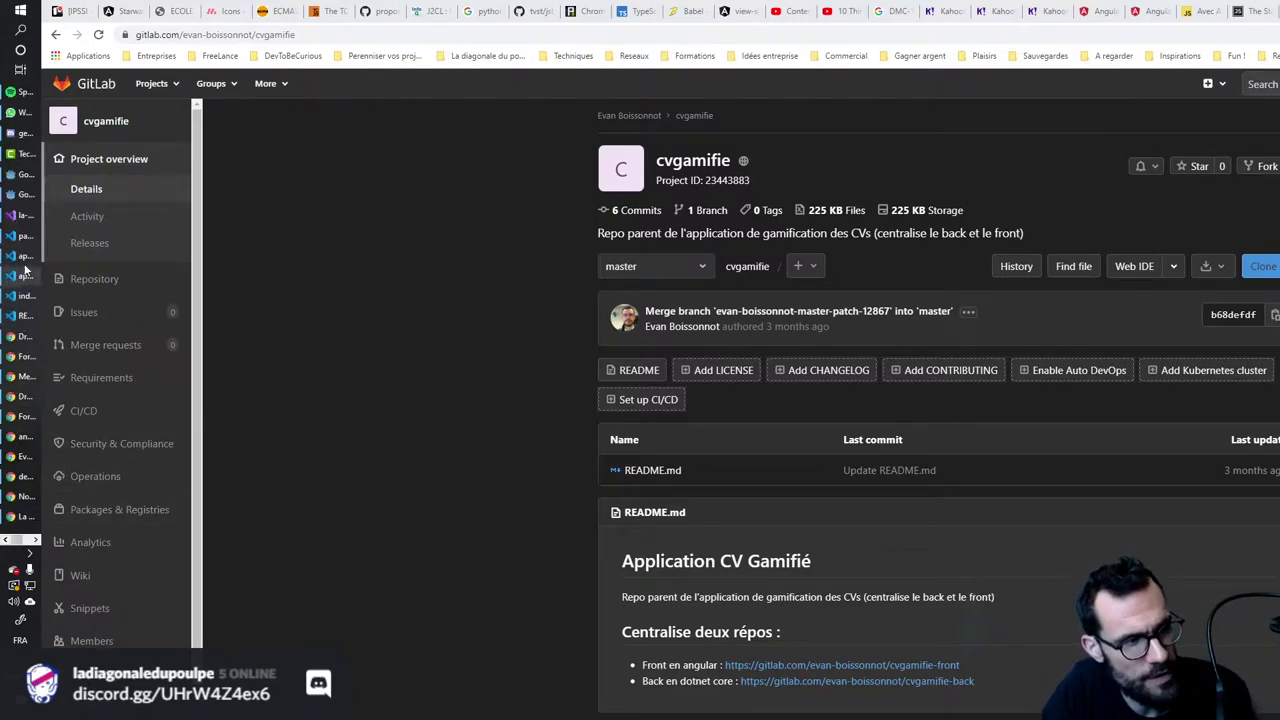
# Switch to Visual Studio to view the game repository's Git commit history.
pyautogui.click(20, 215)
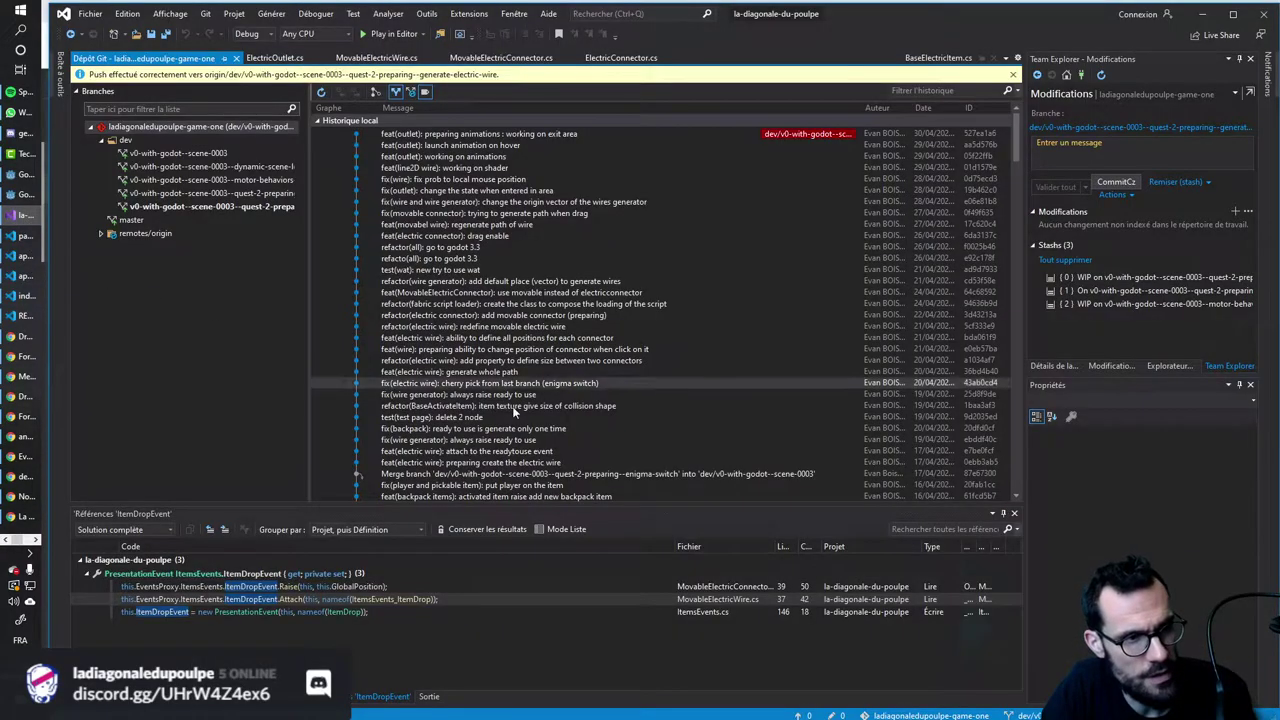
# Check the latest commit, close the Git history, read through ElectricOutlet.cs, and return to Godot.
pyautogui.click(457, 136)
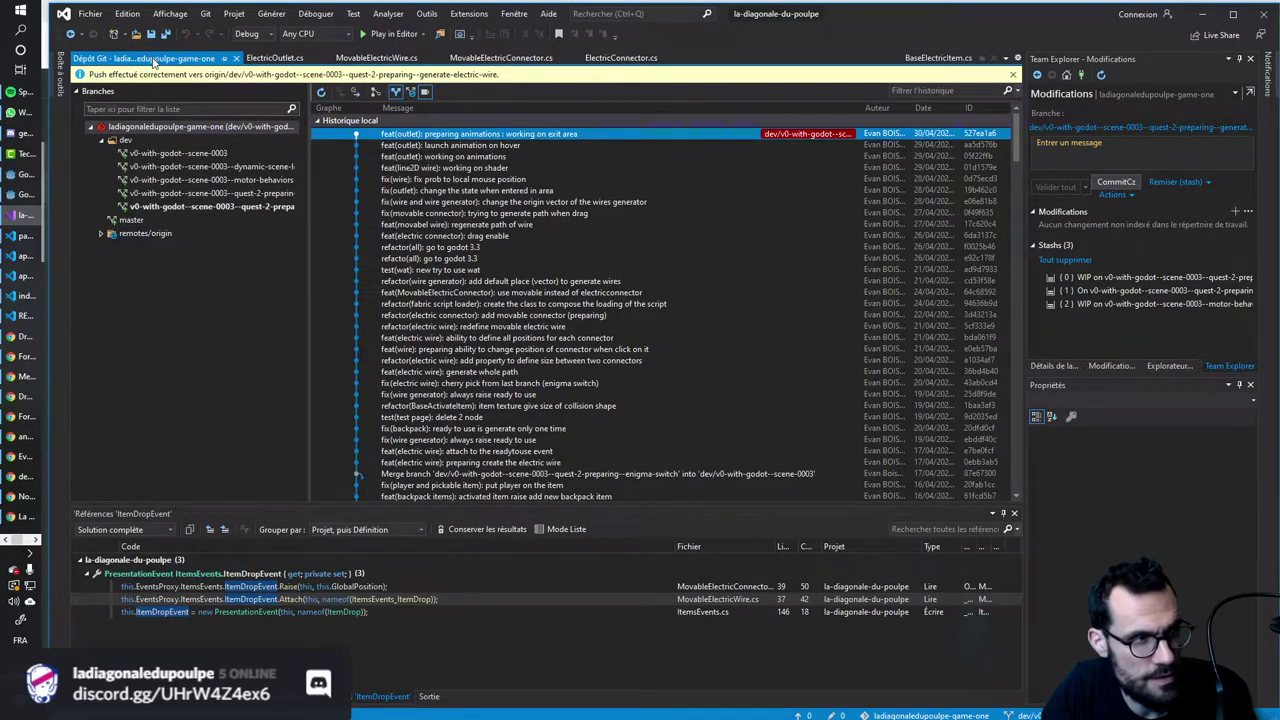
pyautogui.middleClick(155, 58)
pyautogui.click(167, 291)
pyautogui.scroll(-4, 560, 285)
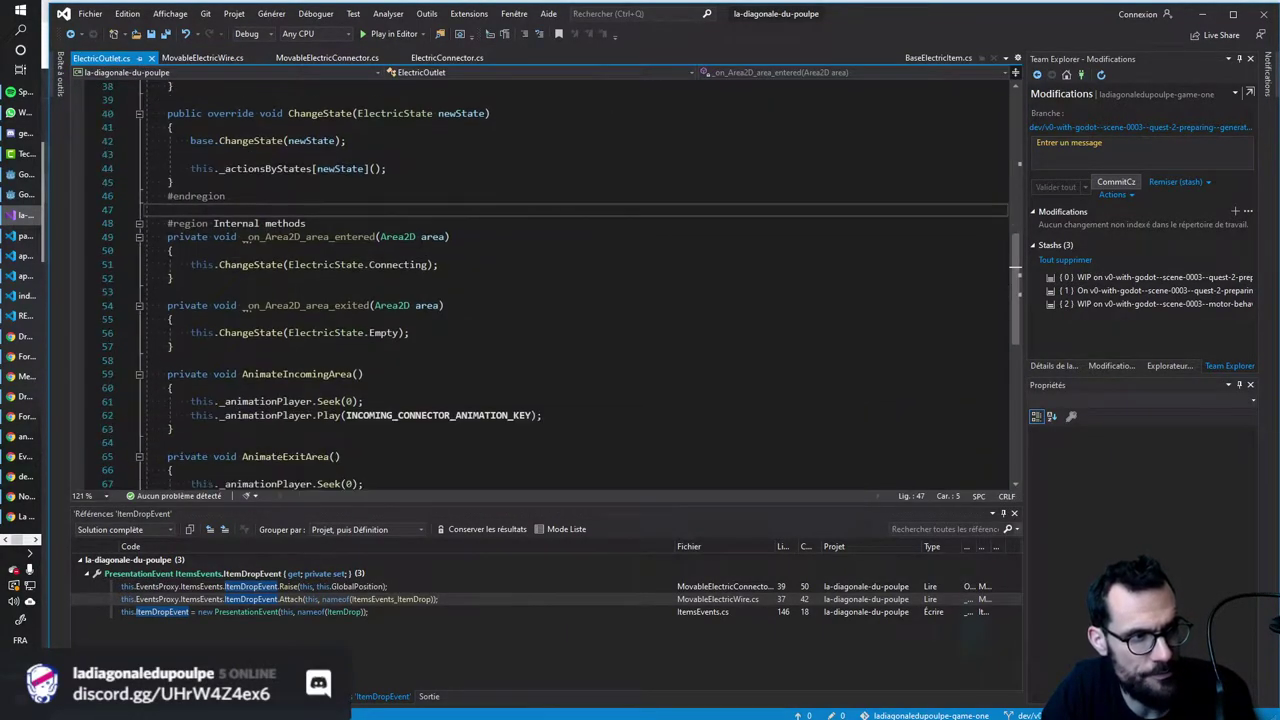
pyautogui.scroll(11, 560, 285)
pyautogui.scroll(4, 560, 285)
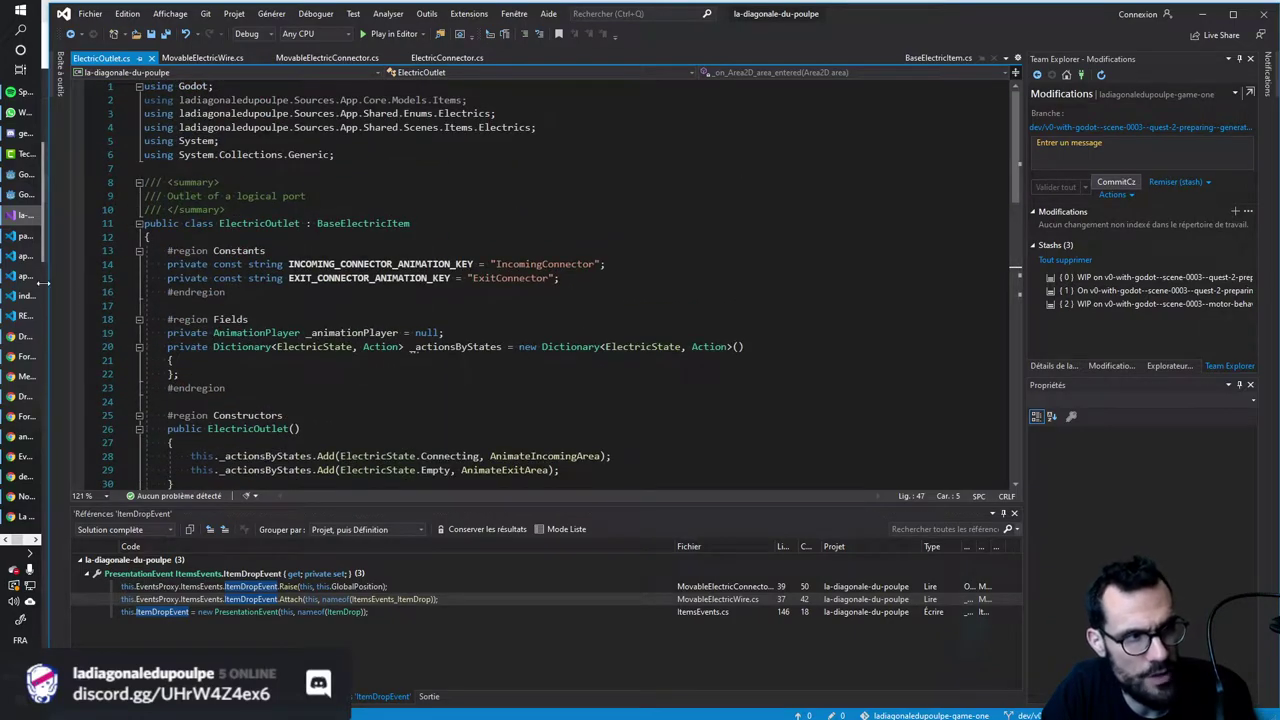
pyautogui.click(25, 194)
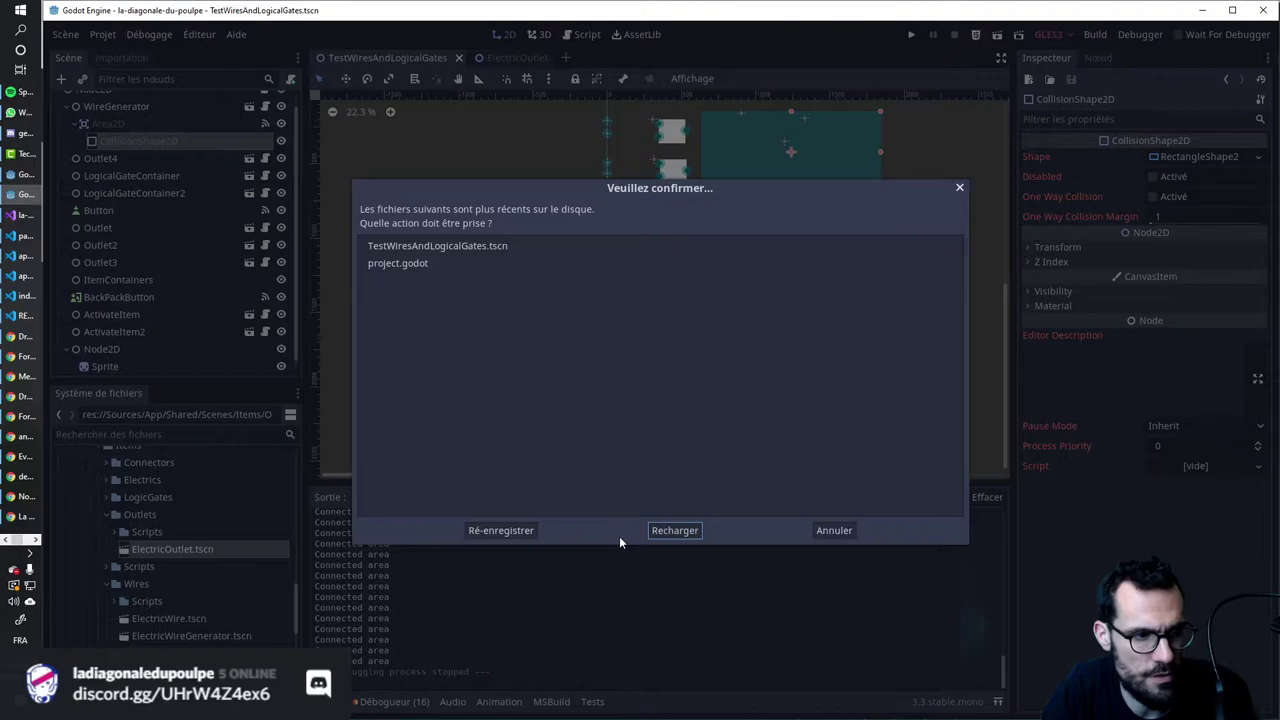
# Reload the changed scene files, select the Sprite, and run the TestWiresAndLogicalGates scene.
pyautogui.click(682, 530)
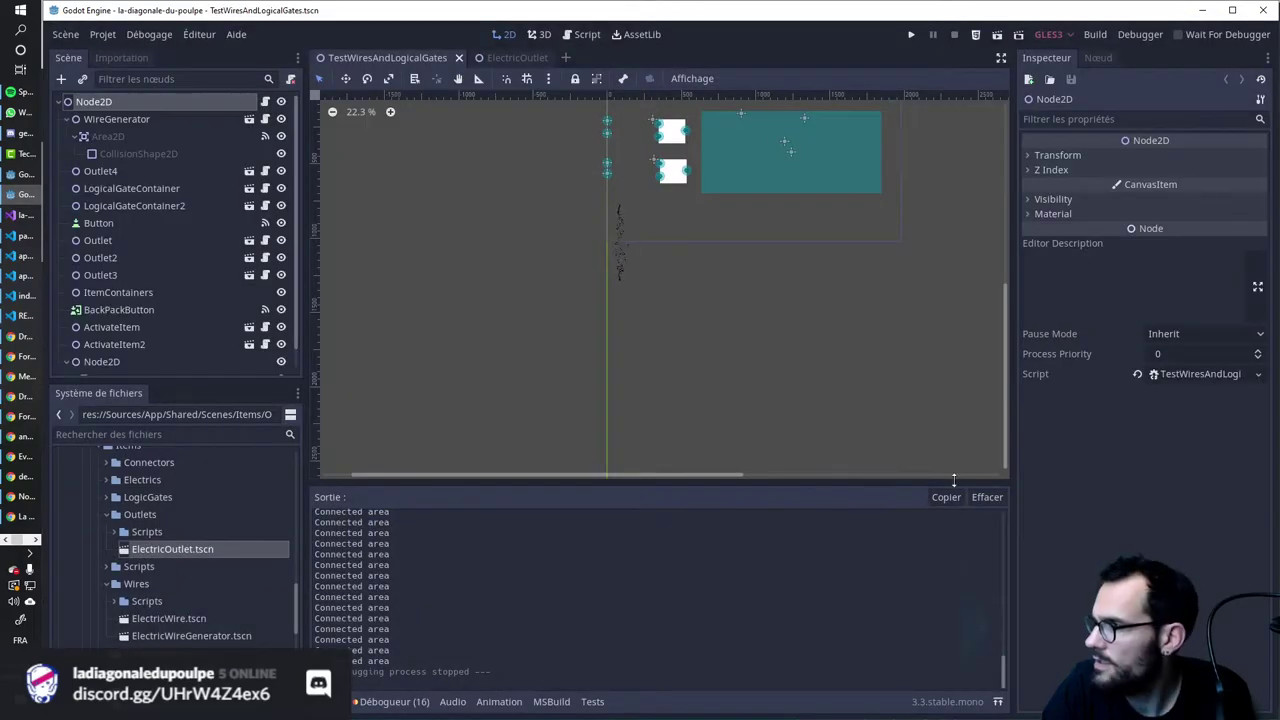
pyautogui.click(620, 228)
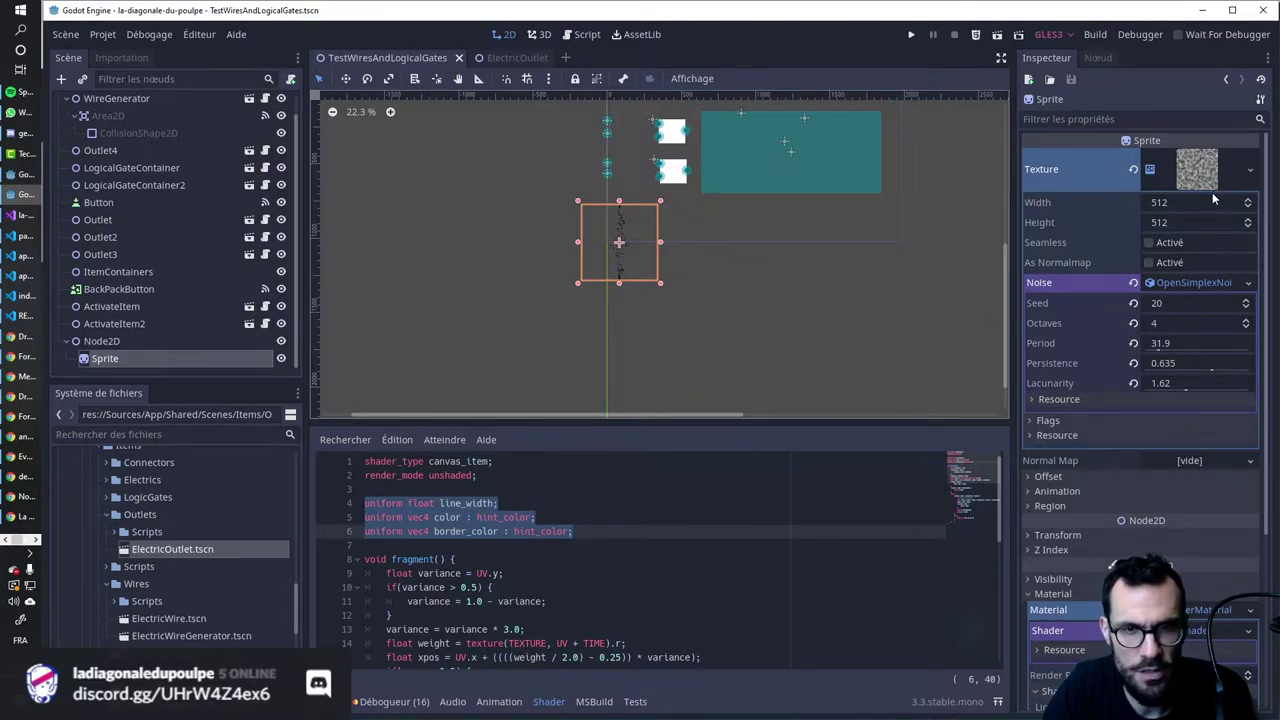
pyautogui.click(911, 35)
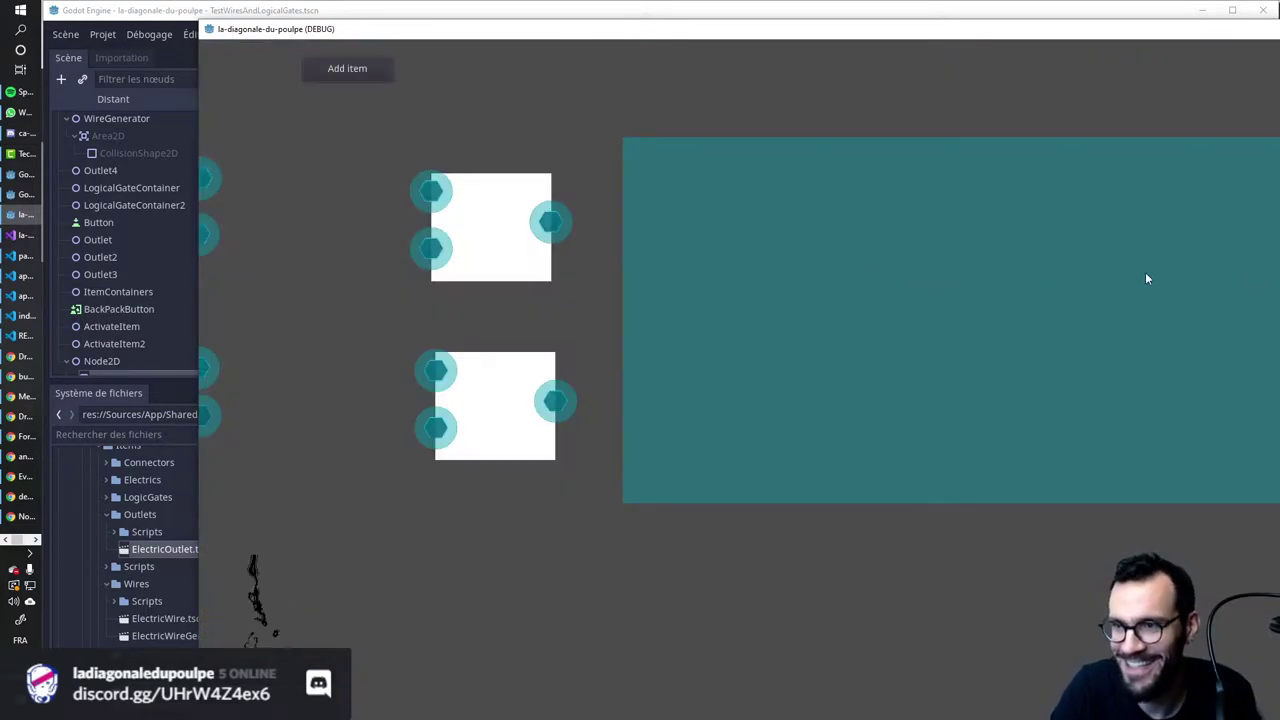
# Stop the game, rebuild the C# project from MSBuild, and run it again.
pyautogui.hotkey('alt', 'Tab')
pyautogui.press('F8')
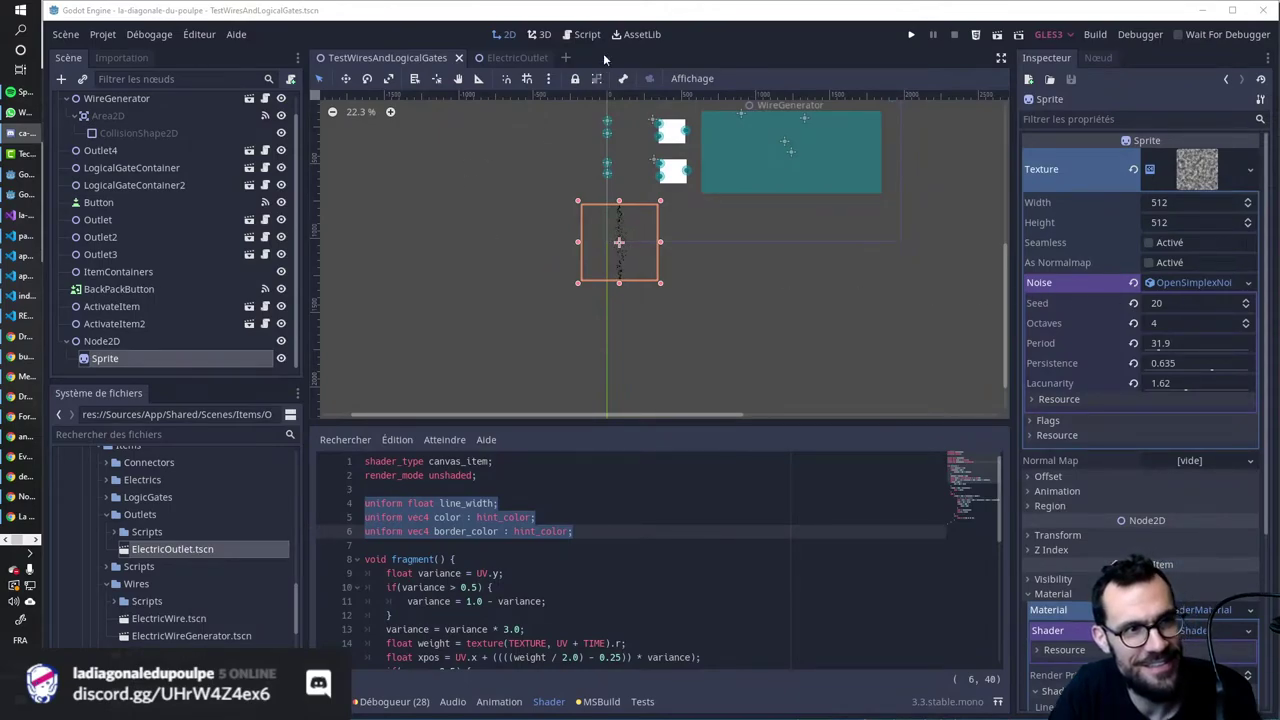
pyautogui.click(911, 36)
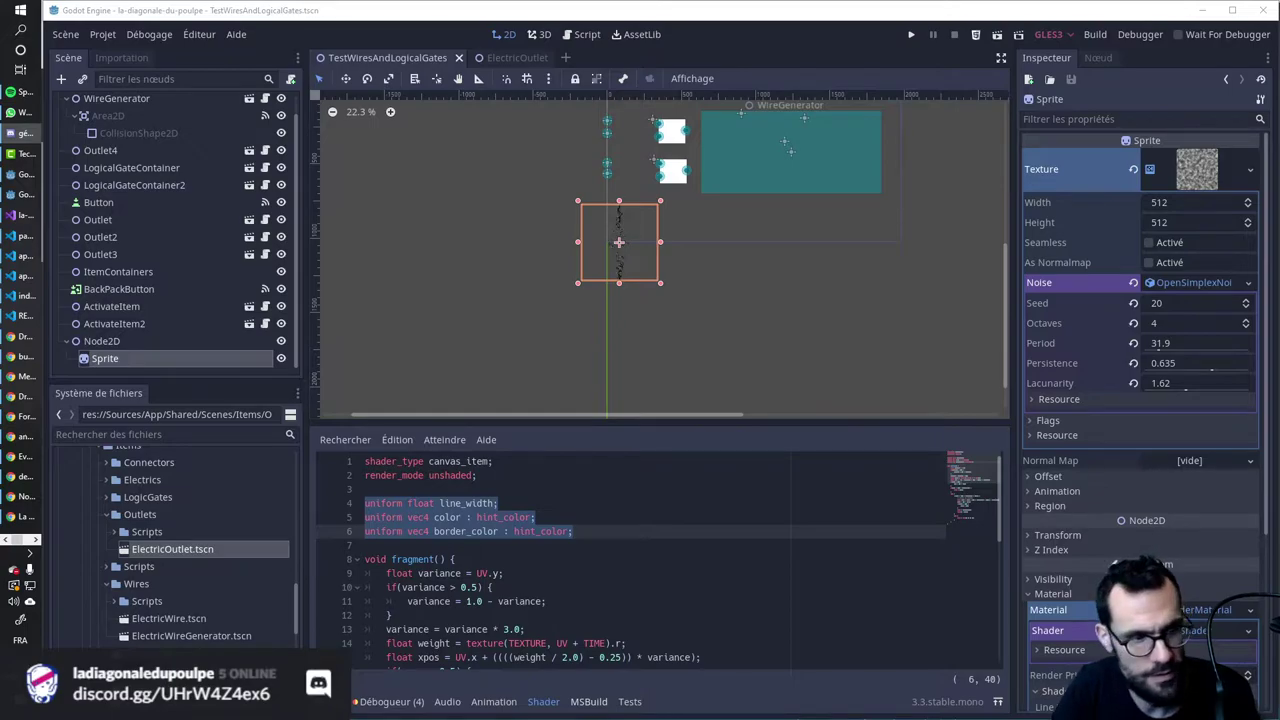
pyautogui.click(585, 704)
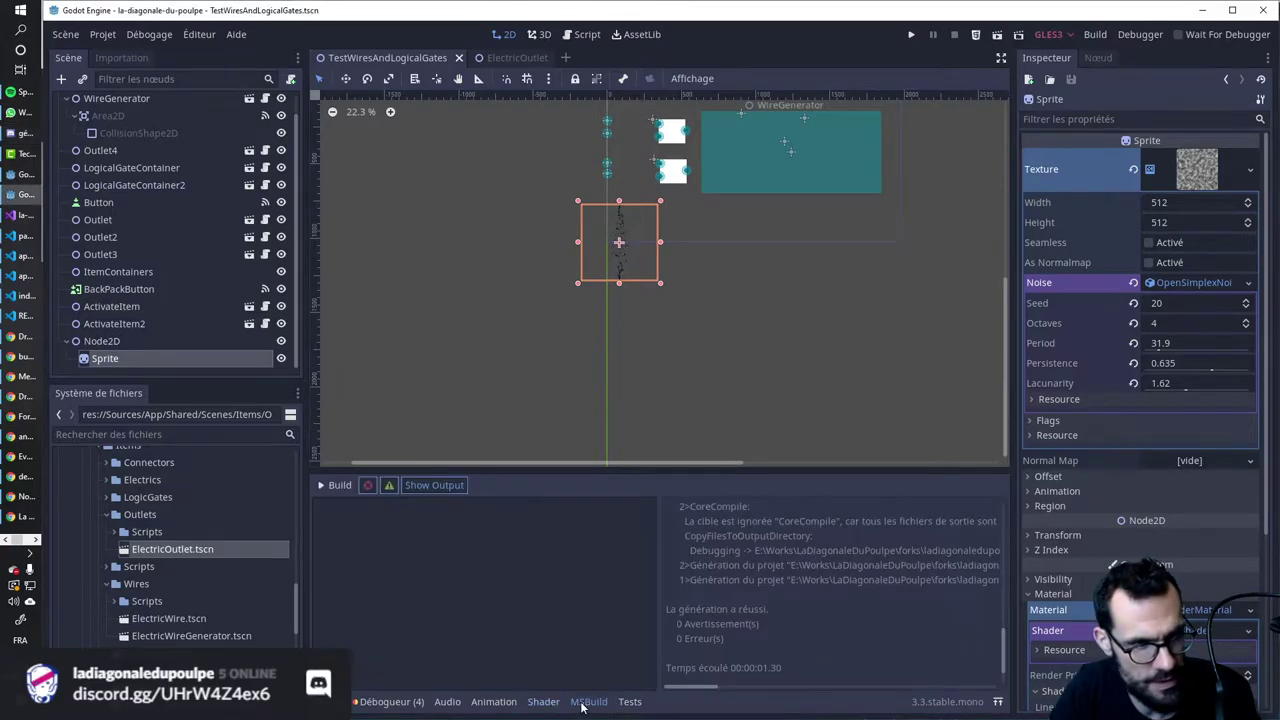
pyautogui.press('F6')
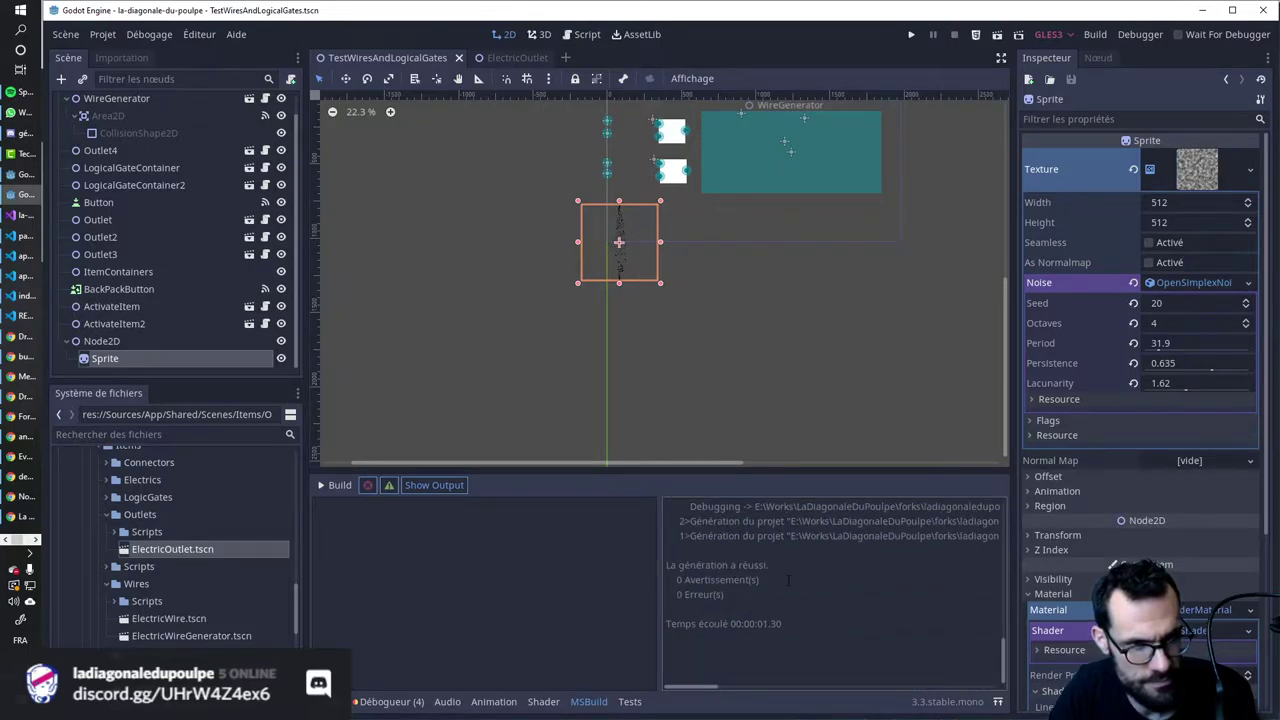
pyautogui.click(911, 35)
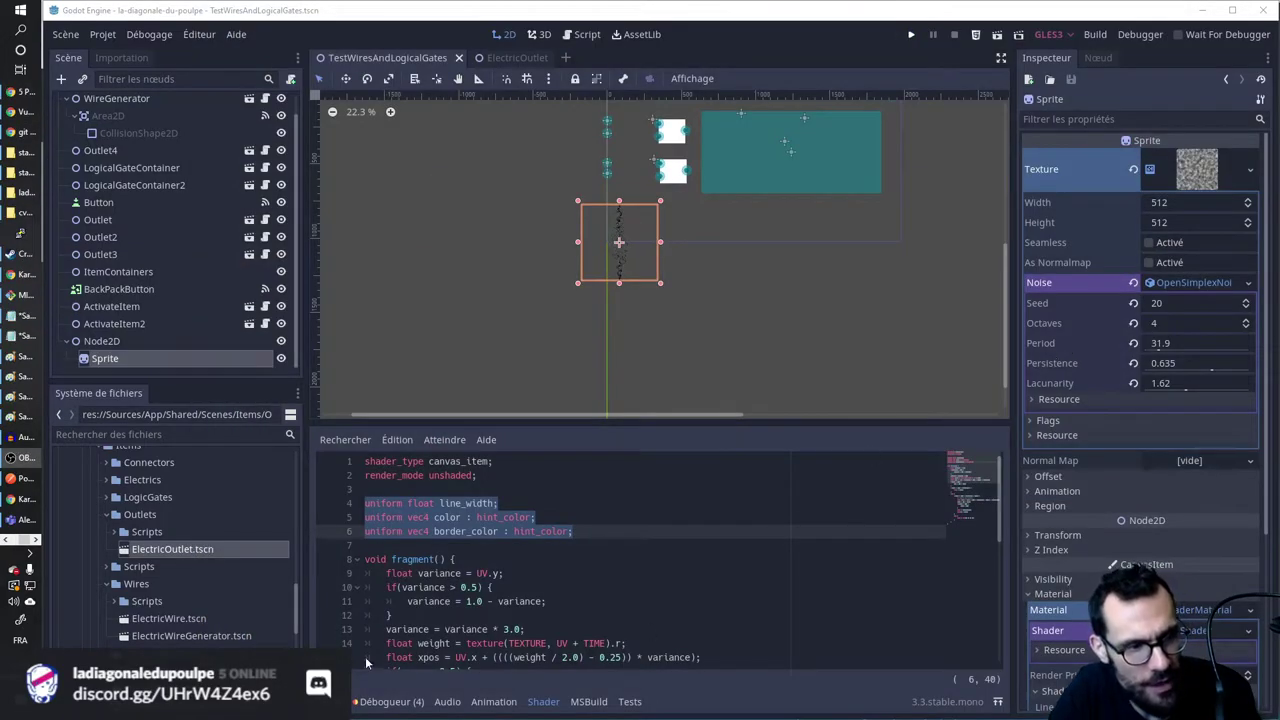
# Open the debugger's error list and jump to the AnimateExitArea NullReferenceException at line 67.
pyautogui.click(383, 701)
pyautogui.click(405, 471)
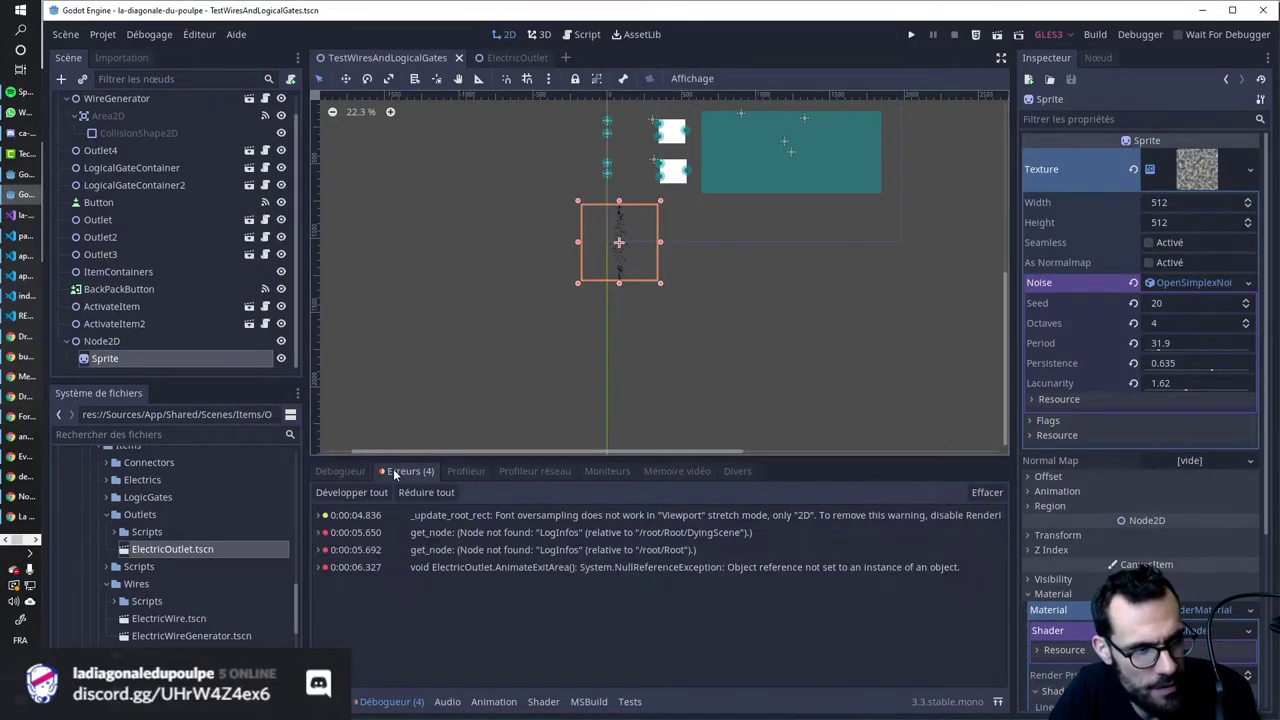
pyautogui.doubleClick(577, 566)
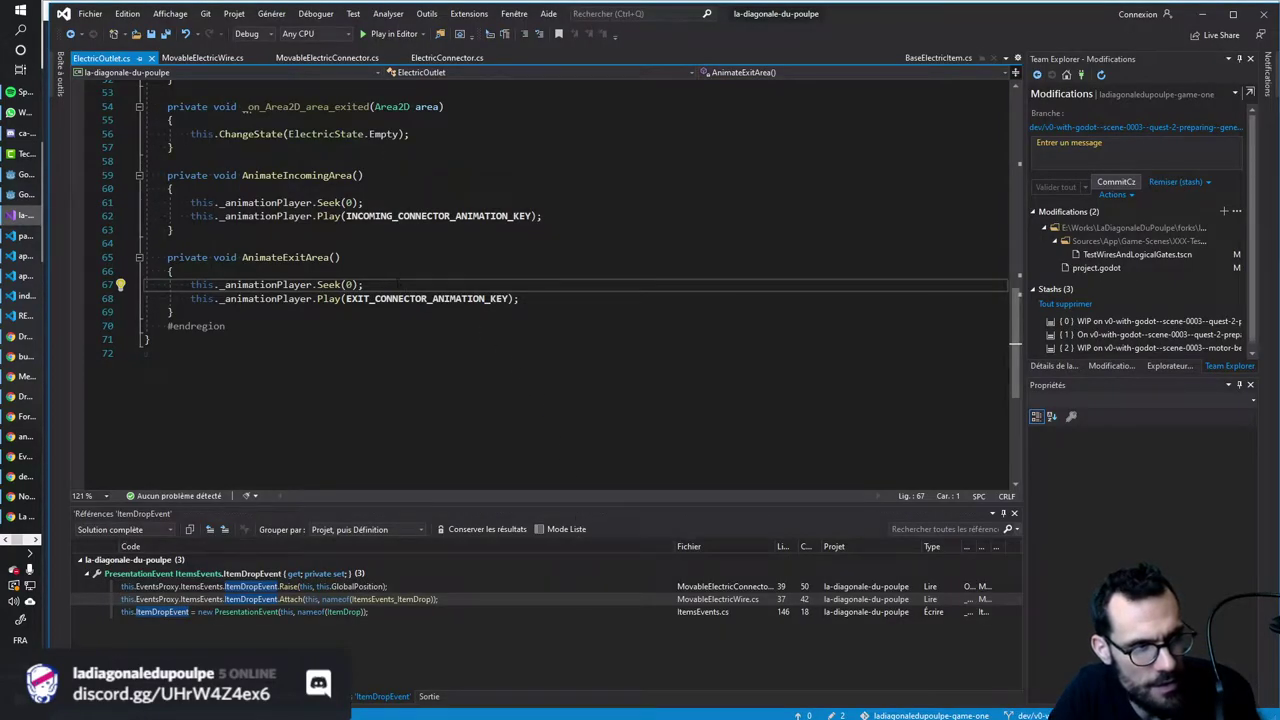
# Make the Seek and Play calls on lines 67-68 use _animationPlayer? and save ElectricOutlet.cs.
pyautogui.click(398, 284)
pyautogui.click(381, 271)
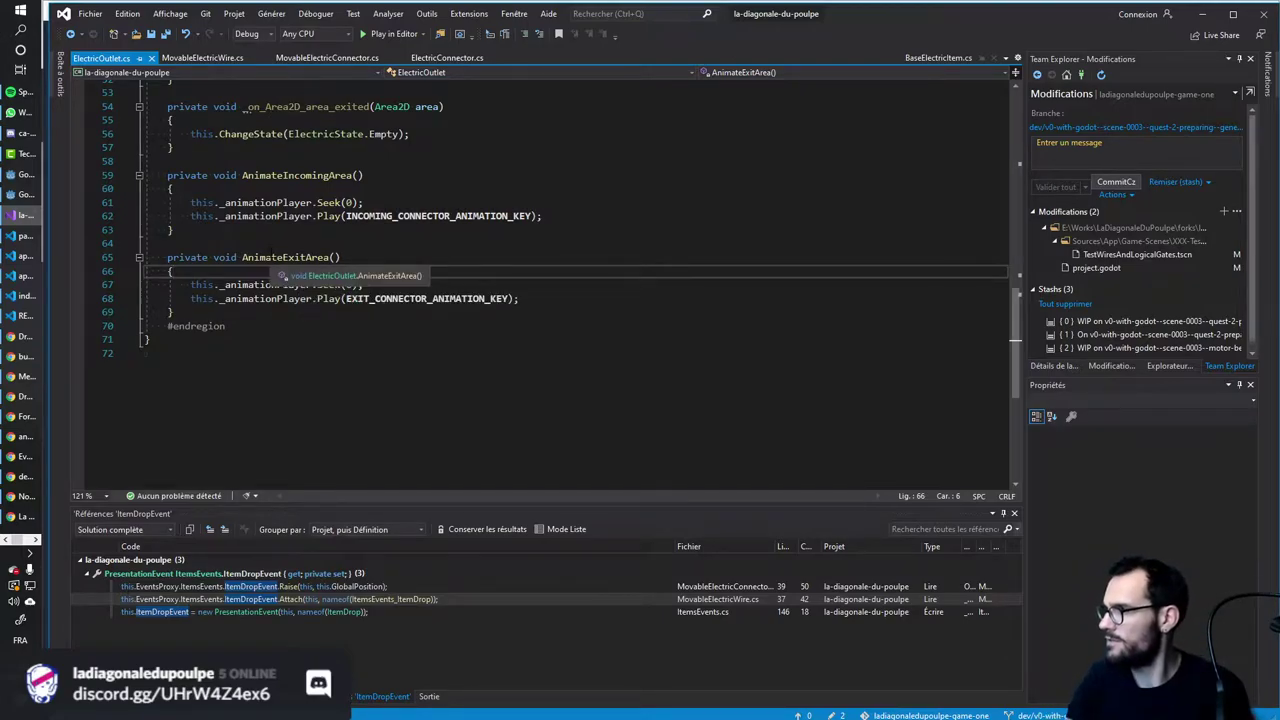
pyautogui.click(297, 298)
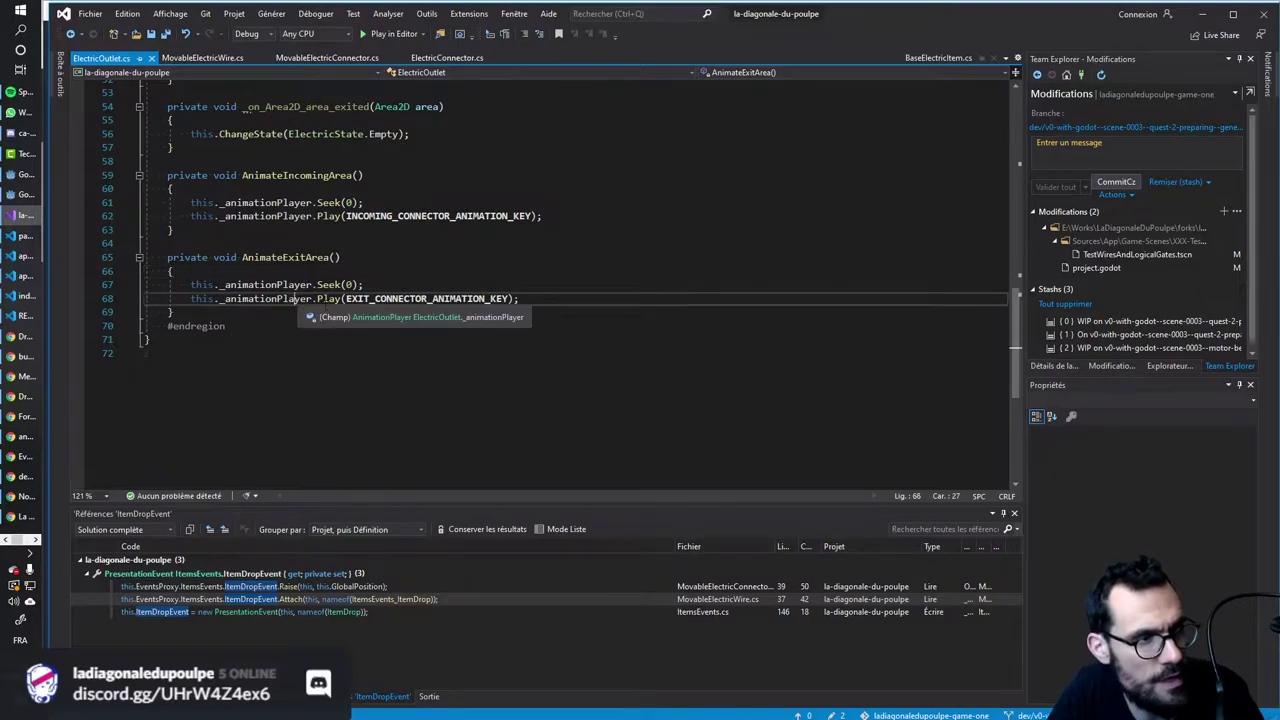
pyautogui.click(362, 284)
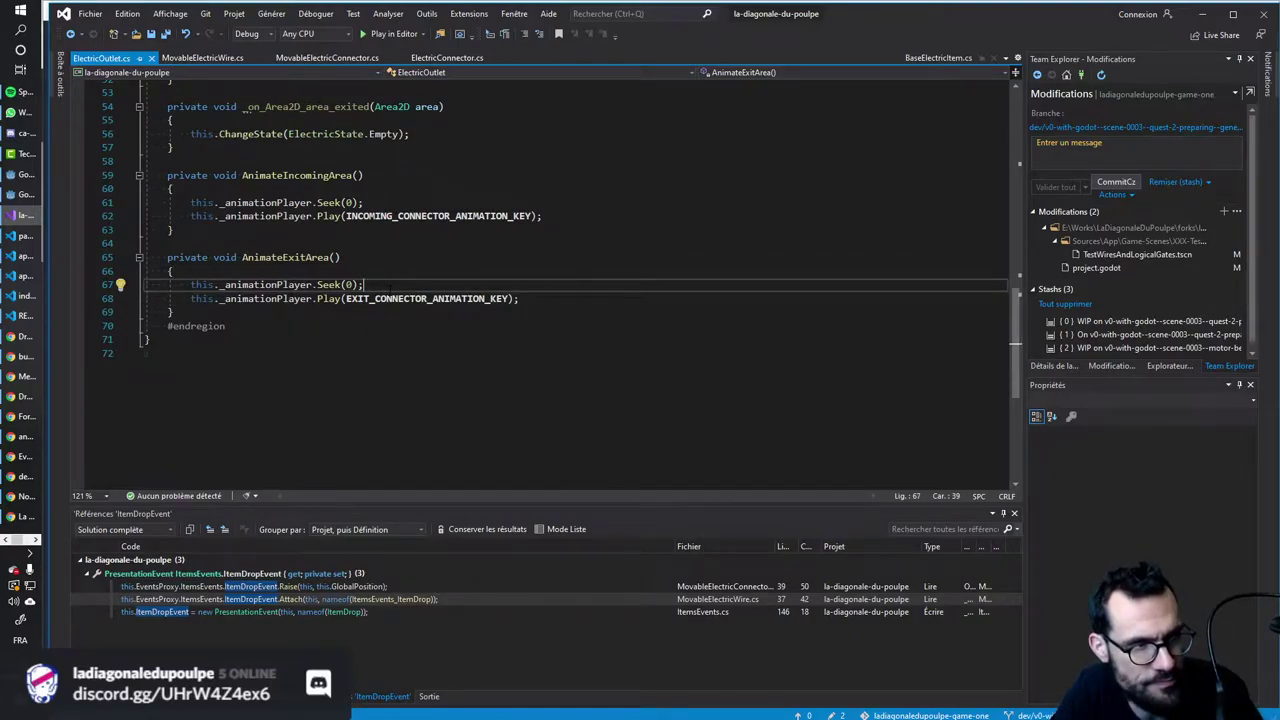
pyautogui.click(202, 284)
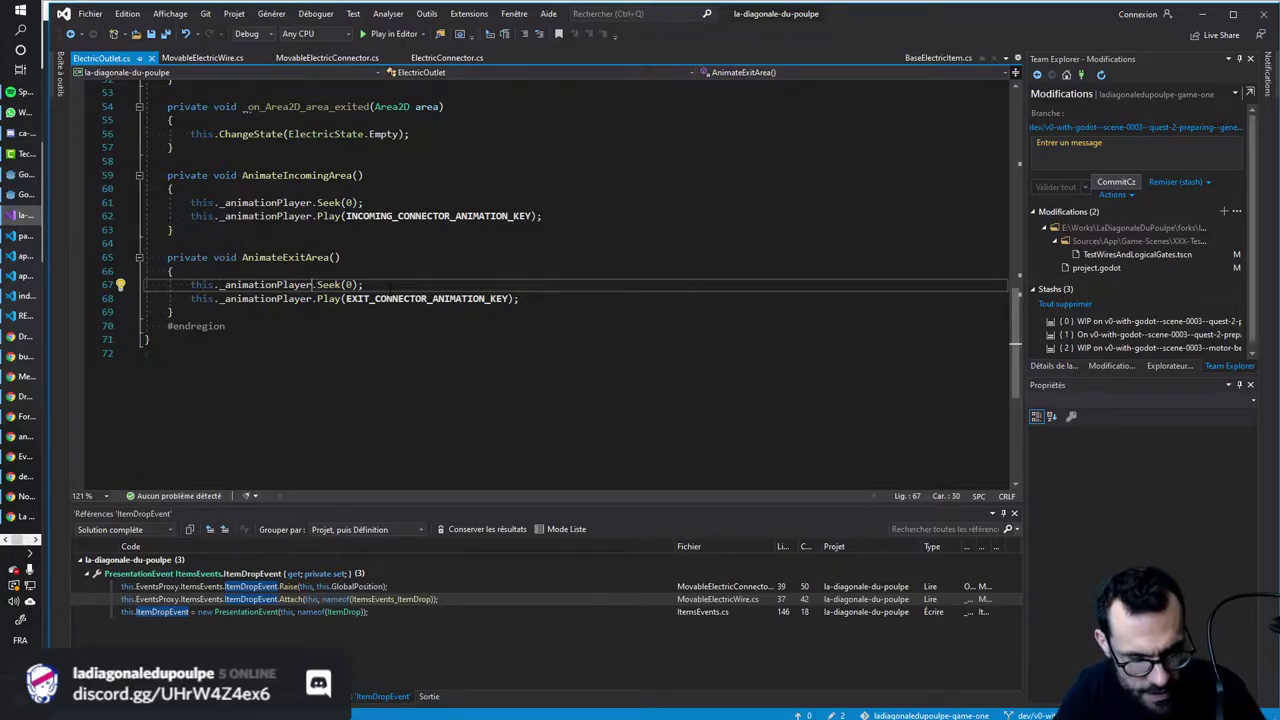
pyautogui.write('?')
pyautogui.press('Down')
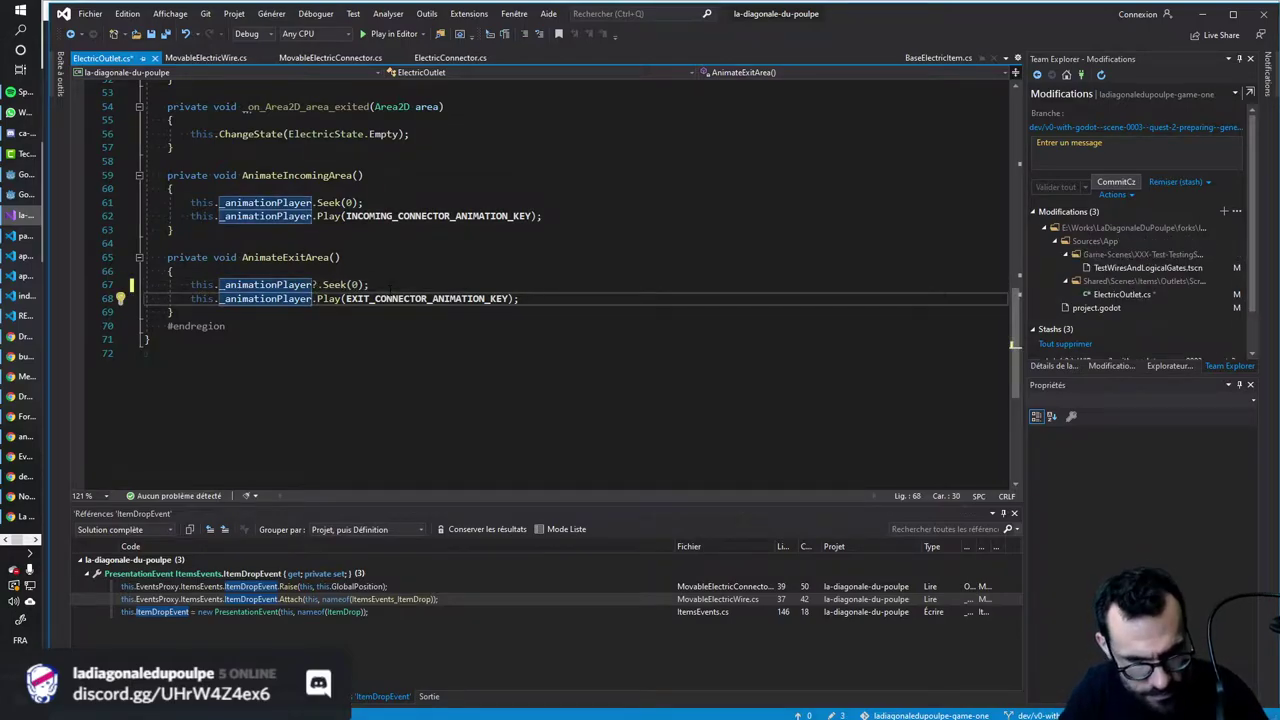
pyautogui.write('?')
pyautogui.hotkey('ctrl', 's')
# Take the cable from Add item and plug it into the upper block's outlet.
pyautogui.click(400, 243)
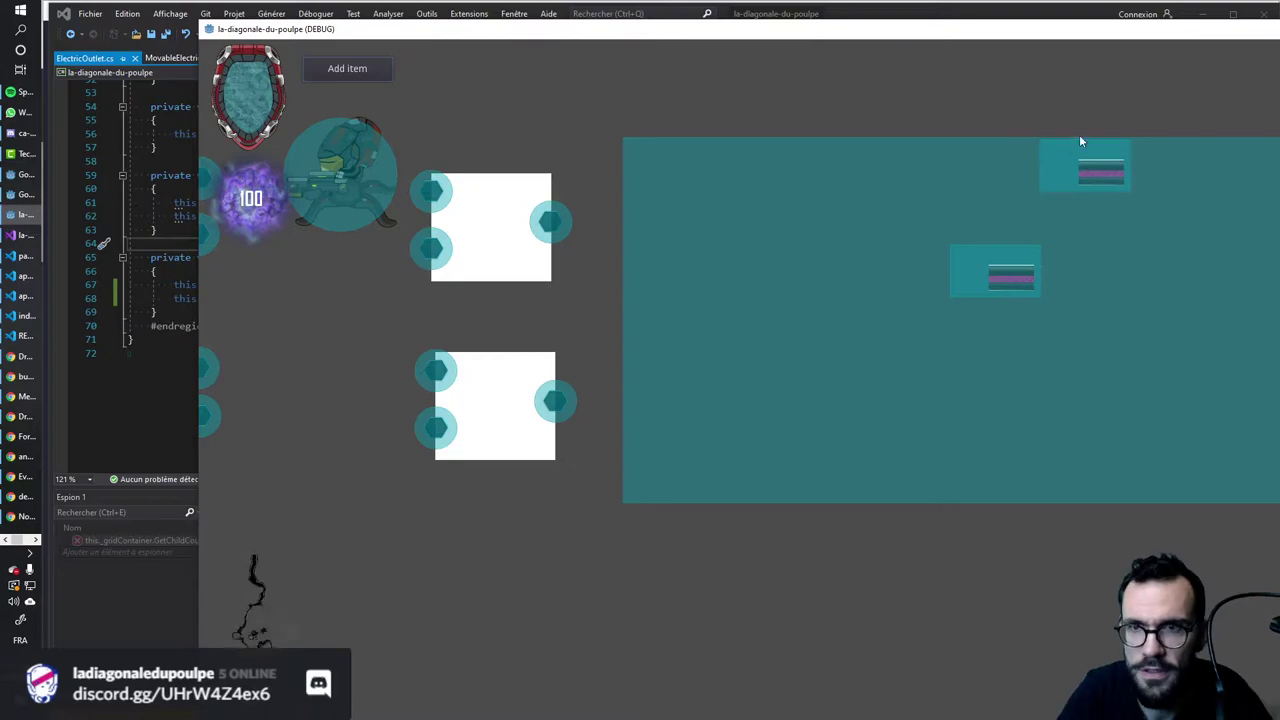
pyautogui.click(980, 365)
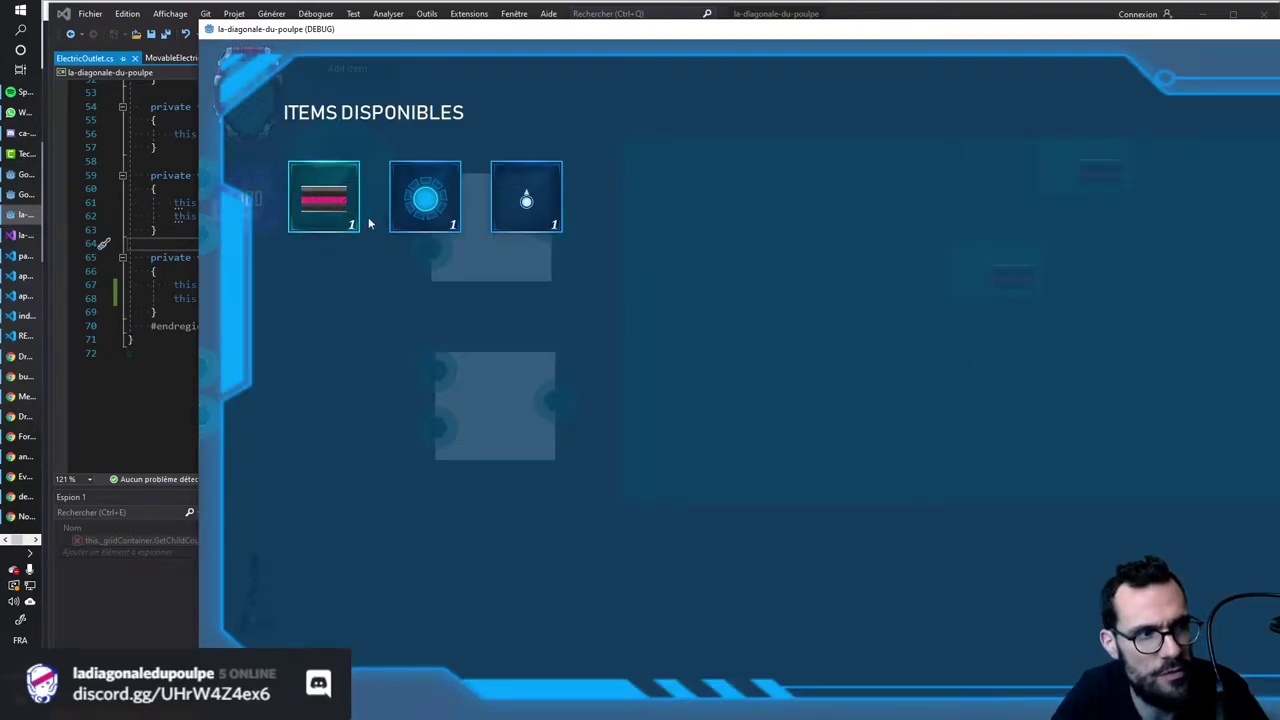
pyautogui.click(350, 215)
pyautogui.click(546, 229)
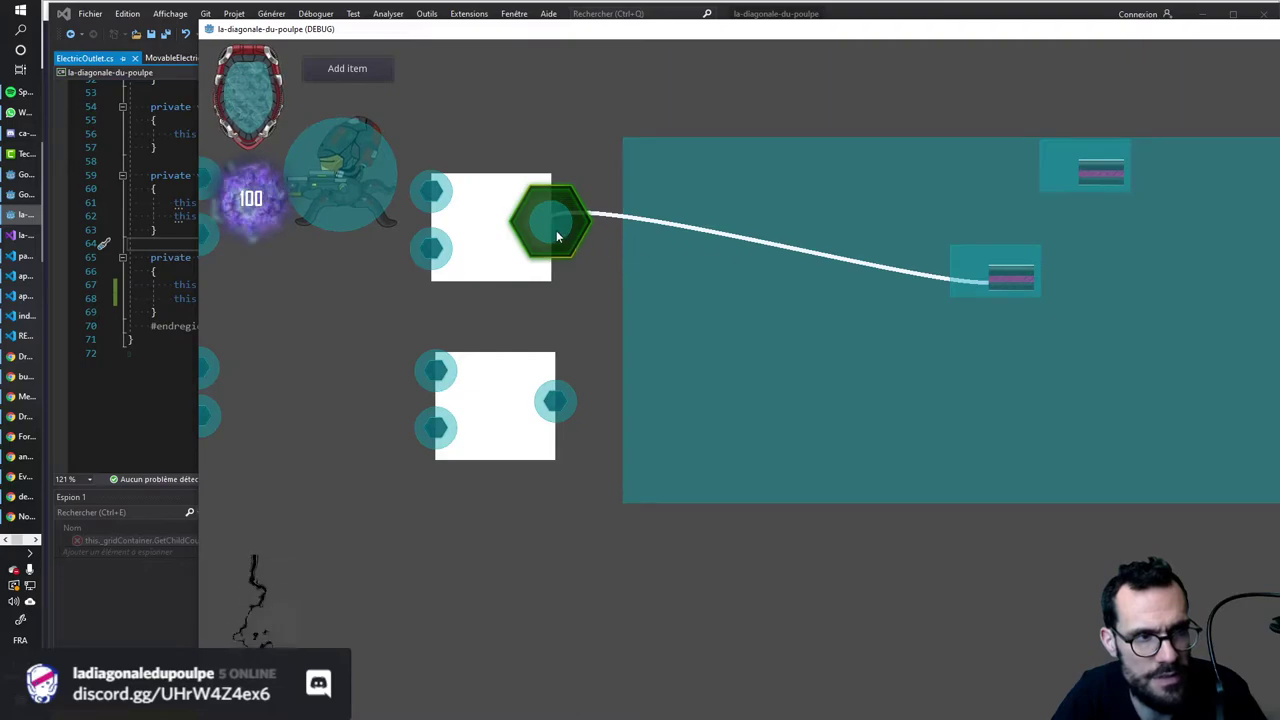
# Unplug and replug the cable at the outlet several times, then leave the game.
pyautogui.click(550, 220)
pyautogui.click(527, 216)
pyautogui.click(525, 215)
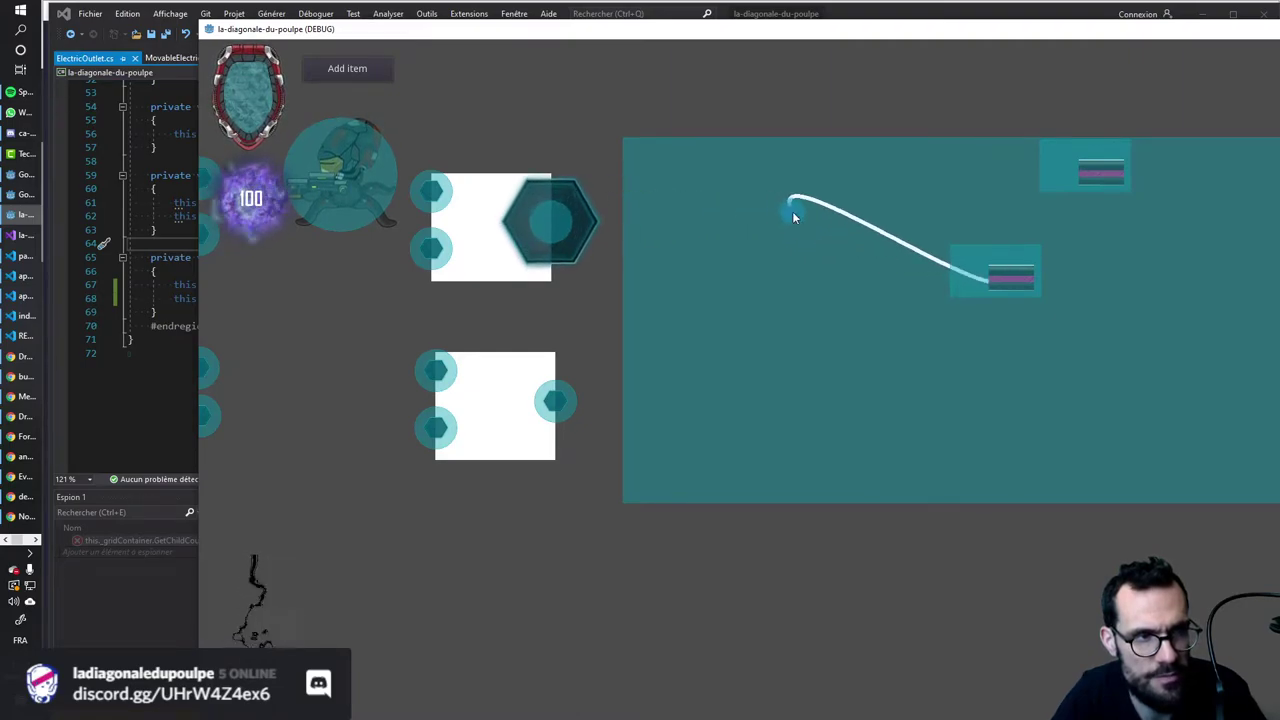
pyautogui.click(544, 222)
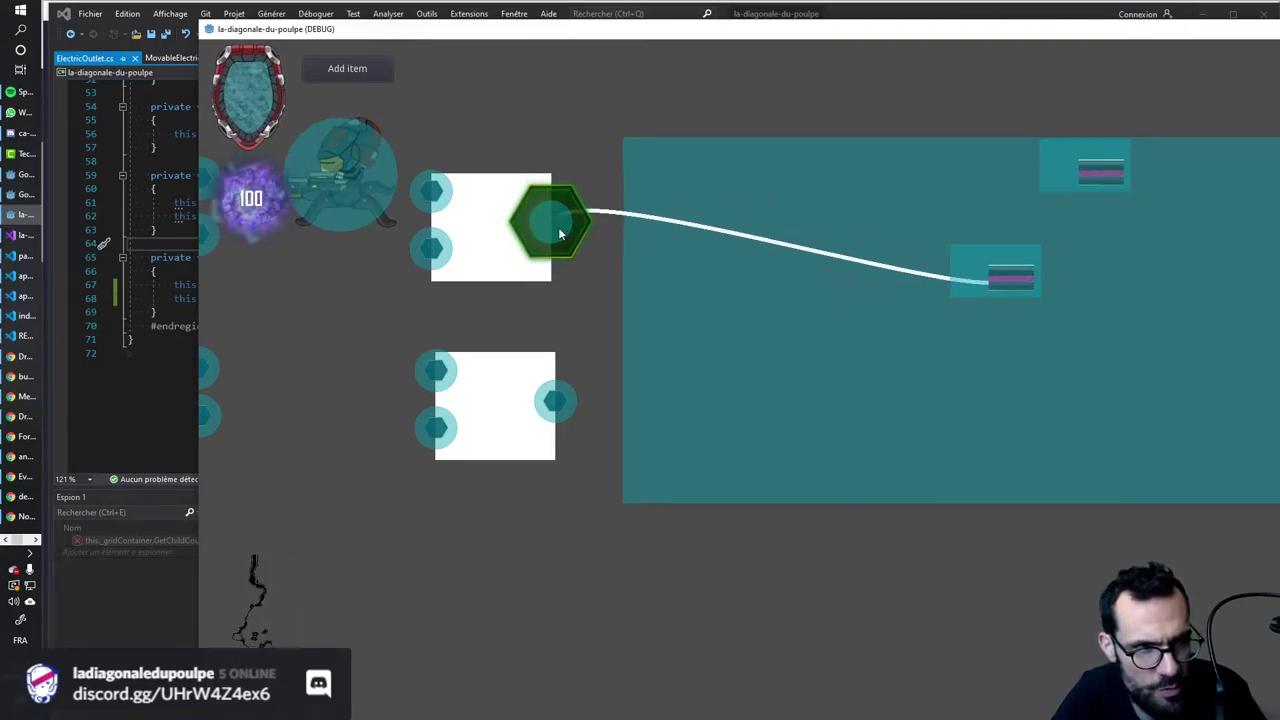
pyautogui.click(568, 223)
pyautogui.click(564, 224)
pyautogui.click(563, 224)
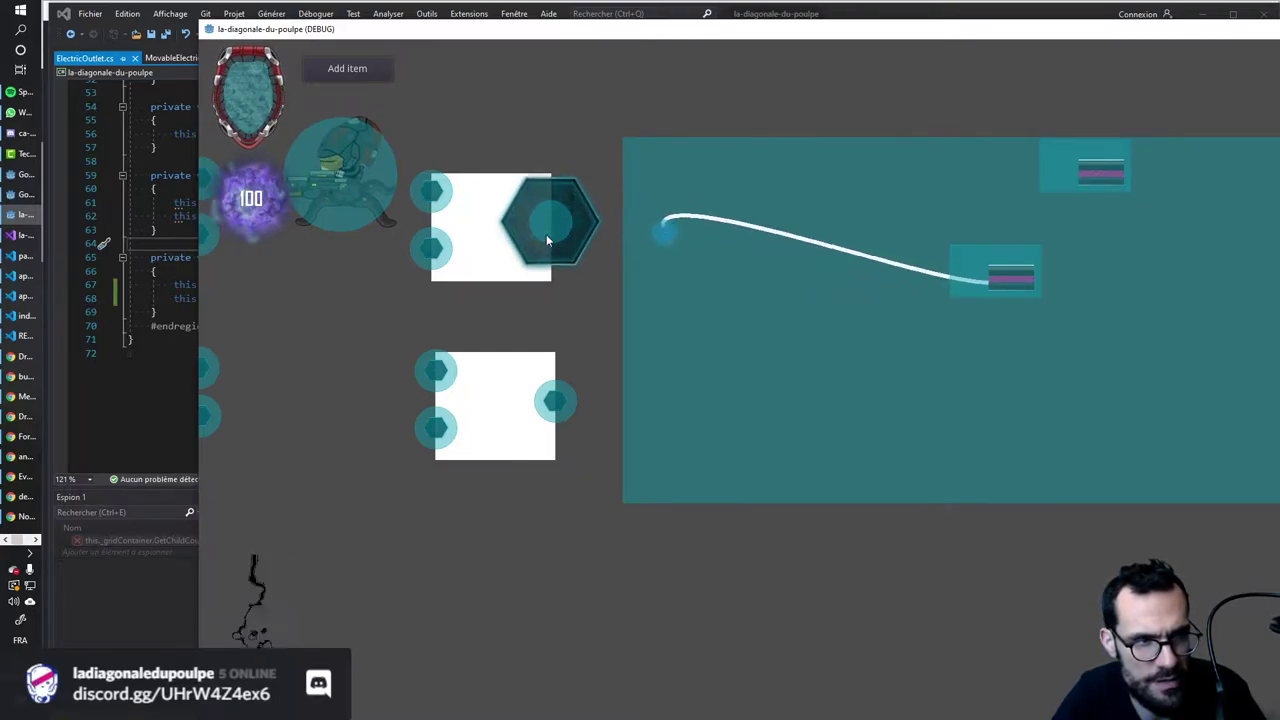
pyautogui.click(546, 232)
pyautogui.click(528, 234)
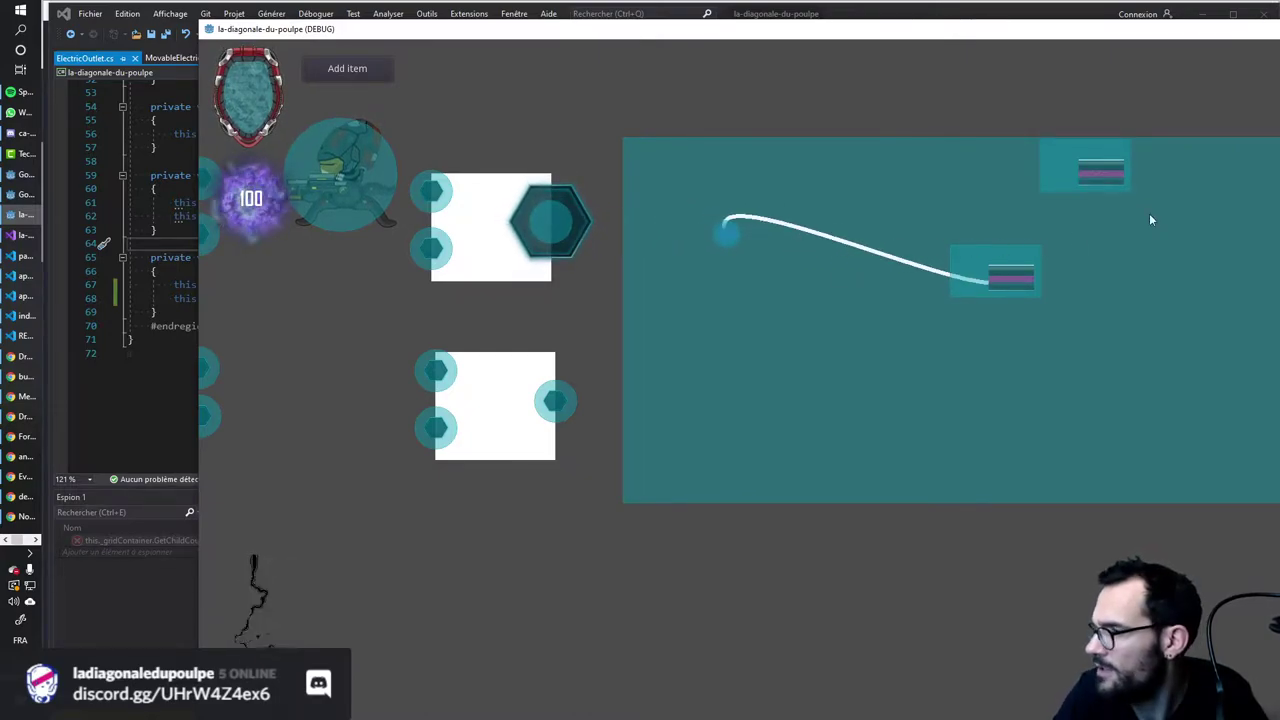
pyautogui.hotkey('alt', 'Tab')
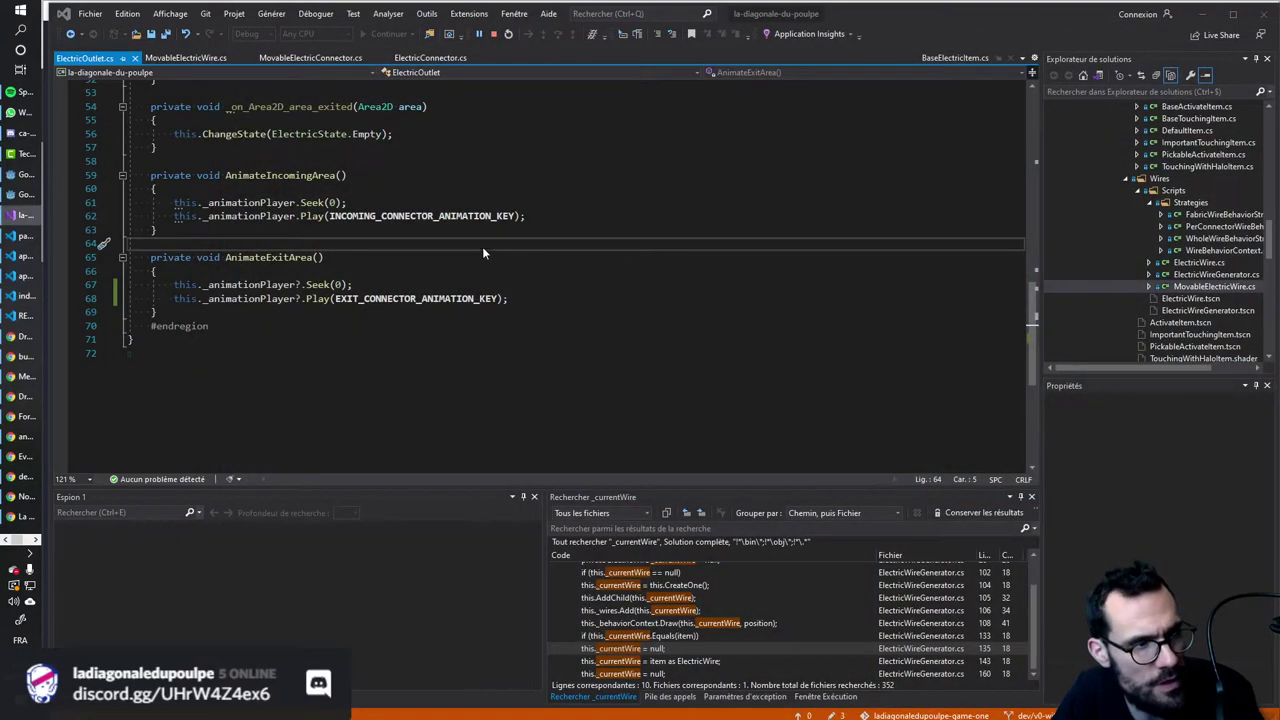
# Stop debugging, open ElectricOutlet.tscn, select its AnimationPlayer, and begin a new animation.
pyautogui.hotkey('shift', 'F5')
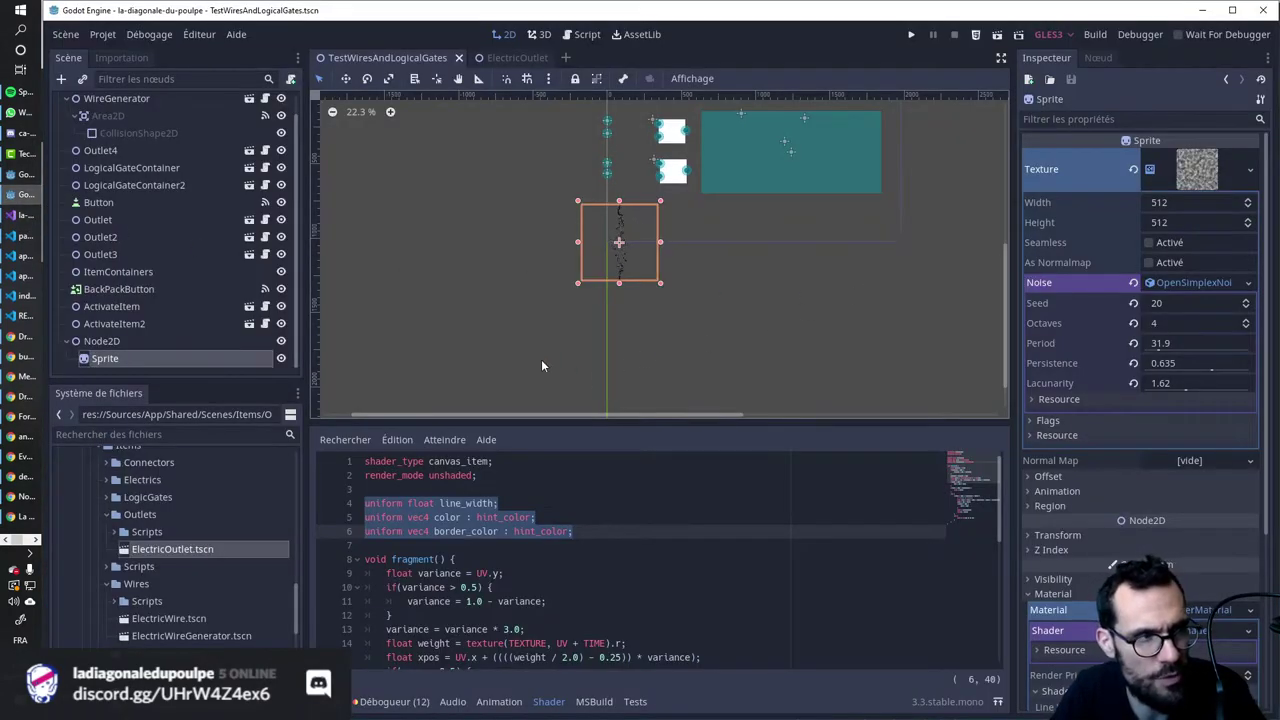
pyautogui.click(510, 58)
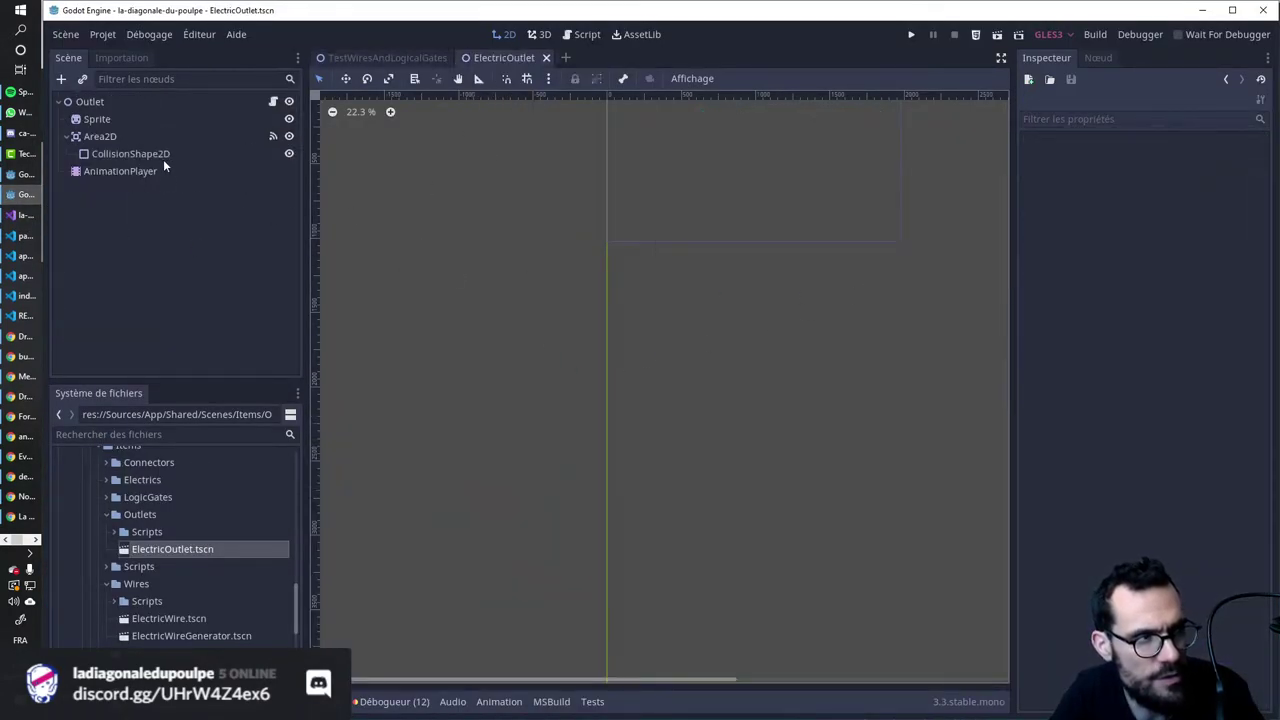
pyautogui.click(160, 172)
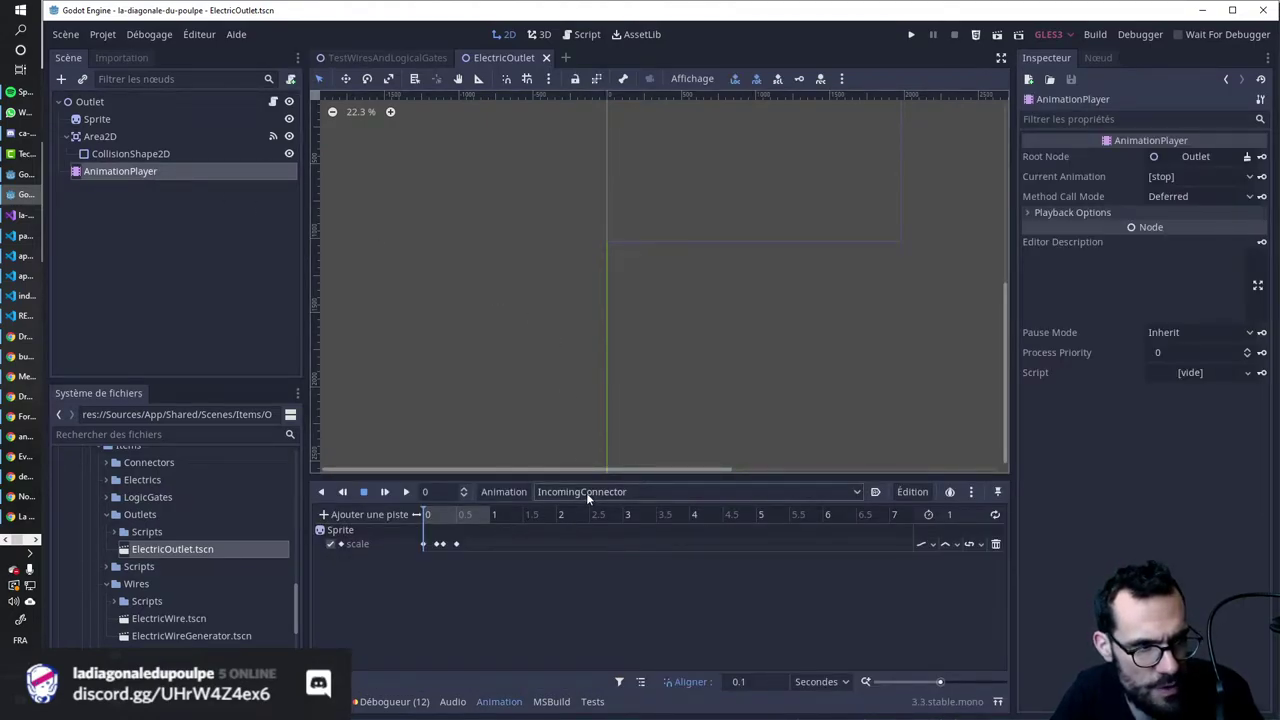
pyautogui.click(507, 491)
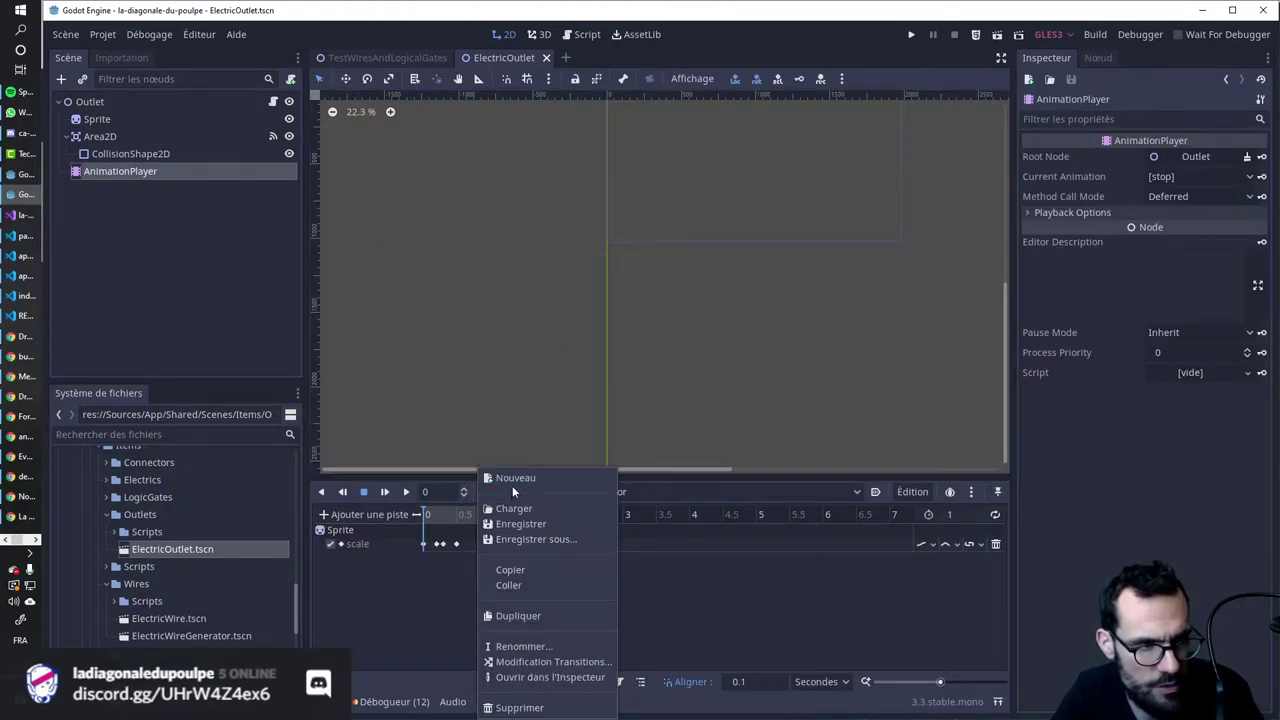
pyautogui.click(535, 484)
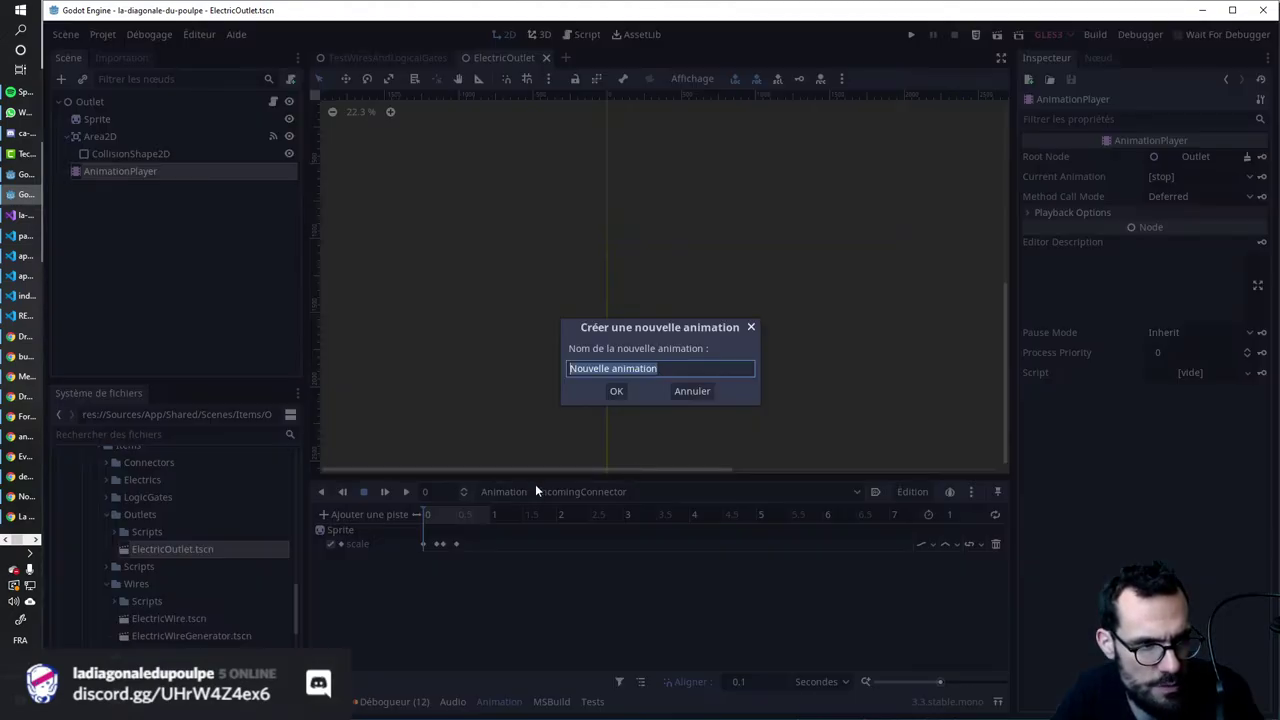
# Copy the ExitConnector name from ElectricOutlet.cs and create the ExitConnector animation.
pyautogui.click(20, 215)
pyautogui.scroll(4, 474, 226)
pyautogui.scroll(3, 474, 226)
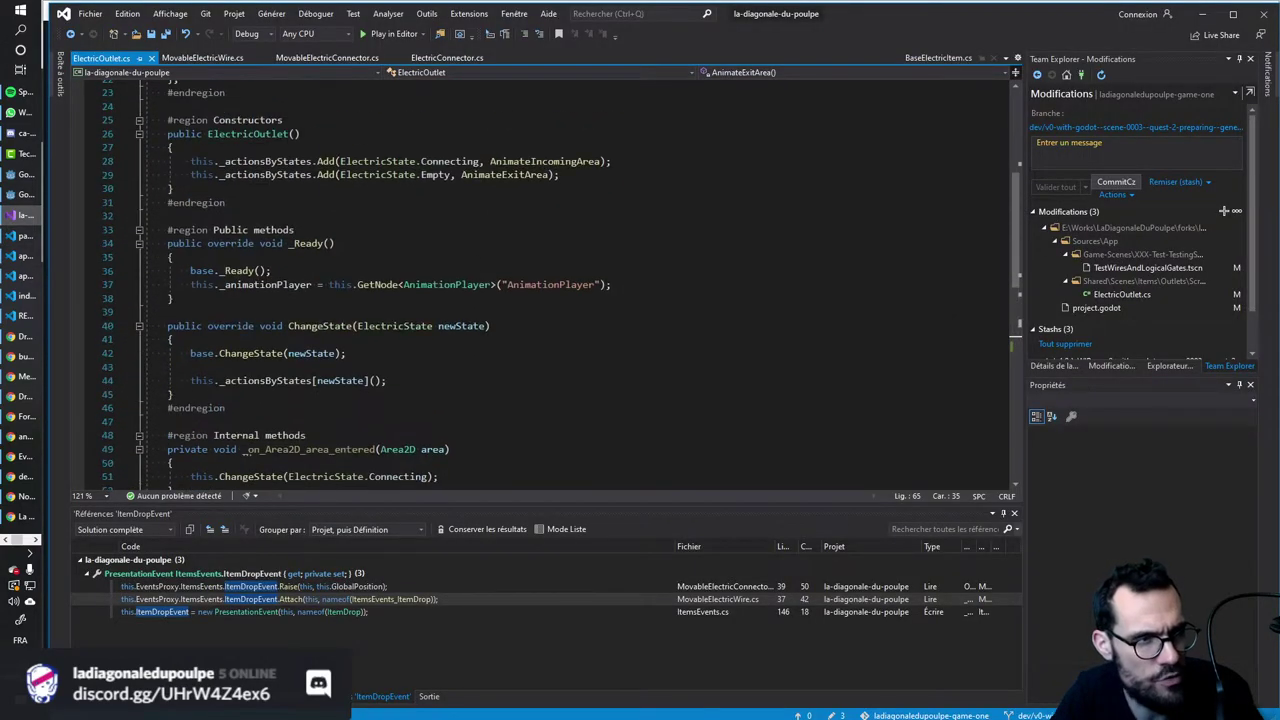
pyautogui.scroll(4, 474, 226)
pyautogui.scroll(4, 474, 226)
pyautogui.doubleClick(501, 280)
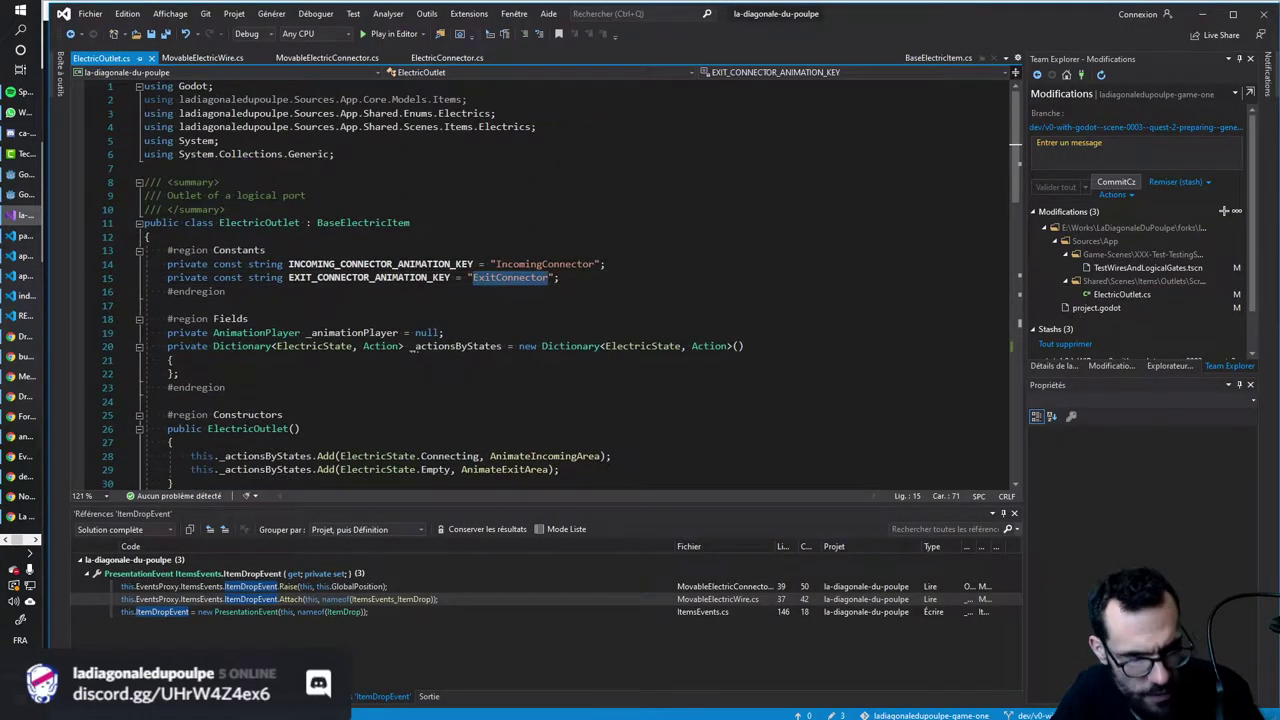
pyautogui.hotkey('alt', 'Tab')
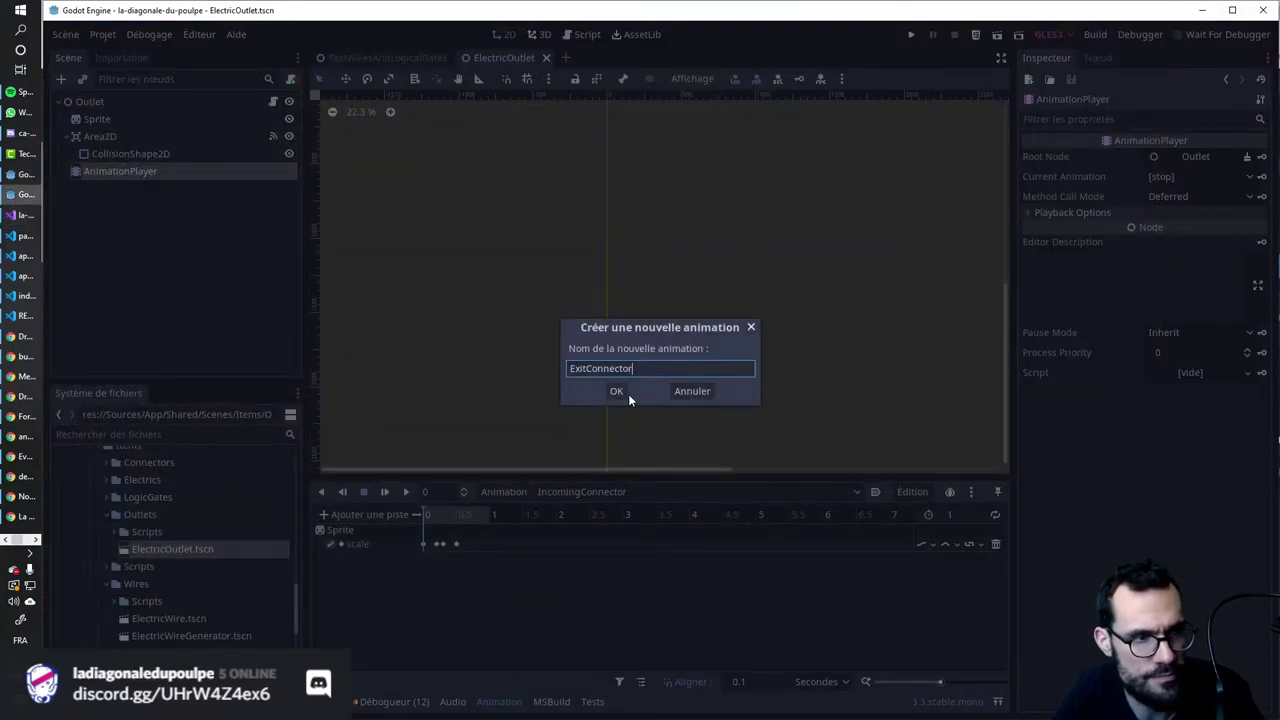
pyautogui.click(622, 396)
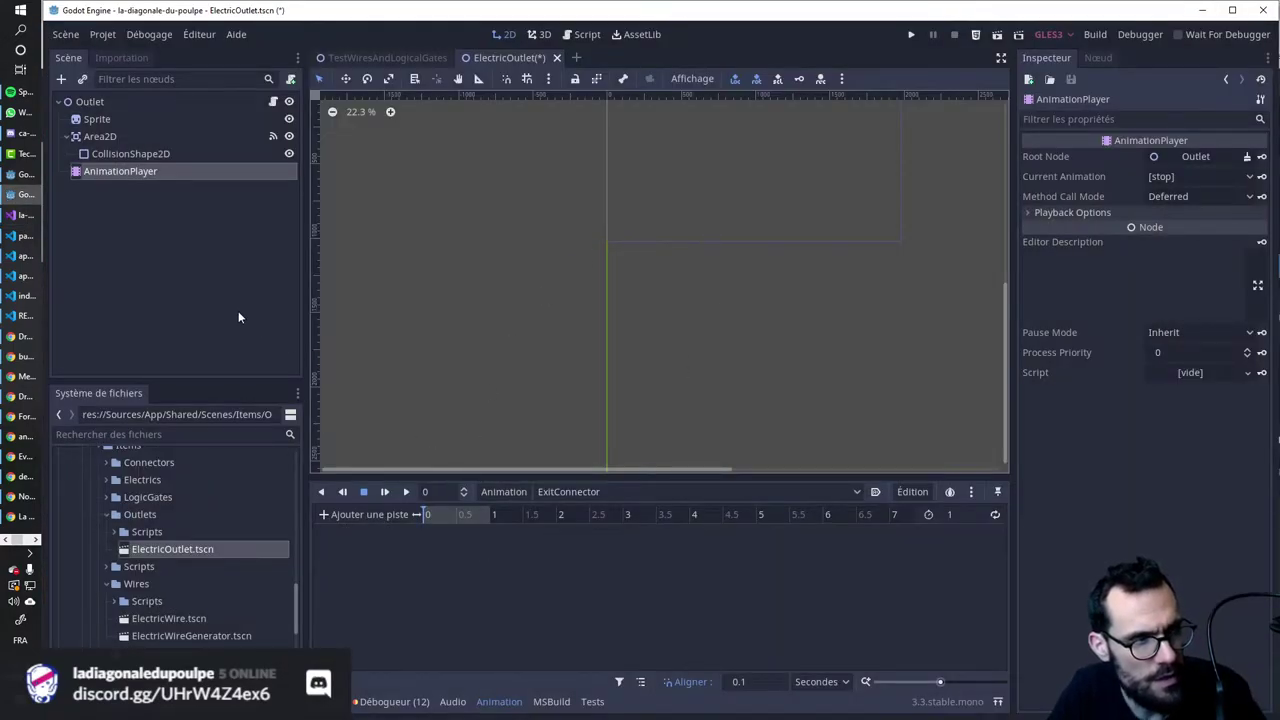
# Add a property track animating the Sprite's scale.
pyautogui.click(398, 515)
pyautogui.click(409, 532)
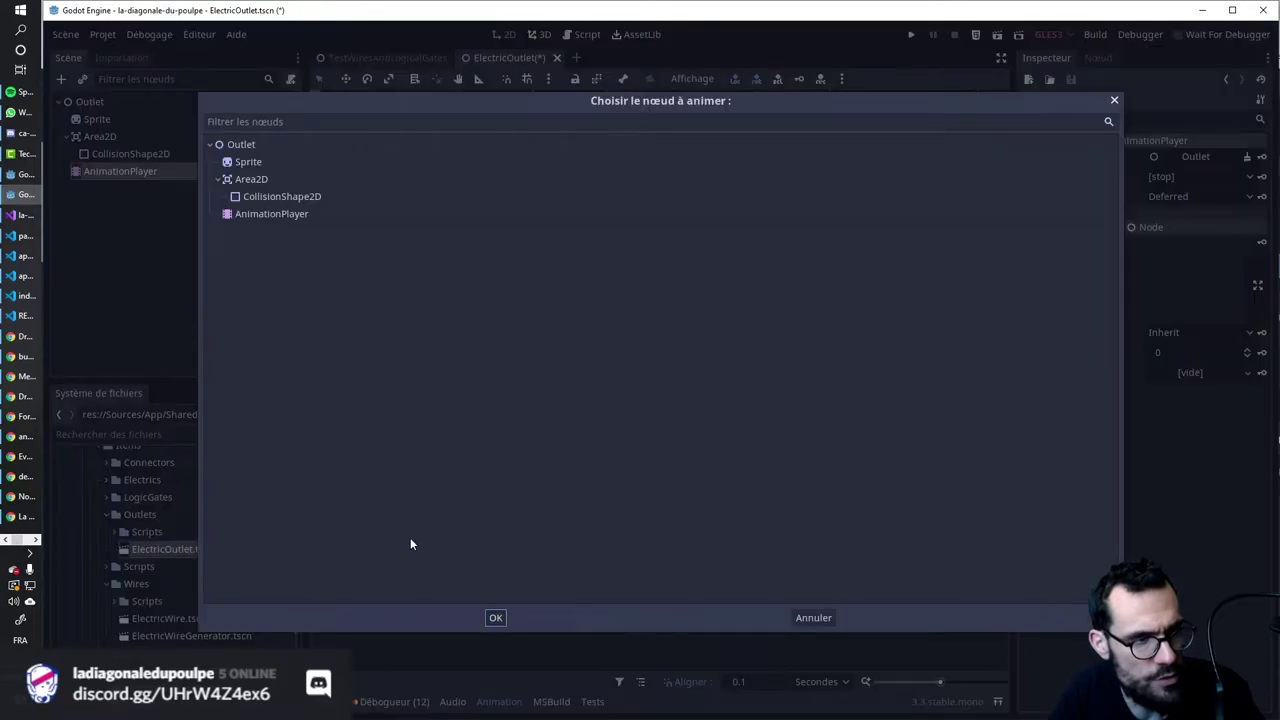
pyautogui.click(255, 168)
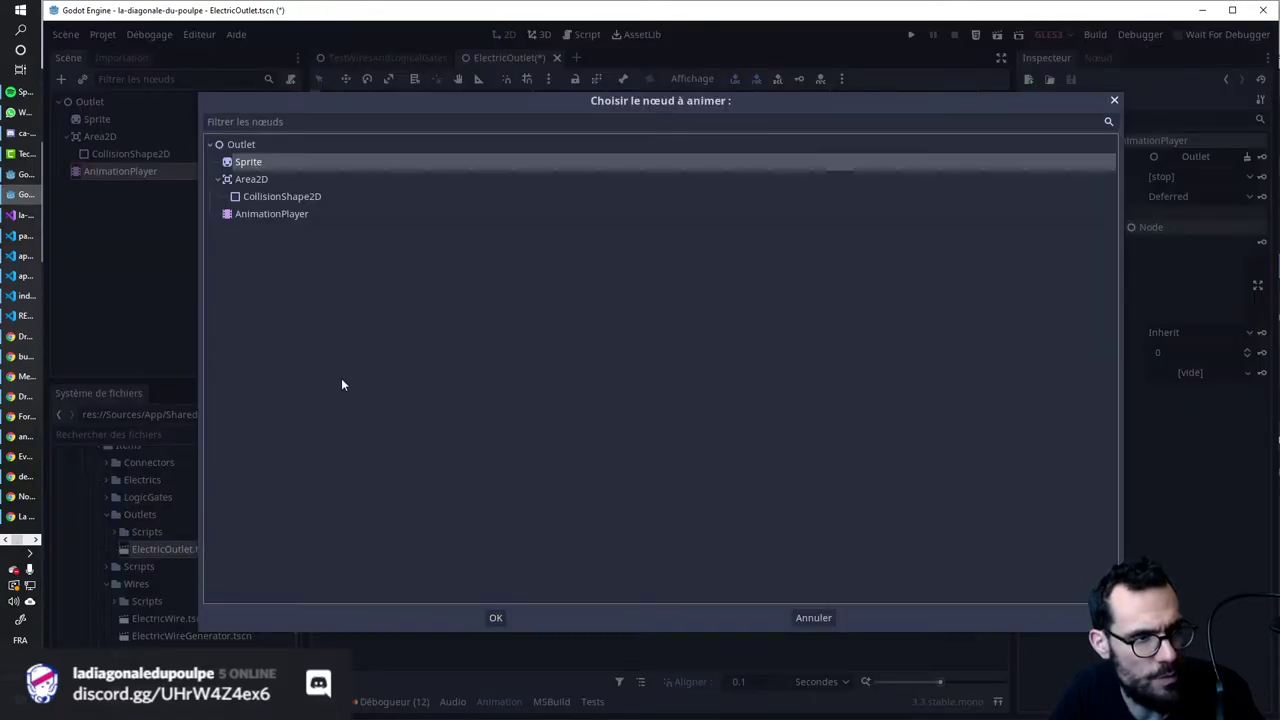
pyautogui.click(495, 618)
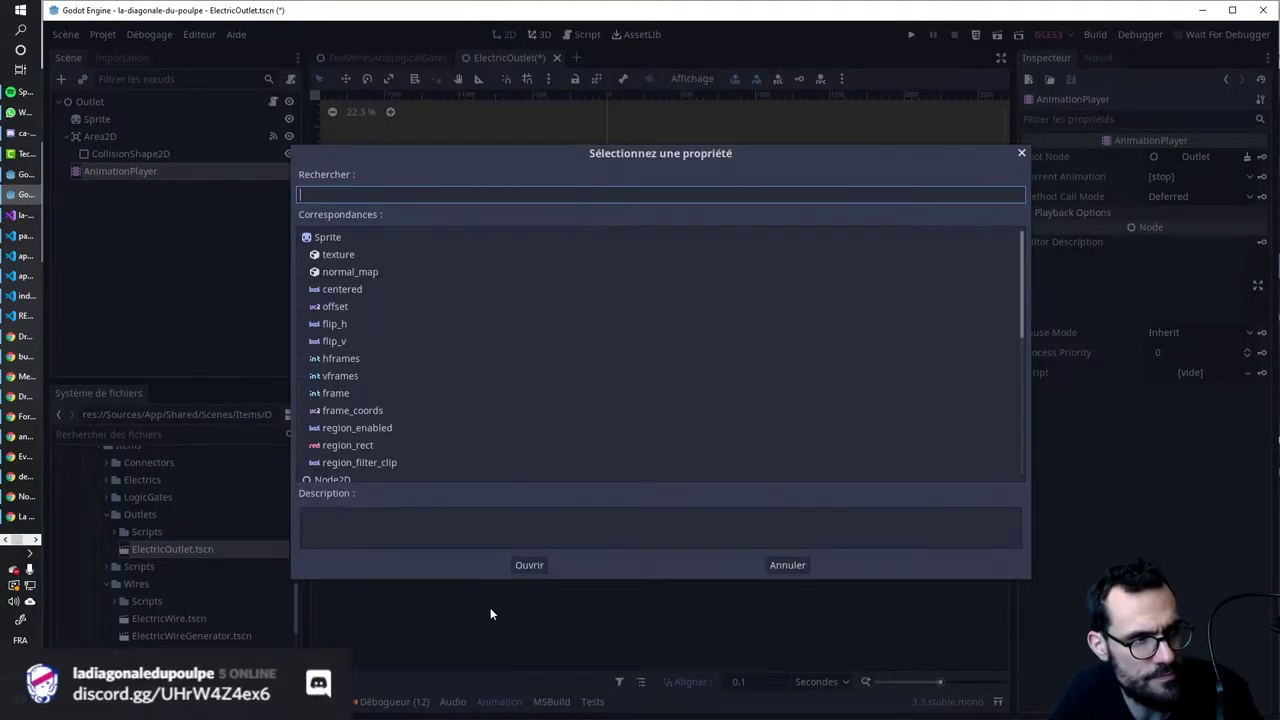
pyautogui.write('scal')
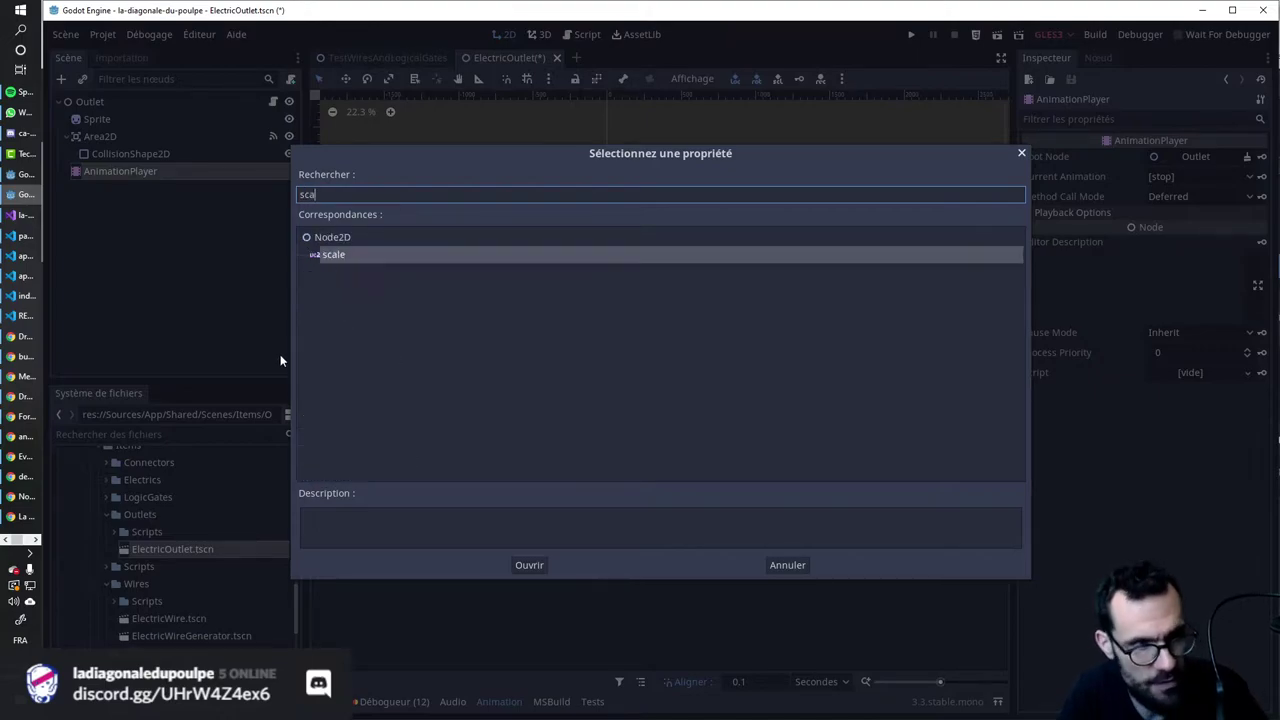
pyautogui.doubleClick(356, 253)
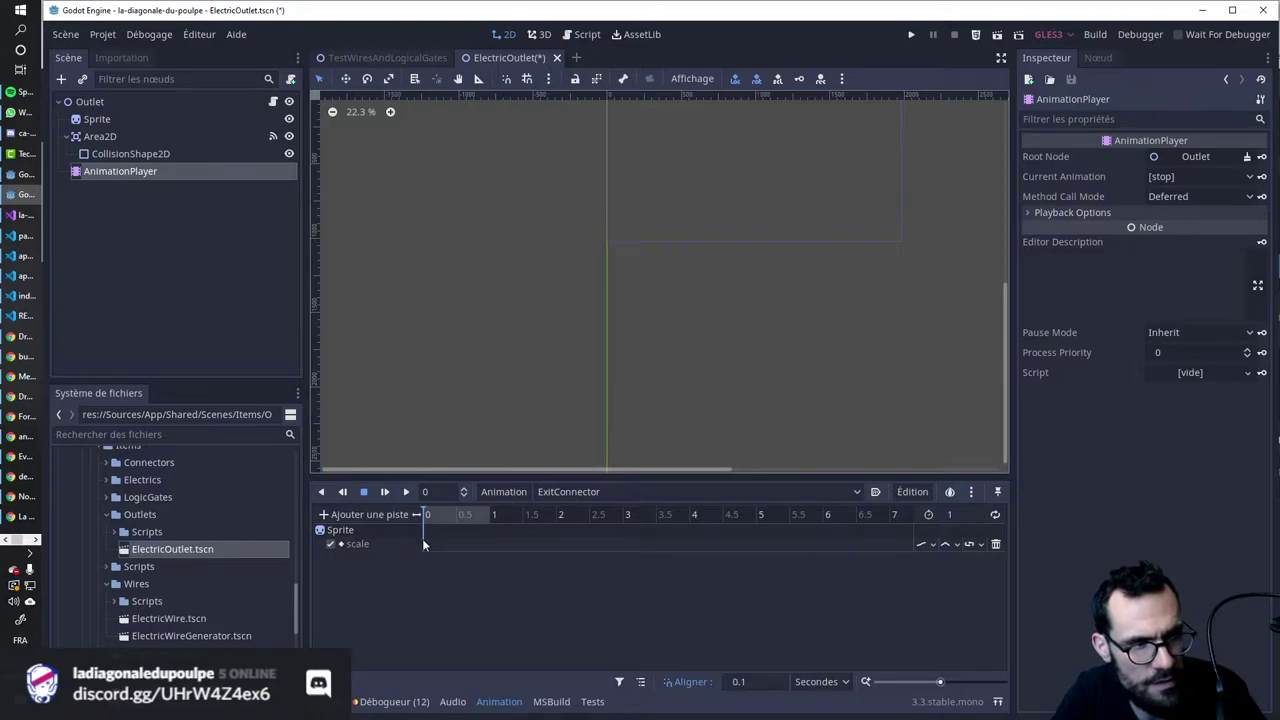
pyautogui.click(607, 491)
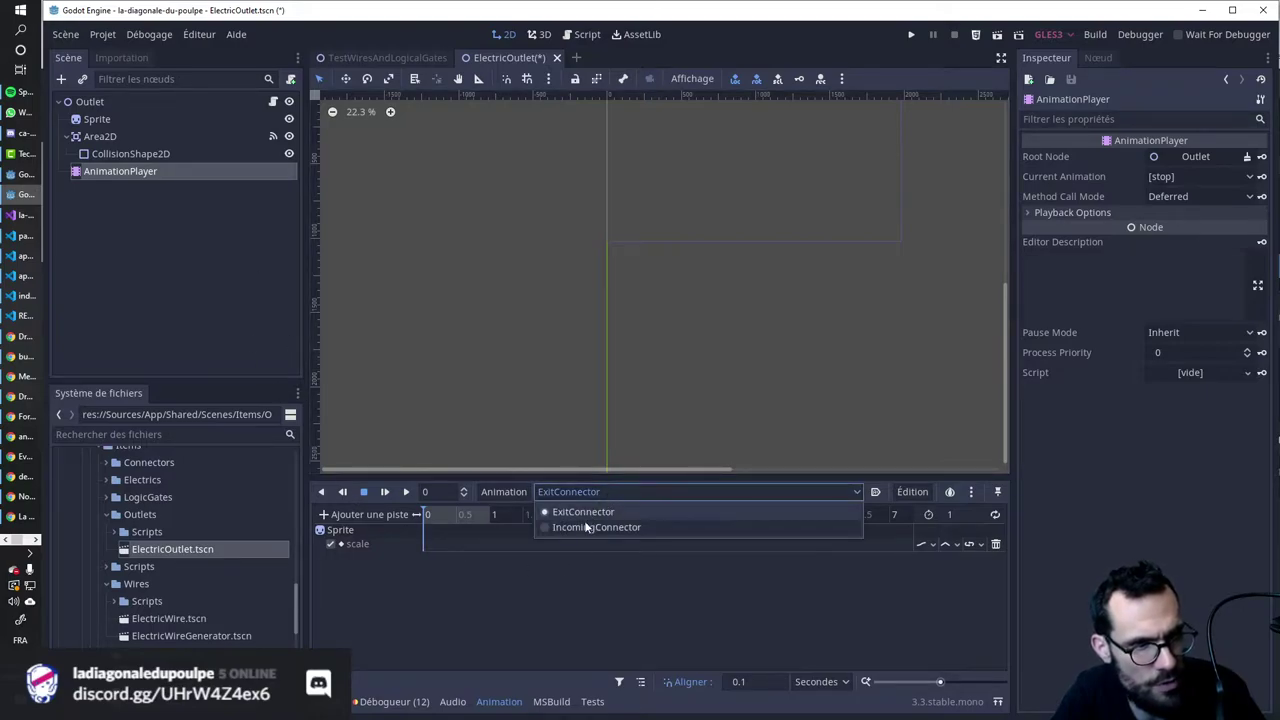
# In IncomingConnector, set the time-0 scale key's y value to 0.285.
pyautogui.click(545, 528)
pyautogui.click(456, 543)
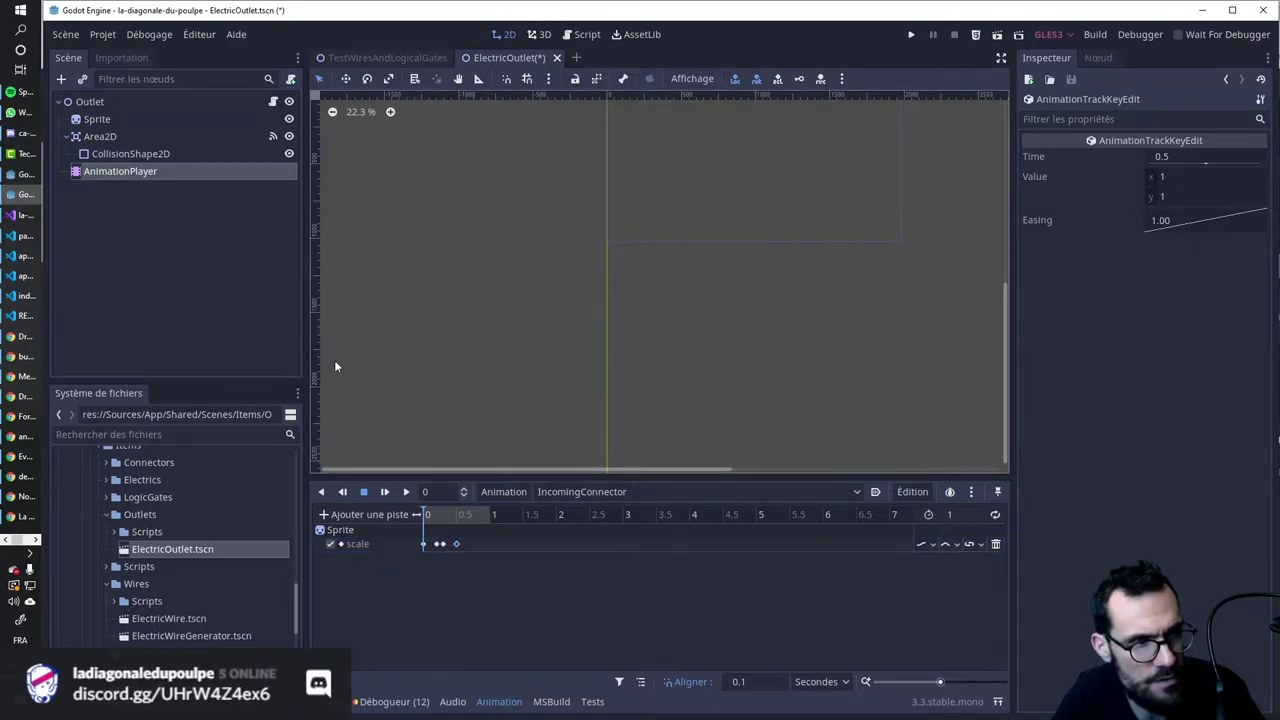
pyautogui.click(424, 543)
pyautogui.click(1185, 176)
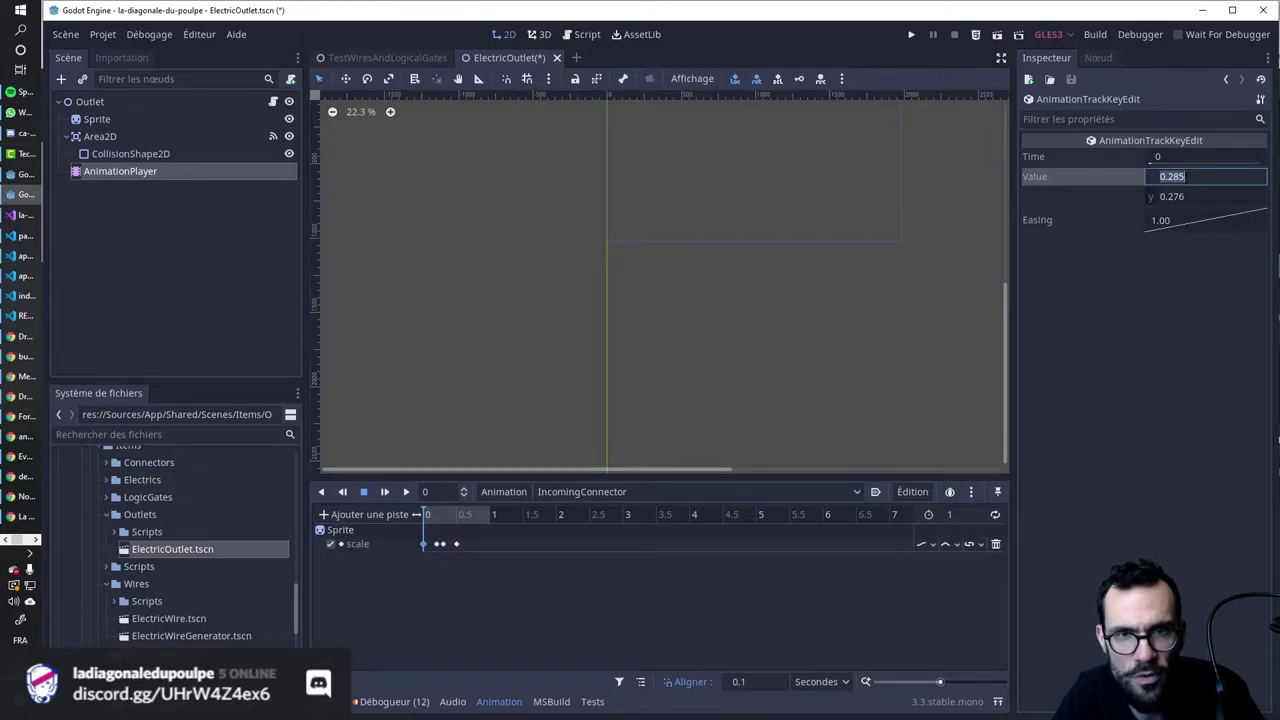
pyautogui.click(1173, 197)
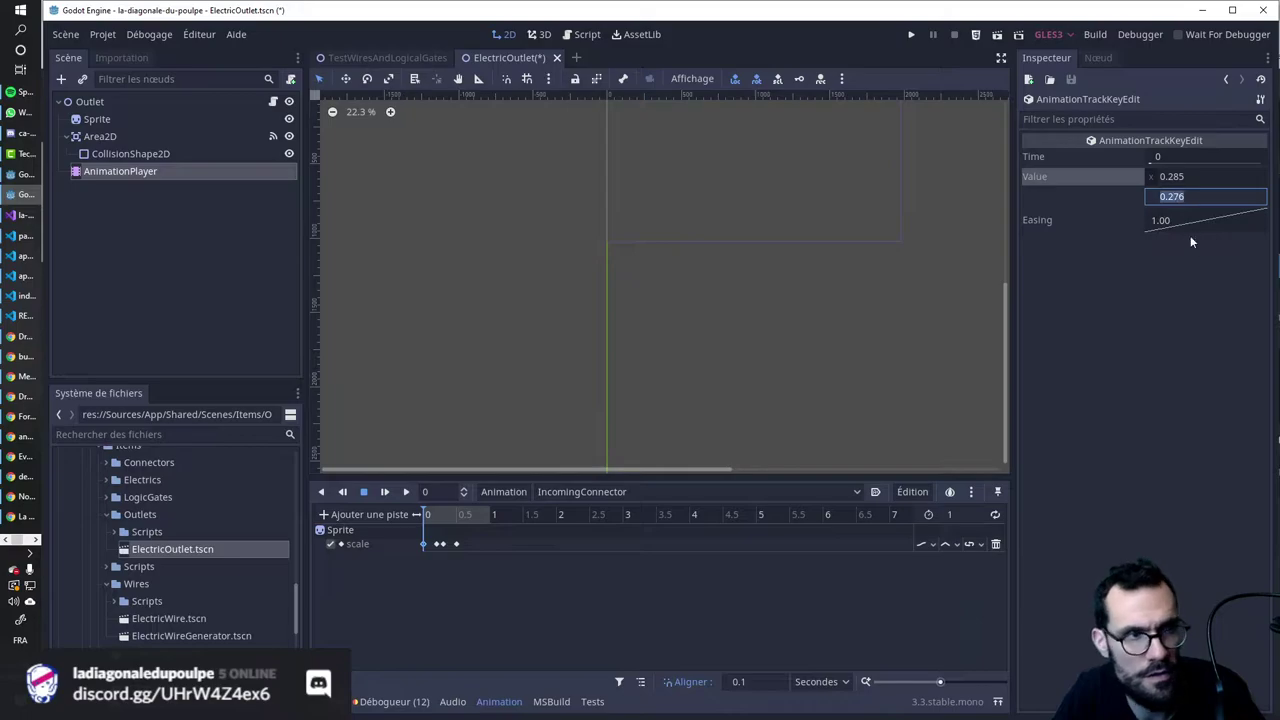
pyautogui.write('0.285')
pyautogui.click(842, 391)
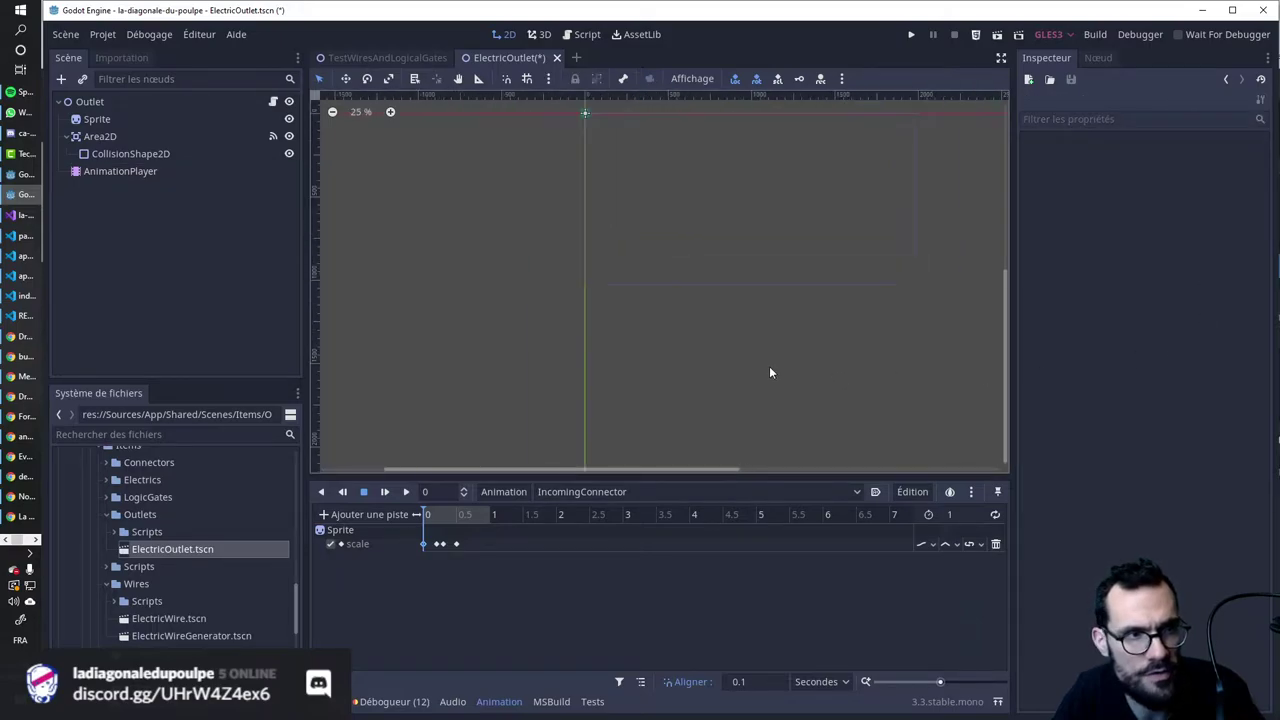
# Scroll and drag in the Inspector to review the IncomingConnector key settings.
pyautogui.scroll(-1, 767, 366)
pyautogui.scroll(2, 551, 304)
pyautogui.scroll(1, 557, 270)
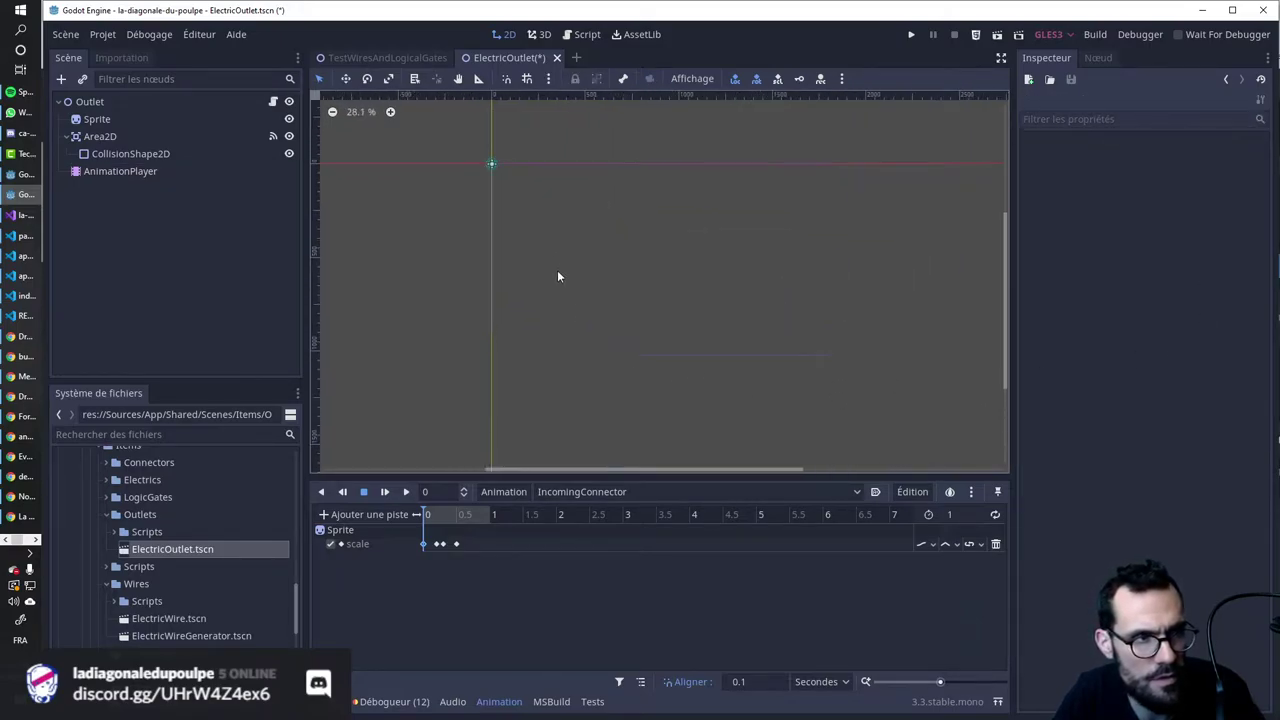
pyautogui.scroll(1, 548, 263)
pyautogui.scroll(1, 502, 184)
pyautogui.scroll(3, 486, 153)
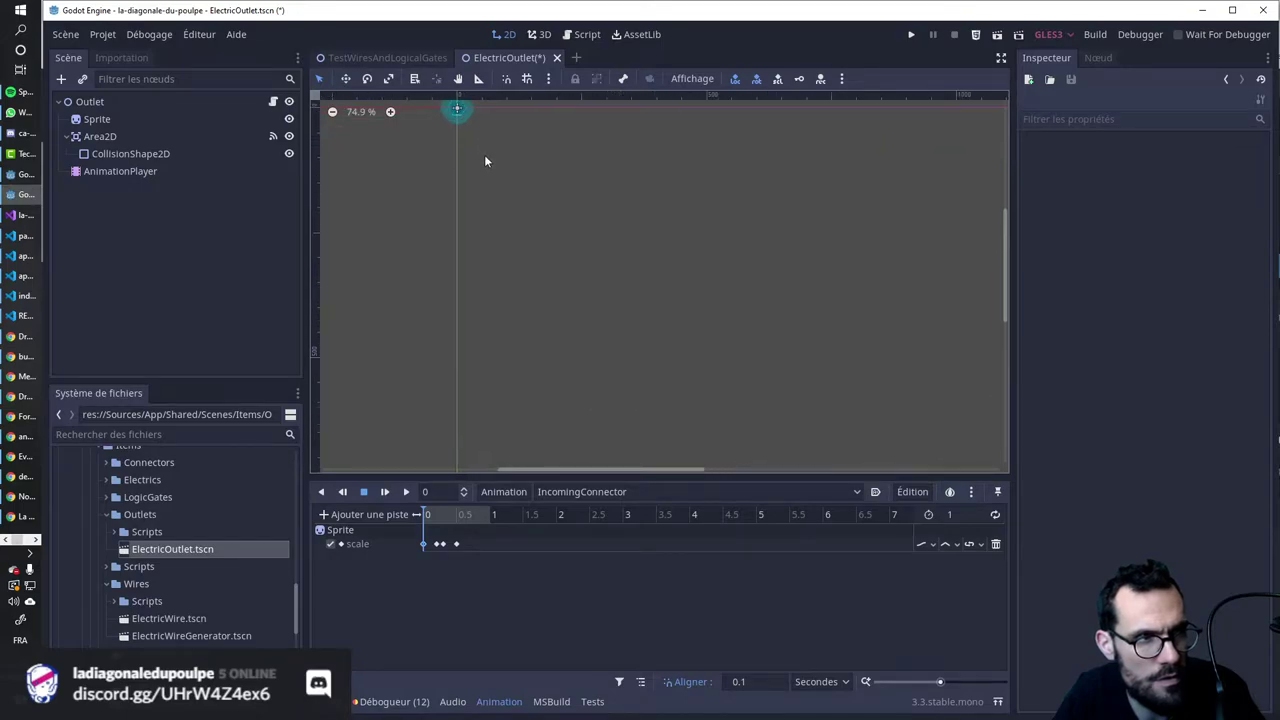
pyautogui.scroll(1, 480, 162)
pyautogui.scroll(1, 924, 273)
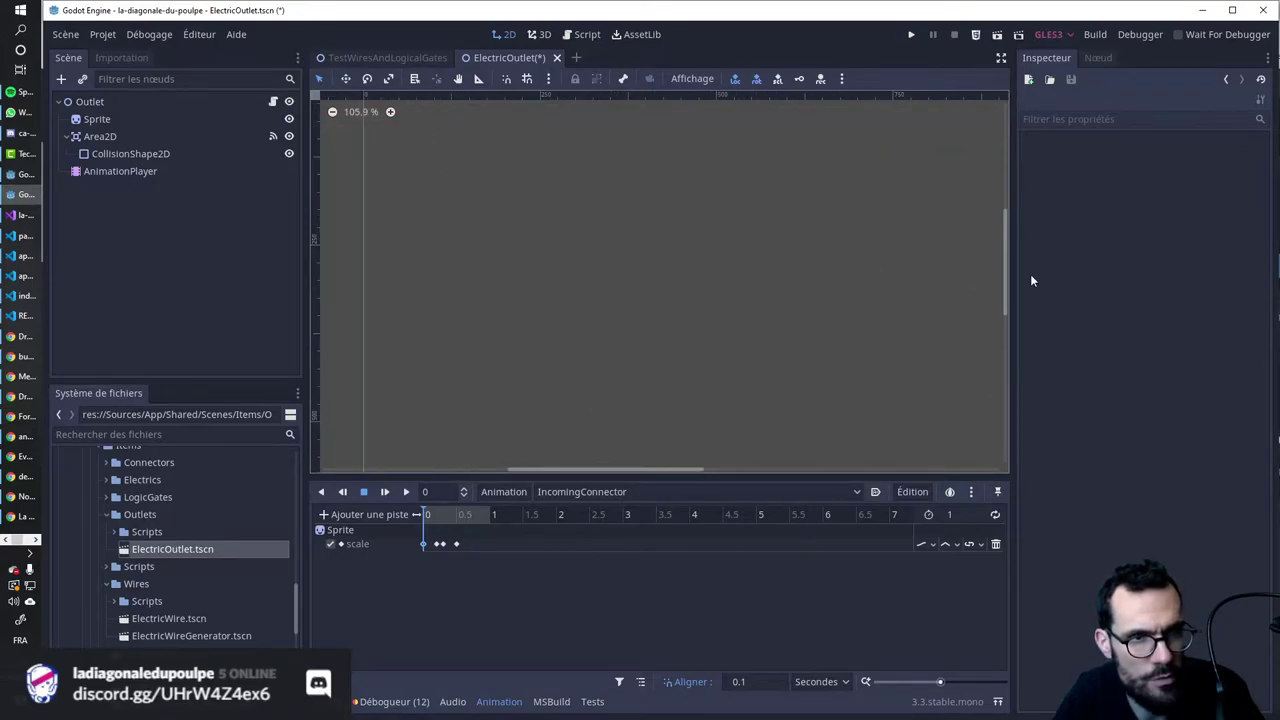
pyautogui.moveTo(1008, 285); pyautogui.dragTo(1002, 244)
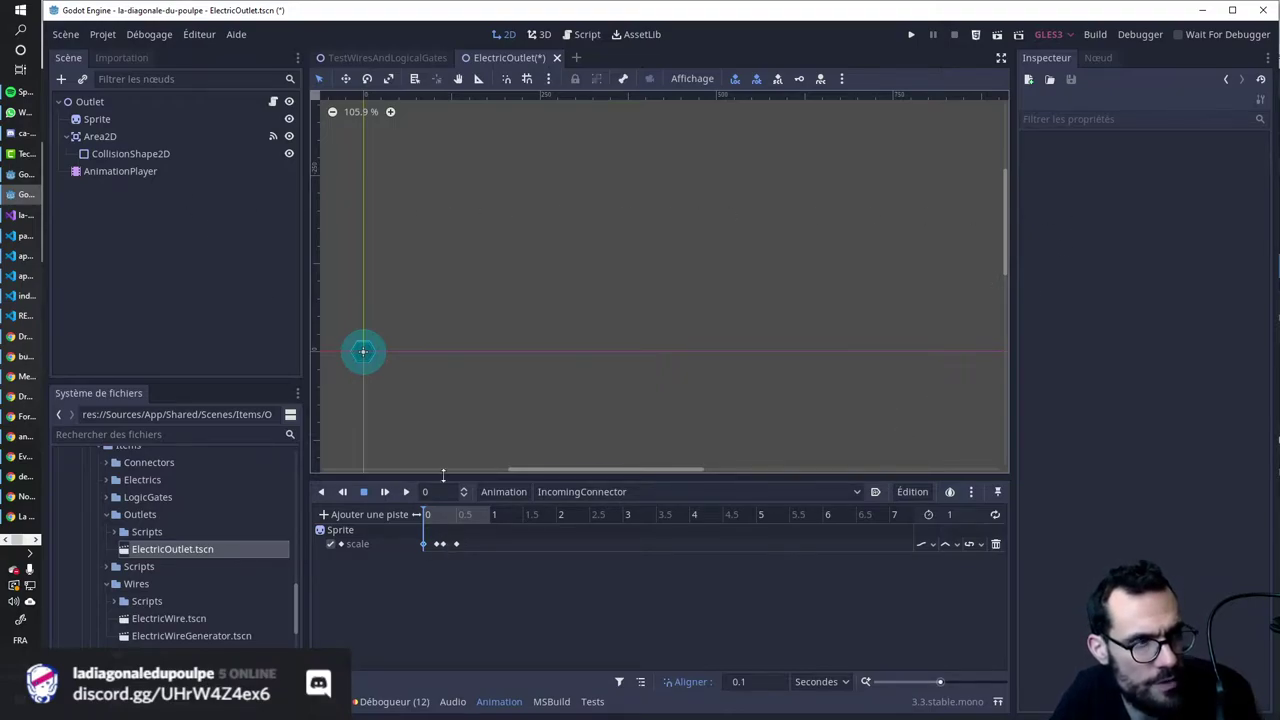
pyautogui.click(618, 495)
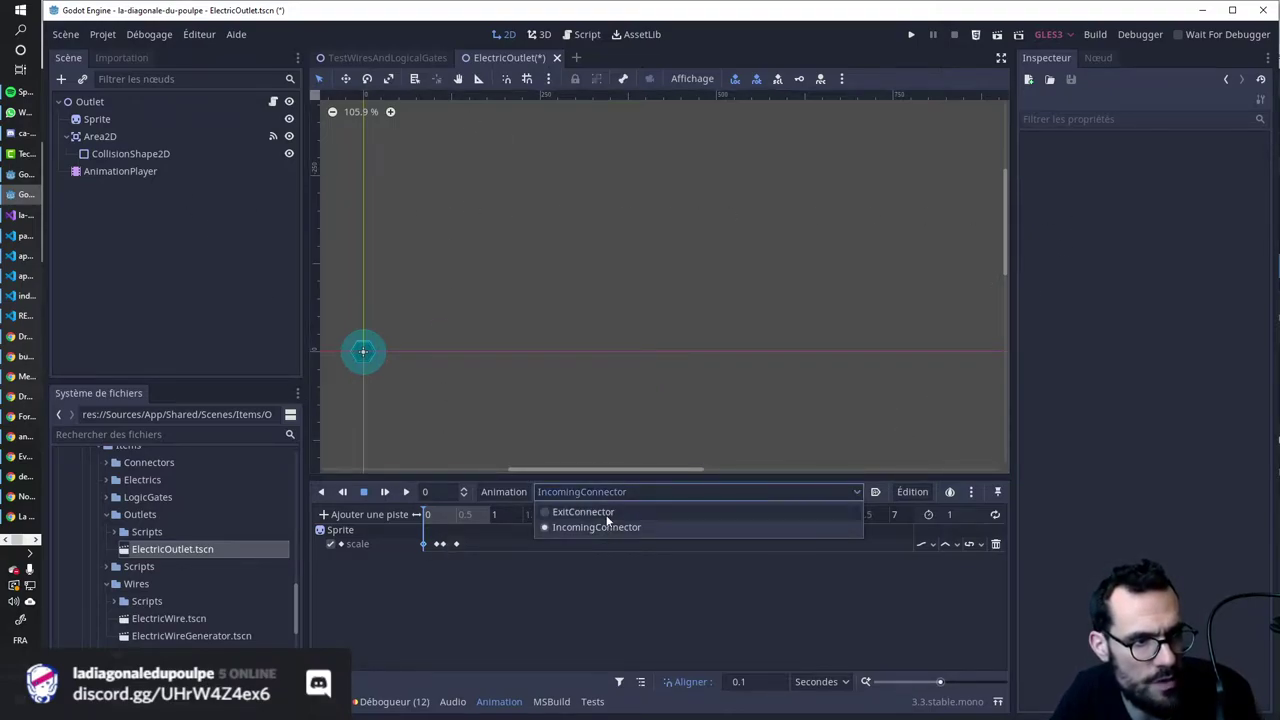
# In ExitConnector, insert a Sprite scale key at 0.9 s with y 0.285 and save.
pyautogui.click(603, 512)
pyautogui.hotkey('ctrl', 's')
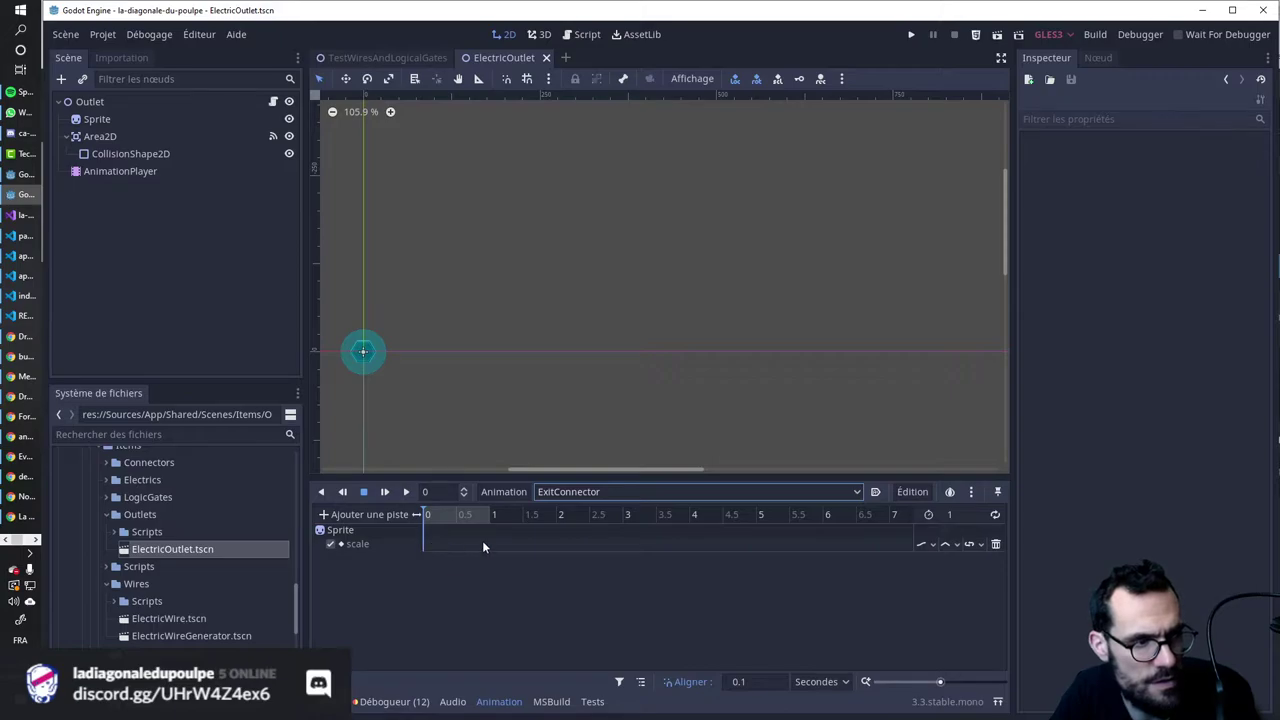
pyautogui.rightClick(487, 545)
pyautogui.click(500, 556)
pyautogui.click(484, 545)
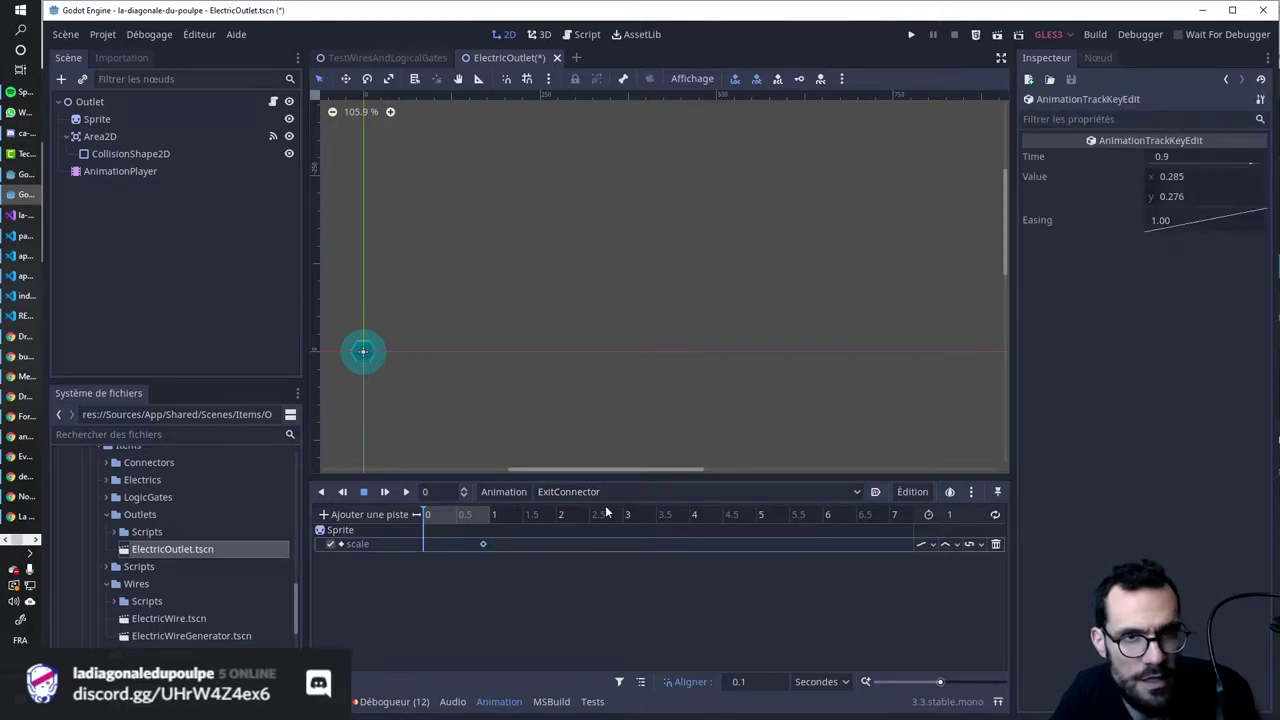
pyautogui.click(1179, 197)
pyautogui.write('0.285')
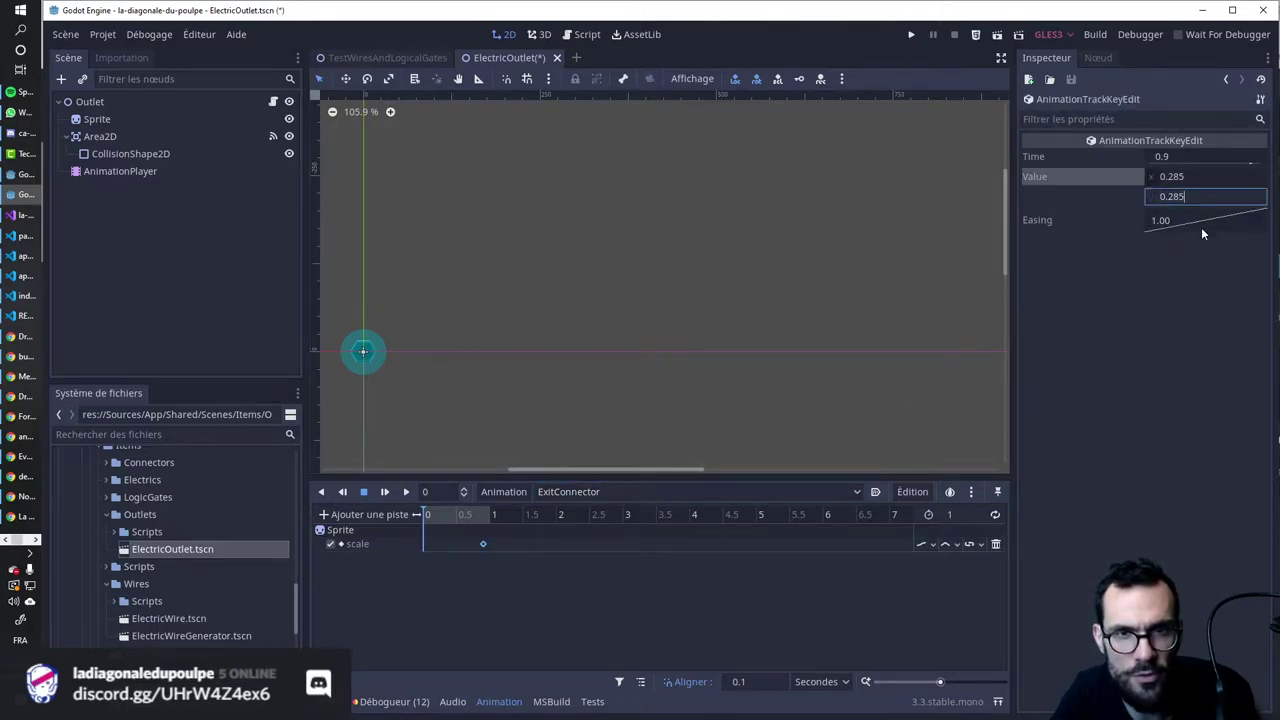
pyautogui.hotkey('ctrl', 's')
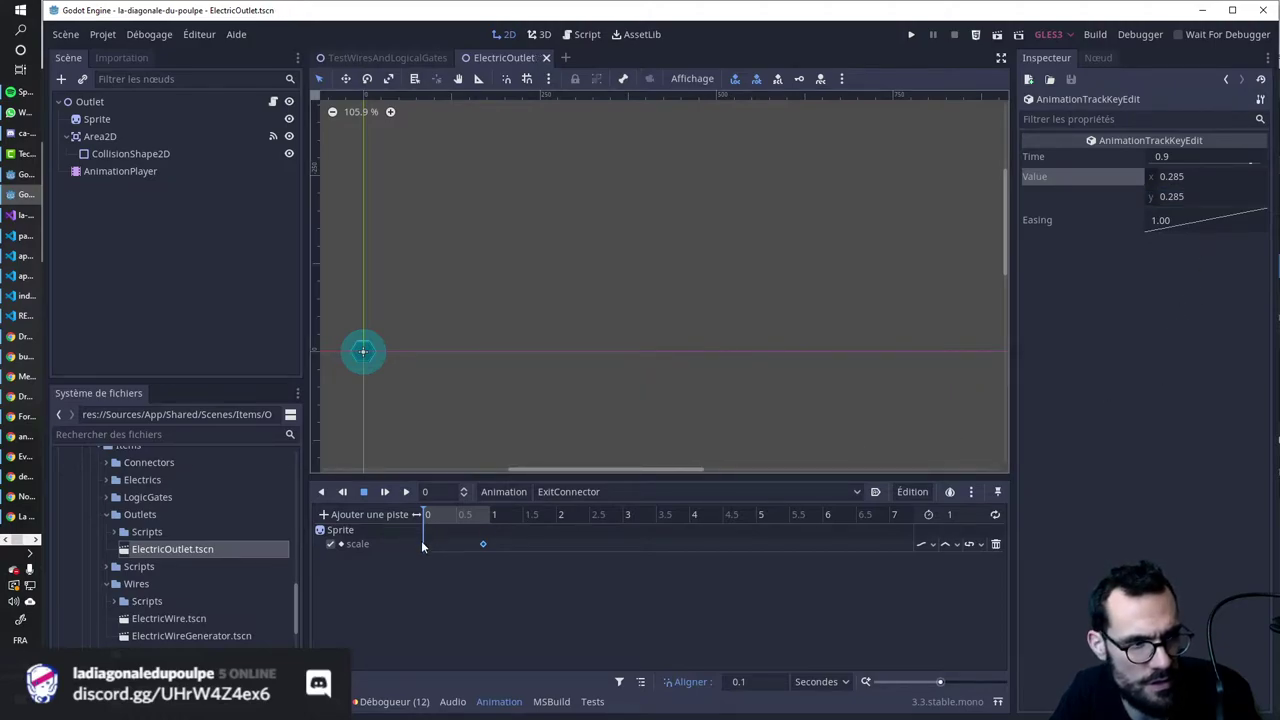
# Insert a scale key at time 0 with scale 1 on x and y.
pyautogui.click(422, 545)
pyautogui.rightClick(423, 541)
pyautogui.click(437, 554)
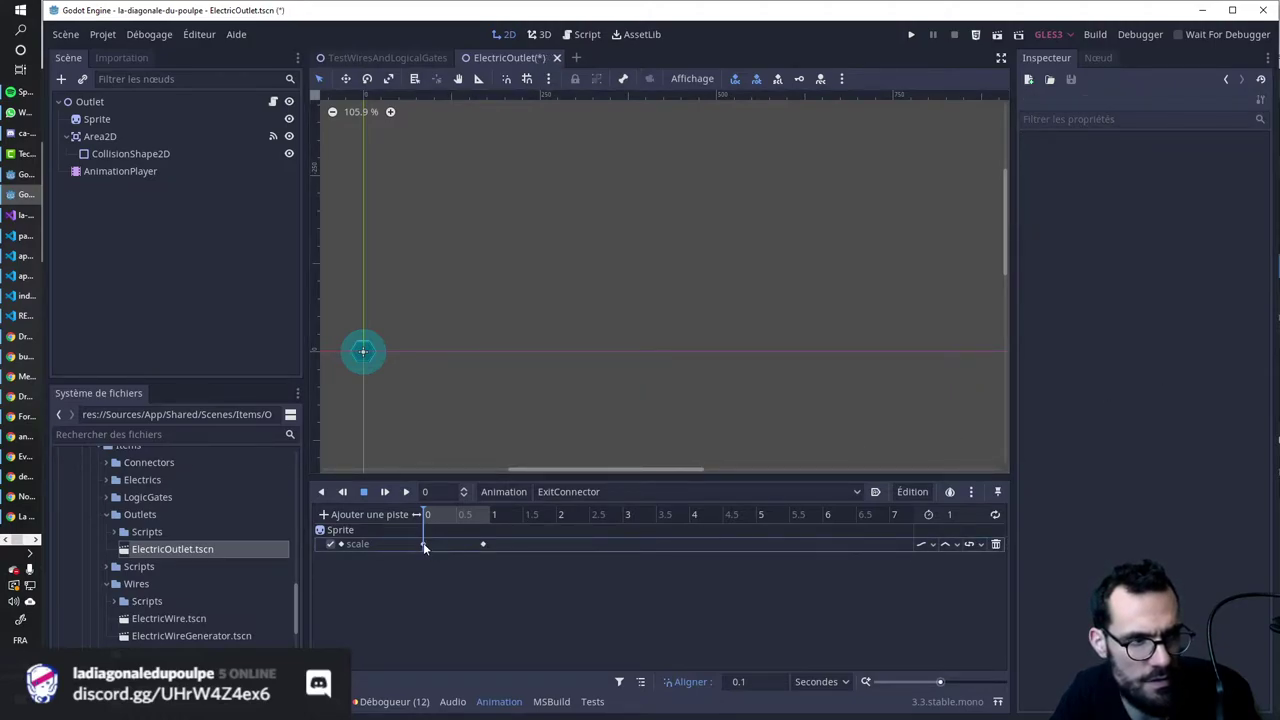
pyautogui.click(423, 545)
pyautogui.click(1190, 177)
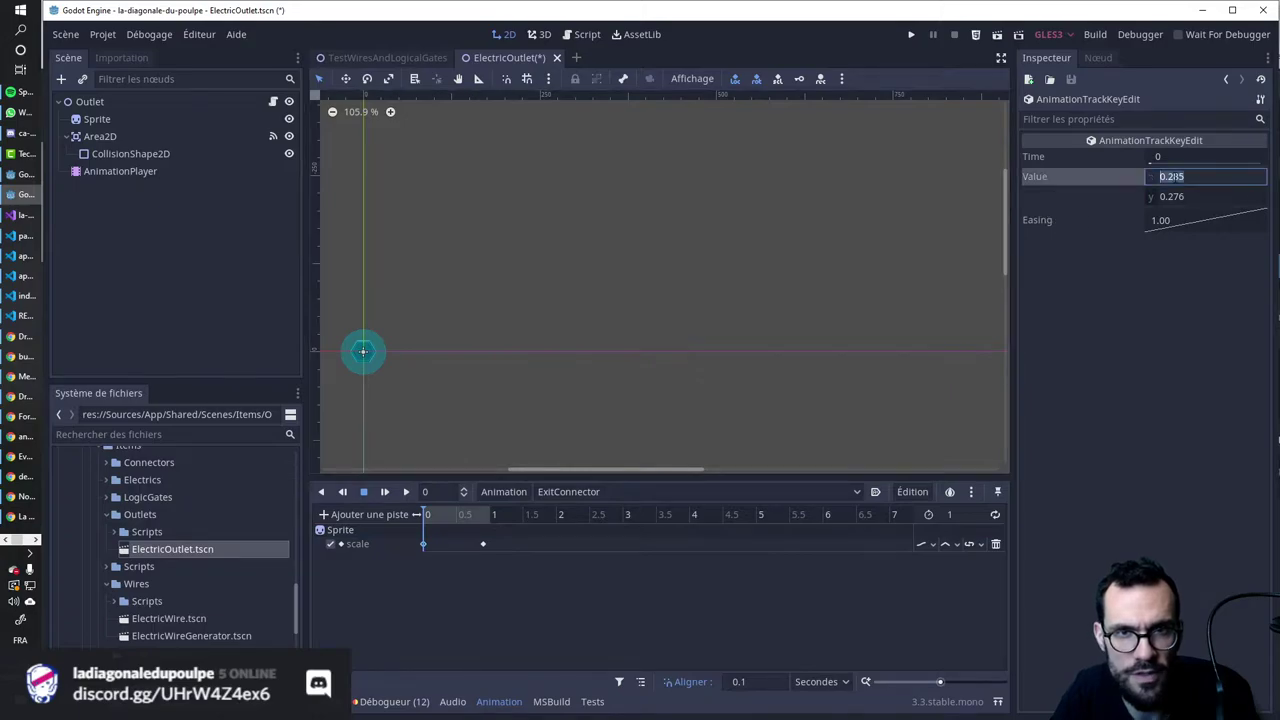
pyautogui.write('1')
pyautogui.press('Tab')
pyautogui.write('1')
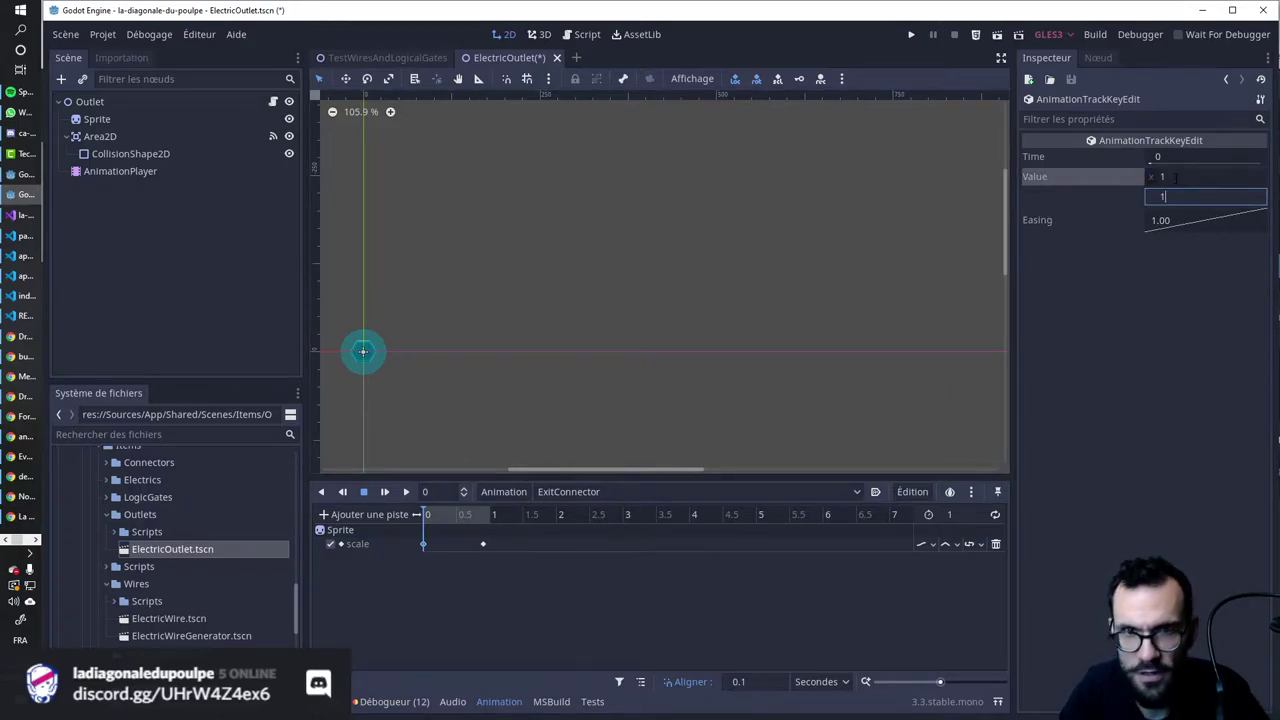
pyautogui.click(497, 443)
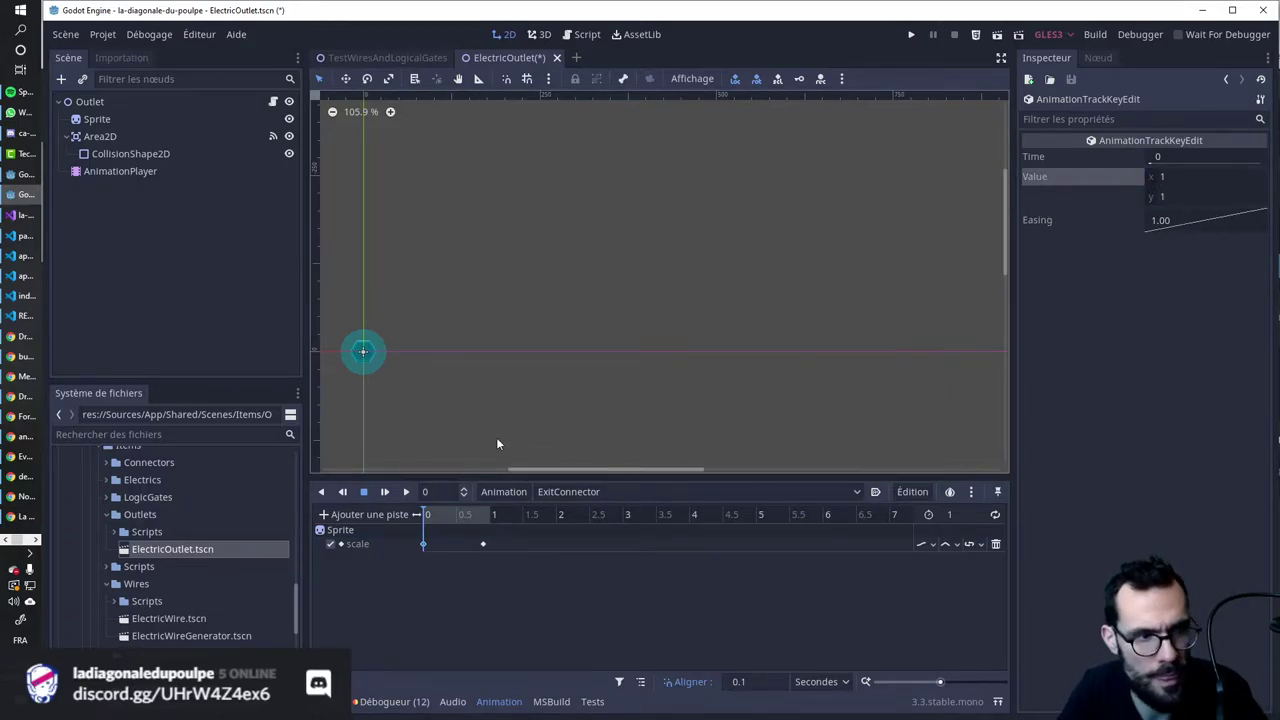
# Give the 0.9 s key an easing of 3.00 and save ElectricOutlet.tscn.
pyautogui.click(483, 544)
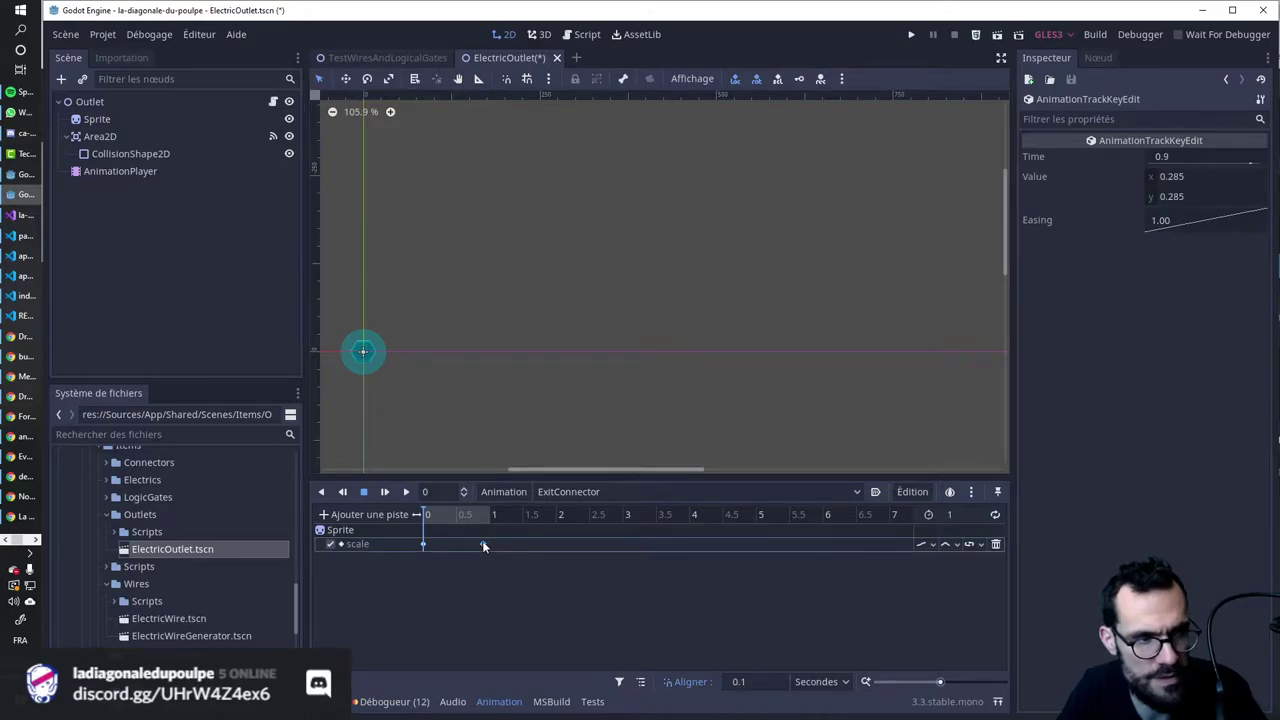
pyautogui.doubleClick(1182, 220)
pyautogui.write('3')
pyautogui.press('Return')
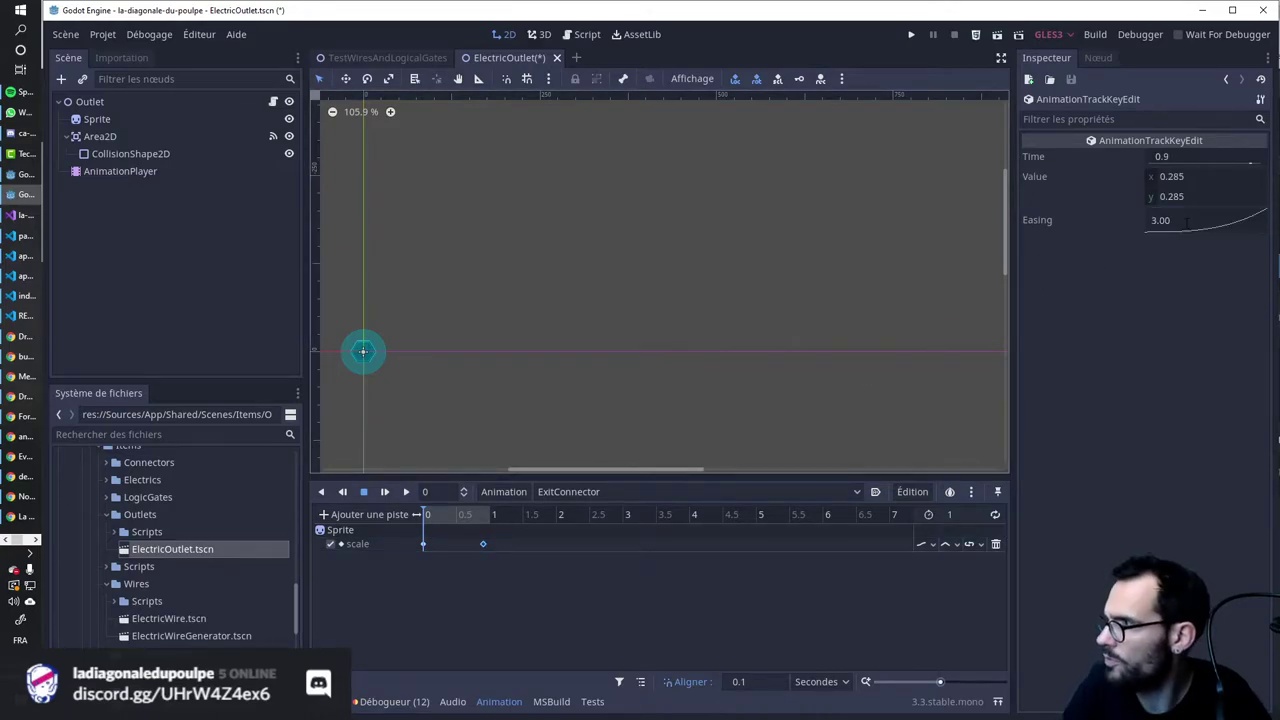
pyautogui.hotkey('ctrl', 's')
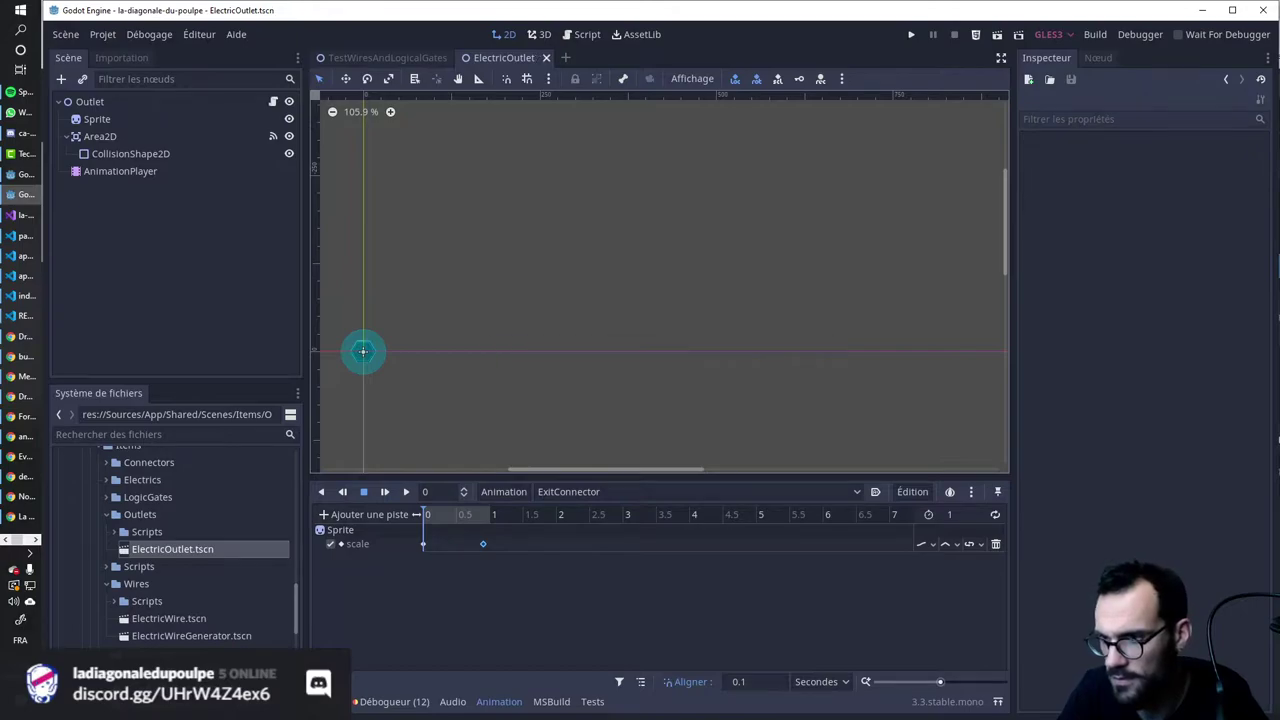
pyautogui.hotkey('alt', 'Tab')
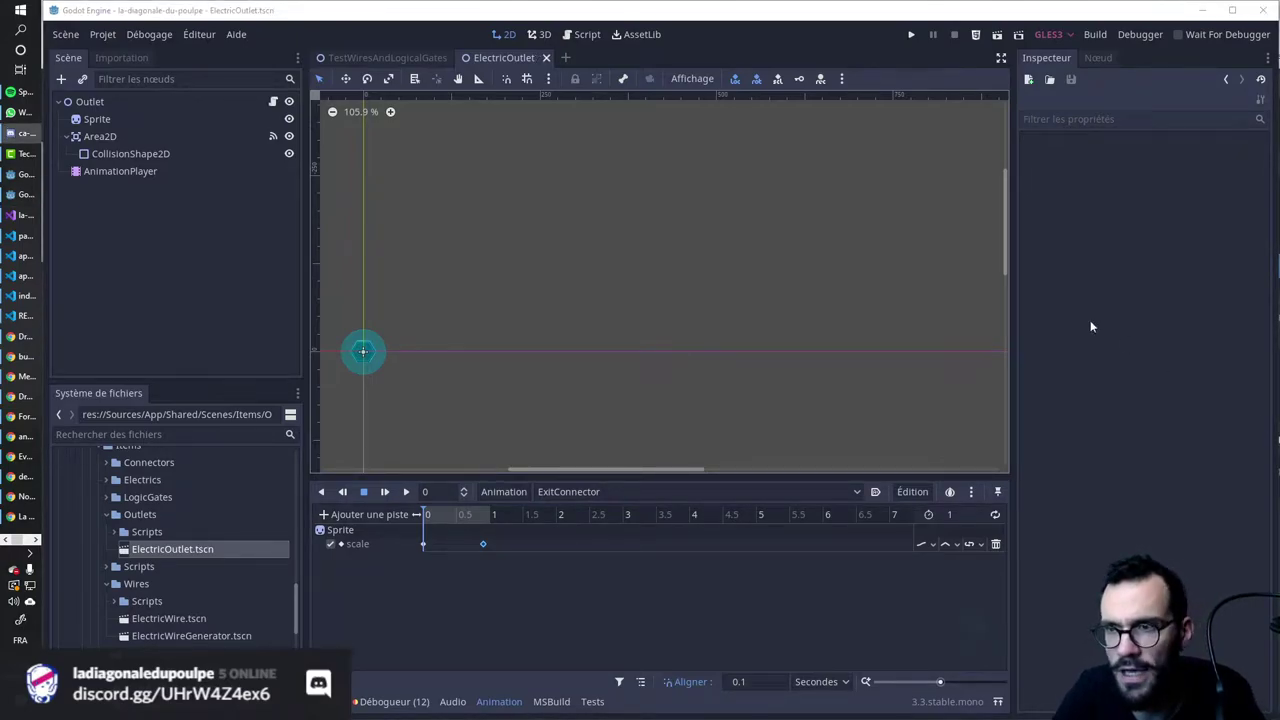
# Run the project, take a wire from the inventory to test the outlet, then stop the game.
pyautogui.click(911, 34)
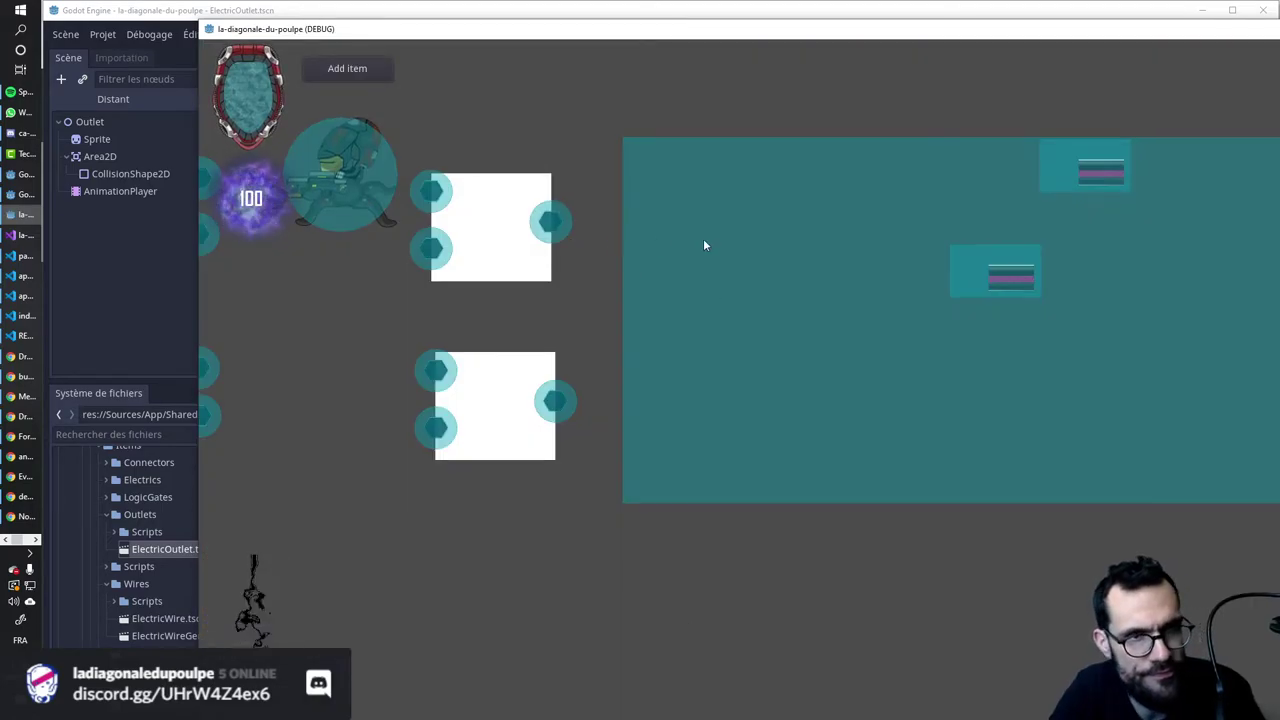
pyautogui.press('i')
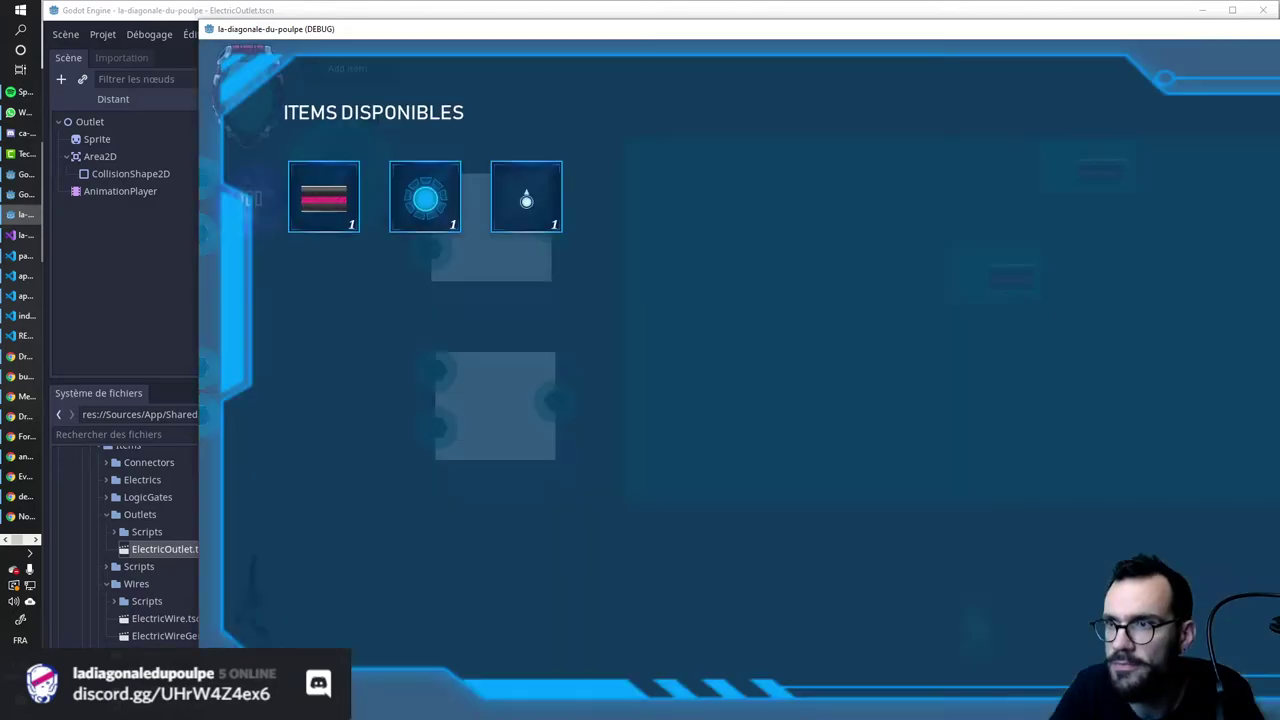
pyautogui.click(352, 222)
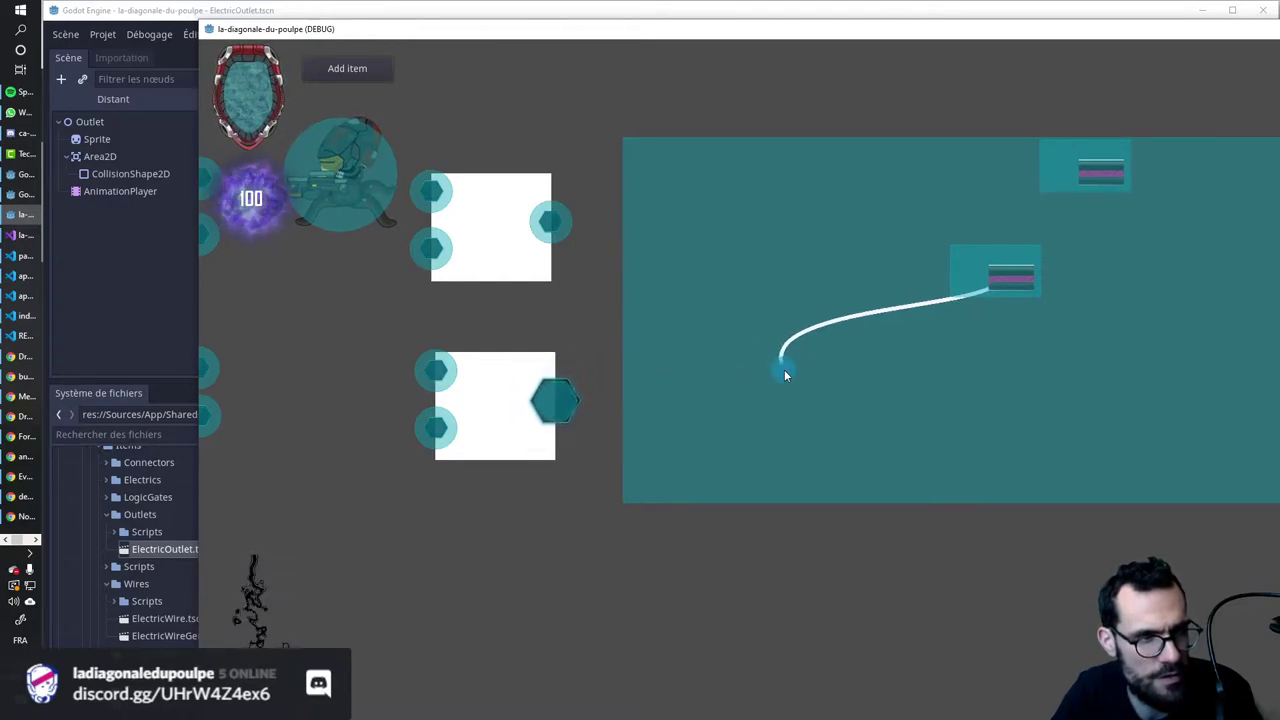
pyautogui.press('F8')
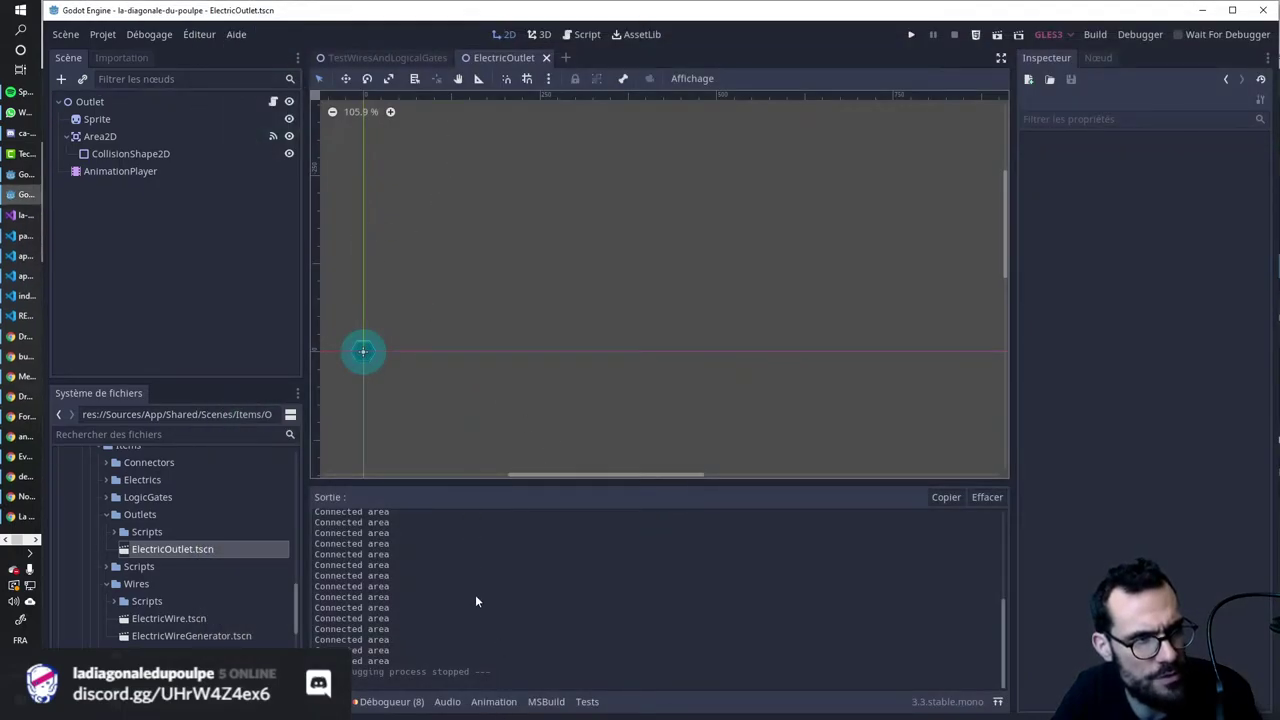
# Move the ExitConnector scale key to 0.6 s, set the animation length to 0.6, and save.
pyautogui.click(156, 173)
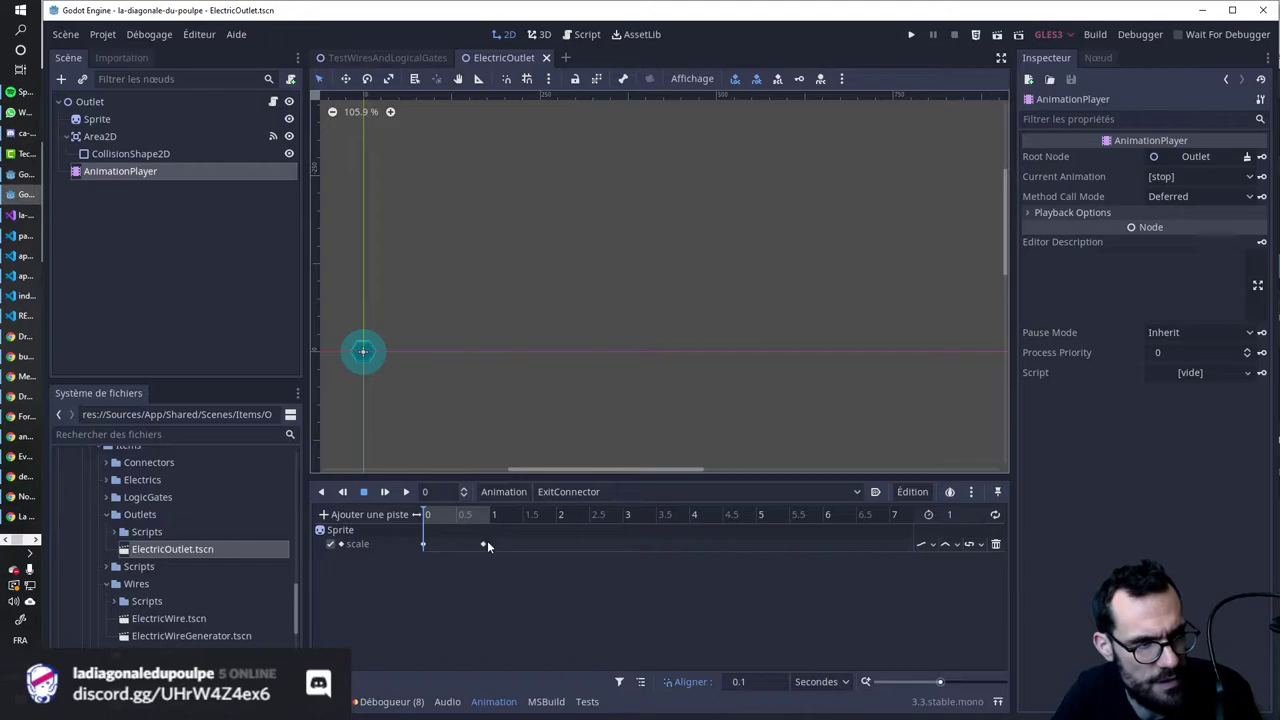
pyautogui.moveTo(485, 542); pyautogui.dragTo(464, 544)
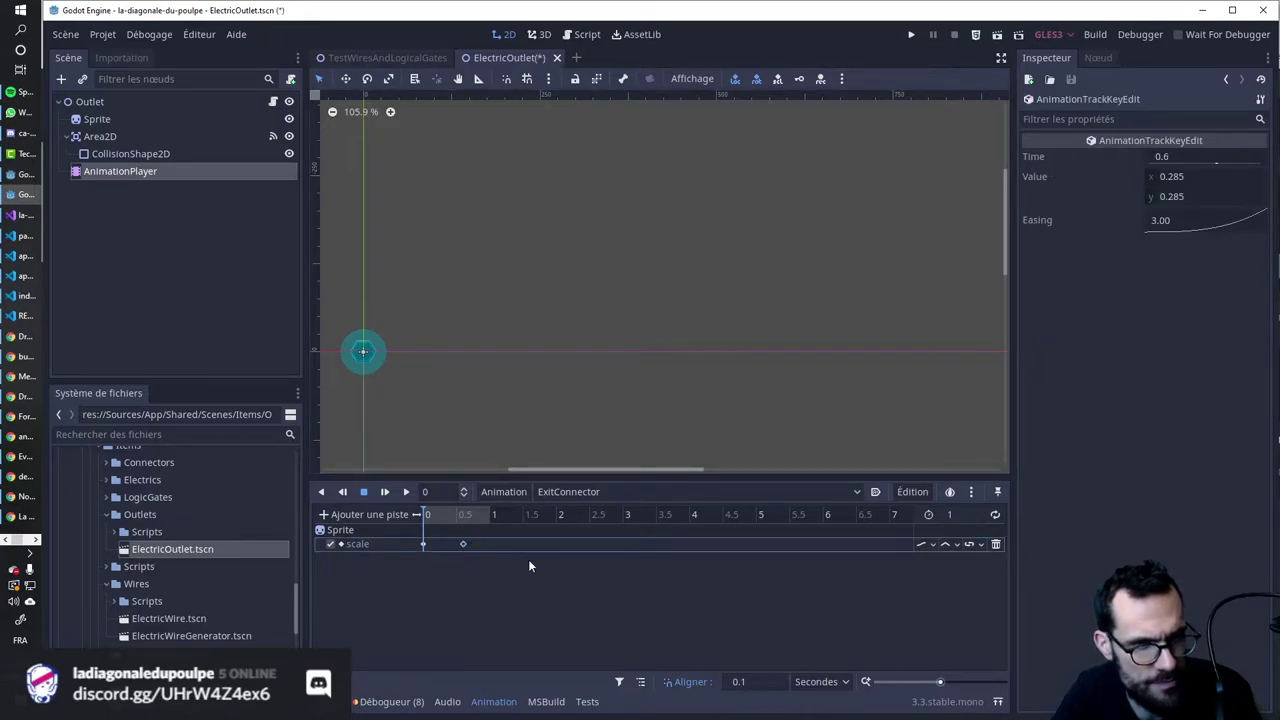
pyautogui.click(948, 515)
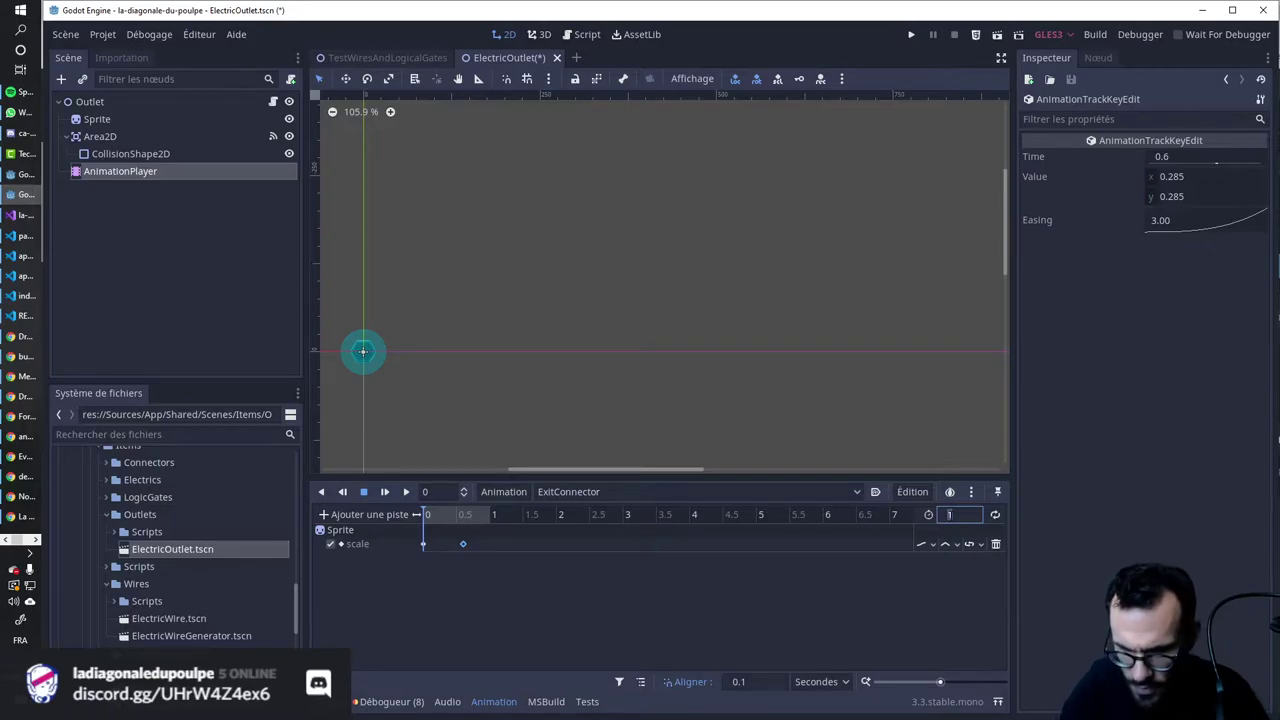
pyautogui.write('0.6')
pyautogui.click(463, 544)
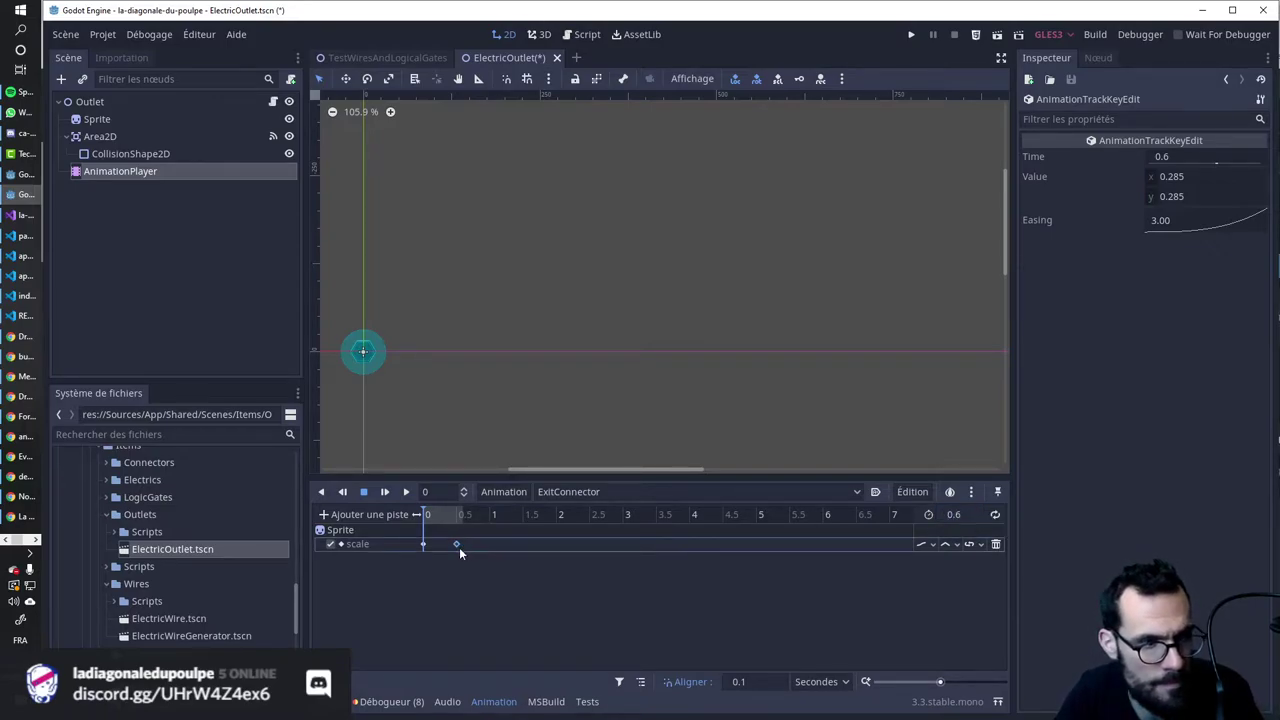
pyautogui.hotkey('ctrl', 's')
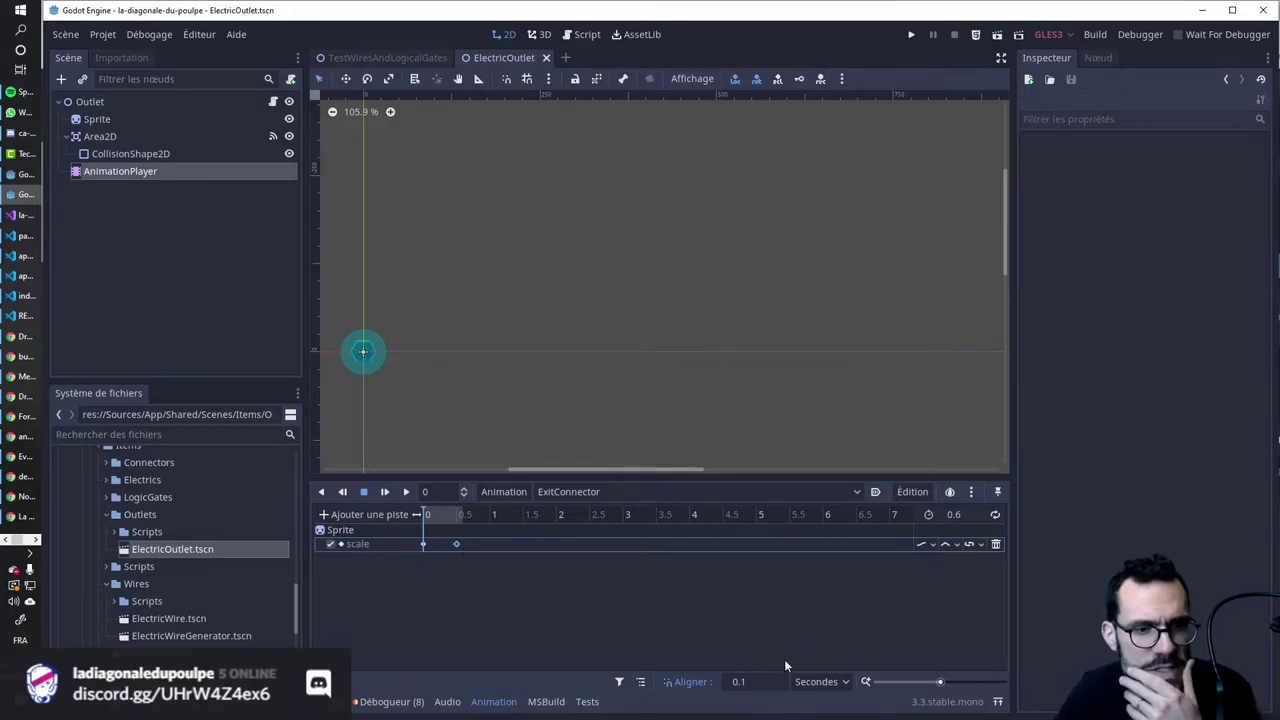
# Try the scale track's update mode as trigger, return it to continuous, and save the scene again.
pyautogui.click(930, 544)
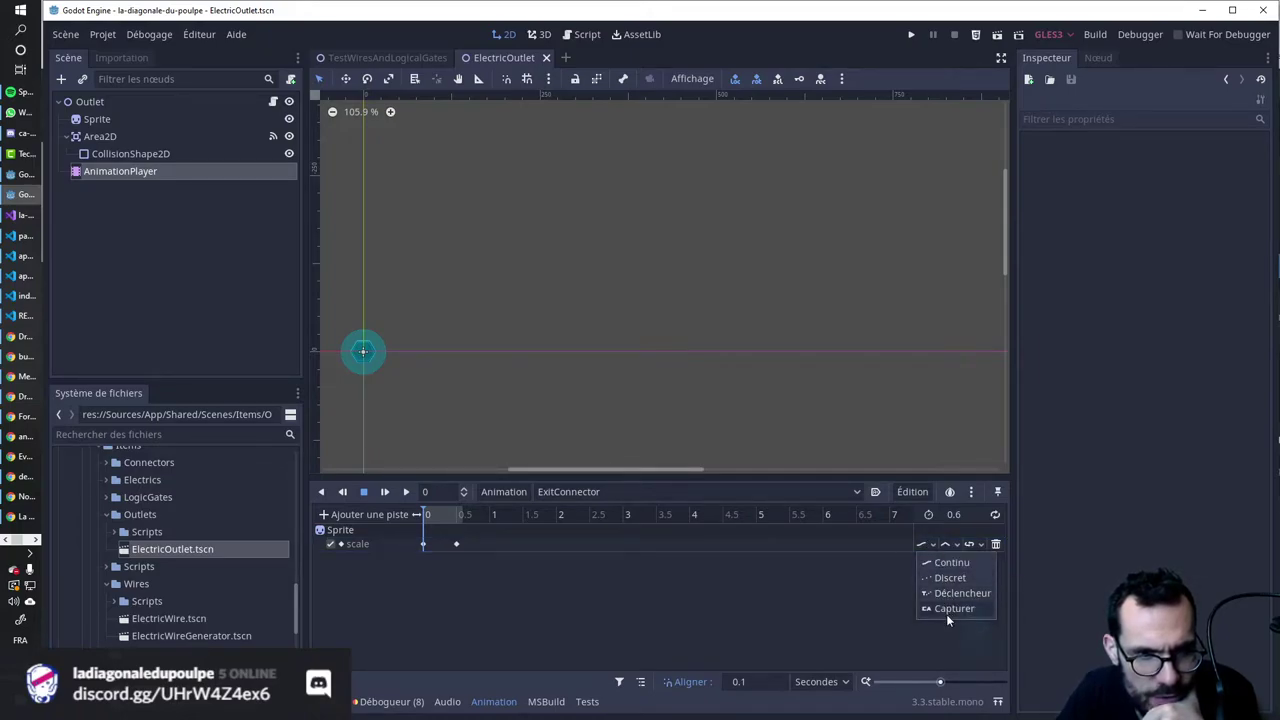
pyautogui.click(962, 594)
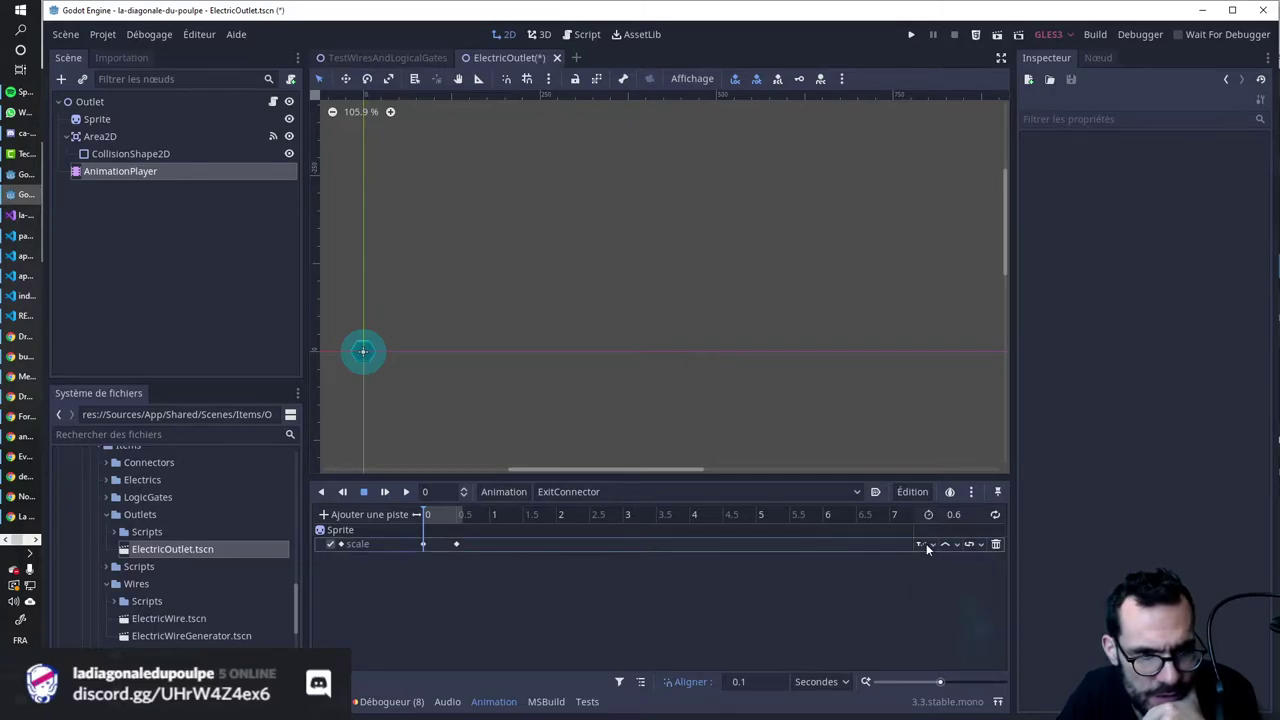
pyautogui.click(926, 543)
pyautogui.click(933, 563)
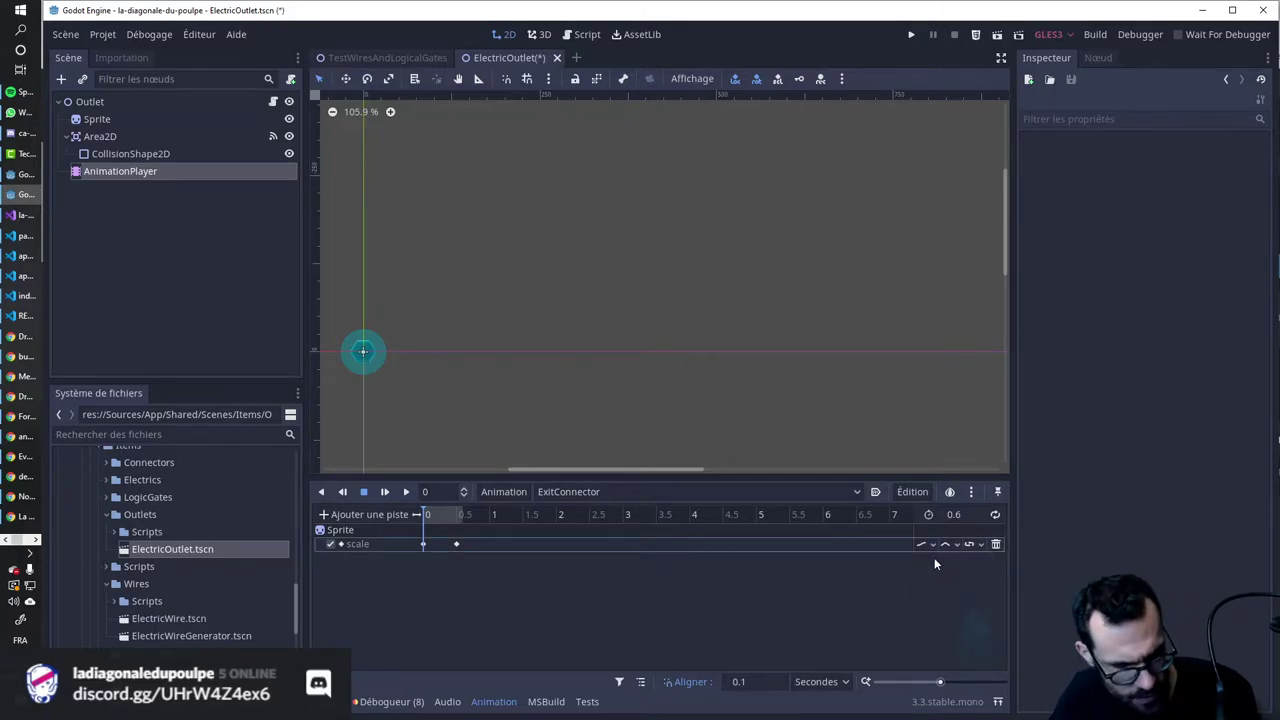
pyautogui.hotkey('ctrl', 's')
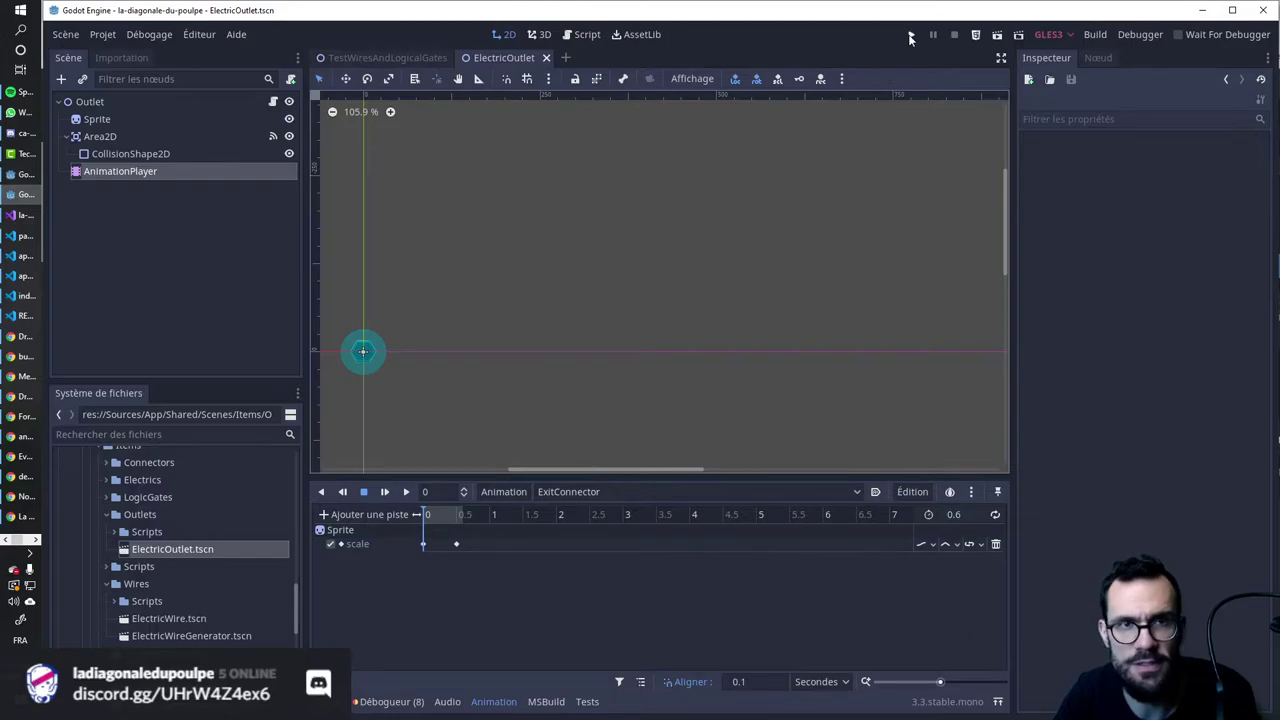
# Run the game, place a wire from the inventory, and unplug it from the lower box's outlet.
pyautogui.click(910, 35)
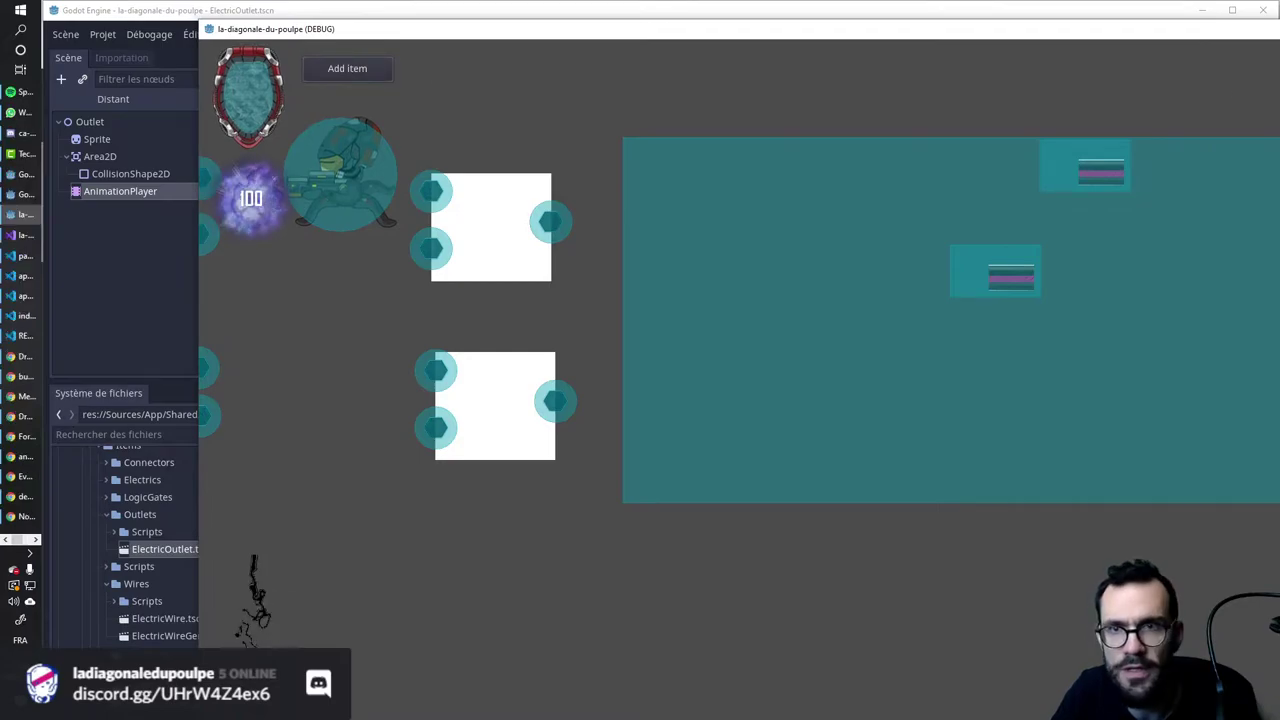
pyautogui.click(347, 68)
pyautogui.moveTo(320, 194)
pyautogui.mouseDown()
pyautogui.moveTo(935, 278)
pyautogui.moveTo(648, 212)
pyautogui.moveTo(797, 408)
pyautogui.moveTo(562, 408)
pyautogui.mouseUp()
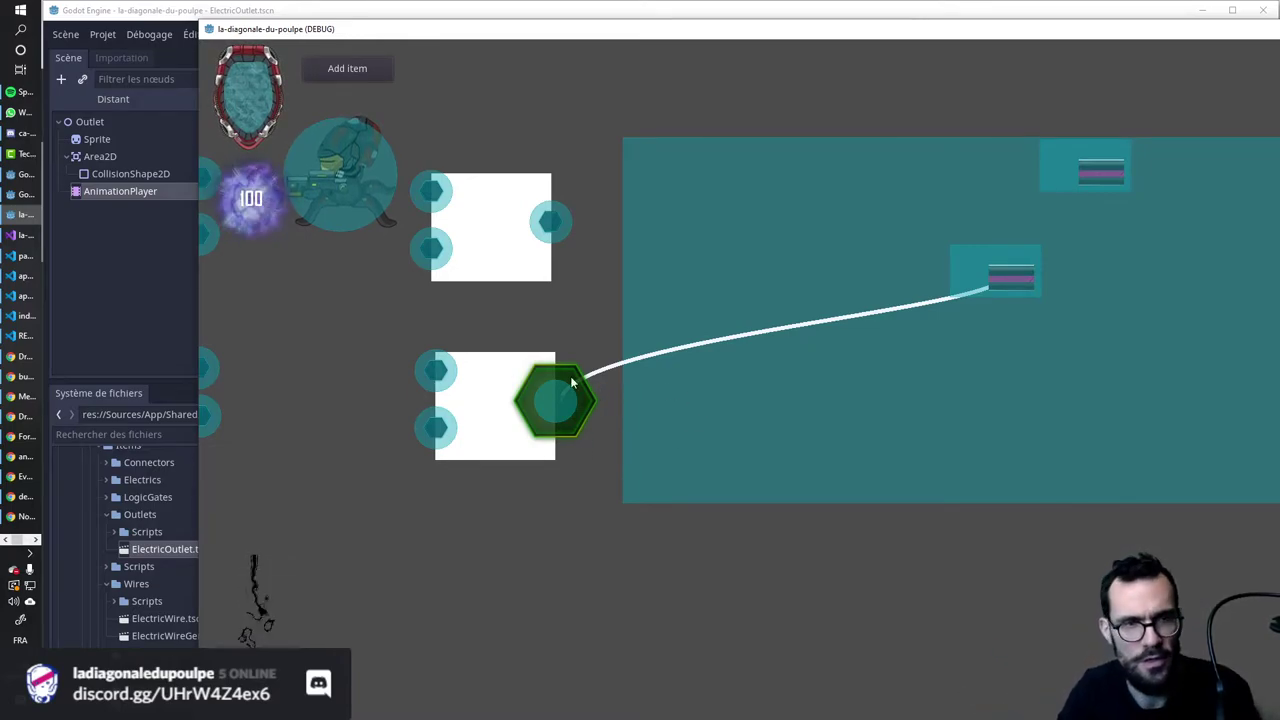
pyautogui.click(1008, 285)
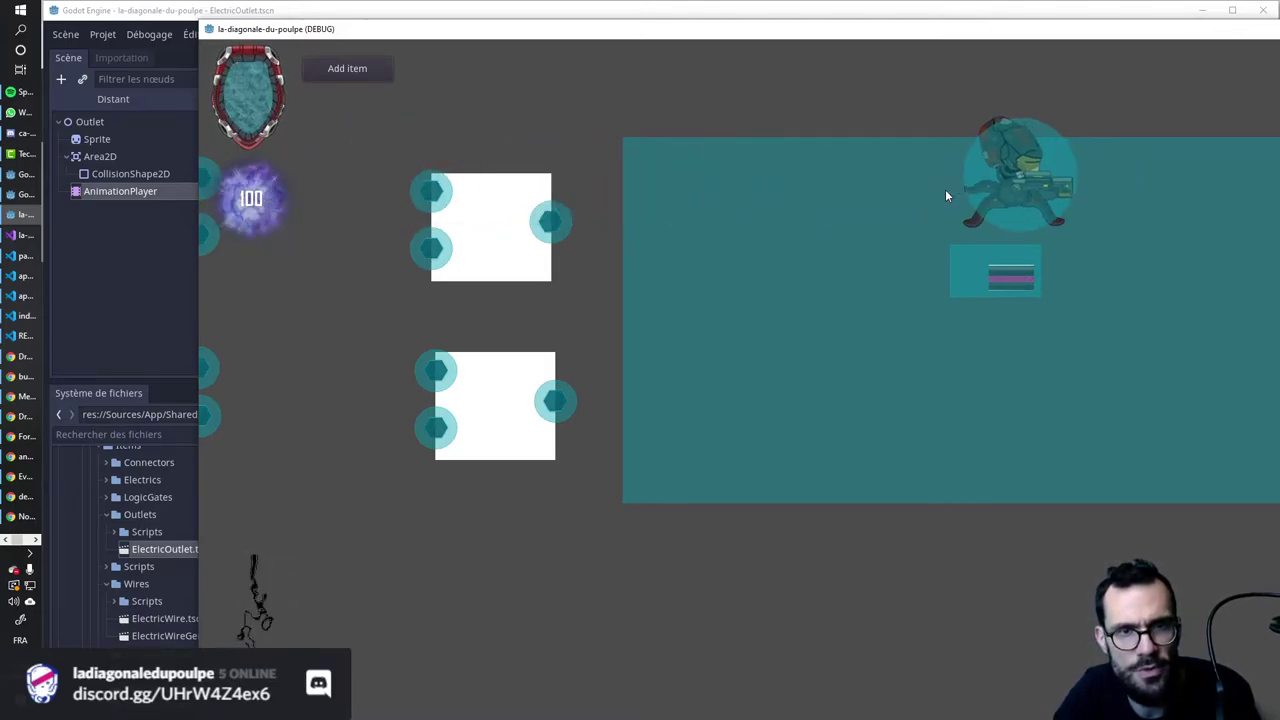
# Toggle the inventory and drag the wire's ends around, trying the upper box's connector.
pyautogui.press('i')
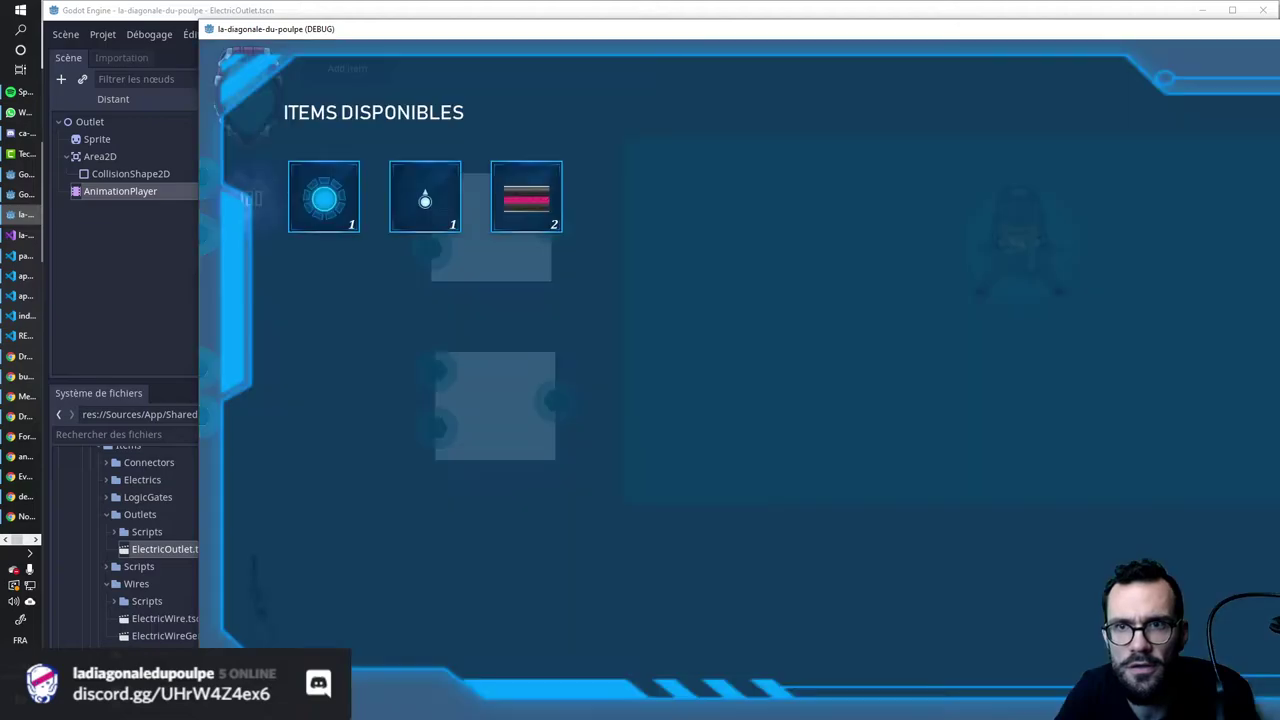
pyautogui.press('i')
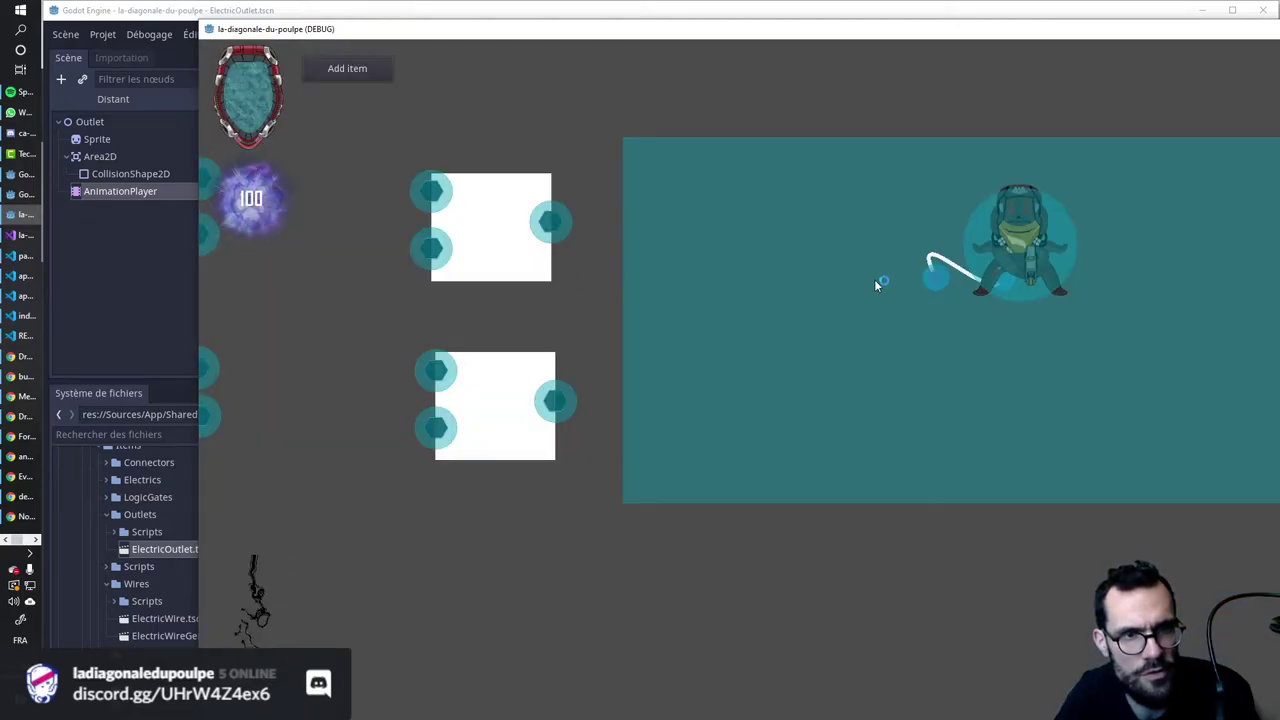
pyautogui.moveTo(938, 283); pyautogui.dragTo(781, 416)
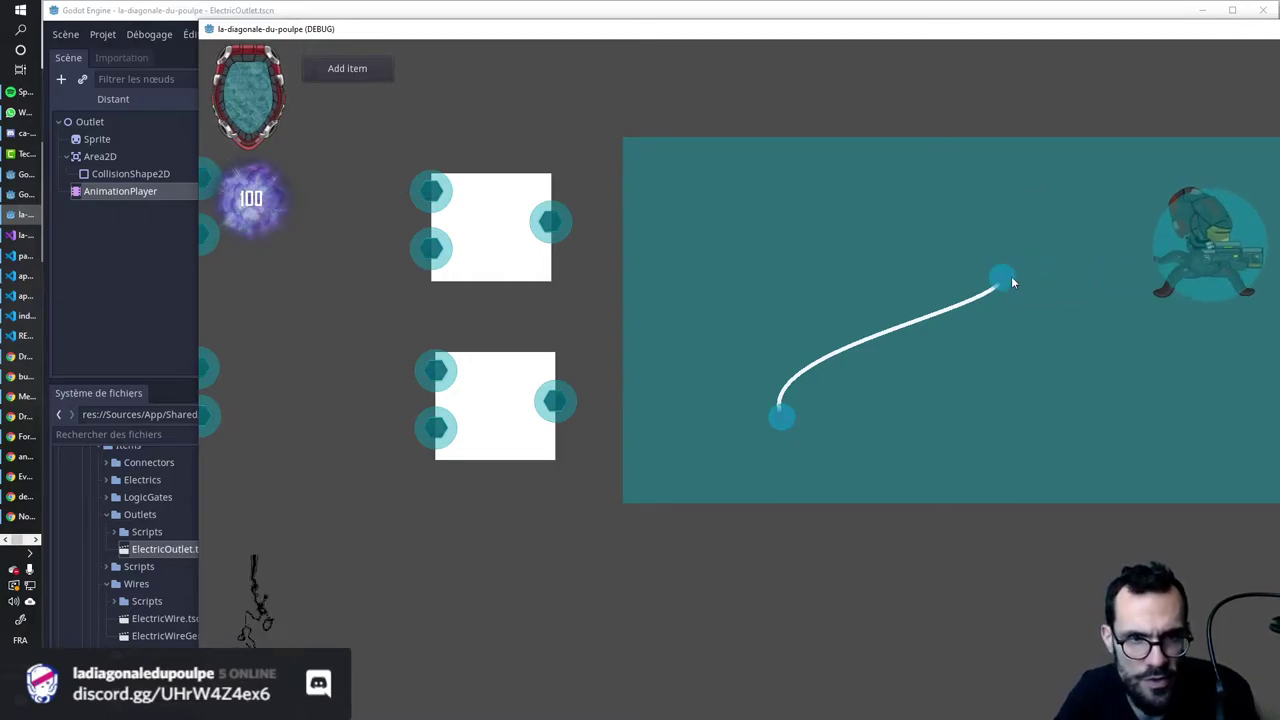
pyautogui.moveTo(1008, 277)
pyautogui.mouseDown()
pyautogui.moveTo(1005, 410)
pyautogui.moveTo(878, 314)
pyautogui.mouseUp()
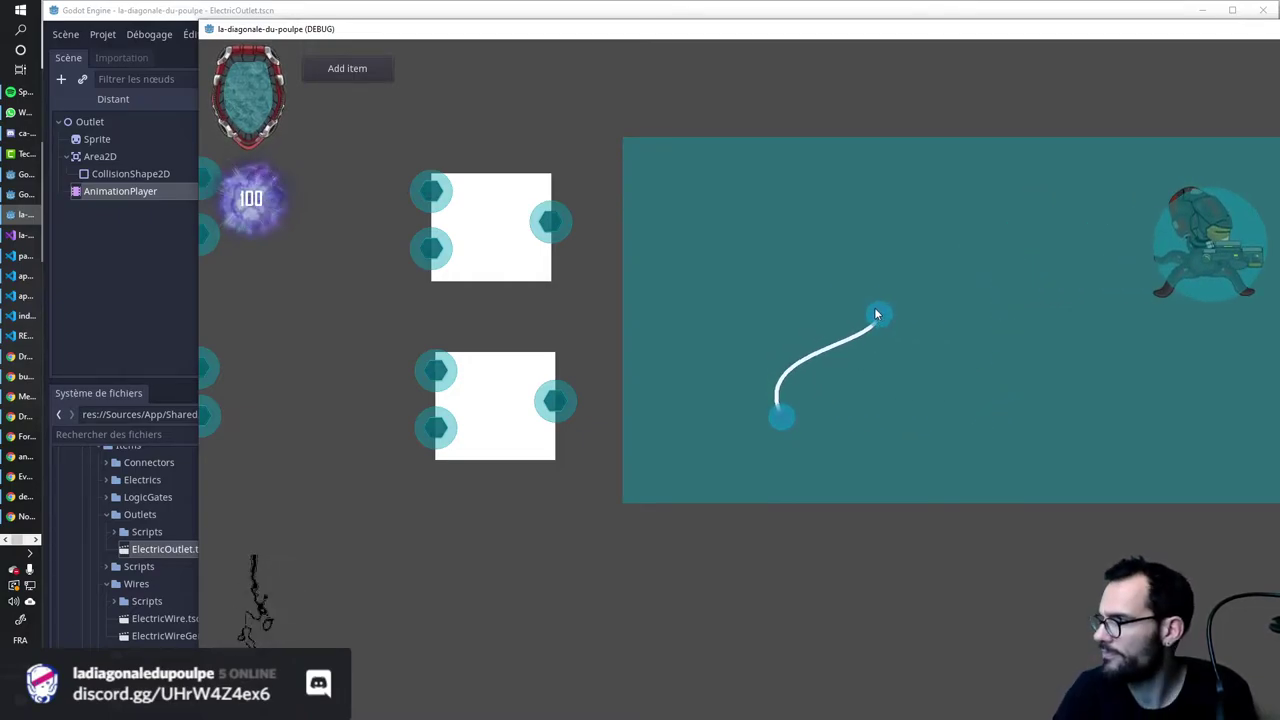
pyautogui.moveTo(885, 334); pyautogui.dragTo(840, 315)
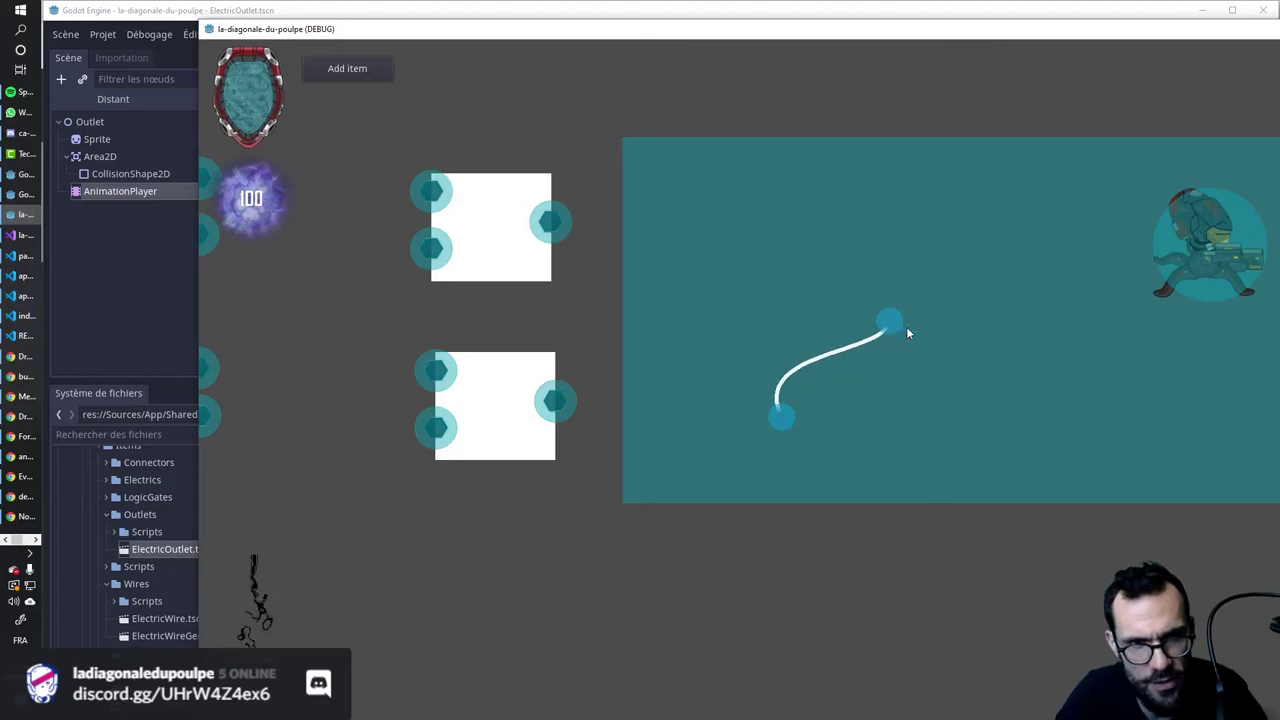
pyautogui.moveTo(790, 425); pyautogui.dragTo(849, 369)
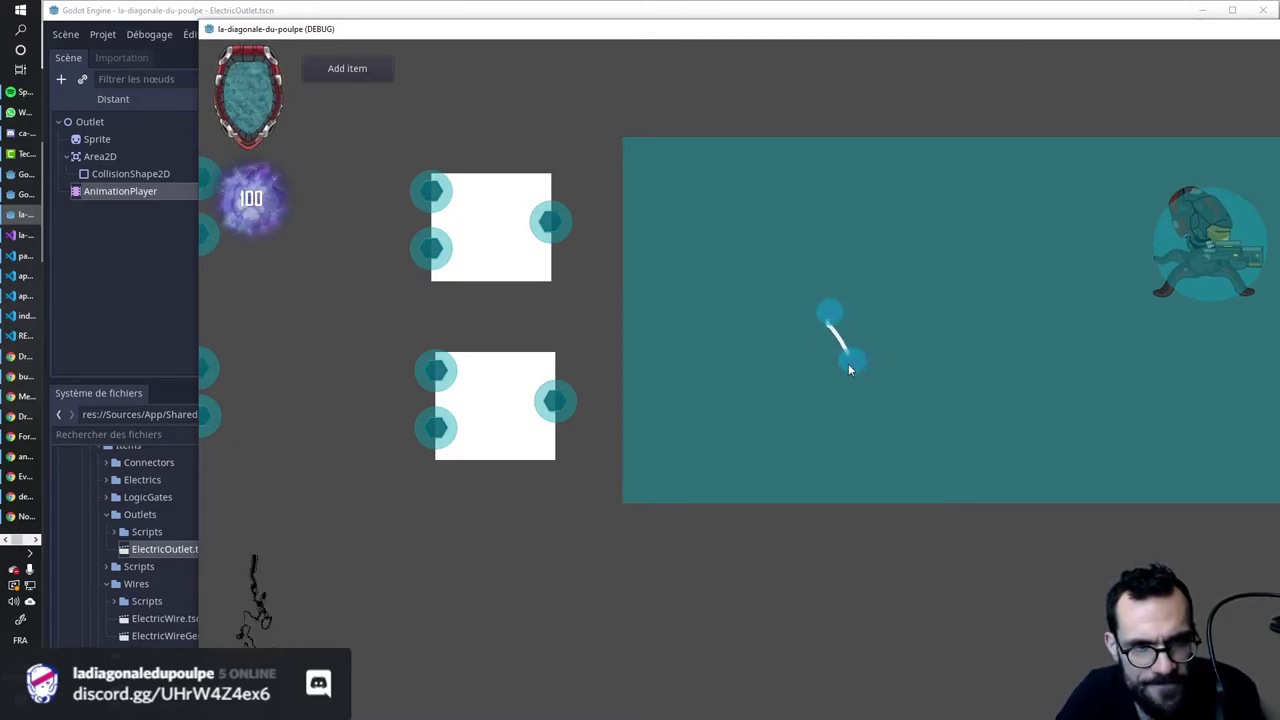
pyautogui.moveTo(858, 279)
pyautogui.mouseDown()
pyautogui.moveTo(917, 244)
pyautogui.moveTo(986, 335)
pyautogui.moveTo(965, 398)
pyautogui.mouseUp()
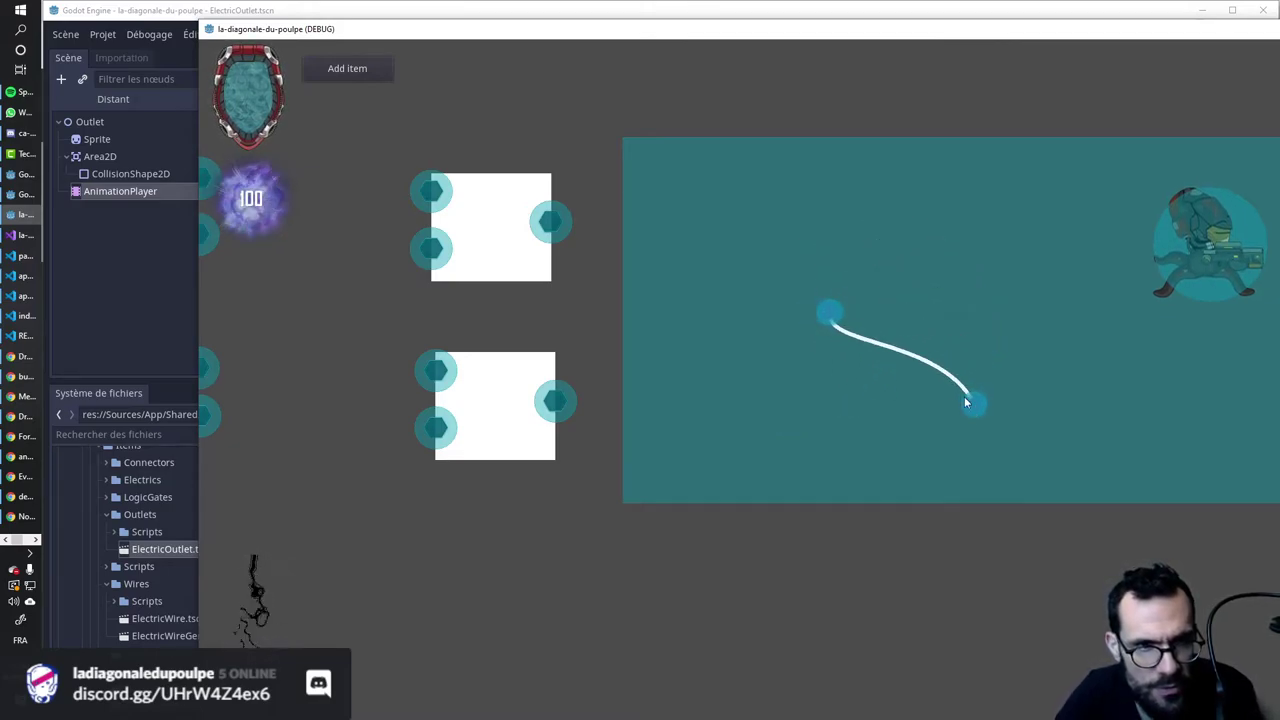
pyautogui.moveTo(829, 316); pyautogui.dragTo(548, 222)
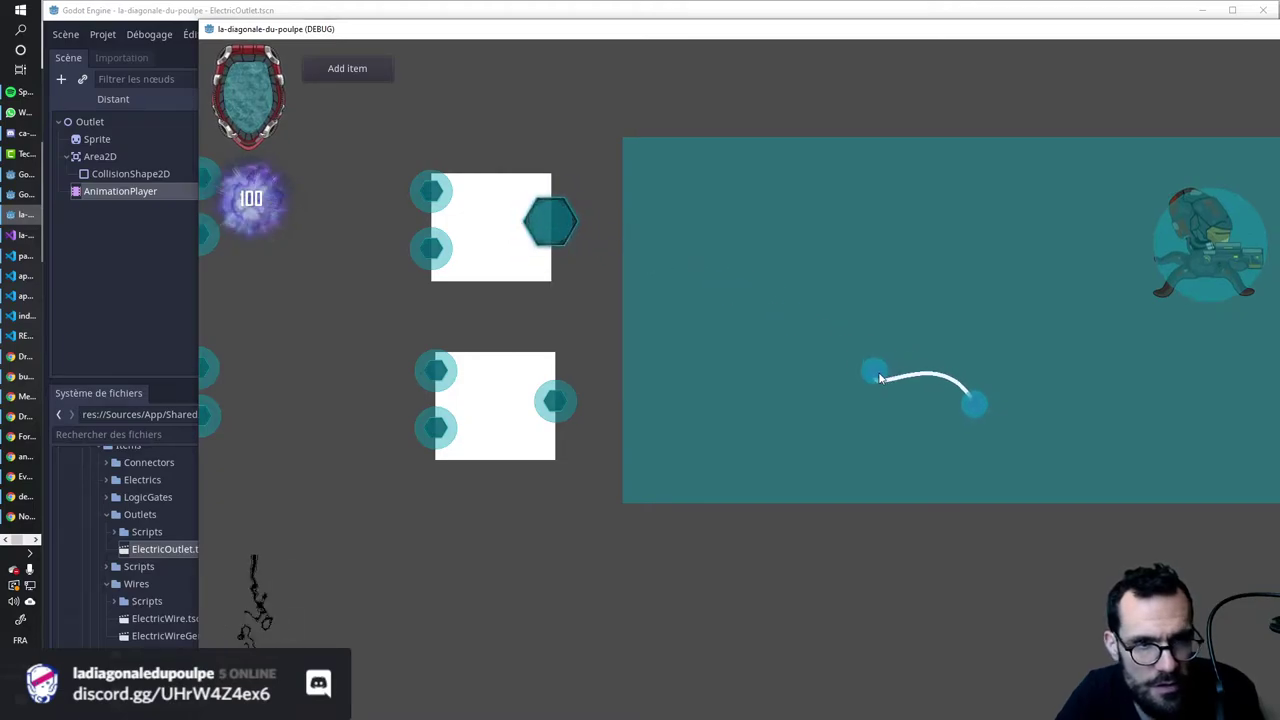
# Add a second wire, rearrange both wires' endpoints, and release the dangling one.
pyautogui.click(331, 70)
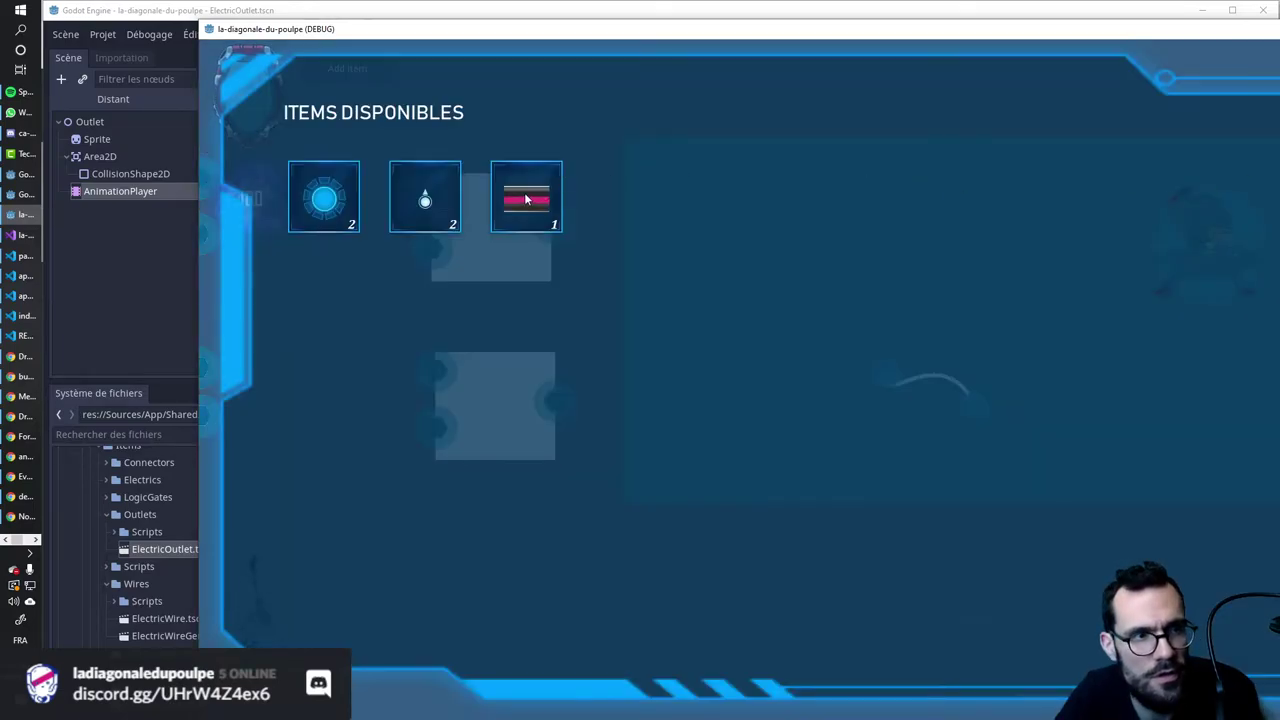
pyautogui.click(525, 199)
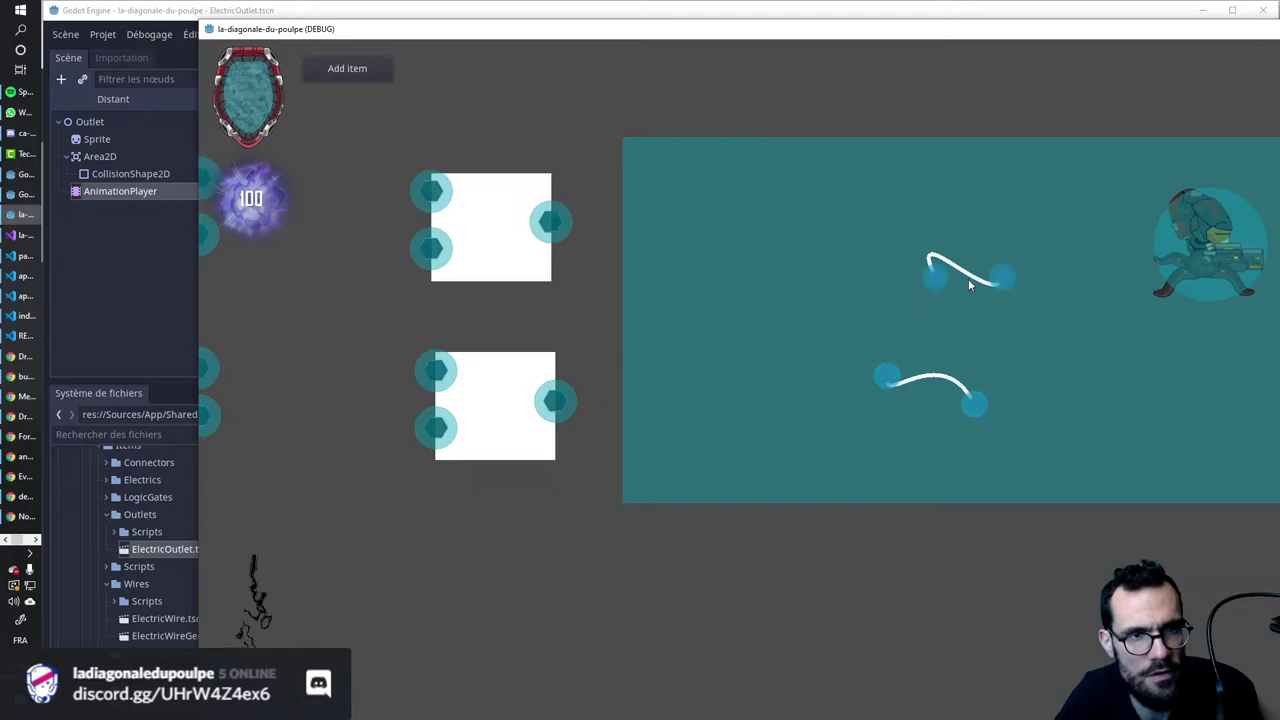
pyautogui.moveTo(938, 286); pyautogui.dragTo(679, 208)
pyautogui.moveTo(1007, 288)
pyautogui.mouseDown()
pyautogui.moveTo(1006, 318)
pyautogui.moveTo(905, 368)
pyautogui.moveTo(964, 265)
pyautogui.moveTo(855, 330)
pyautogui.moveTo(829, 278)
pyautogui.moveTo(884, 259)
pyautogui.moveTo(870, 262)
pyautogui.moveTo(958, 273)
pyautogui.mouseUp()
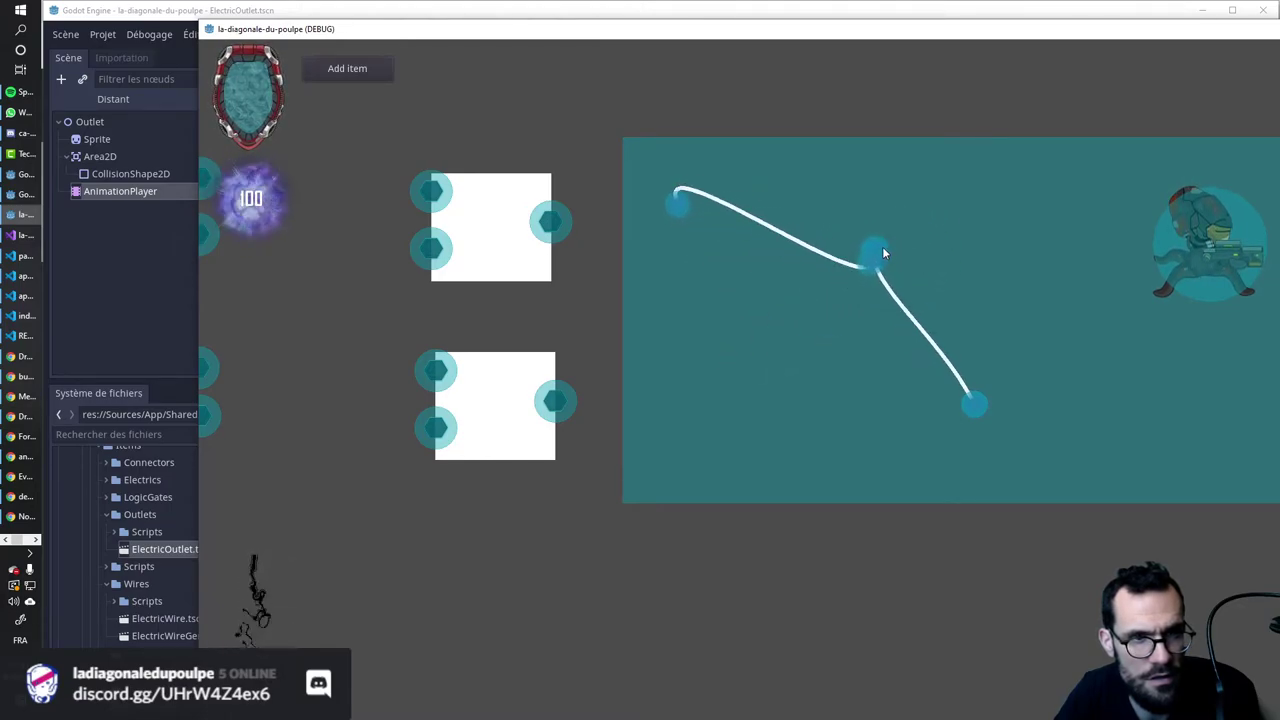
pyautogui.moveTo(866, 265)
pyautogui.mouseDown()
pyautogui.moveTo(960, 272)
pyautogui.moveTo(871, 317)
pyautogui.moveTo(858, 231)
pyautogui.moveTo(806, 446)
pyautogui.moveTo(905, 385)
pyautogui.mouseUp()
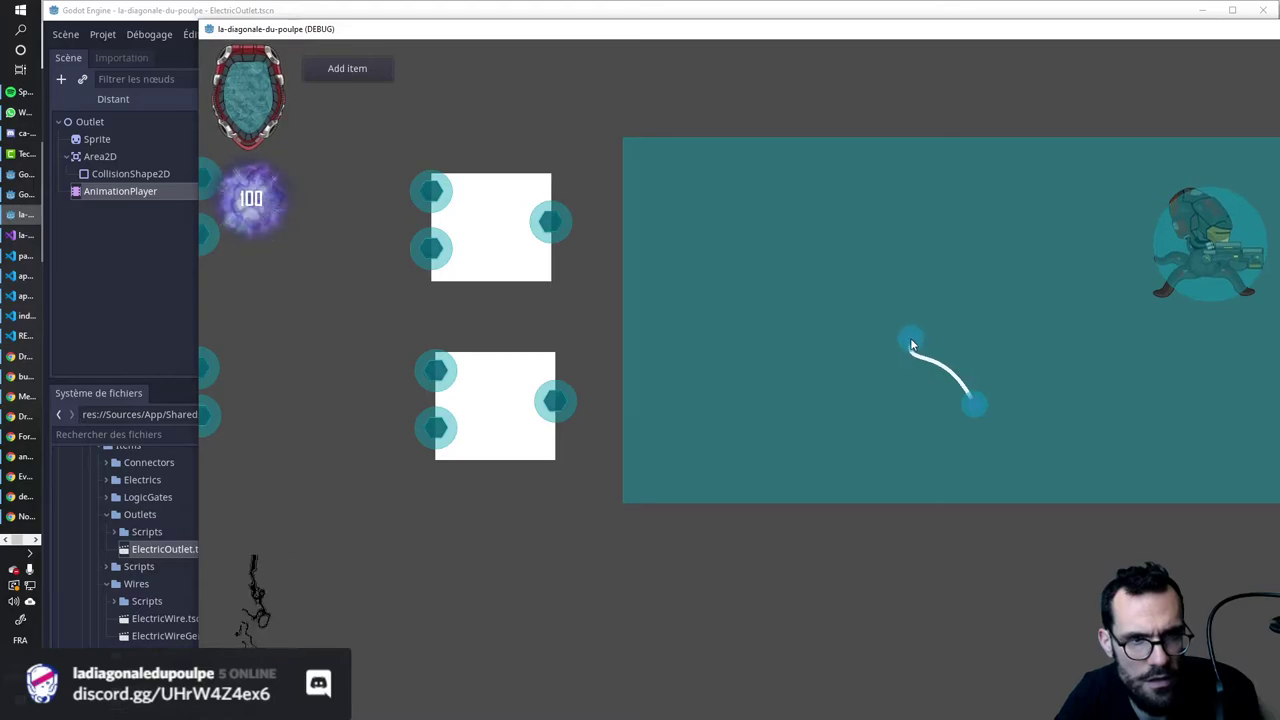
pyautogui.moveTo(905, 385); pyautogui.dragTo(914, 343)
# Open the Items disponibles inventory and take wire items into the scene.
pyautogui.press('i')
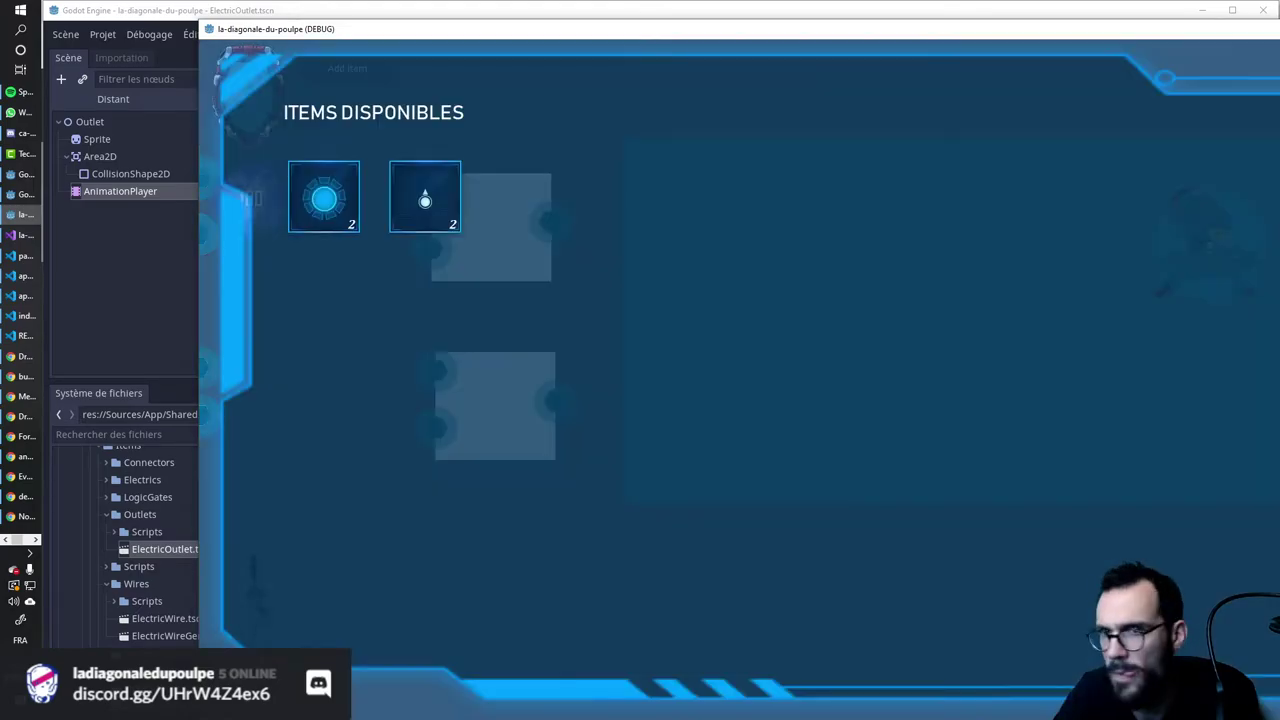
pyautogui.click(455, 197)
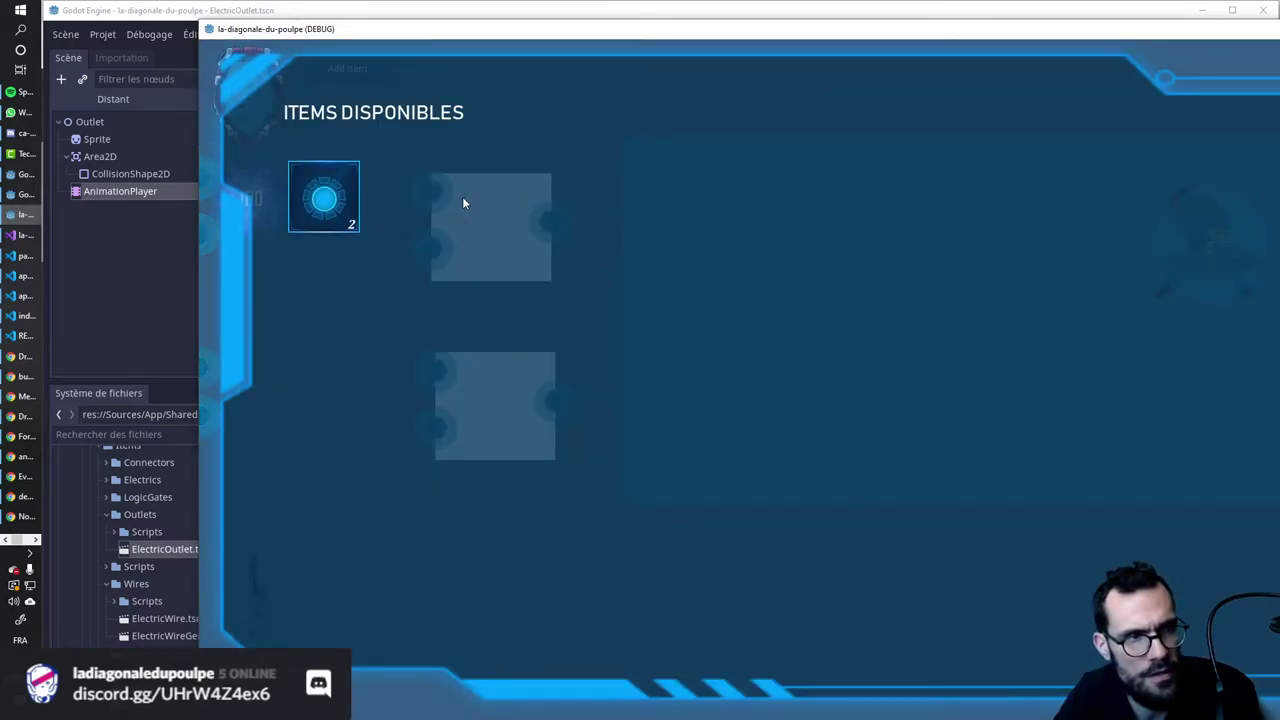
pyautogui.click(358, 73)
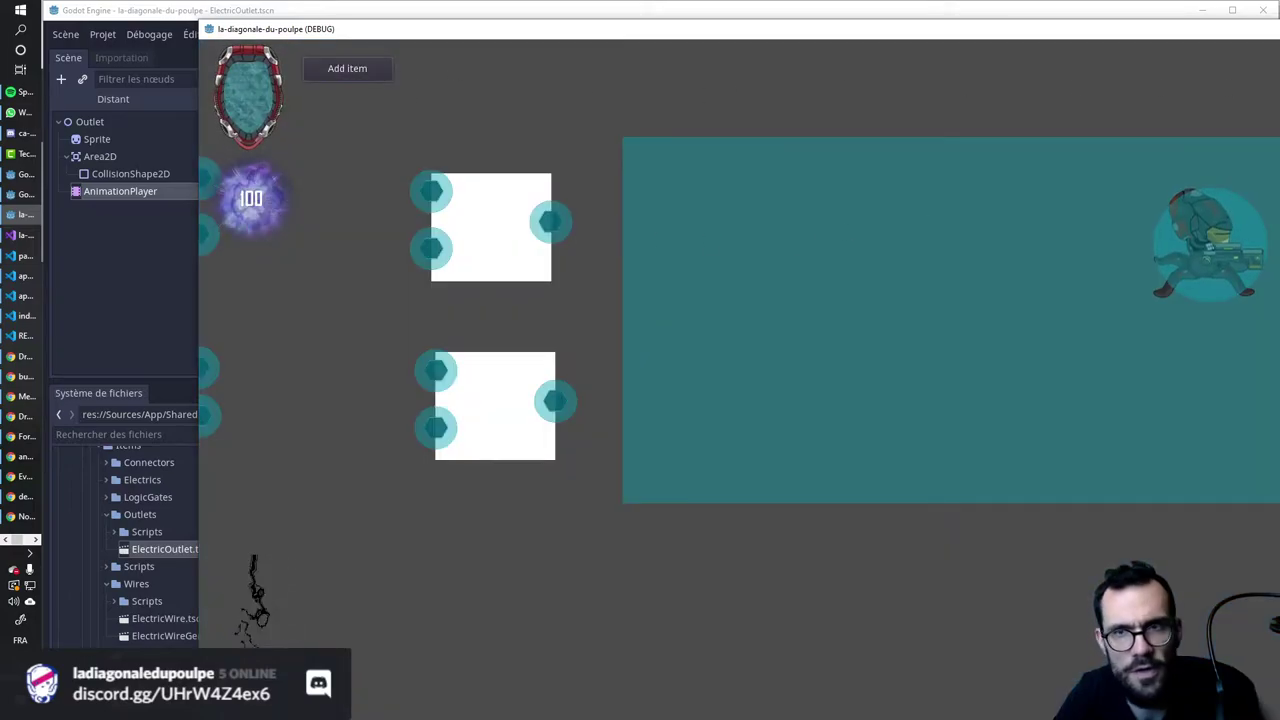
pyautogui.press('i')
pyautogui.click(425, 199)
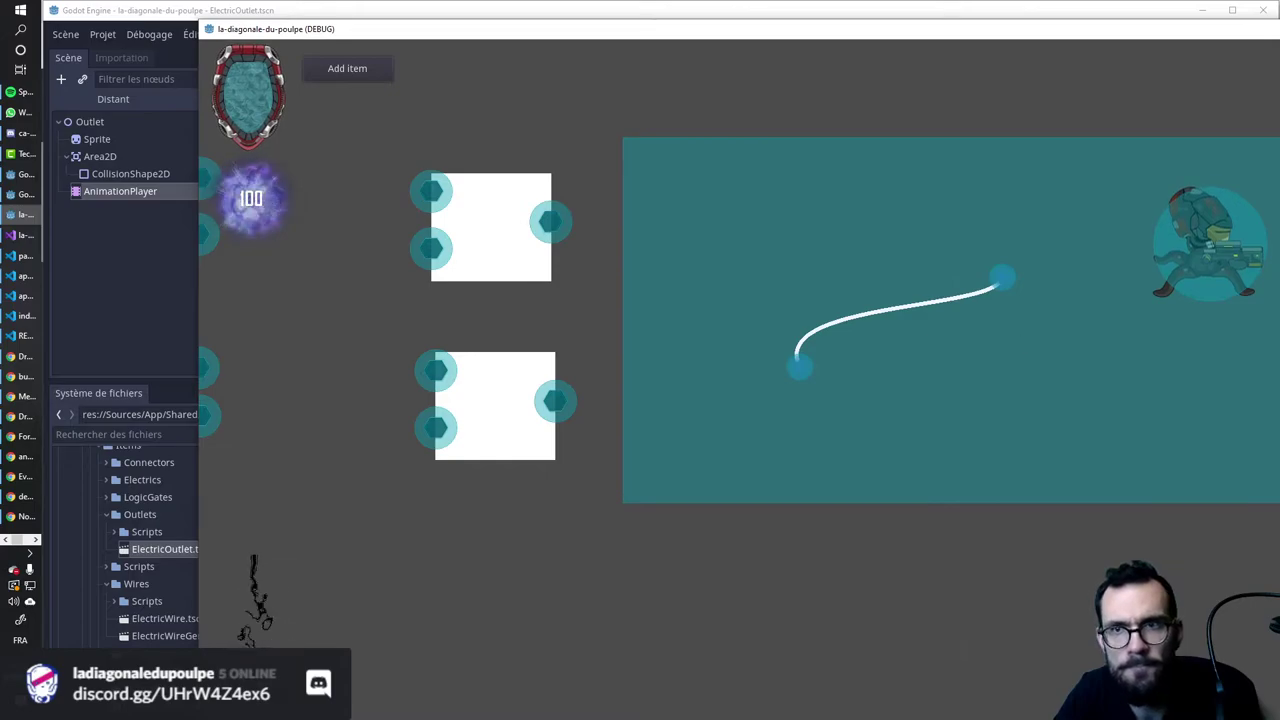
pyautogui.press('i')
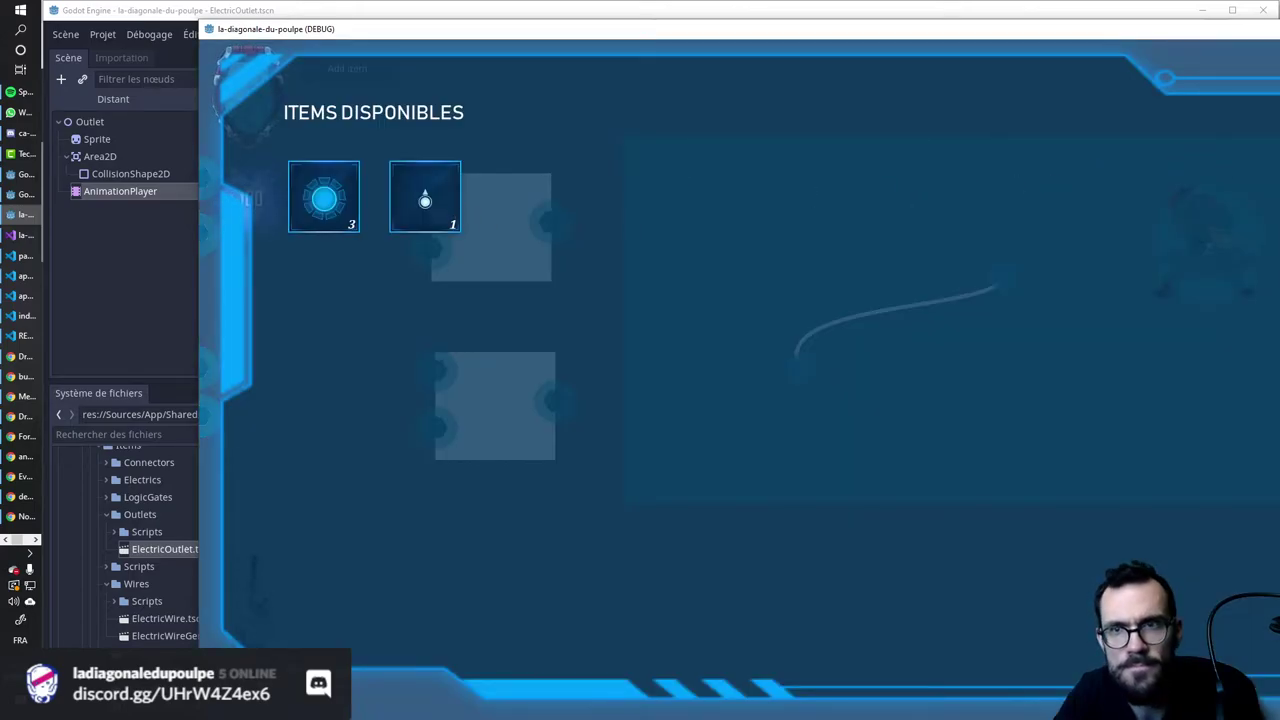
pyautogui.press('i')
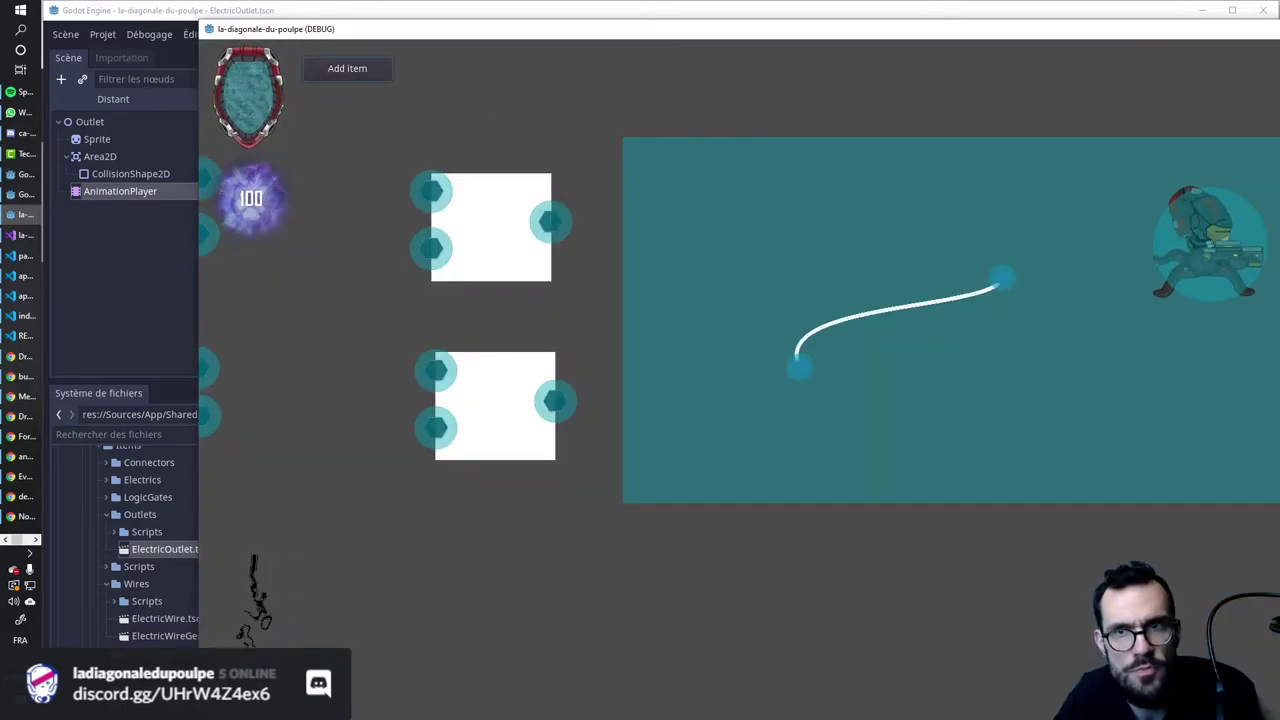
pyautogui.press('i')
pyautogui.click(527, 197)
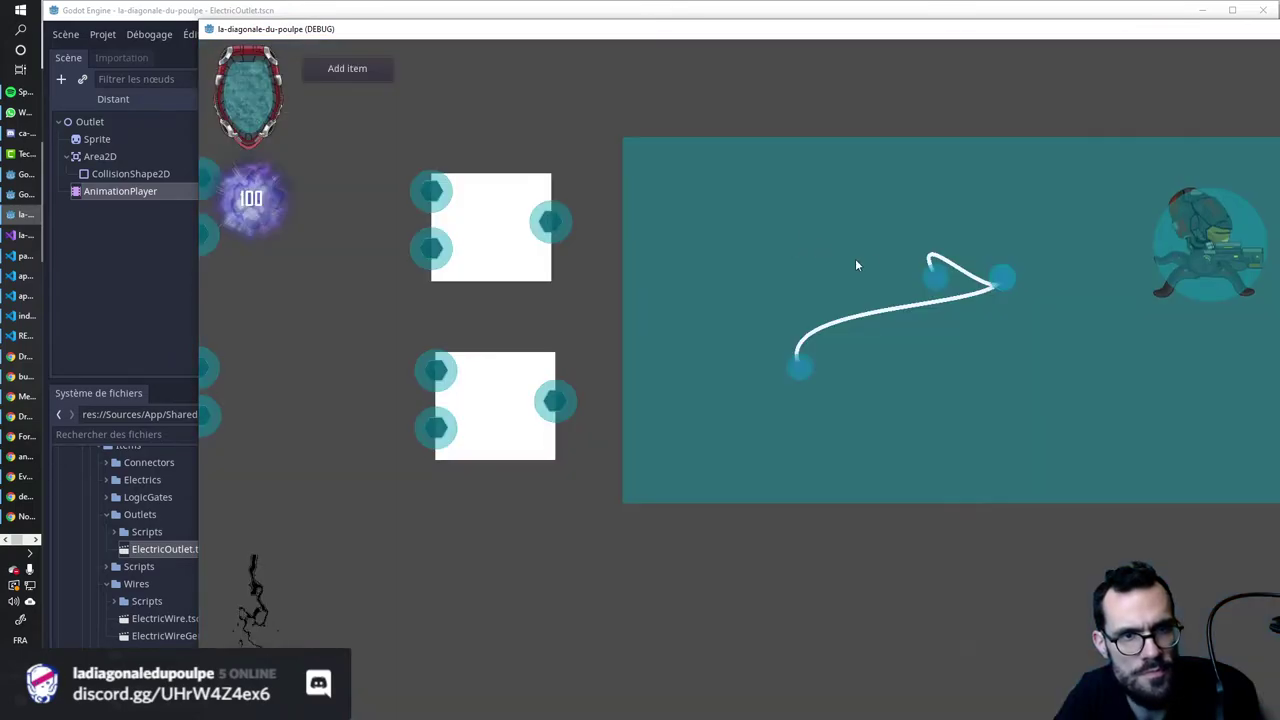
# Pull a new wire from the connector and reshape its ends and curve.
pyautogui.moveTo(1000, 280); pyautogui.dragTo(728, 235)
pyautogui.moveTo(1015, 288)
pyautogui.mouseDown()
pyautogui.moveTo(925, 233)
pyautogui.moveTo(1000, 232)
pyautogui.mouseUp()
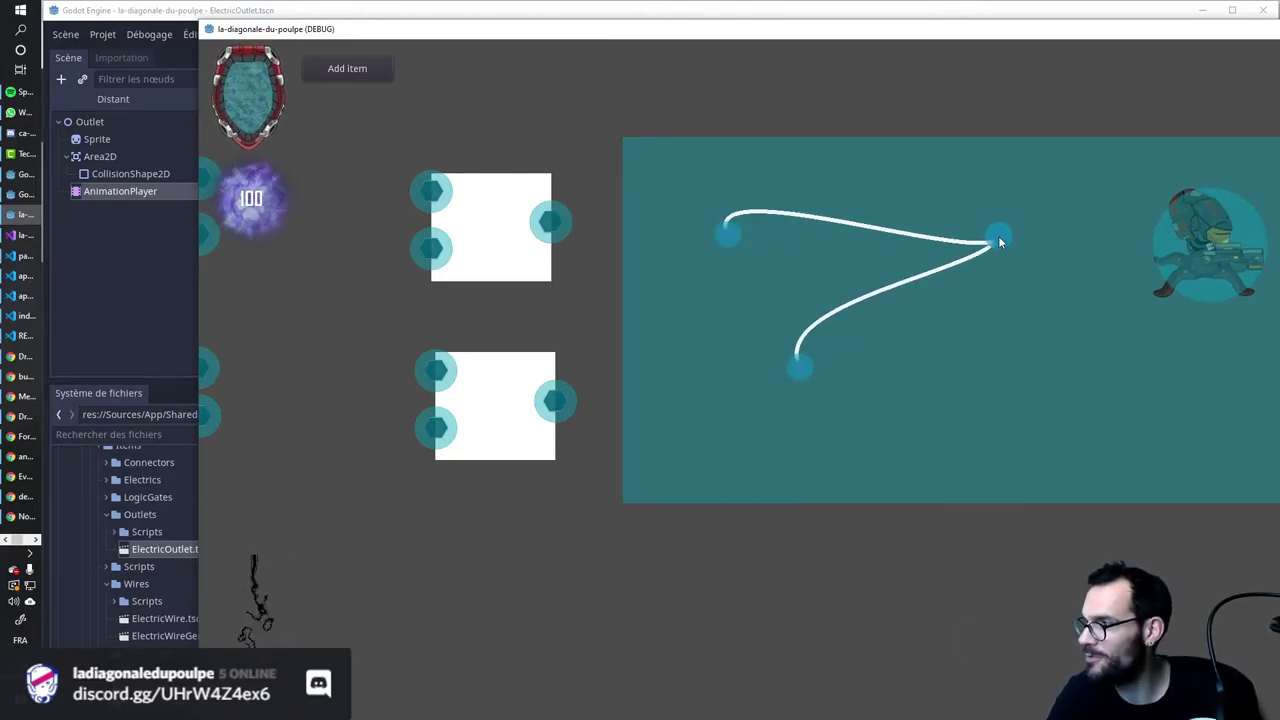
pyautogui.moveTo(1000, 232)
pyautogui.mouseDown()
pyautogui.moveTo(1009, 283)
pyautogui.moveTo(1257, 400)
pyautogui.moveTo(1168, 260)
pyautogui.moveTo(1012, 212)
pyautogui.moveTo(950, 213)
pyautogui.mouseUp()
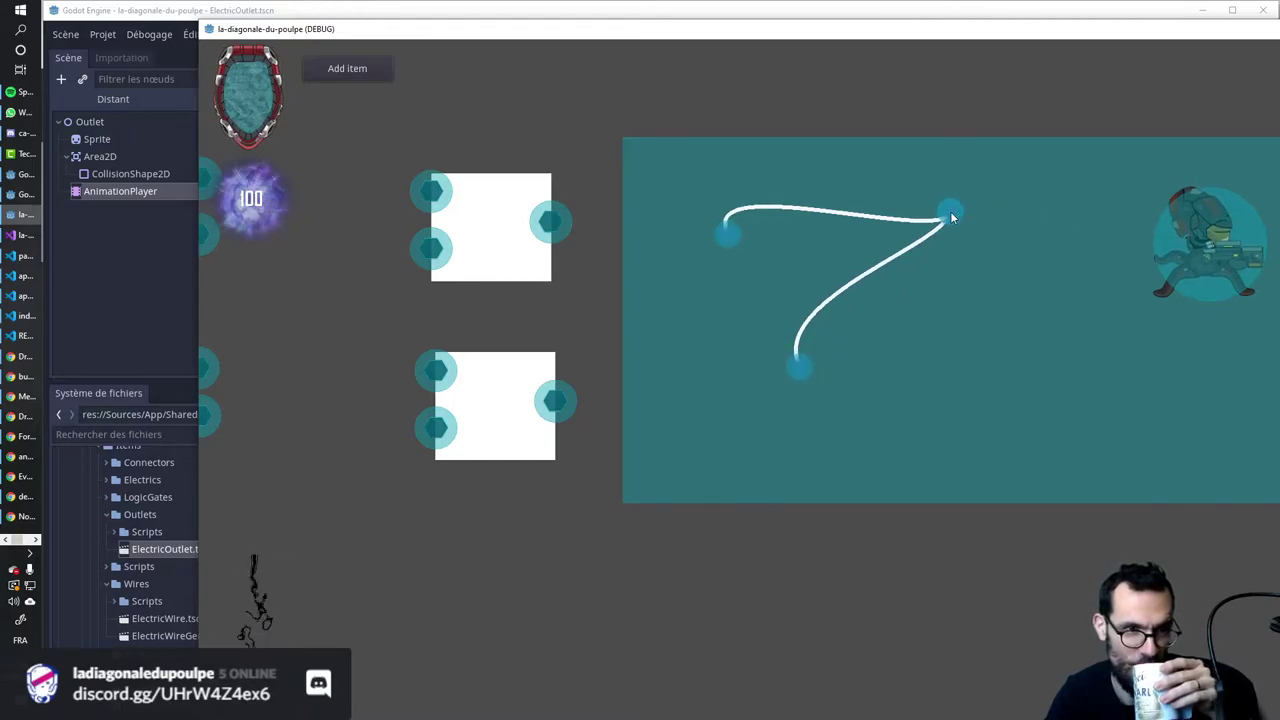
pyautogui.moveTo(732, 242)
pyautogui.mouseDown()
pyautogui.moveTo(778, 372)
pyautogui.moveTo(862, 378)
pyautogui.mouseUp()
pyautogui.moveTo(792, 358)
pyautogui.mouseDown()
pyautogui.moveTo(864, 381)
pyautogui.moveTo(1068, 203)
pyautogui.mouseUp()
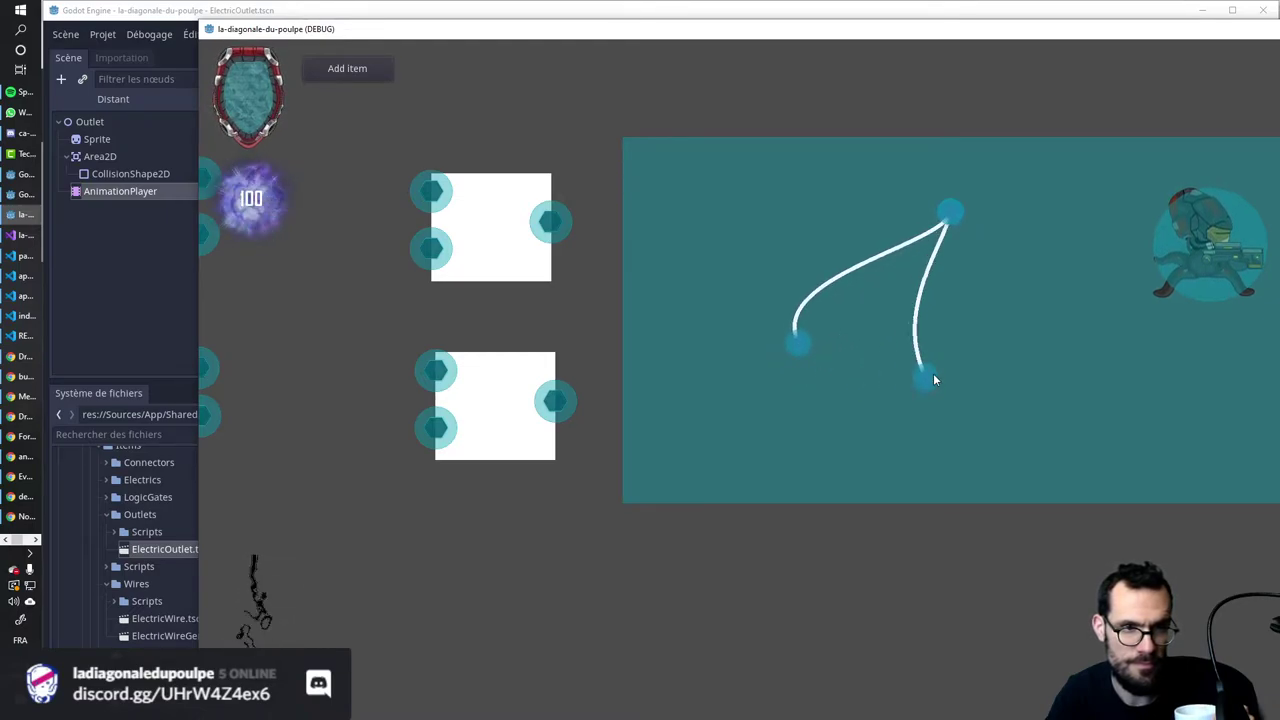
pyautogui.moveTo(944, 224)
pyautogui.mouseDown()
pyautogui.moveTo(942, 329)
pyautogui.moveTo(802, 232)
pyautogui.moveTo(669, 200)
pyautogui.moveTo(1215, 430)
pyautogui.moveTo(921, 292)
pyautogui.moveTo(1039, 325)
pyautogui.moveTo(1074, 428)
pyautogui.mouseUp()
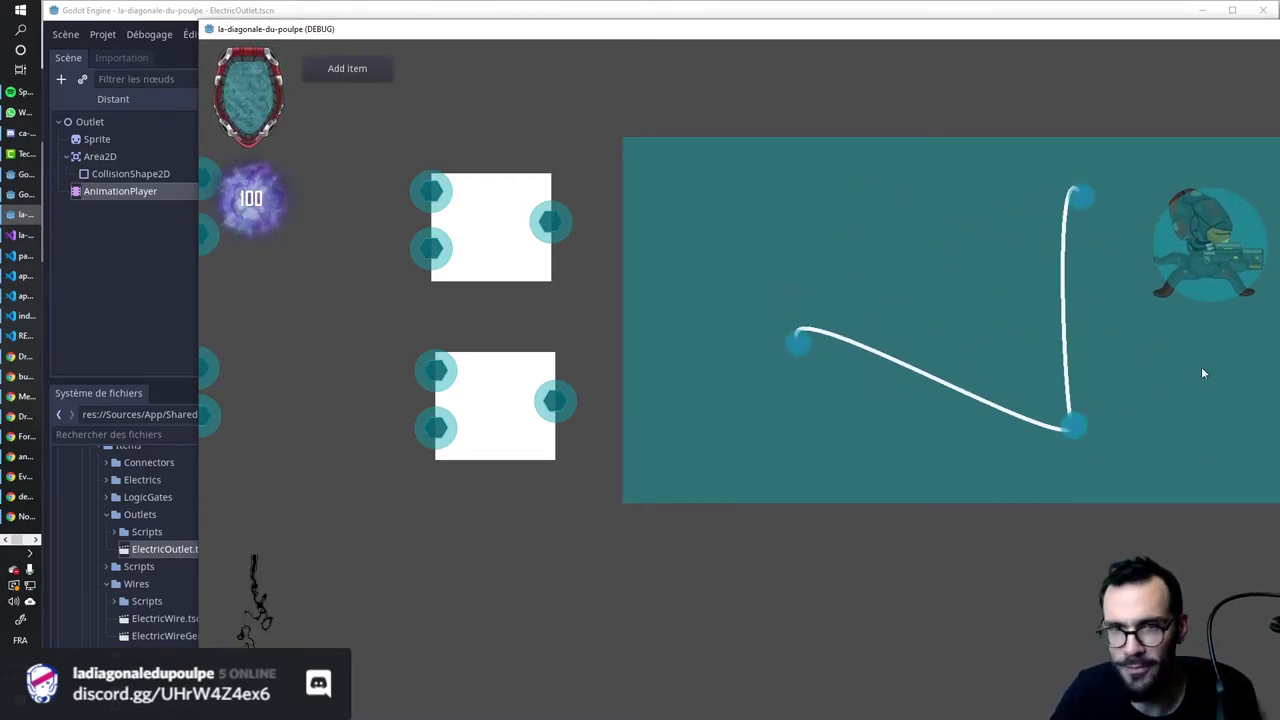
# Plug the wire into the top and lower outlets' connectors, then stop the game with F8.
pyautogui.press('i')
pyautogui.press('i')
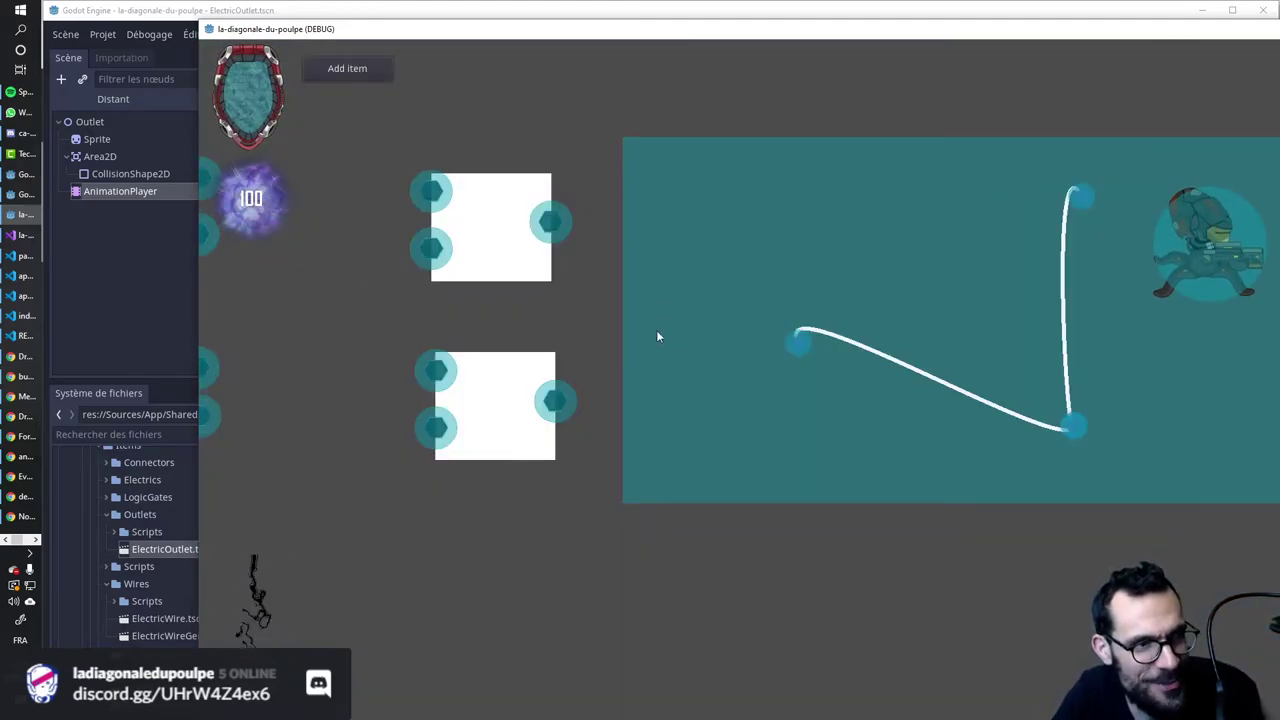
pyautogui.moveTo(797, 342); pyautogui.dragTo(545, 217)
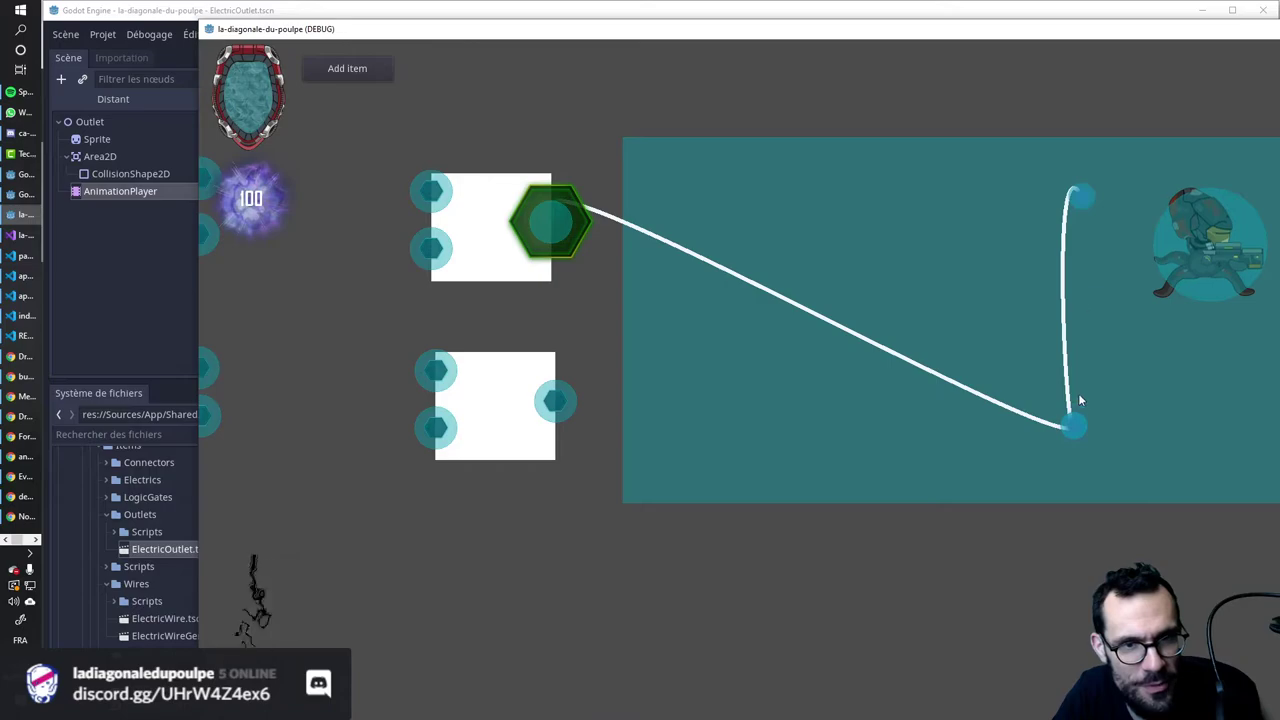
pyautogui.moveTo(1072, 425); pyautogui.dragTo(562, 403)
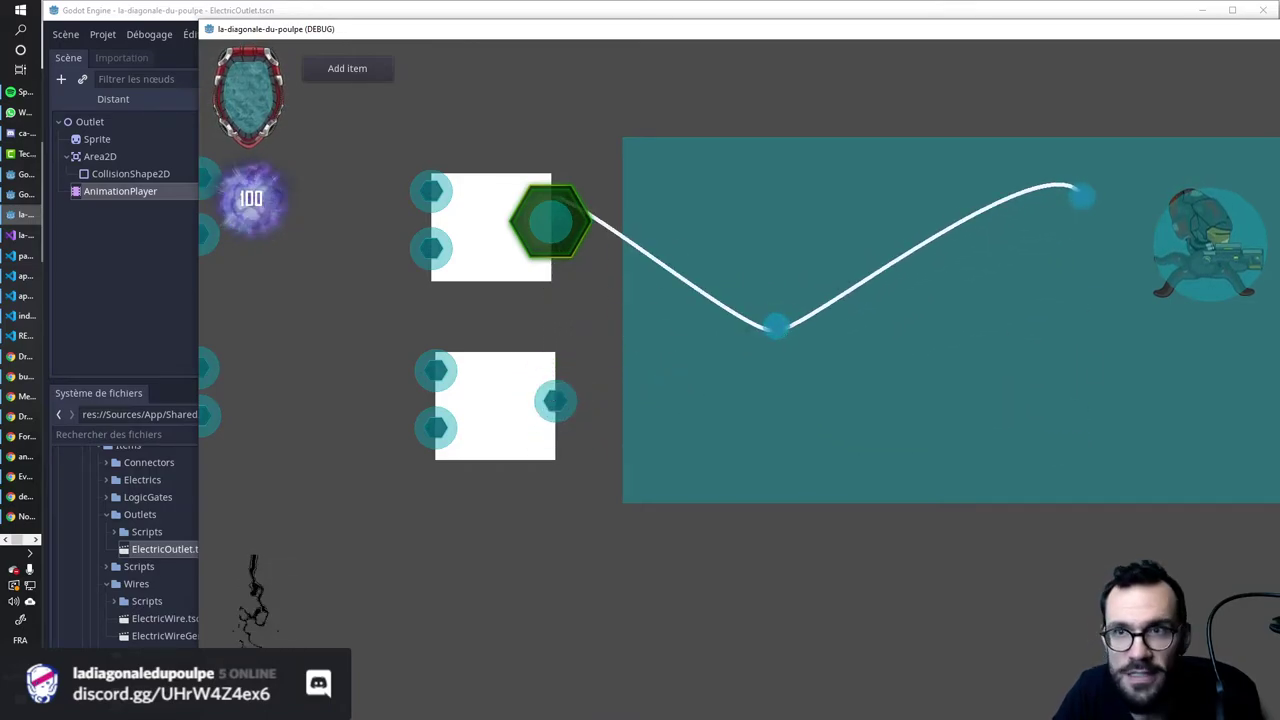
pyautogui.press('F8')
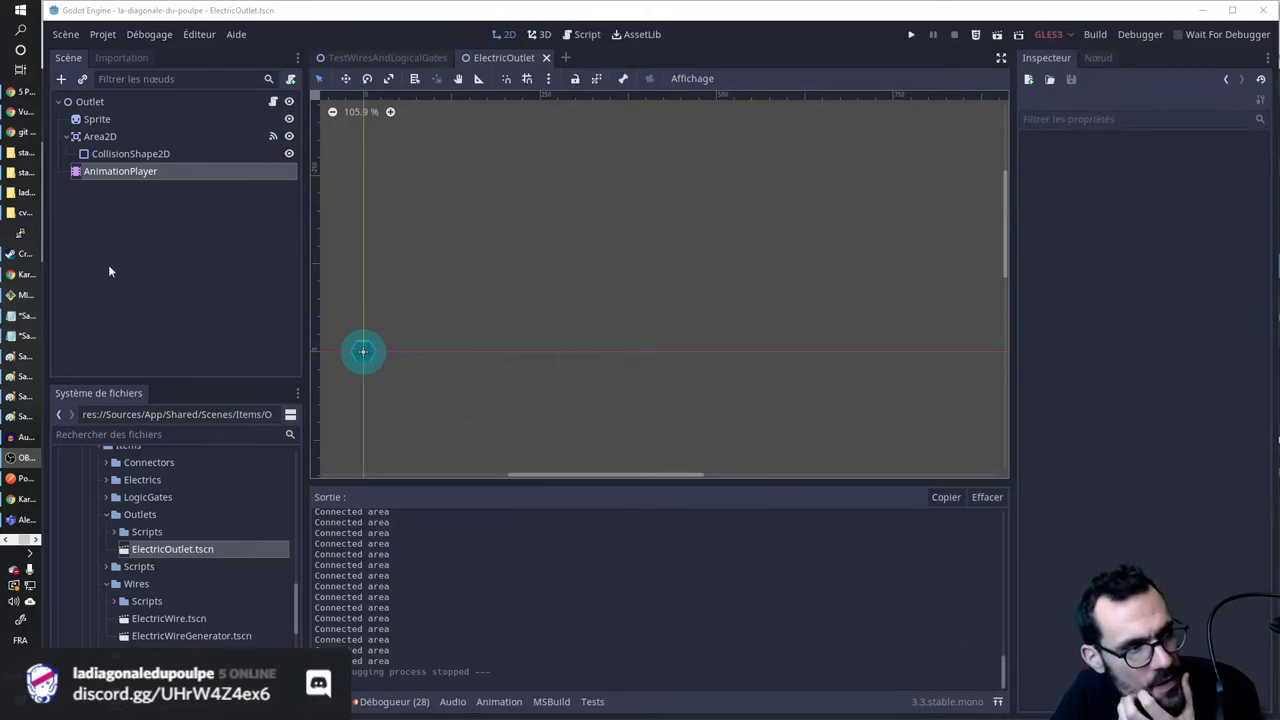
pyautogui.scroll(-5, 25, 235)
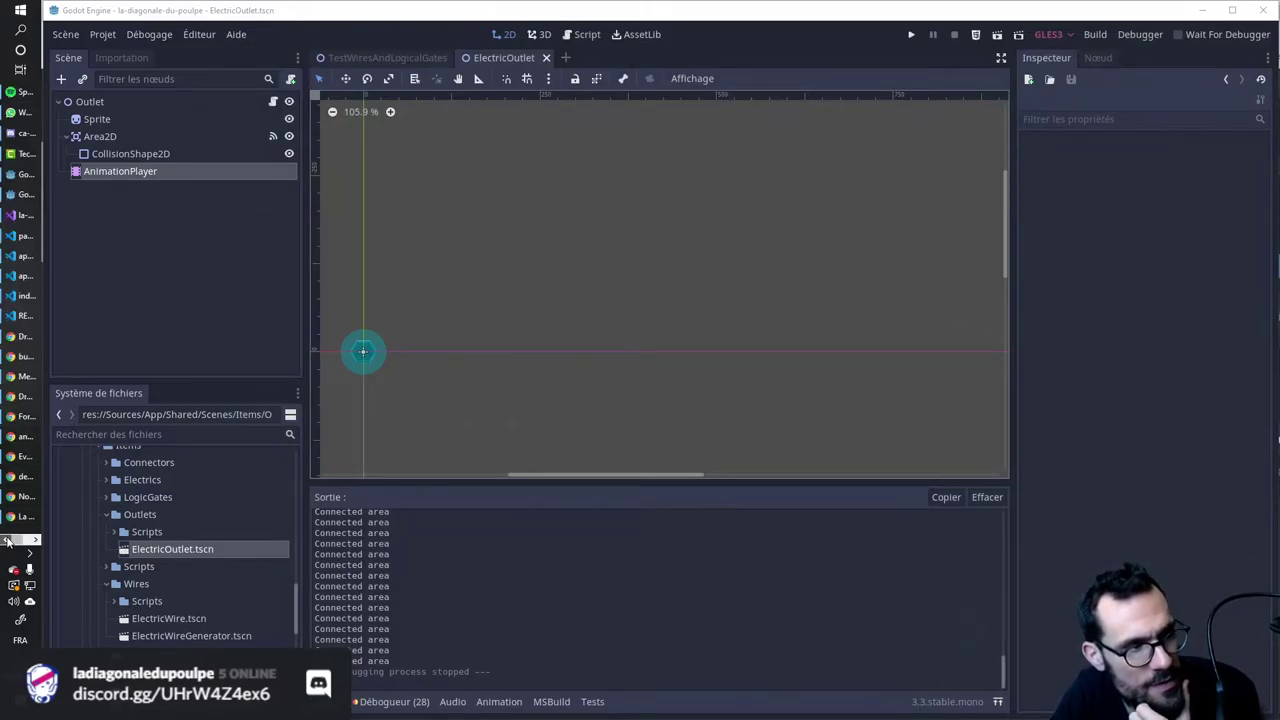
# Switch to Visual Studio and open the VsCommitizen commit form in Team Explorer.
pyautogui.click(24, 216)
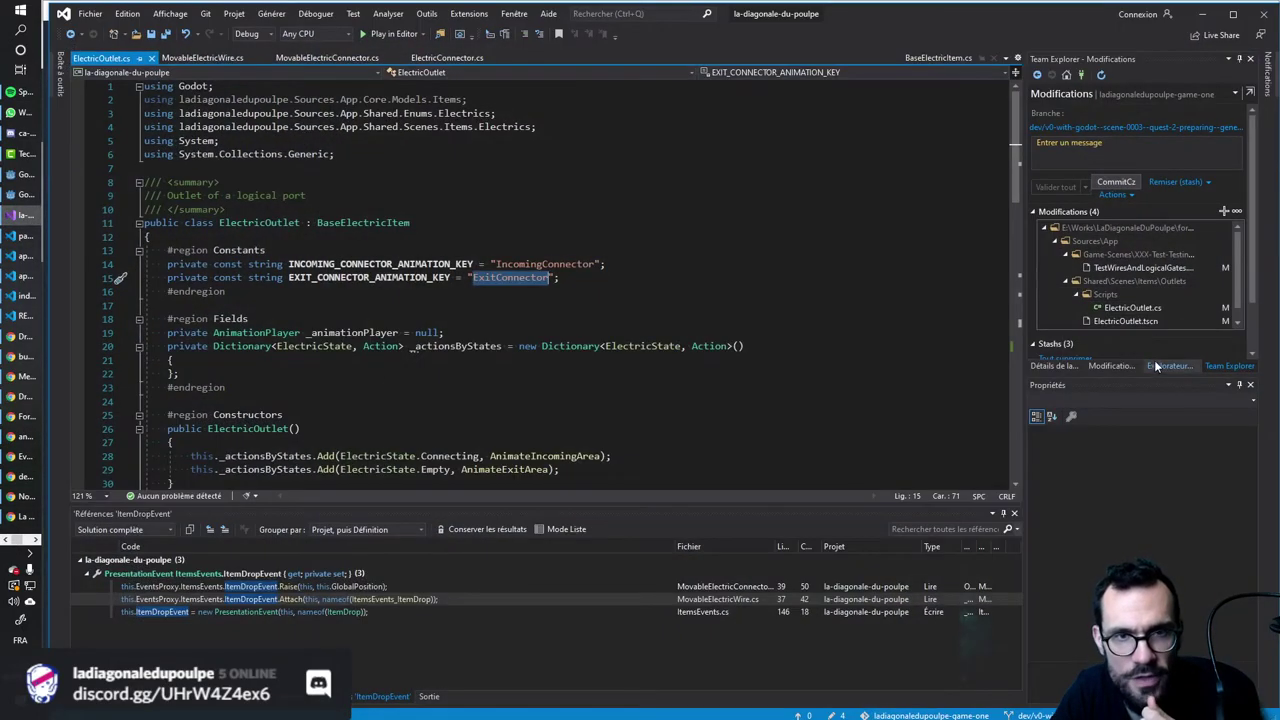
pyautogui.click(1163, 365)
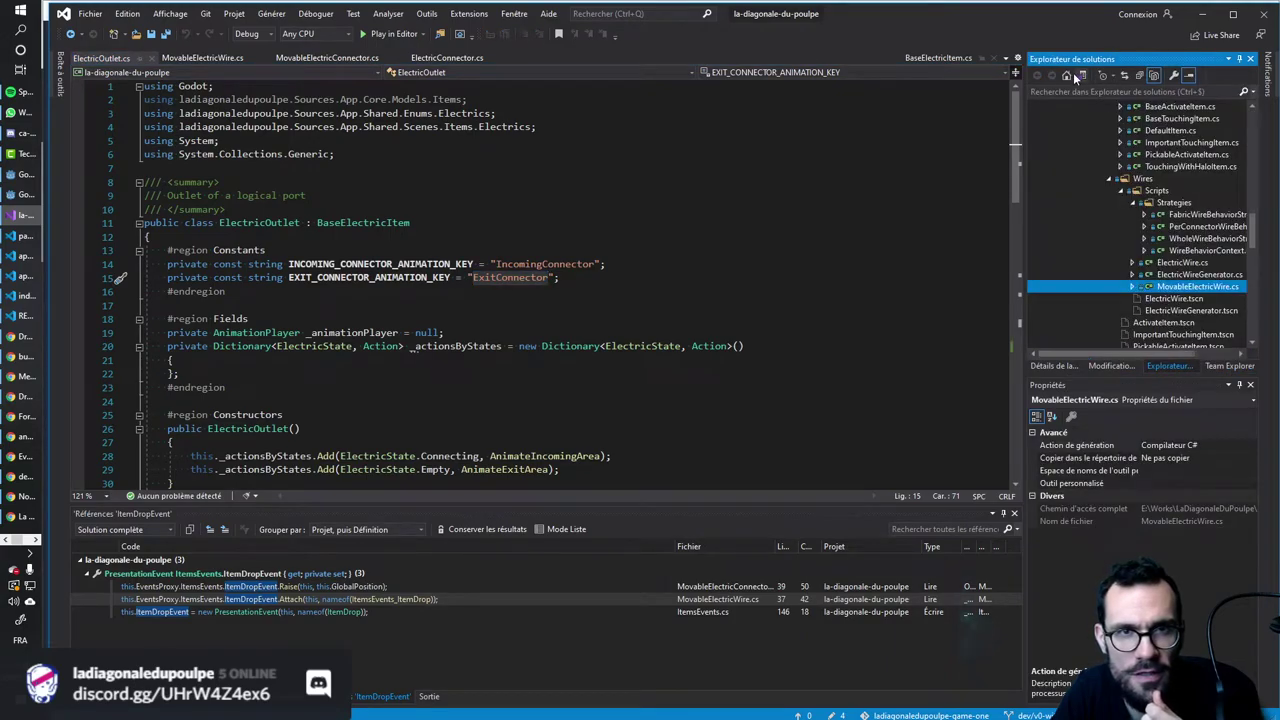
pyautogui.click(1212, 366)
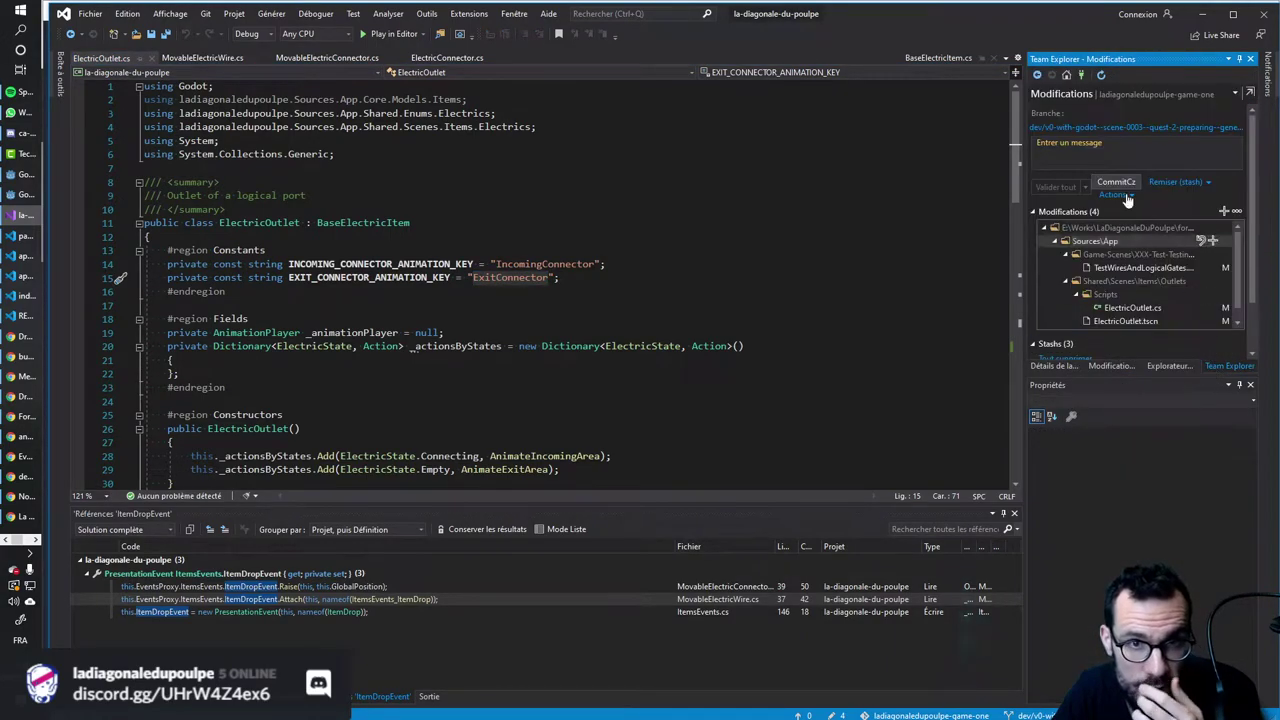
pyautogui.click(1066, 74)
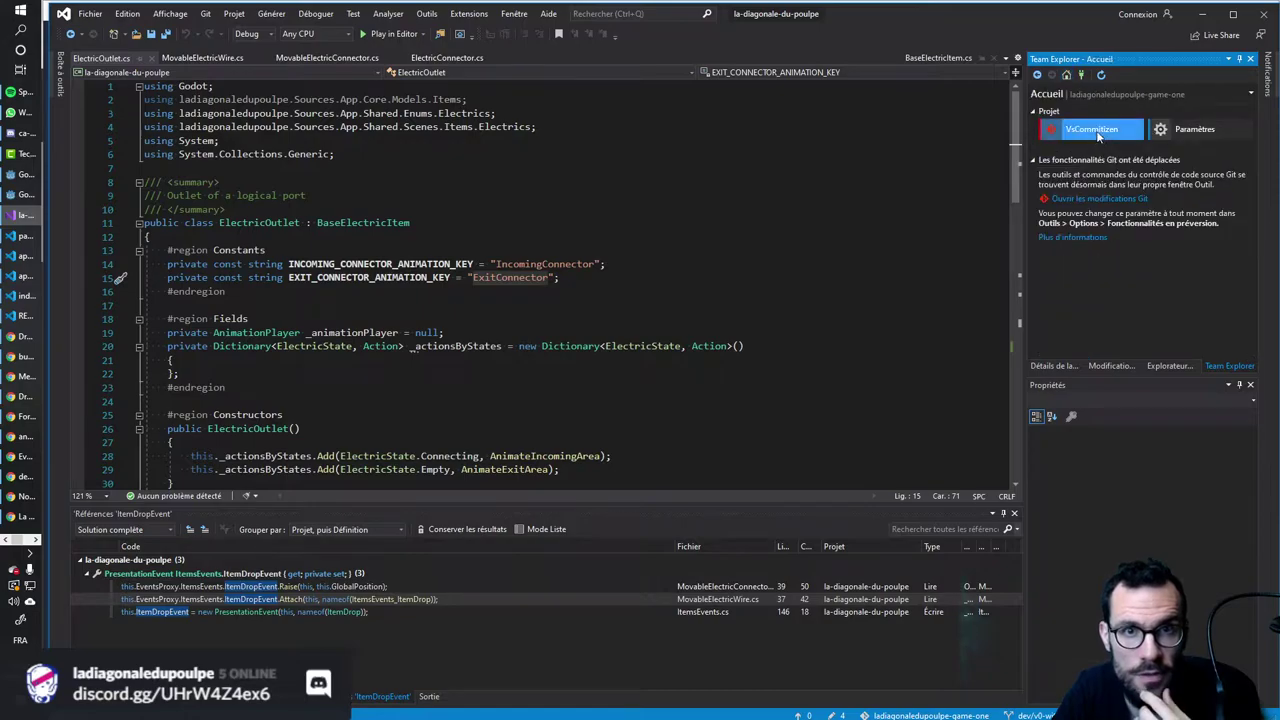
pyautogui.click(1098, 133)
# Commit as feat with scope outlet and subject 'exit connector animation is done'.
pyautogui.scroll(2, 1089, 137)
pyautogui.click(1089, 142)
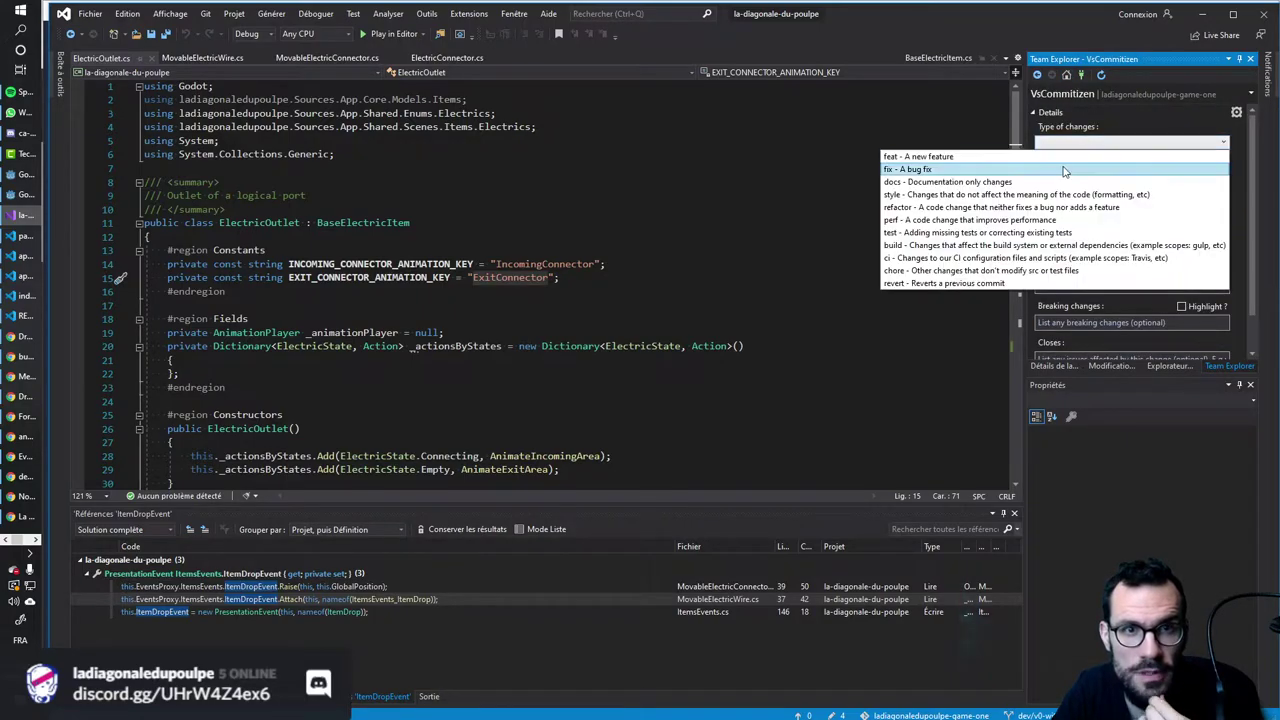
pyautogui.click(1064, 152)
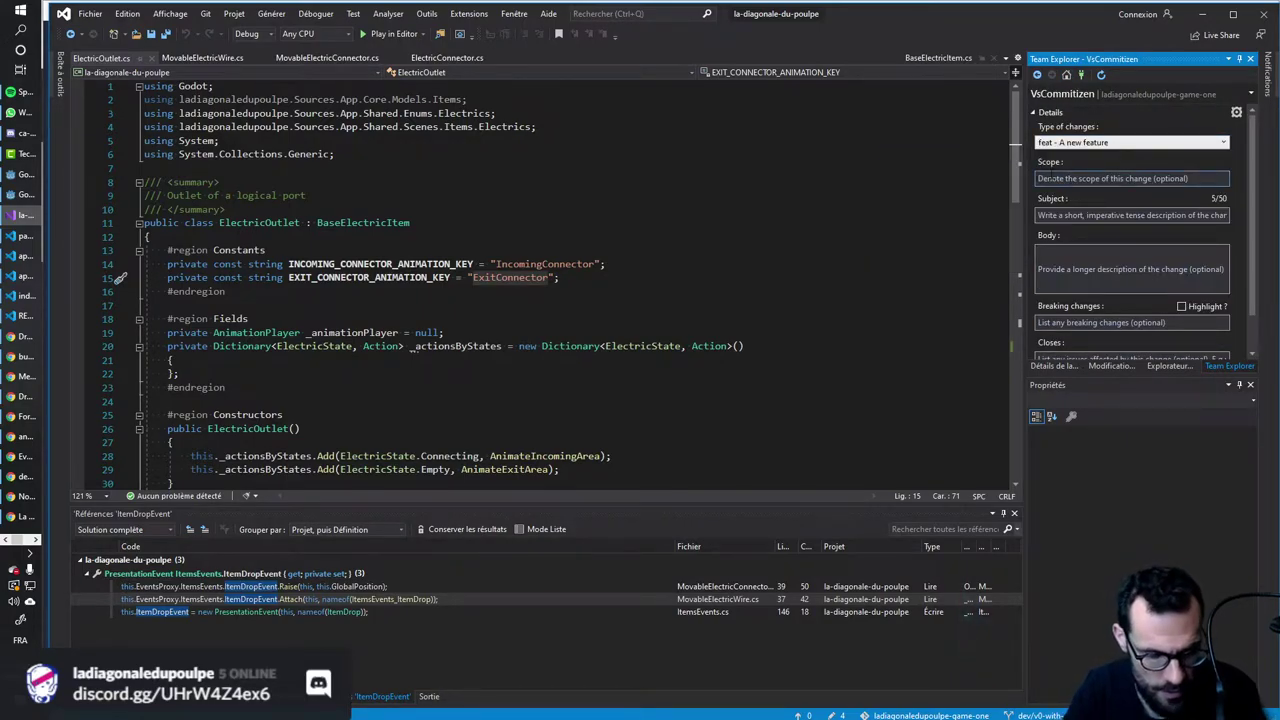
pyautogui.write('outlet')
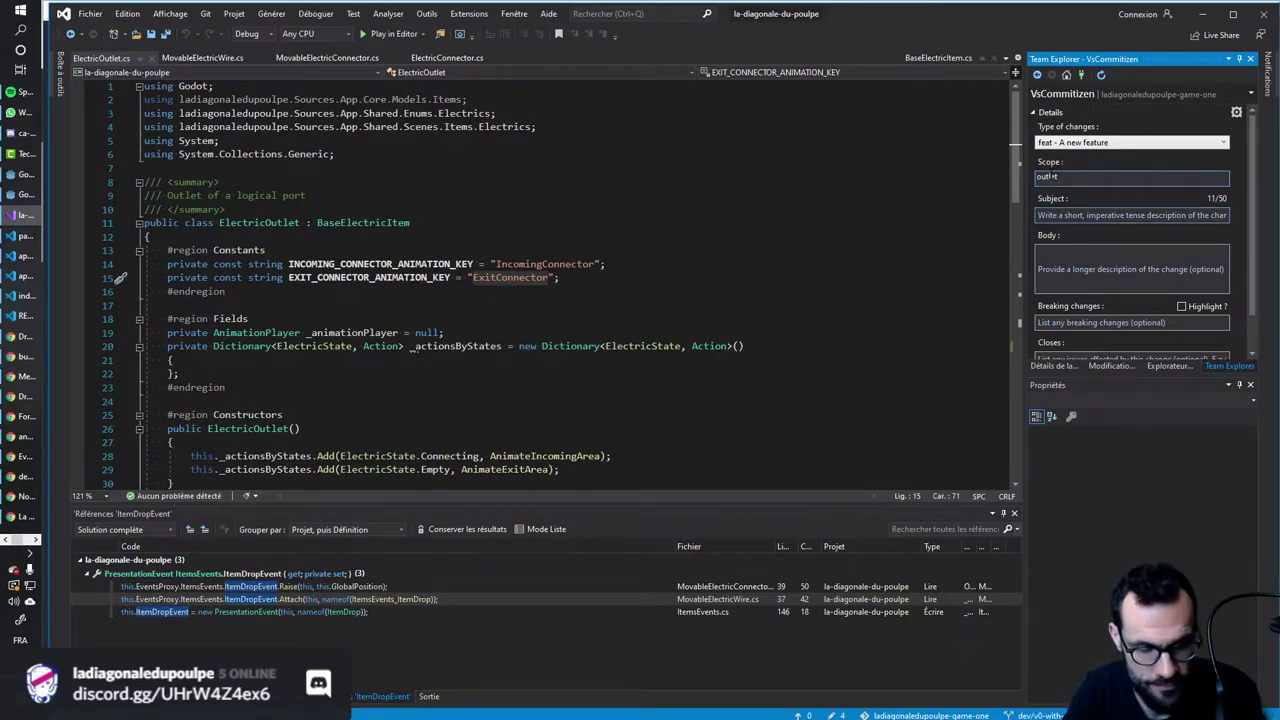
pyautogui.press('Tab')
pyautogui.write('exi')
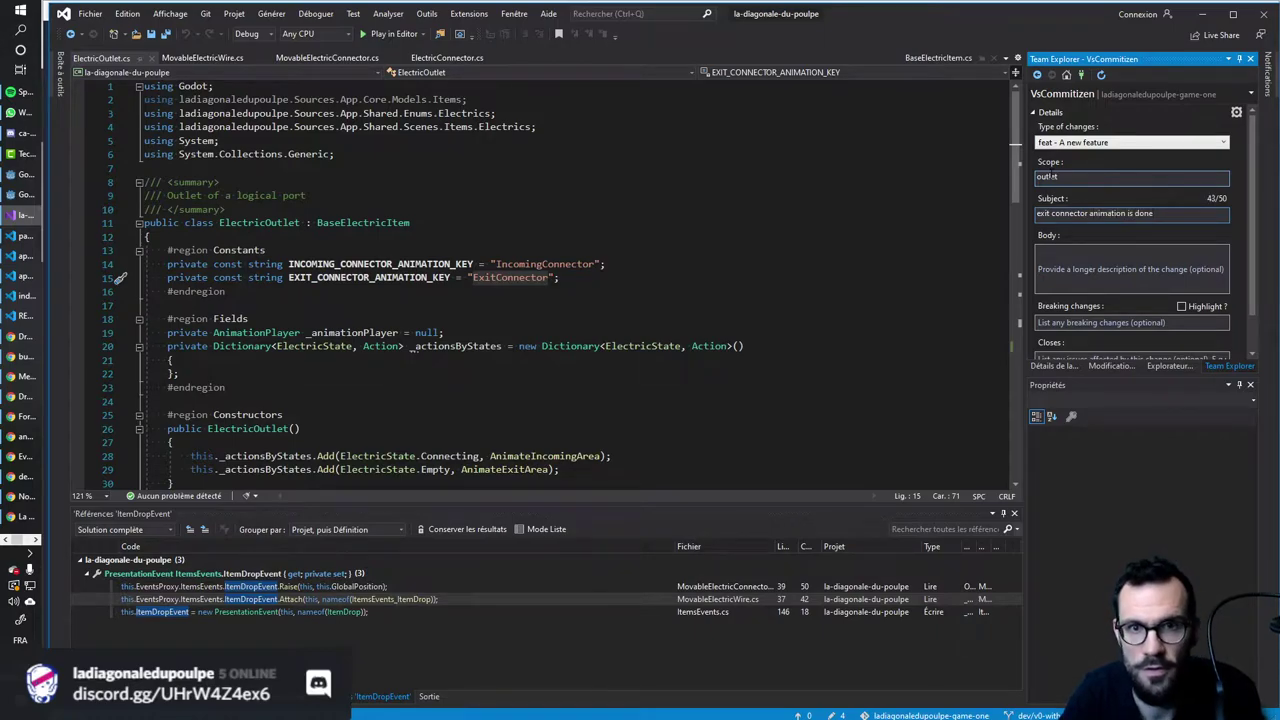
pyautogui.scroll(-1, 1130, 275)
pyautogui.click(1136, 342)
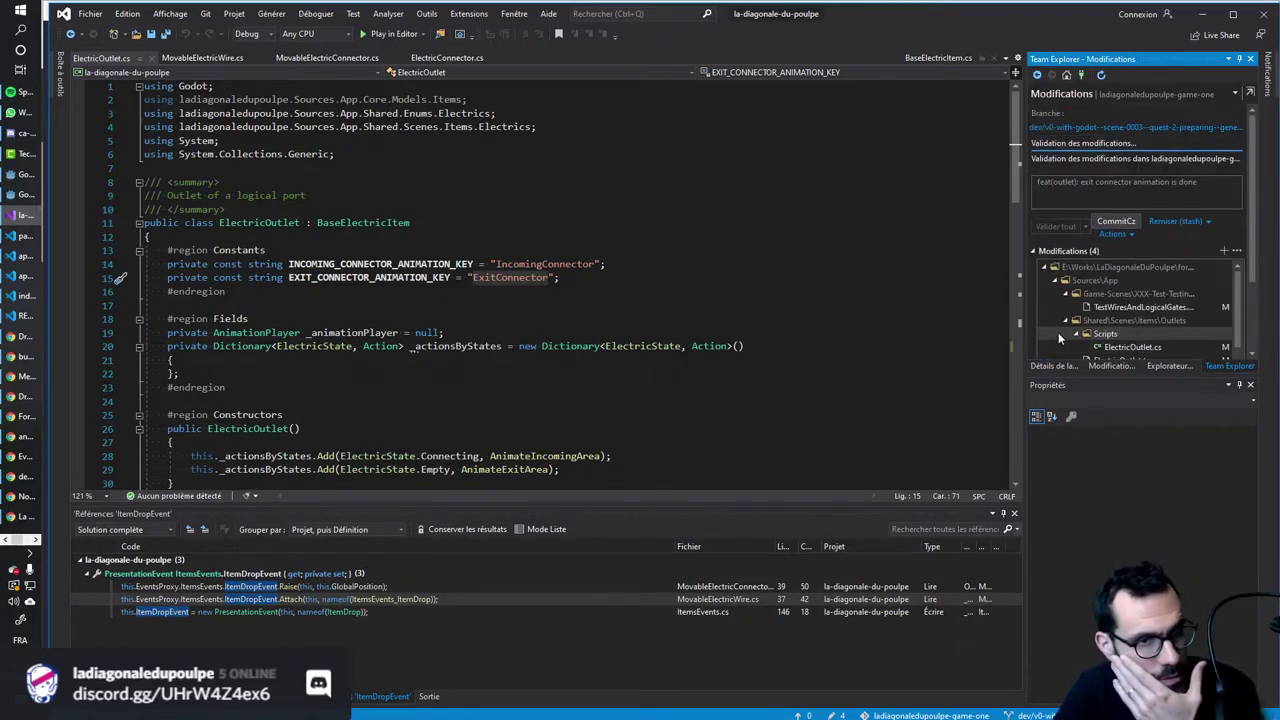
pyautogui.click(555, 400)
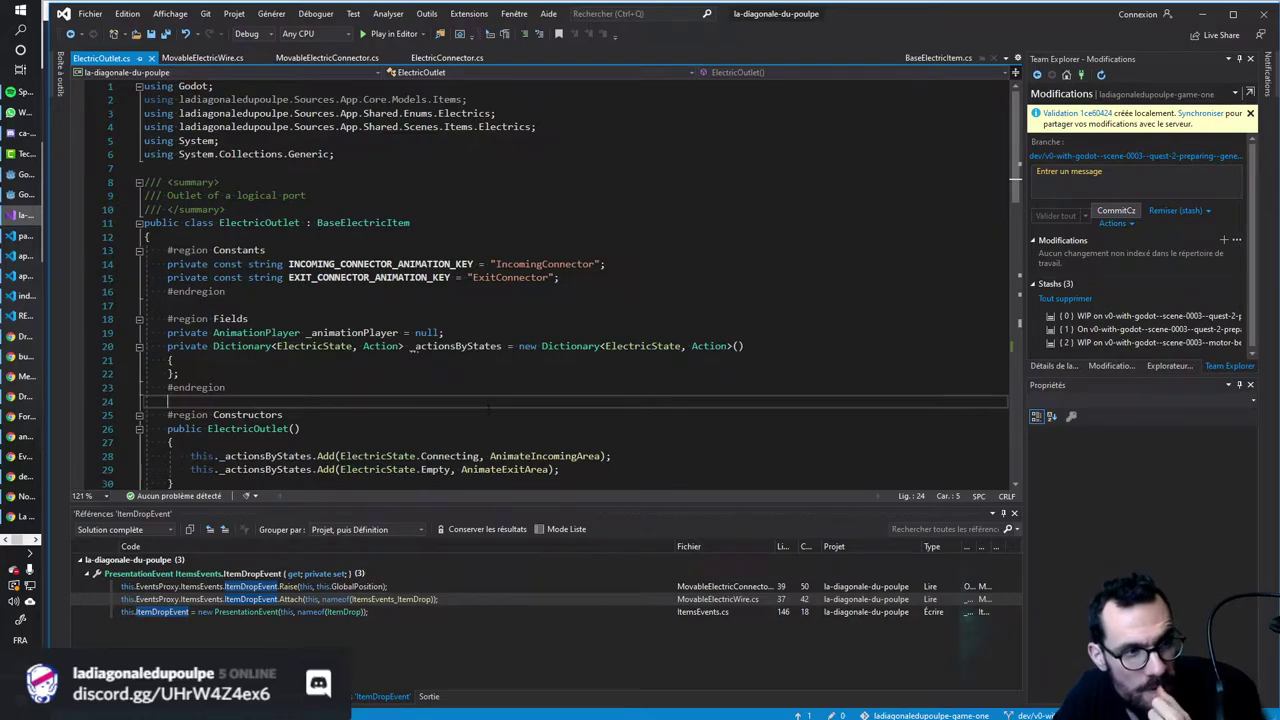
# Scroll to AnimateIncomingArea and AnimateExitArea and select their Seek(0) lines.
pyautogui.scroll(-2, 491, 409)
pyautogui.scroll(-2, 491, 409)
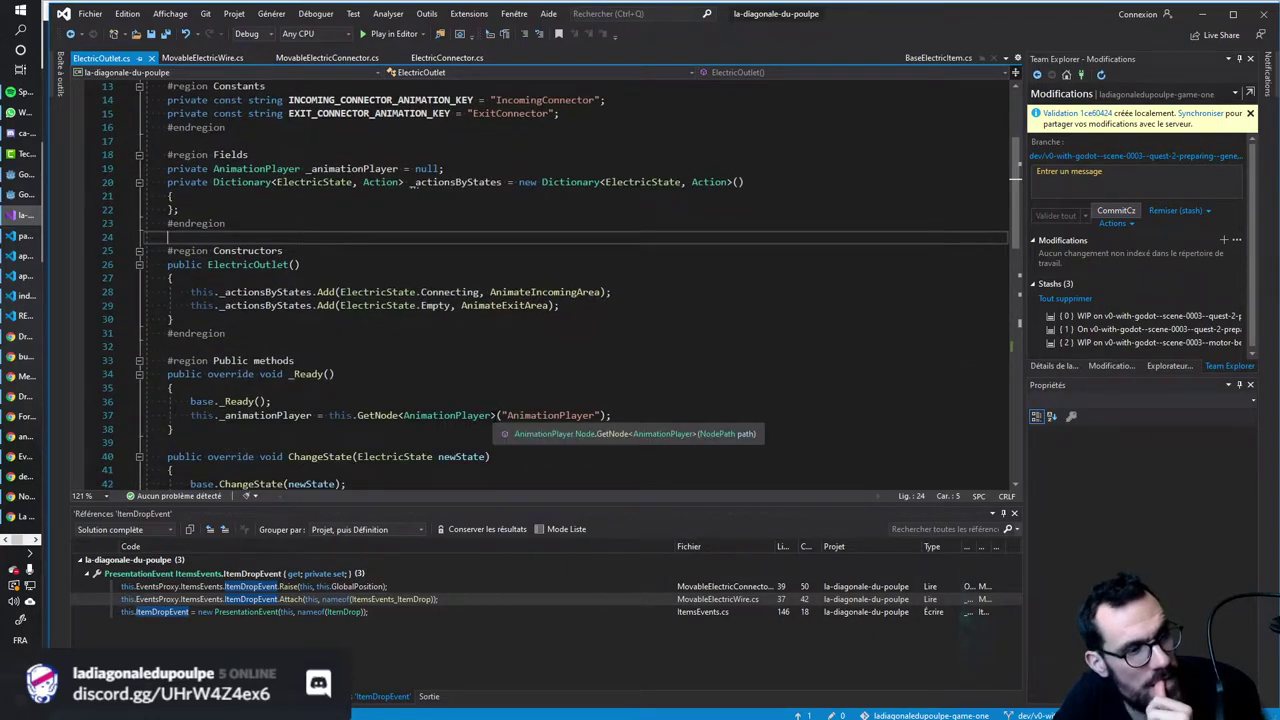
pyautogui.scroll(-3, 495, 415)
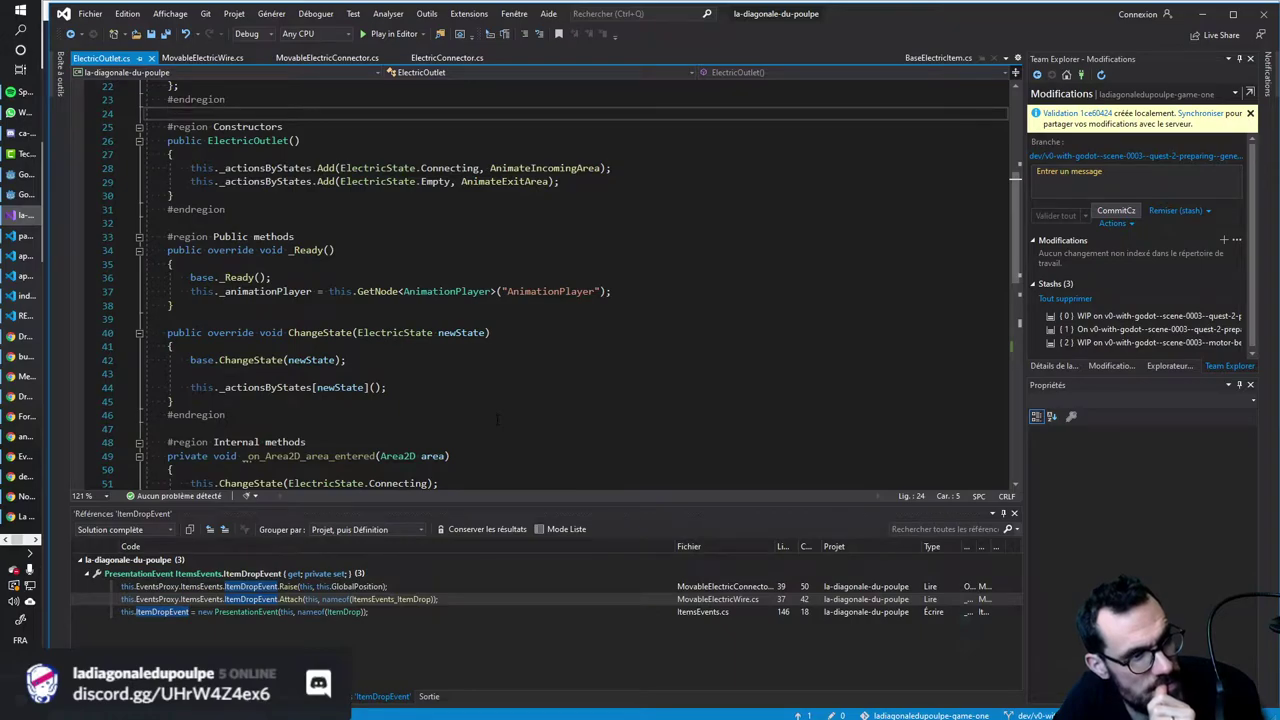
pyautogui.scroll(-2, 497, 419)
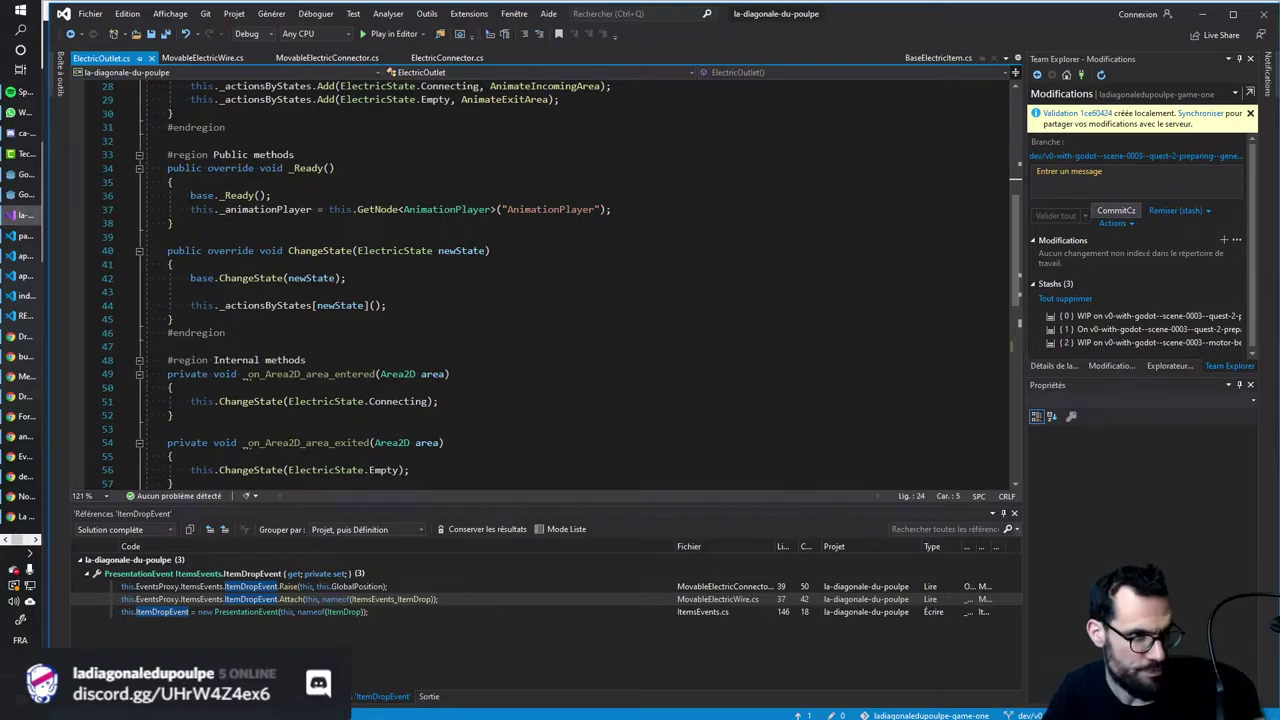
pyautogui.scroll(-2, 566, 398)
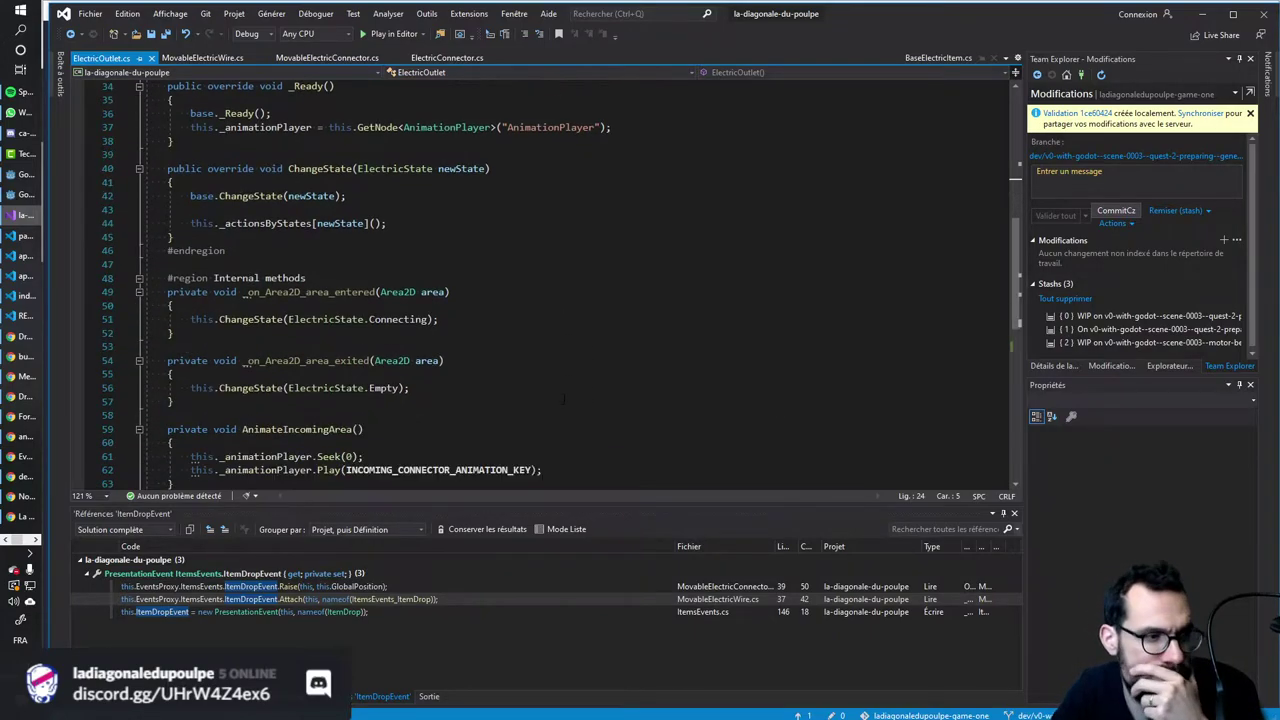
pyautogui.scroll(-2, 566, 398)
pyautogui.scroll(-1, 566, 398)
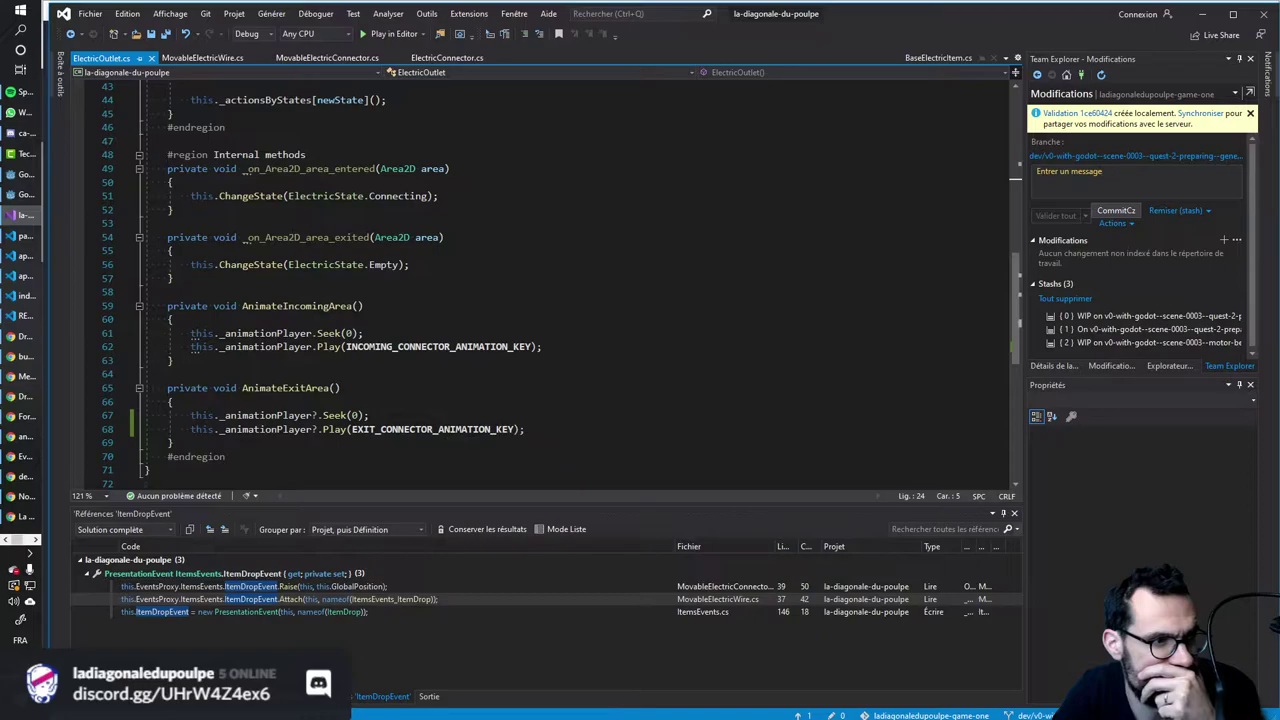
pyautogui.moveTo(363, 333); pyautogui.dragTo(186, 333)
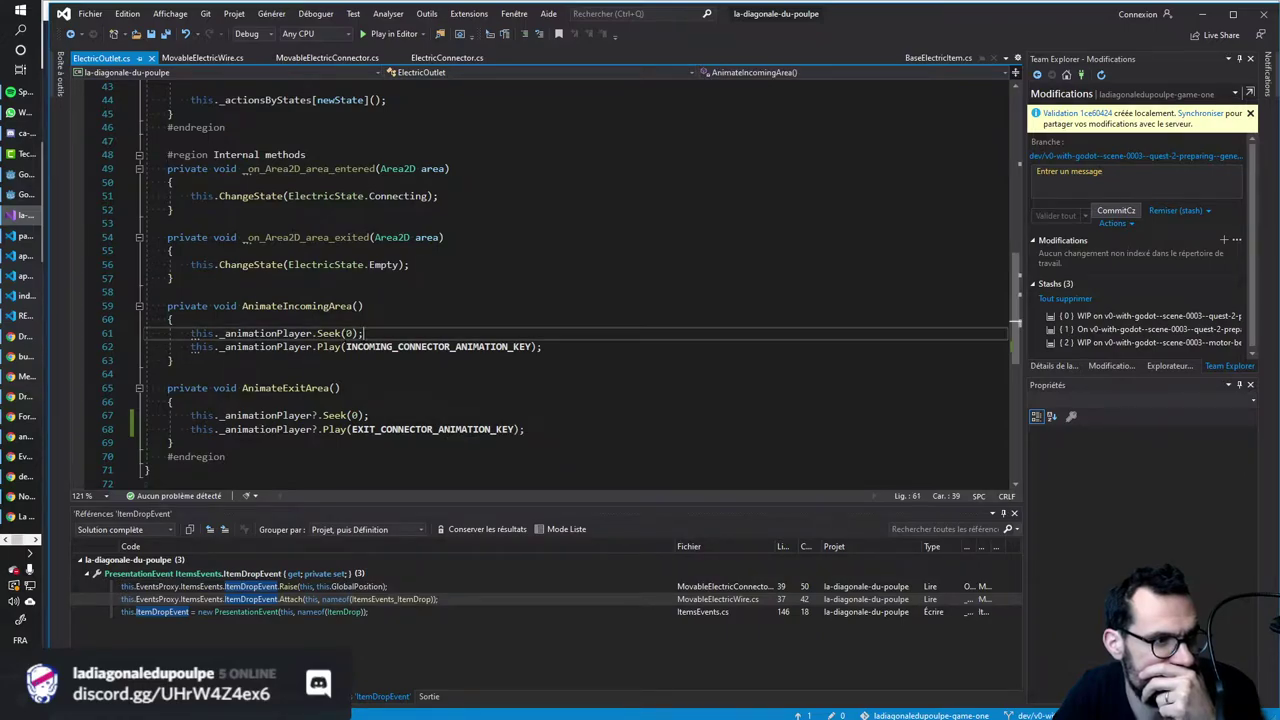
pyautogui.moveTo(369, 415); pyautogui.dragTo(203, 415)
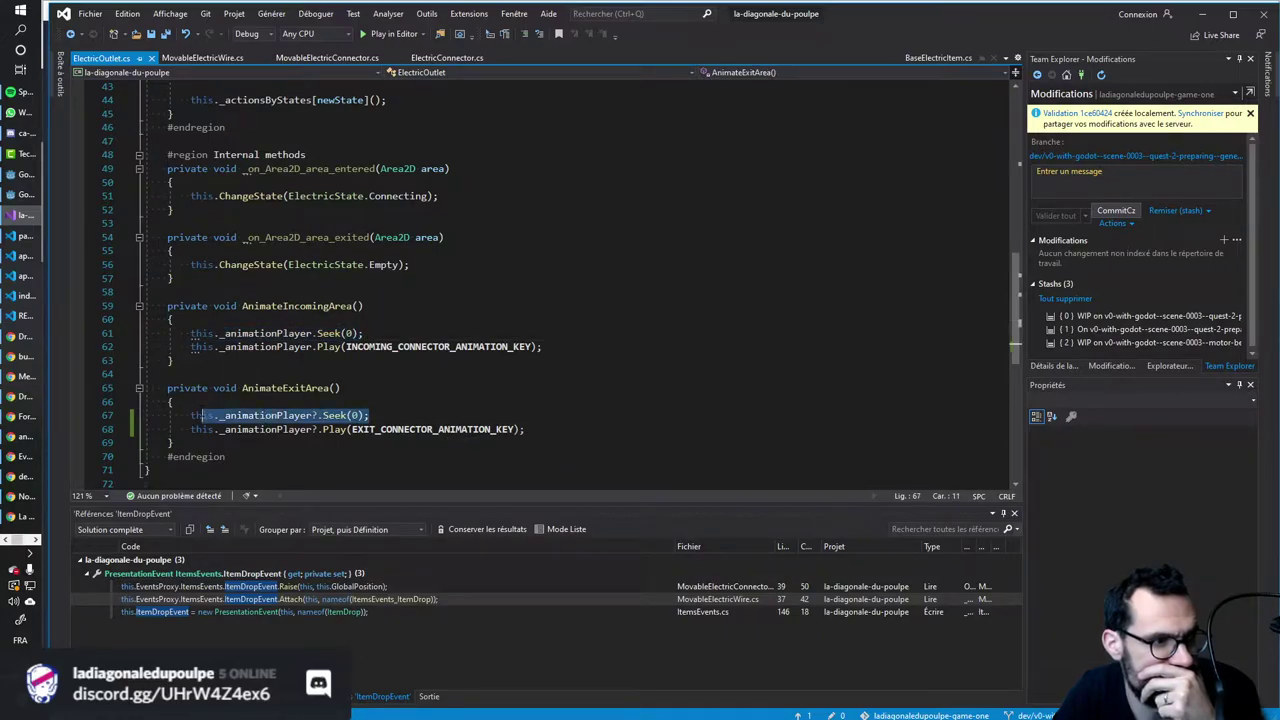
# Declare a new private void RestartToAnimate(string key) method below AnimateExitArea.
pyautogui.click(178, 442)
pyautogui.press('Return')
pyautogui.press('Return')
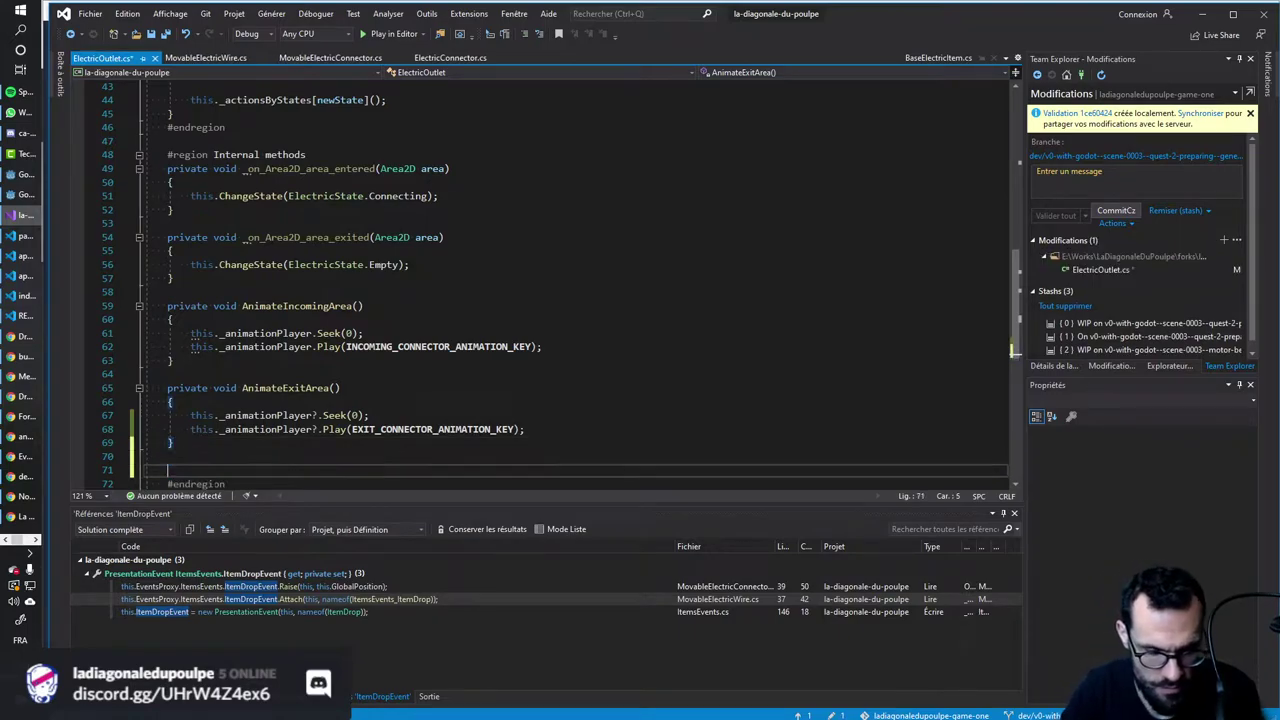
pyautogui.write('priivate void')
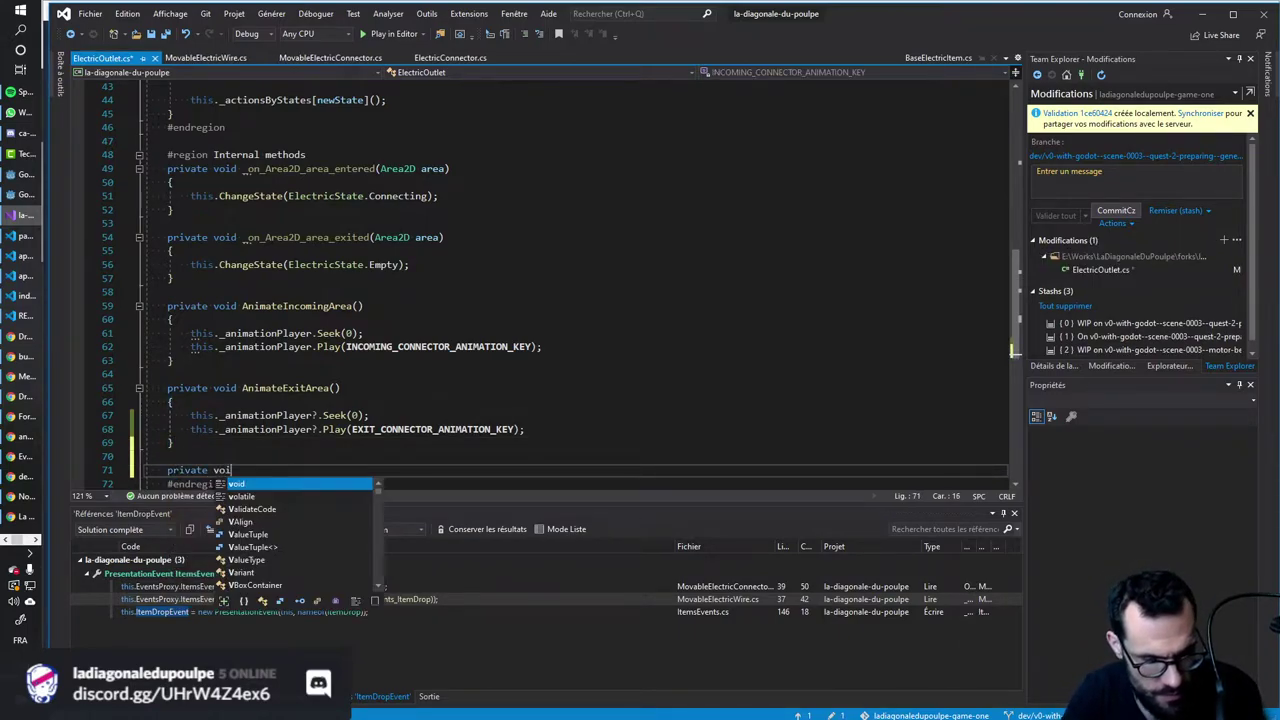
pyautogui.write(' AnimateAnd')
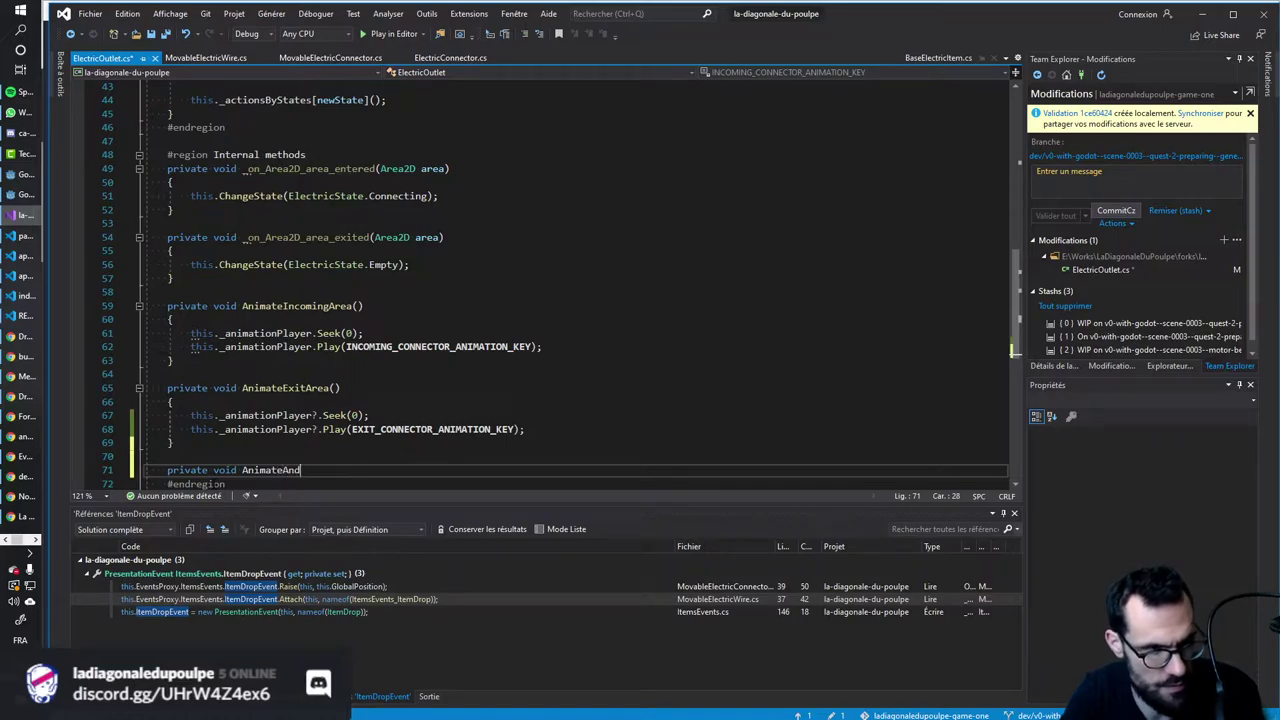
pyautogui.hotkey('ctrl', 'shift', 'Left')
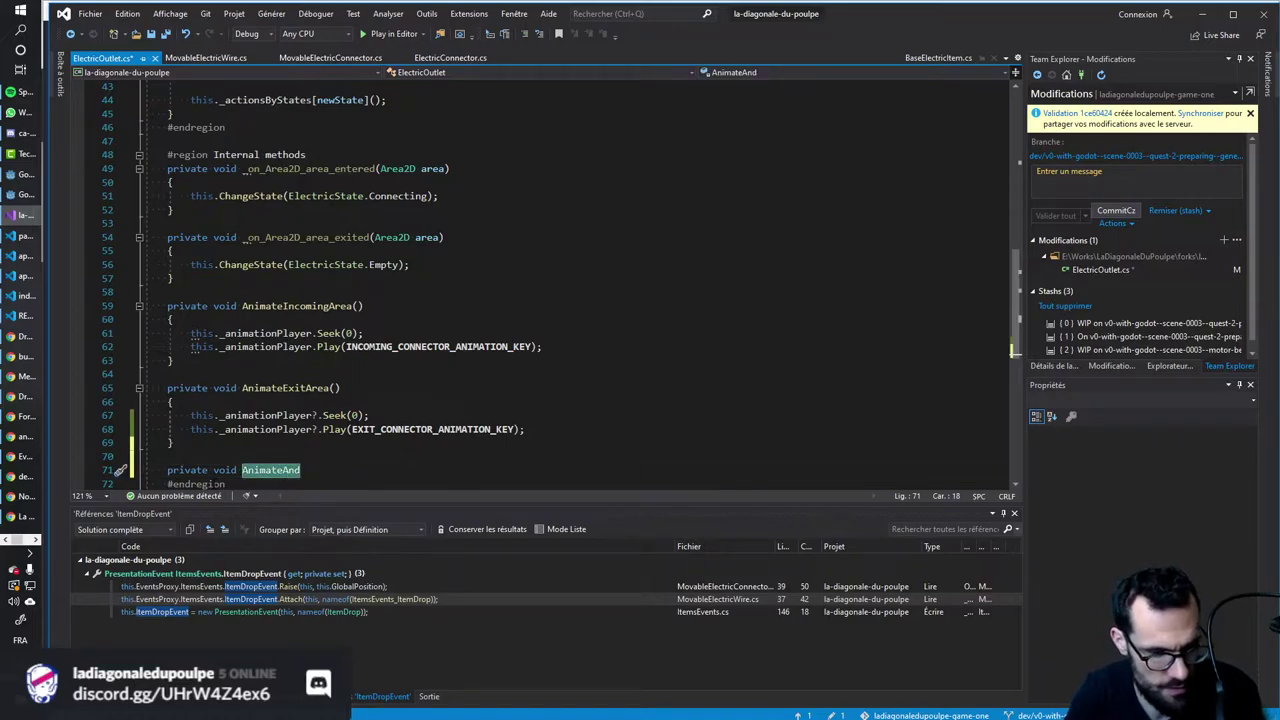
pyautogui.write('RestartTo')
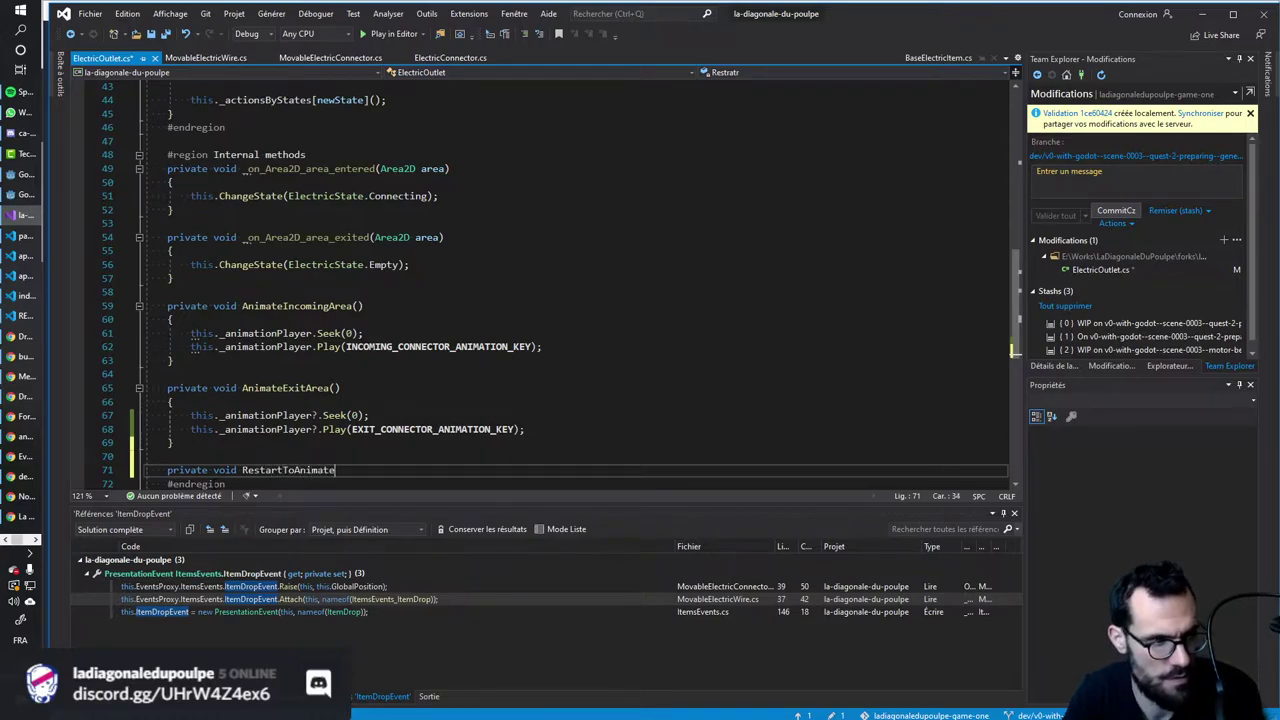
pyautogui.write('string key)')
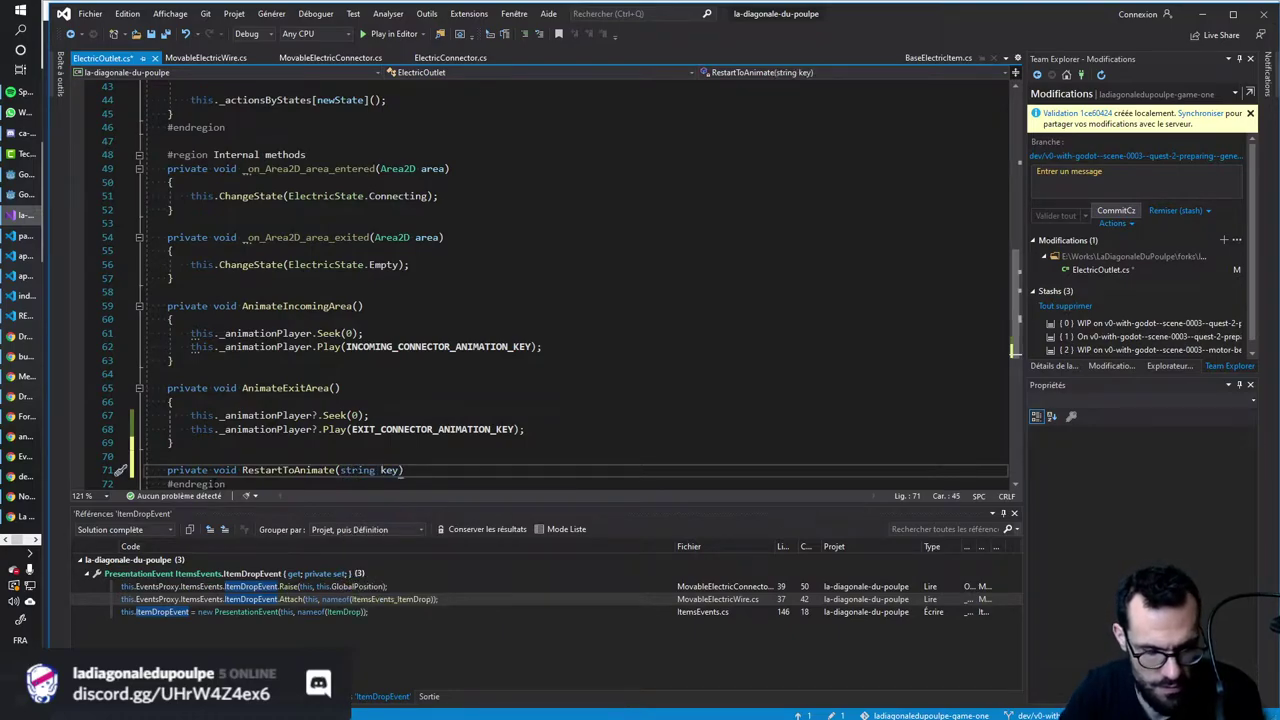
pyautogui.press('Return')
pyautogui.write('{')
pyautogui.press('Return')
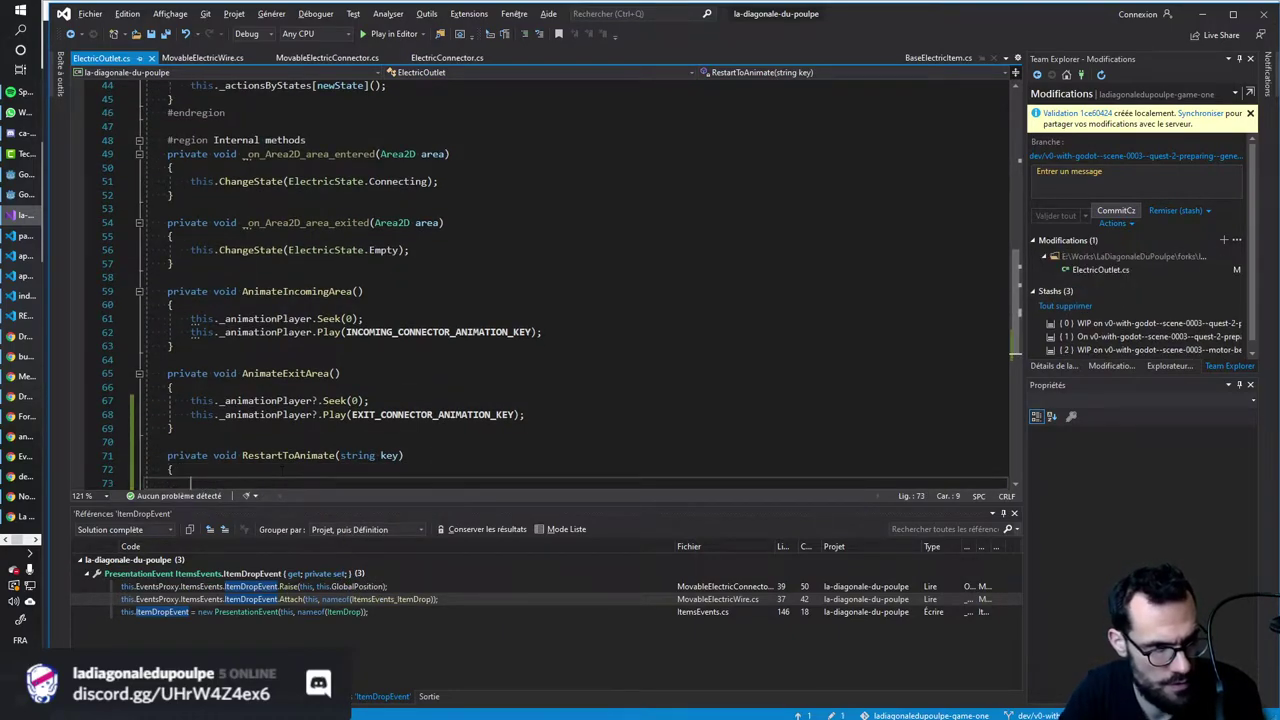
# Copy the Seek and Play lines into RestartToAnimate, replacing the hardcoded animation name with key.
pyautogui.click(525, 414)
pyautogui.moveTo(525, 414); pyautogui.dragTo(121, 401)
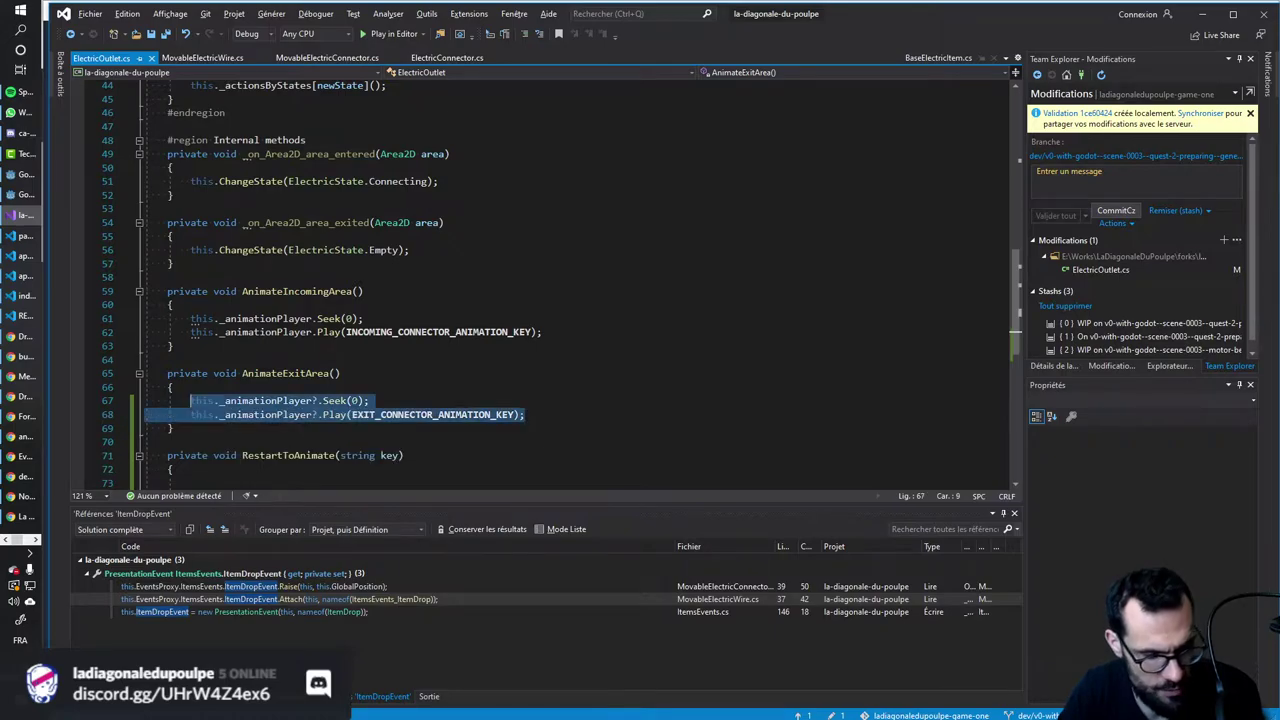
pyautogui.click(238, 470)
pyautogui.hotkey('ctrl', 'v')
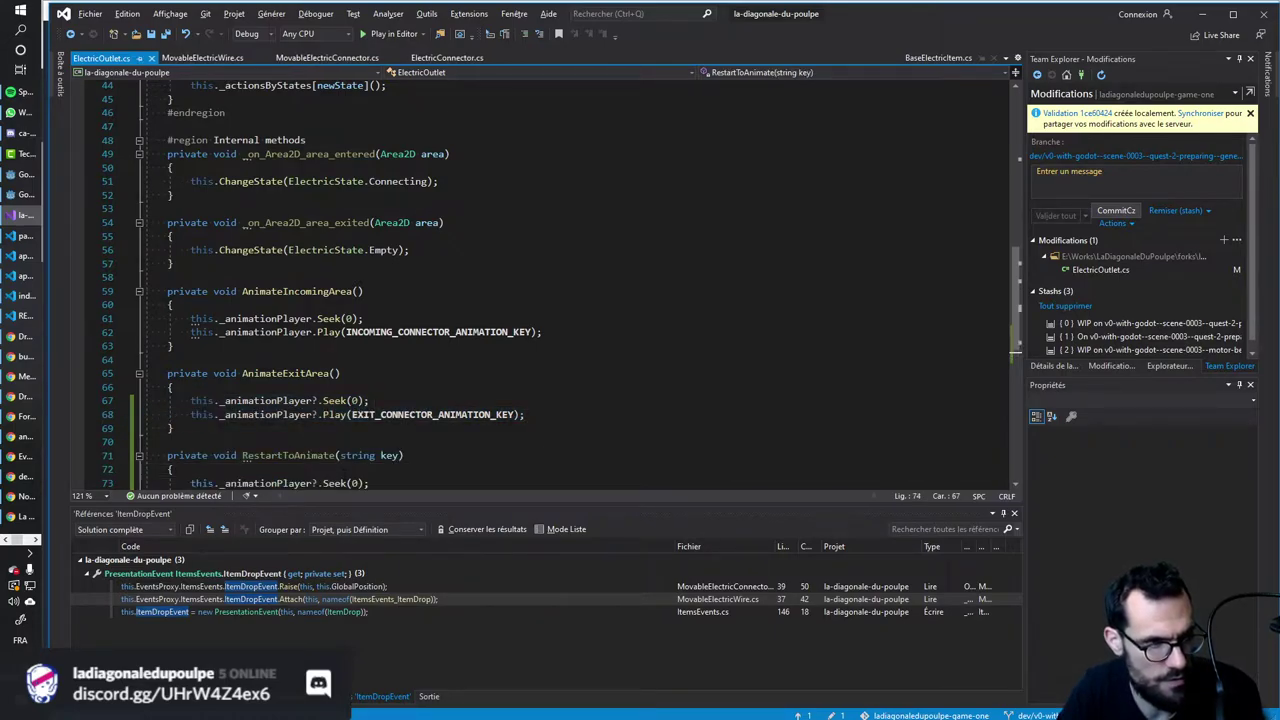
pyautogui.doubleClick(389, 456)
pyautogui.scroll(-2, 393, 466)
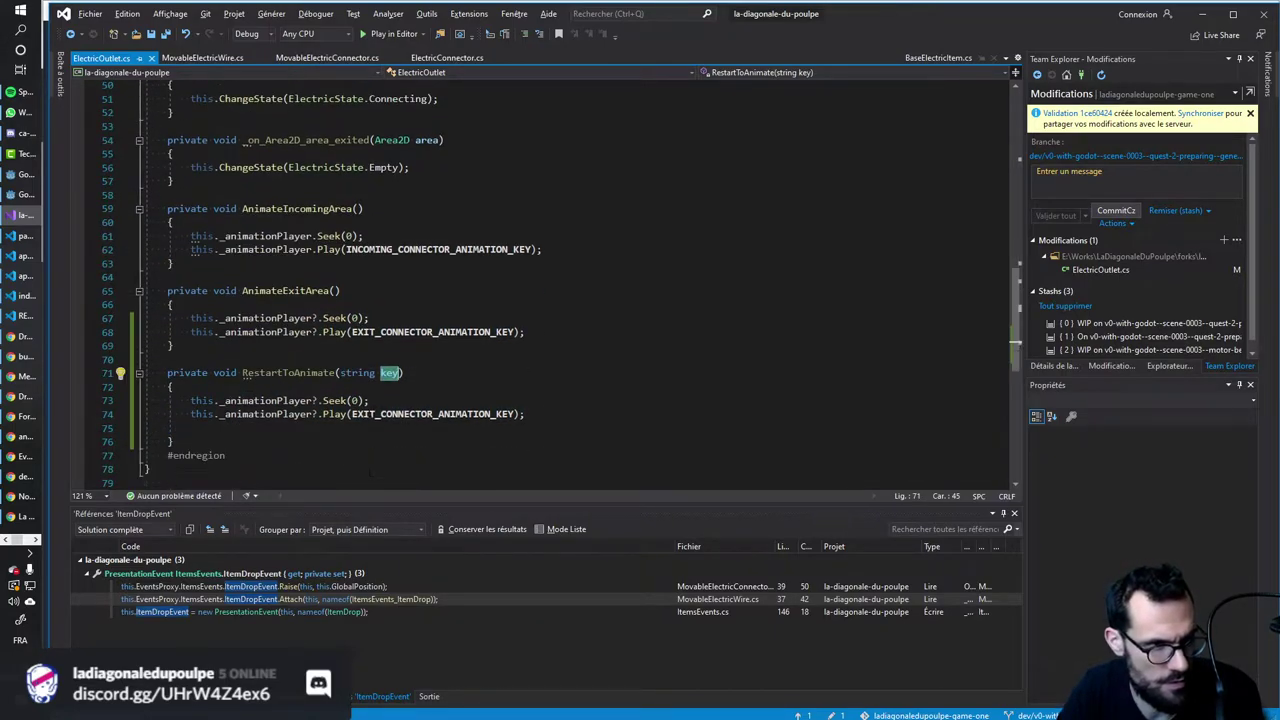
pyautogui.hotkey('ctrl', 'c')
pyautogui.doubleClick(430, 414)
pyautogui.hotkey('ctrl', 'v')
# Replace AnimateExitArea's play call with RestartToAnimate and save.
pyautogui.doubleClick(288, 373)
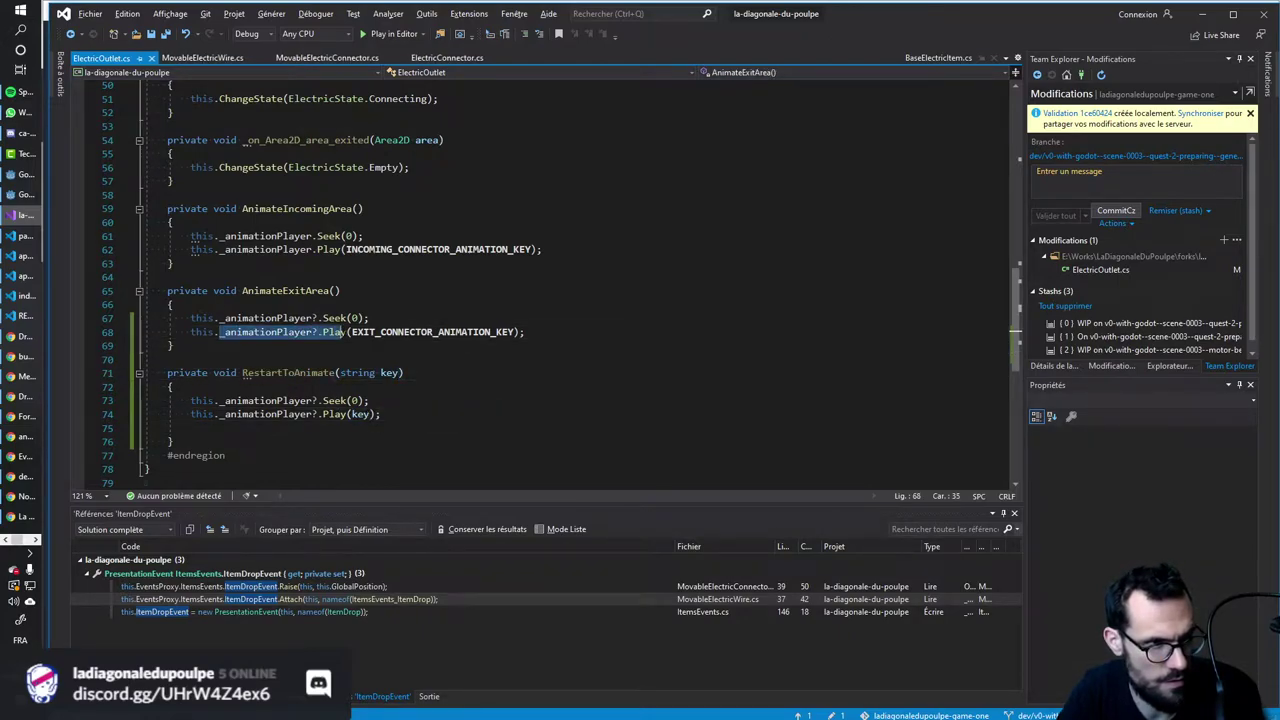
pyautogui.moveTo(218, 332); pyautogui.dragTo(316, 332)
pyautogui.hotkey('ctrl', 'v')
pyautogui.hotkey('ctrl', 's')
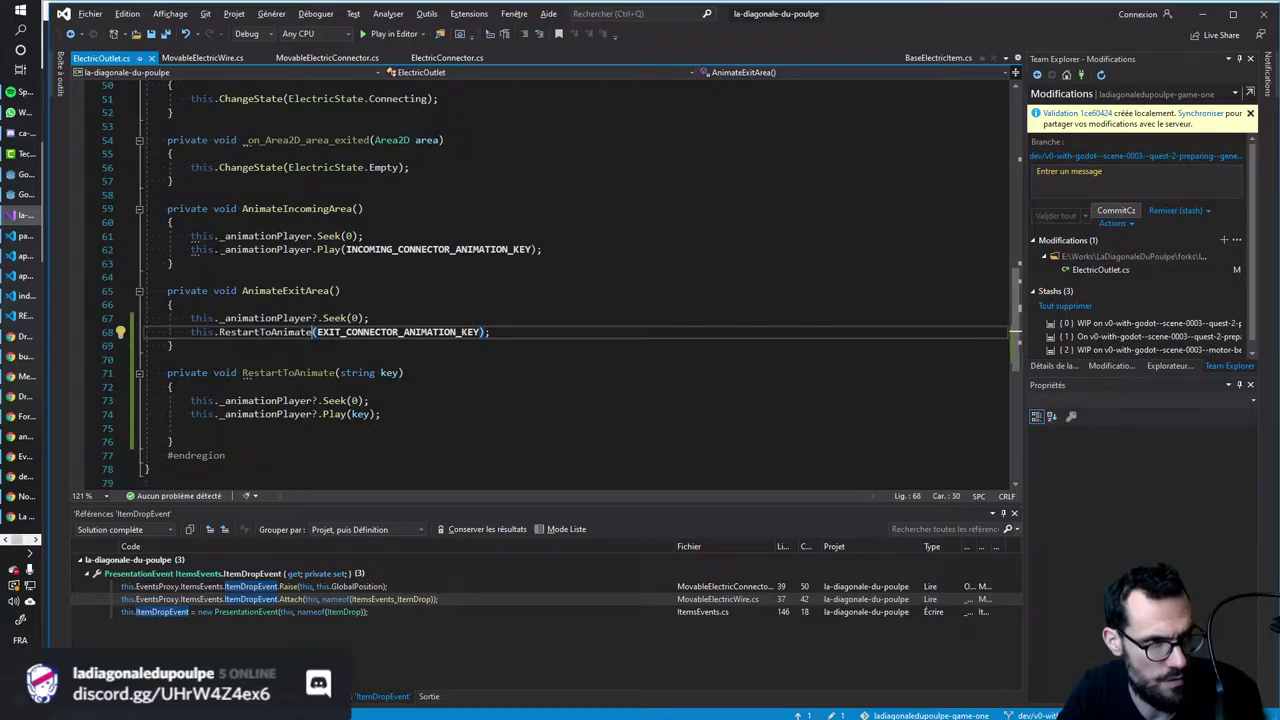
# Call RestartToAnimate in AnimateIncomingArea, delete the leftover Seek lines, and save.
pyautogui.click(297, 249)
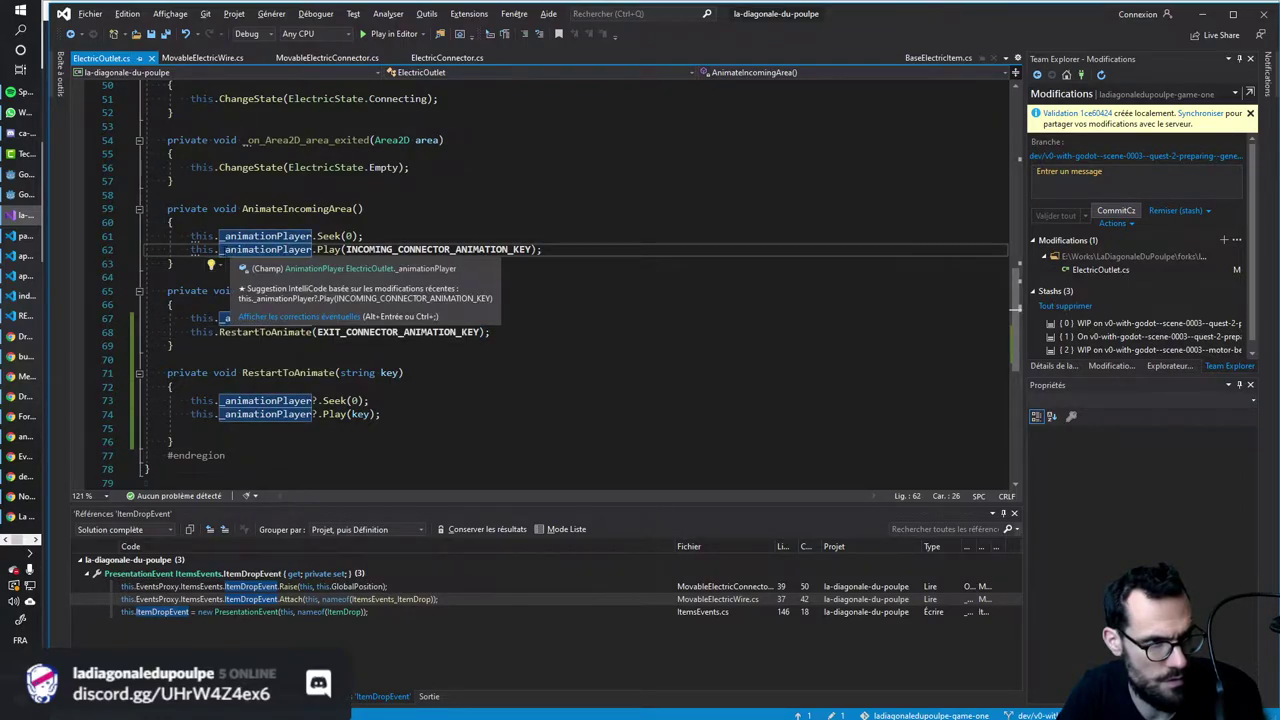
pyautogui.click(219, 249)
pyautogui.hotkey('ctrl', 'v')
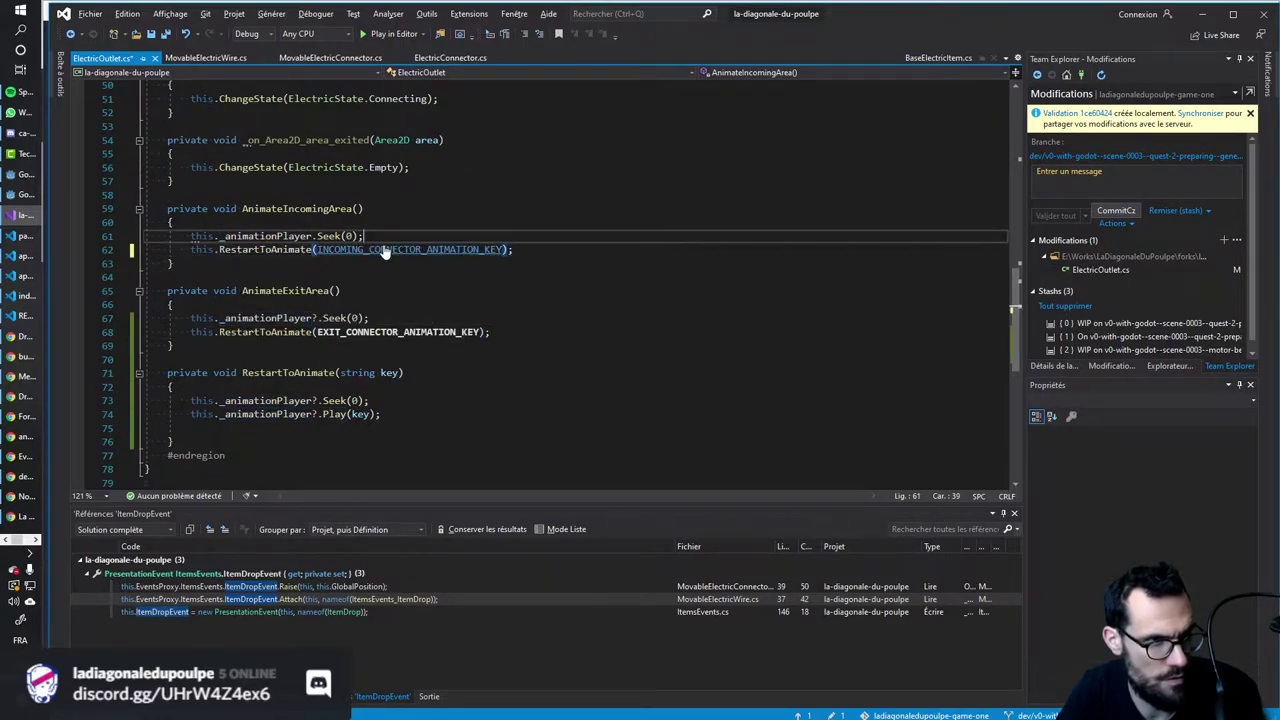
pyautogui.press('Up')
pyautogui.hotkey('ctrl', 'shift', 'l')
pyautogui.press('Down')
pyautogui.press('Down')
pyautogui.press('Down')
pyautogui.press('Down')
pyautogui.press('Down')
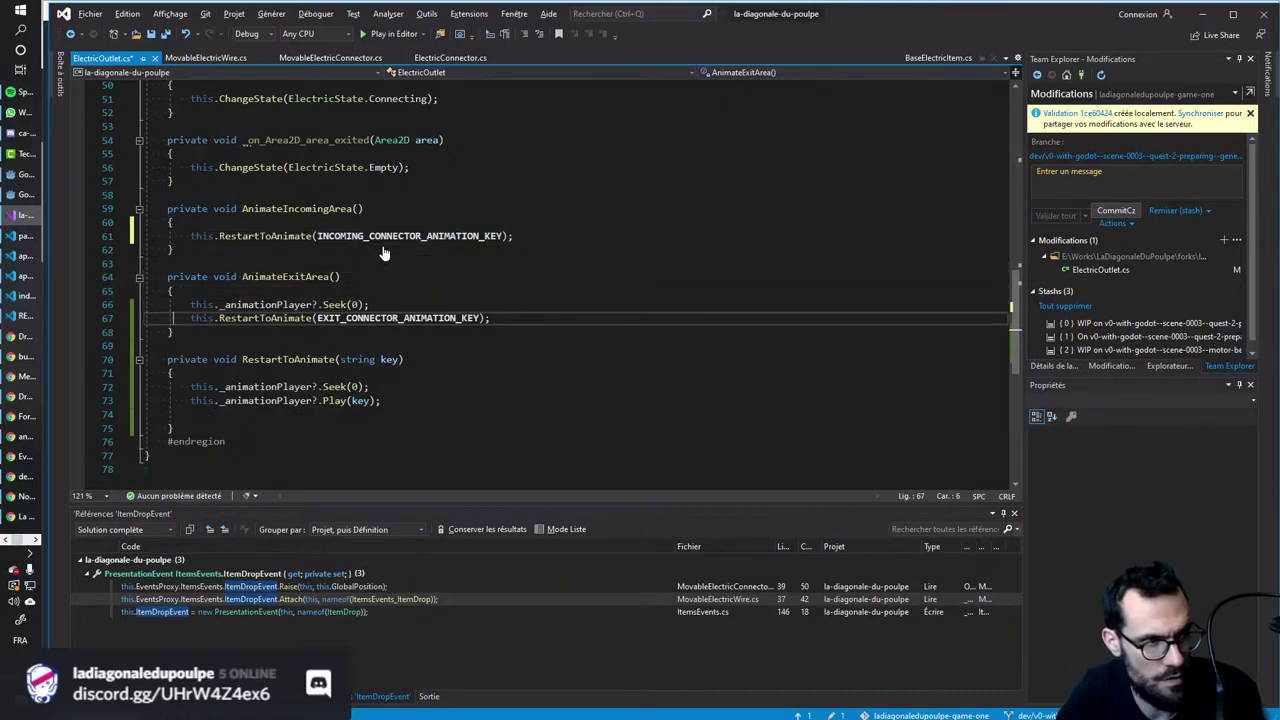
pyautogui.press('End')
pyautogui.hotkey('shift', 'Up')
pyautogui.press('Delete')
pyautogui.hotkey('ctrl', 's')
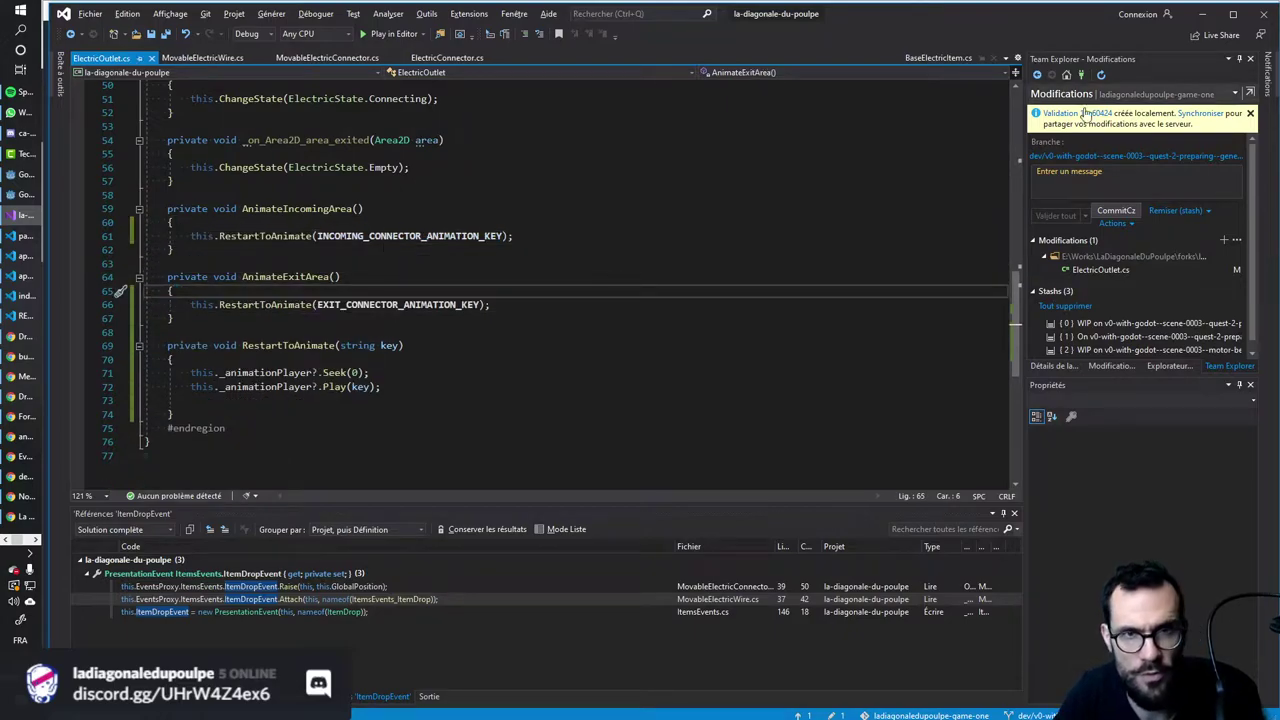
# Commit via VsCommitizen as 'feat - A new feature' with scope outlet and subject refacto.
pyautogui.click(1066, 75)
pyautogui.click(1106, 145)
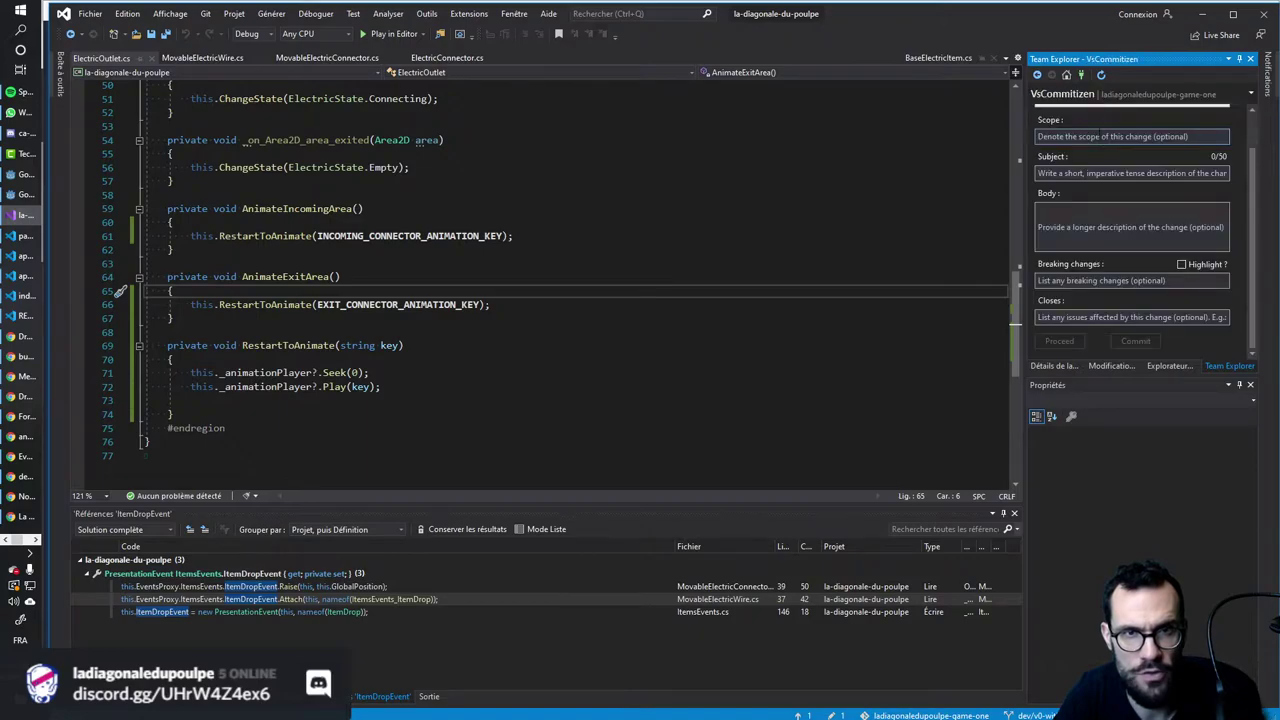
pyautogui.click(1088, 143)
pyautogui.click(1045, 158)
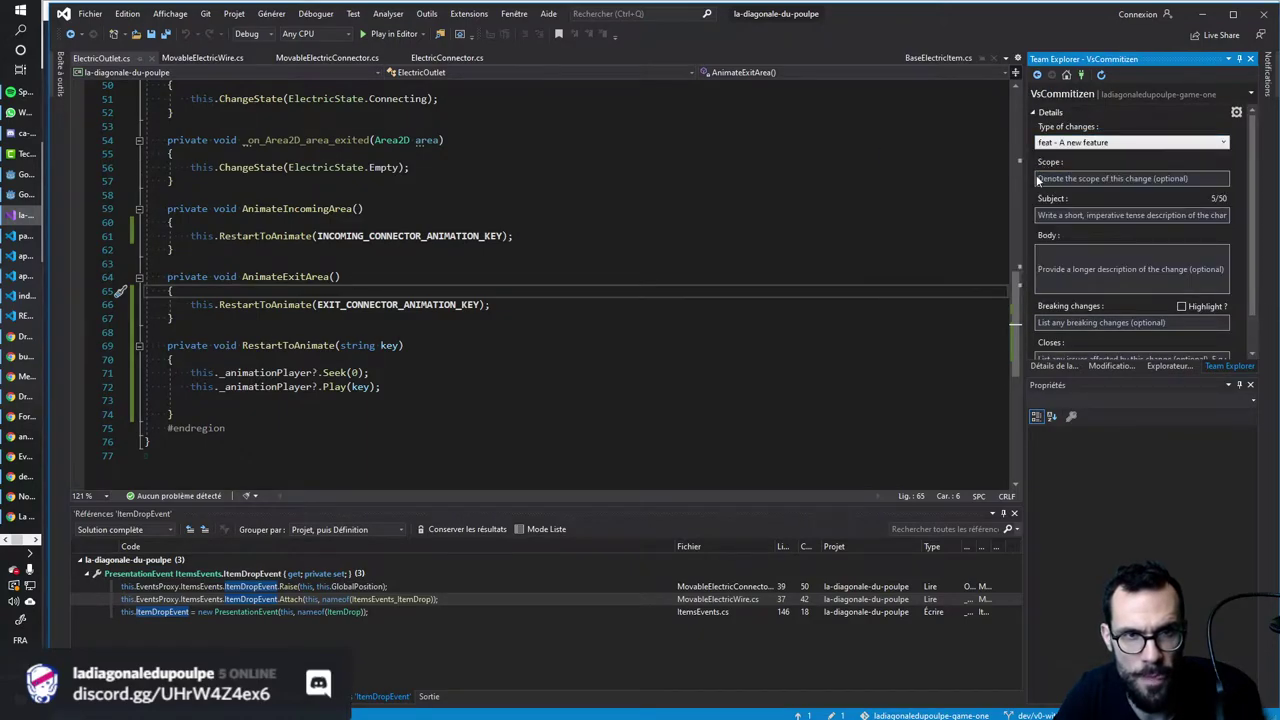
pyautogui.click(1113, 178)
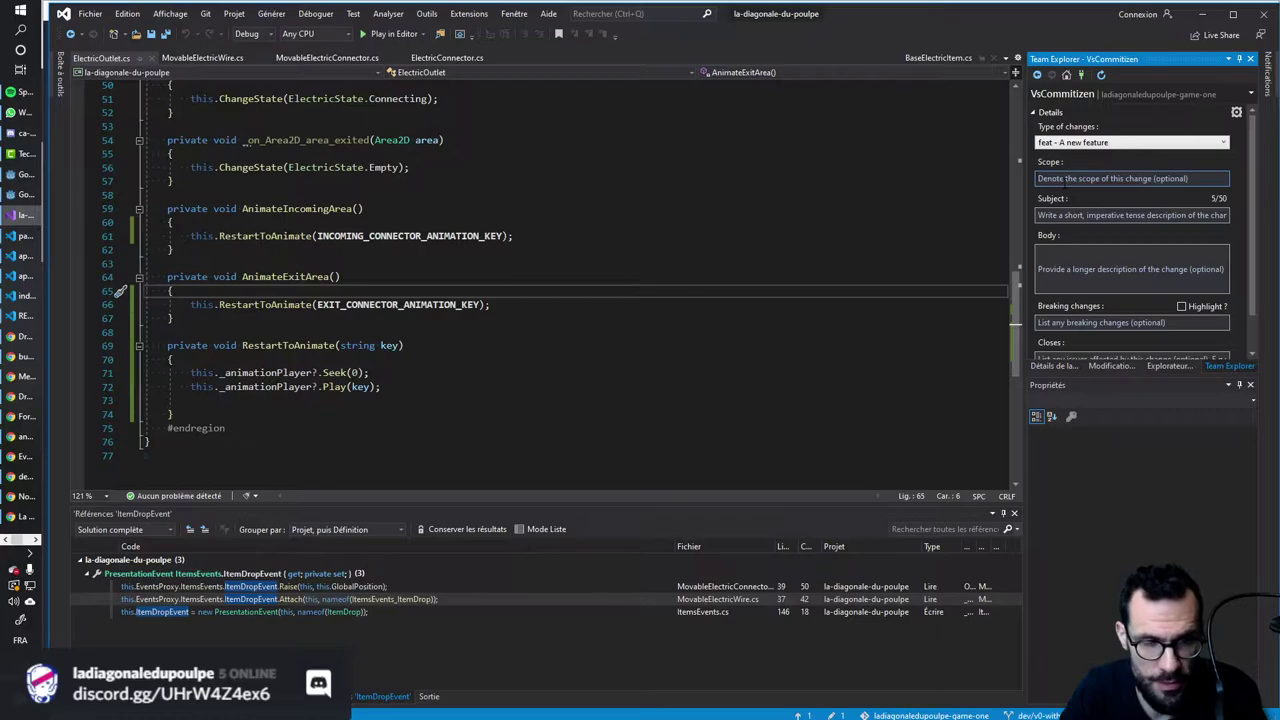
pyautogui.click(1066, 181)
pyautogui.write('outlet')
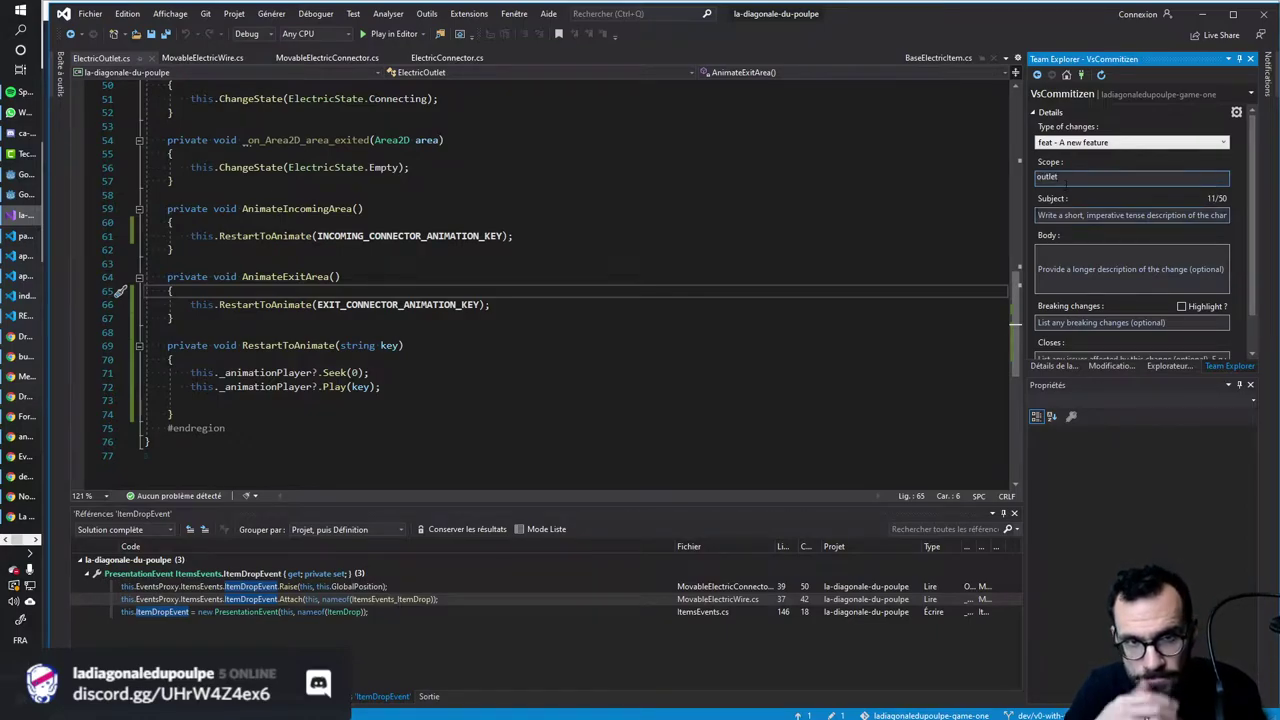
pyautogui.press('Tab')
pyautogui.write('re')
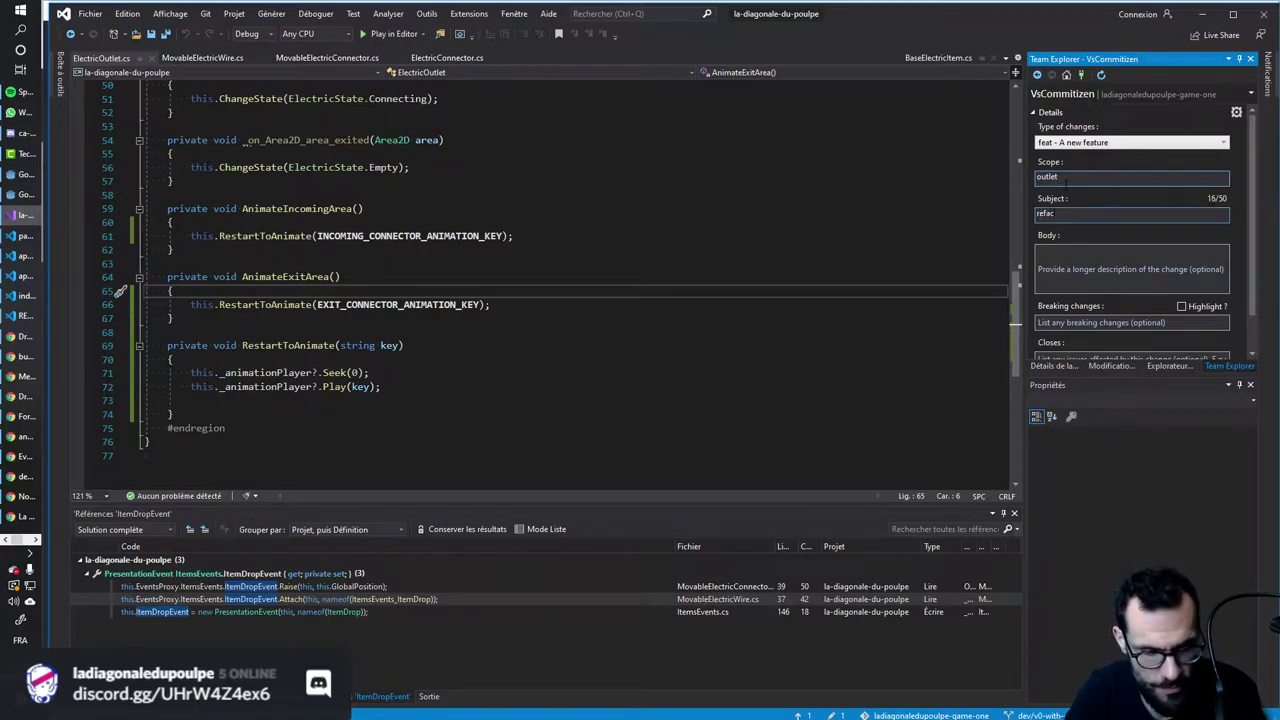
pyautogui.scroll(-2, 1139, 300)
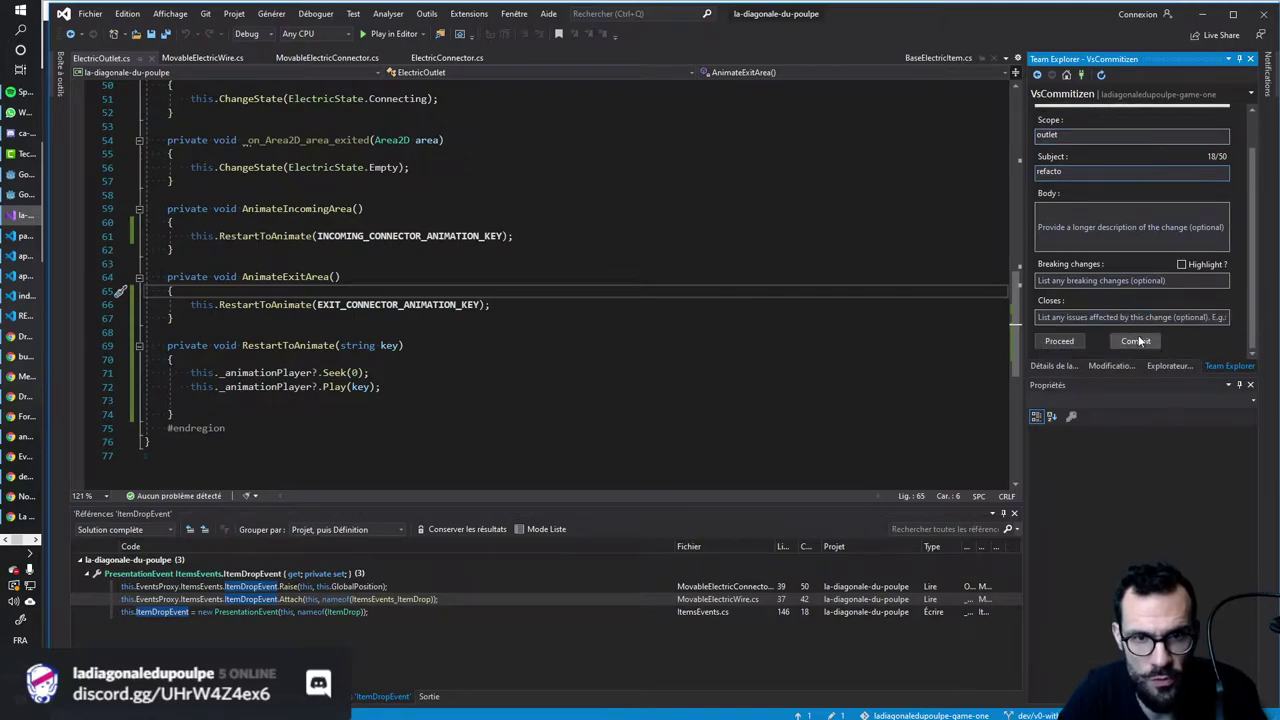
pyautogui.click(1136, 341)
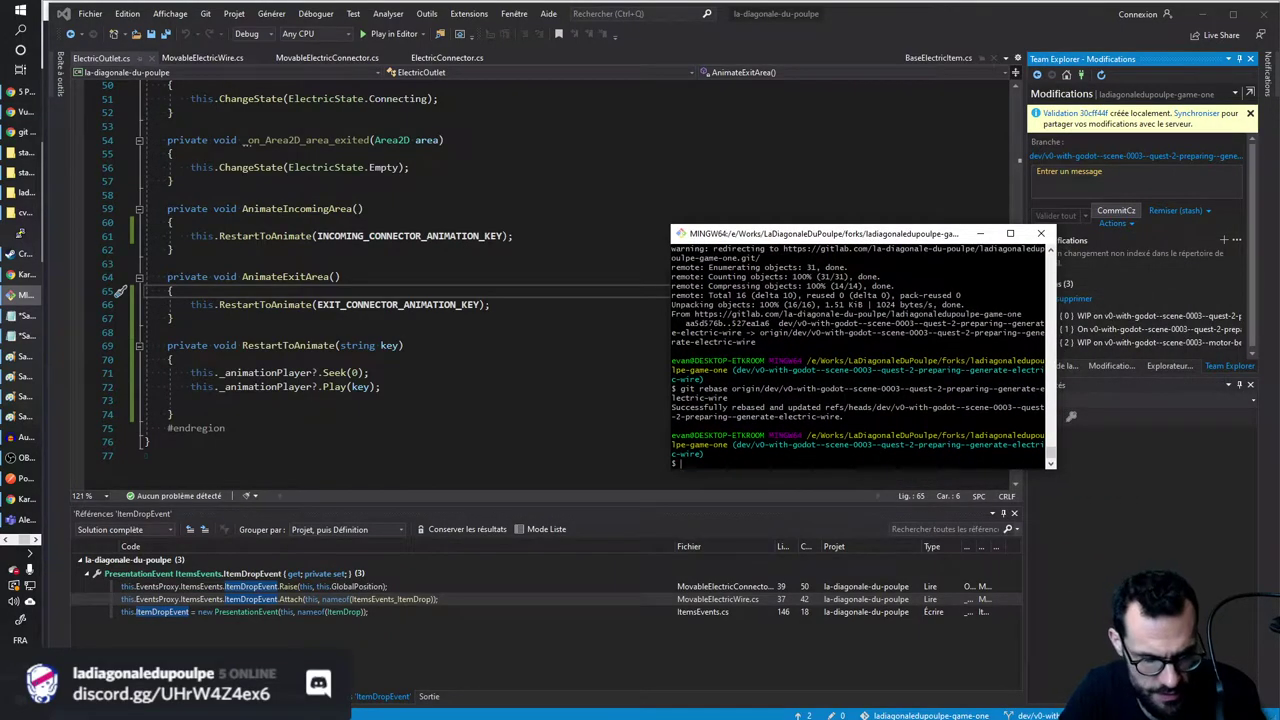
# Clear the terminal, run git rebase HEAD~2, and review the commit log.
pyautogui.write('clear')
pyautogui.press('Return')
pyautogui.write('git rebase HEAD~2')
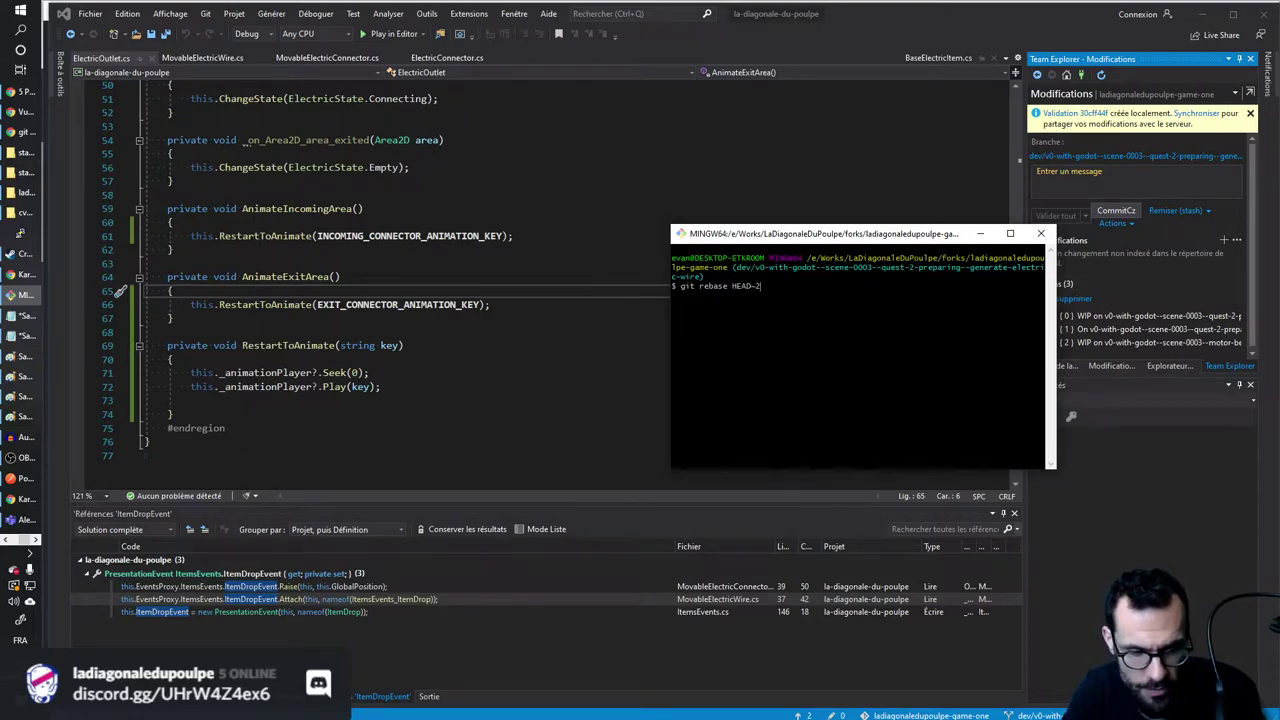
pyautogui.press('Return')
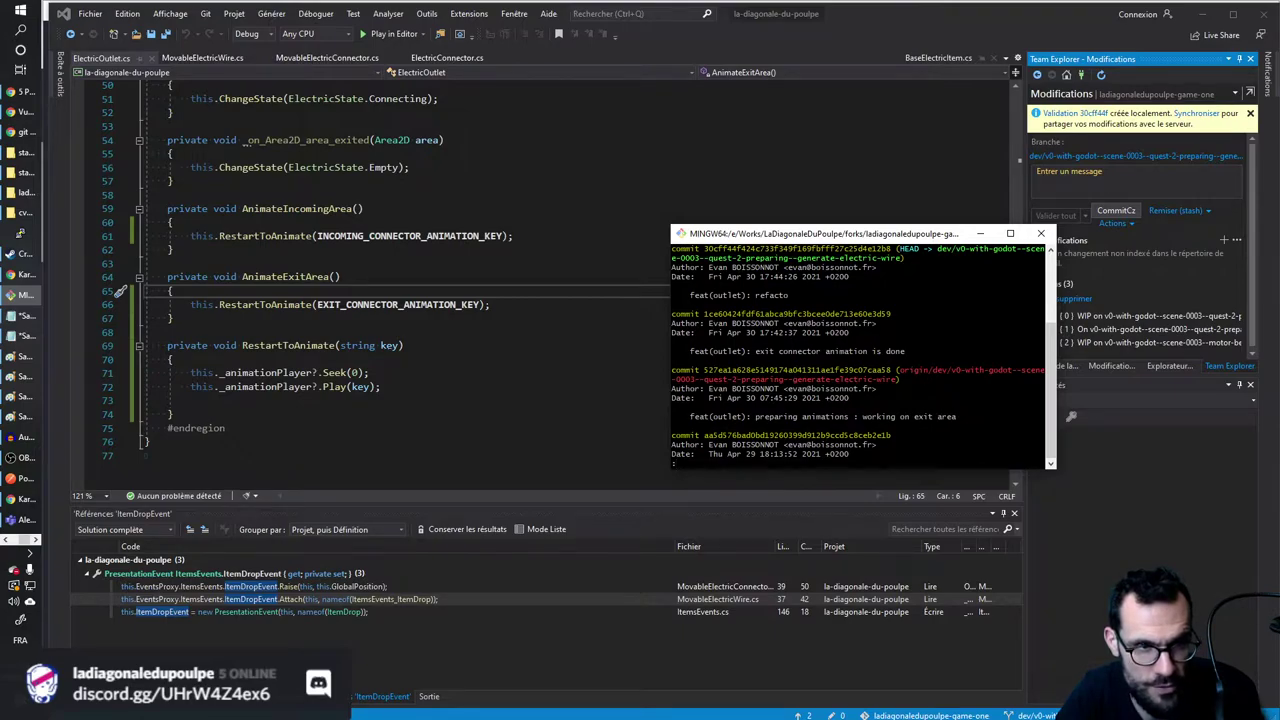
pyautogui.scroll(1, 863, 356)
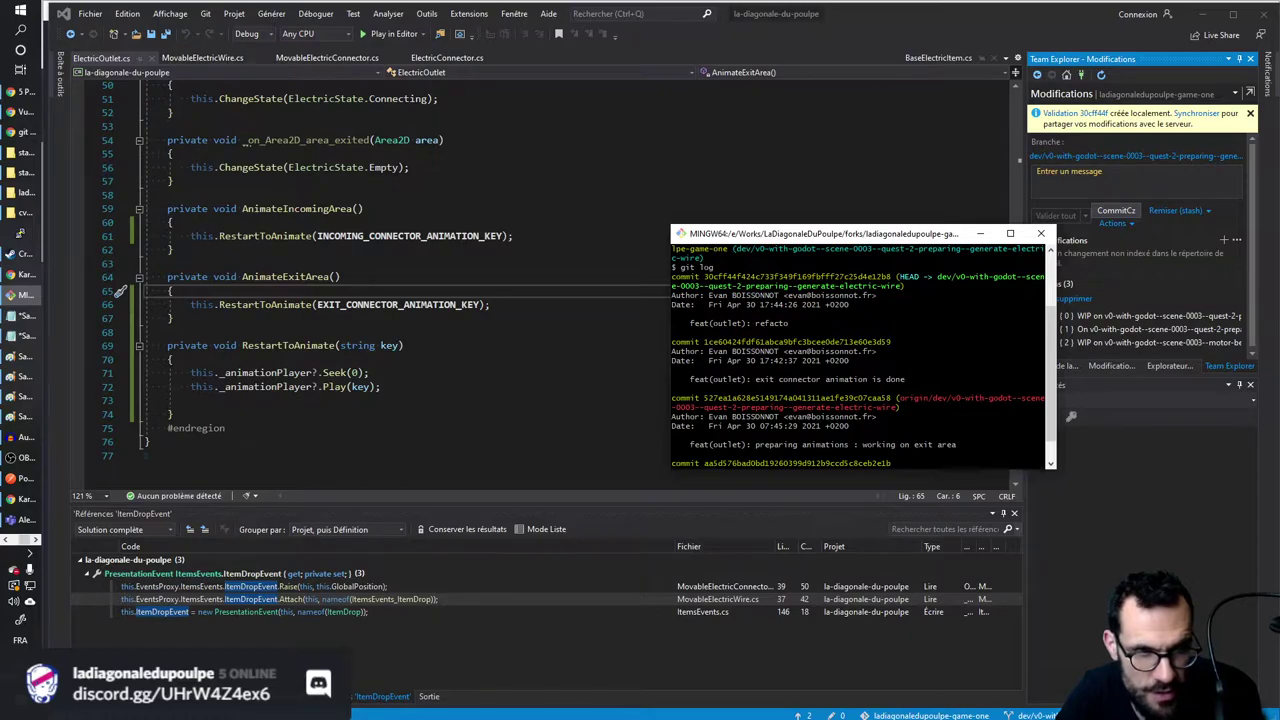
pyautogui.moveTo(900, 392); pyautogui.dragTo(680, 285)
pyautogui.click(680, 285)
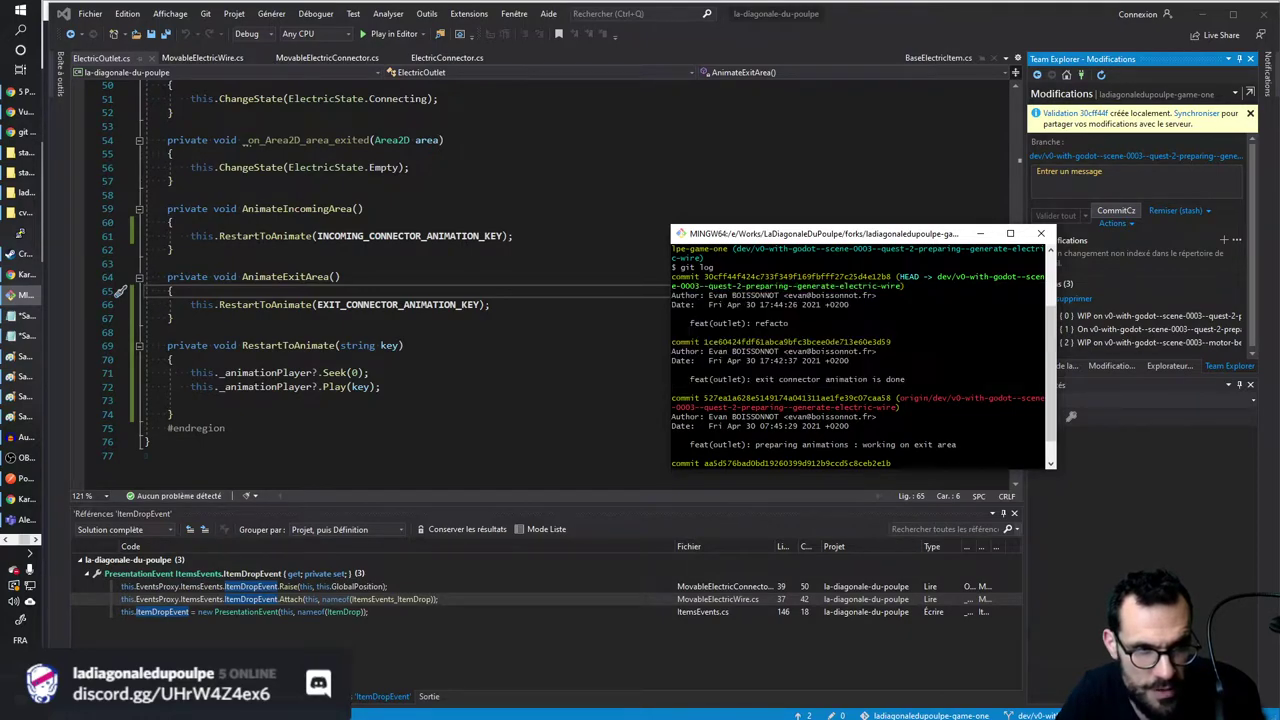
pyautogui.scroll(-1, 860, 355)
# Exit the log and start an interactive rebase of the last two commits with -i.
pyautogui.press('q')
pyautogui.press('Return')
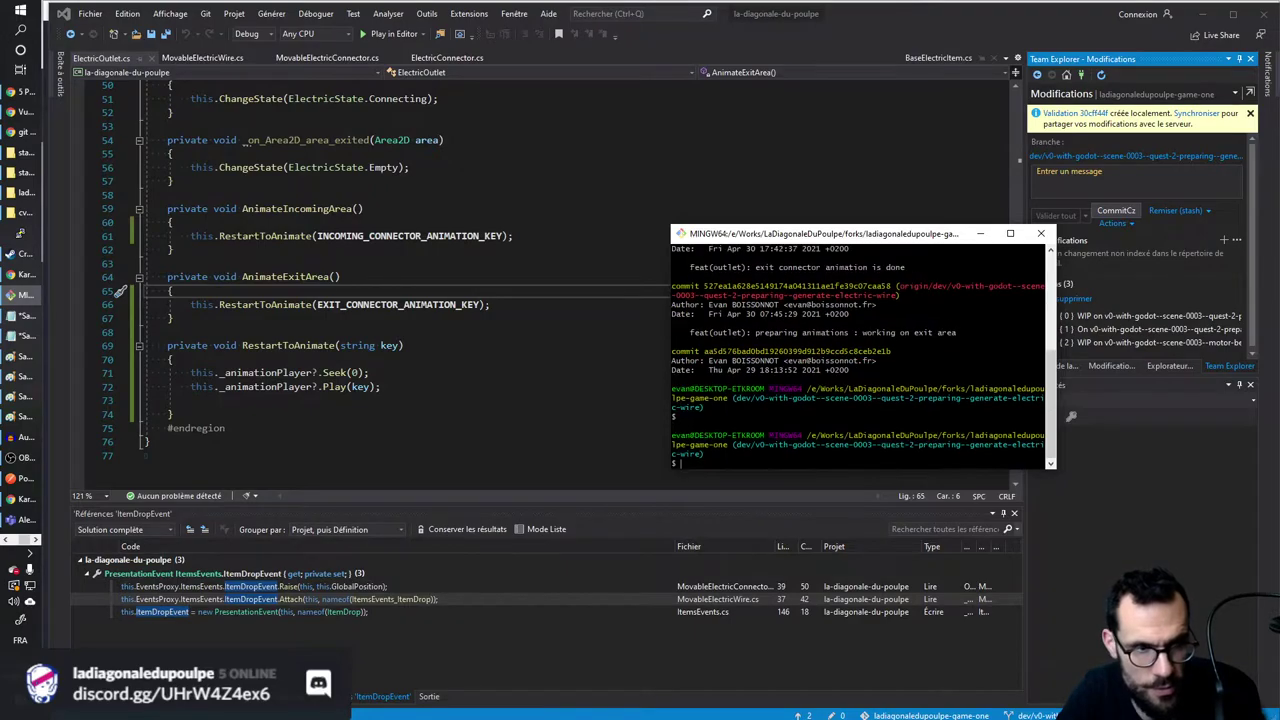
pyautogui.write('git')
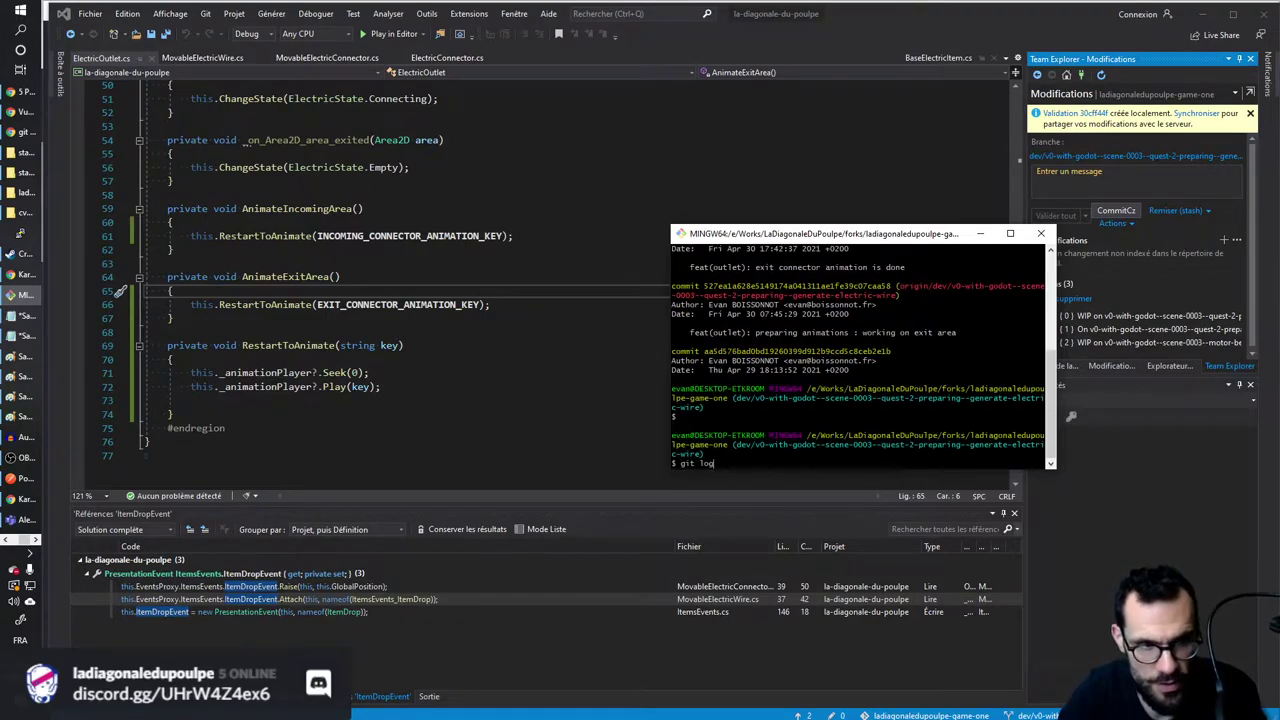
pyautogui.write(' rebase HEAD~2-i HEAD~2')
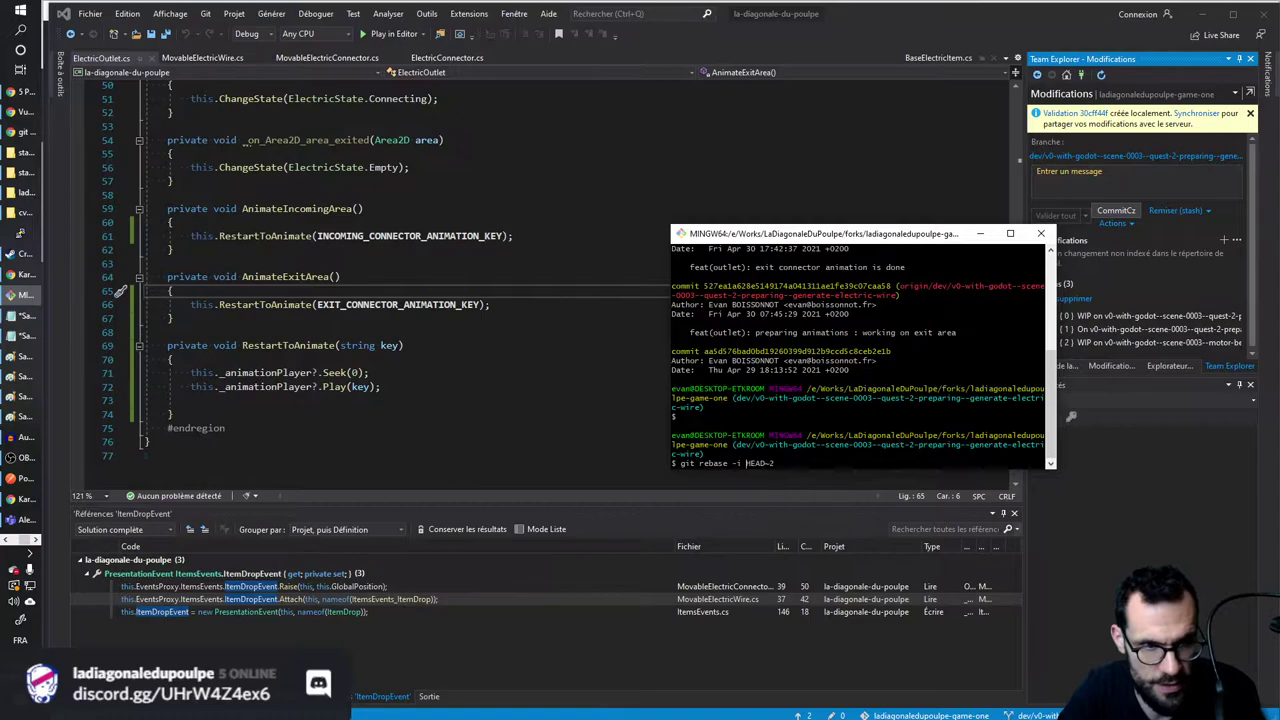
pyautogui.press('Return')
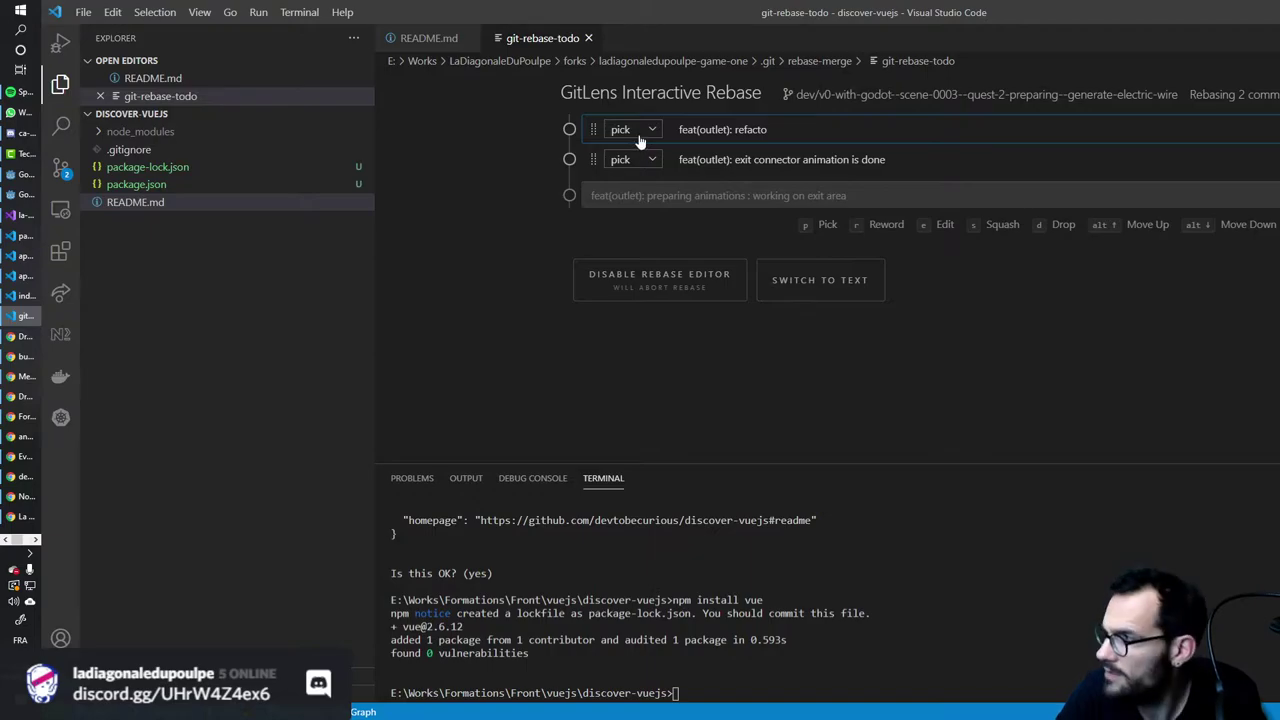
# Set the refacto commit to squash into the exit connector commit and save the todo list.
pyautogui.click(636, 138)
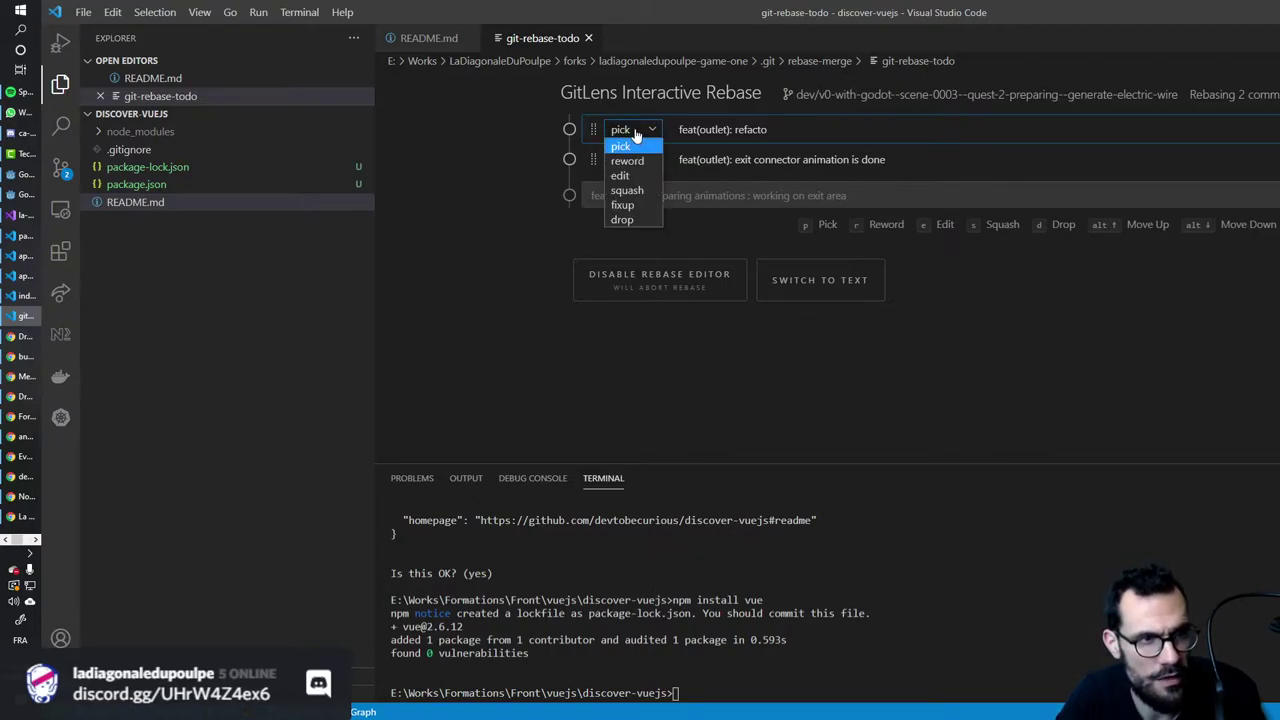
pyautogui.click(640, 160)
pyautogui.click(687, 235)
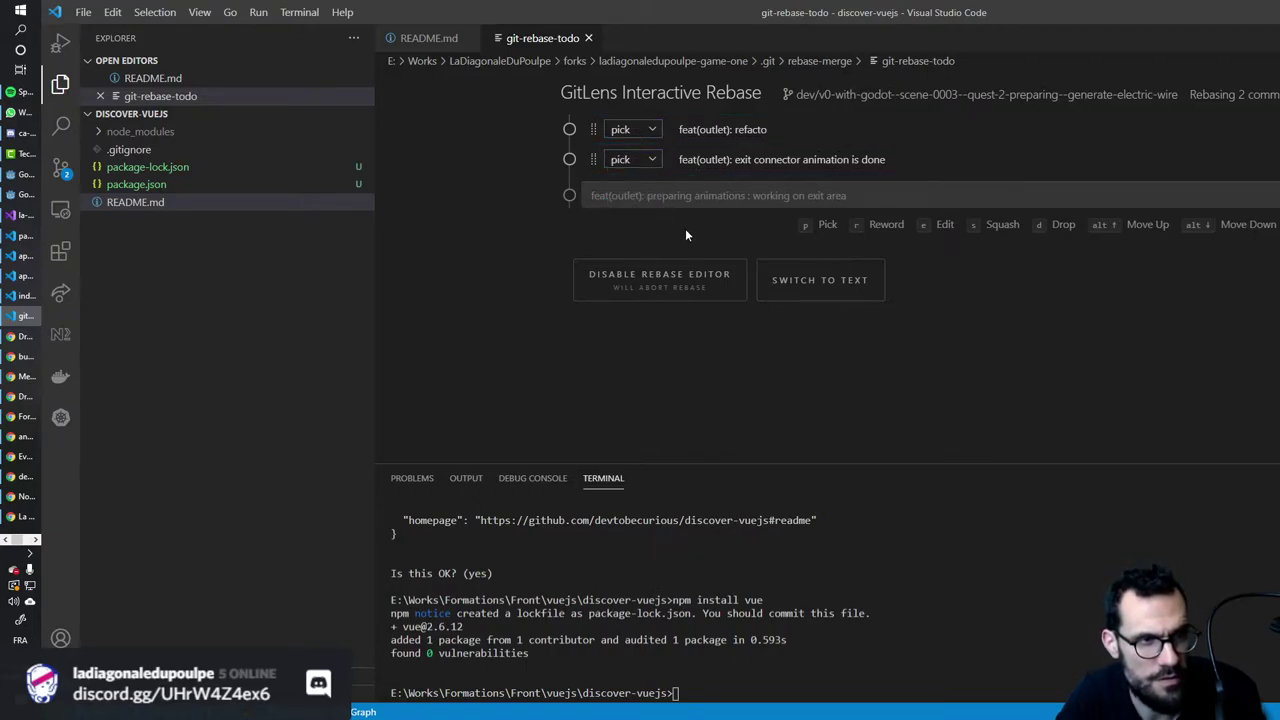
pyautogui.click(640, 130)
pyautogui.click(648, 191)
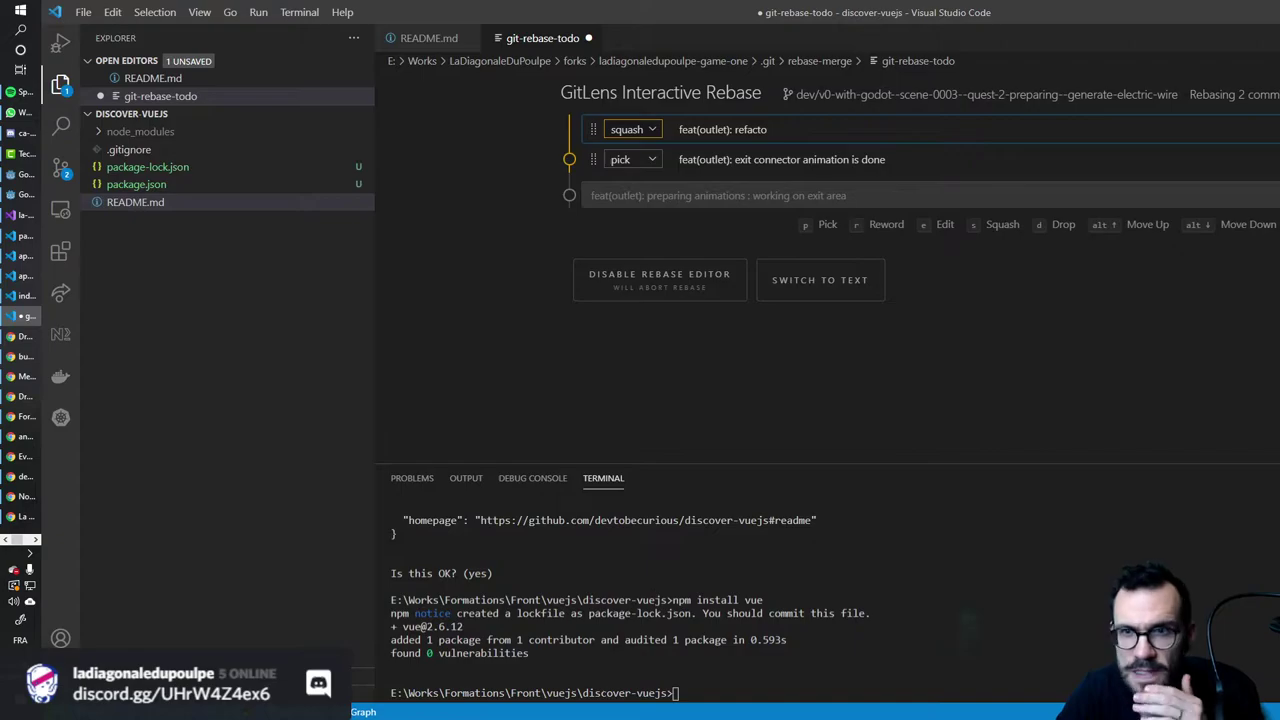
pyautogui.hotkey('ctrl', 's')
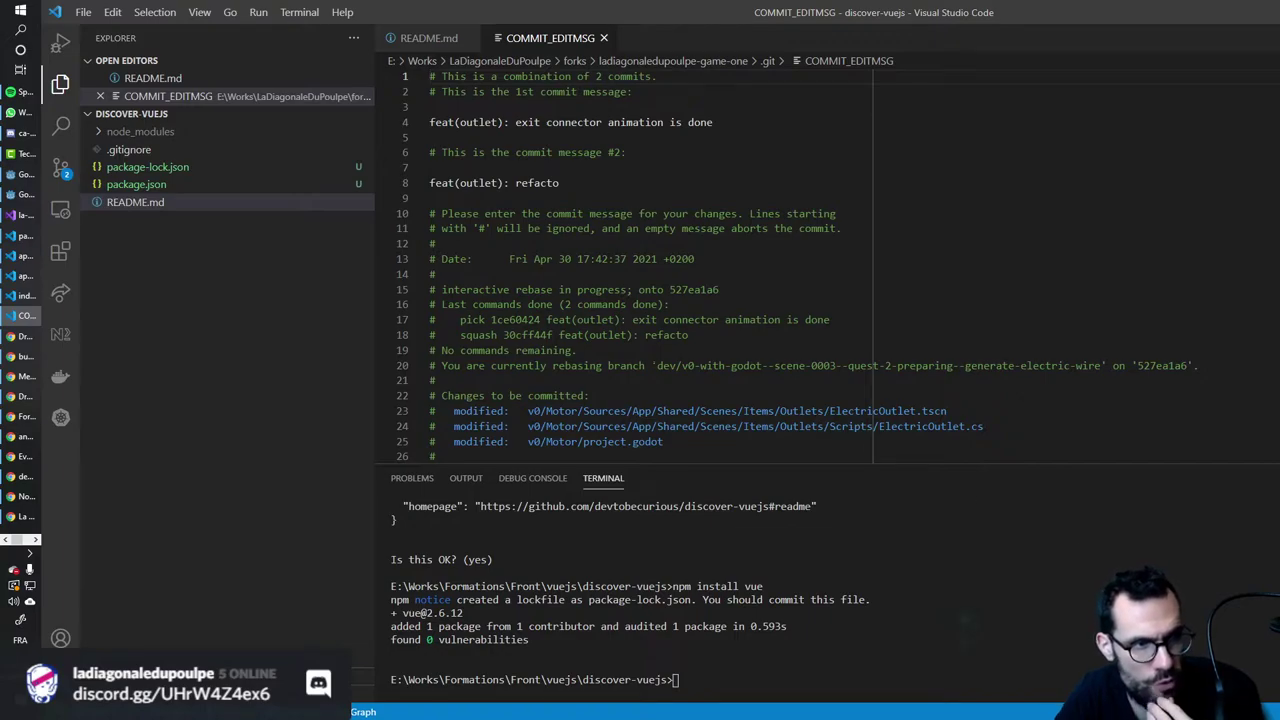
# Review the combined COMMIT_EDITMSG and close it so the squash completes.
pyautogui.scroll(-2, 657, 318)
pyautogui.moveTo(663, 361); pyautogui.dragTo(474, 315)
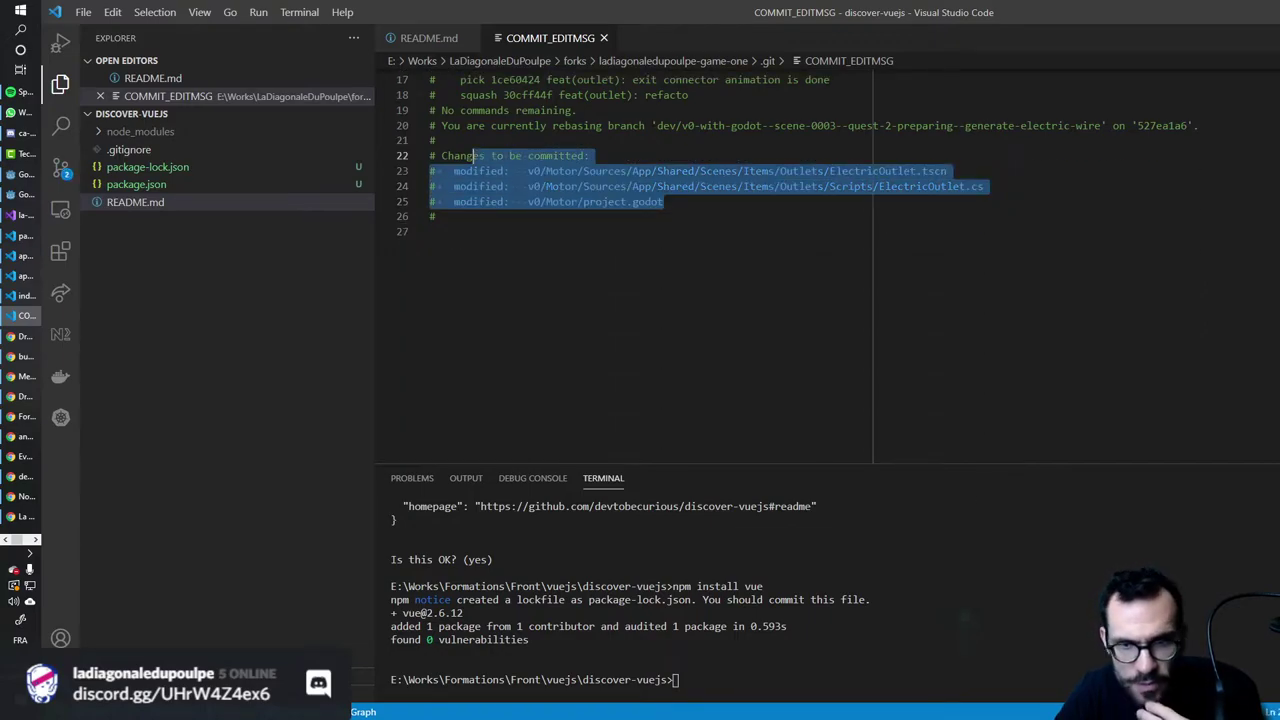
pyautogui.click(603, 38)
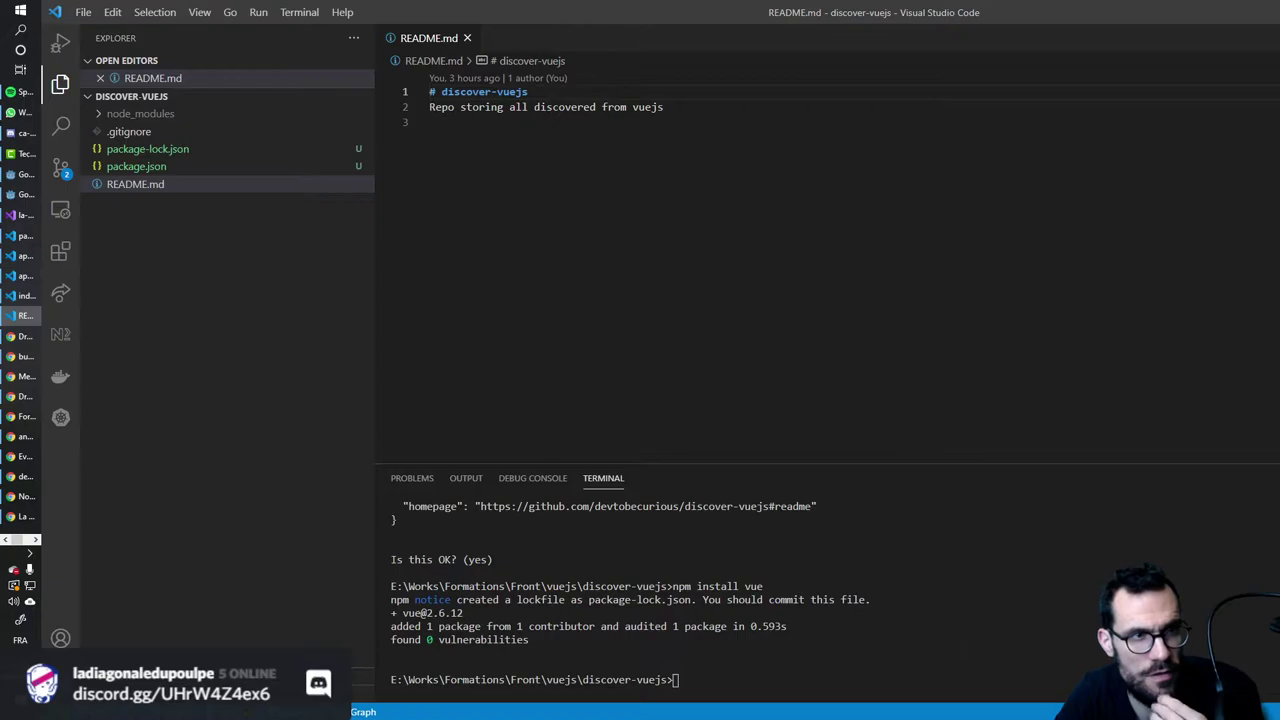
# Close the README and run git log and the dated commit-graph alias in Git Bash.
pyautogui.middleClick(401, 38)
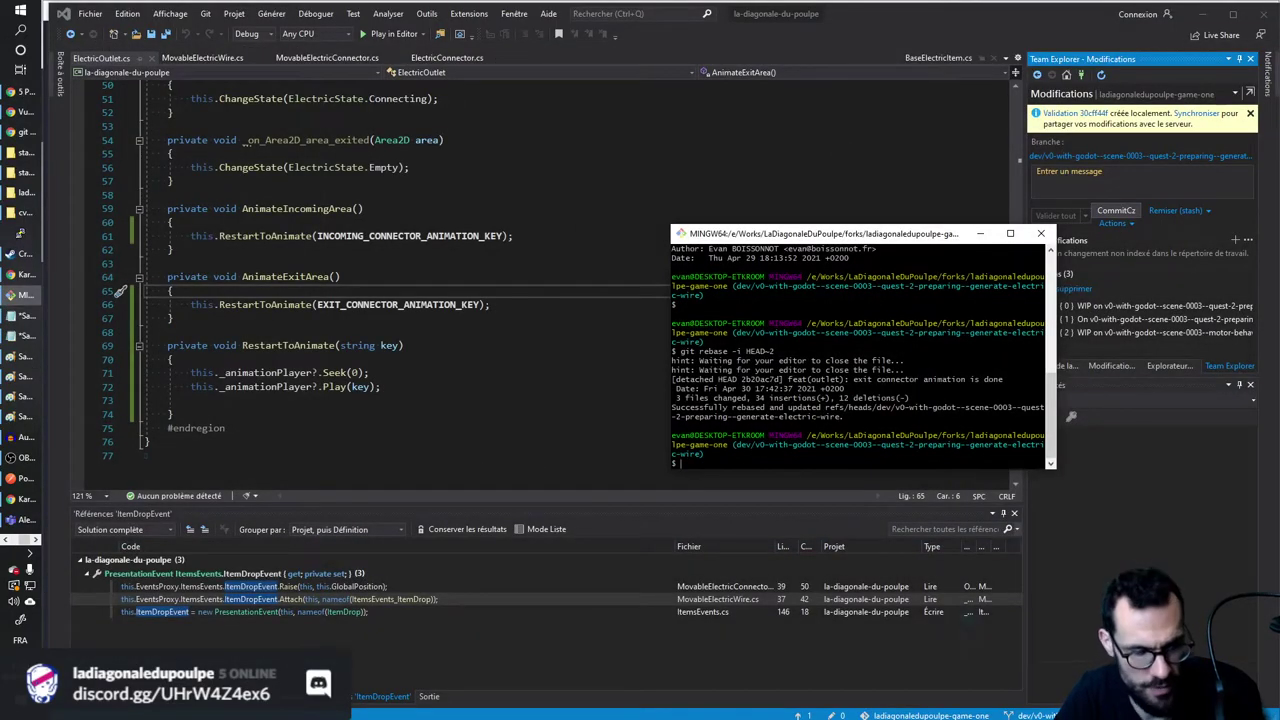
pyautogui.write('it log')
pyautogui.press('Return')
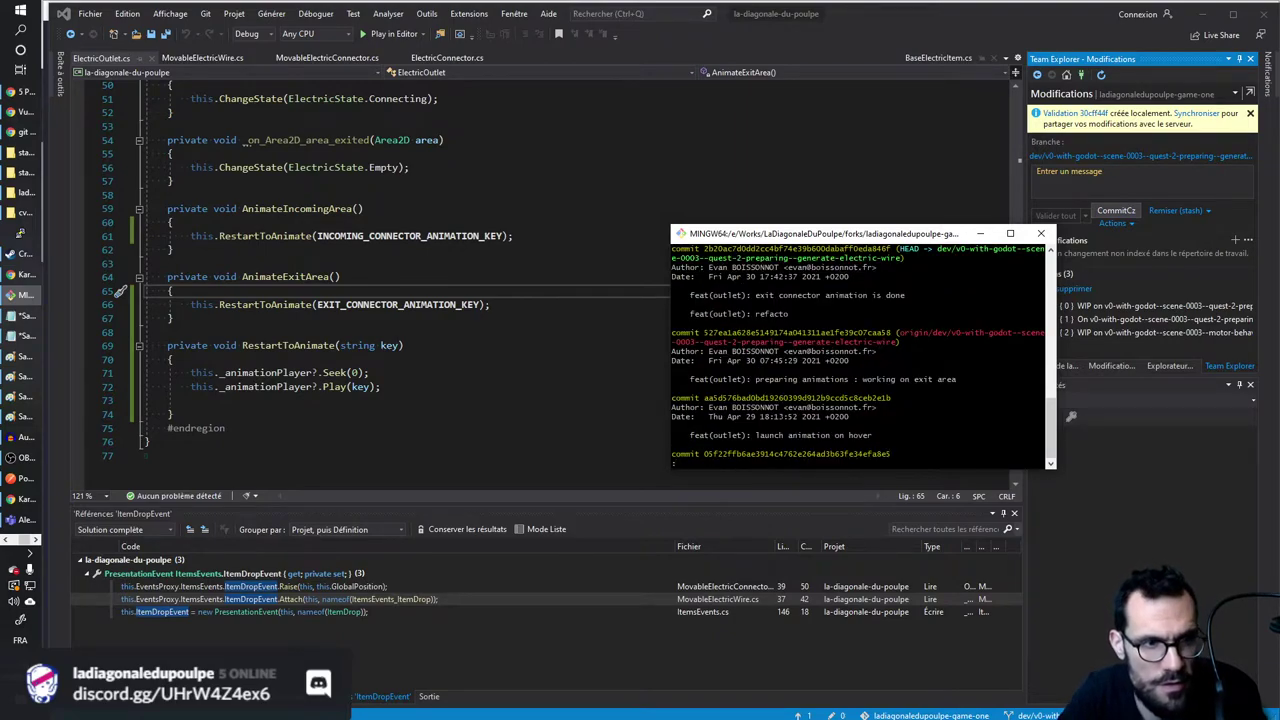
pyautogui.write('q')
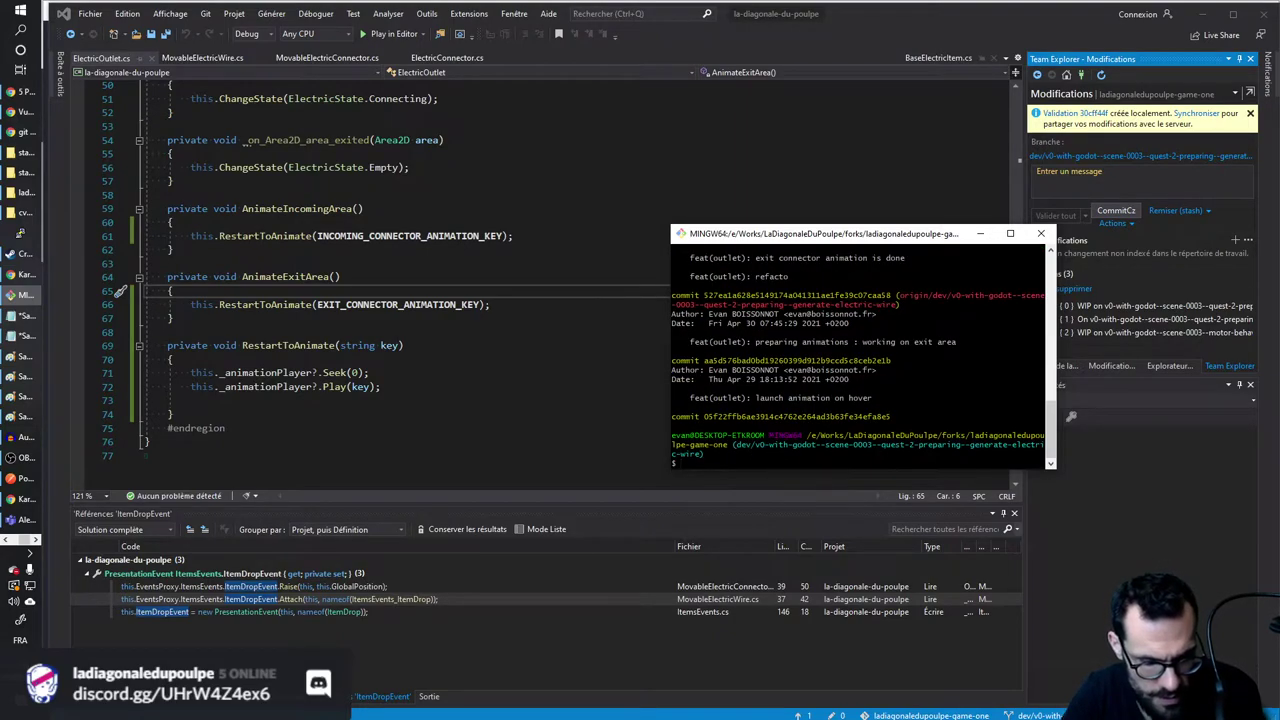
pyautogui.write('lg')
pyautogui.press('Return')
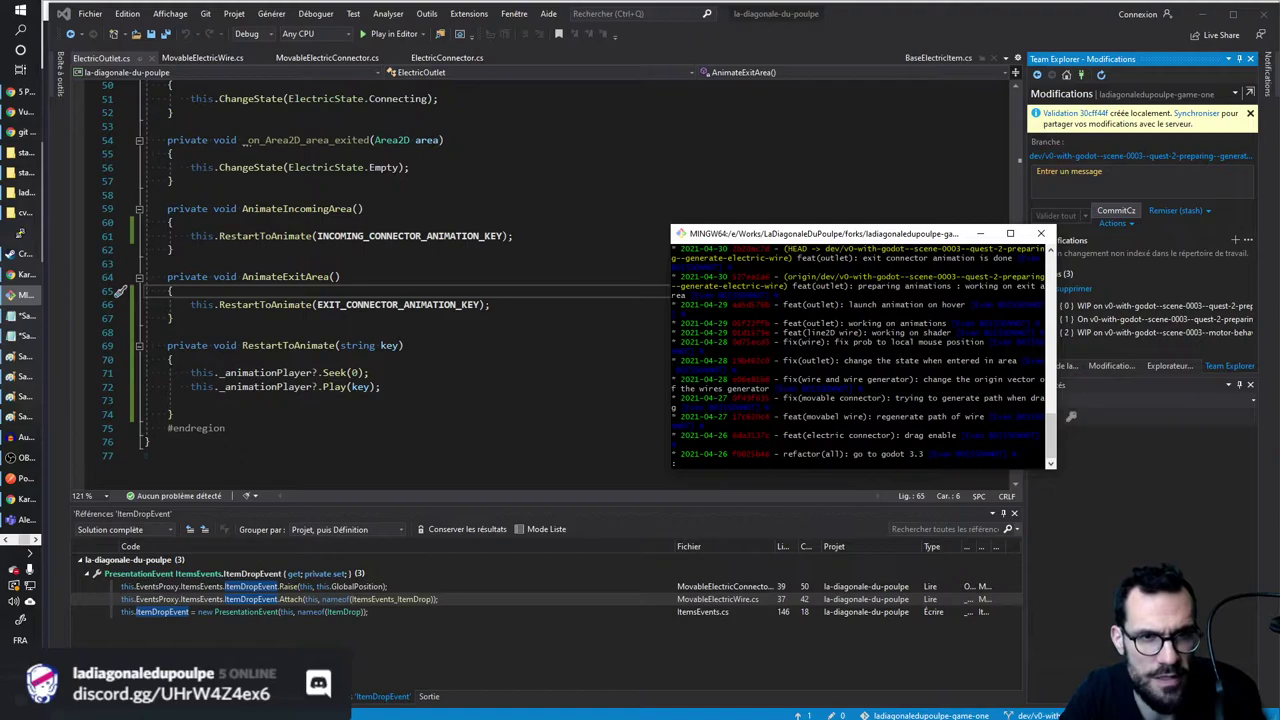
# Widen the Git Bash window, scroll through the log, and quit the pager.
pyautogui.moveTo(1055, 318); pyautogui.dragTo(1279, 318)
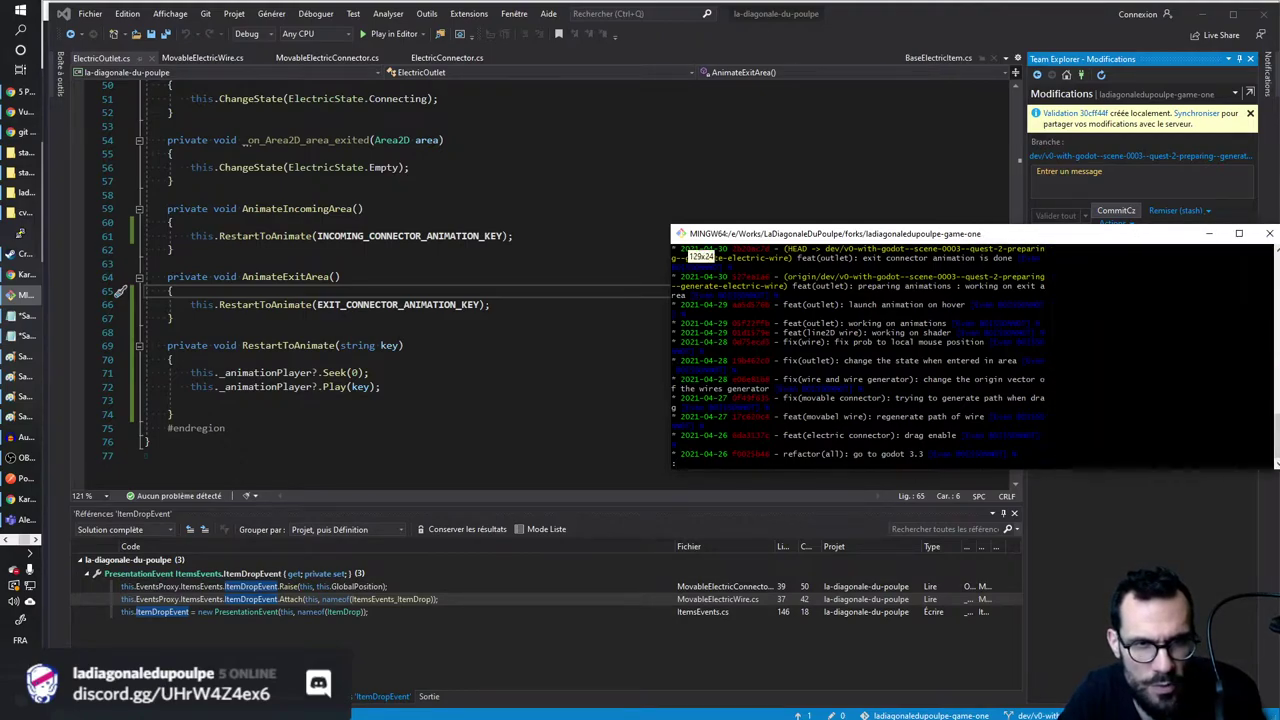
pyautogui.scroll(2, 975, 356)
pyautogui.scroll(1, 975, 356)
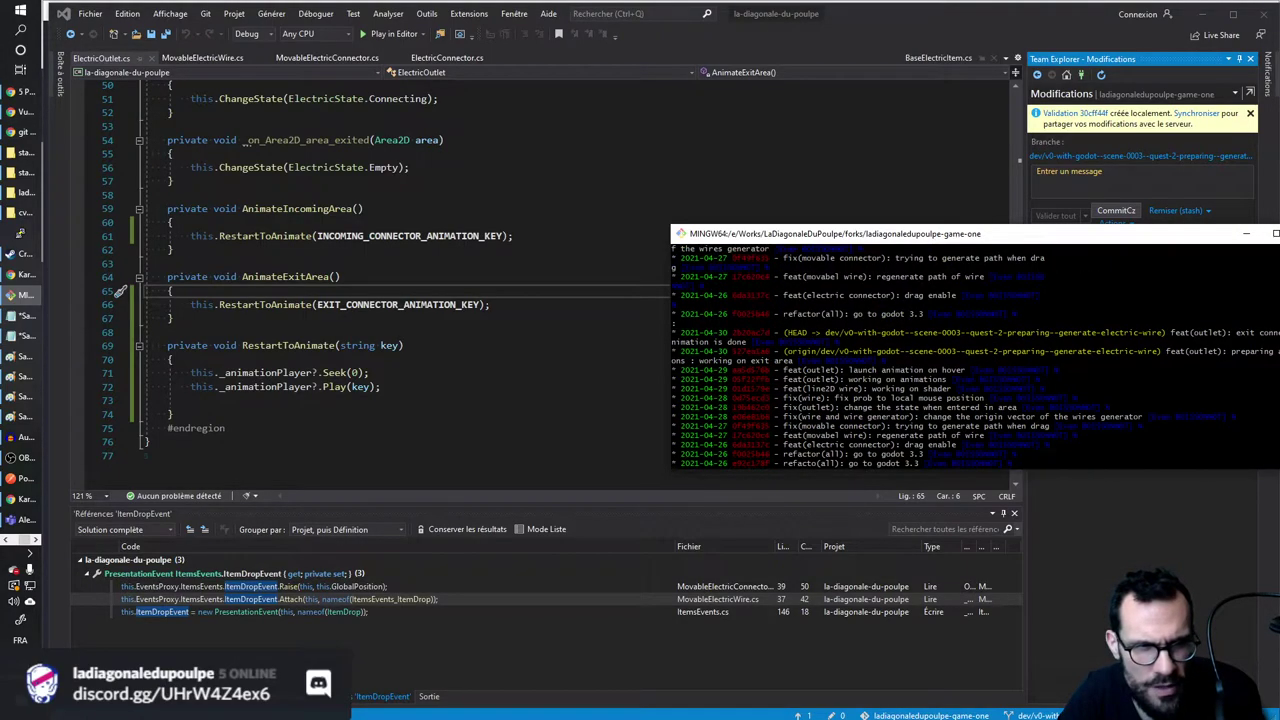
pyautogui.scroll(1, 975, 356)
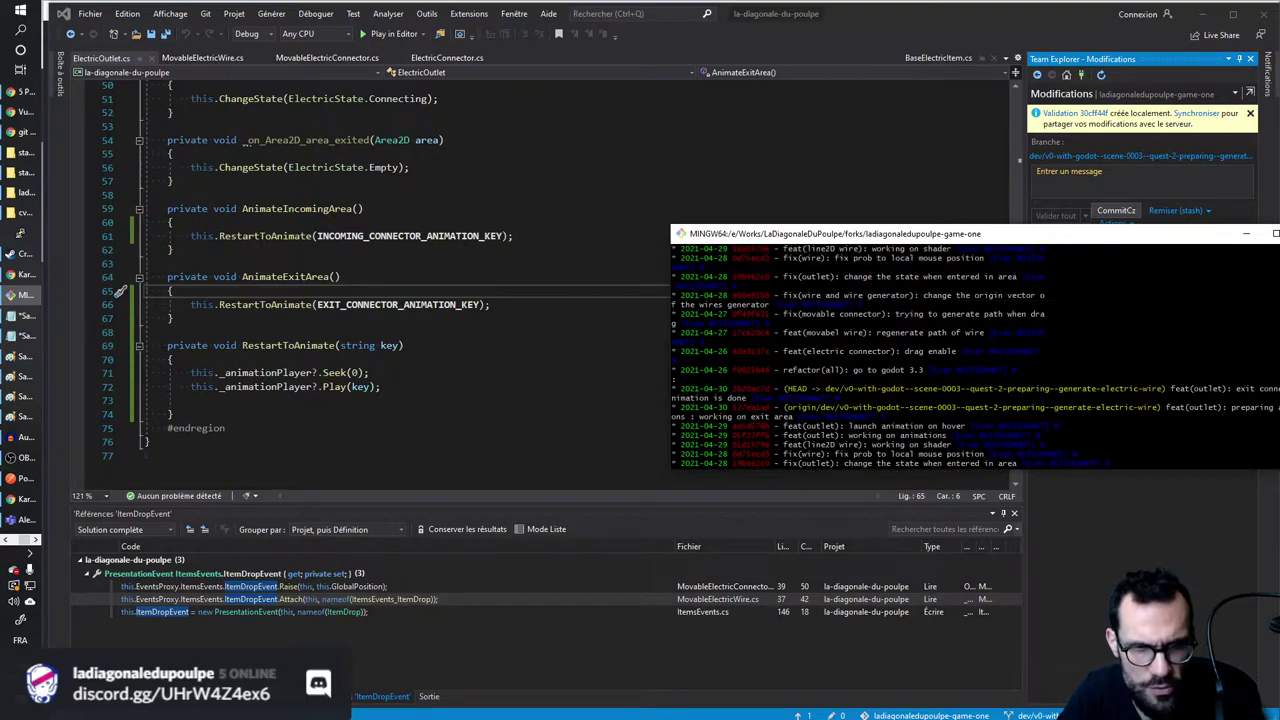
pyautogui.scroll(-3, 975, 356)
pyautogui.scroll(-2, 975, 356)
pyautogui.press('q')
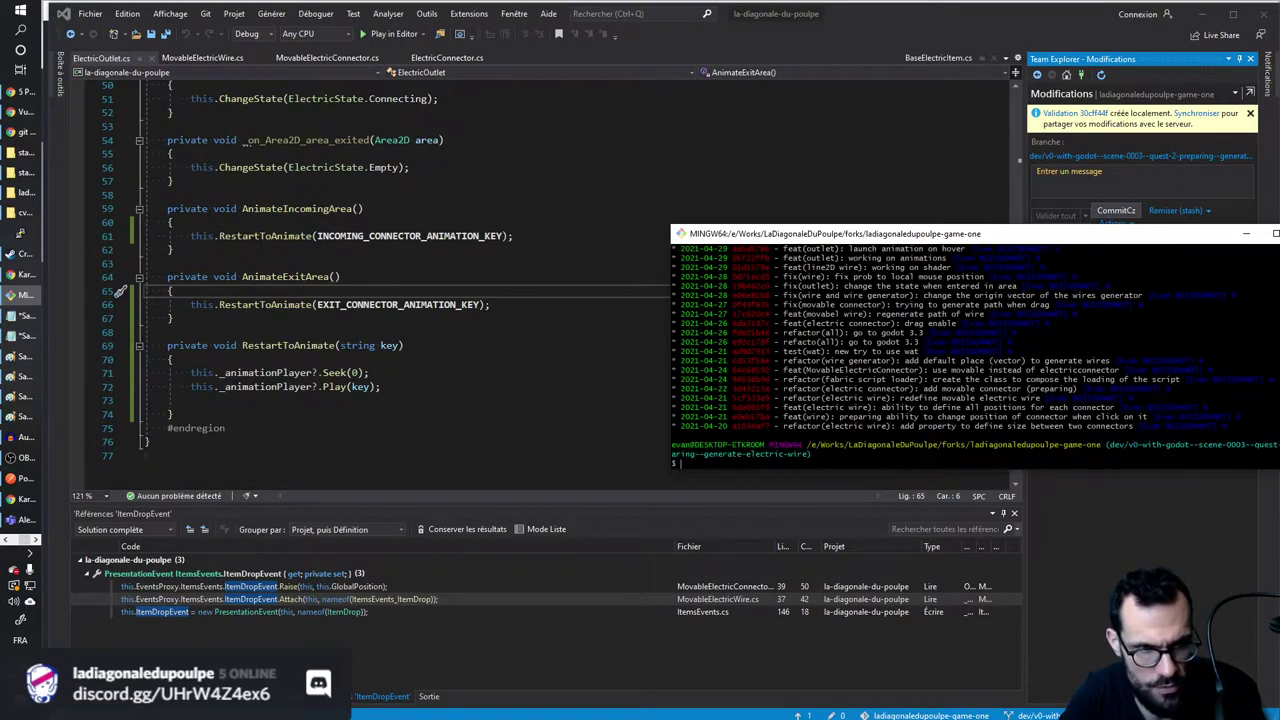
pyautogui.write('clear')
# Re-list the commit graph and select the squashed HEAD commit message.
pyautogui.press('Return')
pyautogui.write('git ll')
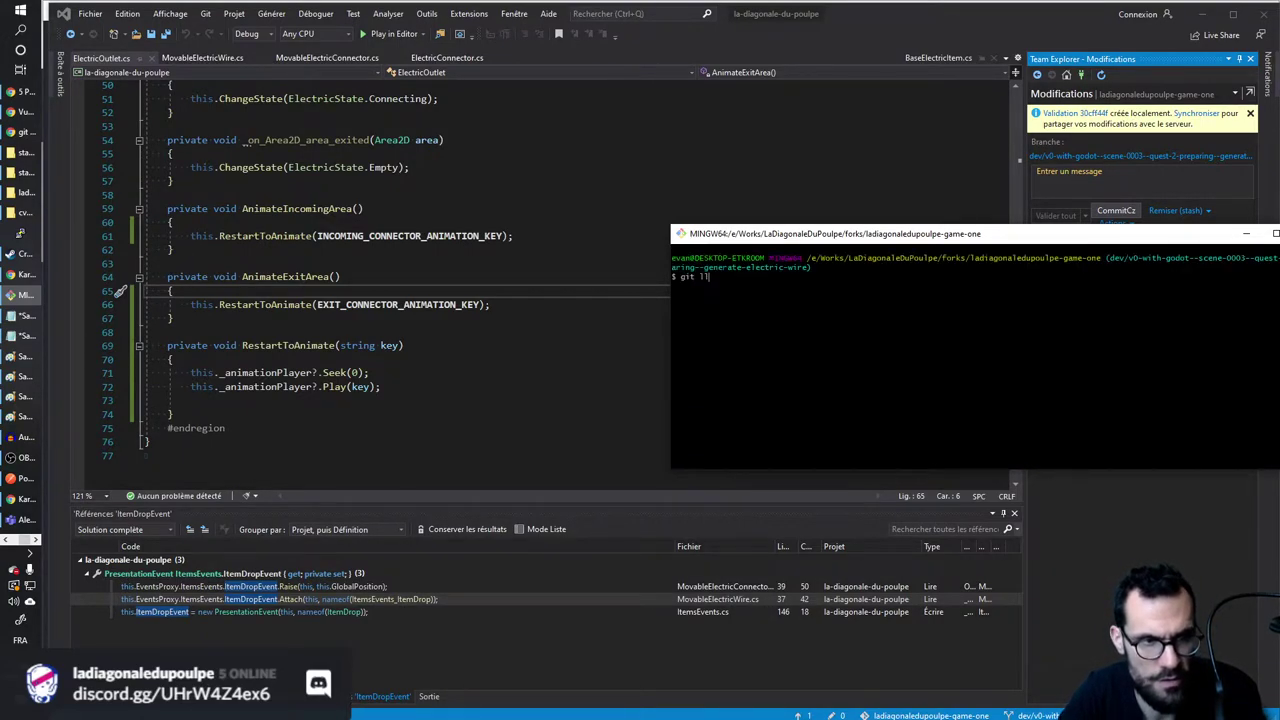
pyautogui.press('Return')
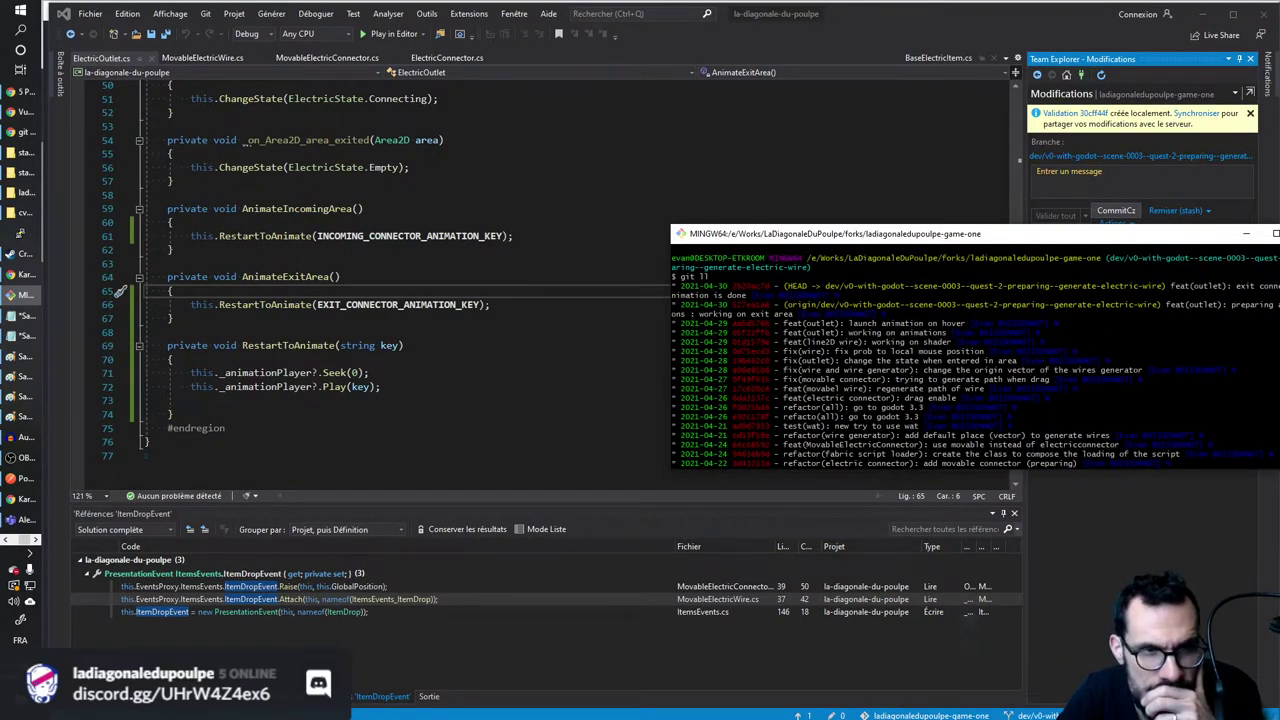
pyautogui.moveTo(838, 293); pyautogui.dragTo(1016, 293)
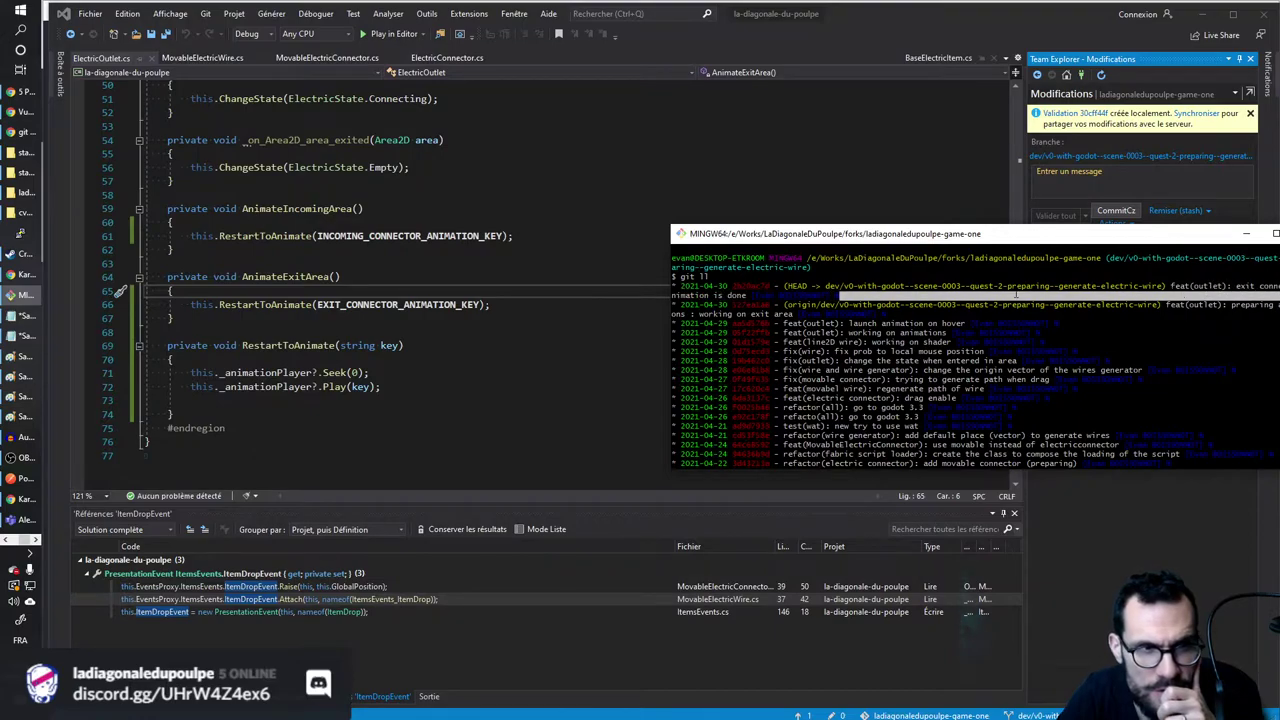
pyautogui.click(1163, 286)
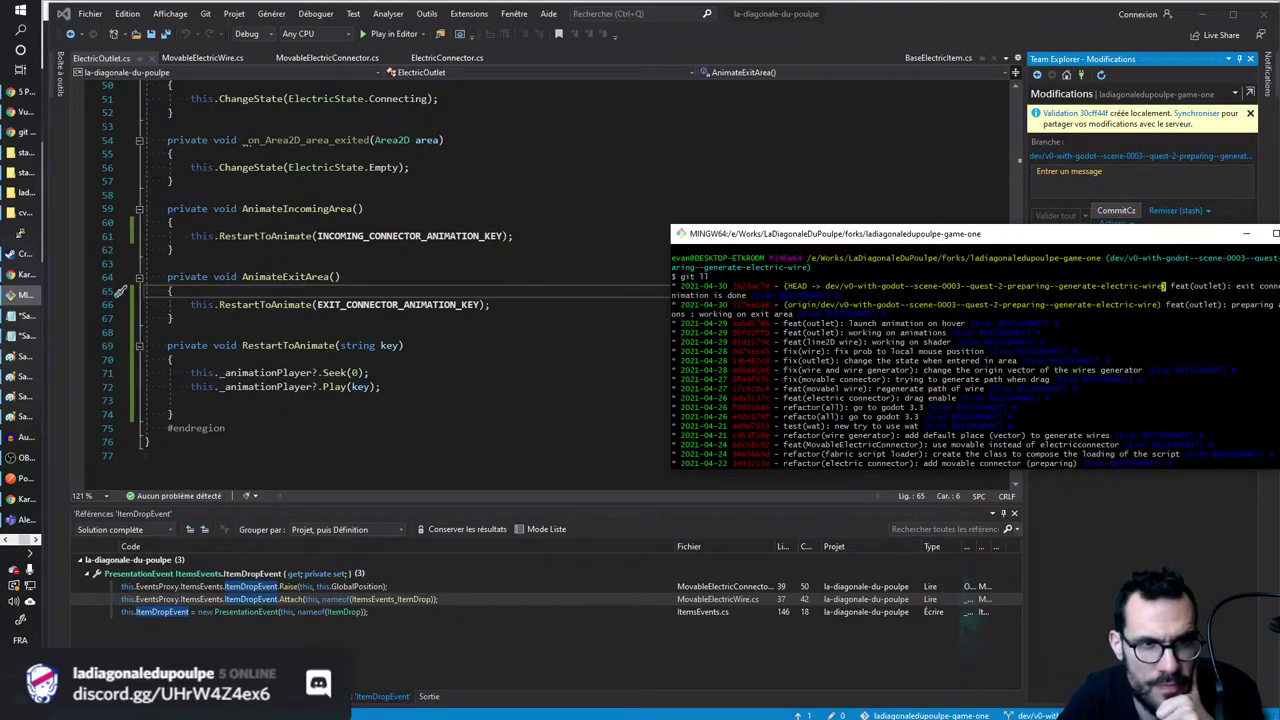
pyautogui.moveTo(838, 295); pyautogui.dragTo(670, 295)
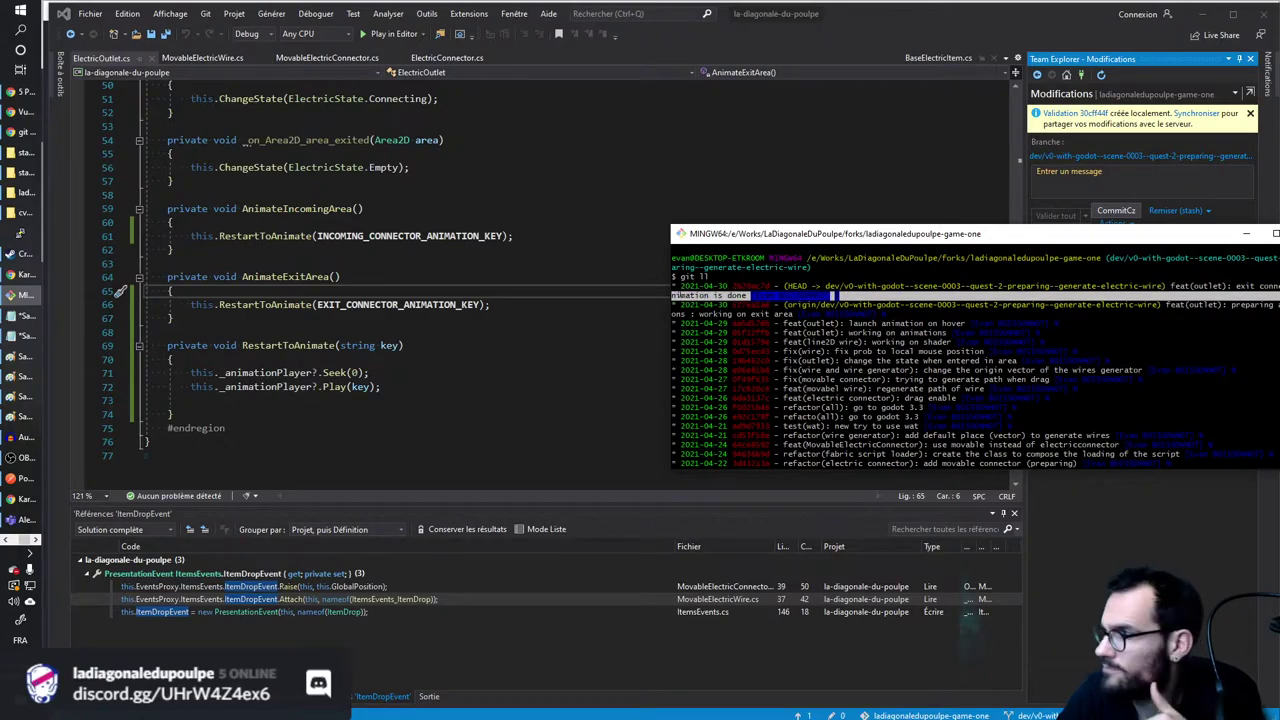
# Delete the empty line 73 after the Play call in RestartToAnimate and save.
pyautogui.click(580, 304)
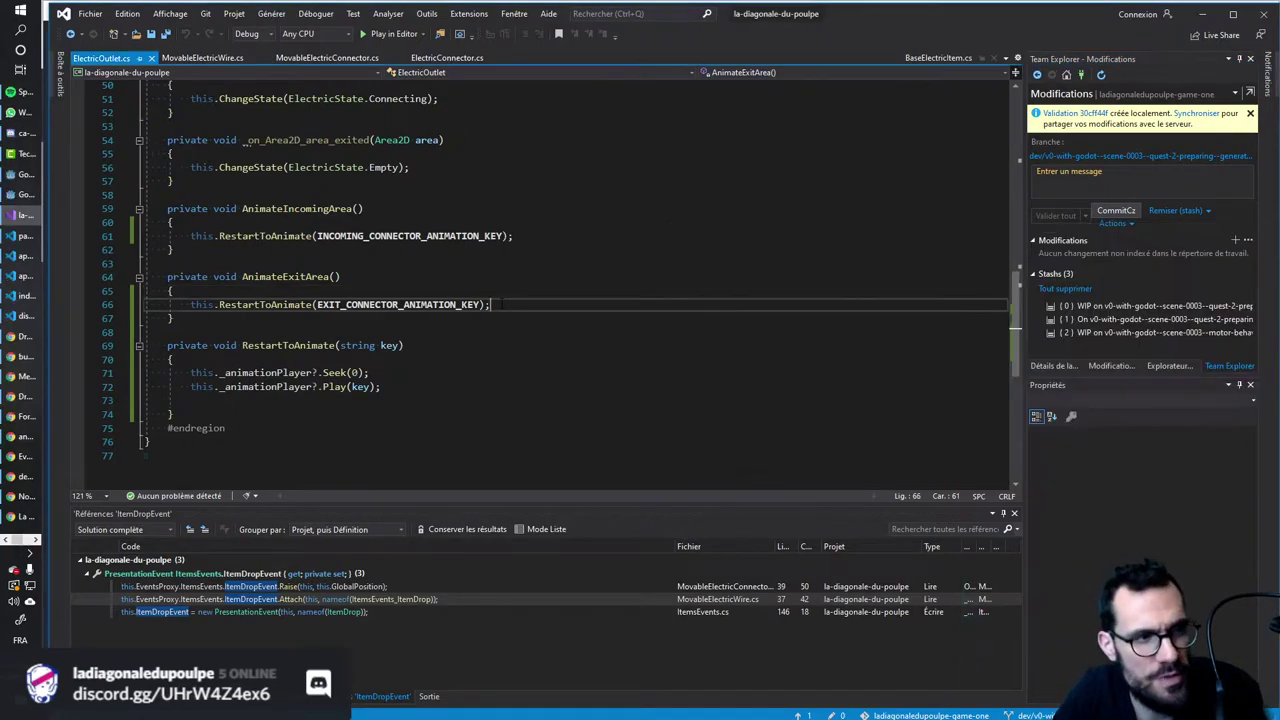
pyautogui.click(268, 412)
pyautogui.press('Up')
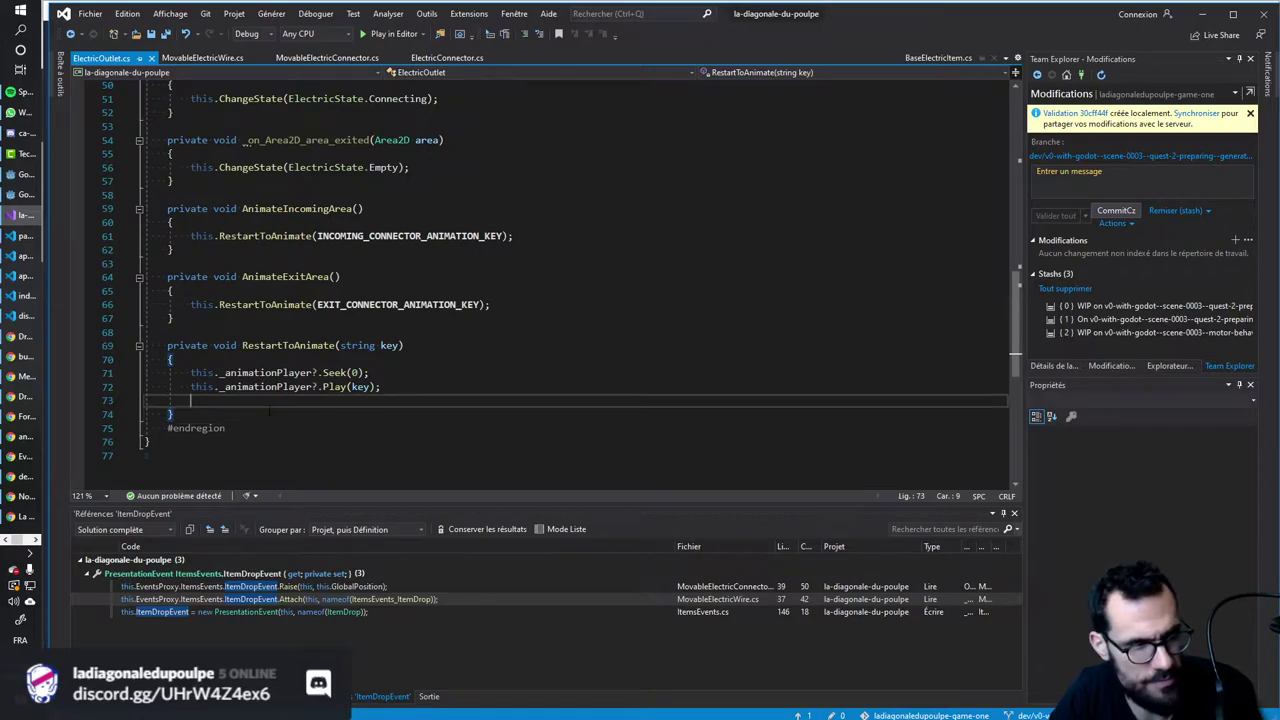
pyautogui.press('BackSpace')
pyautogui.press('BackSpace')
pyautogui.hotkey('ctrl', 's')
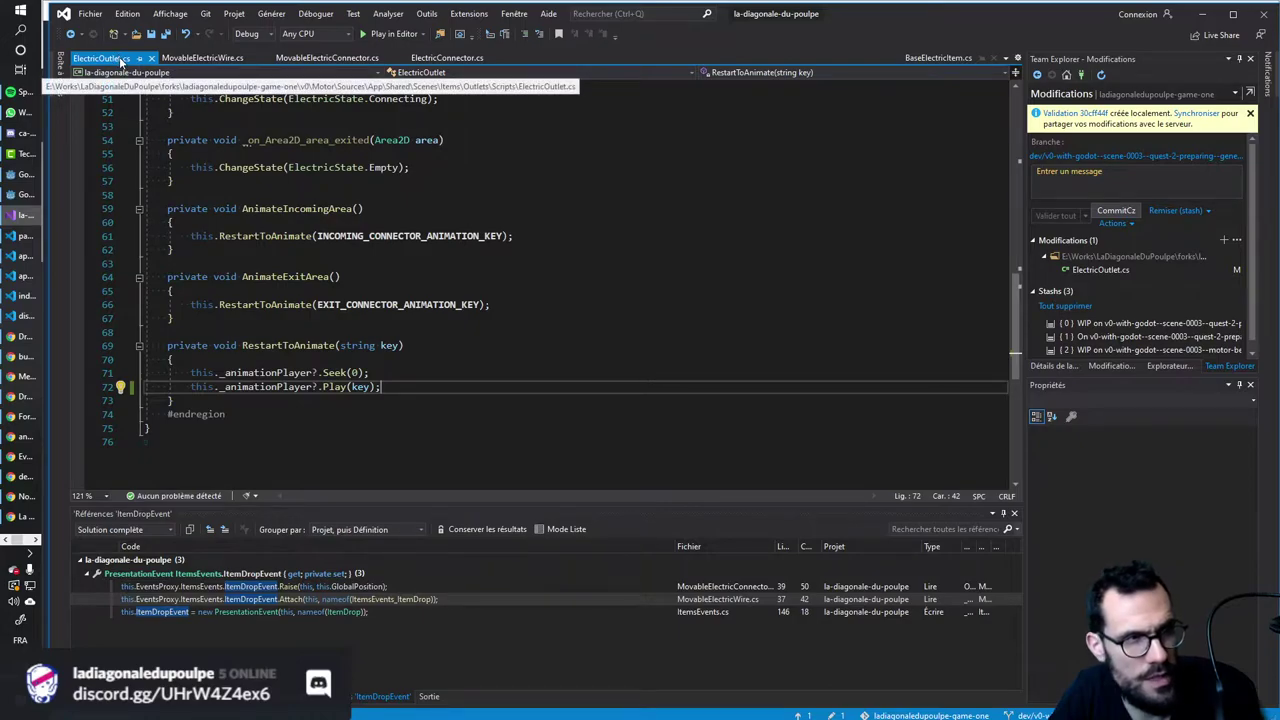
# Close ElectricOutlet.cs, look at ElectricConnector.cs, and switch to Godot.
pyautogui.click(140, 58)
pyautogui.click(266, 230)
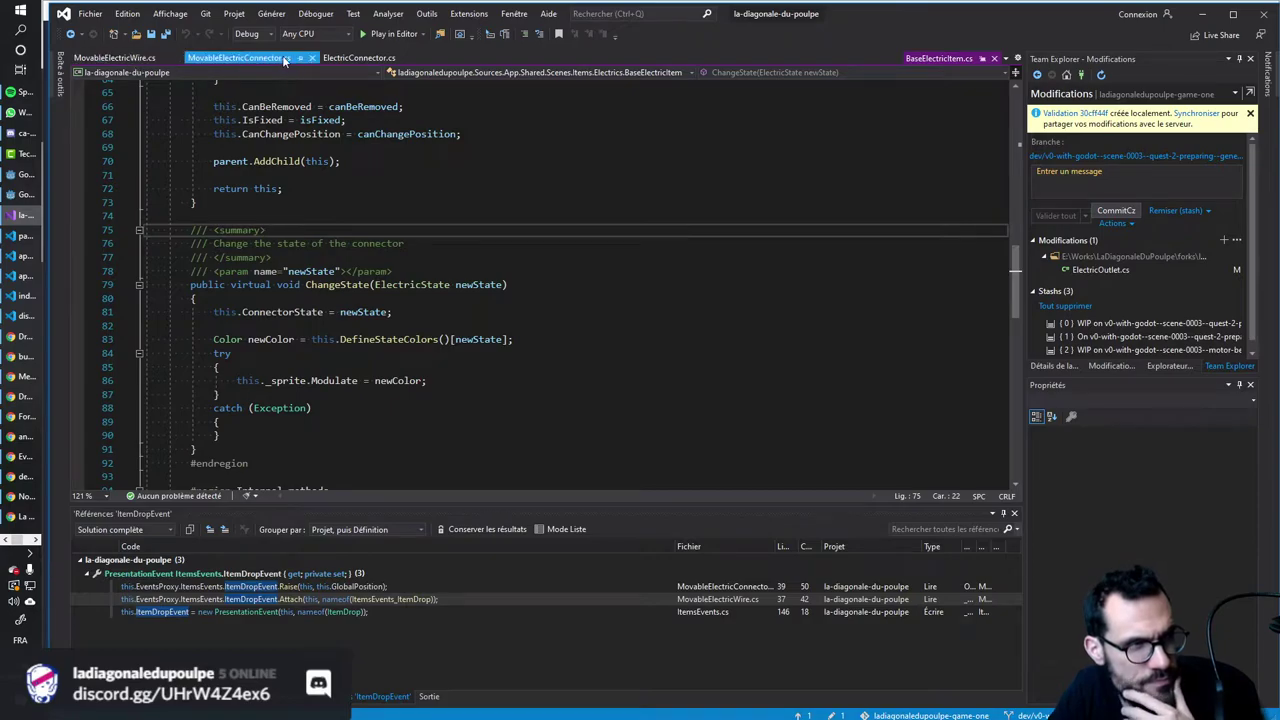
pyautogui.click(350, 58)
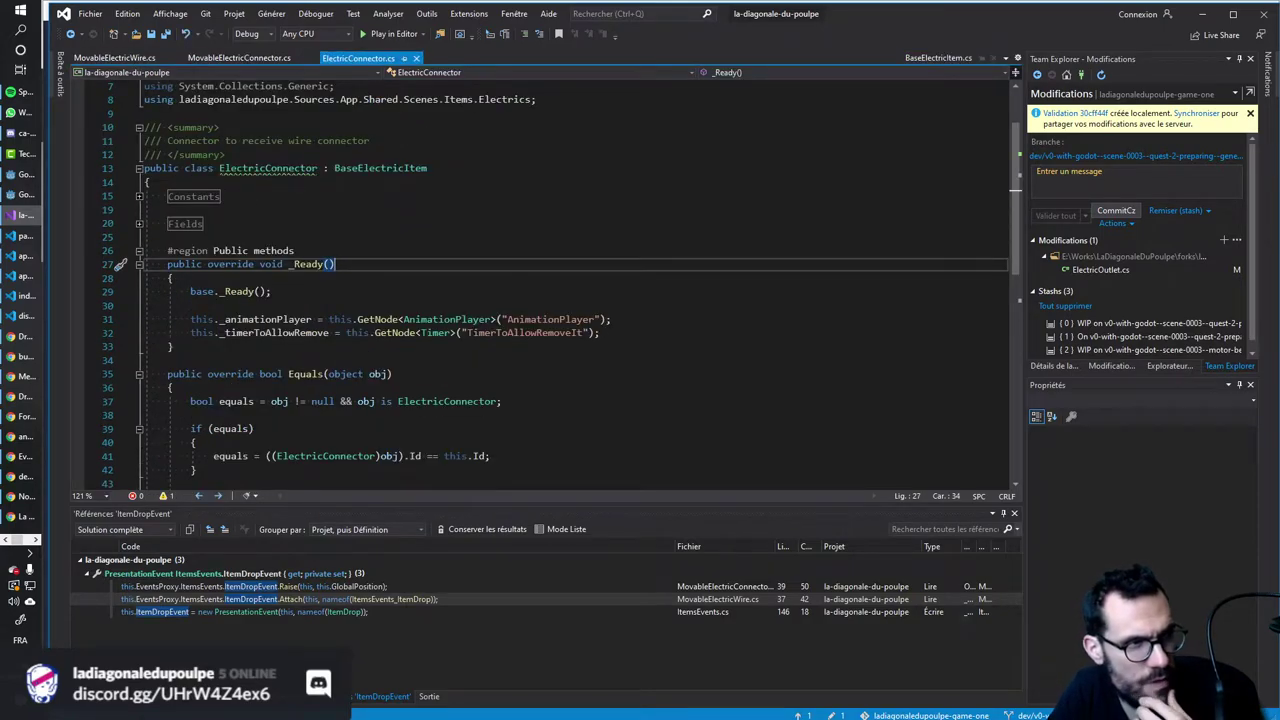
pyautogui.click(20, 194)
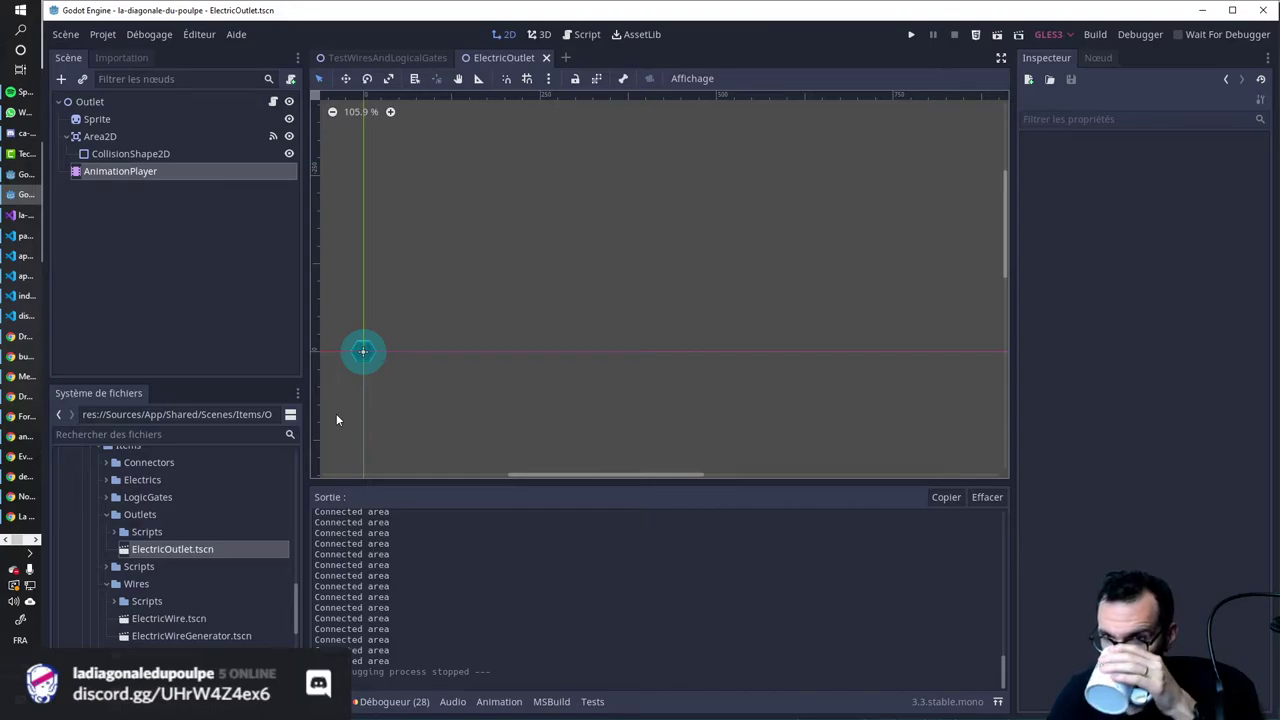
# Select the Area2D node and review its Inspector properties, briefly expanding Audio Bus.
pyautogui.click(116, 137)
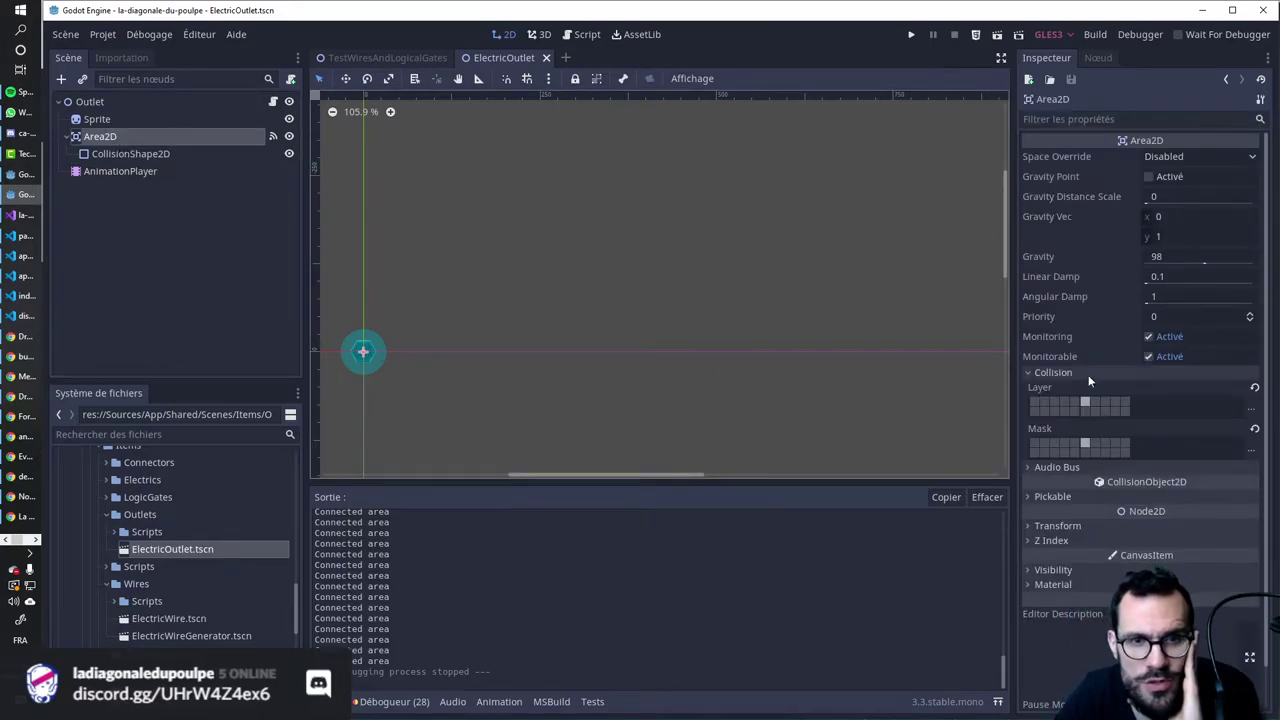
pyautogui.click(1027, 466)
pyautogui.click(1027, 466)
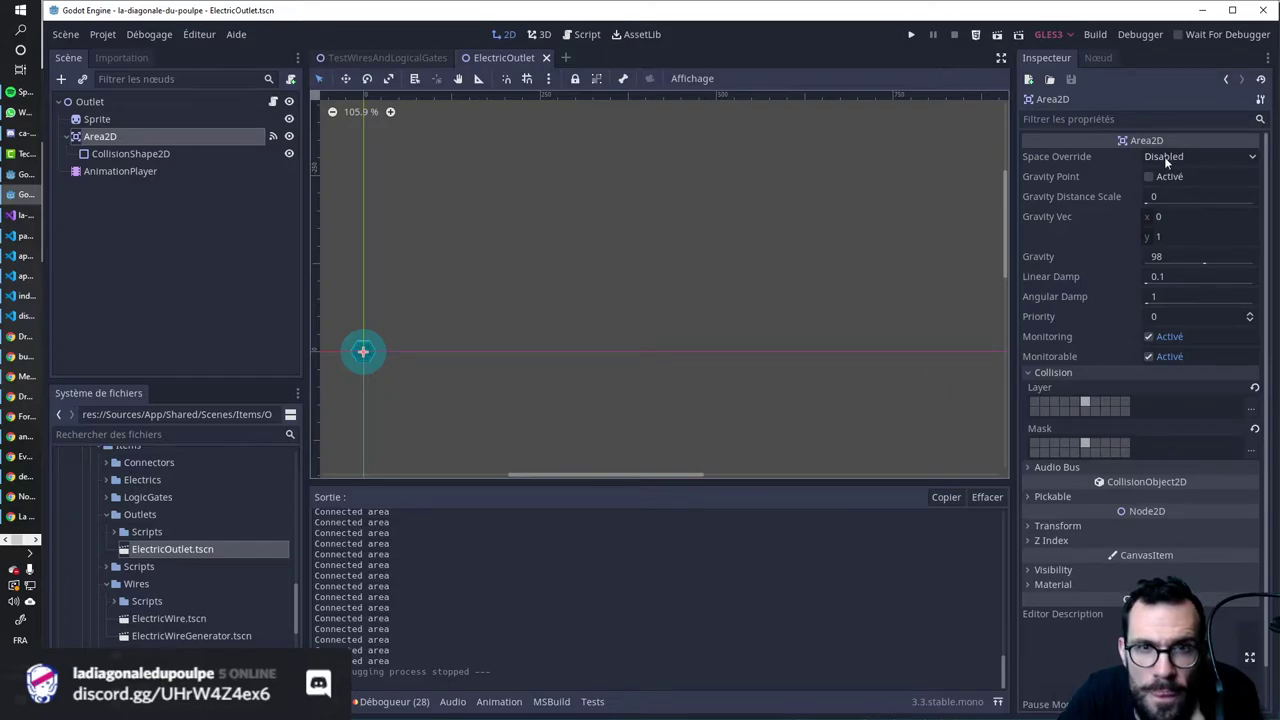
# Connect Area2D's input_event signal to _on_Area2D_input_event on the Outlet script.
pyautogui.click(1099, 59)
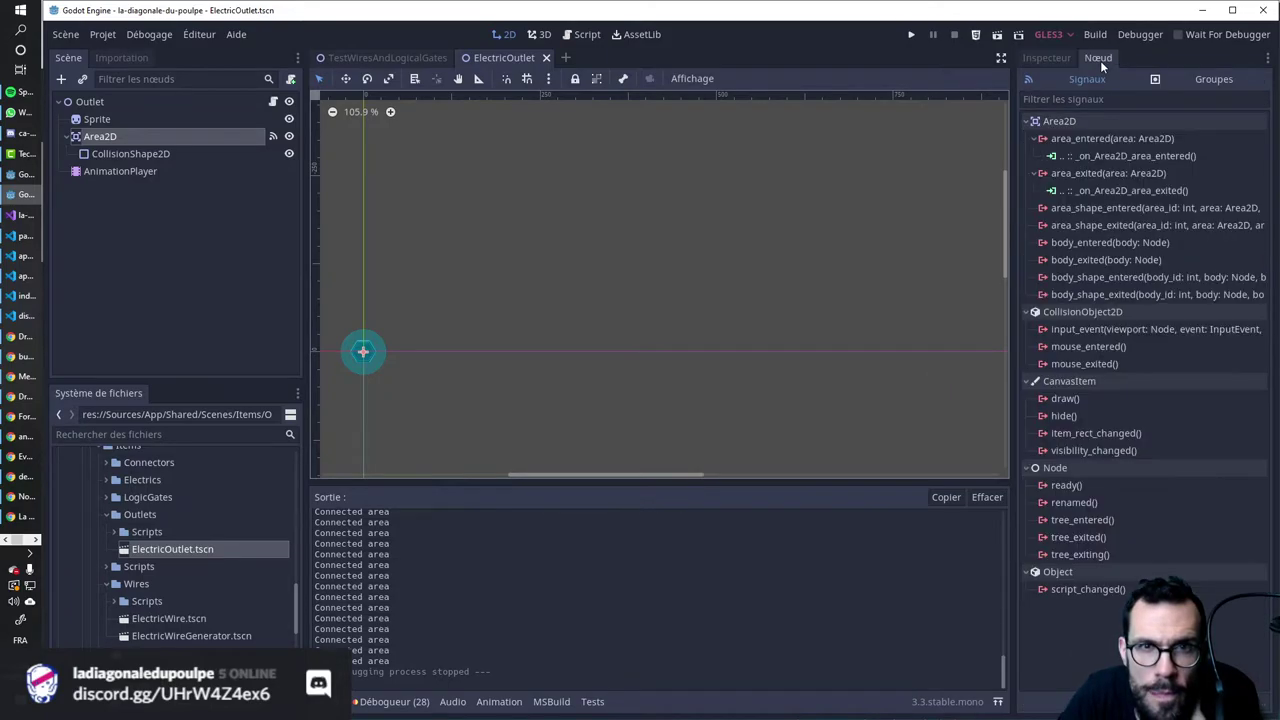
pyautogui.moveTo(1138, 264)
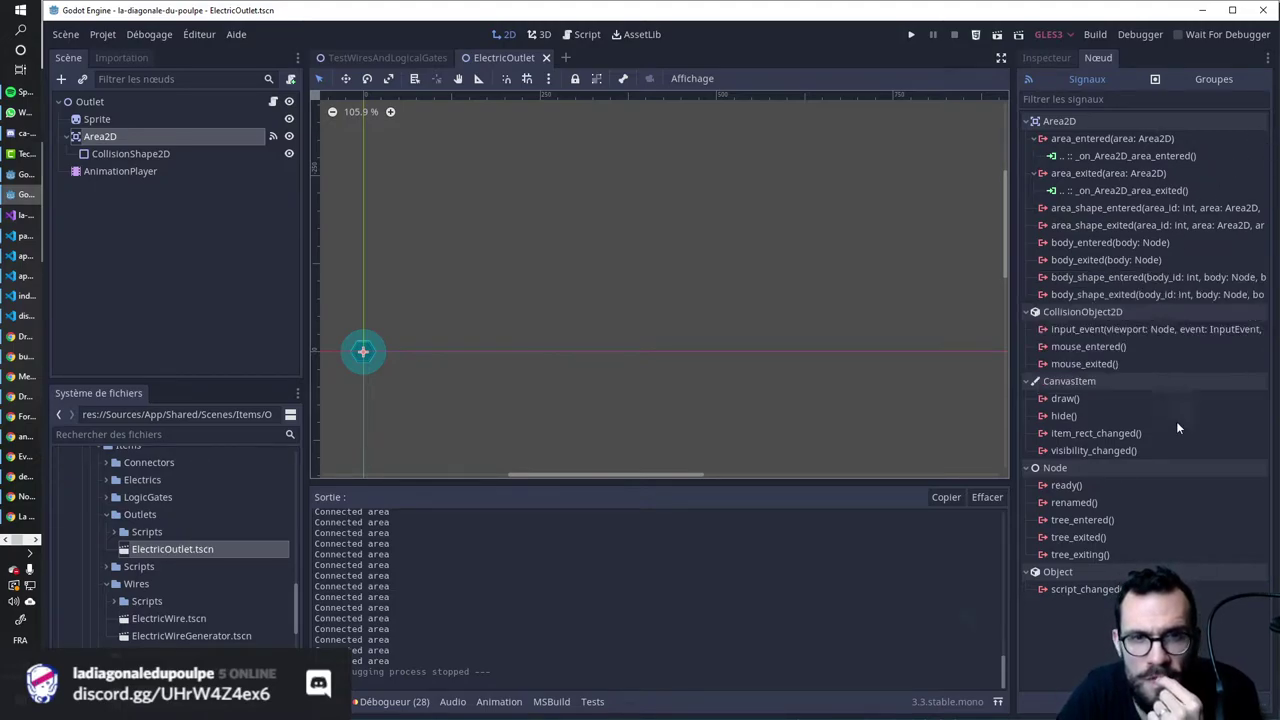
pyautogui.moveTo(1230, 525)
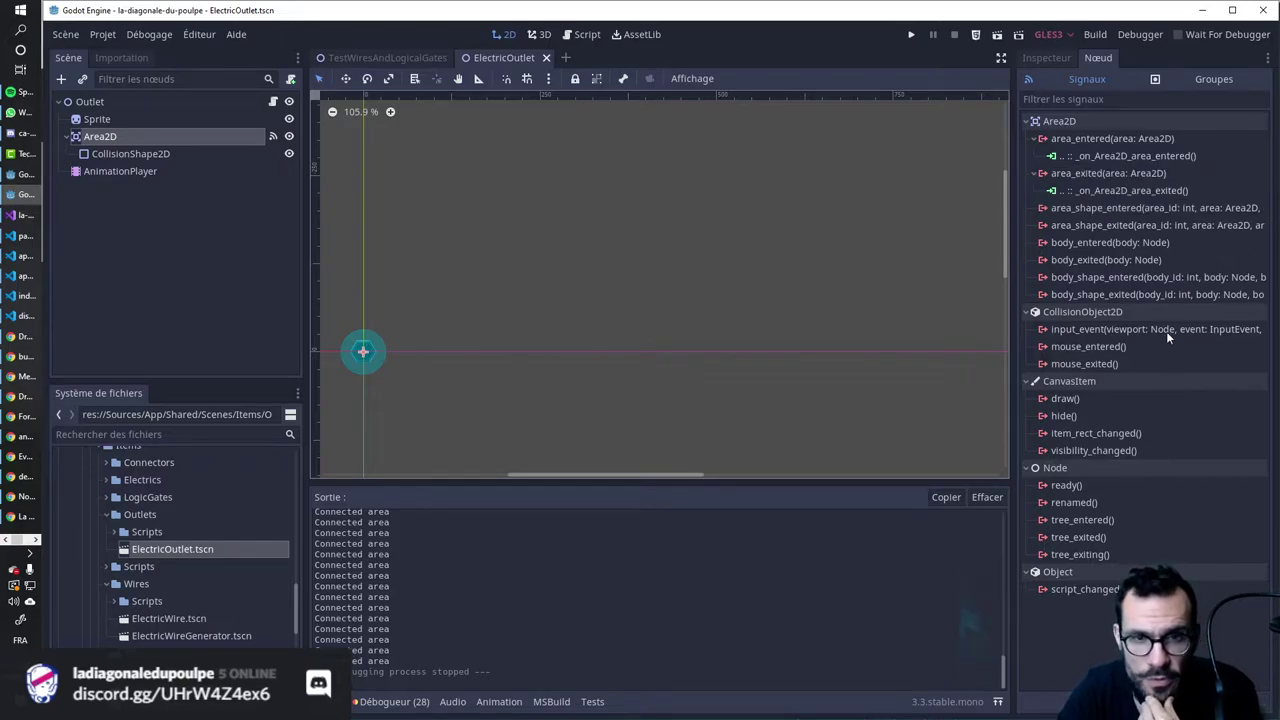
pyautogui.doubleClick(1166, 331)
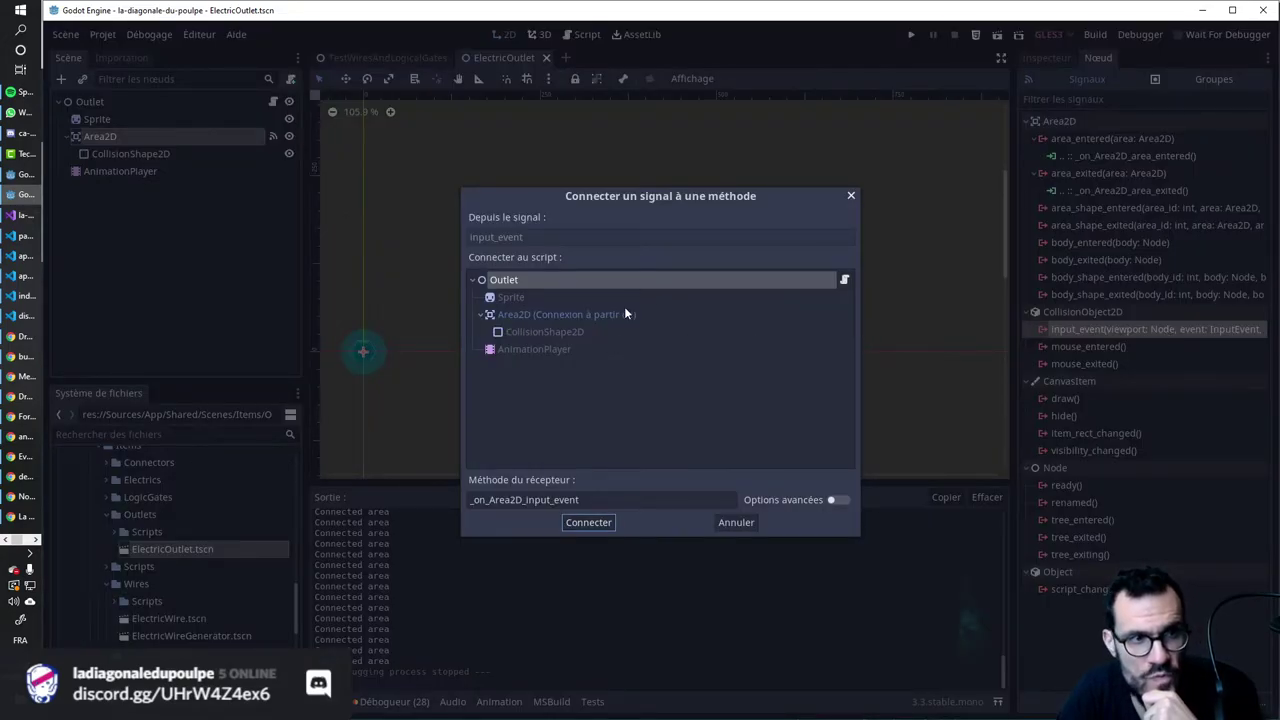
pyautogui.moveTo(580, 499); pyautogui.dragTo(470, 499)
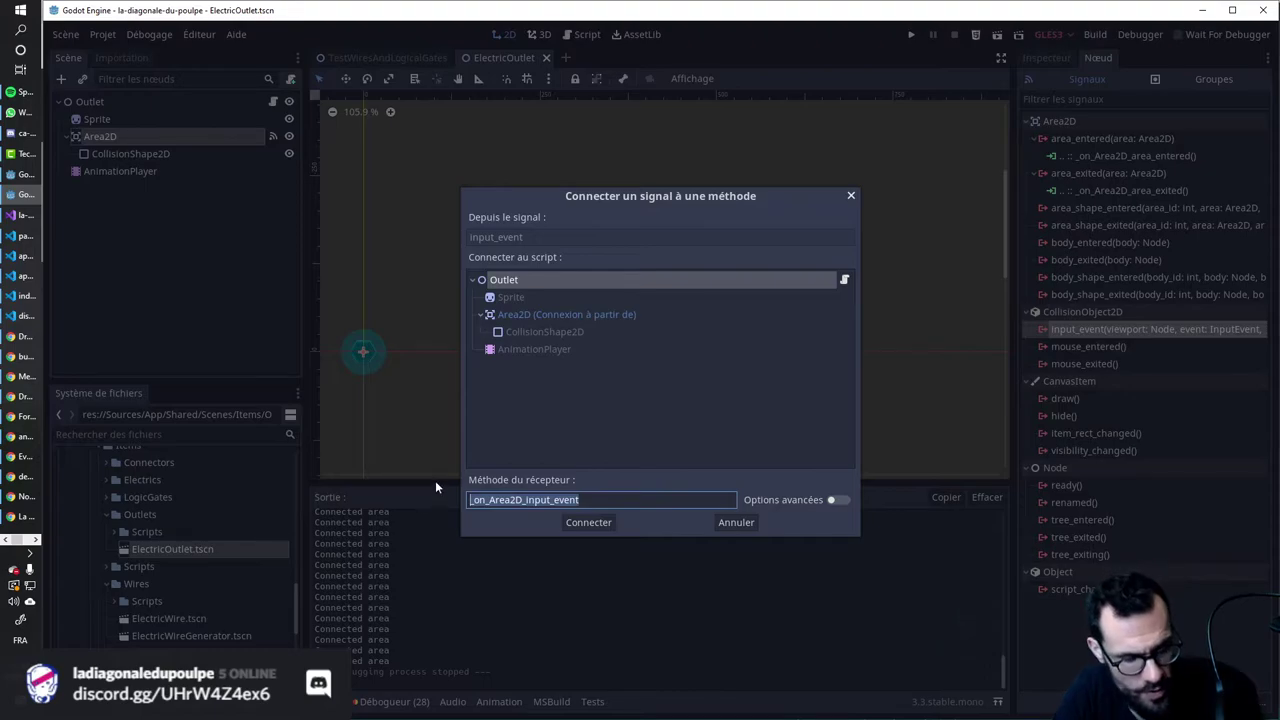
pyautogui.click(584, 524)
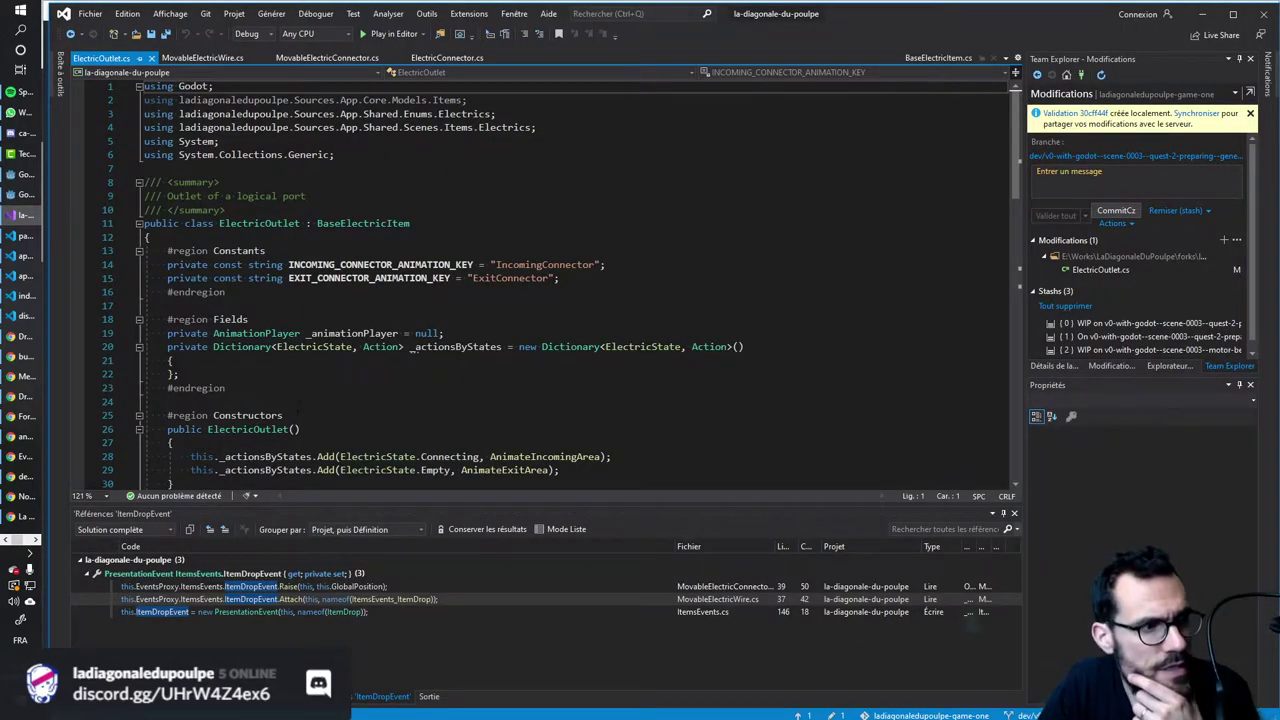
# Add an empty private void _on_Area2D_input_event method with braces, then view MovableElectricWire.cs.
pyautogui.scroll(-3, 570, 280)
pyautogui.scroll(-3, 570, 280)
pyautogui.scroll(-3, 570, 280)
pyautogui.click(340, 360)
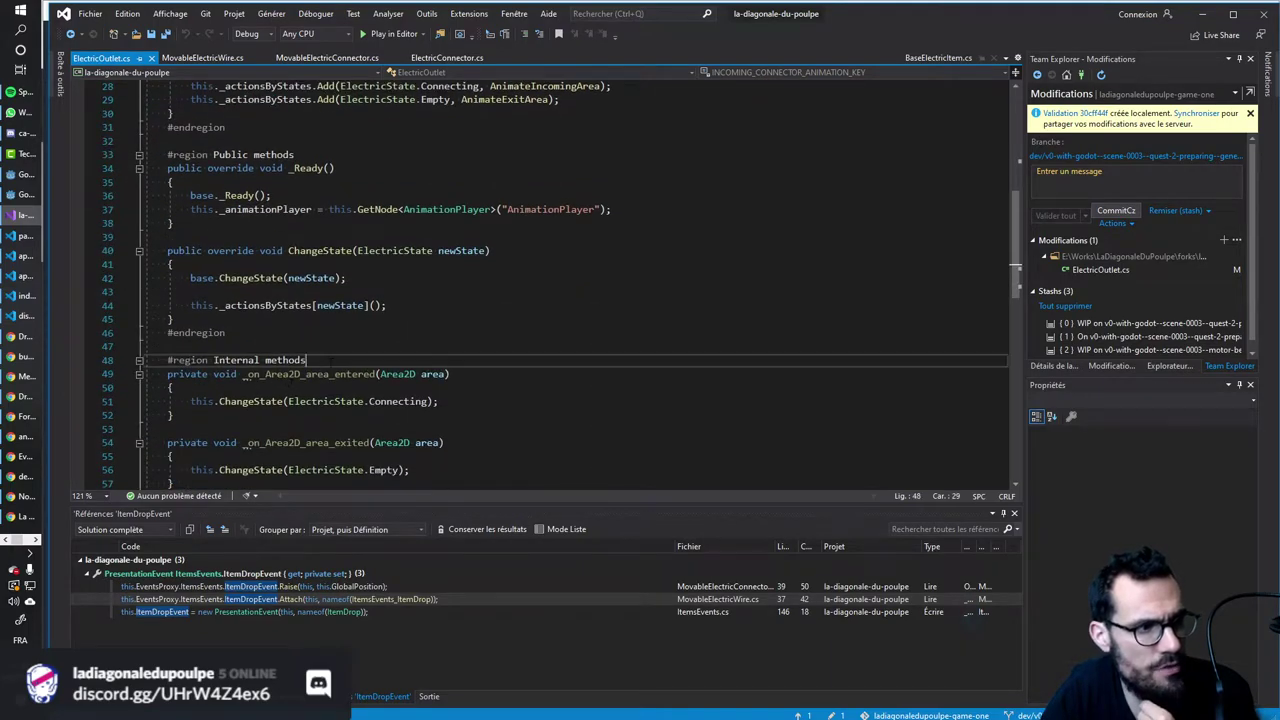
pyautogui.press('Return')
pyautogui.press('Return')
pyautogui.press('Up')
pyautogui.write('private ')
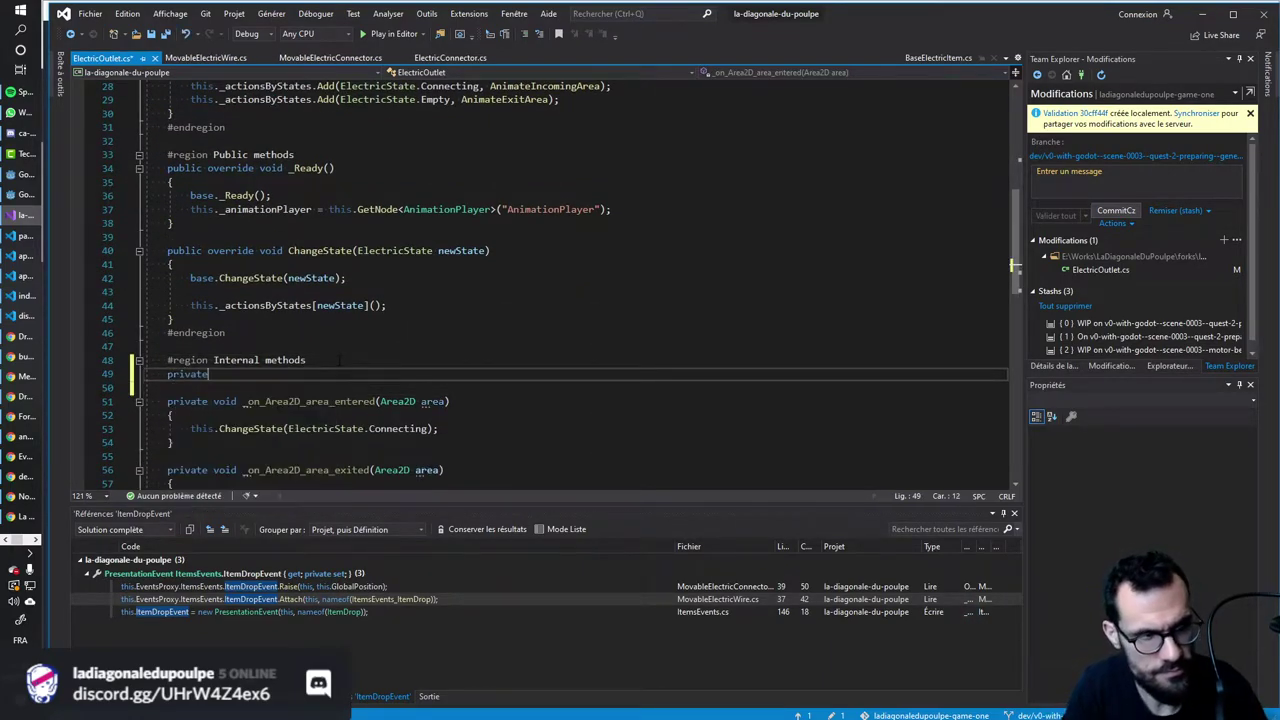
pyautogui.write('void _on_Area2D_input_event(')
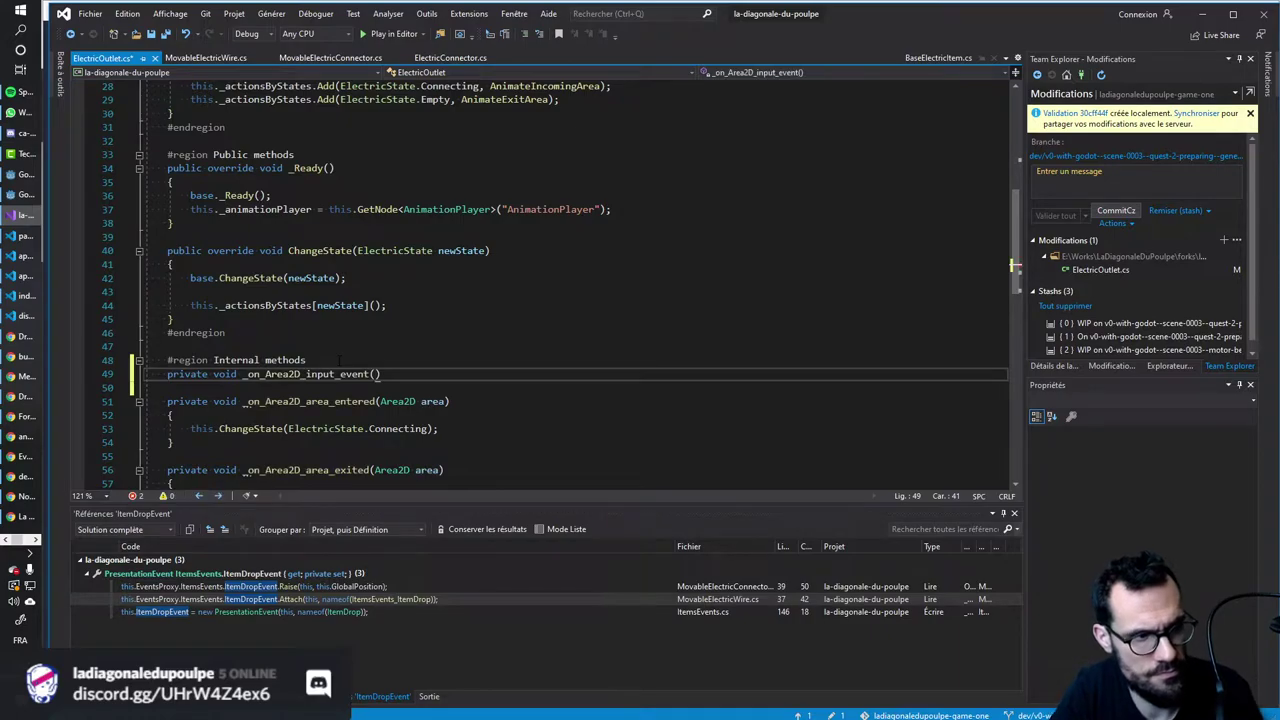
pyautogui.press('Return')
pyautogui.write('{')
pyautogui.press('Return')
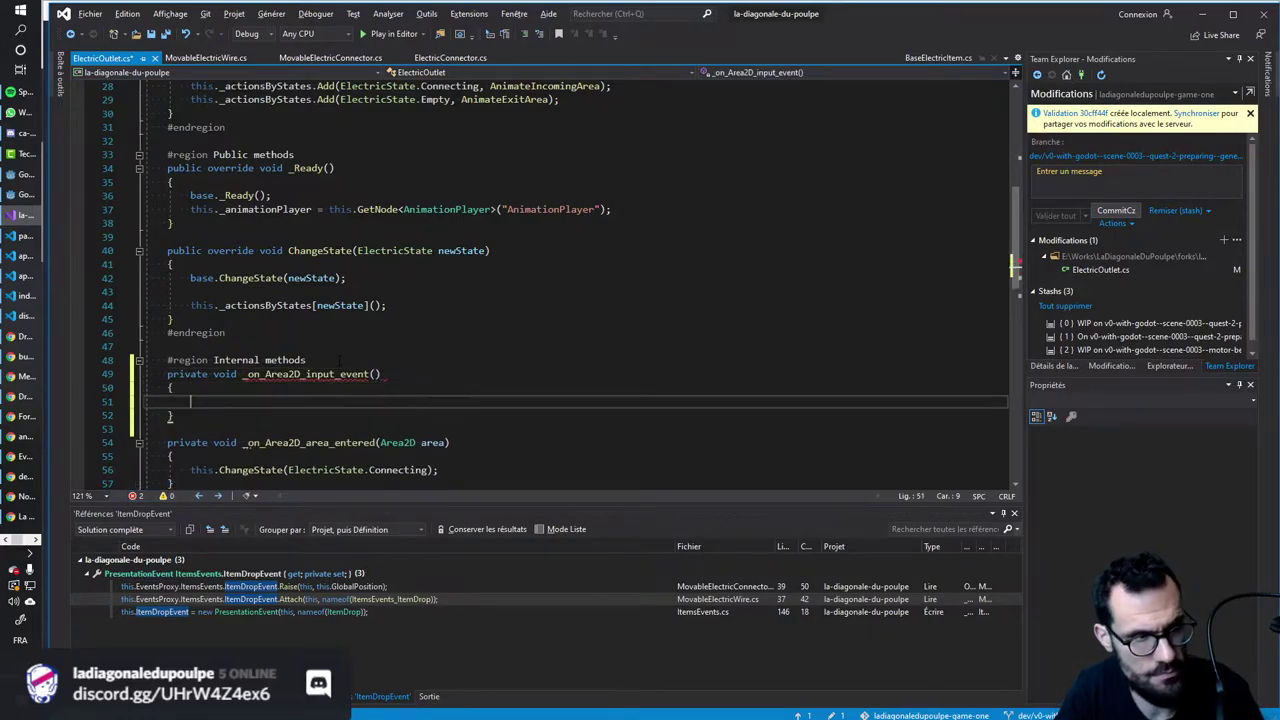
pyautogui.click(229, 60)
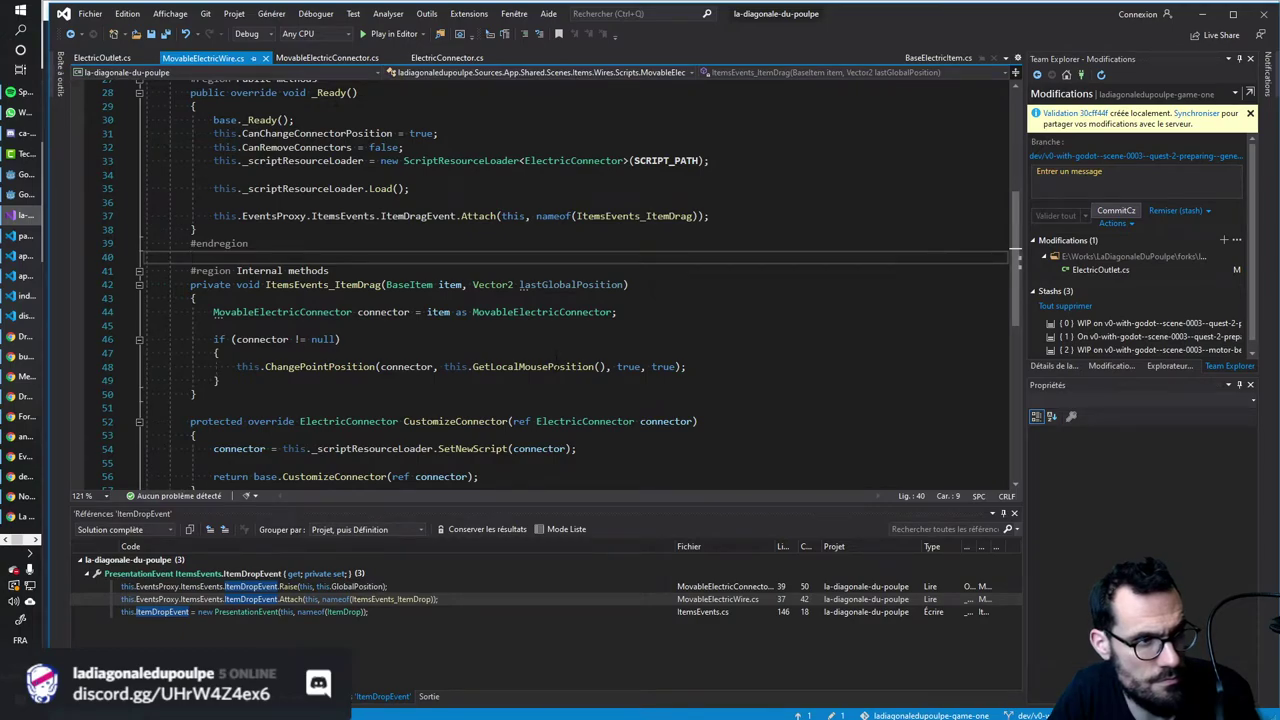
# Browse MovableElectricWire.cs and scroll through the ElectricWire class definition.
pyautogui.scroll(3, 560, 367)
pyautogui.scroll(-6, 560, 367)
pyautogui.scroll(2, 560, 367)
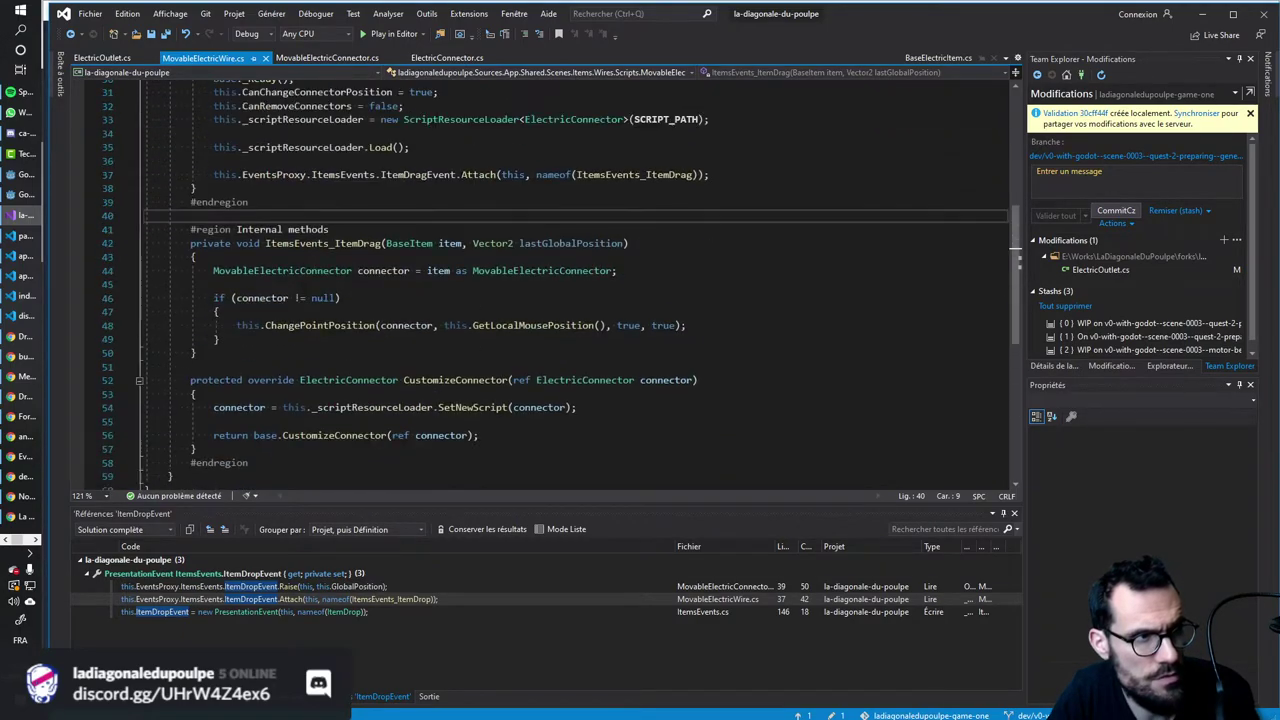
pyautogui.scroll(5, 560, 280)
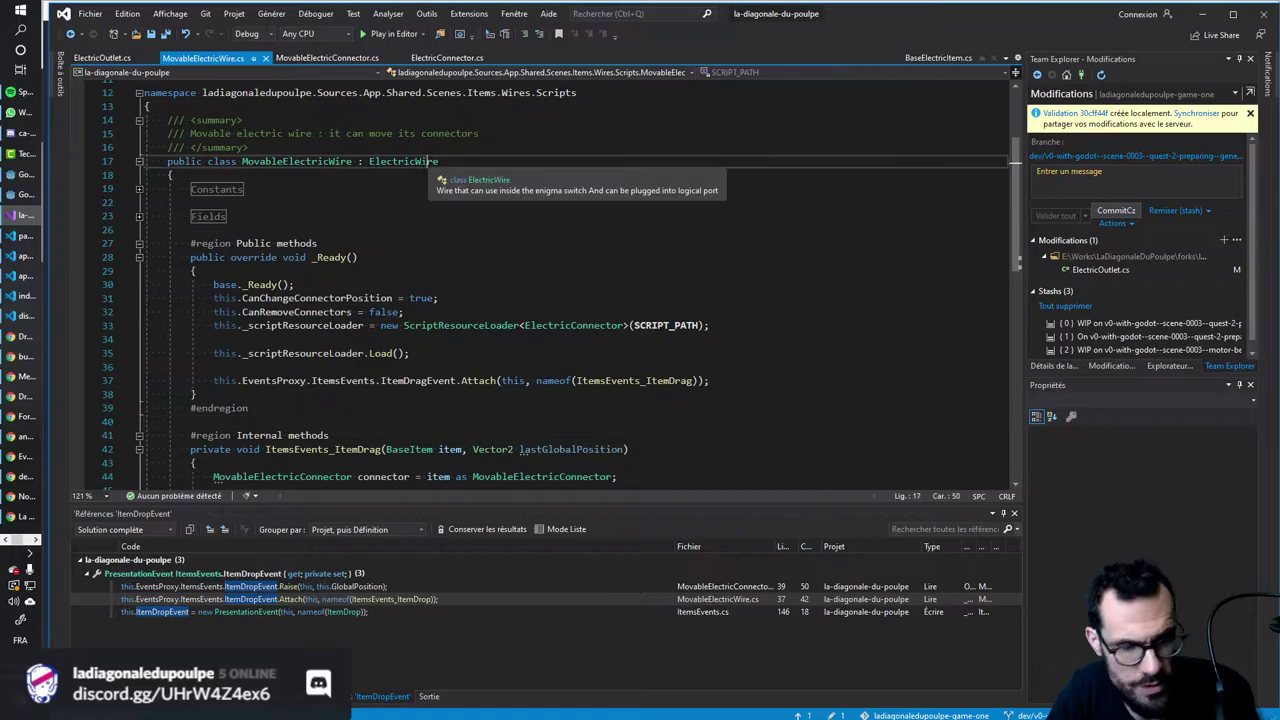
pyautogui.keyDown('ctrl'); pyautogui.click(403, 161); pyautogui.keyUp('ctrl')
pyautogui.scroll(-5, 1013, 116)
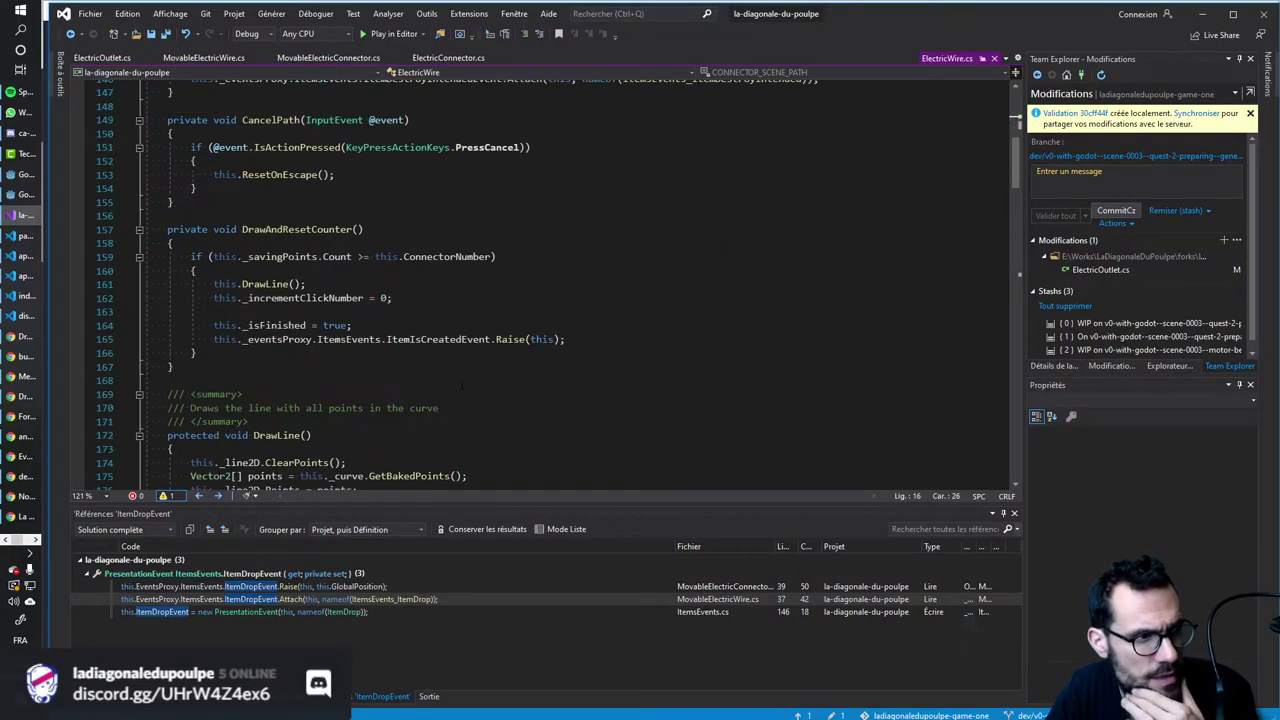
pyautogui.scroll(-5, 1013, 116)
pyautogui.scroll(-4, 1013, 116)
pyautogui.scroll(-3, 1013, 116)
pyautogui.scroll(-5, 1013, 116)
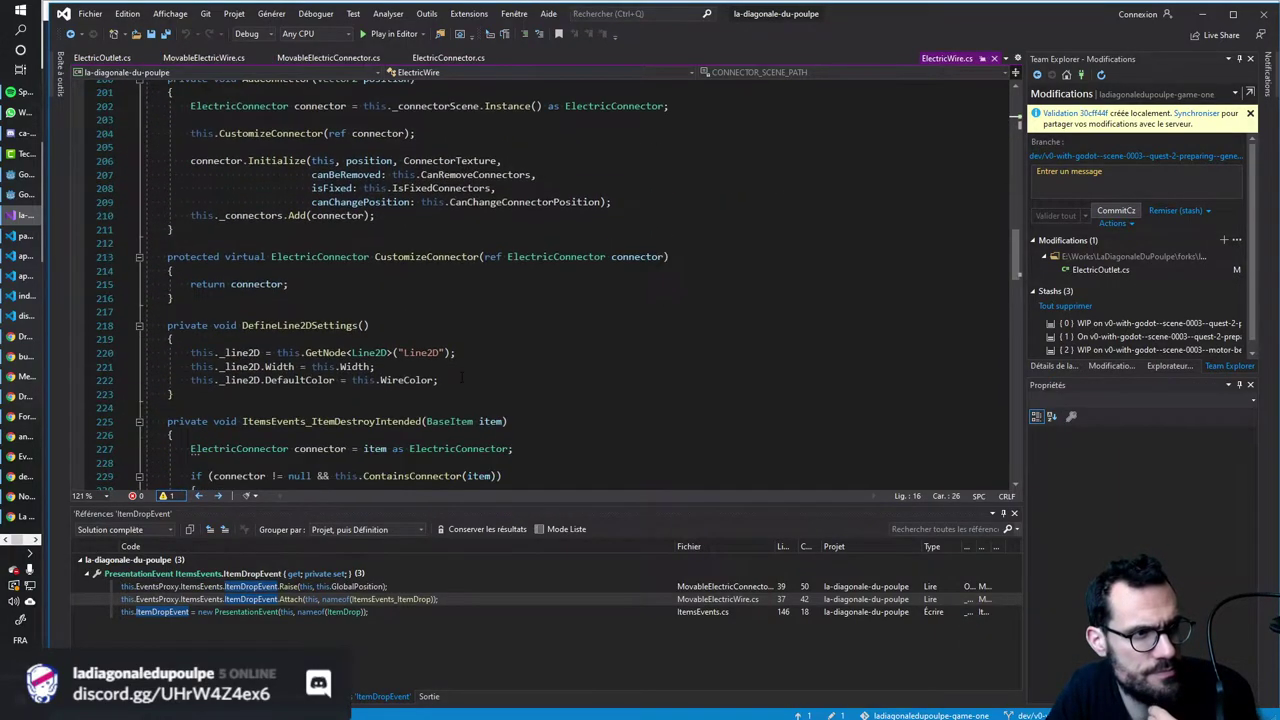
pyautogui.scroll(-5, 1013, 116)
pyautogui.scroll(-5, 463, 382)
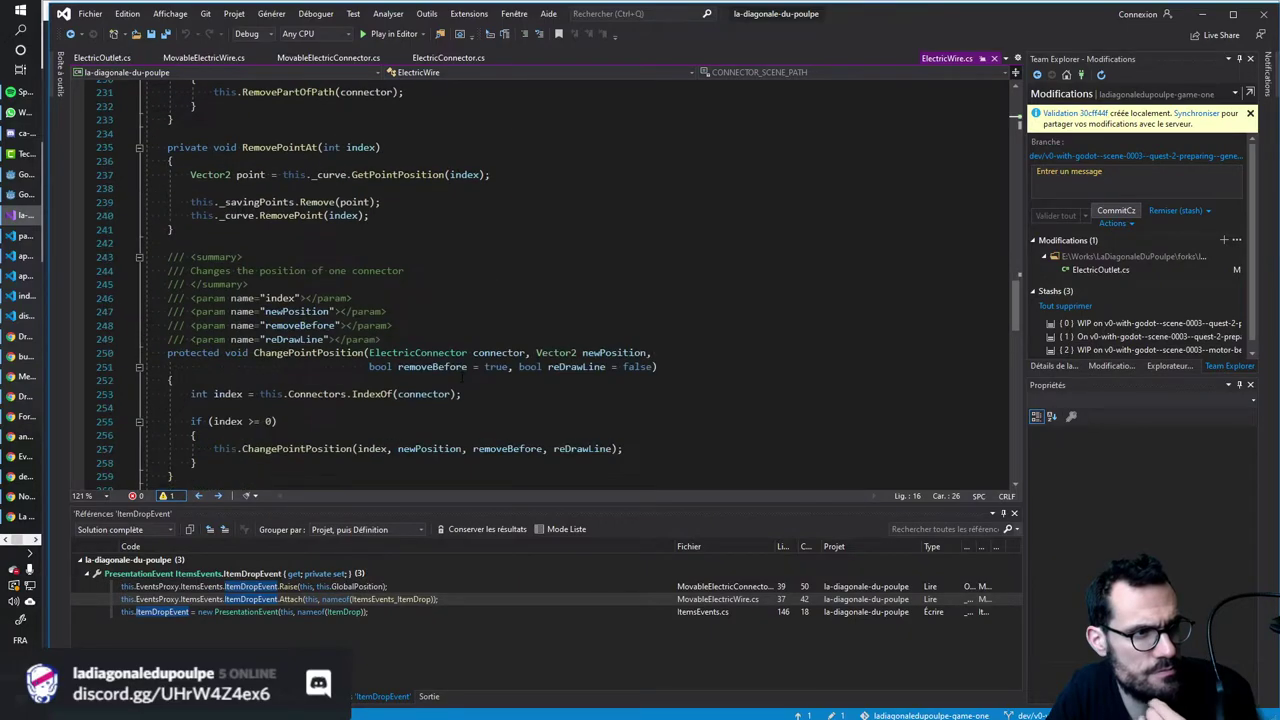
pyautogui.scroll(-7, 462, 378)
pyautogui.scroll(-8, 462, 377)
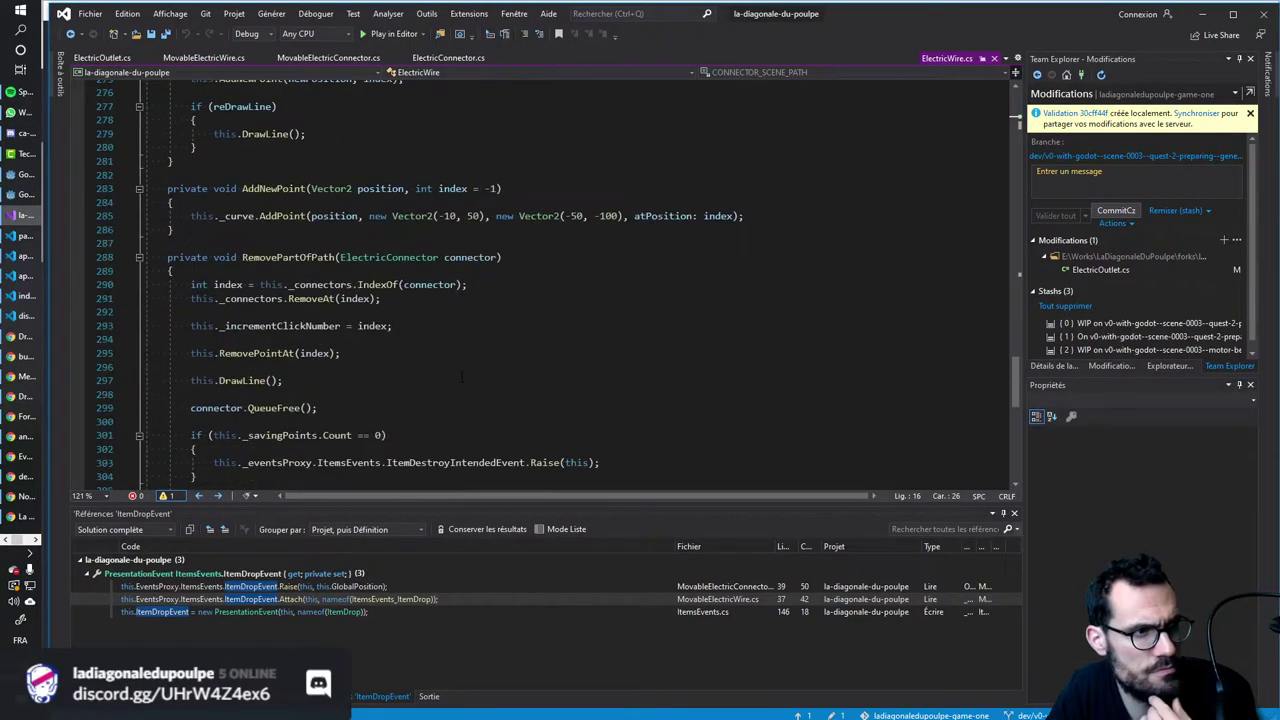
pyautogui.scroll(-6, 462, 377)
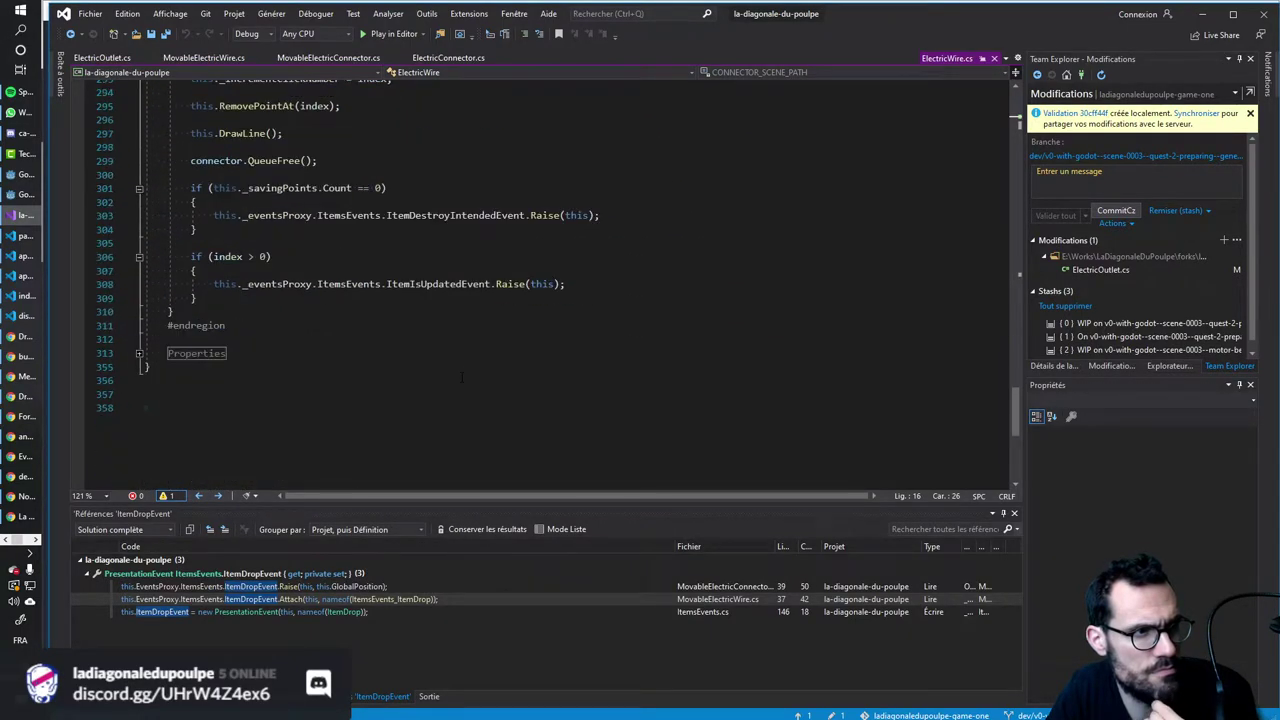
# In MovableElectricConnector.cs, zoom out and inspect the OnInputEvent parameter declaration.
pyautogui.click(317, 60)
pyautogui.hotkey('ctrl', '-')
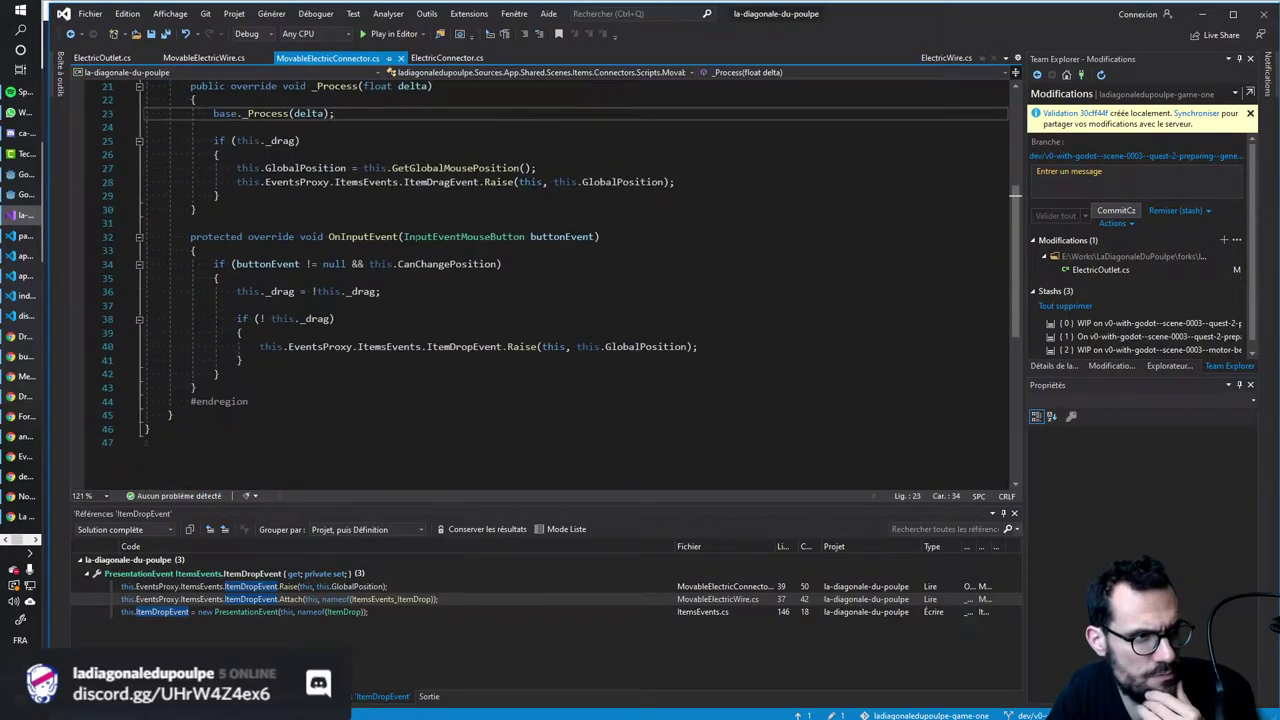
pyautogui.moveTo(403, 237); pyautogui.dragTo(562, 237)
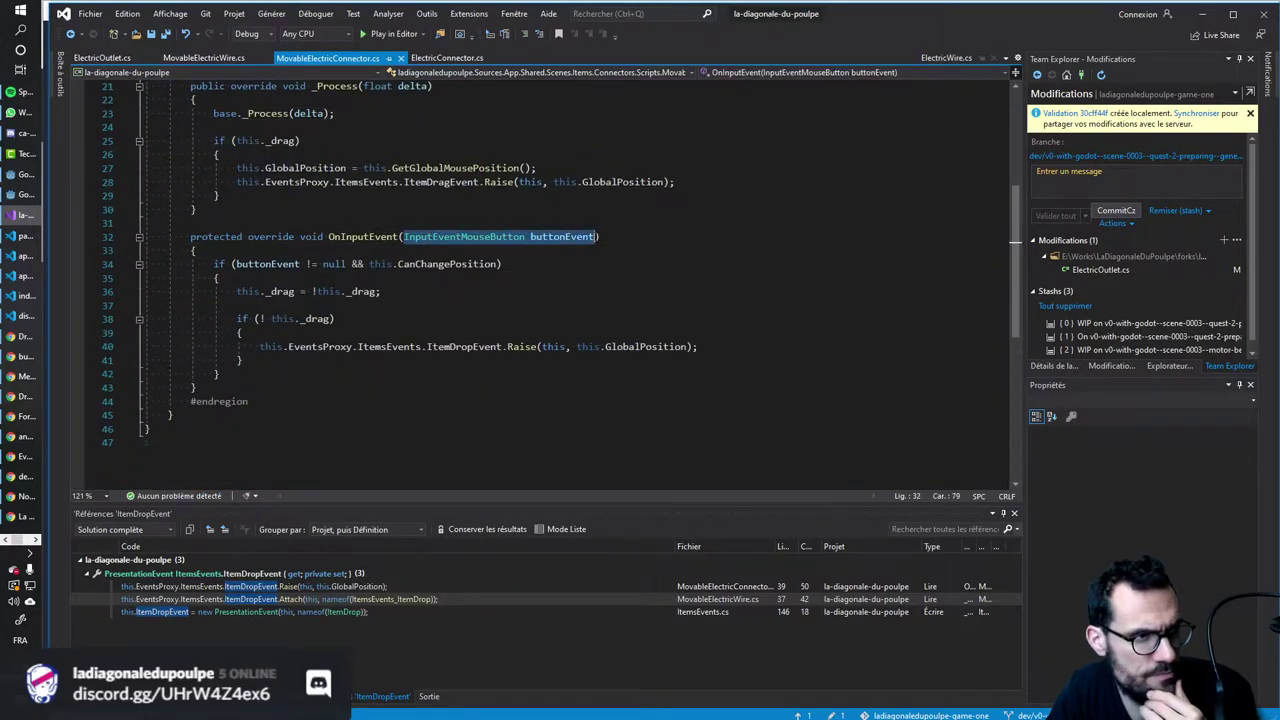
pyautogui.click(398, 278)
pyautogui.scroll(3, 398, 262)
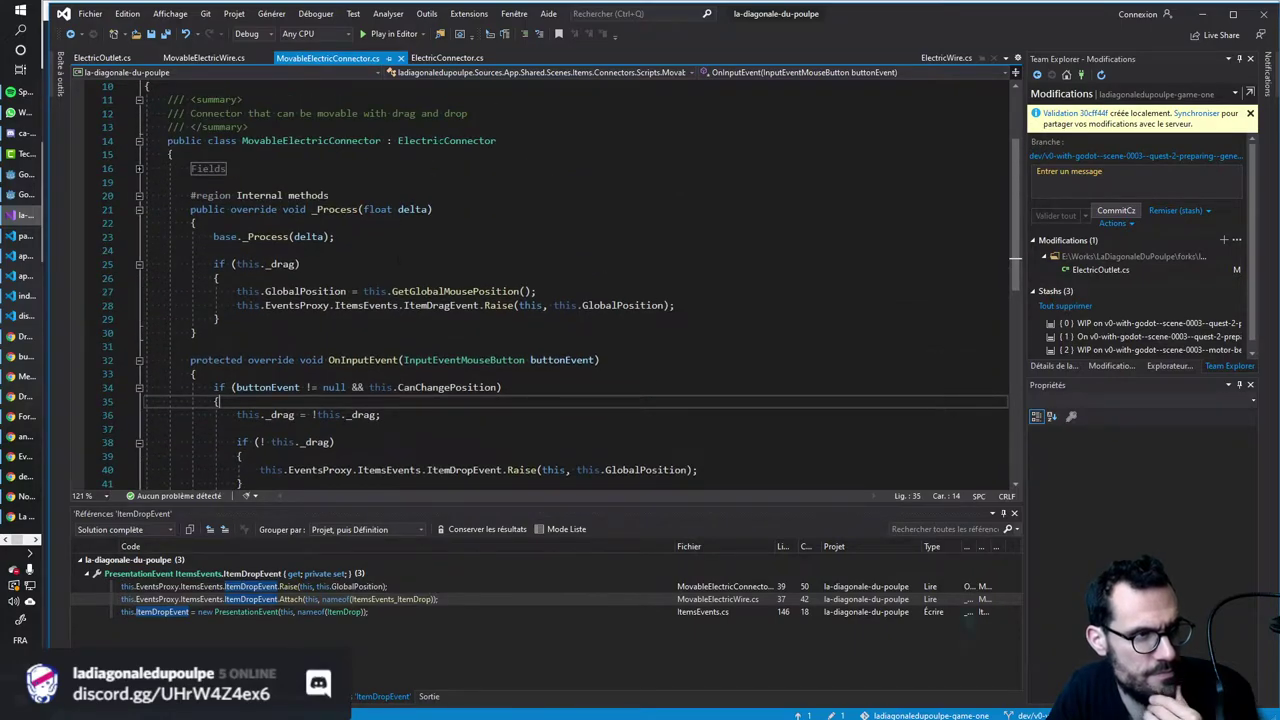
# Open ElectricConnector.cs, expand Internal methods, and select the input handler's parameter list.
pyautogui.click(440, 141)
pyautogui.press('F12')
pyautogui.scroll(-5, 570, 300)
pyautogui.scroll(-5, 570, 300)
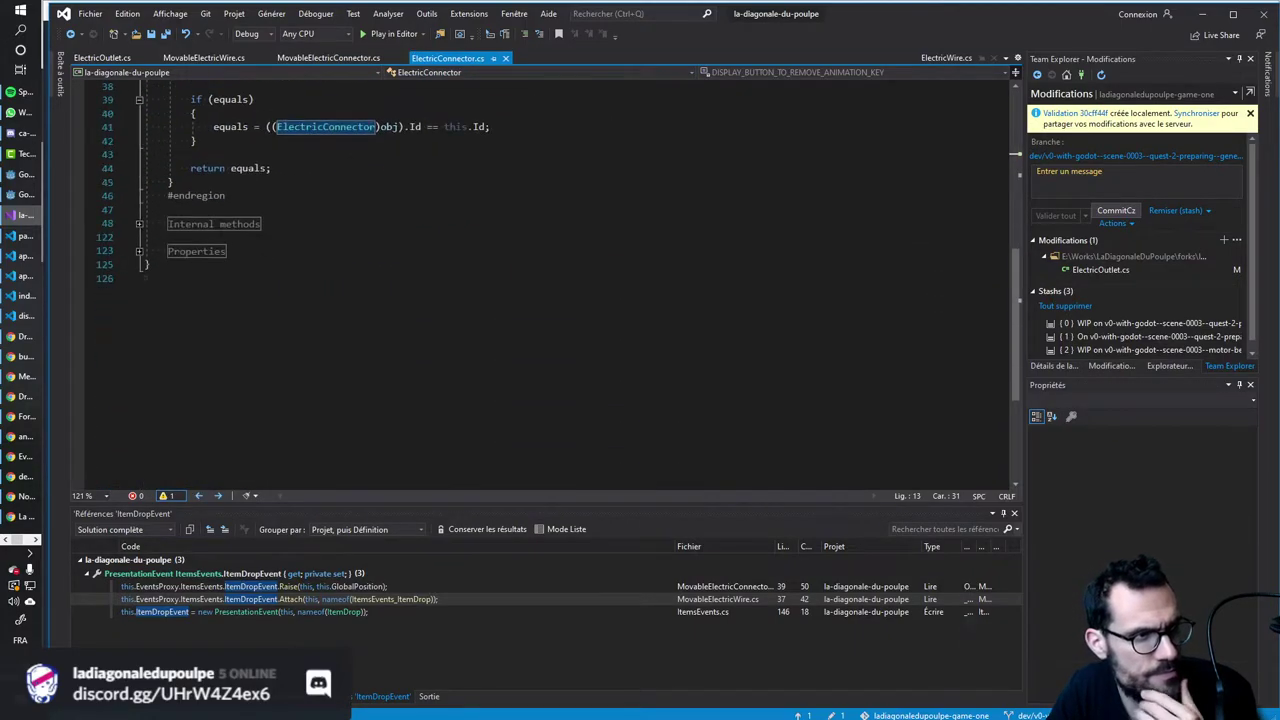
pyautogui.doubleClick(218, 224)
pyautogui.click(432, 304)
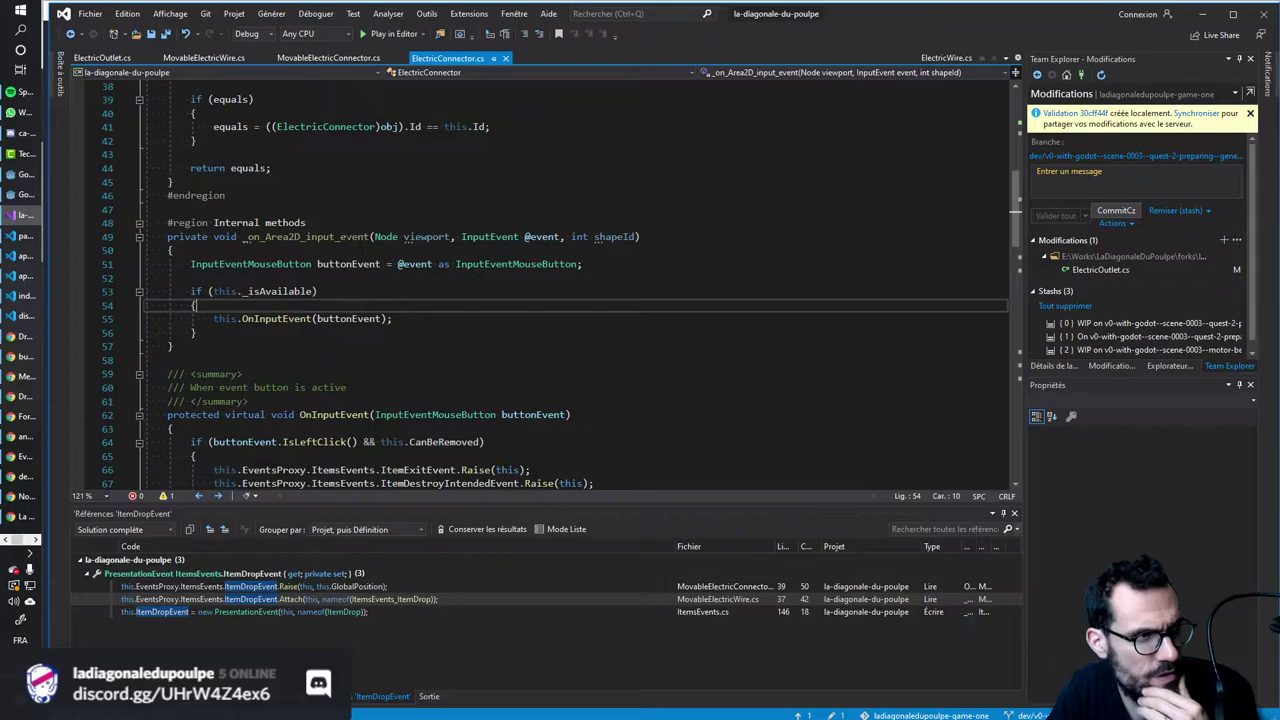
pyautogui.scroll(-3, 575, 280)
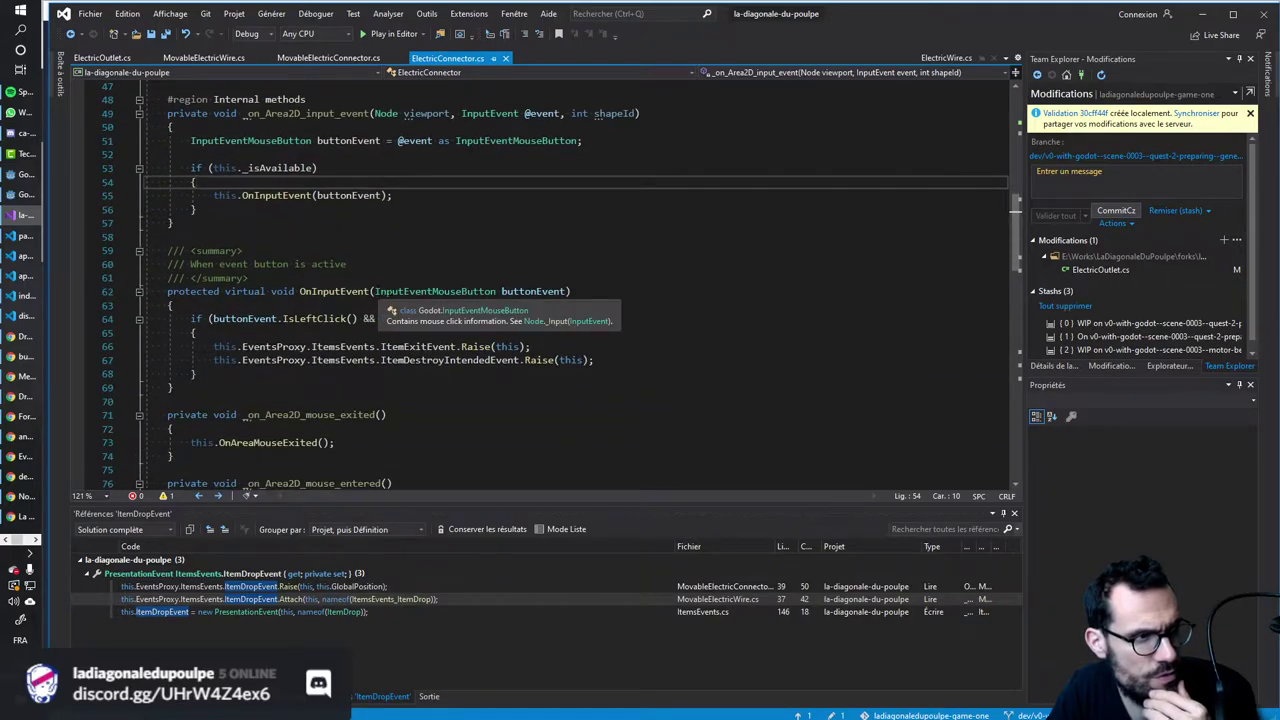
pyautogui.doubleClick(352, 291)
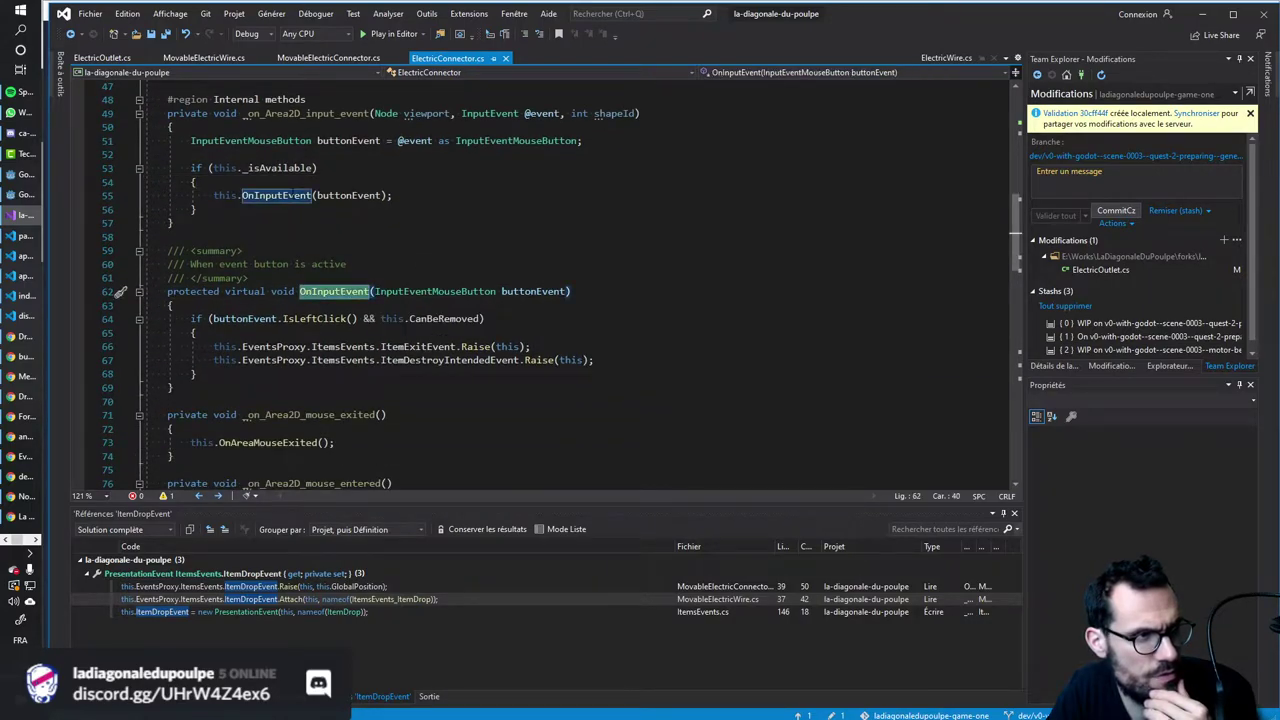
pyautogui.moveTo(375, 113)
pyautogui.mouseDown()
pyautogui.moveTo(636, 113)
pyautogui.moveTo(190, 140)
pyautogui.moveTo(376, 113)
pyautogui.mouseUp()
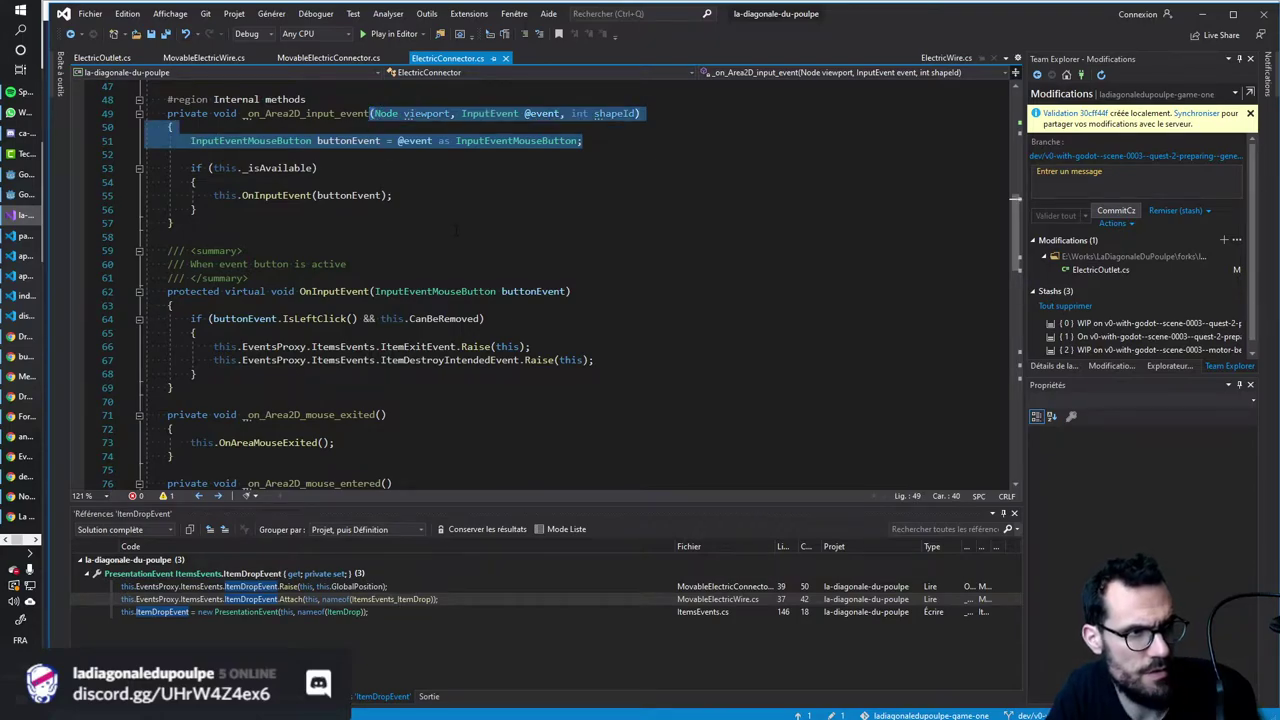
# Paste the viewport/event/shapeId parameters and InputEventMouseButton cast into ElectricOutlet.cs's handler.
pyautogui.hotkey('ctrl', 'shift', 'Left')
pyautogui.hotkey('ctrl', 'c')
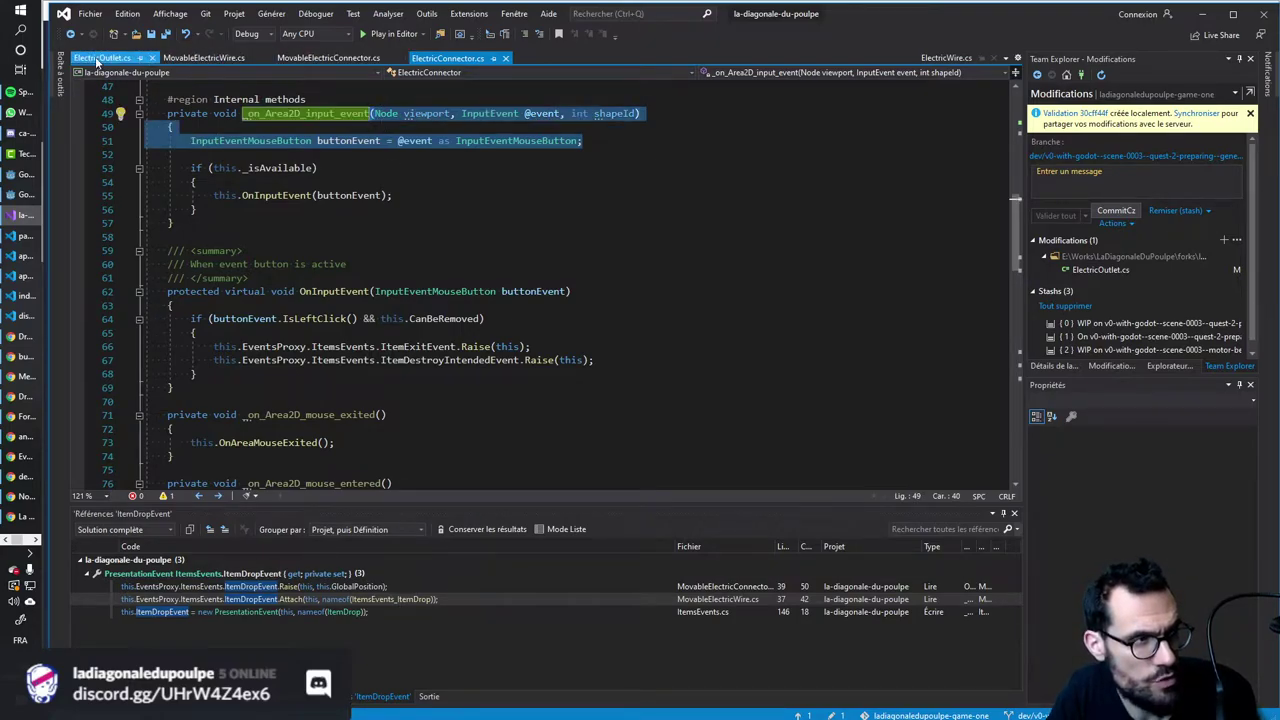
pyautogui.click(101, 57)
pyautogui.click(376, 374)
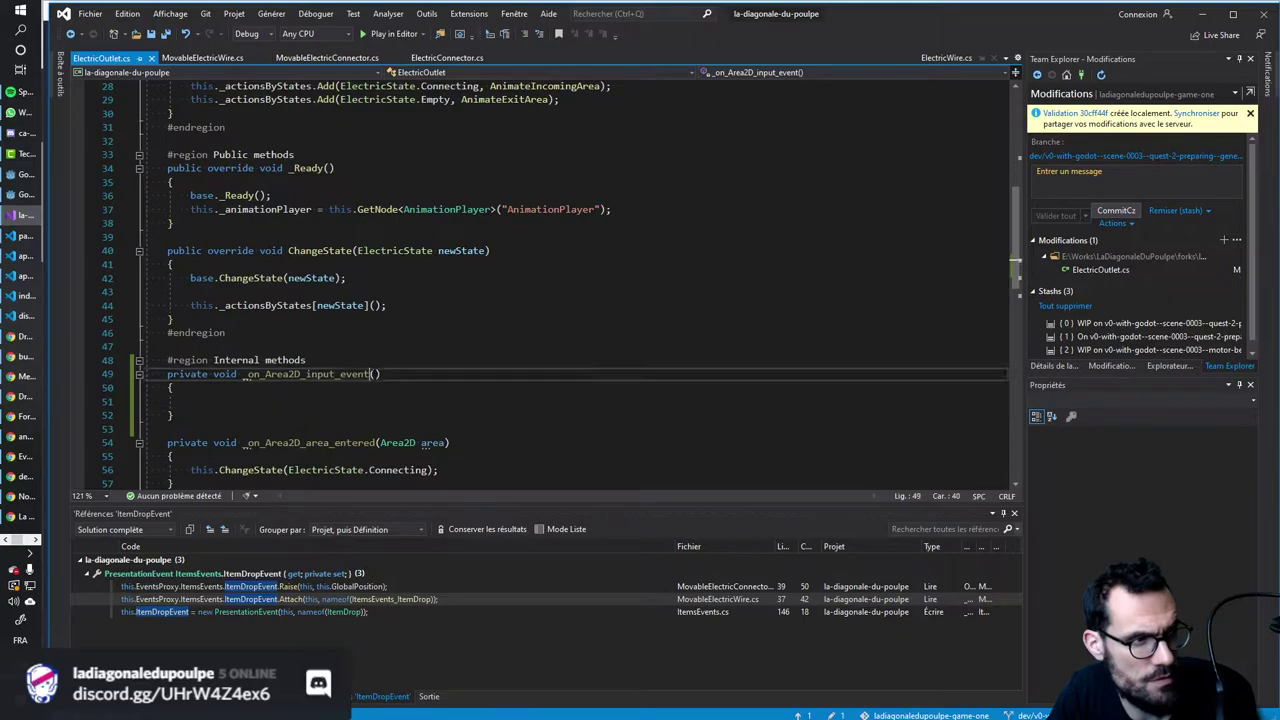
pyautogui.hotkey('ctrl', 'v')
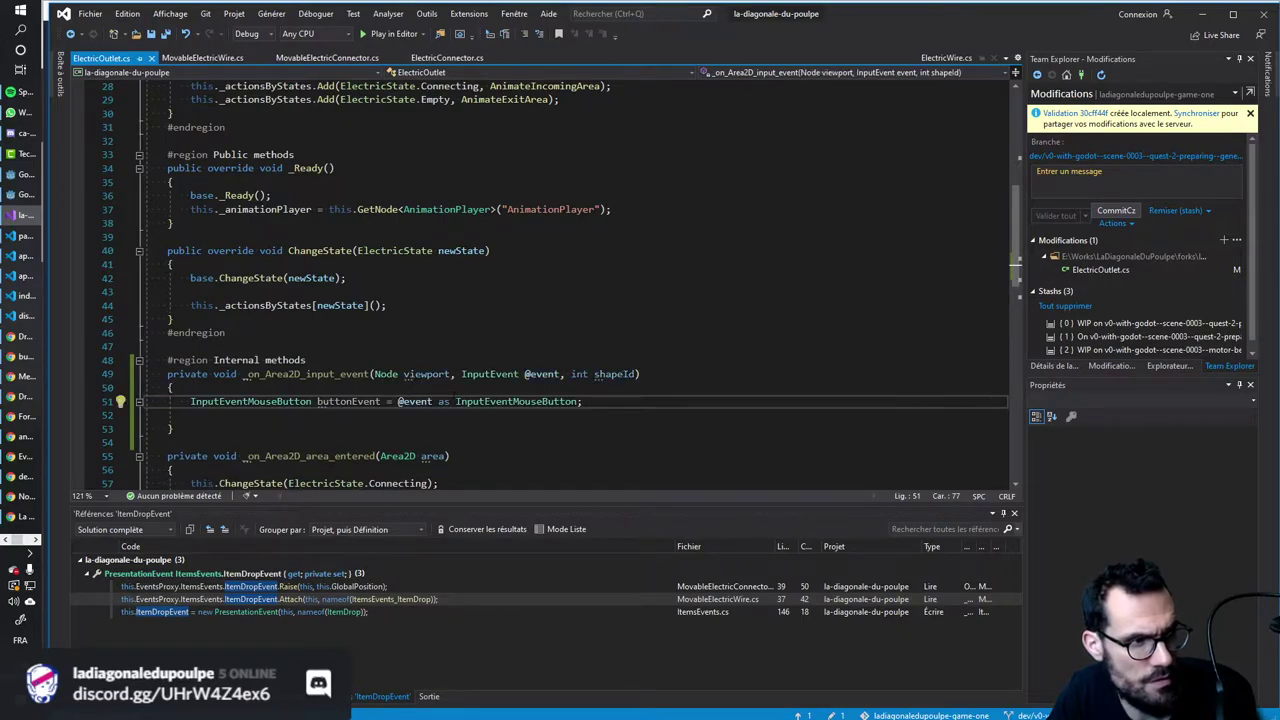
pyautogui.press('Return')
pyautogui.press('Return')
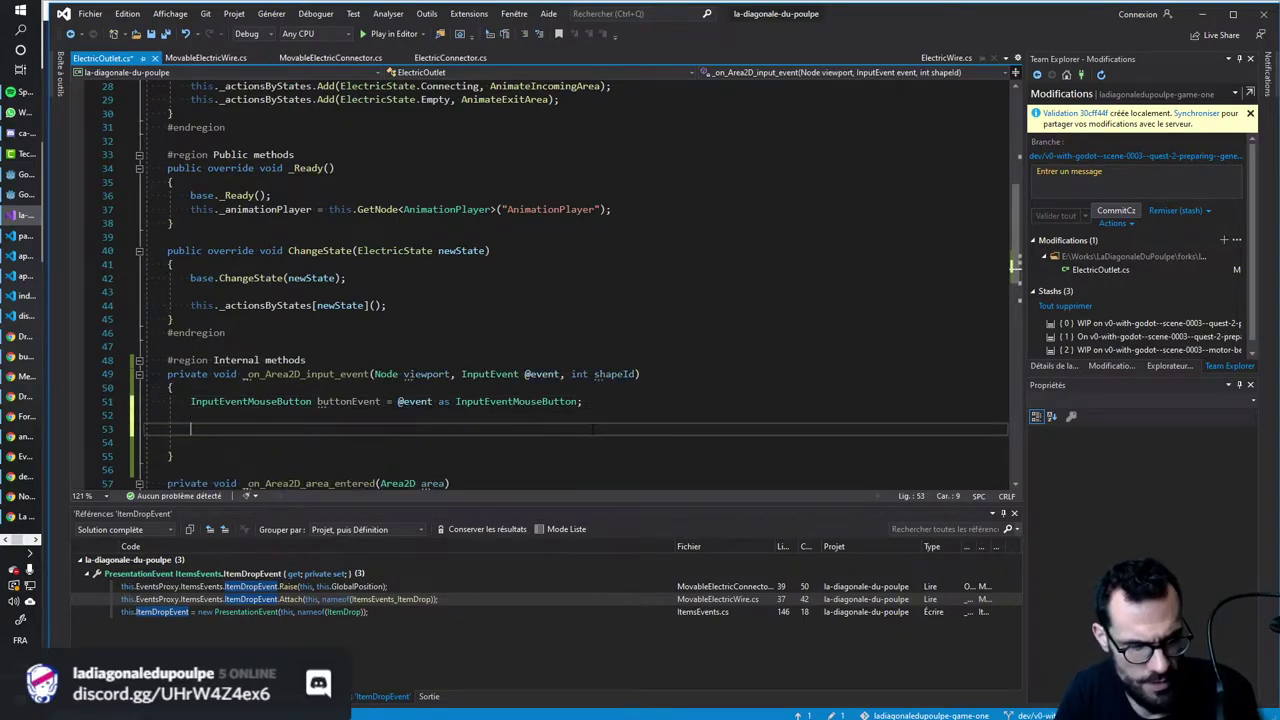
# Add an if (buttonEvent != null) block below the cast line.
pyautogui.write('if (b')
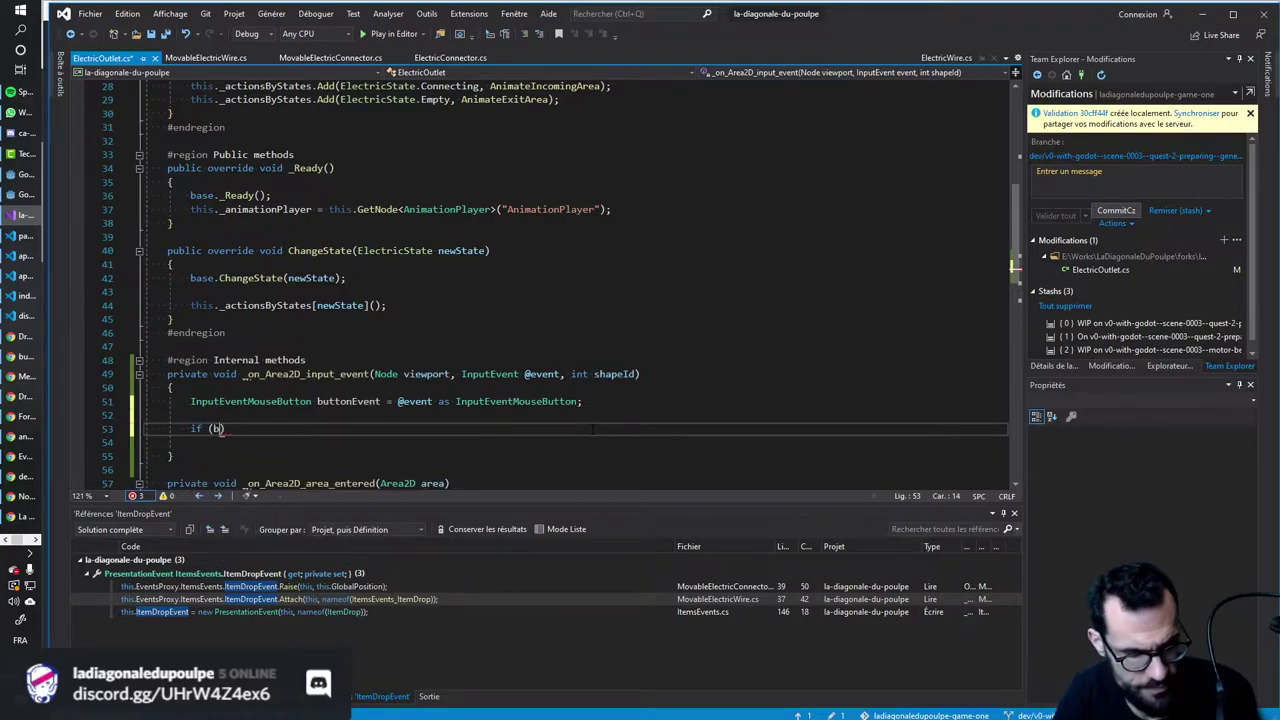
pyautogui.write('ut')
pyautogui.press('Tab')
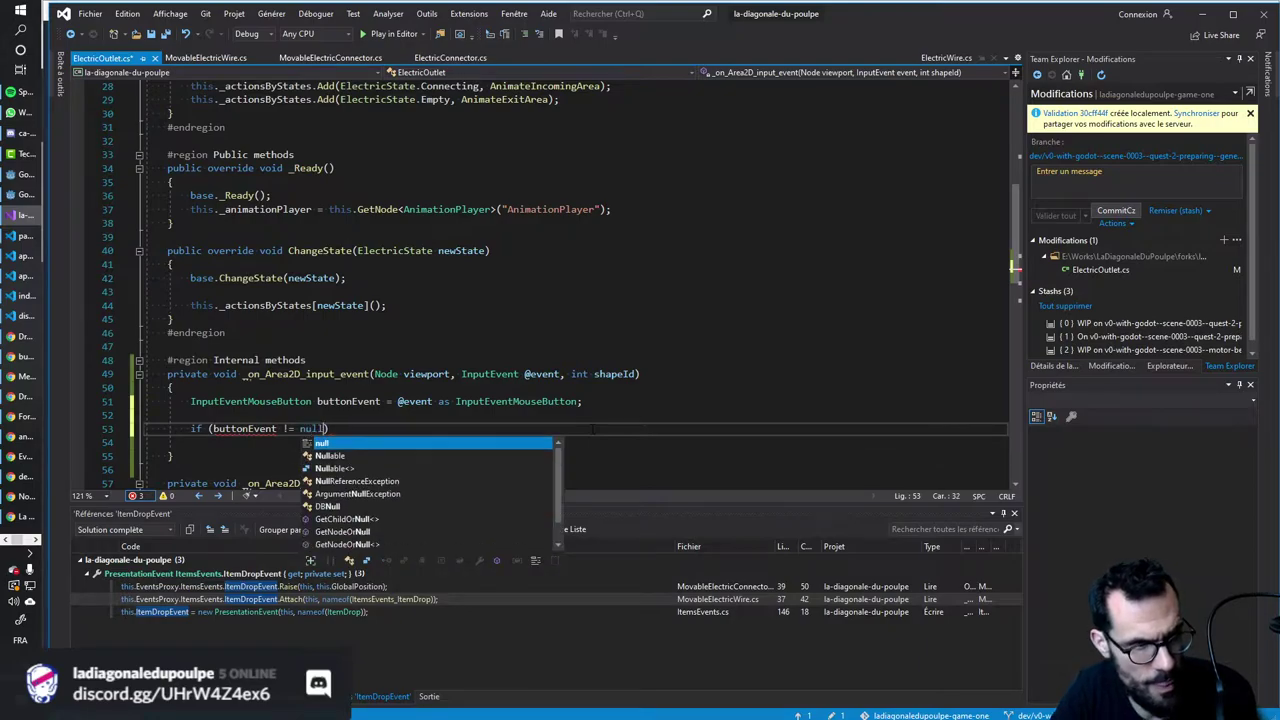
pyautogui.write('null)')
pyautogui.press('Return')
pyautogui.write('{')
pyautogui.press('Return')
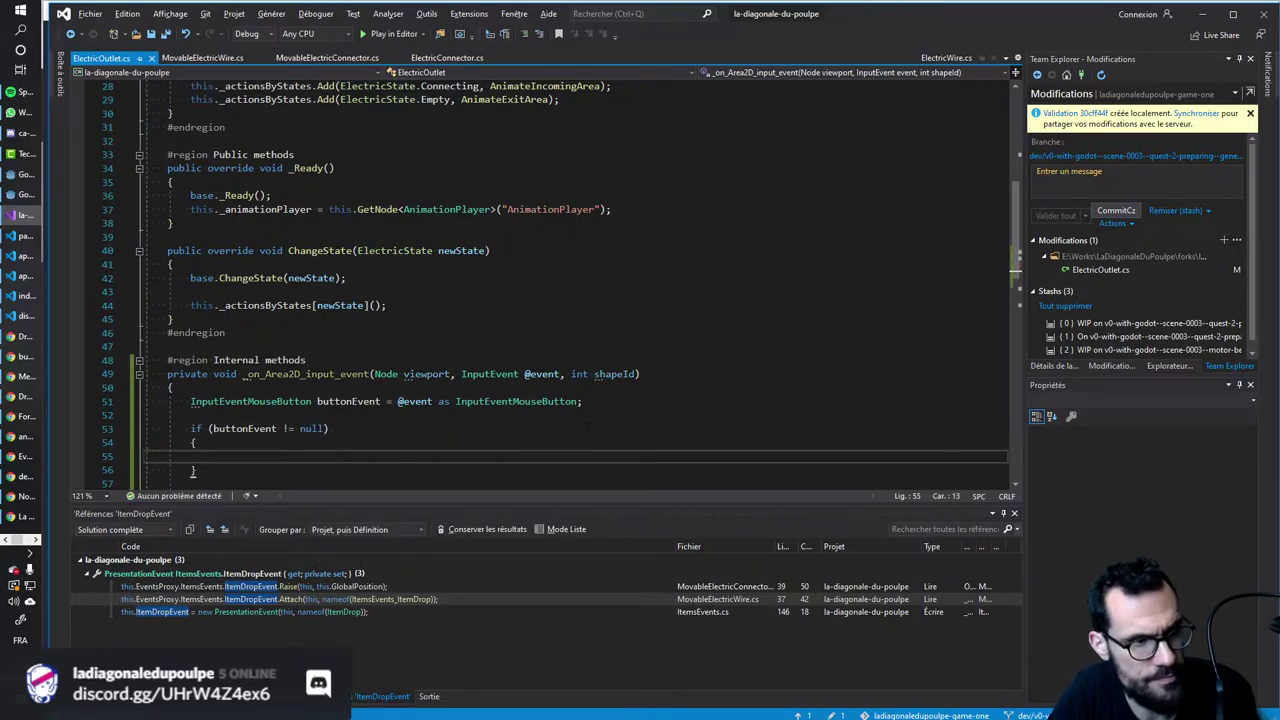
pyautogui.press('Up')
pyautogui.press('Up')
pyautogui.press('Up')
pyautogui.press('Return')
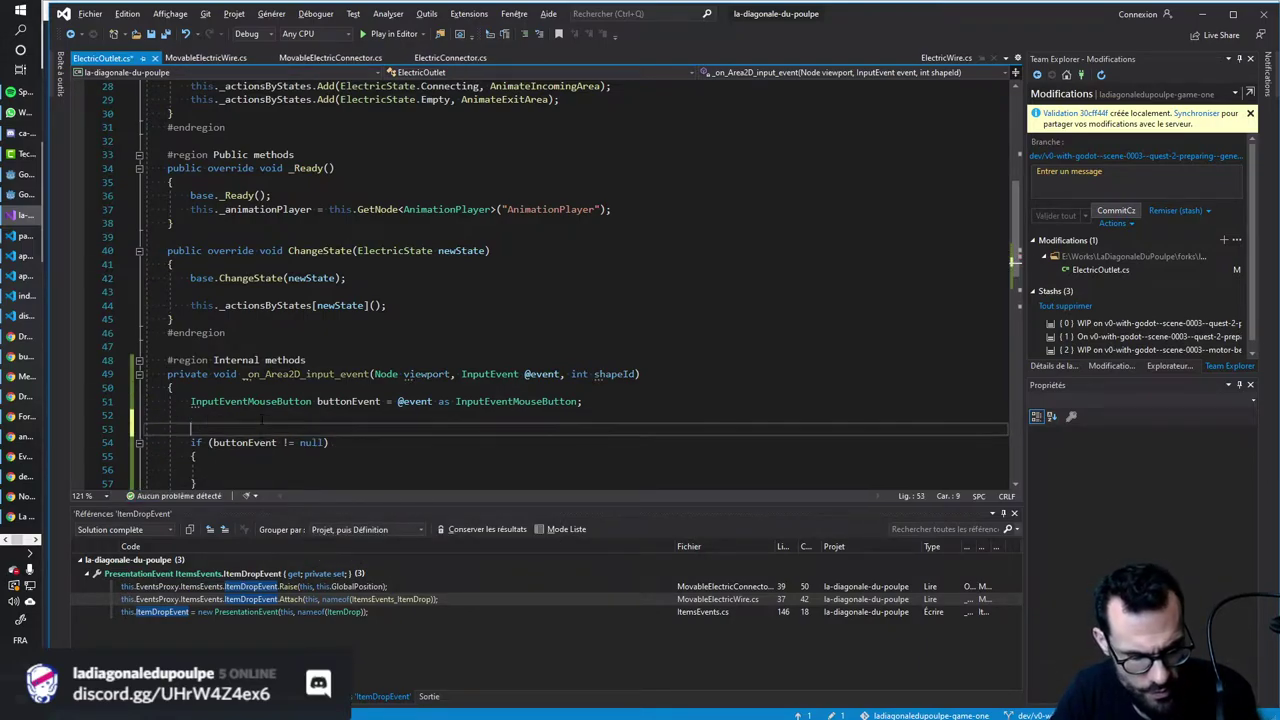
# Insert GD.Print("Click ?"); above the null check and save ElectricOutlet.cs.
pyautogui.write('GD.Pr')
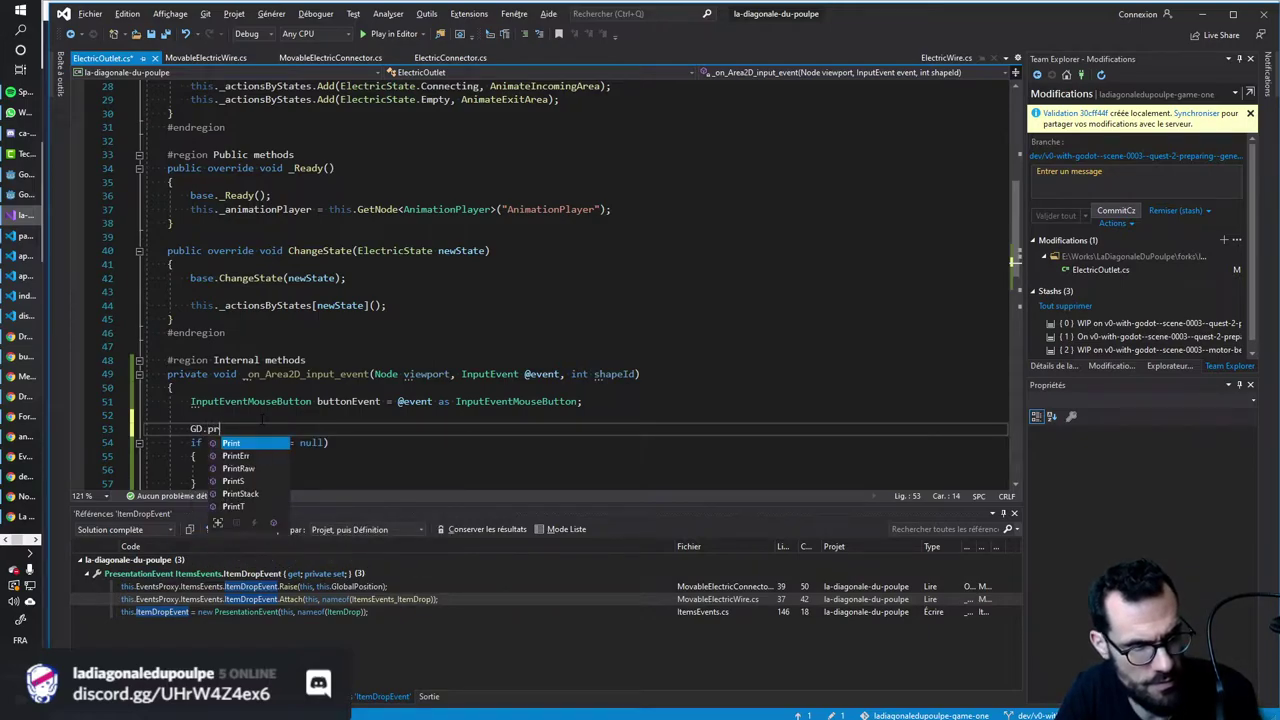
pyautogui.write('int("Cli')
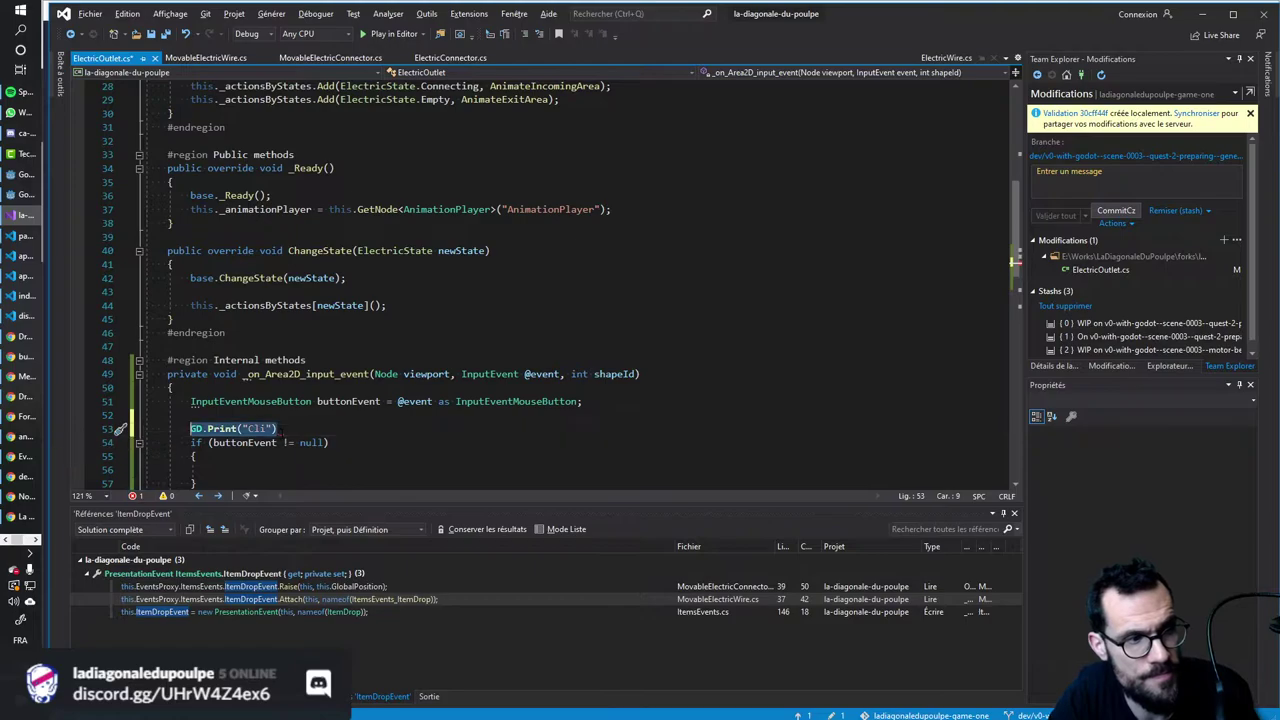
pyautogui.hotkey('ctrl', 'z')
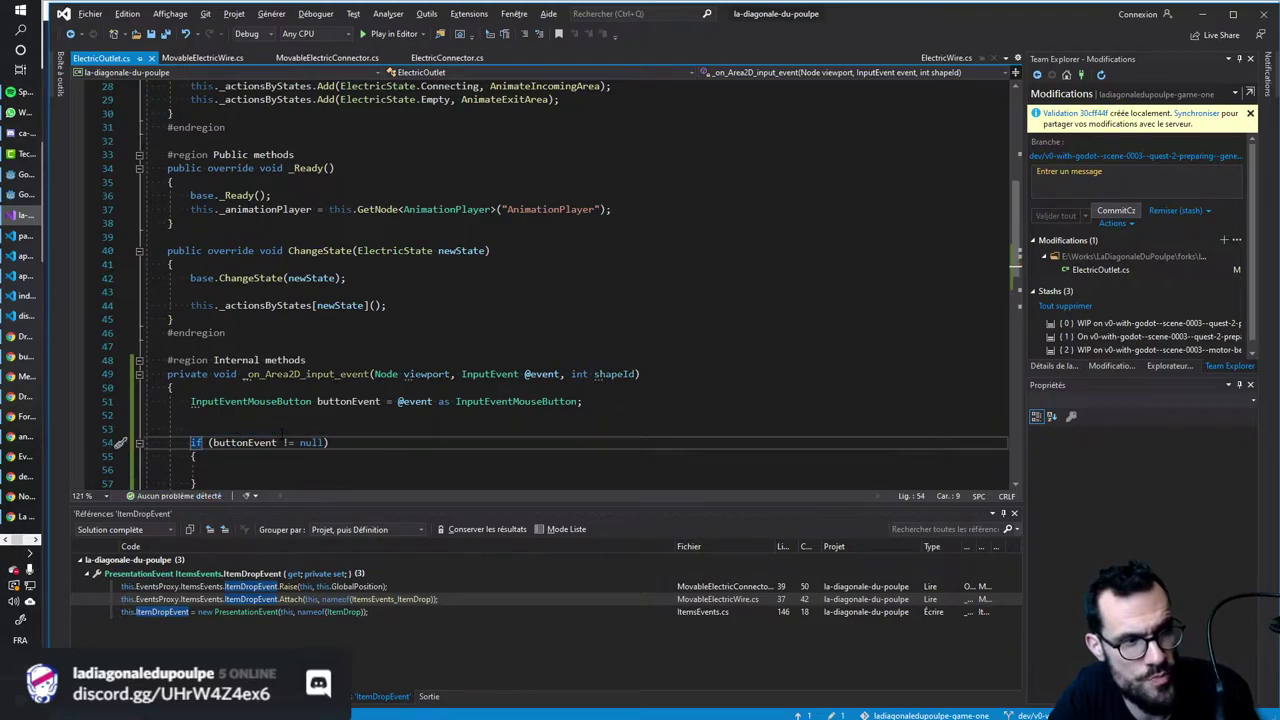
pyautogui.hotkey('ctrl', 'y')
pyautogui.hotkey('ctrl', 'shift', 'Left')
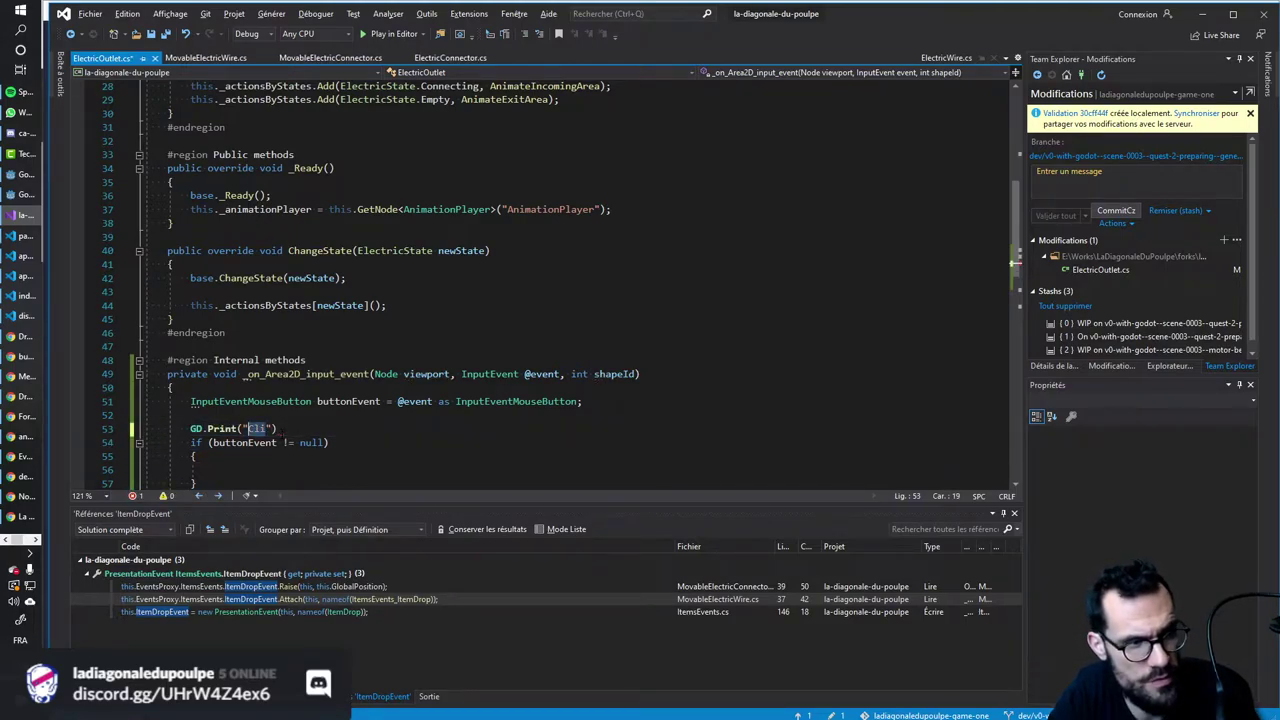
pyautogui.write('Click !')
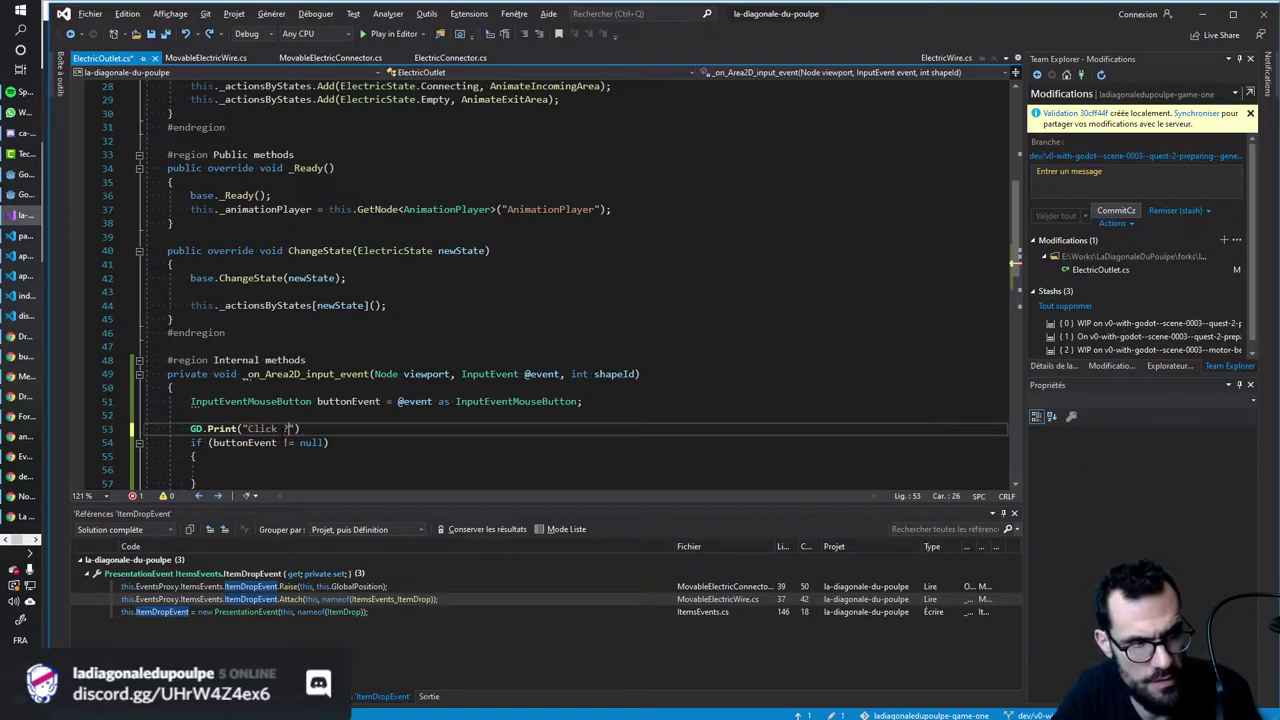
pyautogui.hotkey('ctrl', 's')
pyautogui.write(';')
pyautogui.hotkey('ctrl', 's')
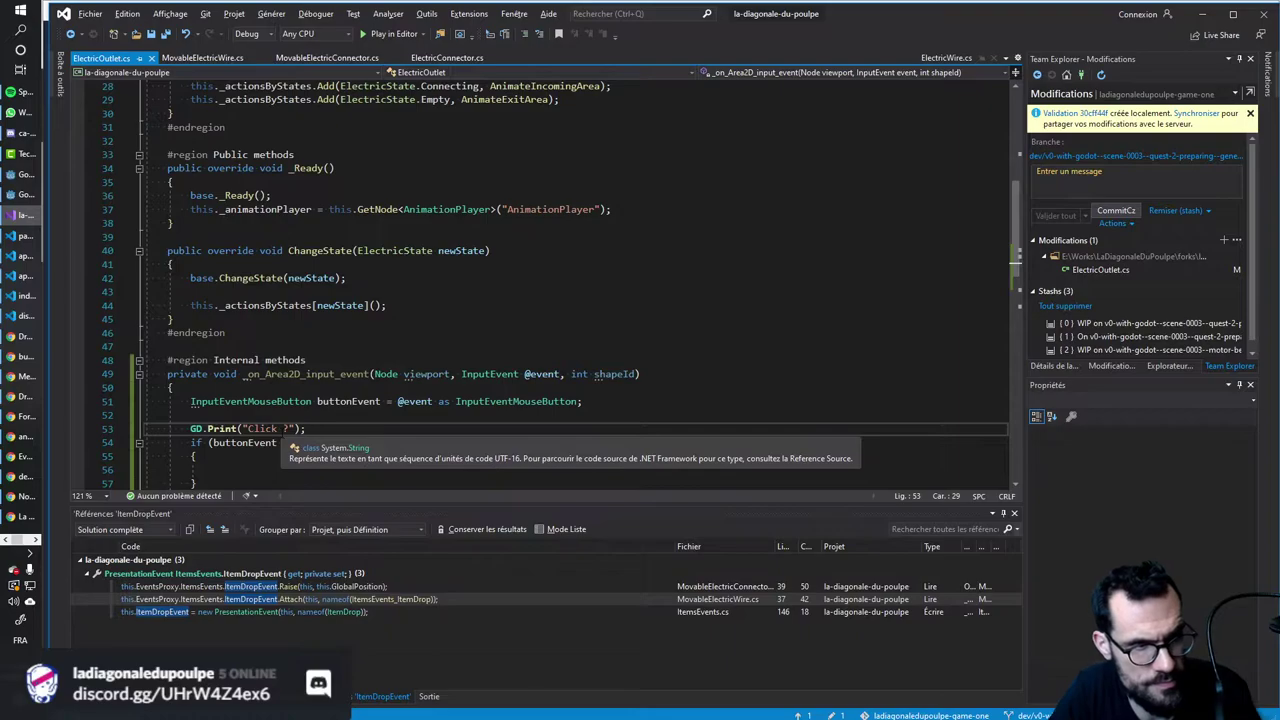
pyautogui.click(226, 332)
pyautogui.scroll(-1, 560, 280)
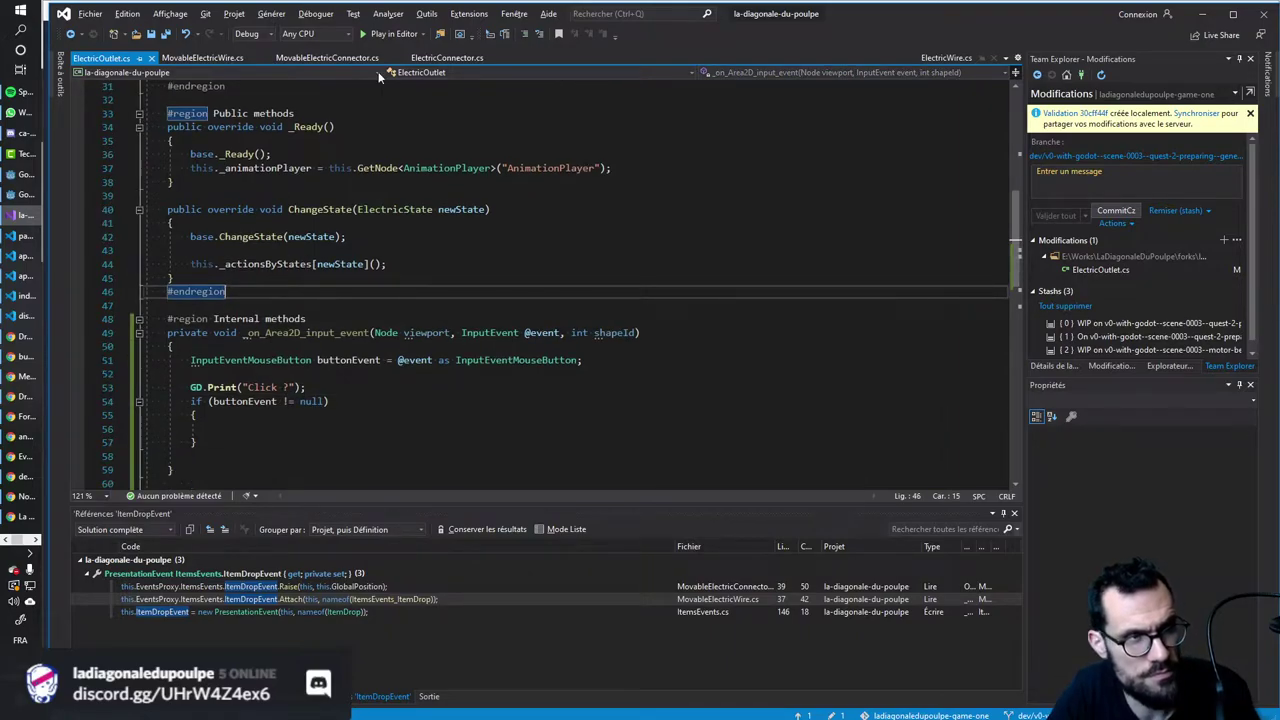
# Run the game, add the pink-bar item, and plug its cable into the upper white block's right socket.
pyautogui.click(368, 36)
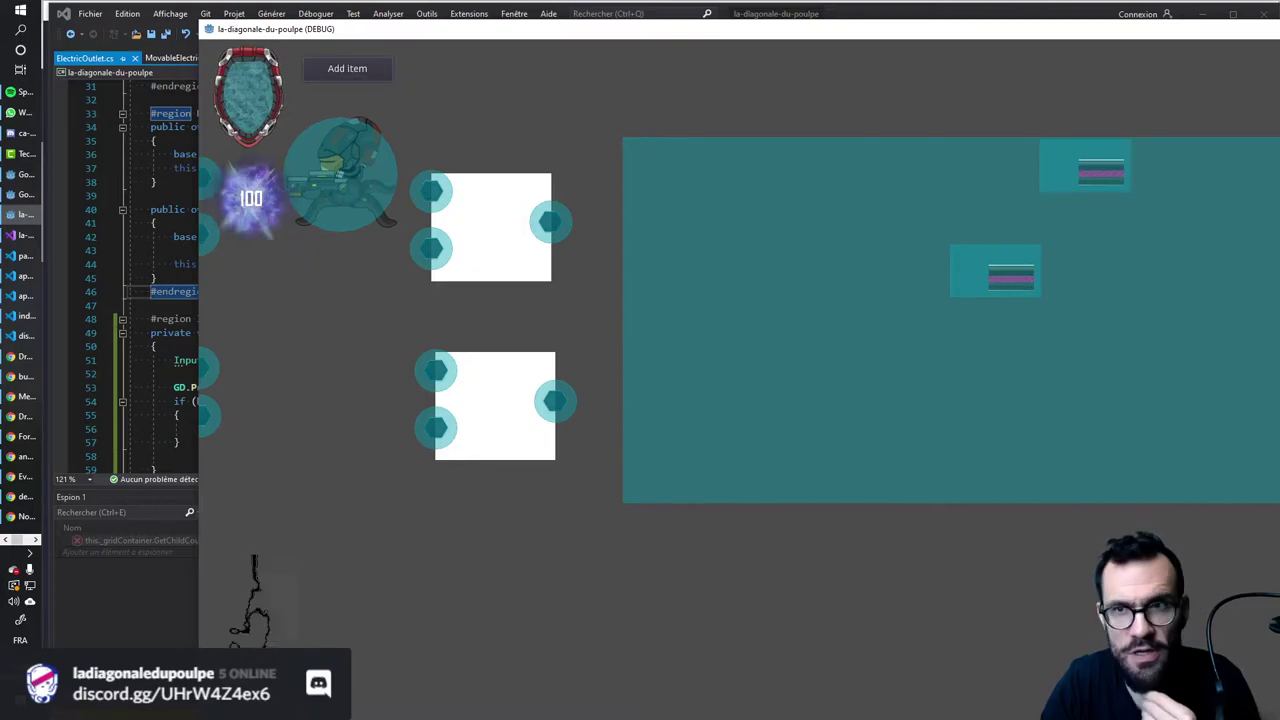
pyautogui.click(347, 68)
pyautogui.click(335, 200)
pyautogui.click(684, 225)
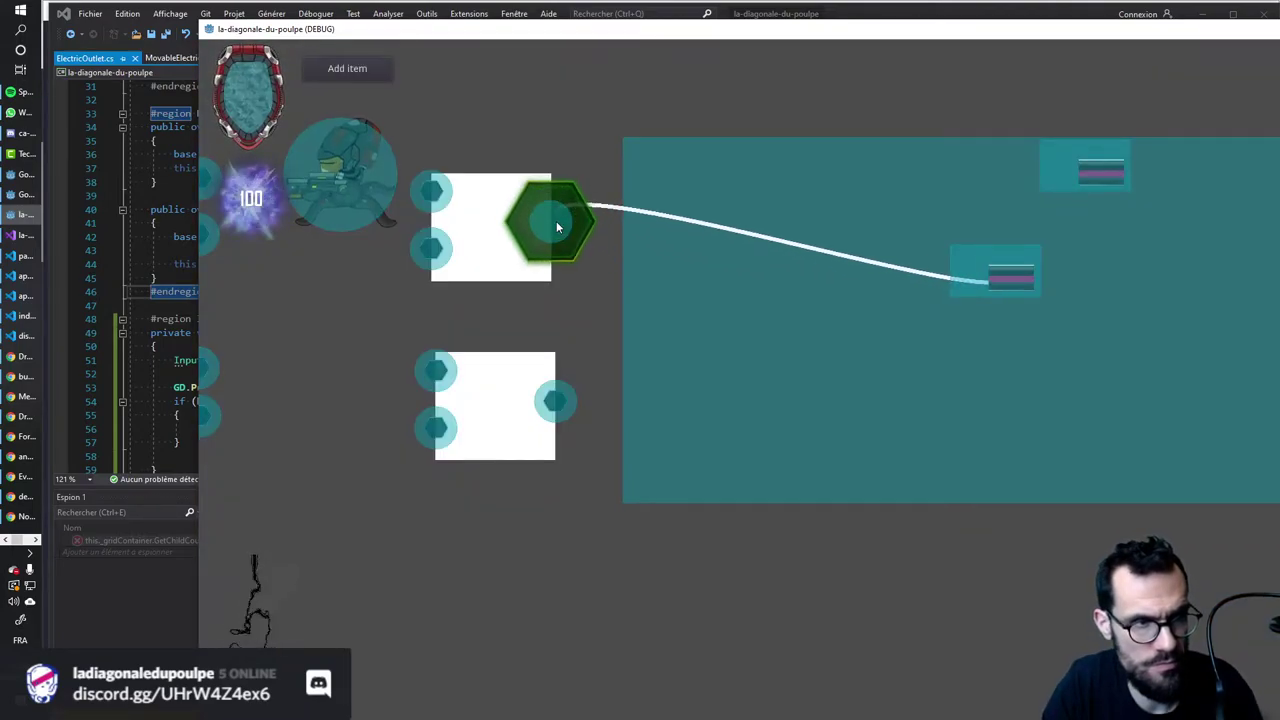
pyautogui.moveTo(916, 287); pyautogui.dragTo(556, 221)
# Move the wire to the lower white block's right socket, review the 8 errors, and return to Visual Studio.
pyautogui.click(16, 234)
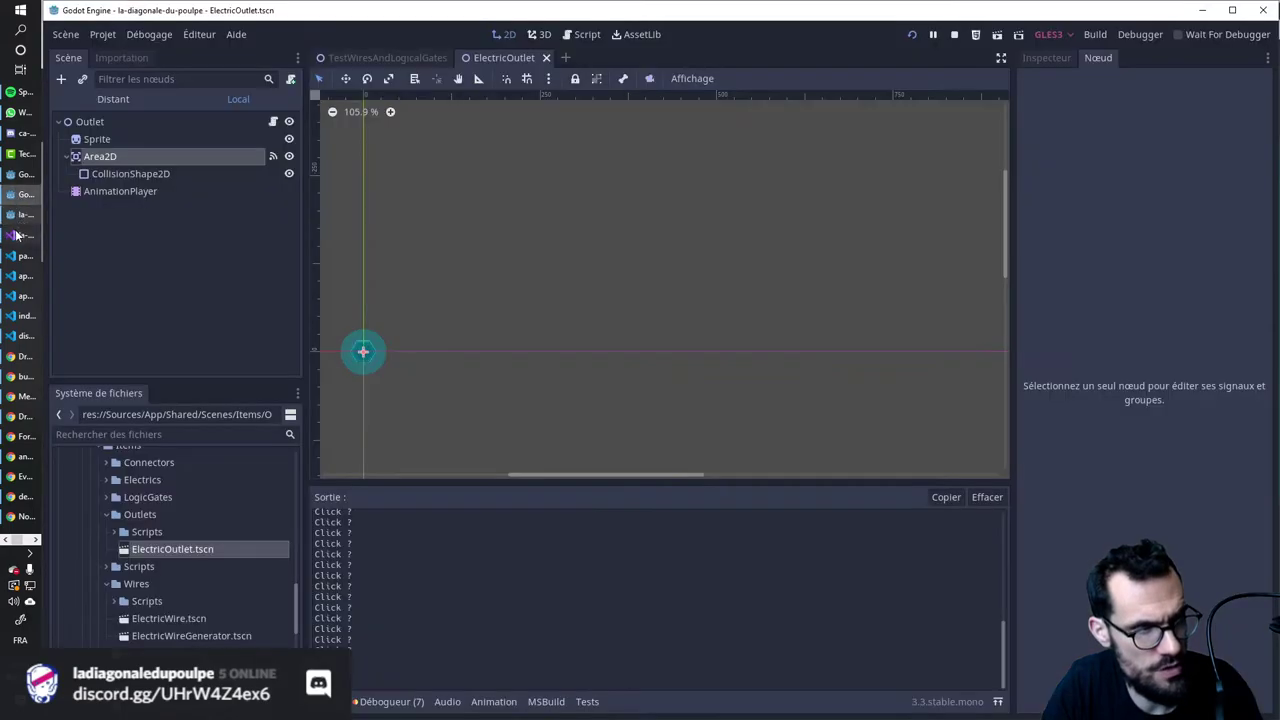
pyautogui.click(16, 220)
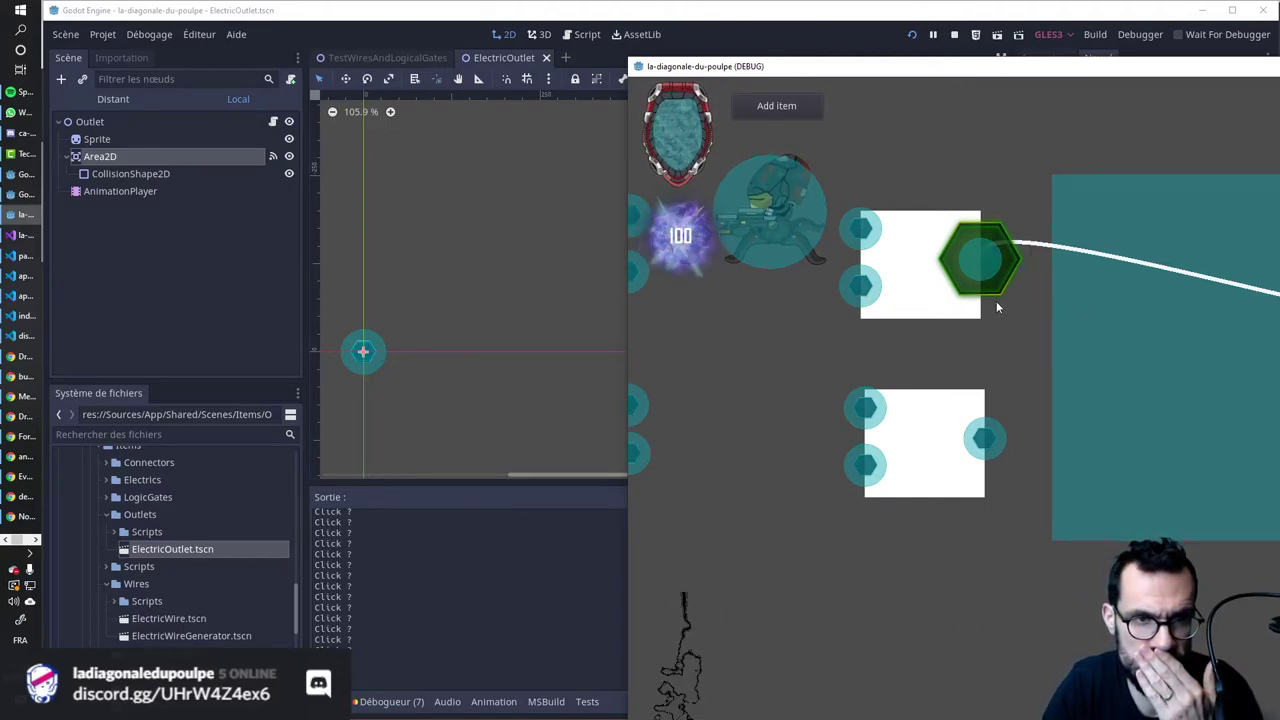
pyautogui.moveTo(991, 268); pyautogui.dragTo(984, 261)
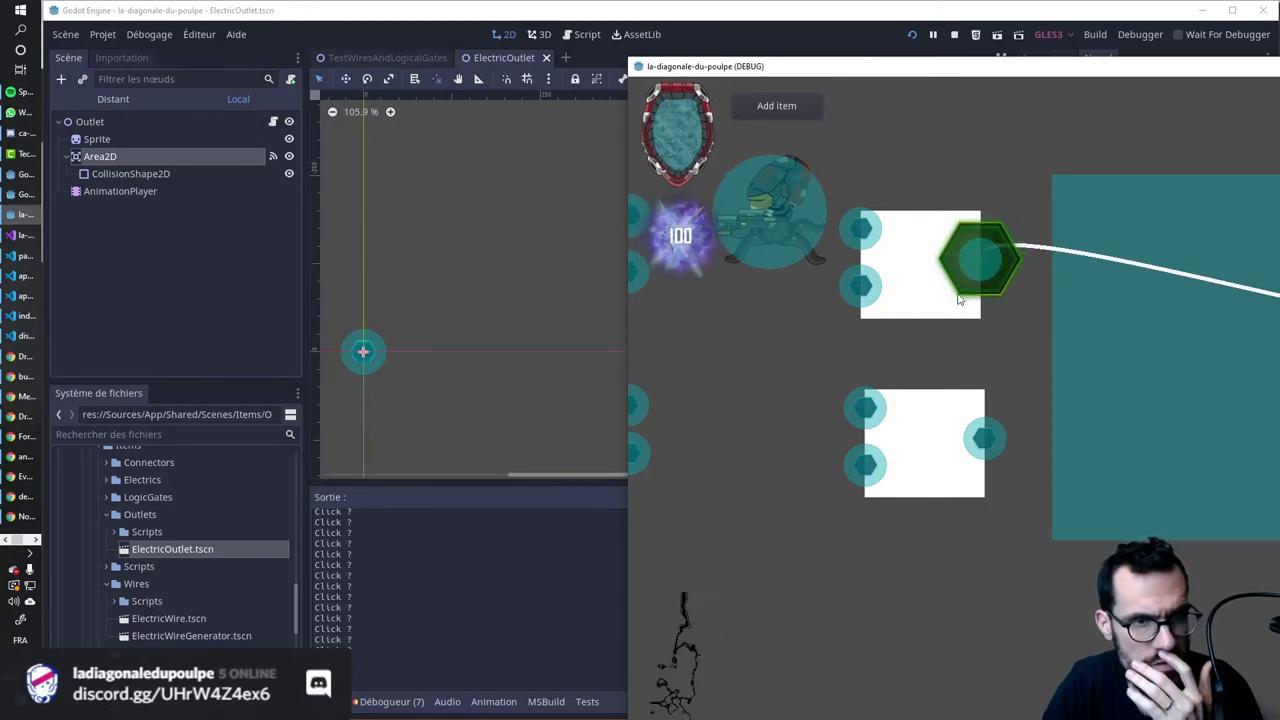
pyautogui.moveTo(981, 258)
pyautogui.mouseDown()
pyautogui.moveTo(975, 274)
pyautogui.moveTo(977, 255)
pyautogui.moveTo(1153, 287)
pyautogui.moveTo(986, 269)
pyautogui.mouseUp()
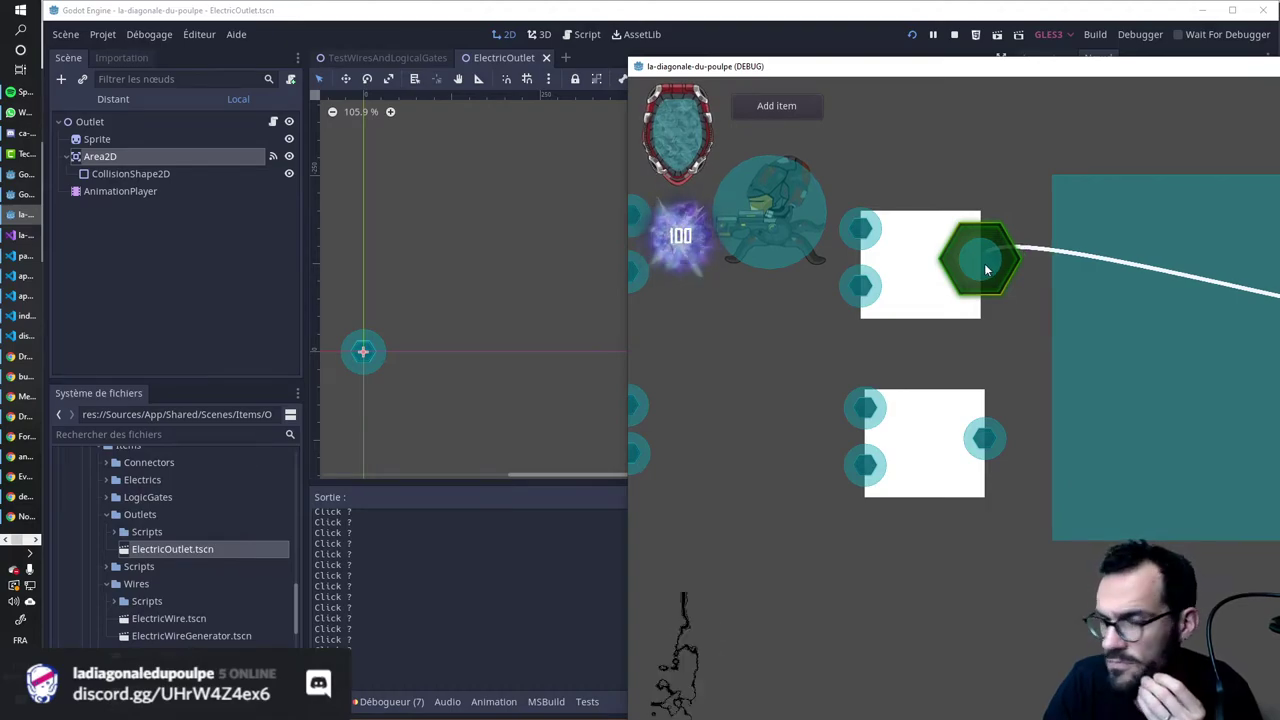
pyautogui.moveTo(990, 266)
pyautogui.mouseDown()
pyautogui.moveTo(1104, 280)
pyautogui.moveTo(1101, 397)
pyautogui.moveTo(993, 437)
pyautogui.mouseUp()
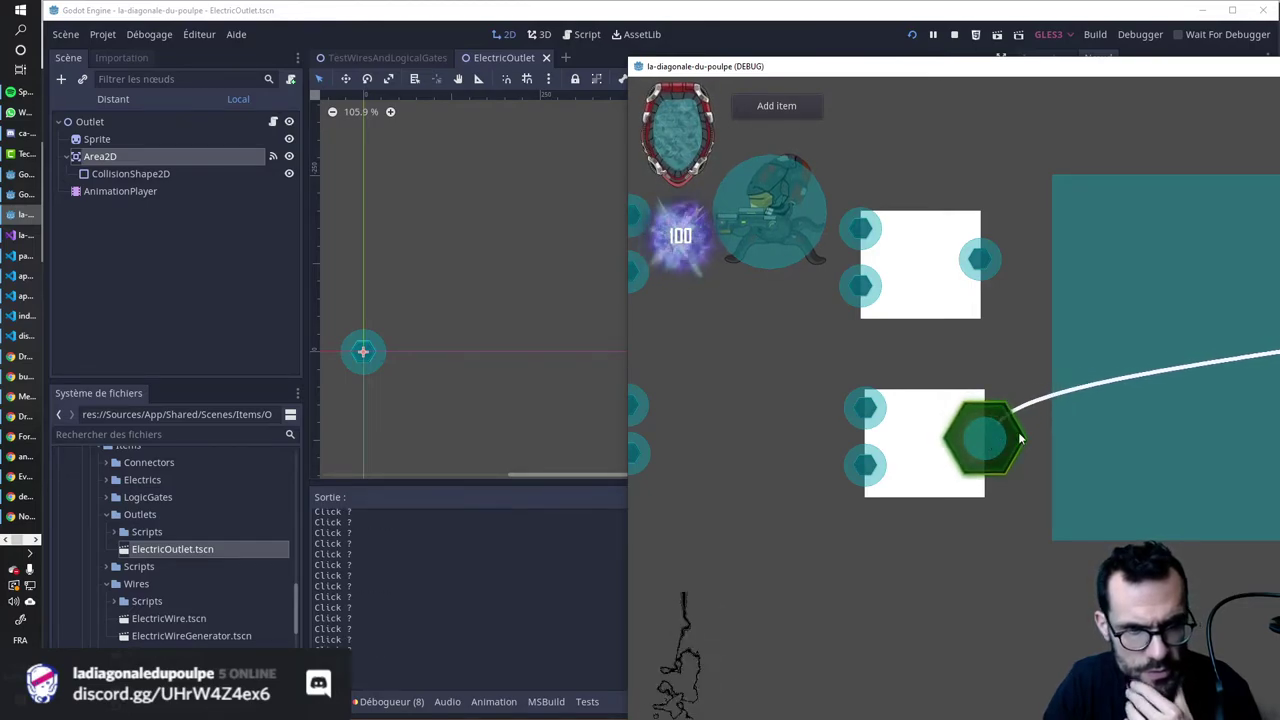
pyautogui.moveTo(993, 437); pyautogui.dragTo(996, 443)
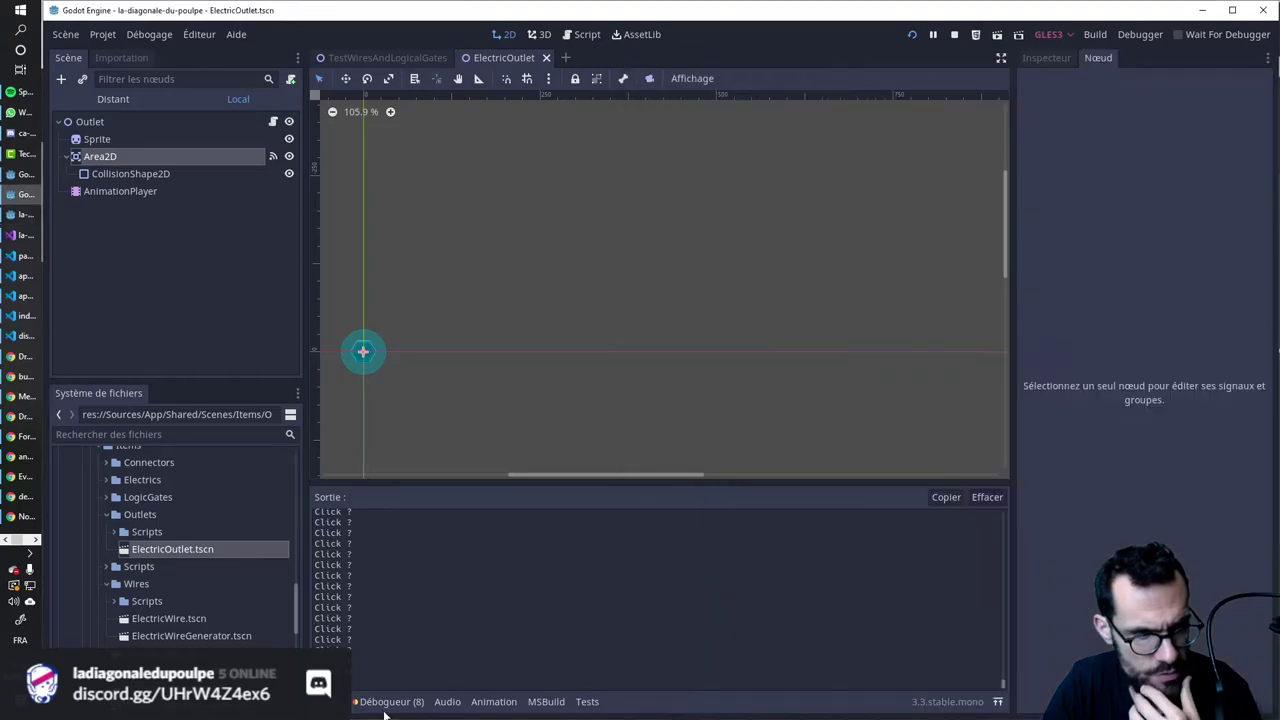
pyautogui.click(425, 472)
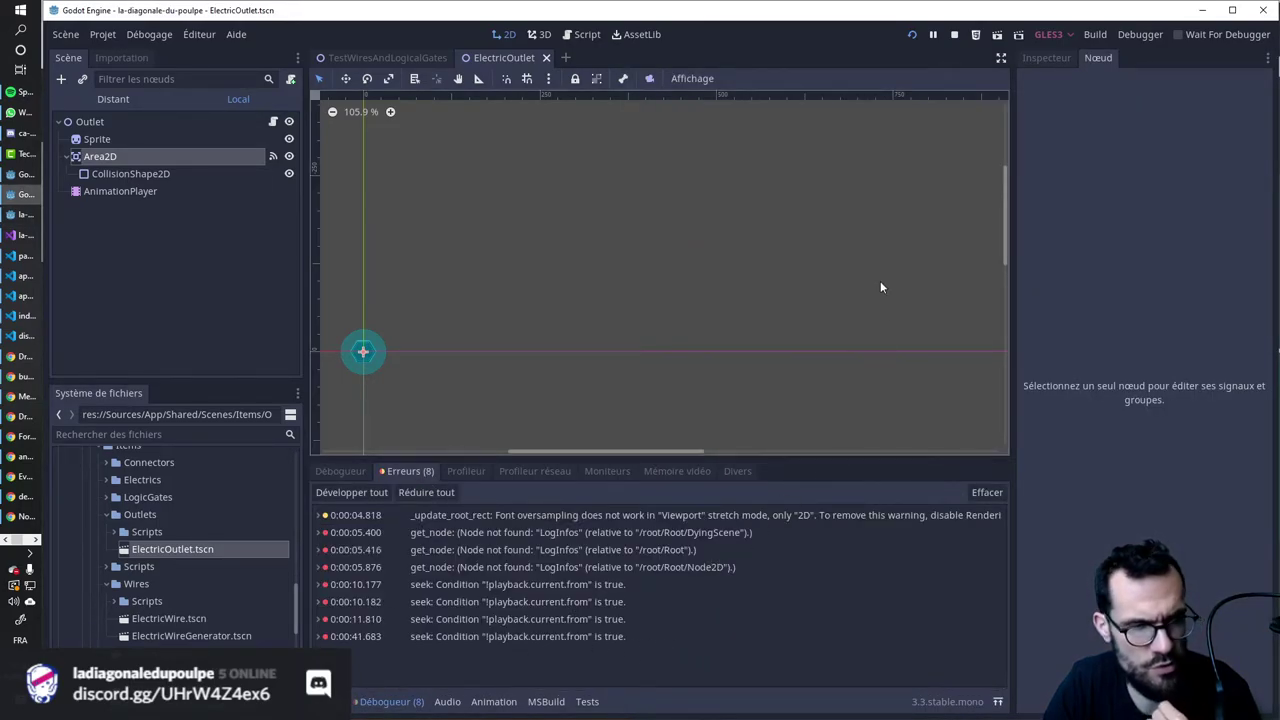
pyautogui.click(1203, 10)
# Remove the blank line inside the empty null-check block in ElectricOutlet.cs.
pyautogui.click(410, 332)
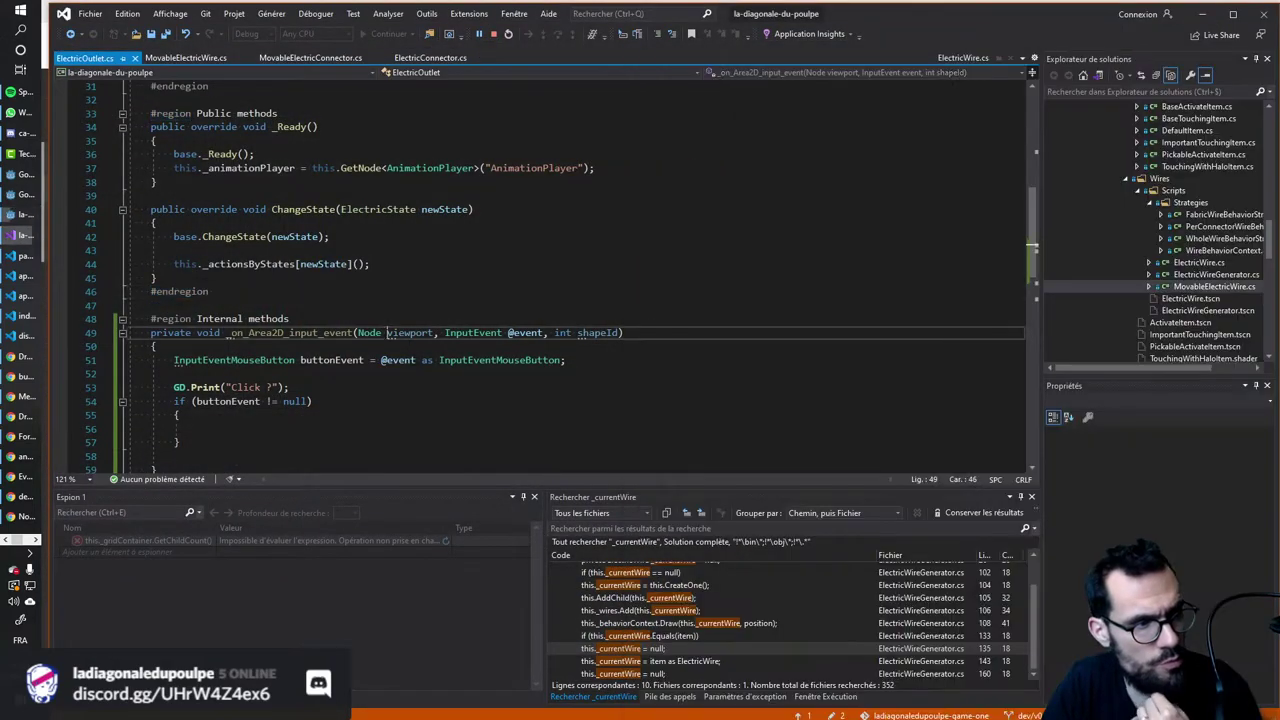
pyautogui.click(197, 428)
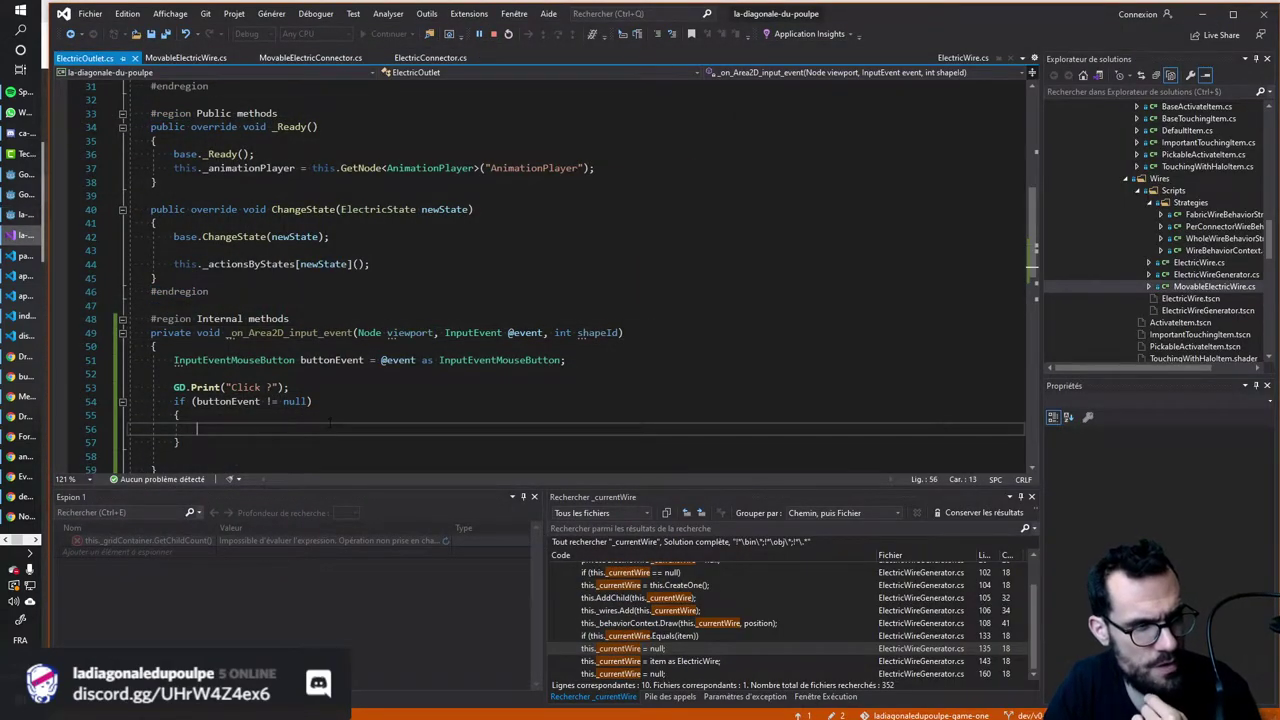
pyautogui.press('Down')
pyautogui.press('Delete')
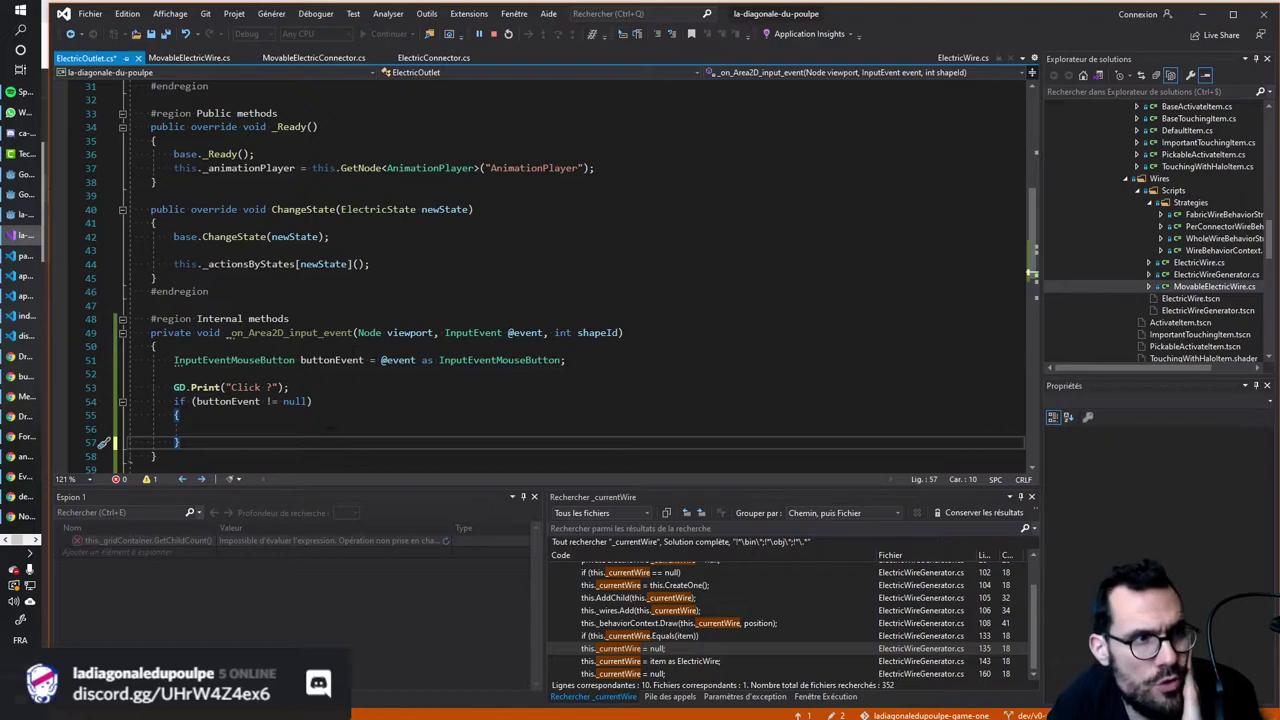
pyautogui.click(255, 154)
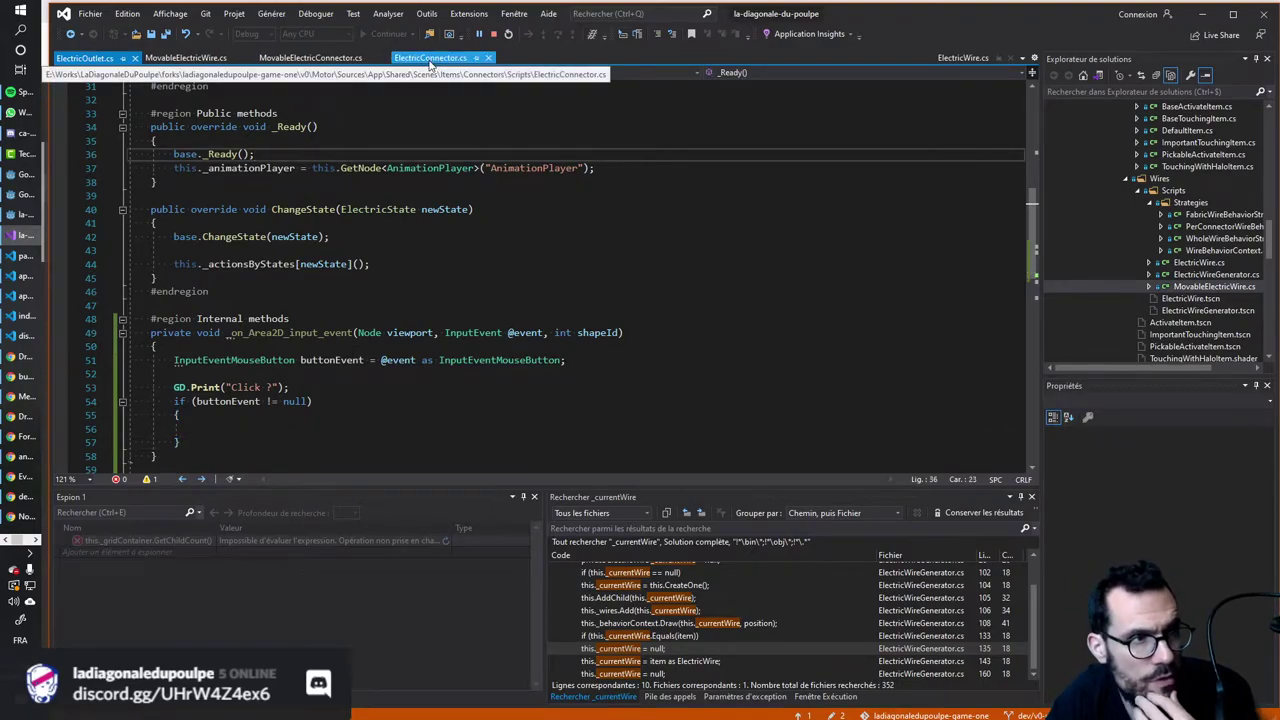
pyautogui.scroll(-5, 500, 250)
# In MovableElectricConnector.cs, append a "// buggy ?" comment to the _drag toggle line and save.
pyautogui.click(318, 62)
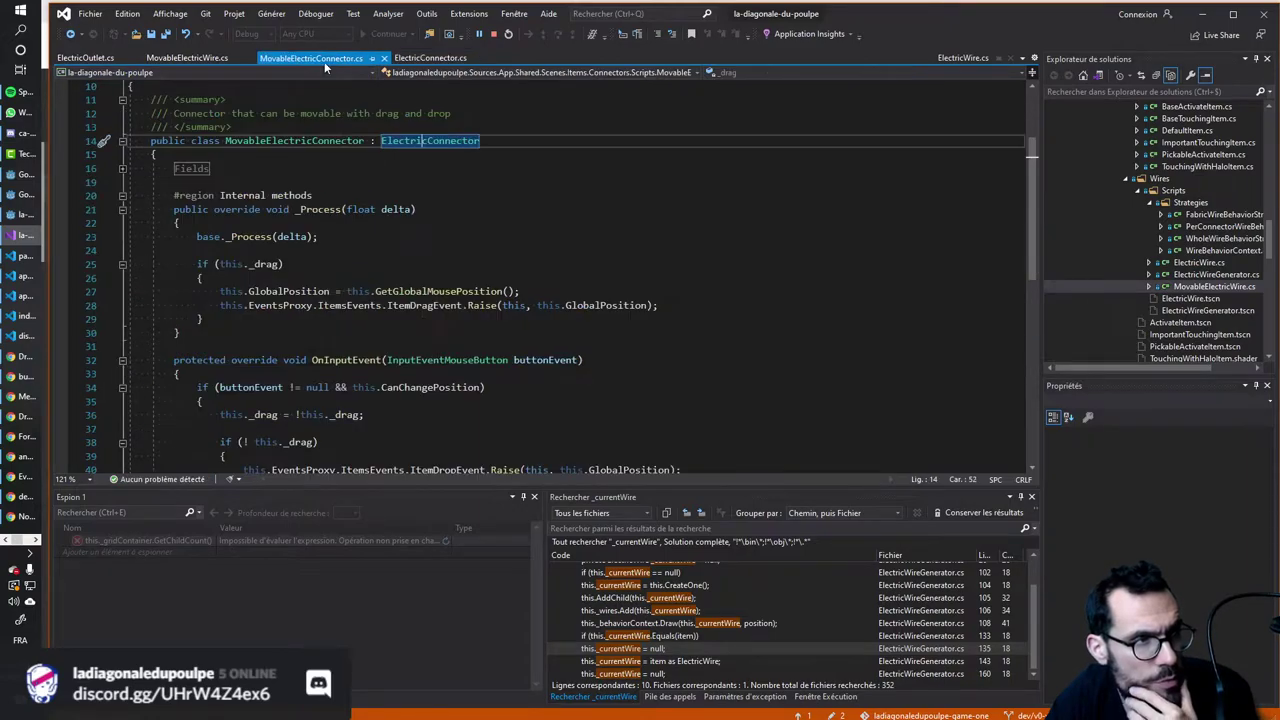
pyautogui.click(427, 305)
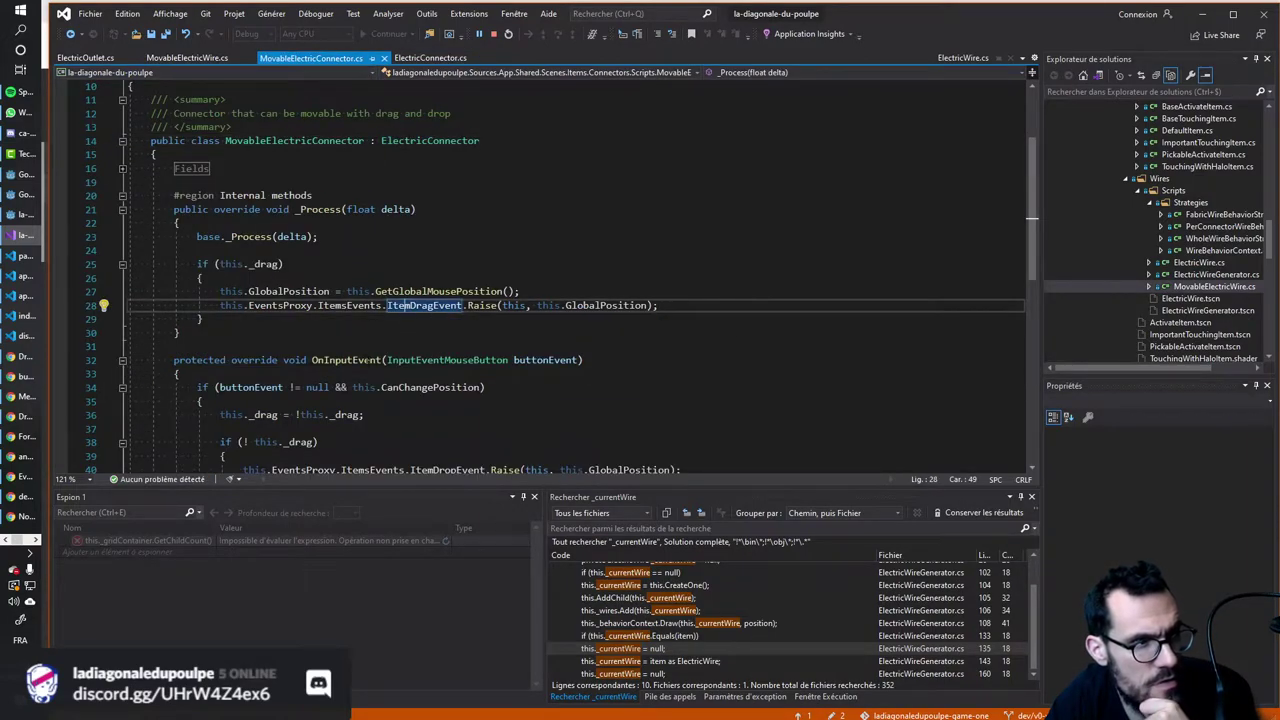
pyautogui.scroll(-2, 369, 375)
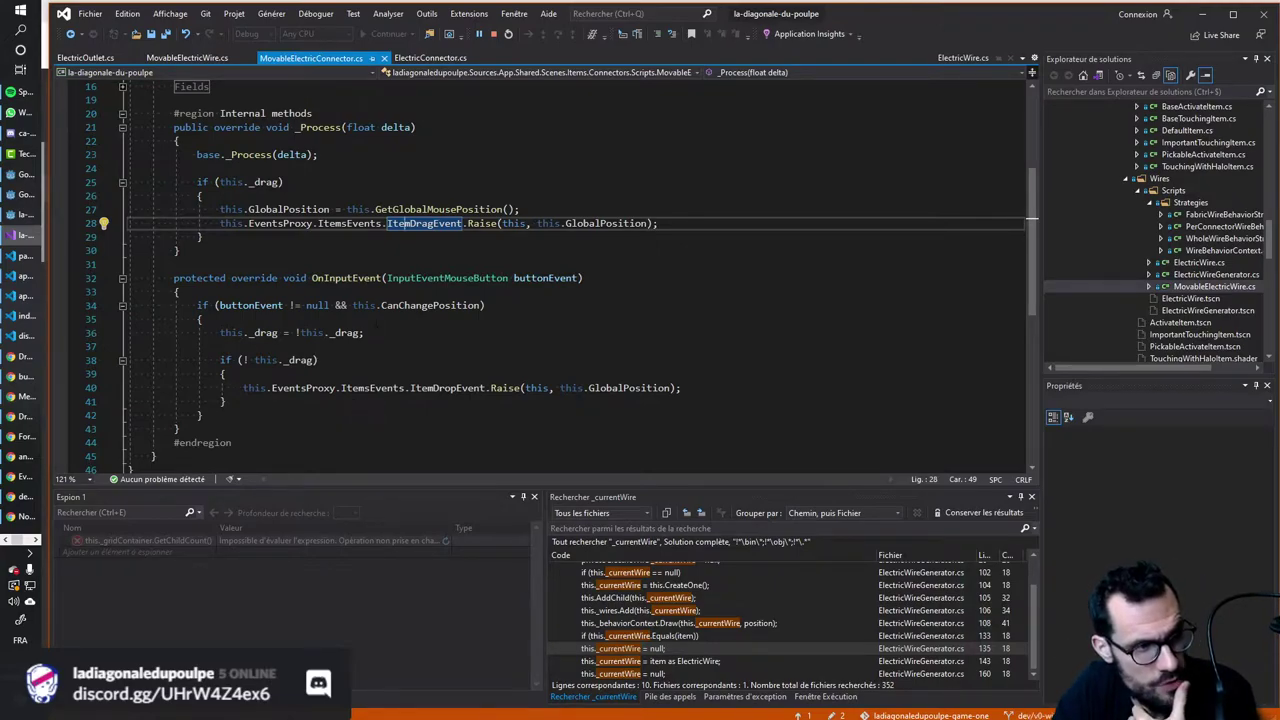
pyautogui.click(221, 346)
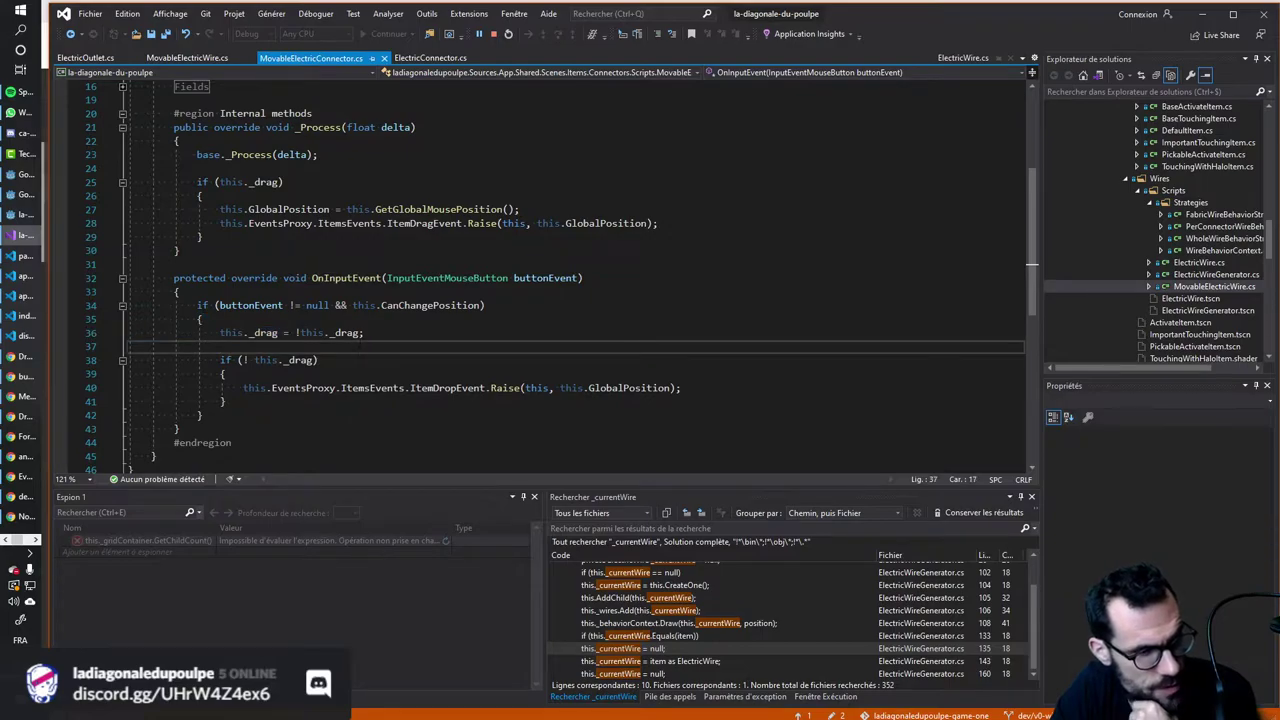
pyautogui.moveTo(365, 333); pyautogui.dragTo(197, 333)
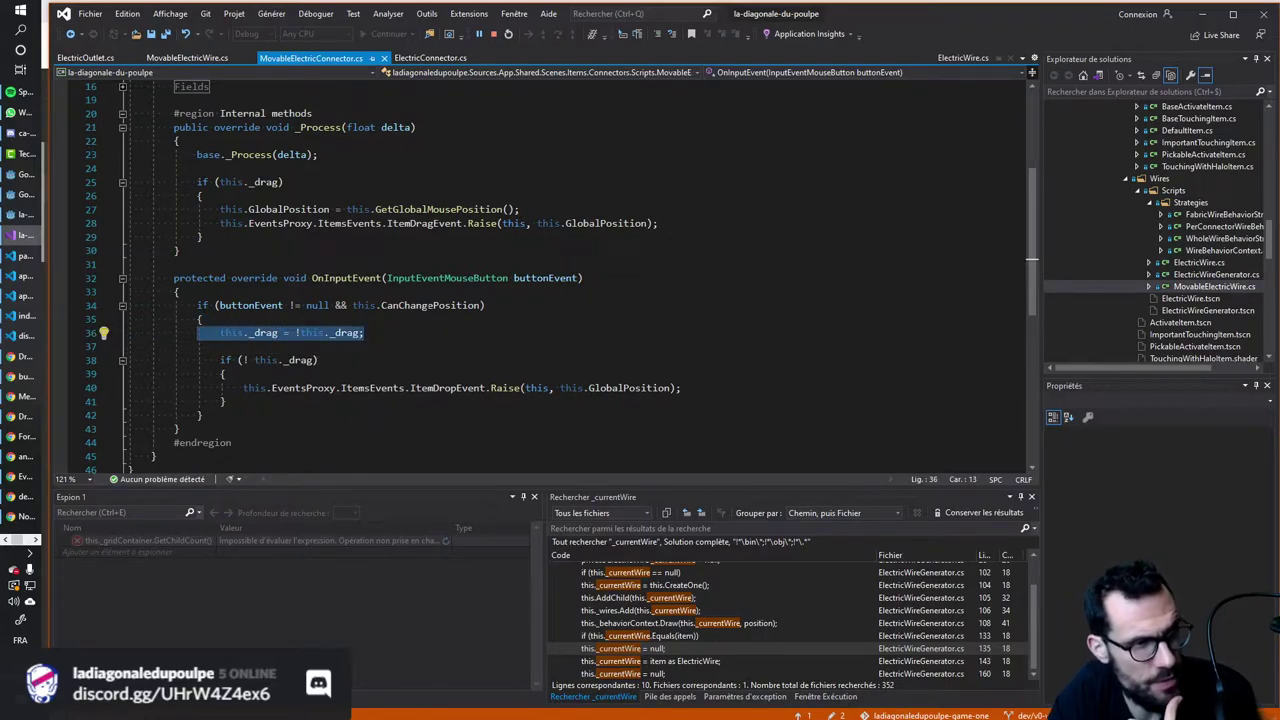
pyautogui.click(430, 278)
pyautogui.click(370, 333)
pyautogui.write('/')
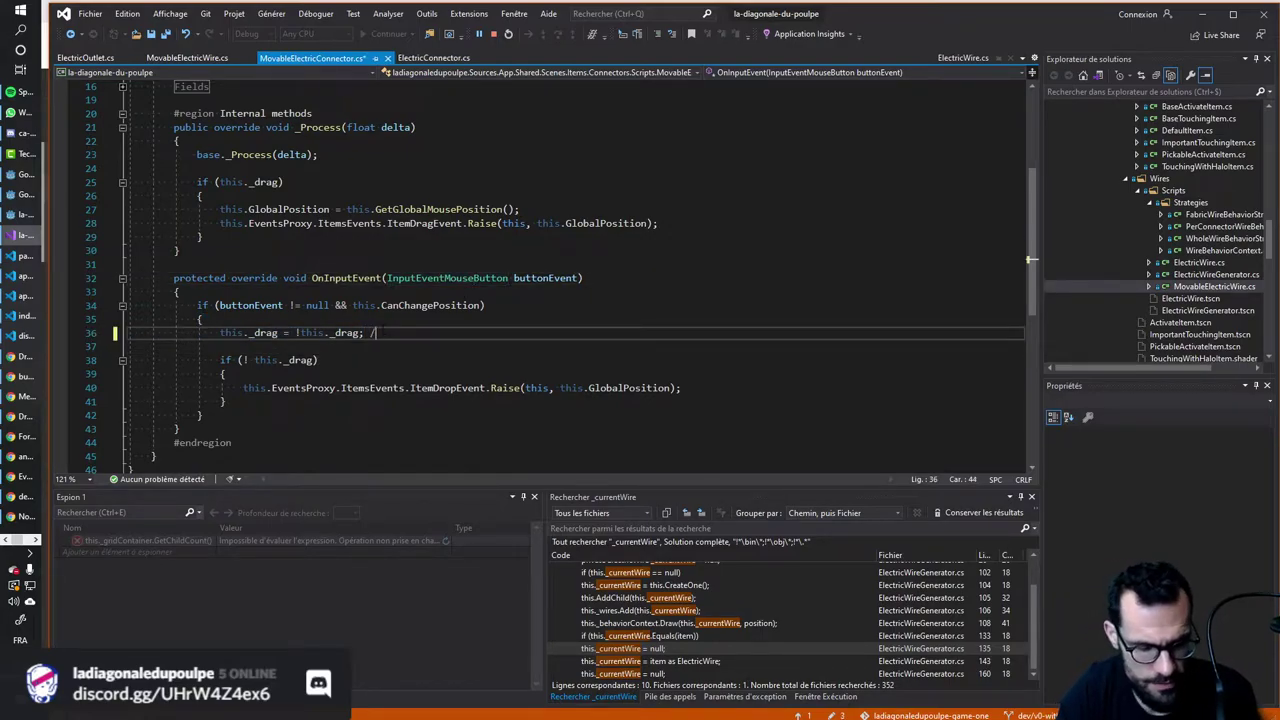
pyautogui.write('/ buggy ?')
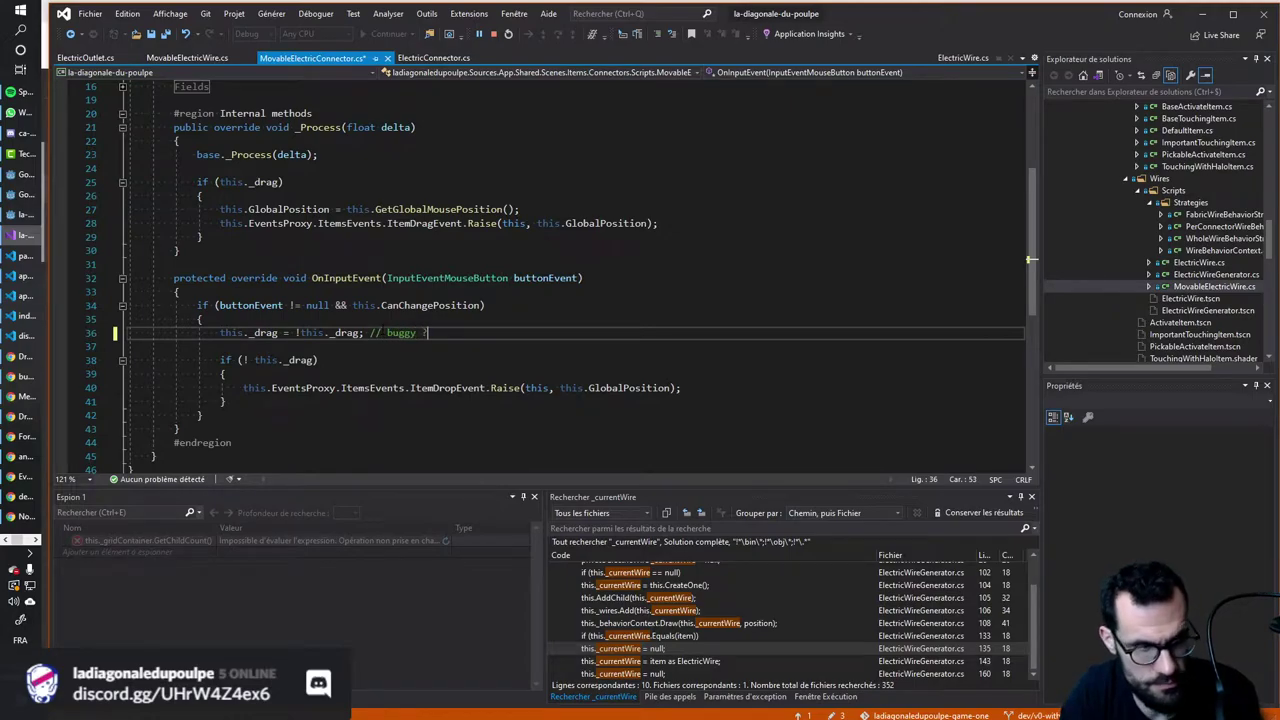
pyautogui.hotkey('ctrl', 's')
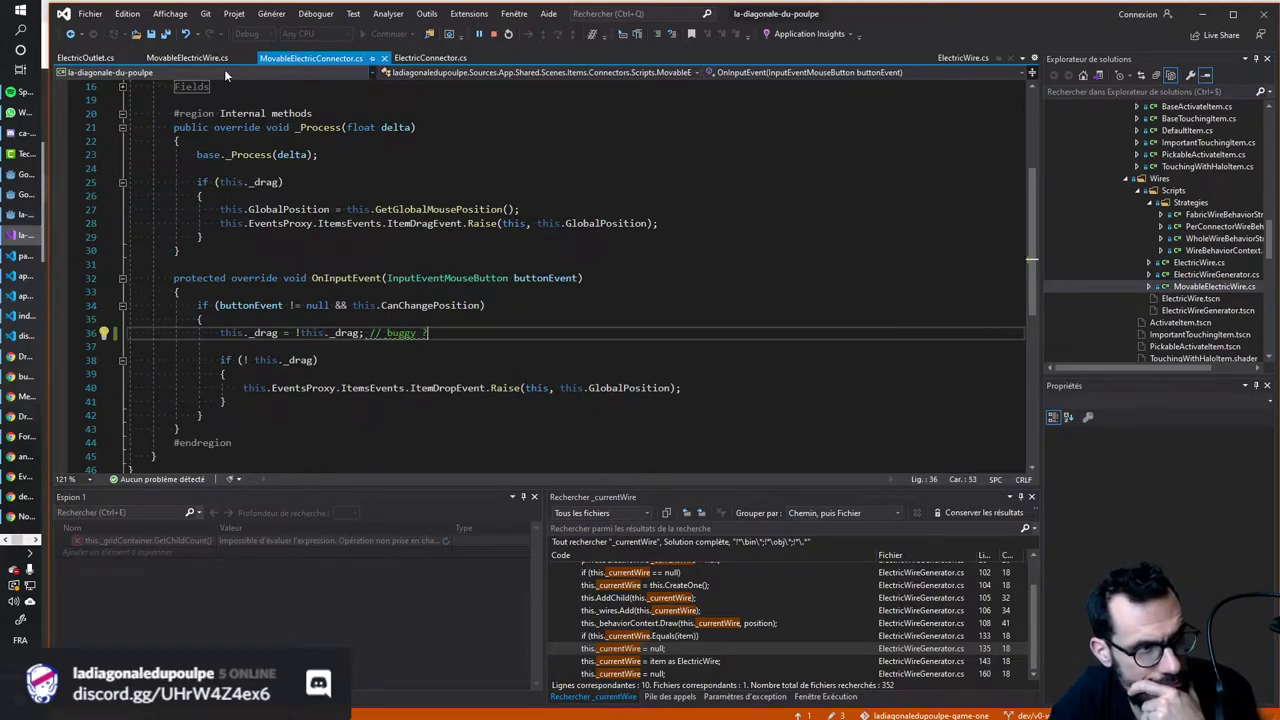
# Look through MovableElectricWire.cs, then return to ElectricOutlet.cs.
pyautogui.click(185, 60)
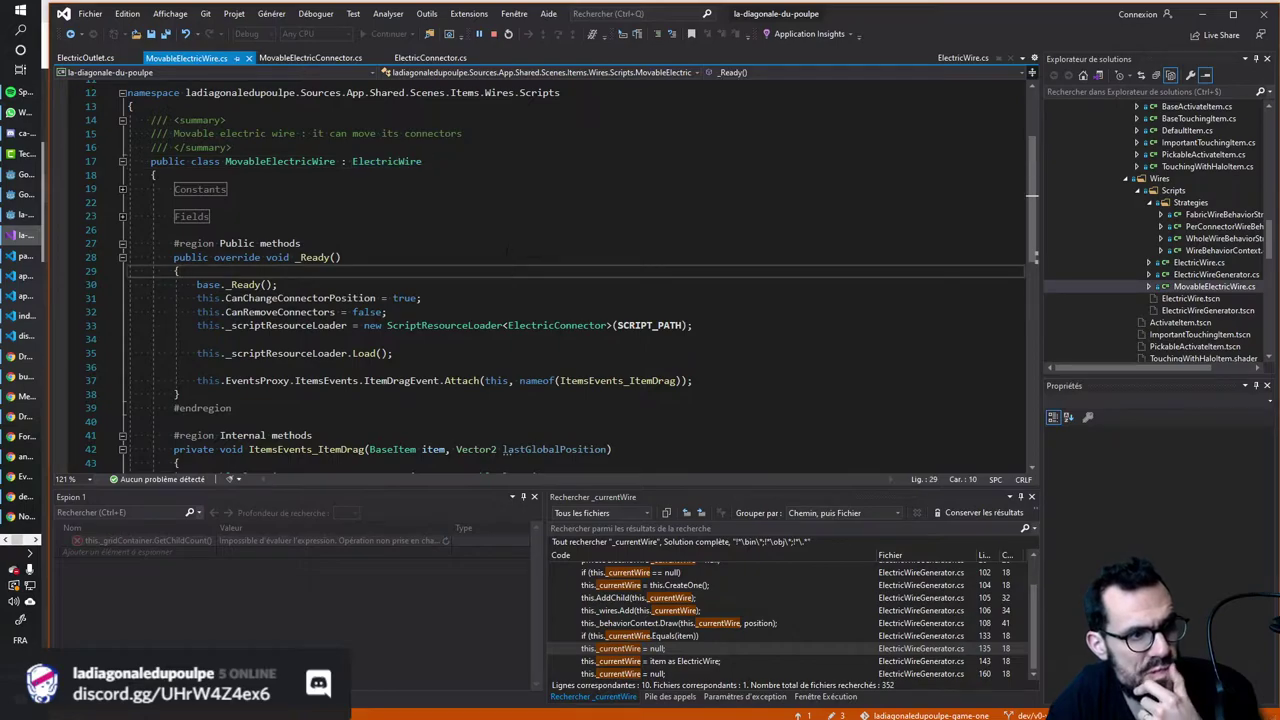
pyautogui.scroll(-4, 505, 255)
pyautogui.scroll(-3, 505, 300)
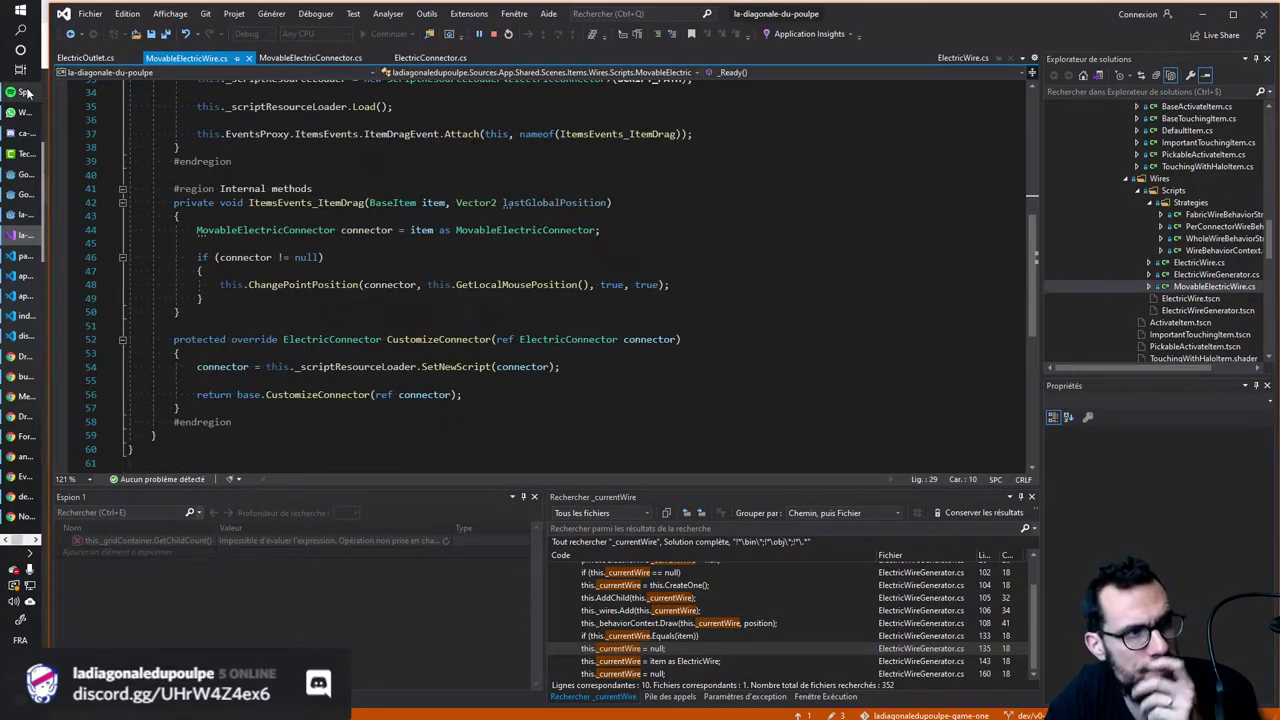
pyautogui.click(100, 58)
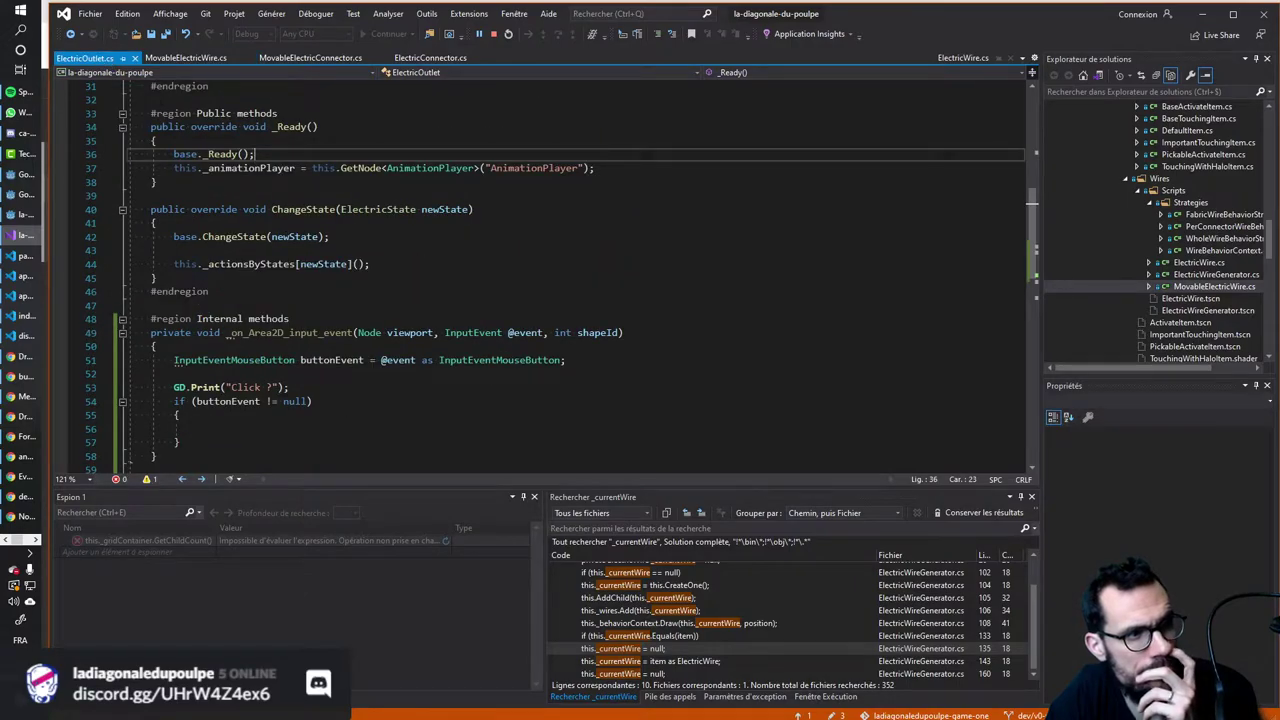
# Unplug the wire from the lower block's socket, then repeatedly replug it until it sits in the upper block's right socket.
pyautogui.click(260, 428)
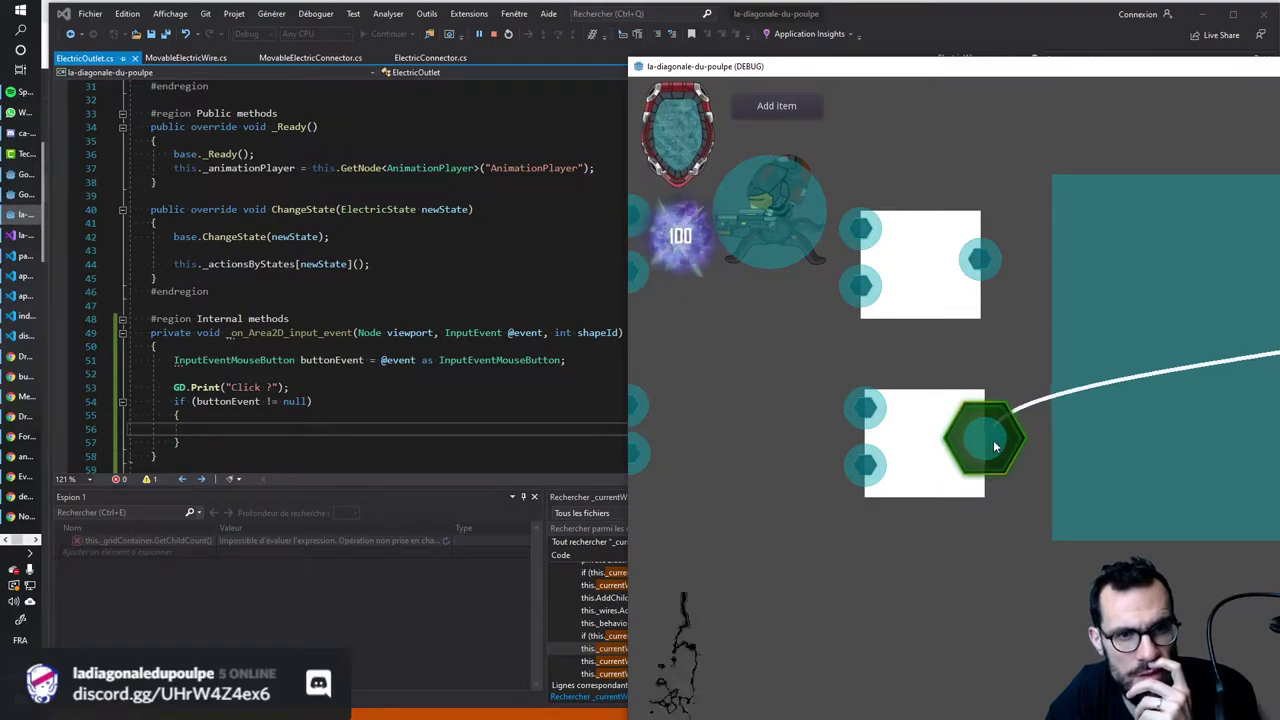
pyautogui.moveTo(993, 440); pyautogui.dragTo(686, 656)
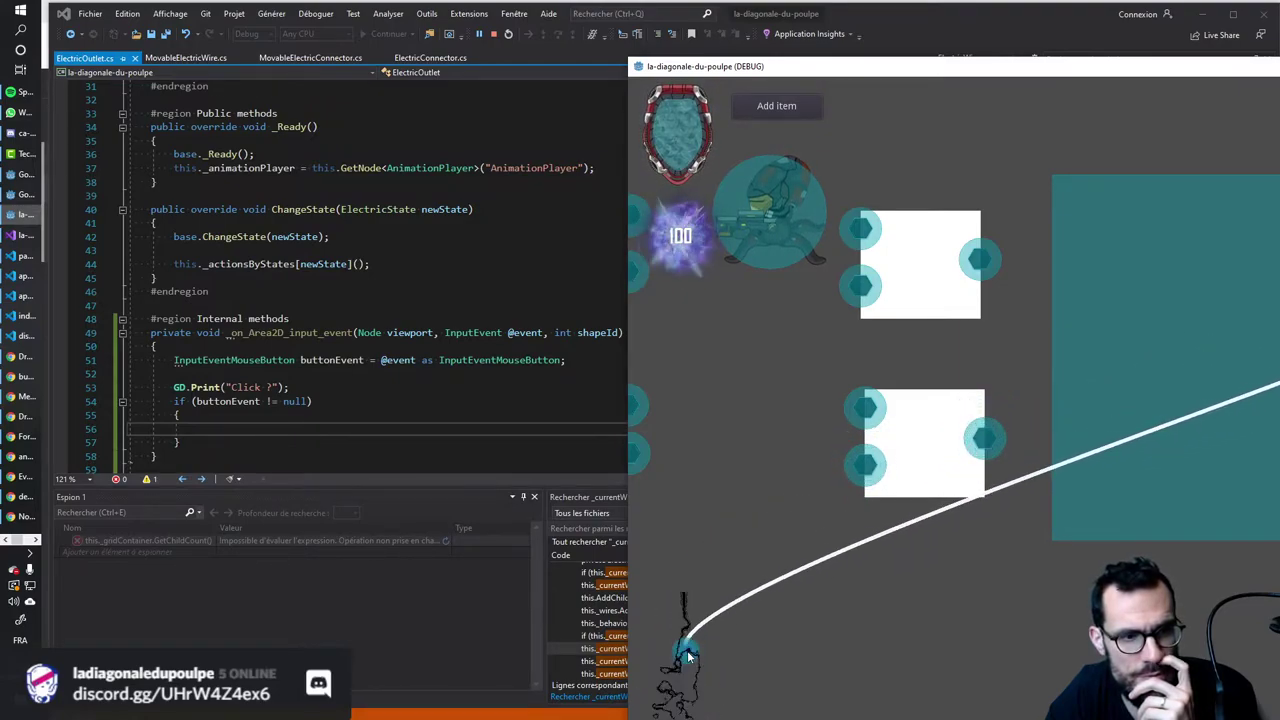
pyautogui.moveTo(686, 656)
pyautogui.mouseDown()
pyautogui.moveTo(898, 415)
pyautogui.moveTo(995, 258)
pyautogui.moveTo(981, 268)
pyautogui.mouseUp()
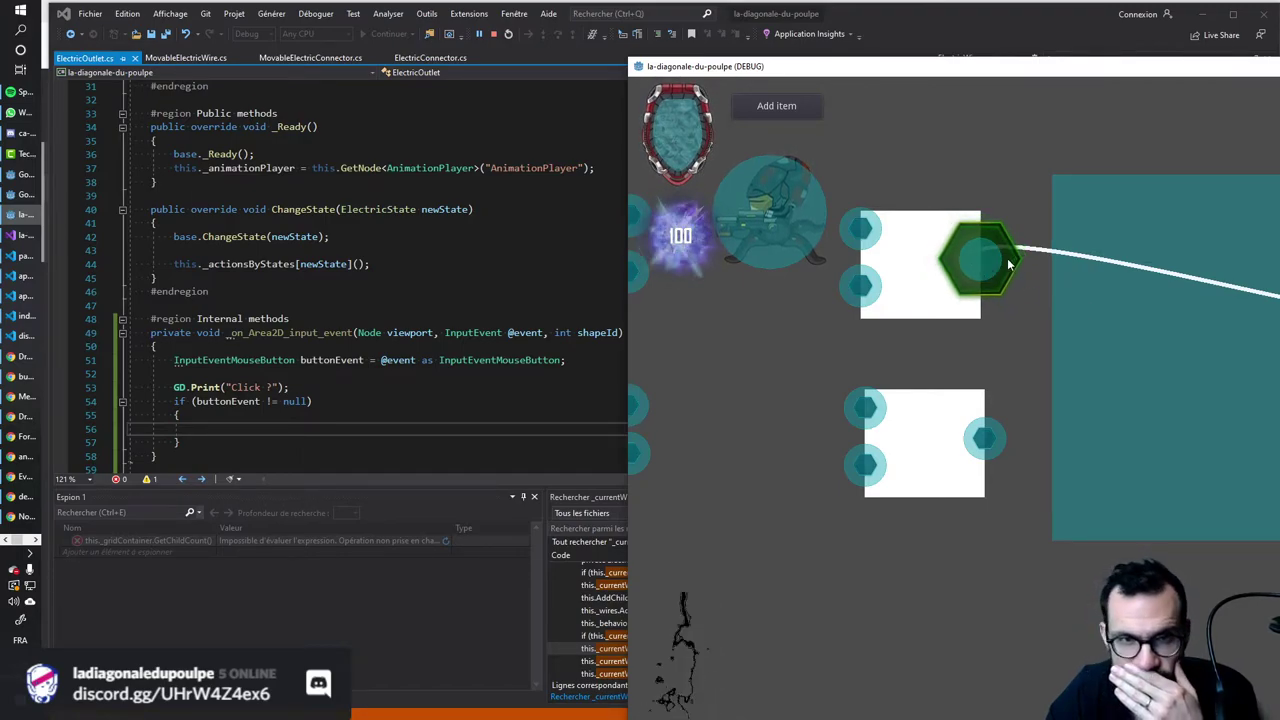
pyautogui.moveTo(981, 262)
pyautogui.mouseDown()
pyautogui.moveTo(1020, 277)
pyautogui.moveTo(988, 264)
pyautogui.mouseUp()
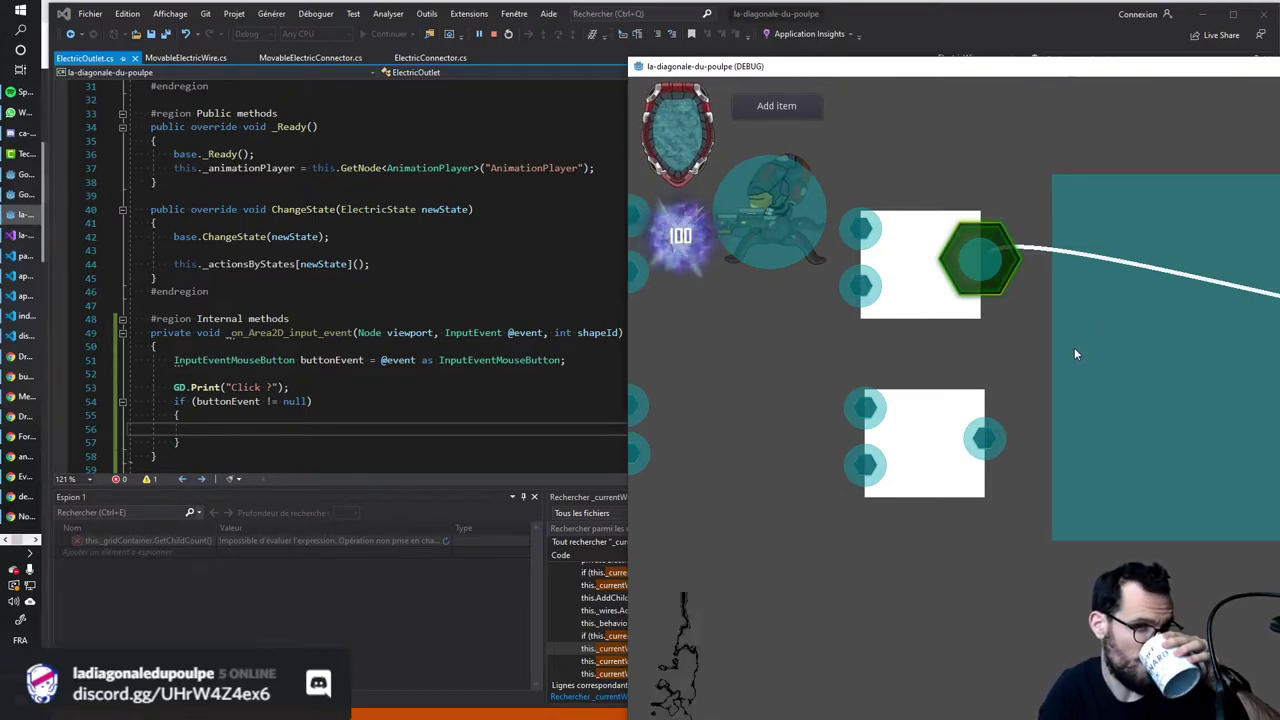
pyautogui.moveTo(981, 258)
pyautogui.mouseDown()
pyautogui.moveTo(1050, 268)
pyautogui.moveTo(978, 264)
pyautogui.mouseUp()
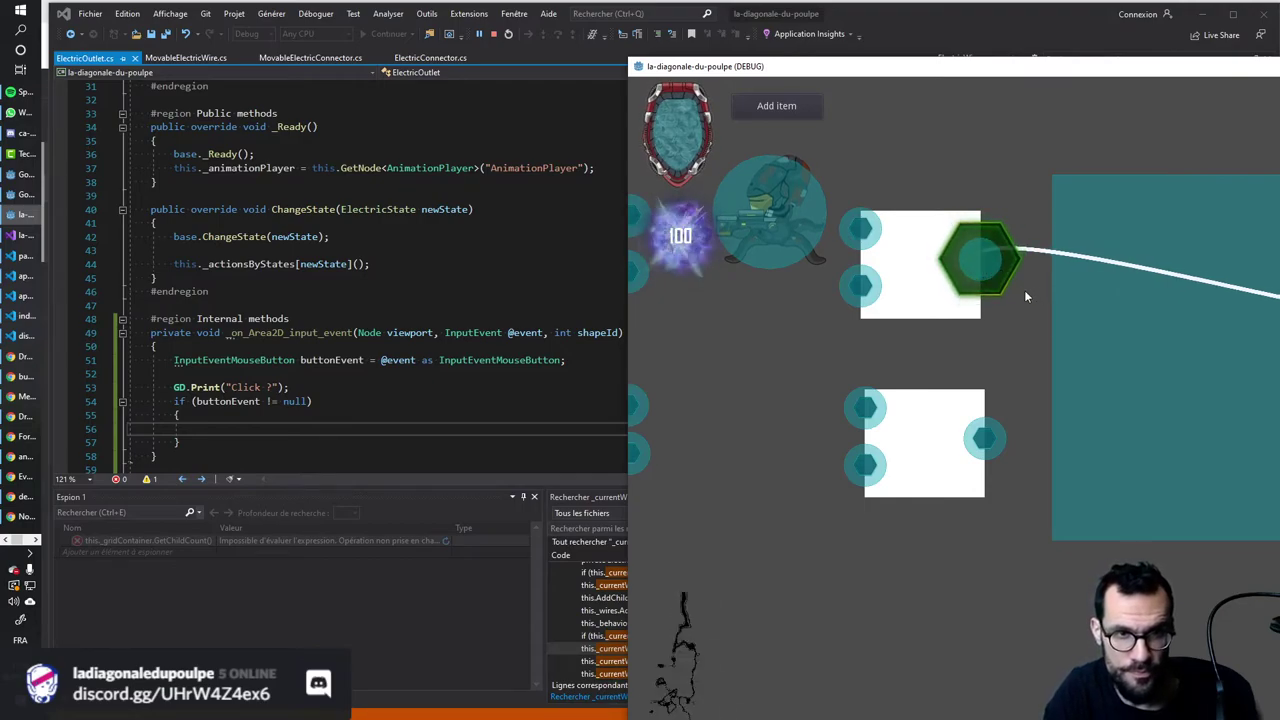
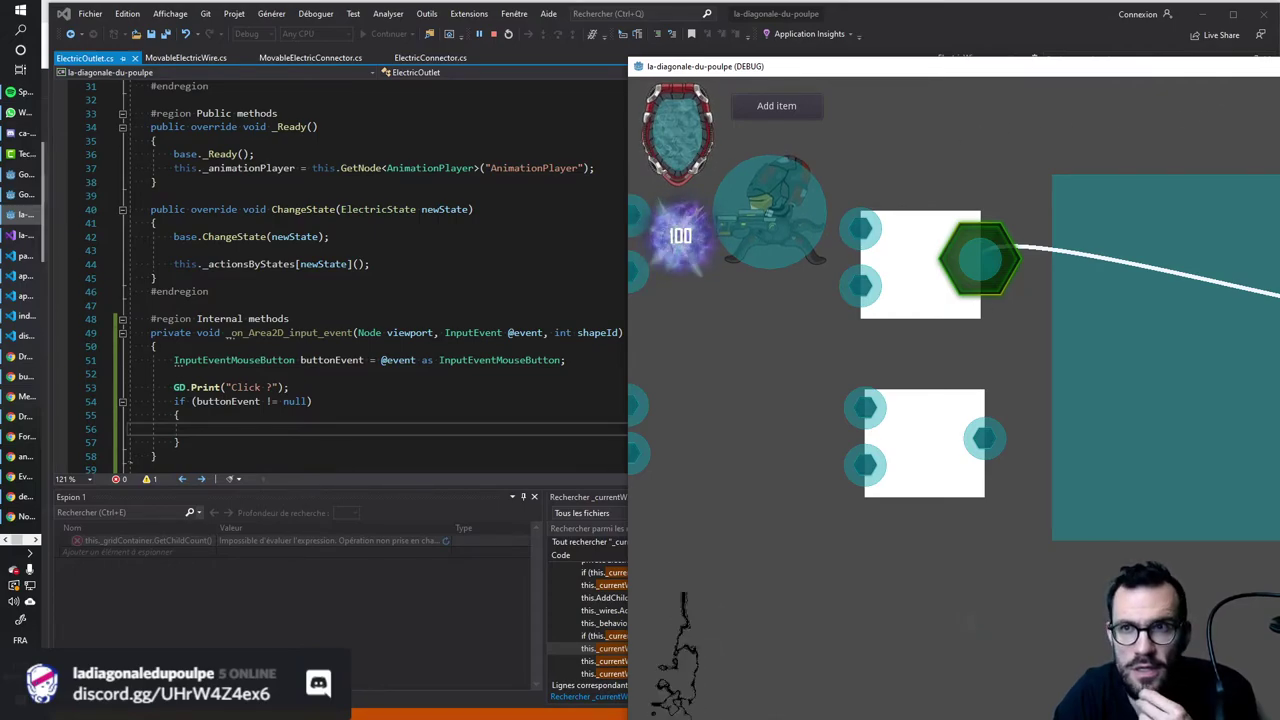
# Bring Chrome to the front and close the Angular training tab.
pyautogui.hotkey('alt', 'Tab')
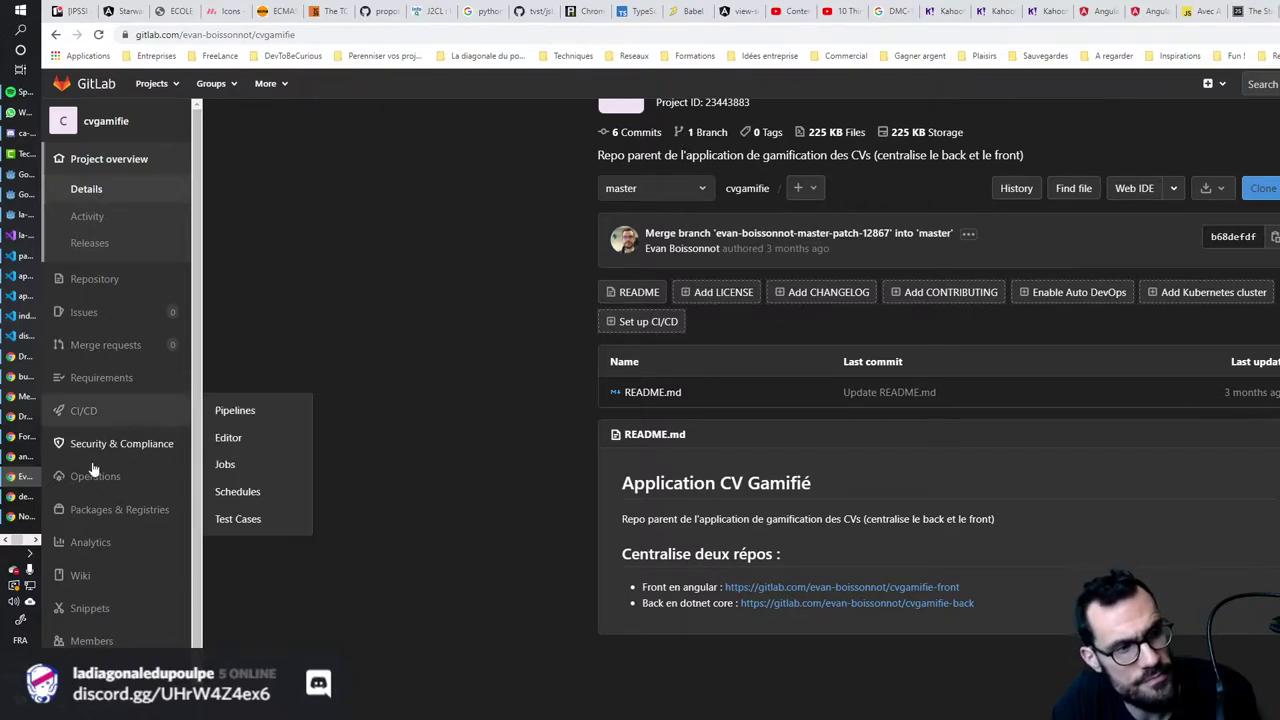
pyautogui.click(28, 458)
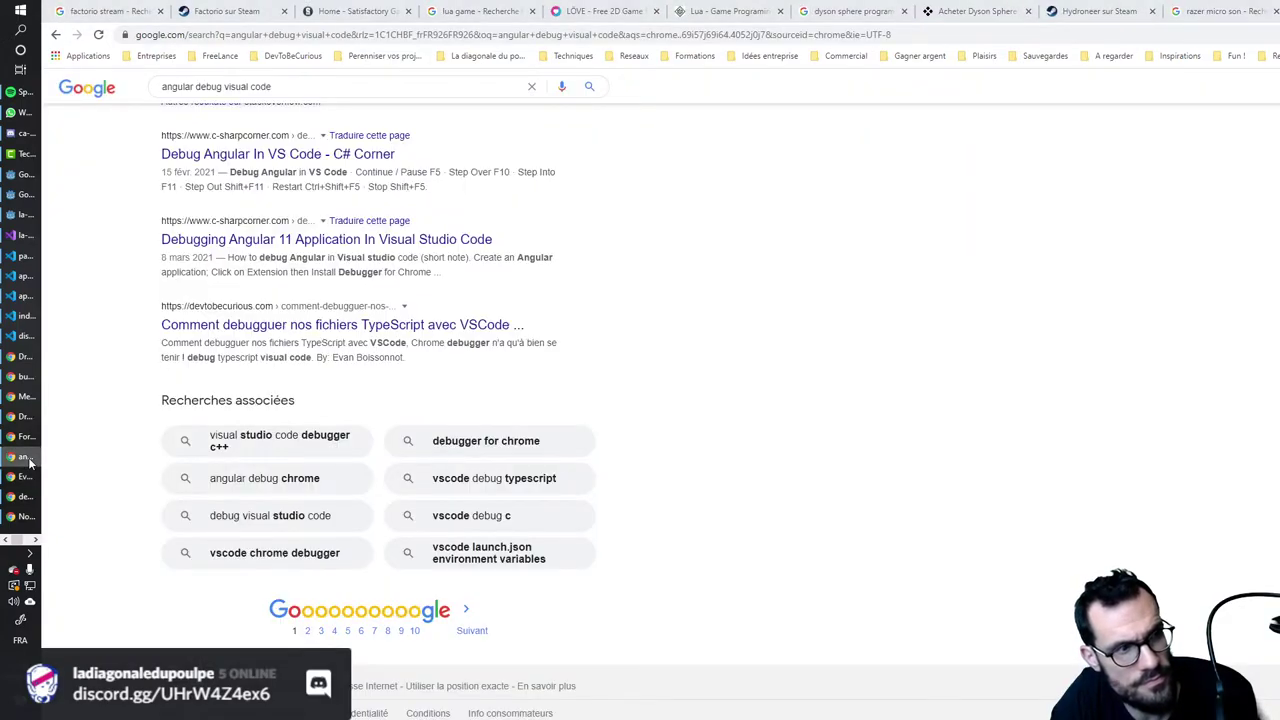
pyautogui.click(28, 477)
pyautogui.click(27, 498)
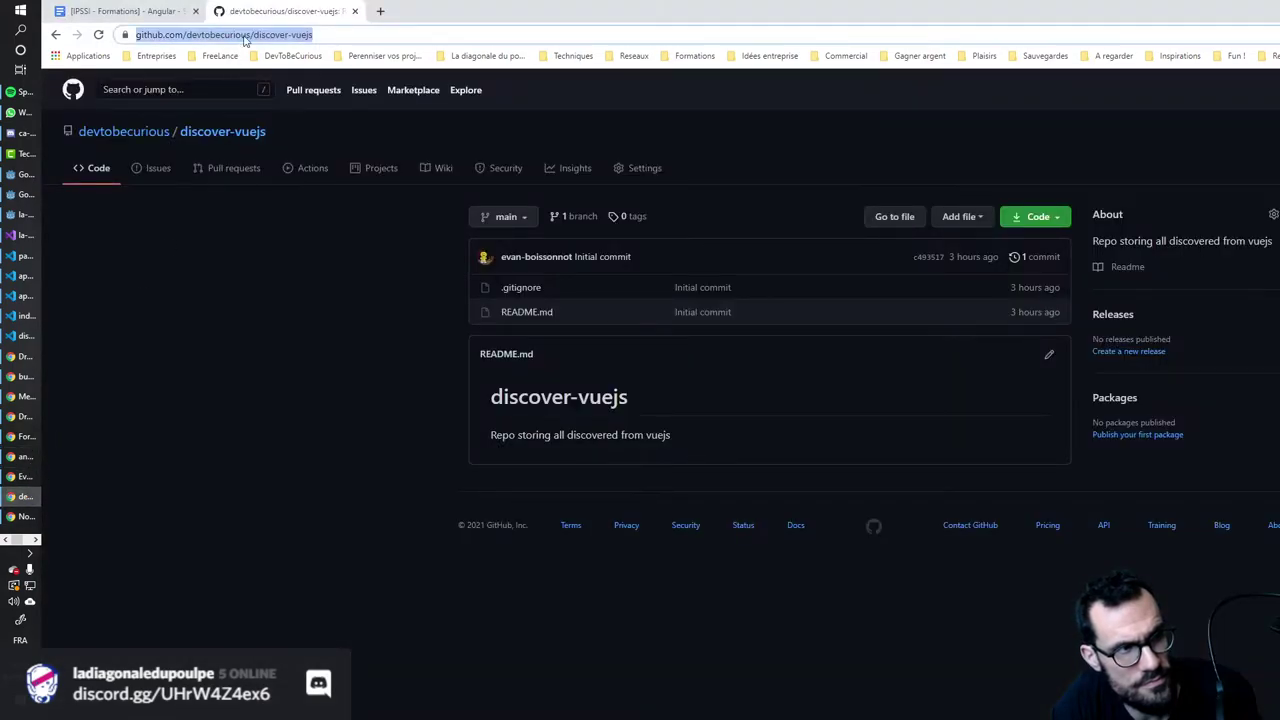
pyautogui.middleClick(156, 14)
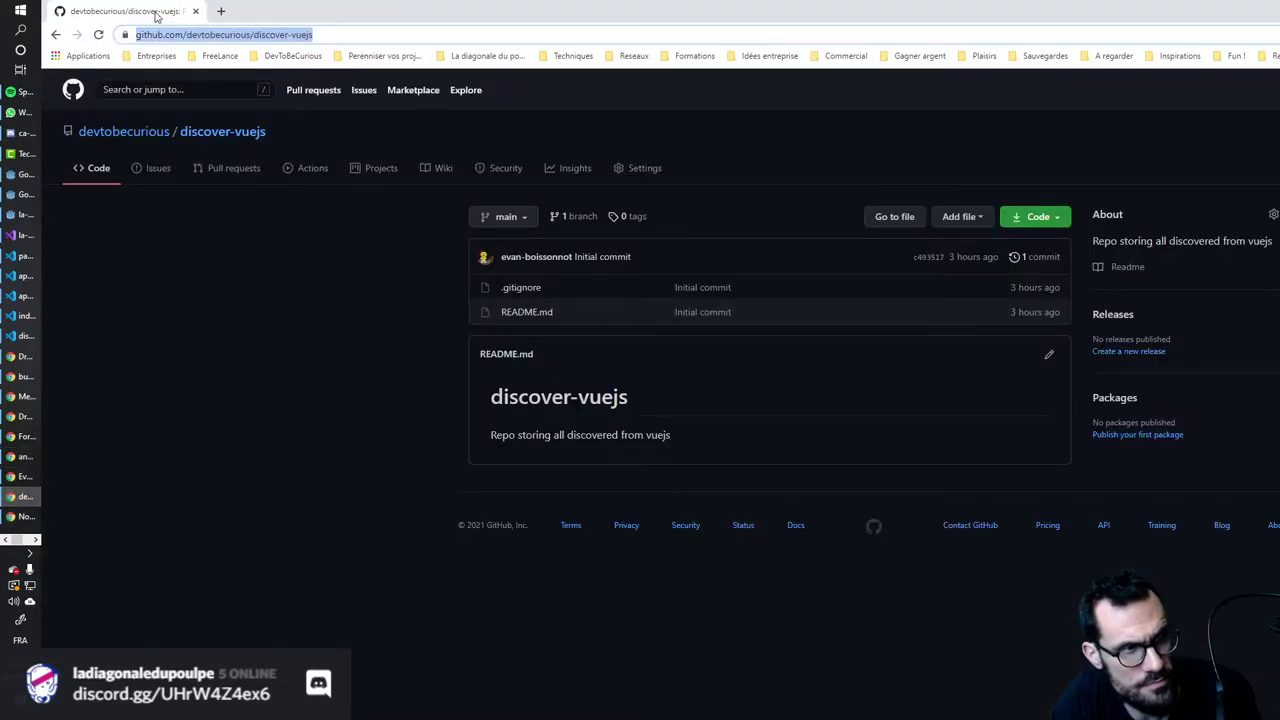
# Search Google in a new tab for 'release click mouse godot'.
pyautogui.click(222, 11)
pyautogui.click(180, 36)
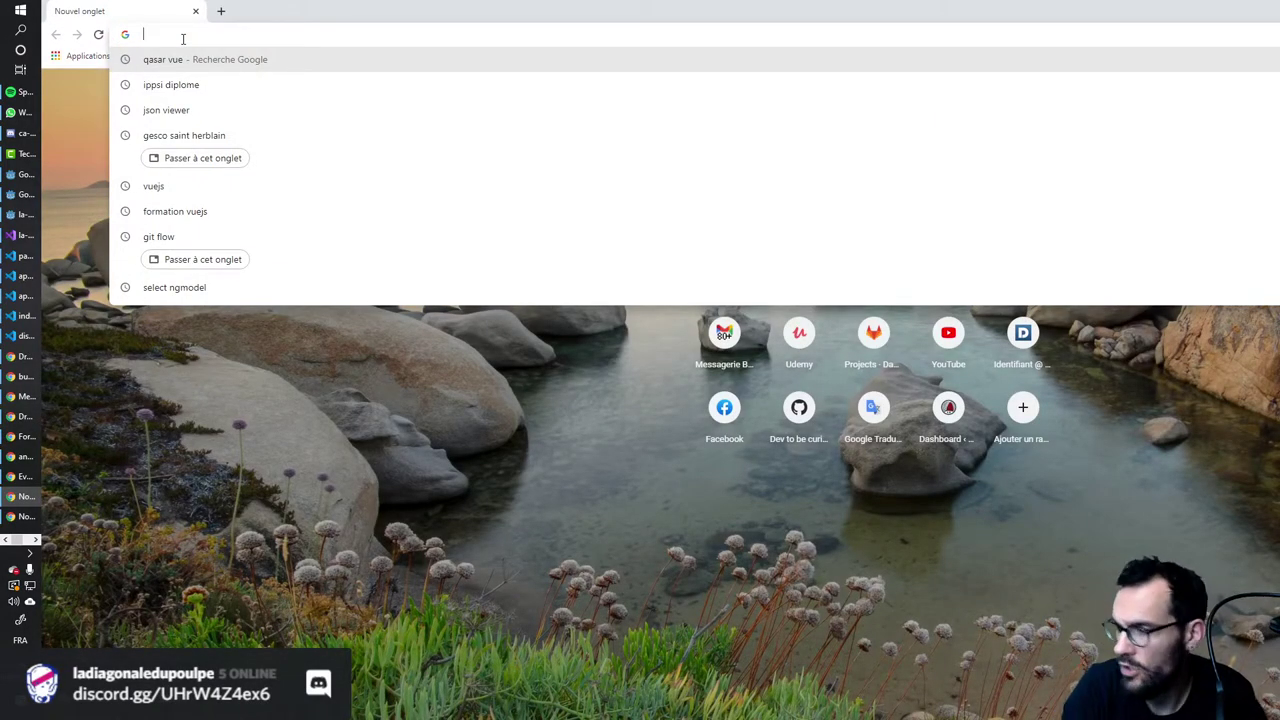
pyautogui.write('y')
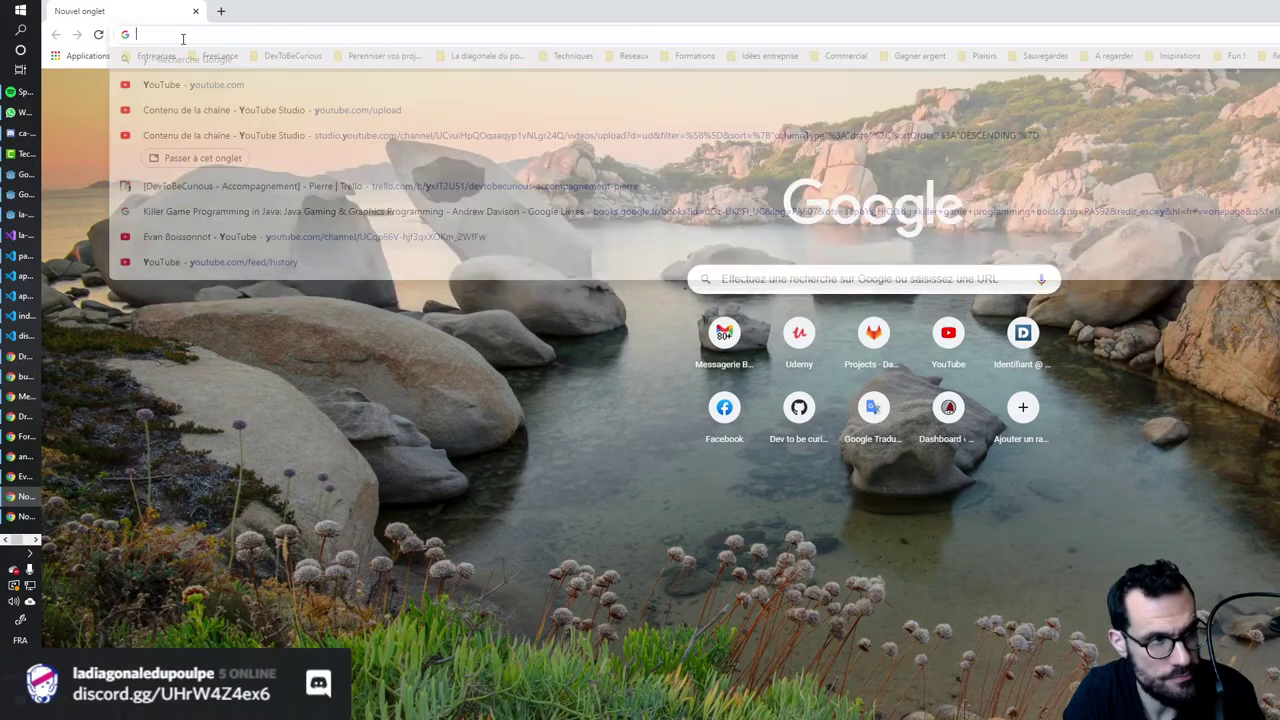
pyautogui.click(183, 37)
pyautogui.write('rel')
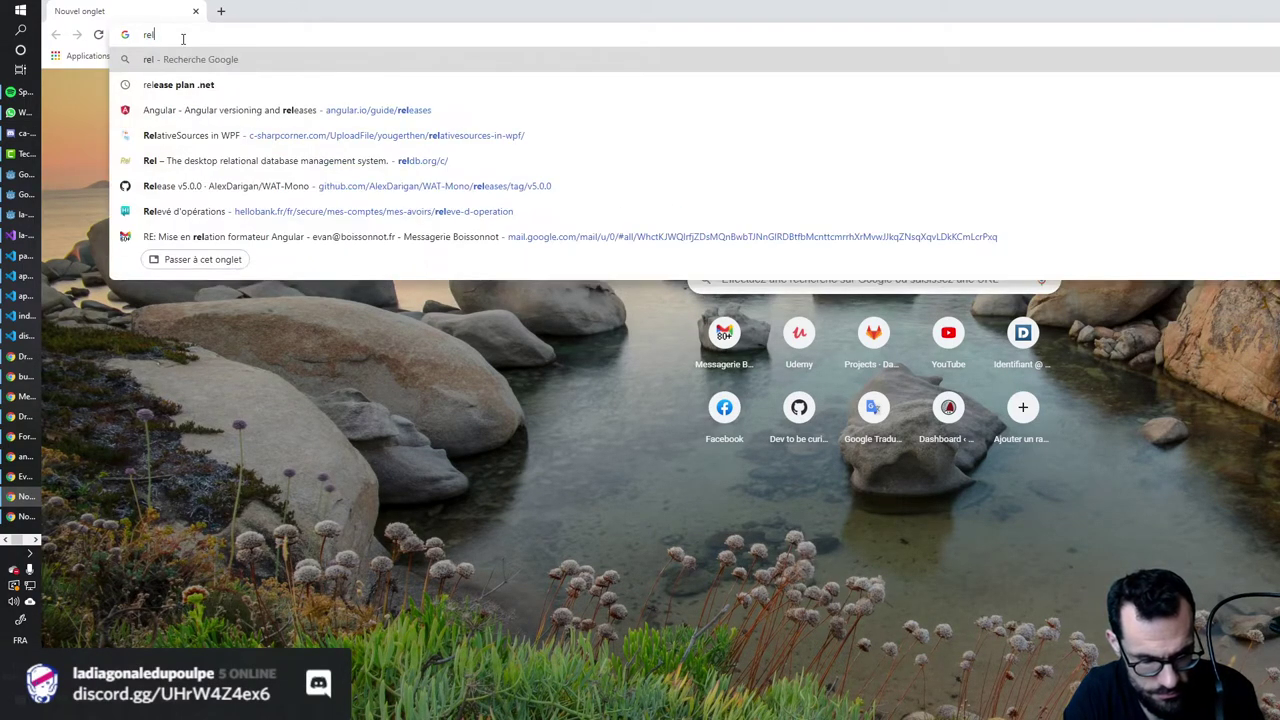
pyautogui.write('ease click')
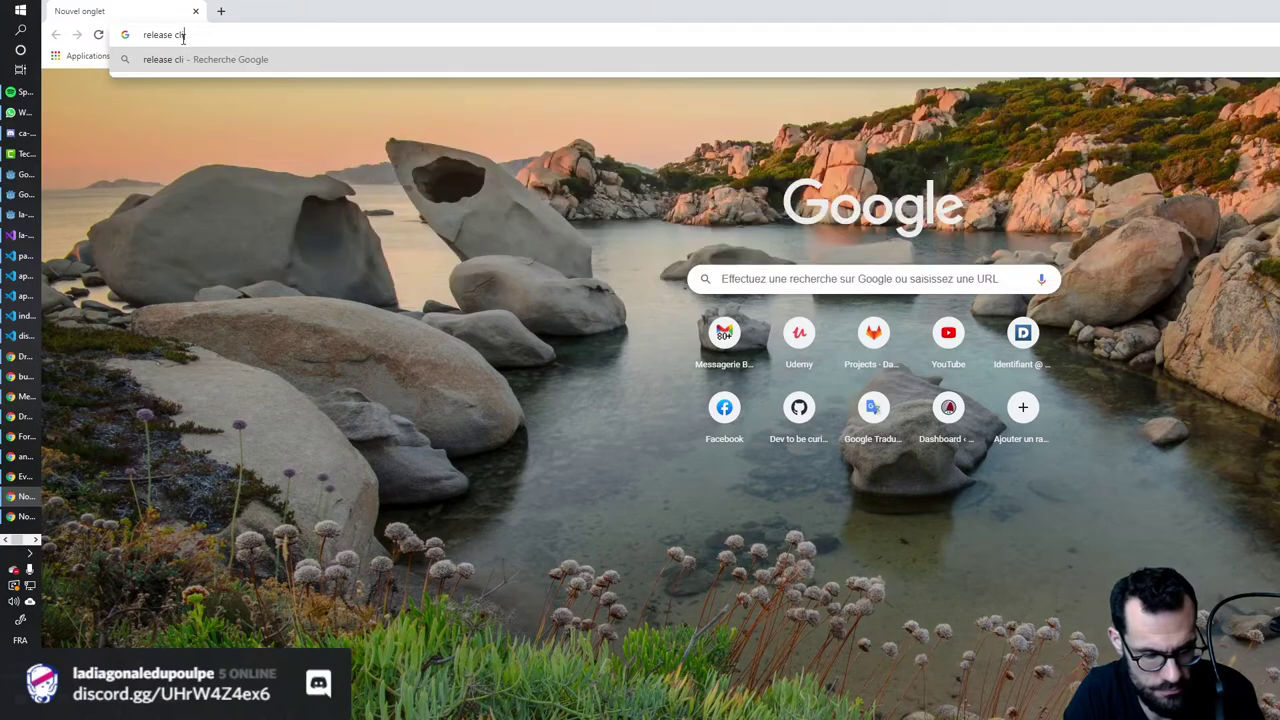
pyautogui.write(' mouse godot')
pyautogui.press('Return')
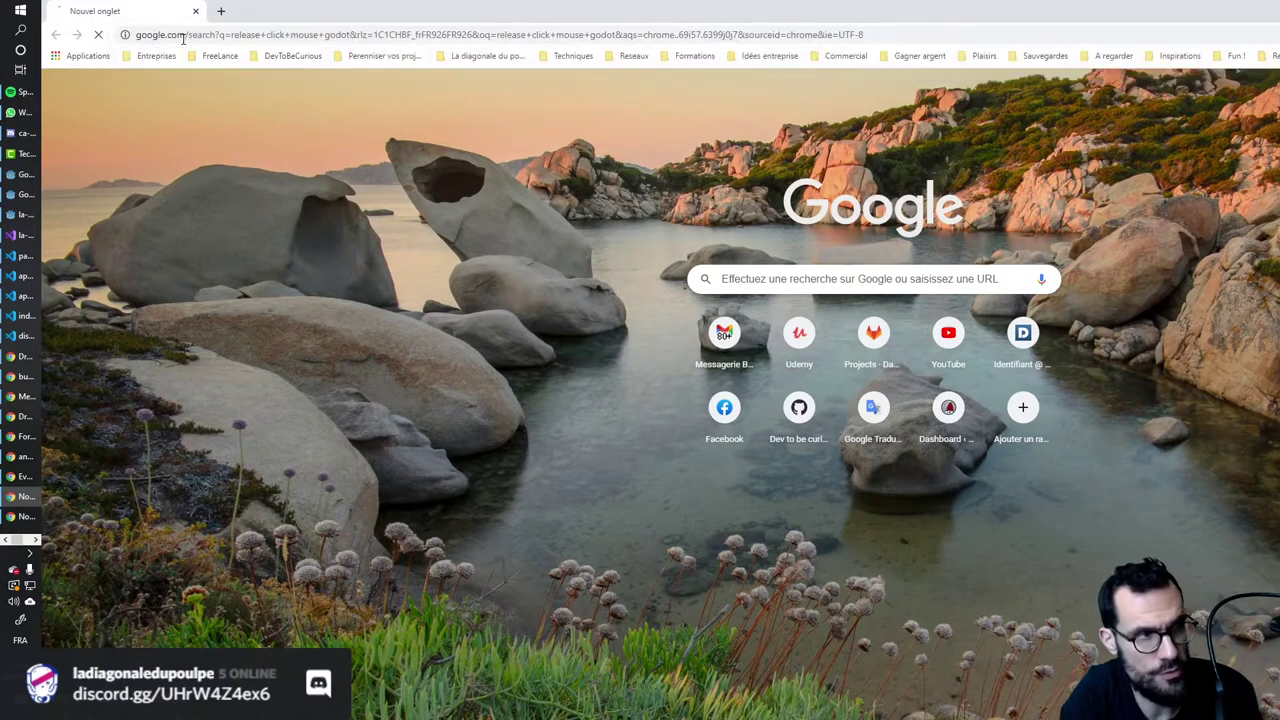
# Copy Input.is_action_just_released("click") from the Godot Q&A answer and return to Visual Studio.
pyautogui.click(300, 216)
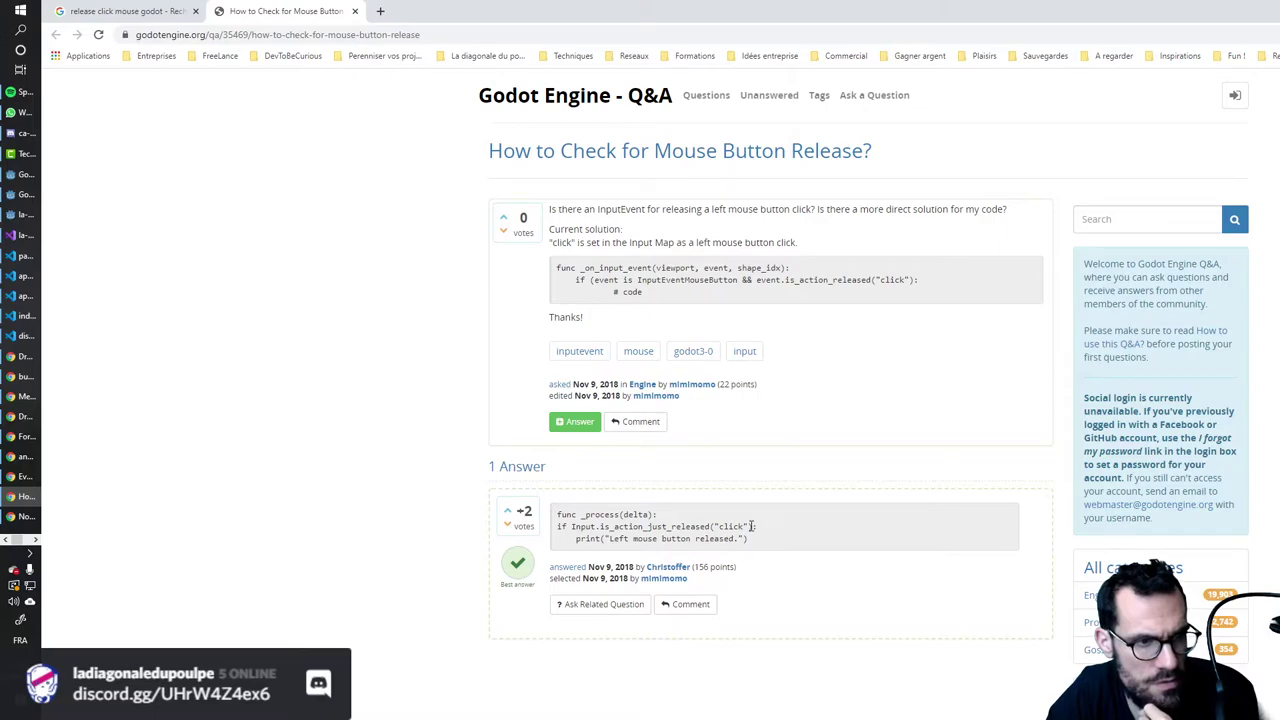
pyautogui.moveTo(600, 527); pyautogui.dragTo(712, 527)
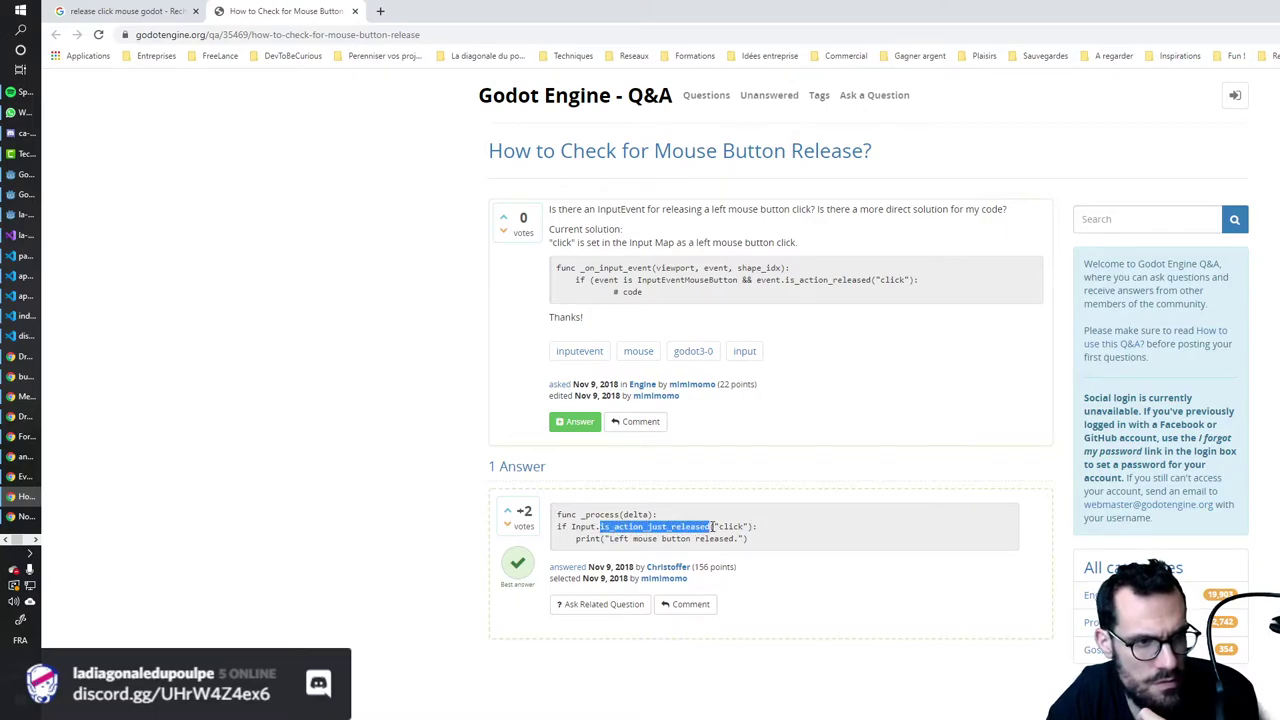
pyautogui.moveTo(571, 527); pyautogui.dragTo(744, 526)
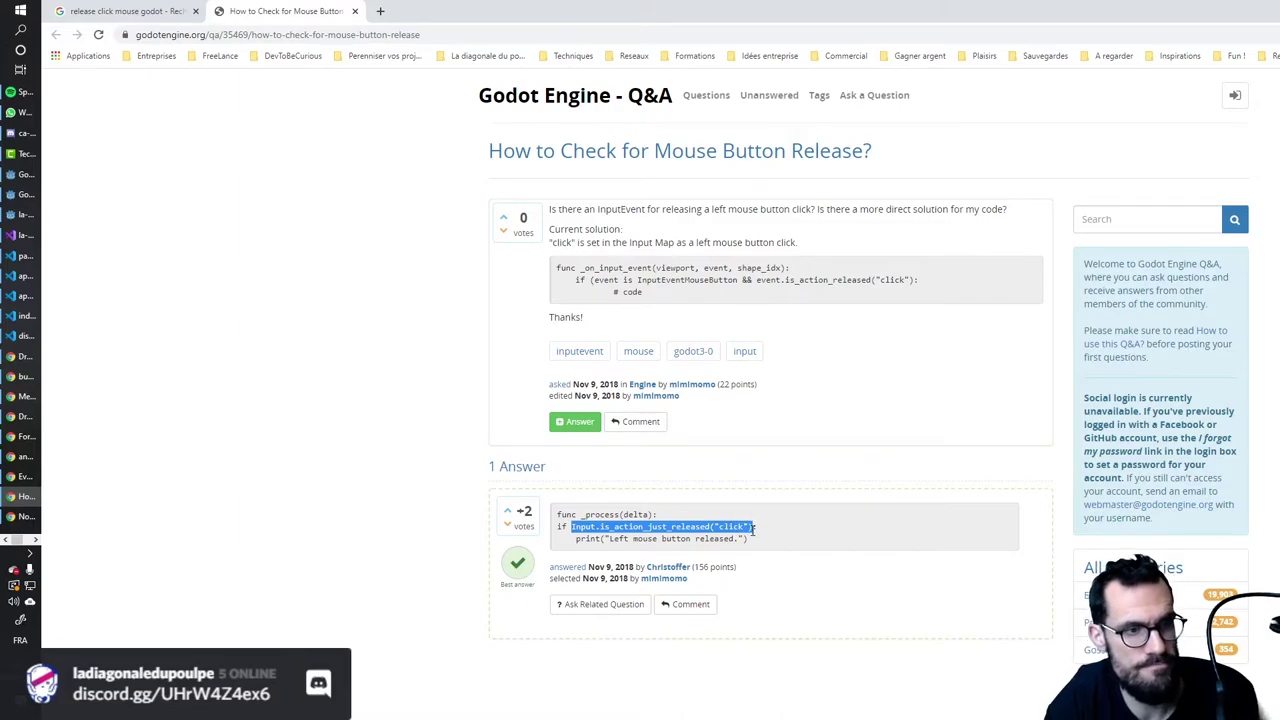
pyautogui.moveTo(762, 530); pyautogui.dragTo(754, 528)
pyautogui.hotkey('ctrl', 'c')
pyautogui.click(28, 235)
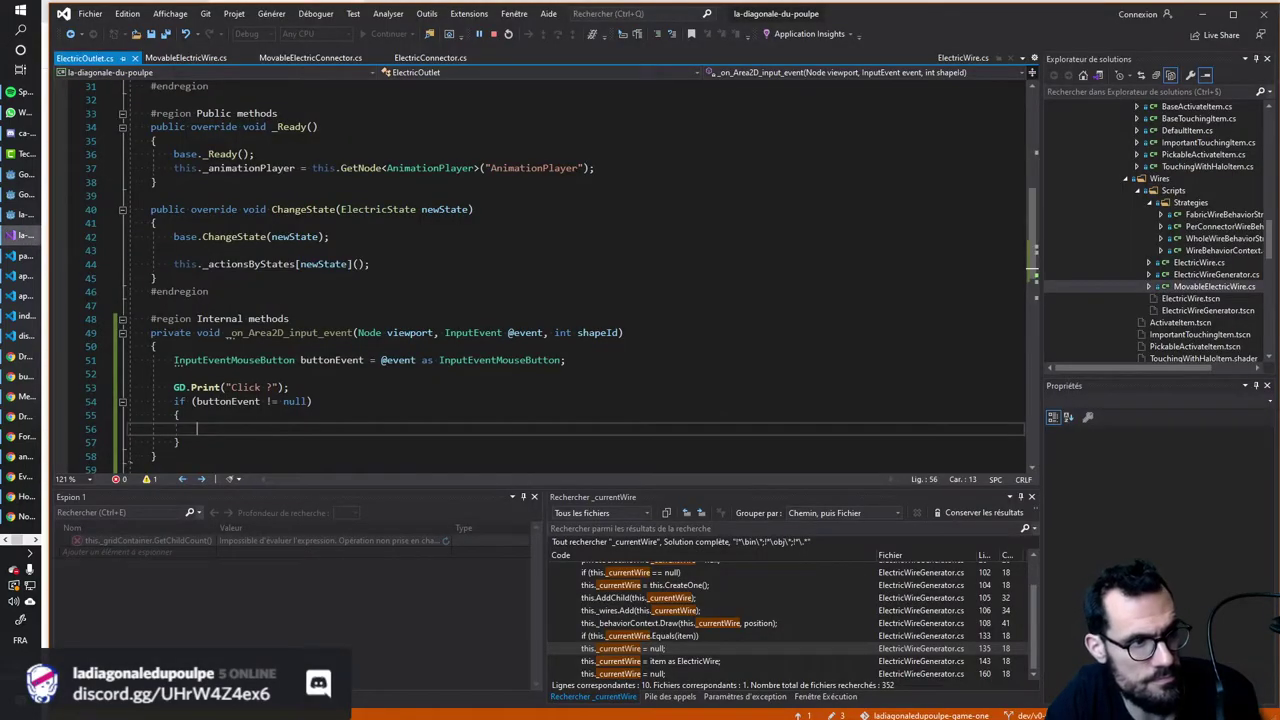
# Rewrite the line 54 if condition using the C# Input.IsActionJustReleased call.
pyautogui.hotkey('ctrl', 'v')
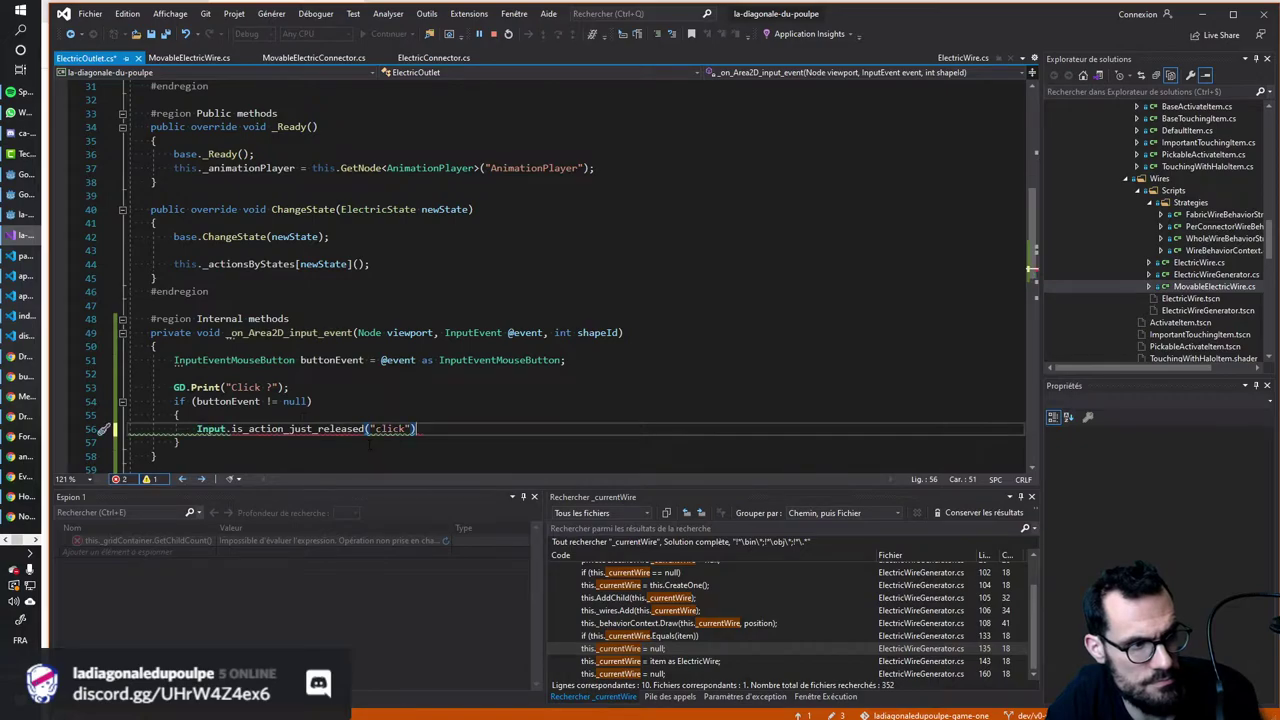
pyautogui.hotkey('ctrl', 'z')
pyautogui.press('Up')
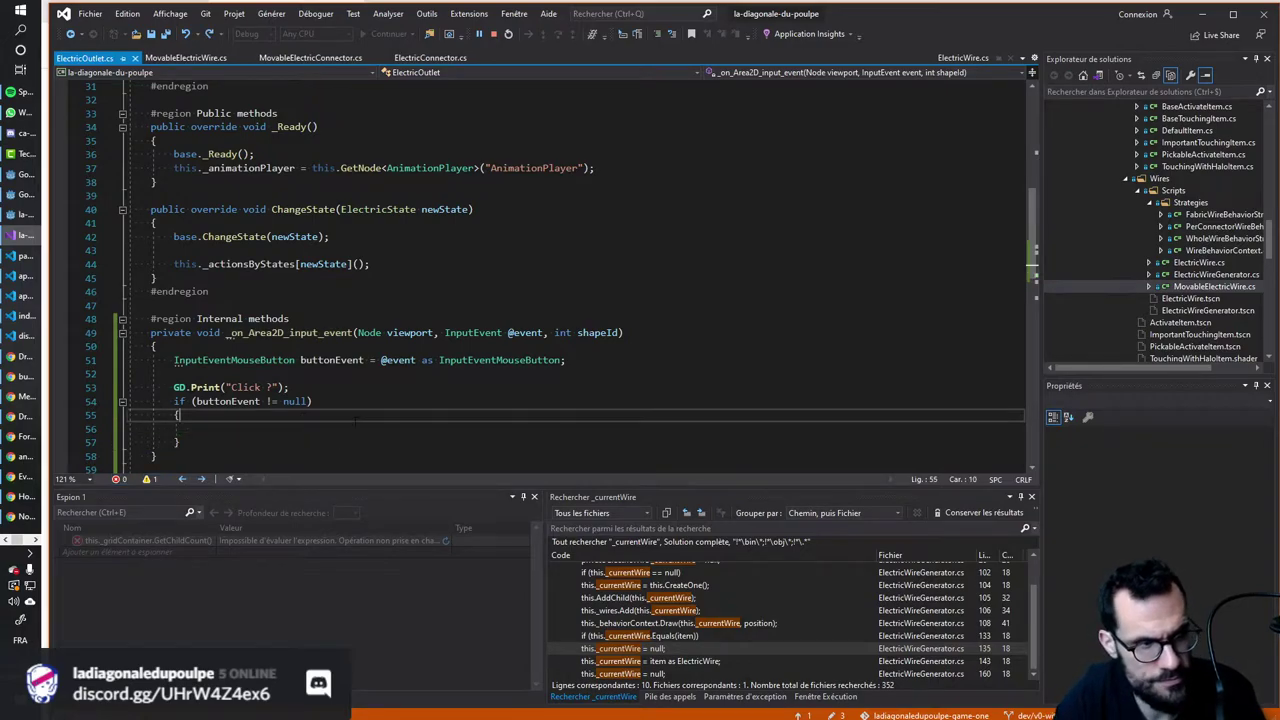
pyautogui.press('Down')
pyautogui.press('Down')
pyautogui.hotkey('shift', 'Up')
pyautogui.hotkey('shift', 'Up')
pyautogui.hotkey('shift', 'Up')
pyautogui.hotkey('shift', 'Home')
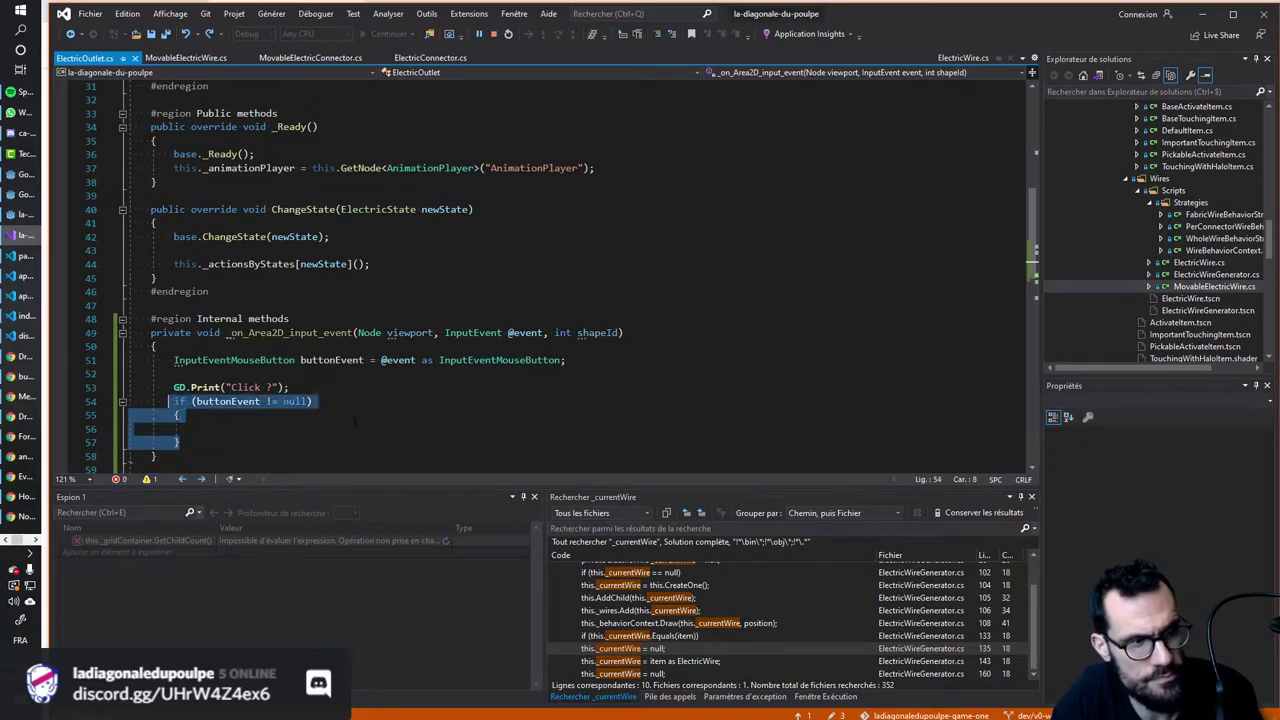
pyautogui.write('if (')
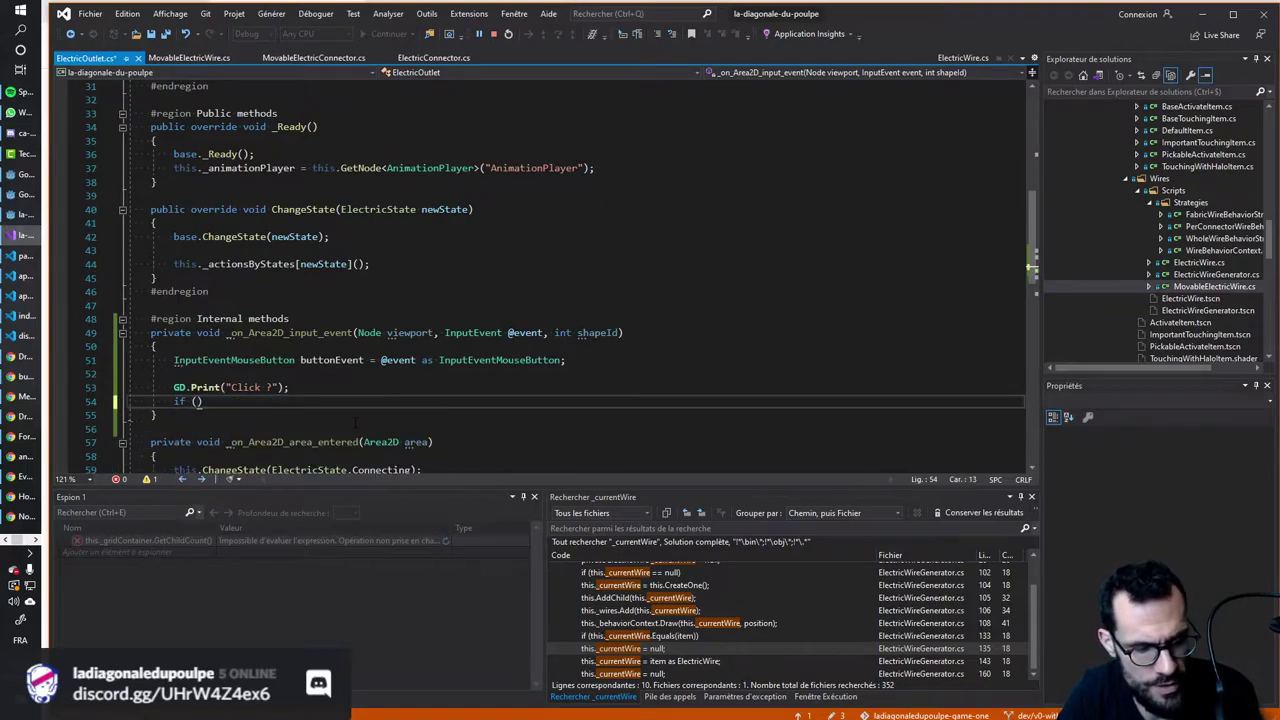
pyautogui.write('Input.')
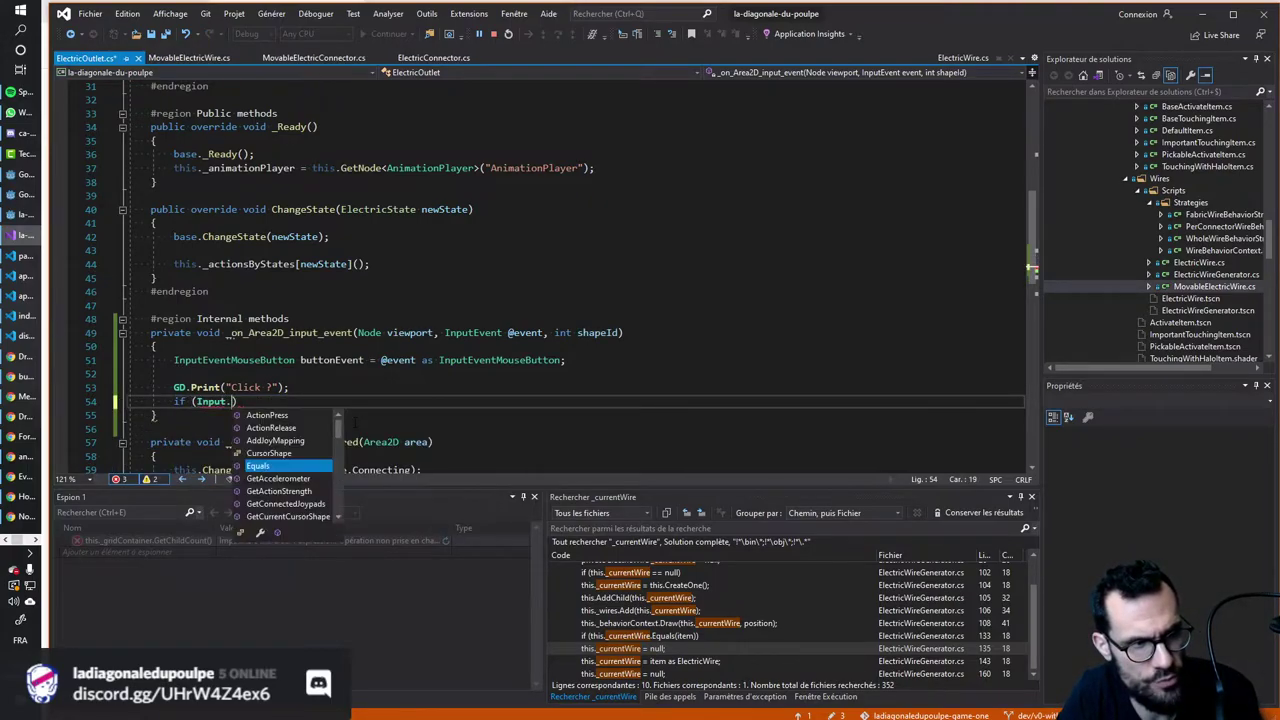
pyautogui.hotkey('ctrl', 'v')
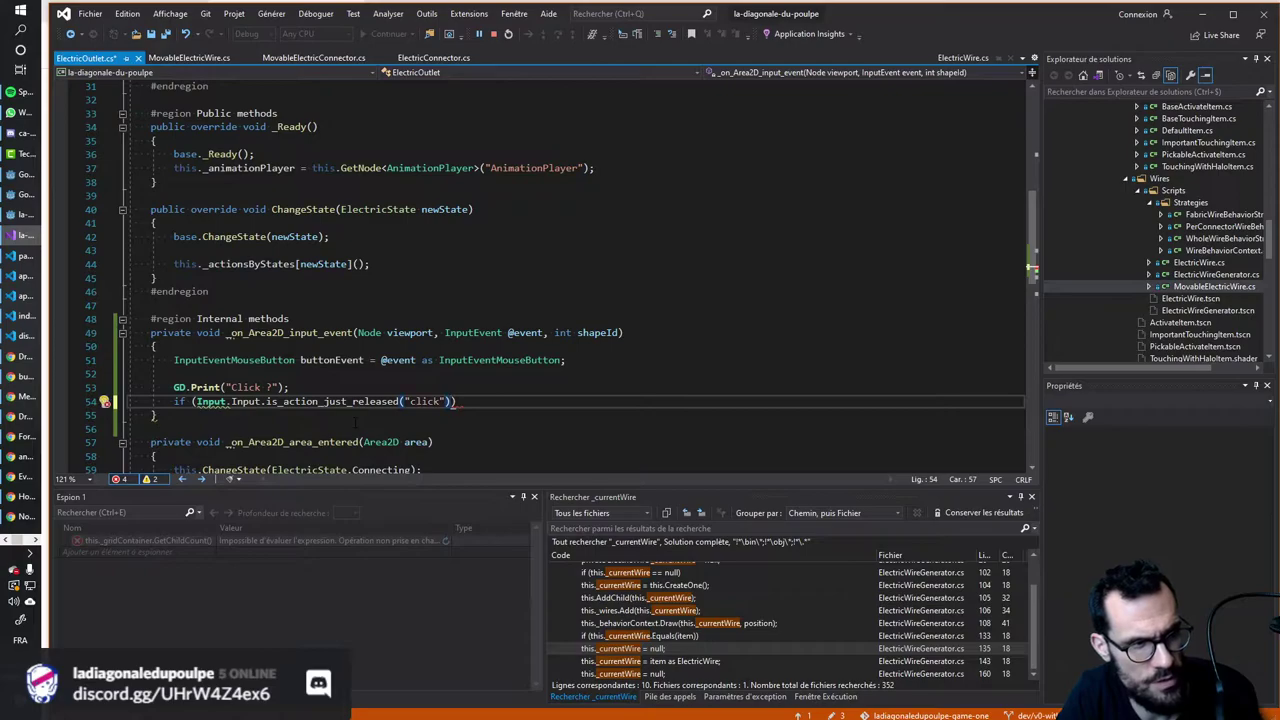
pyautogui.hotkey('ctrl', 'z')
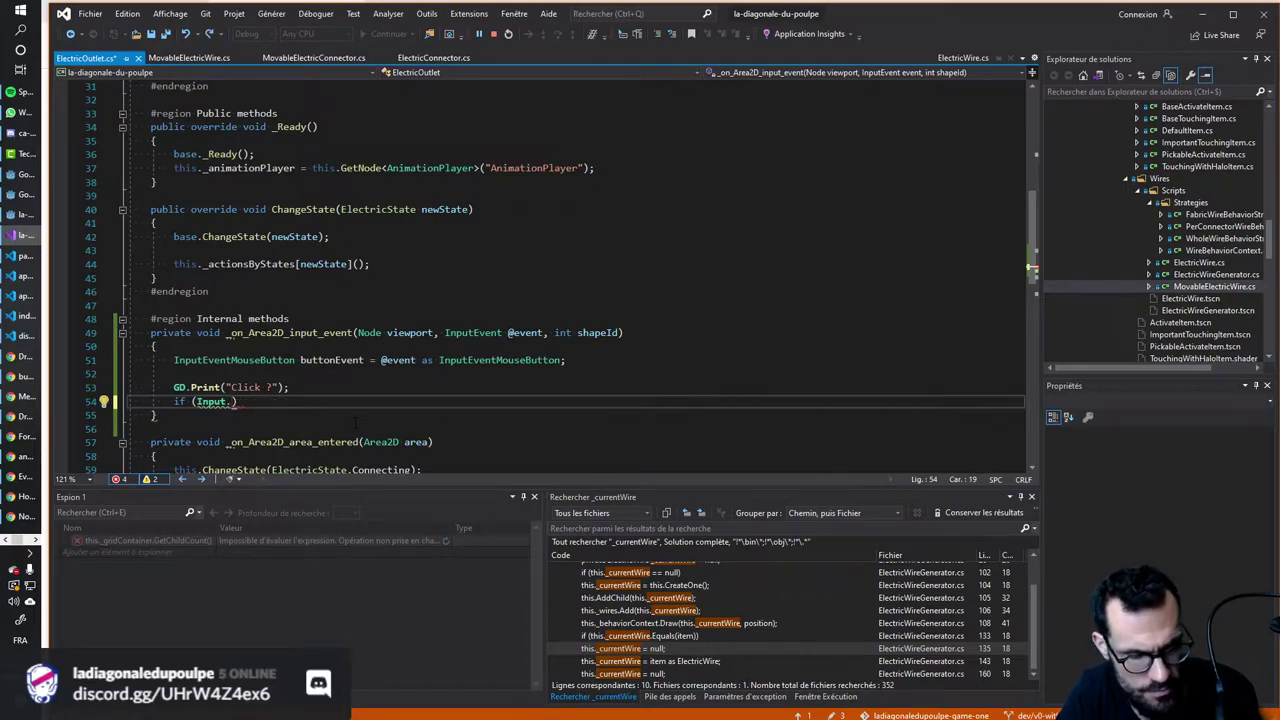
pyautogui.write('Isac')
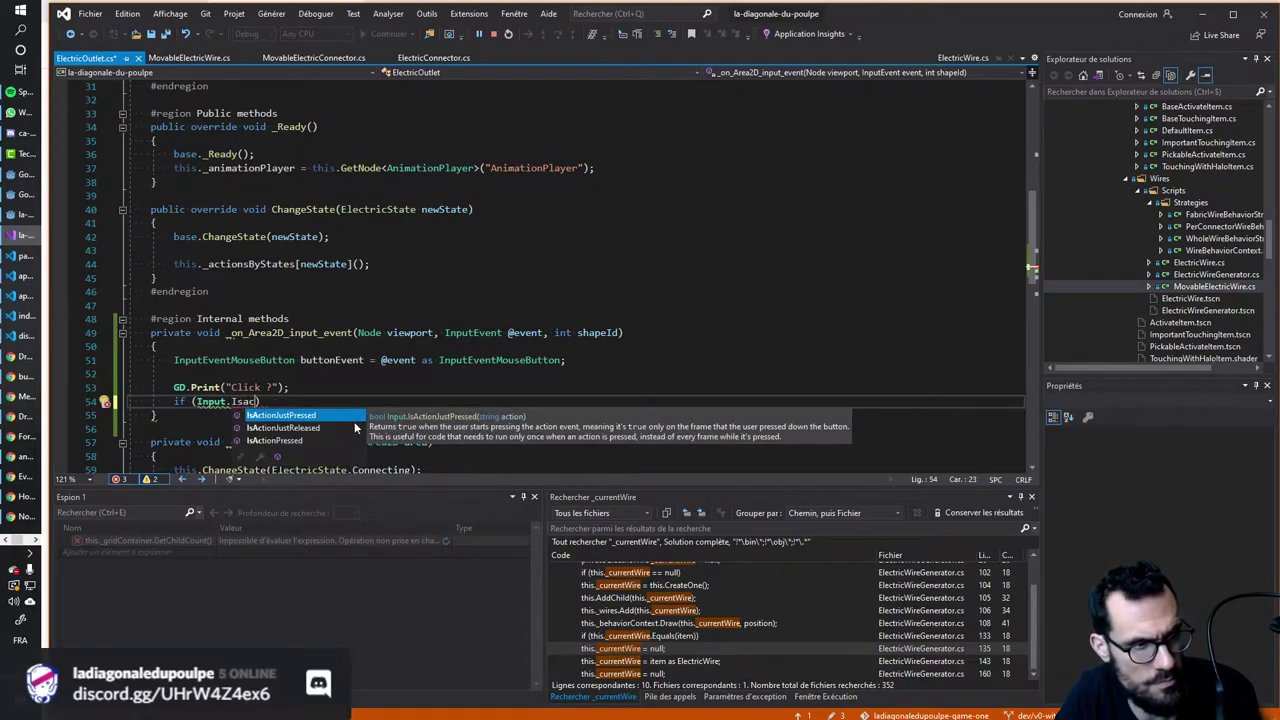
pyautogui.press('Down')
pyautogui.press('Tab')
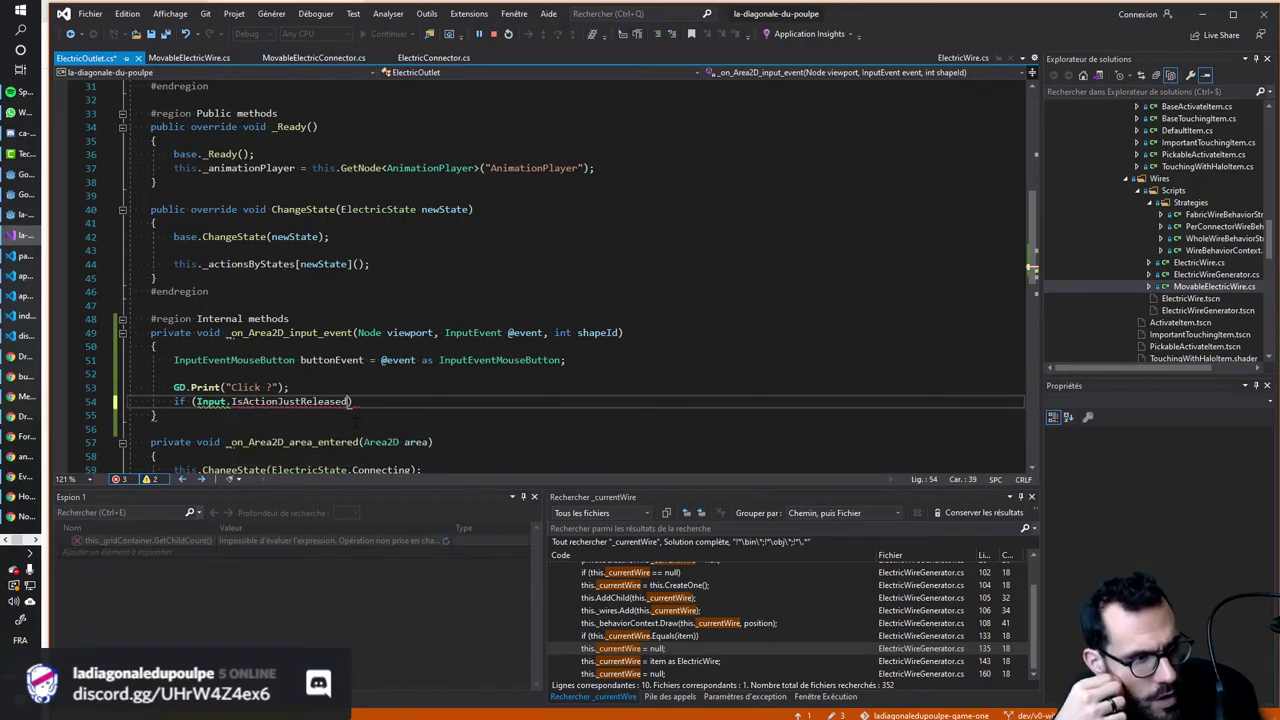
# Complete the condition with the "click" action argument, checking the Q&A answer.
pyautogui.write('(')
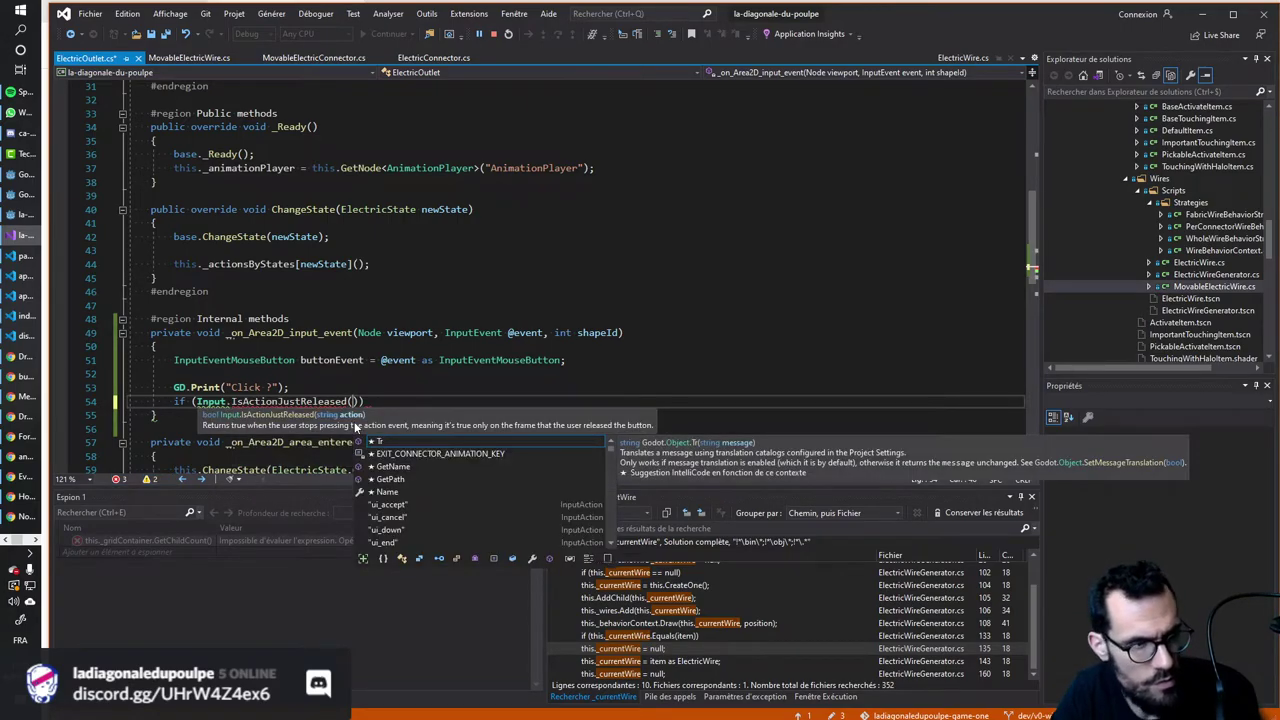
pyautogui.write('c')
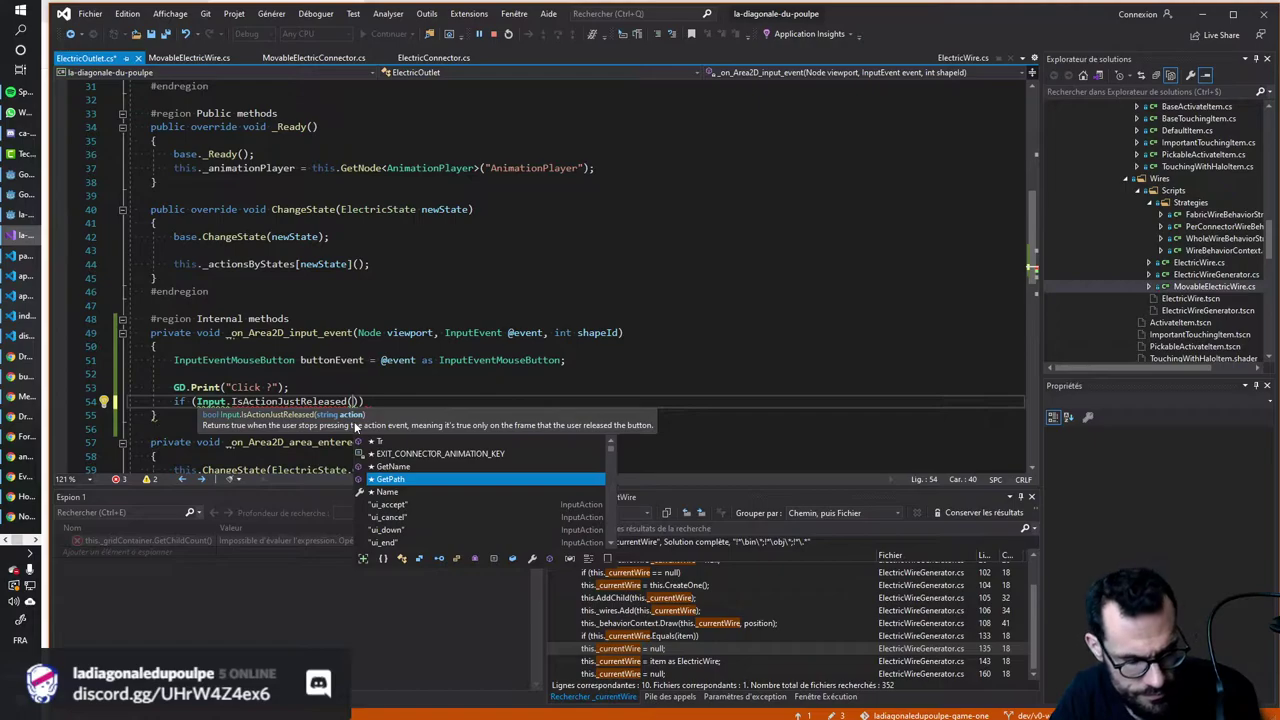
pyautogui.write('l')
pyautogui.press('BackSpace')
pyautogui.press('BackSpace')
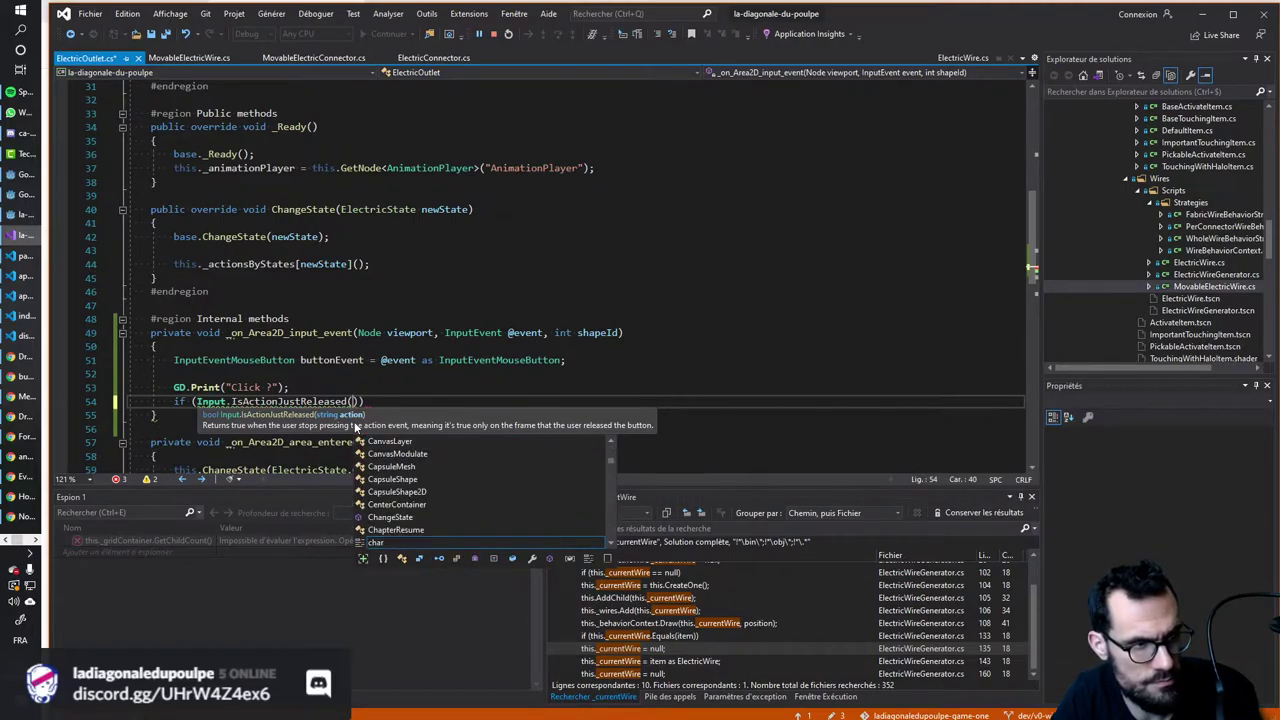
pyautogui.write('"c')
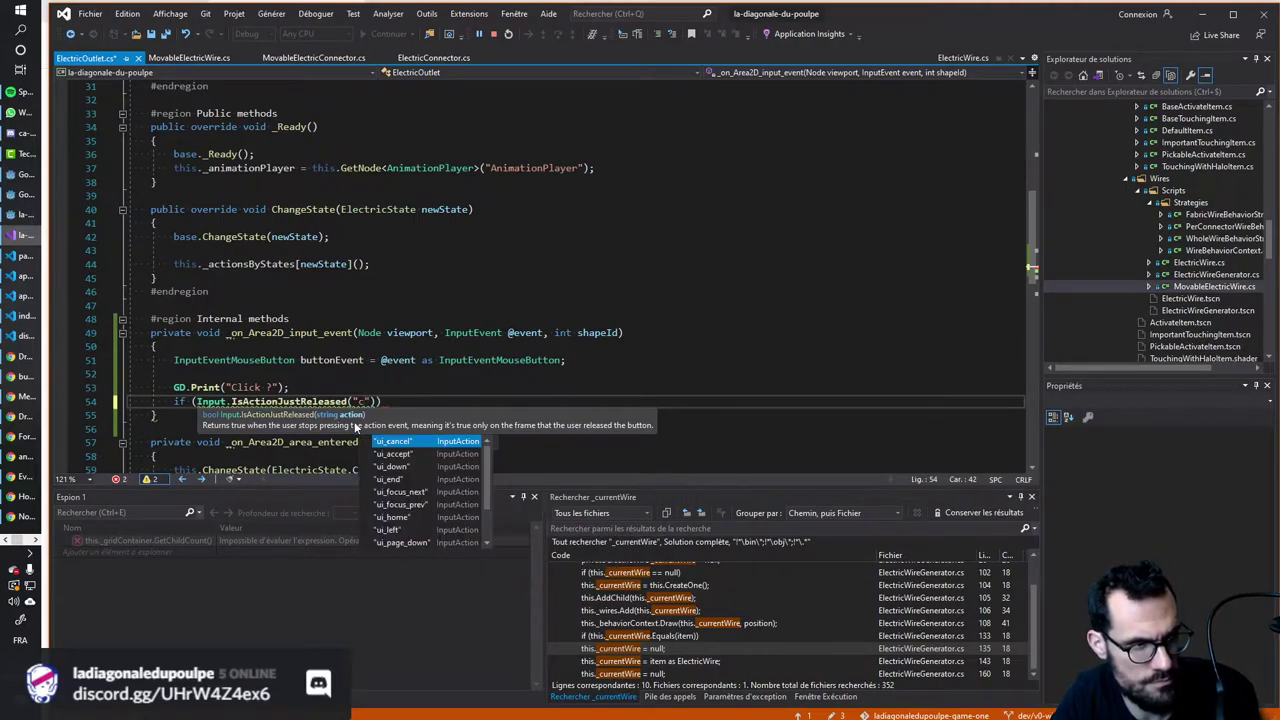
pyautogui.press('Down')
pyautogui.press('Down')
pyautogui.press('Down')
pyautogui.press('Down')
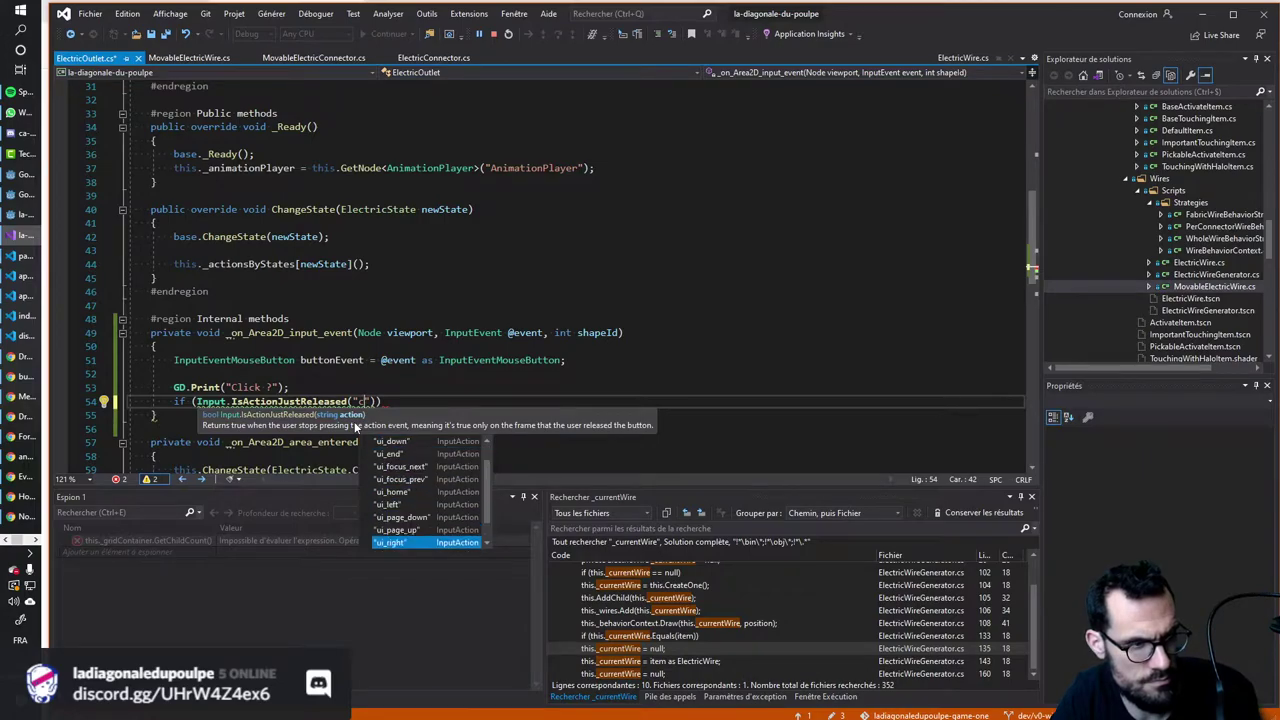
pyautogui.press('Down')
pyautogui.press('Down')
pyautogui.press('Down')
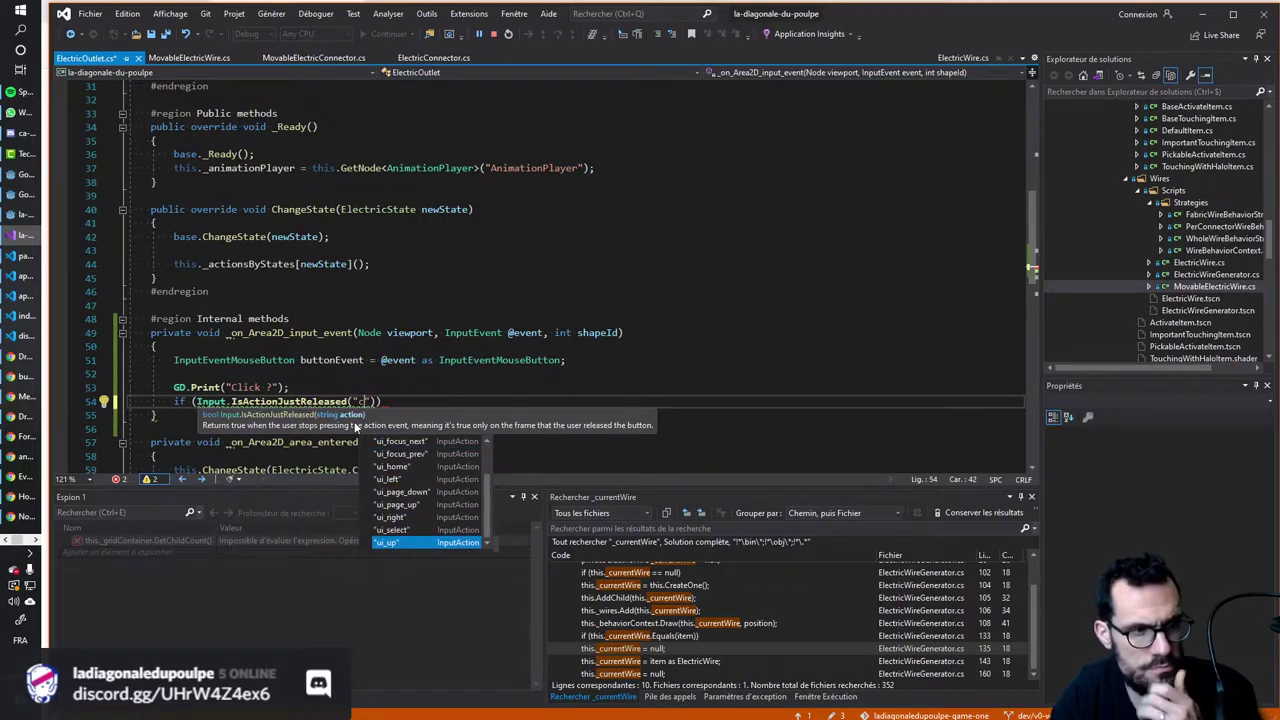
pyautogui.hotkey('alt', 'Tab')
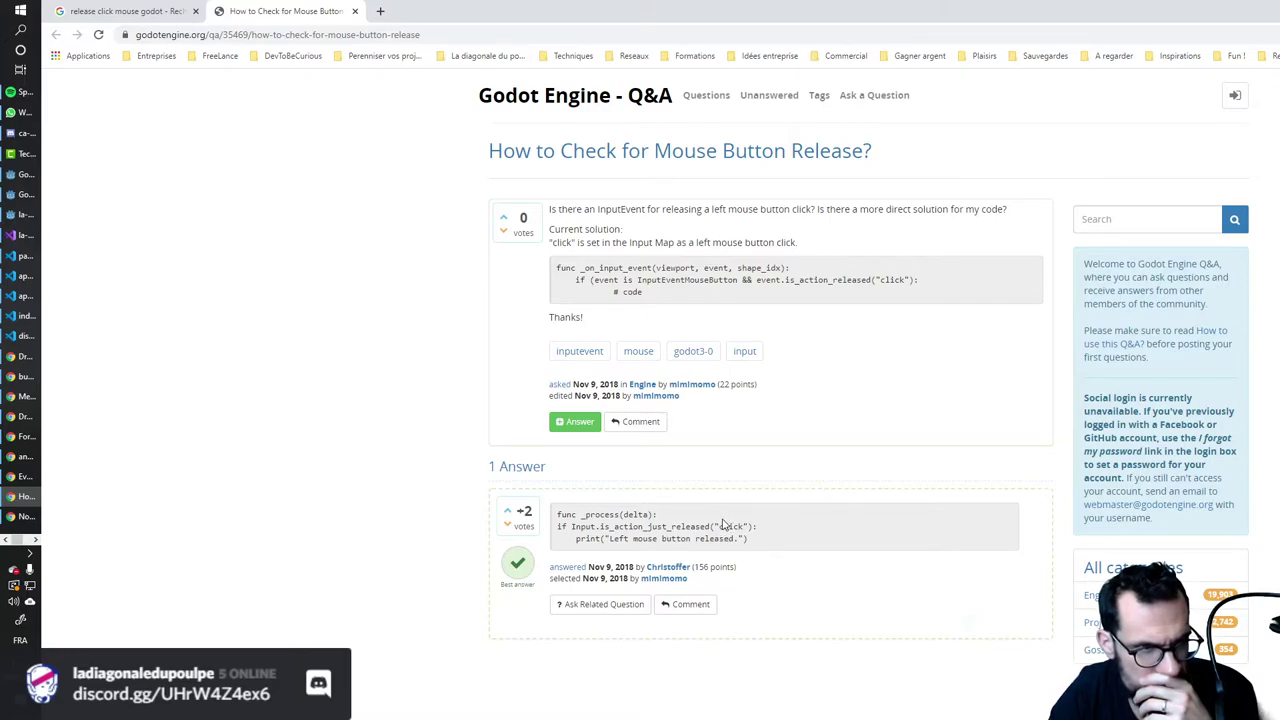
pyautogui.click(24, 236)
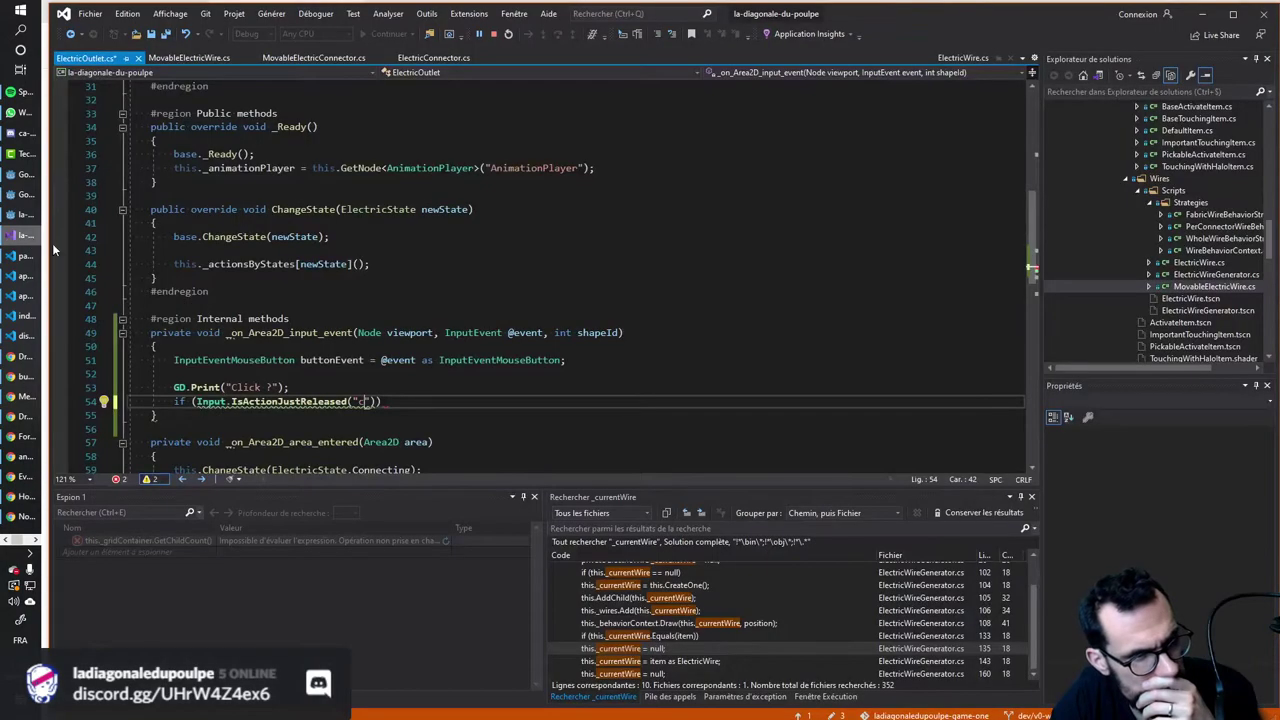
pyautogui.write('lick')
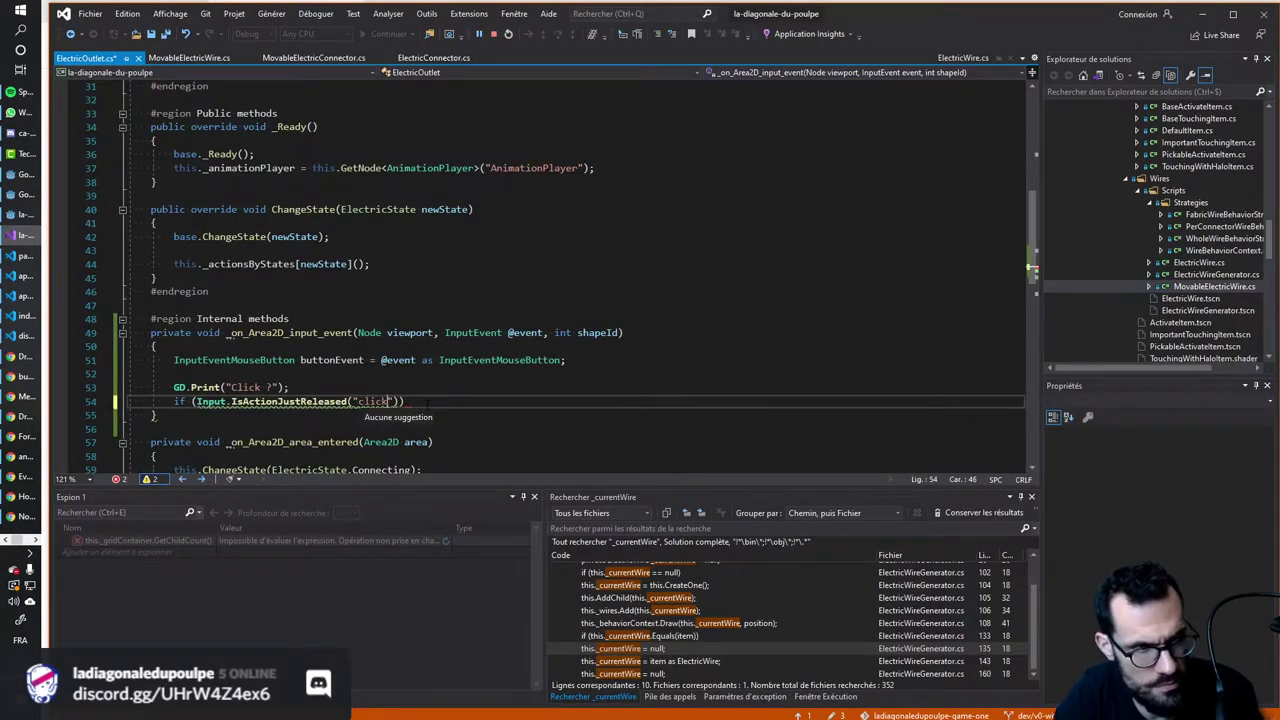
pyautogui.write('"))')
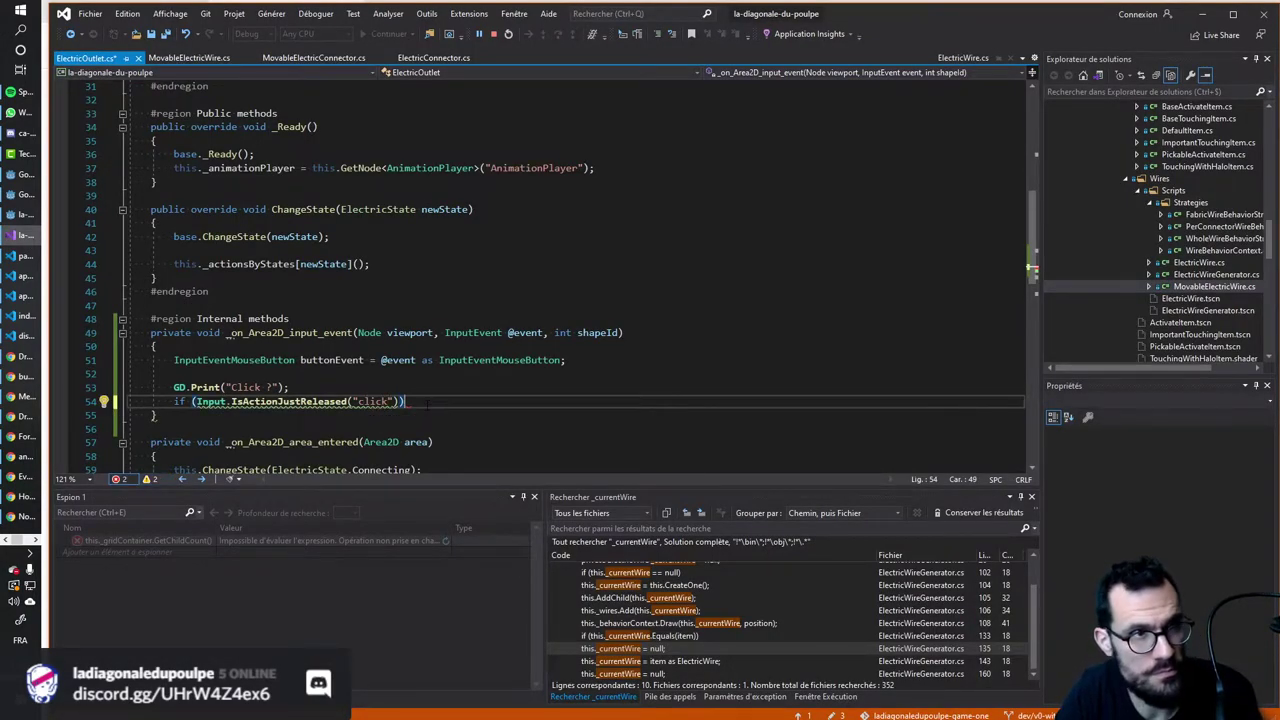
# Stop debugging and move GD.Print("Click ?") into a braced block under the if.
pyautogui.click(497, 35)
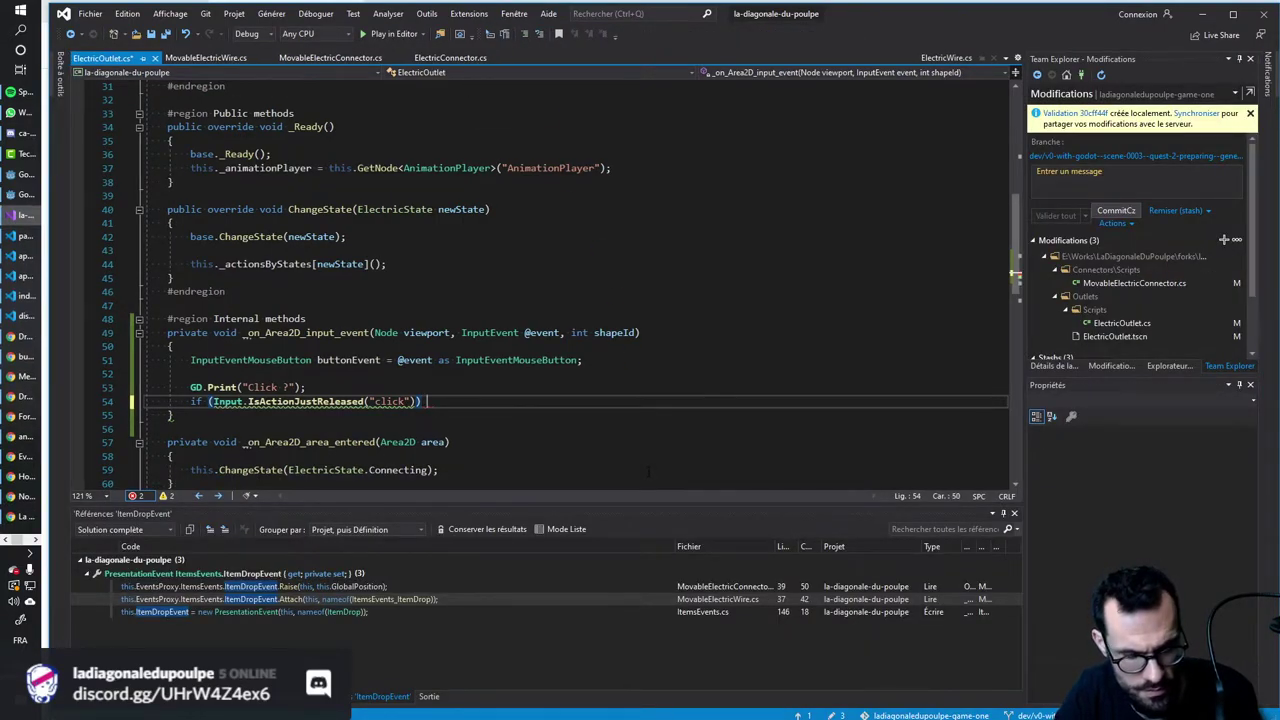
pyautogui.press('Return')
pyautogui.write('{')
pyautogui.press('Return')
pyautogui.press('Up')
pyautogui.press('Up')
pyautogui.press('Up')
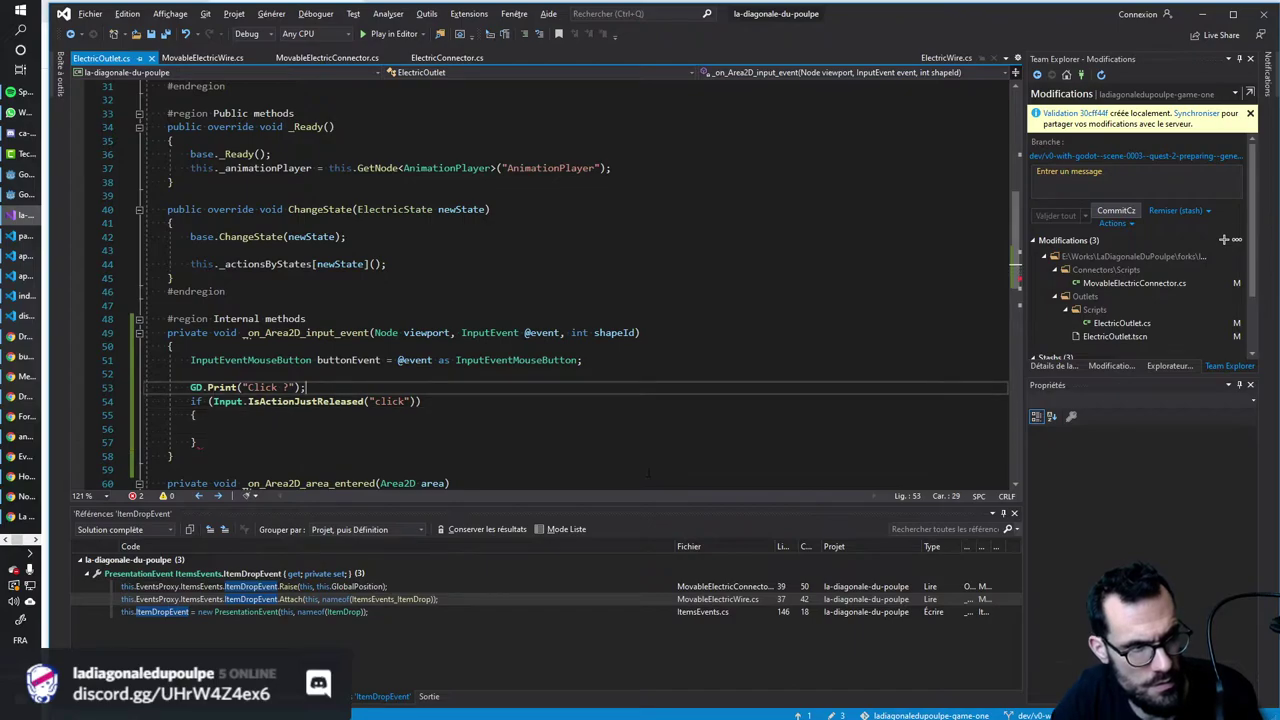
pyautogui.hotkey('shift', 'Home')
pyautogui.hotkey('ctrl', 'x')
pyautogui.press('Down')
pyautogui.press('Down')
pyautogui.press('Down')
pyautogui.hotkey('ctrl', 'v')
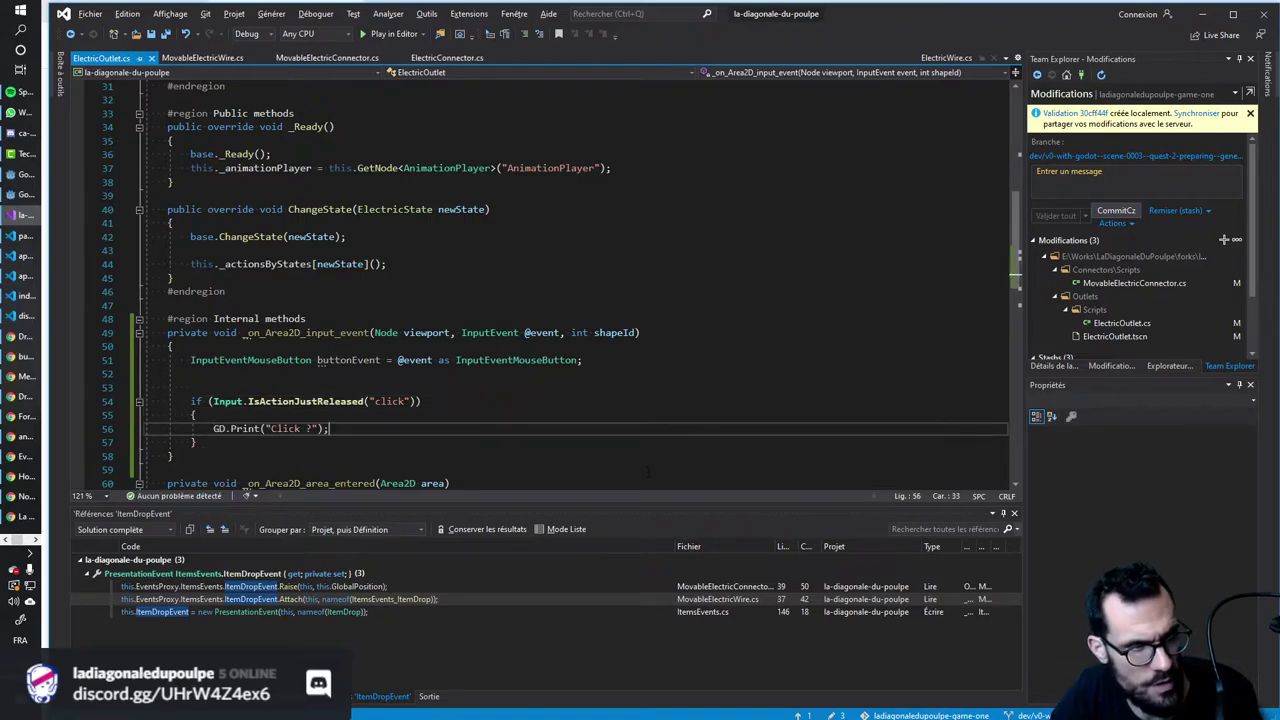
pyautogui.click(174, 278)
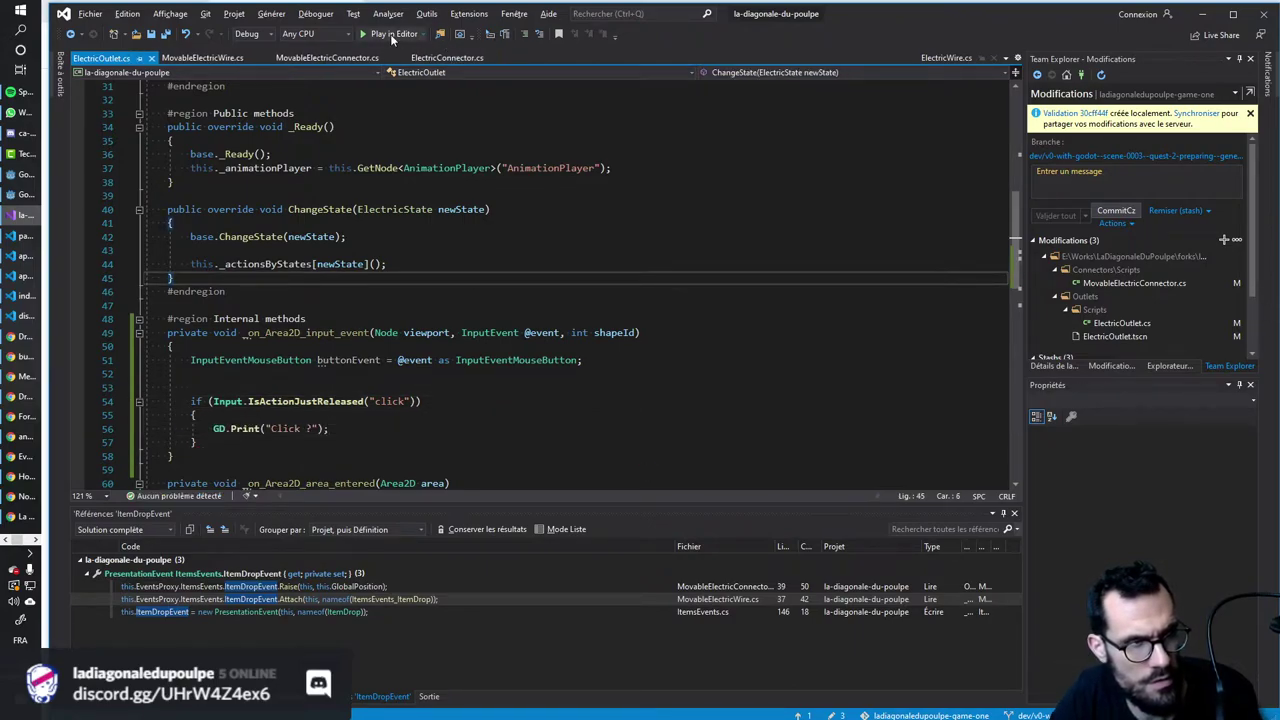
# Debug-run the game, plug a wire into an outlet, then view the debugger errors.
pyautogui.click(393, 36)
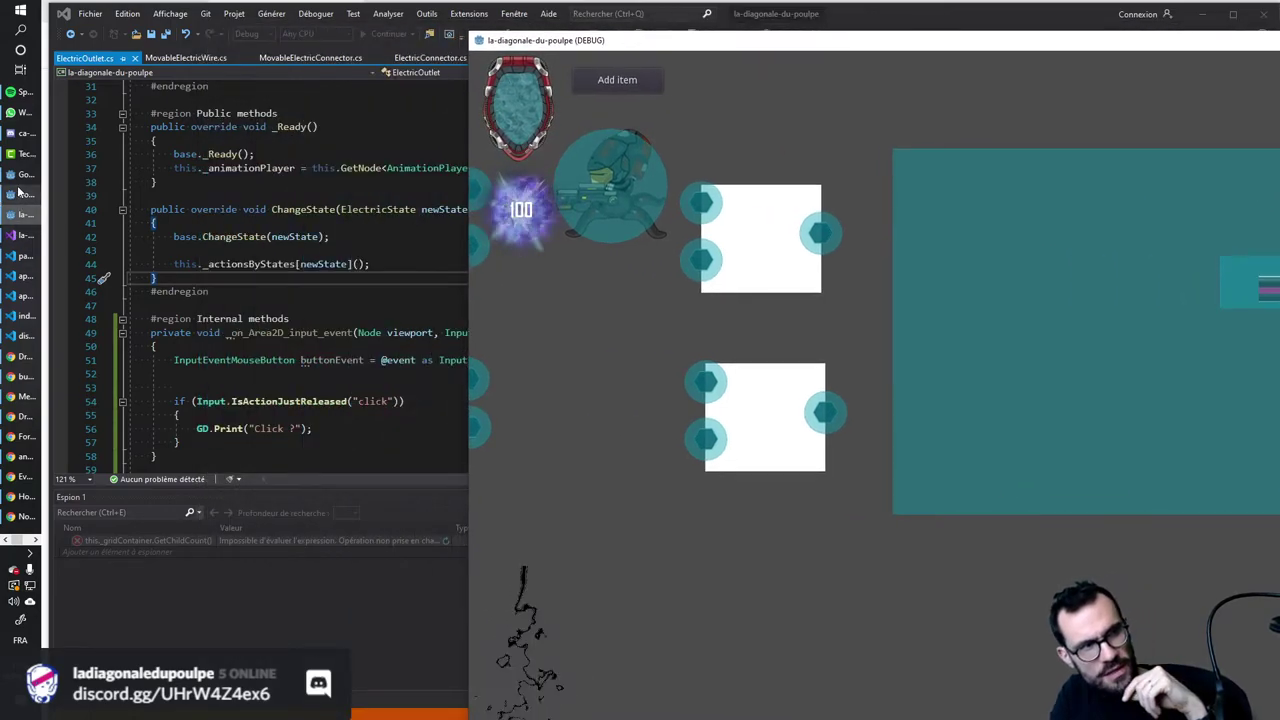
pyautogui.click(20, 198)
pyautogui.click(20, 213)
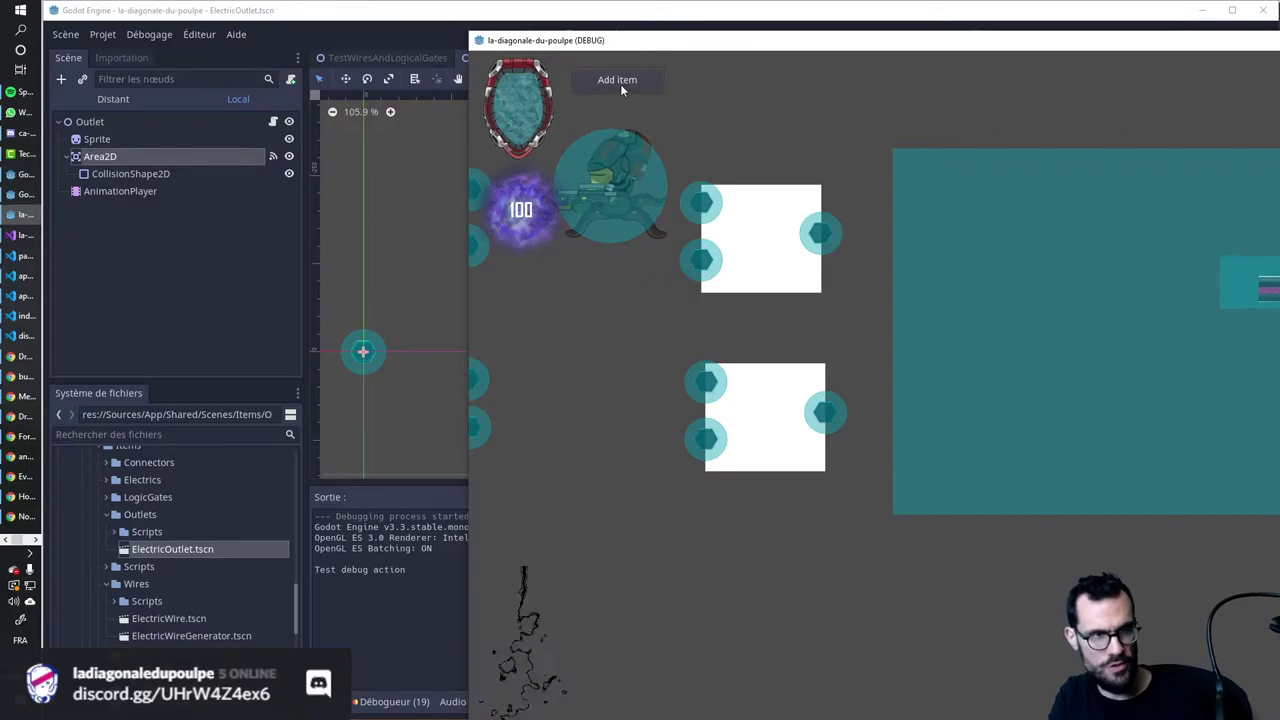
pyautogui.moveTo(620, 40); pyautogui.dragTo(478, 54)
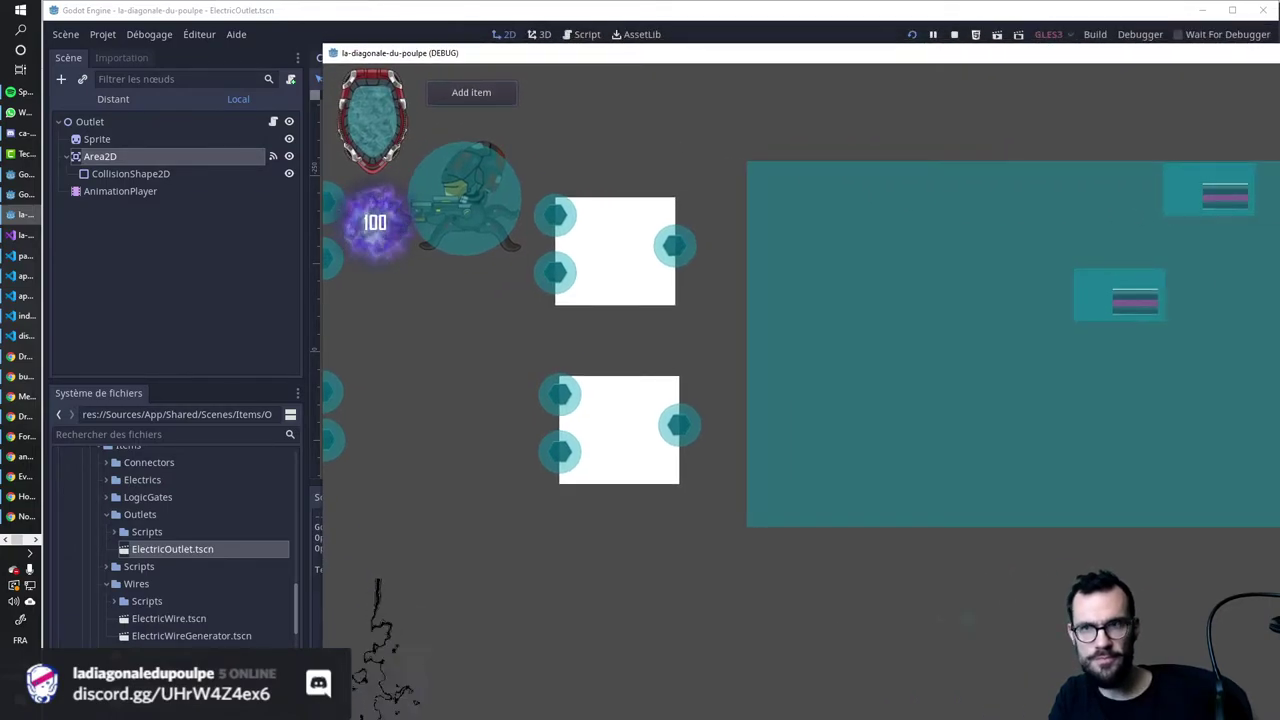
pyautogui.click(475, 93)
pyautogui.moveTo(997, 68); pyautogui.dragTo(1137, 66)
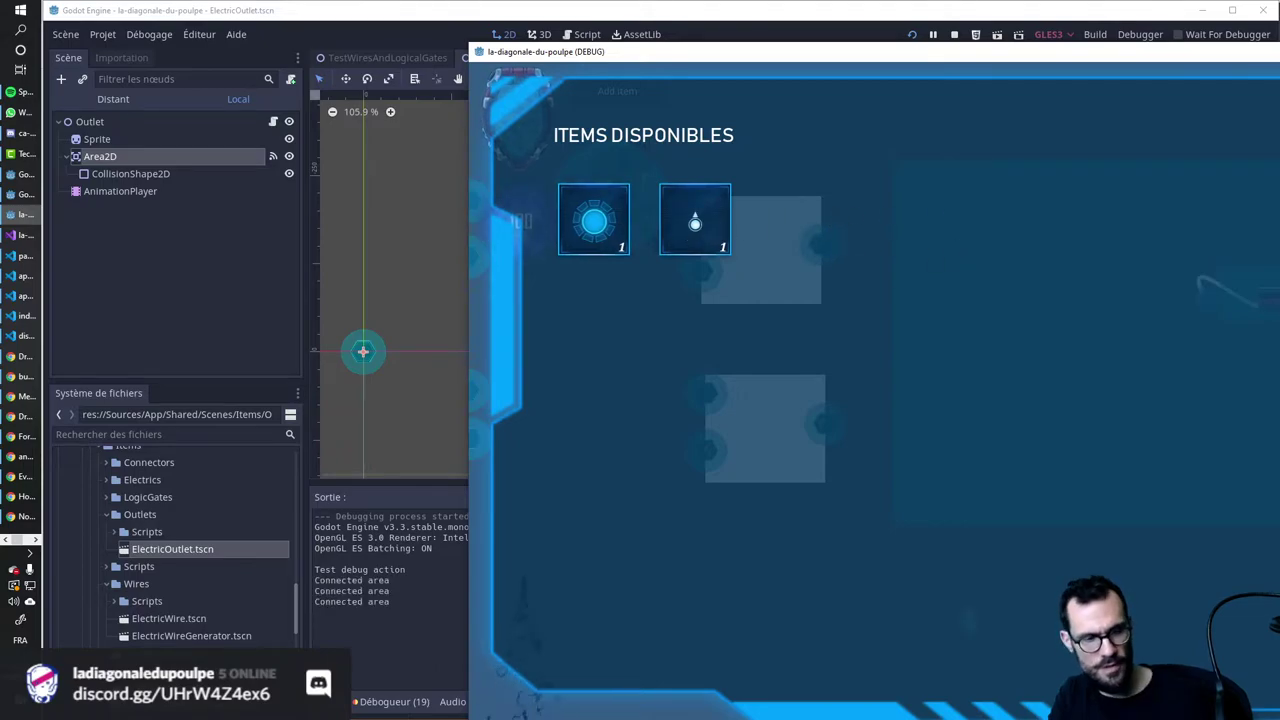
pyautogui.click(1205, 305)
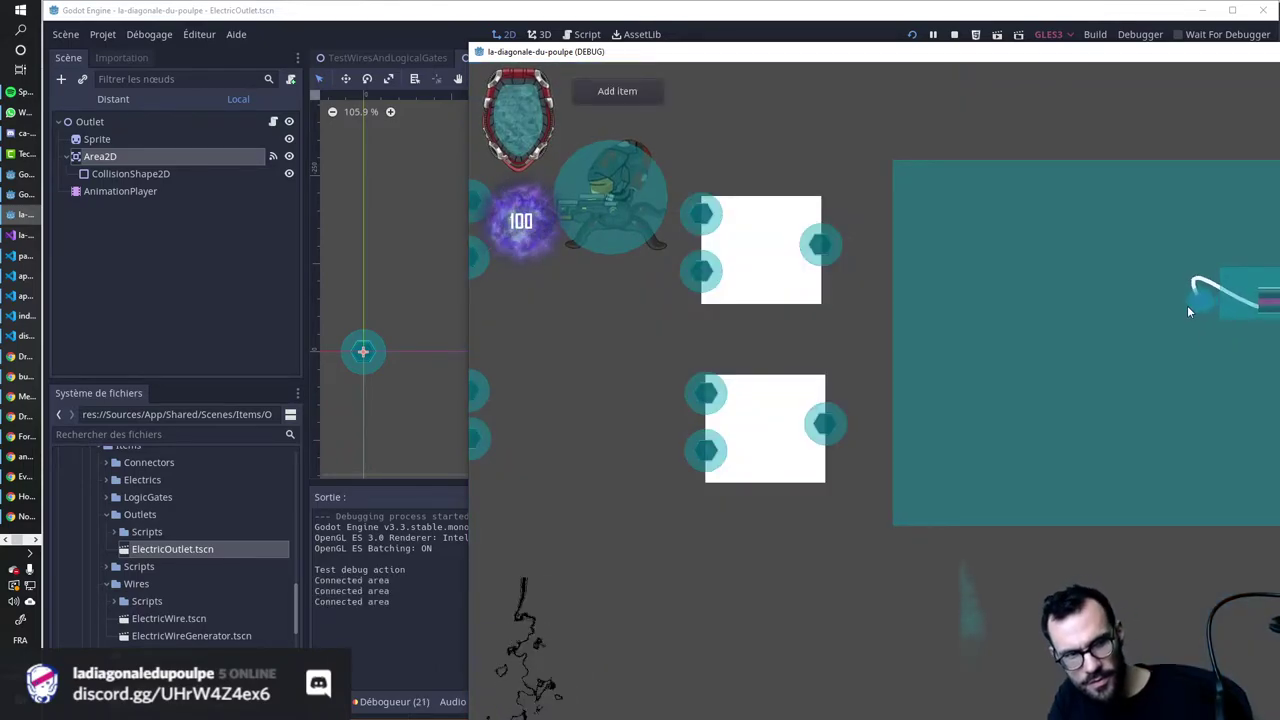
pyautogui.moveTo(1204, 301)
pyautogui.mouseDown()
pyautogui.moveTo(1075, 354)
pyautogui.moveTo(824, 242)
pyautogui.mouseUp()
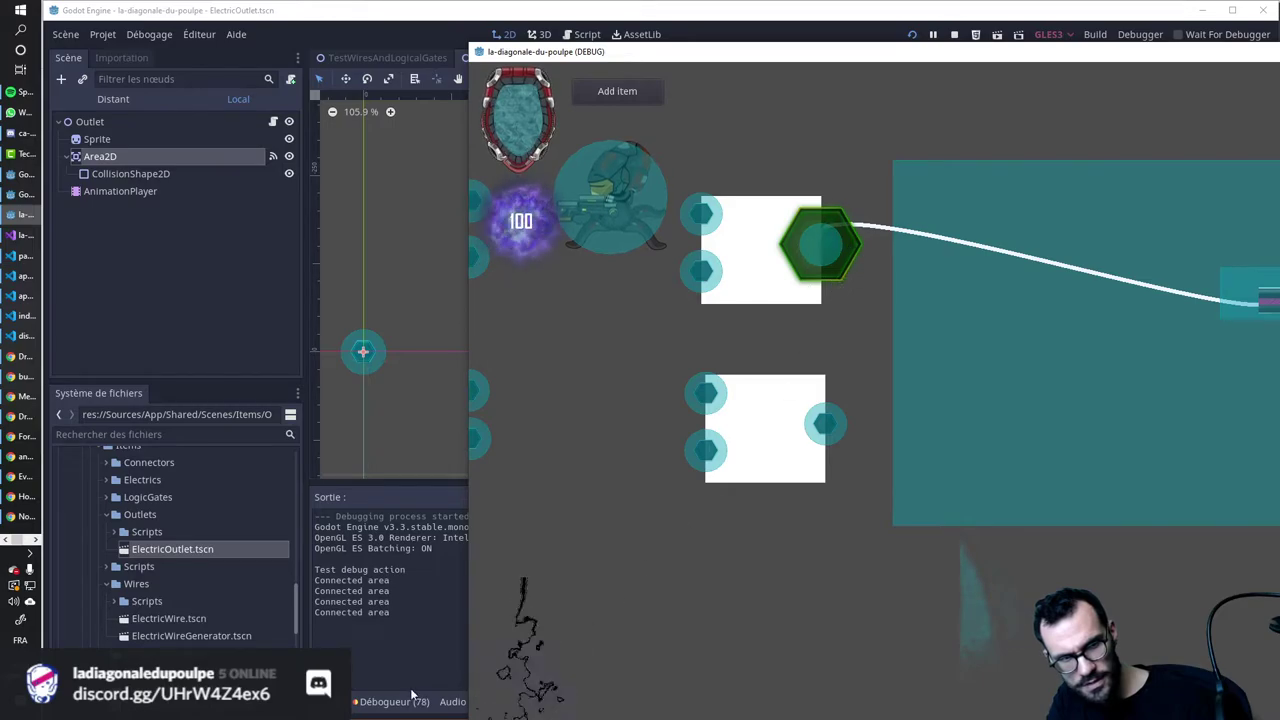
pyautogui.click(383, 437)
pyautogui.click(408, 471)
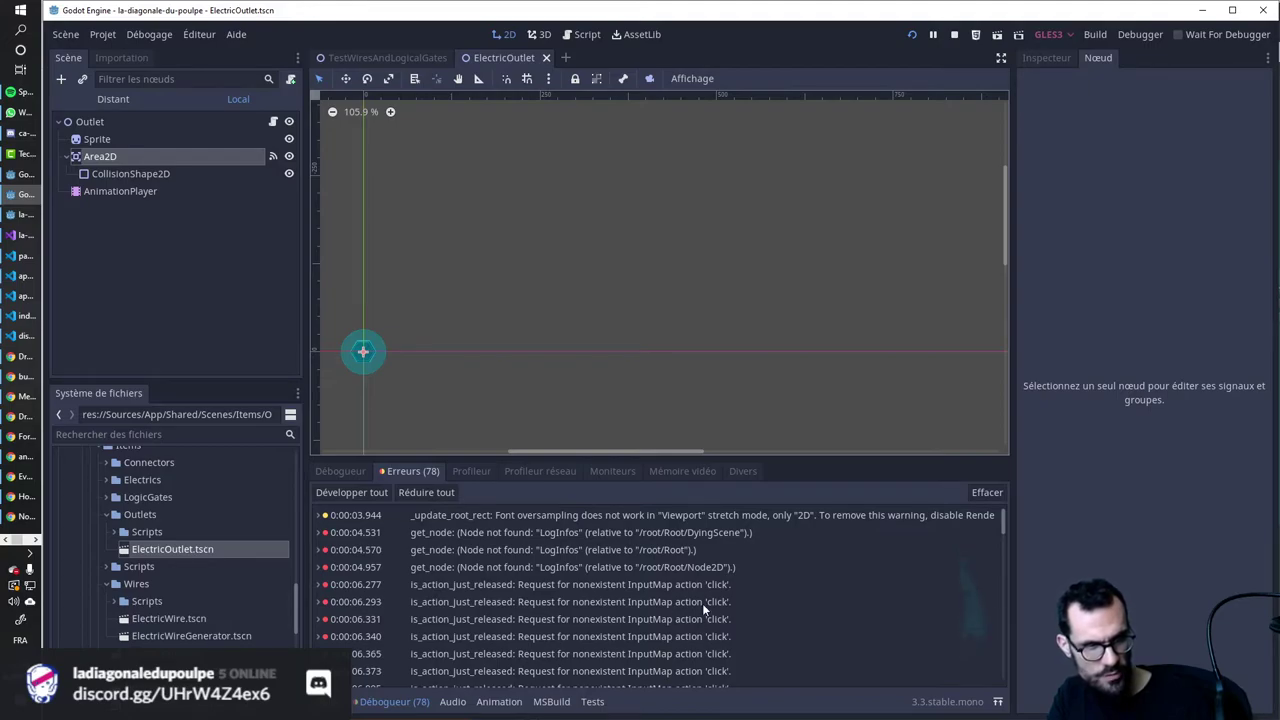
# Check the project settings' Input Map for a 'click' action, then close it.
pyautogui.moveTo(698, 597)
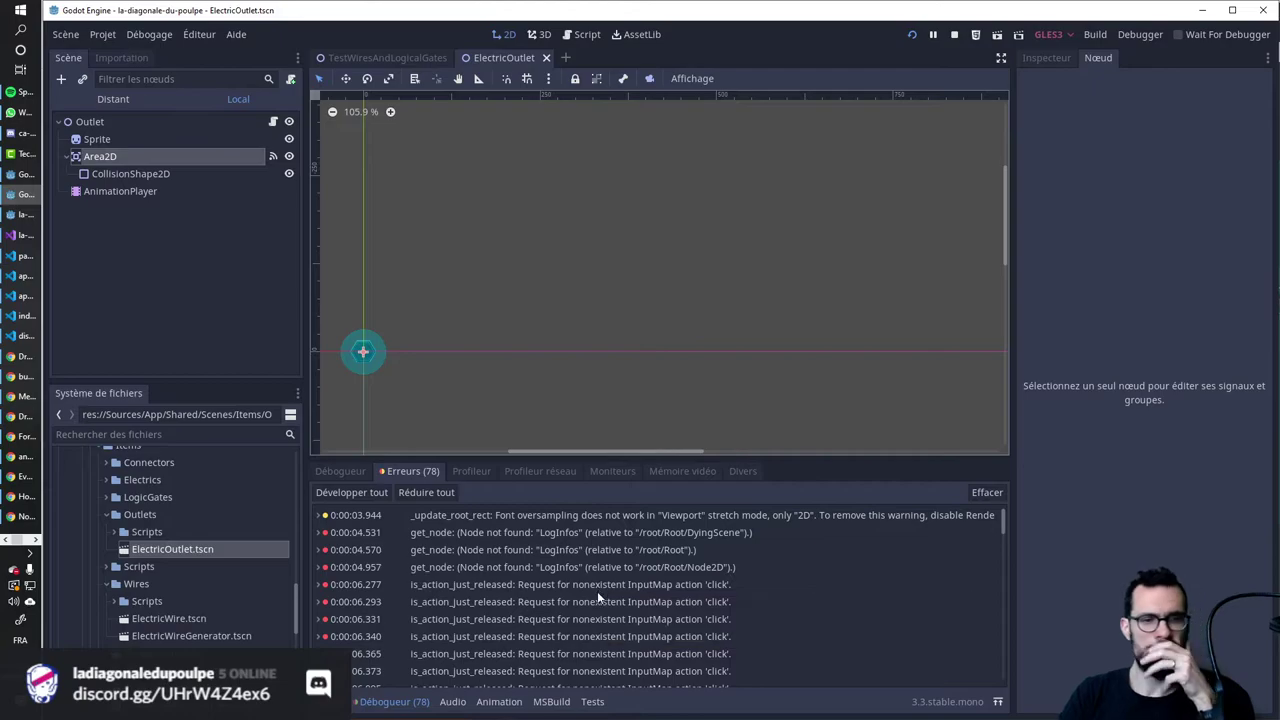
pyautogui.click(103, 34)
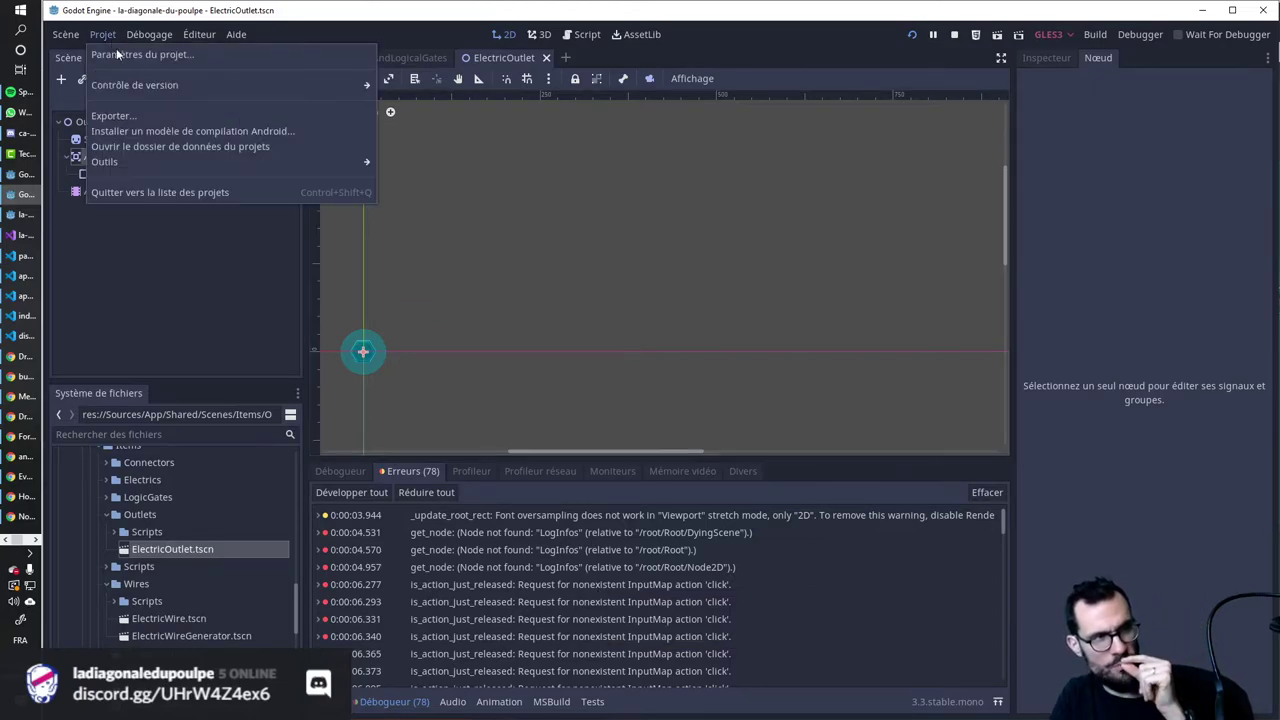
pyautogui.click(152, 55)
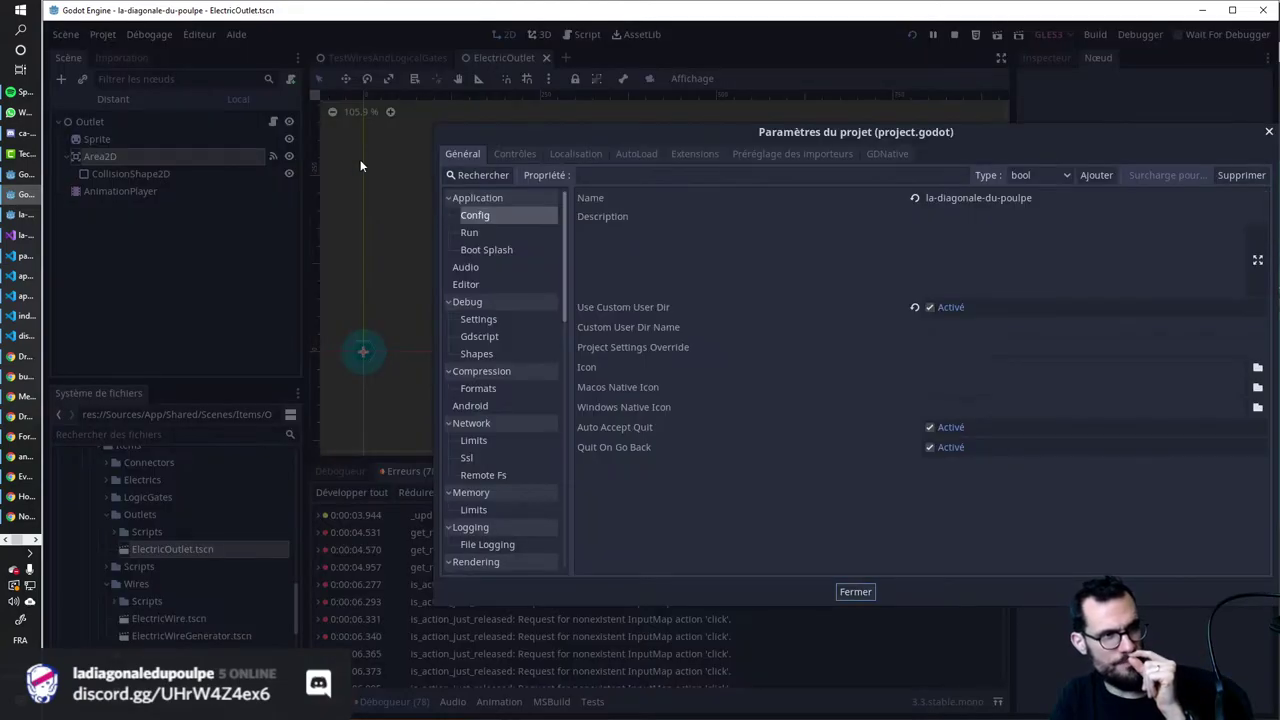
pyautogui.click(510, 157)
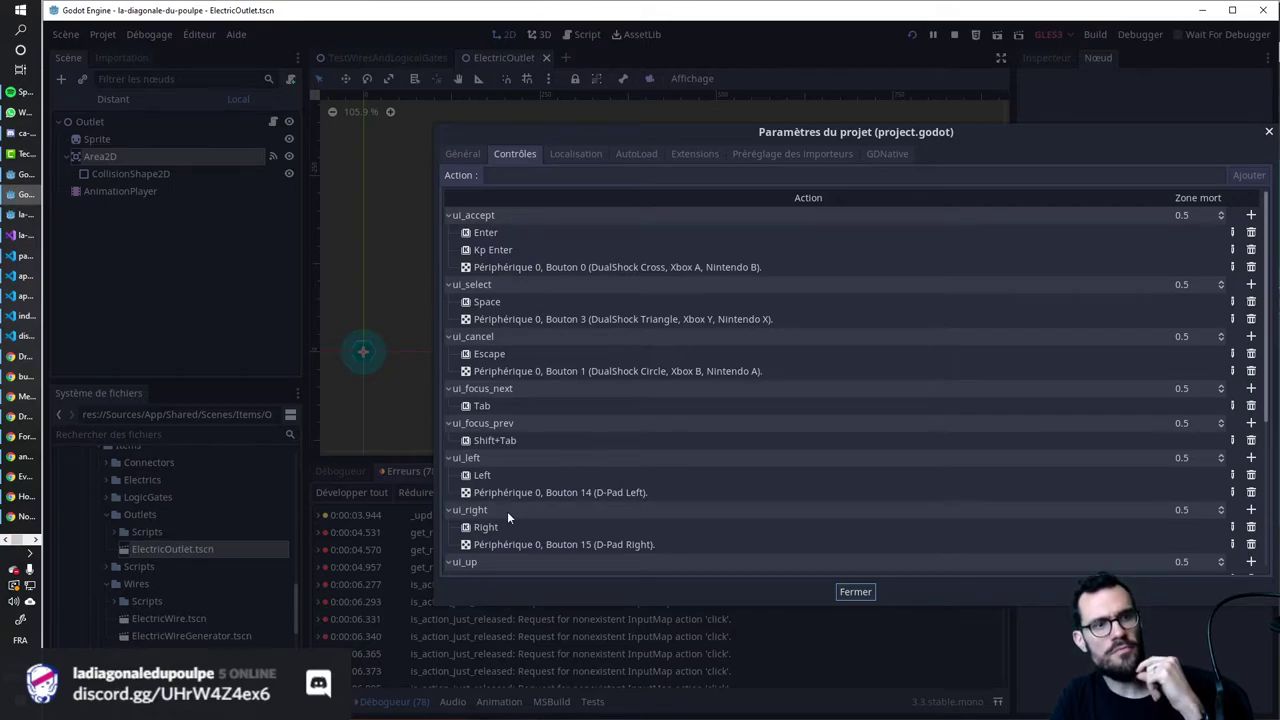
pyautogui.scroll(-3, 508, 515)
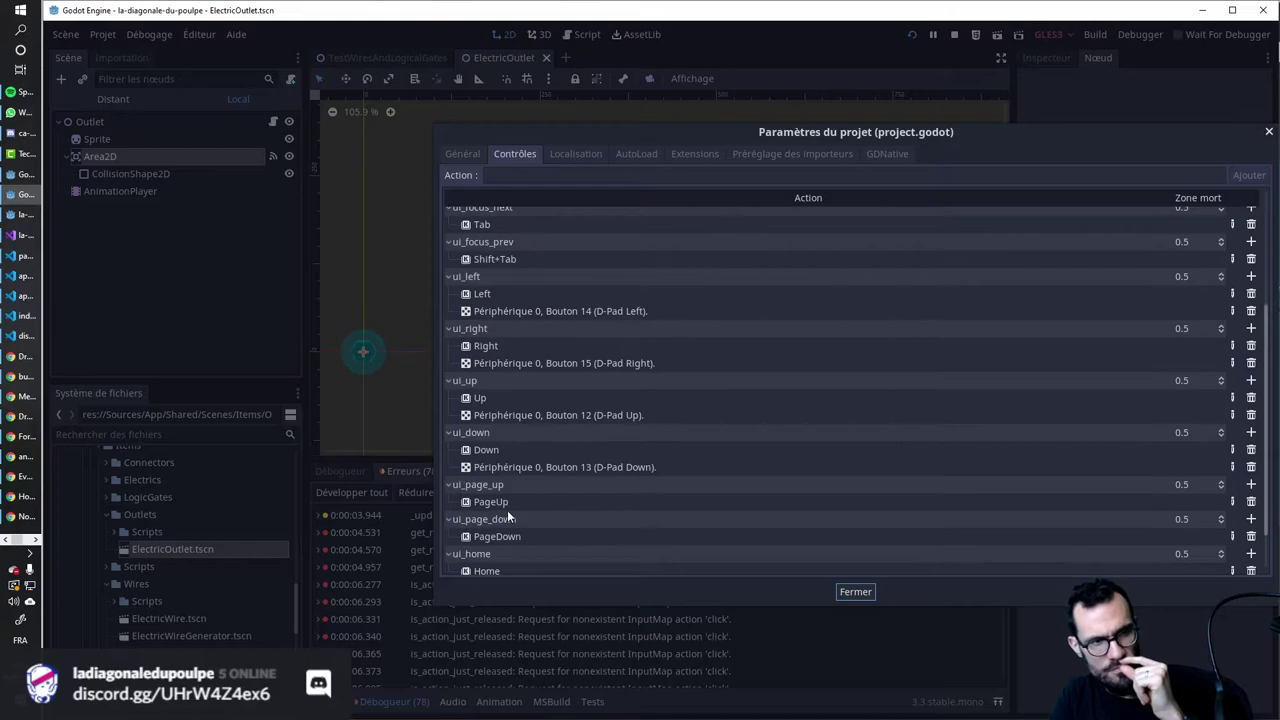
pyautogui.scroll(-1, 711, 544)
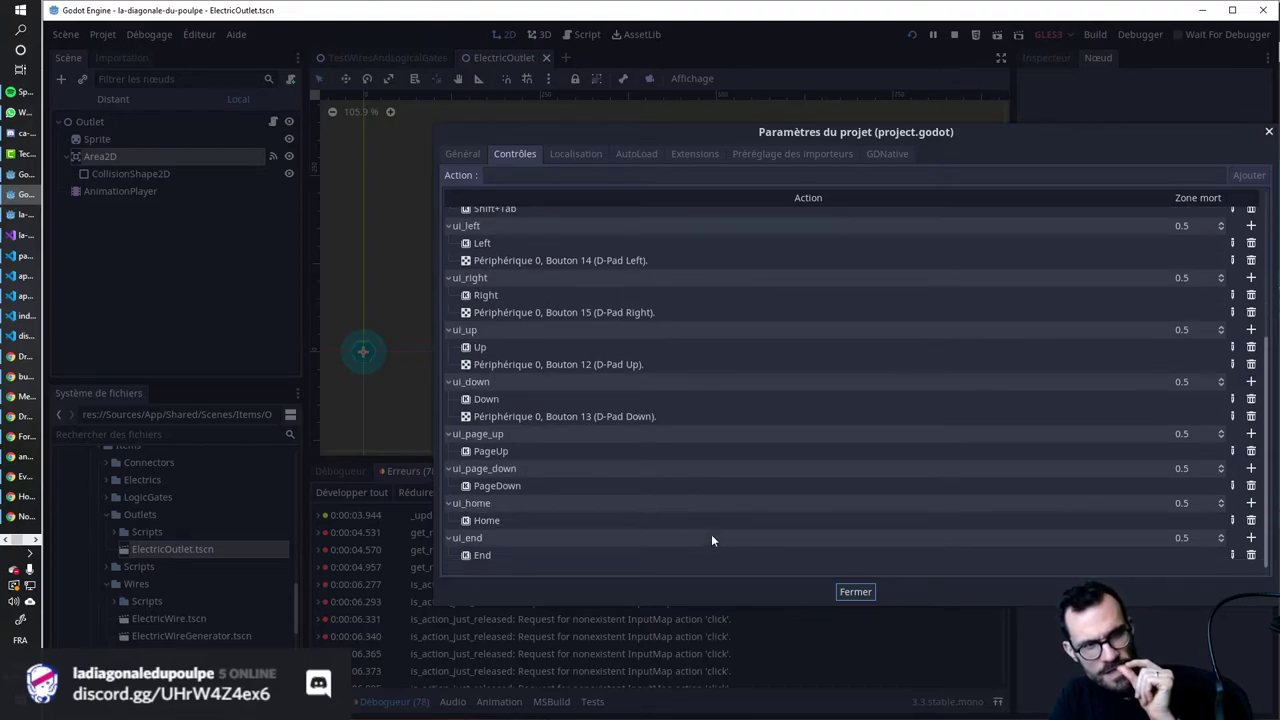
pyautogui.scroll(3, 712, 535)
pyautogui.scroll(1, 712, 530)
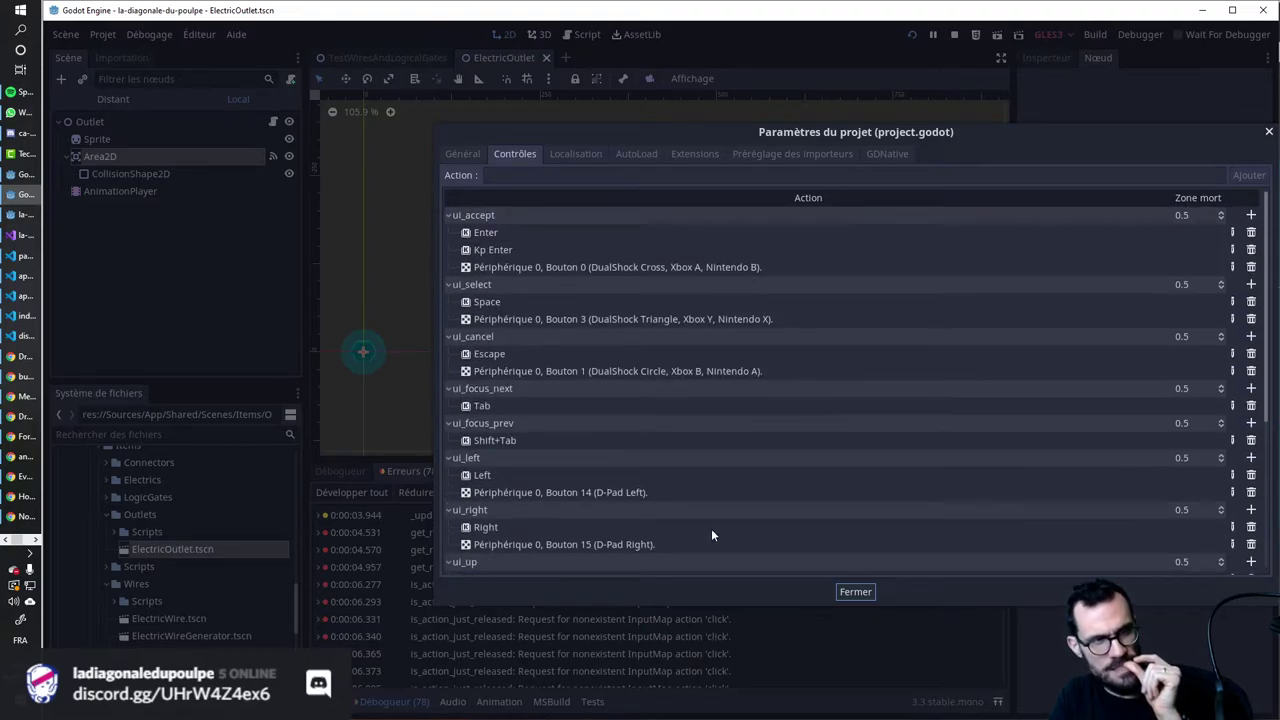
pyautogui.click(854, 593)
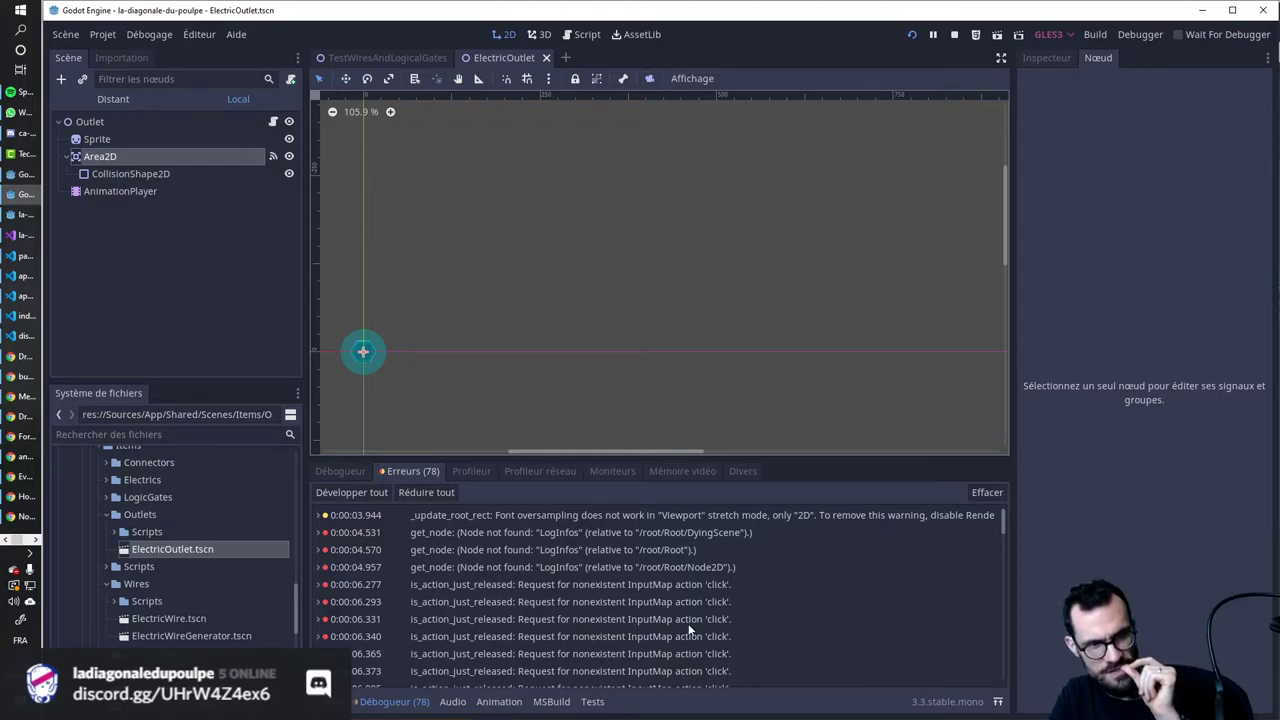
# Expand the 0:00:06.340 nonexistent 'click' action error and switch to the browser.
pyautogui.click(638, 640)
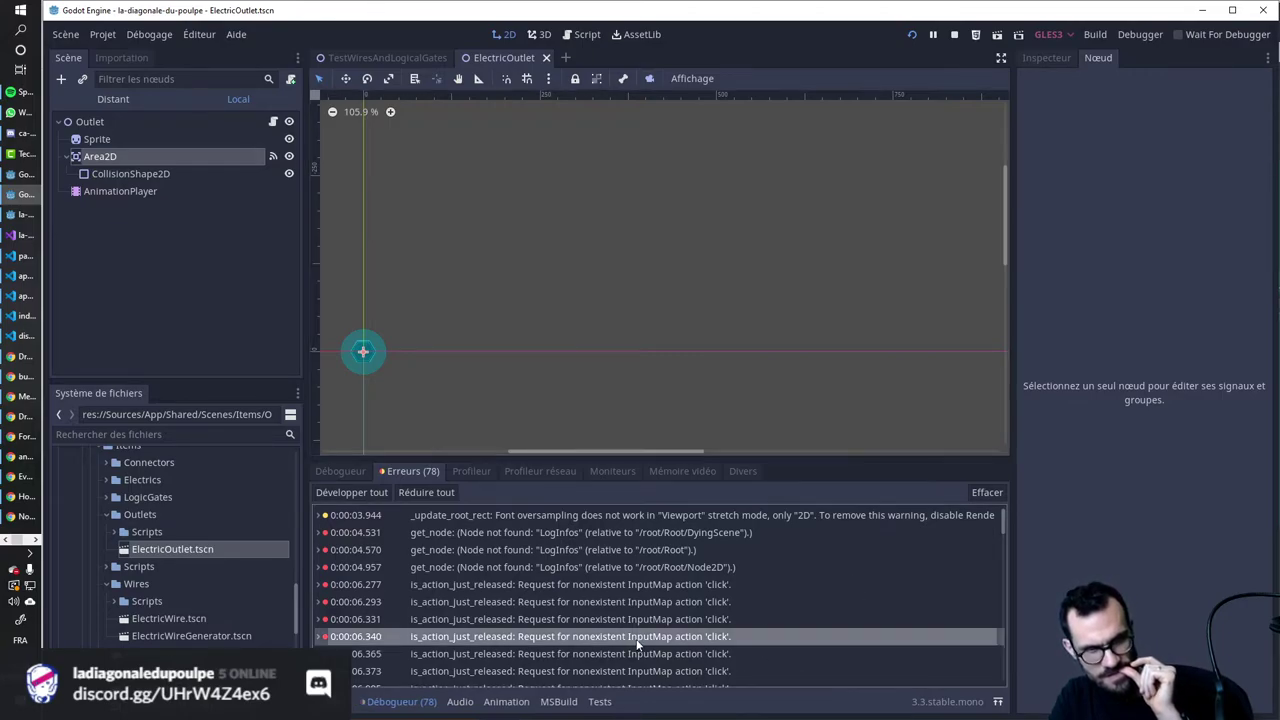
pyautogui.doubleClick(570, 638)
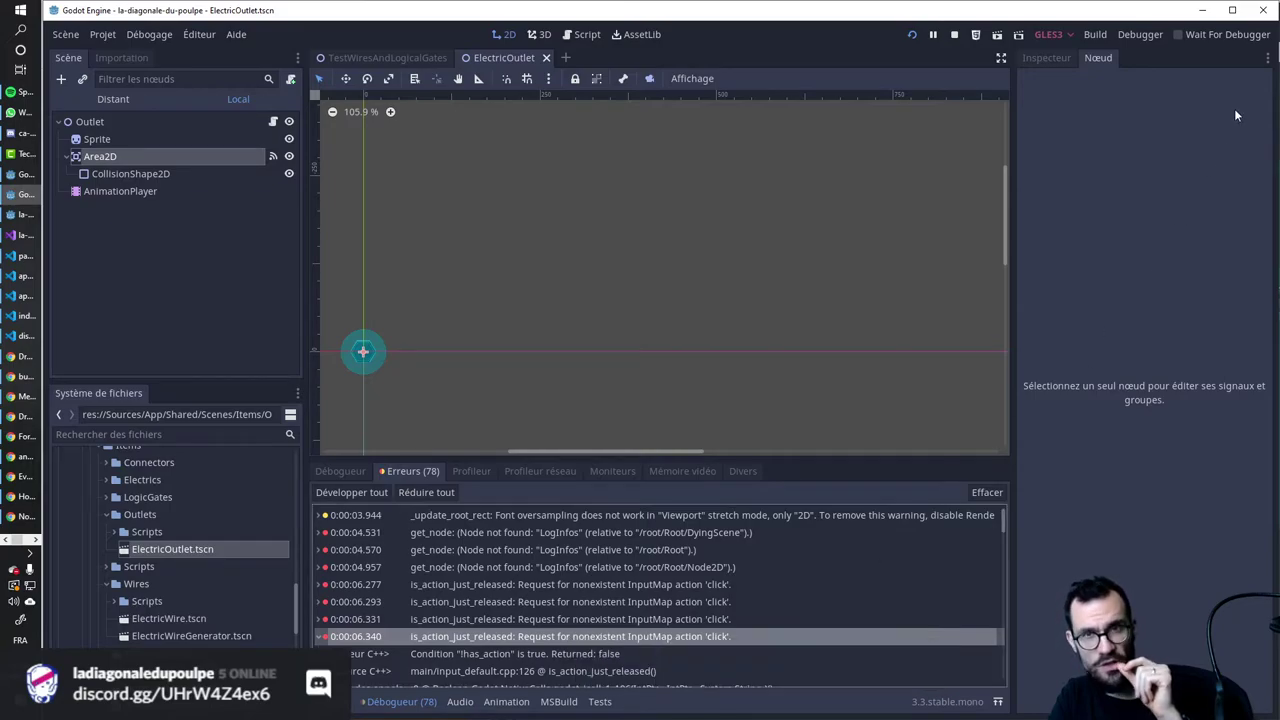
pyautogui.hotkey('alt', 'Tab')
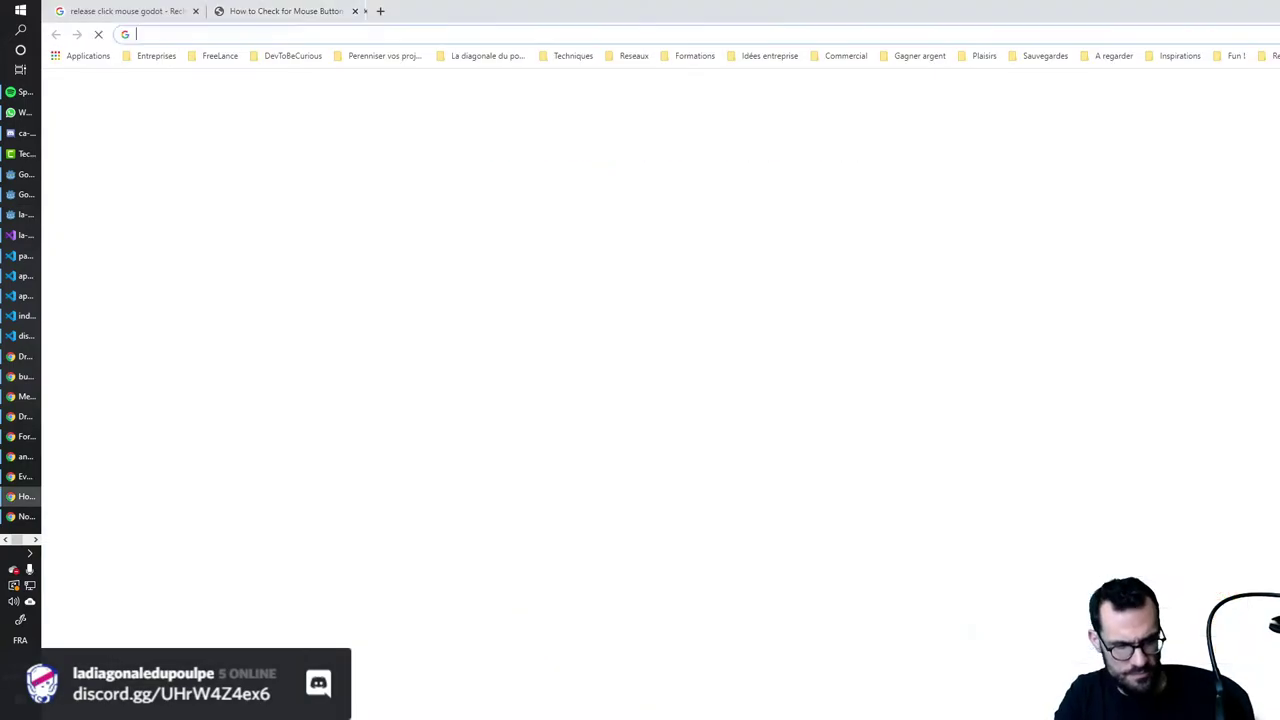
# Google the trimmed 'nonexistent InputMap action click' error message in a new tab.
pyautogui.hotkey('ctrl', 't')
pyautogui.hotkey('ctrl', 'v')
pyautogui.hotkey('ctrl', 'a')
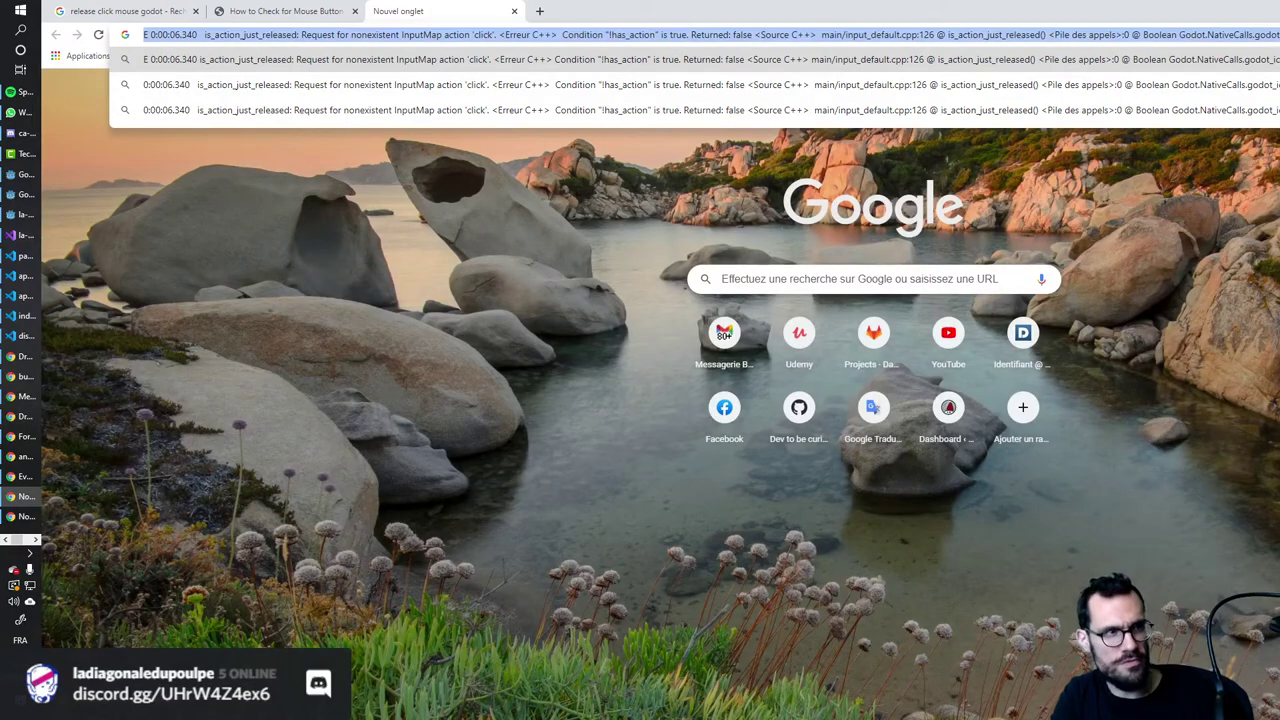
pyautogui.hotkey('ctrl', 'shift', 'Right')
pyautogui.hotkey('ctrl', 'shift', 'Right')
pyautogui.hotkey('ctrl', 'shift', 'Right')
pyautogui.hotkey('ctrl', 'shift', 'Right')
pyautogui.hotkey('ctrl', 'shift', 'Right')
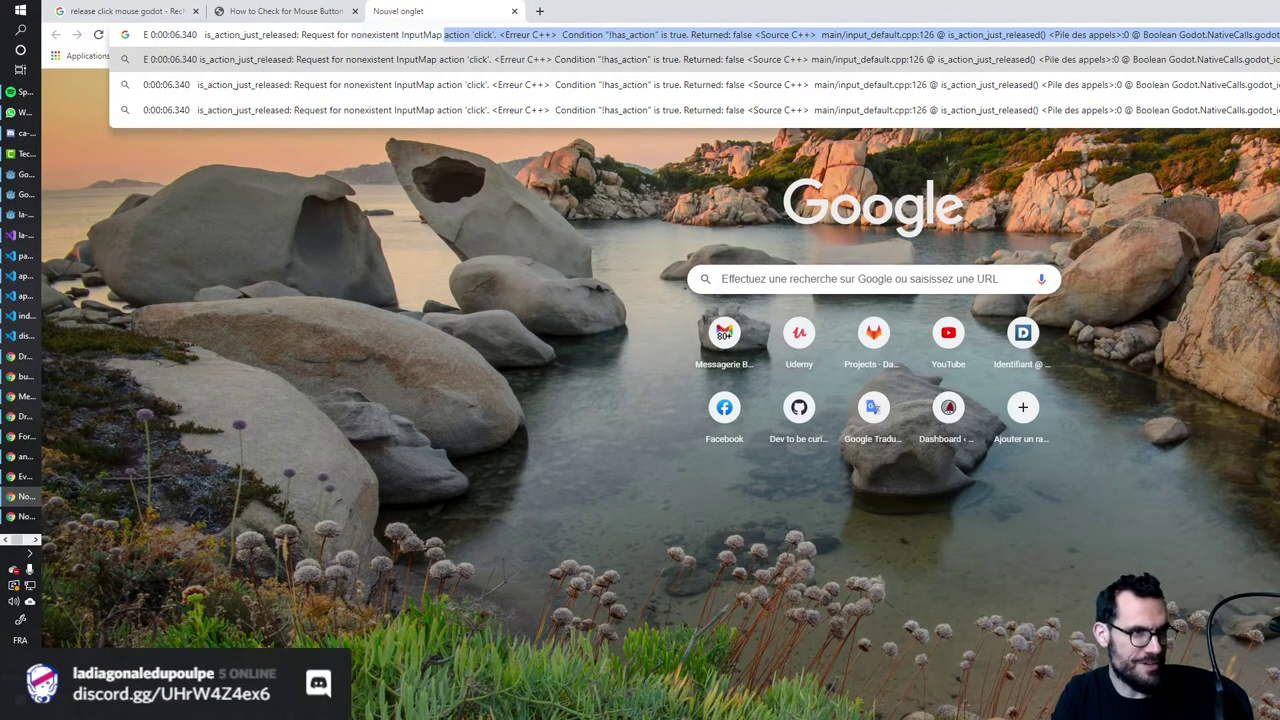
pyautogui.press('BackSpace')
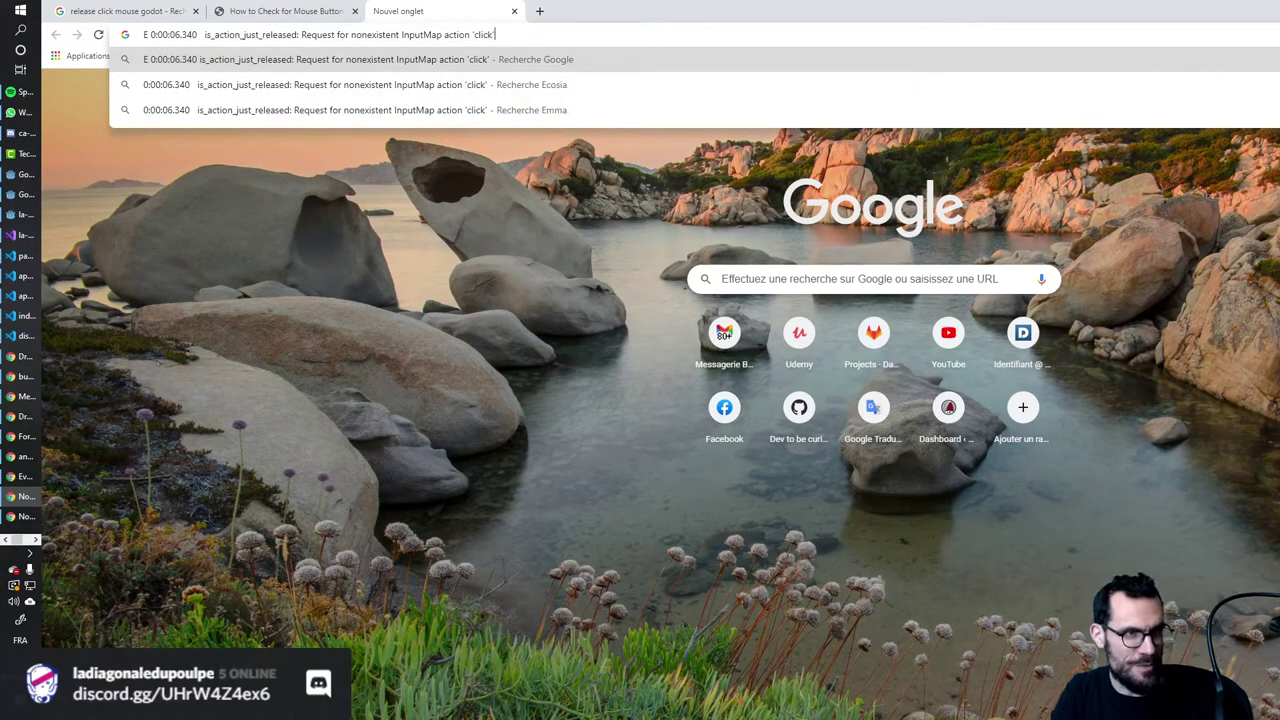
pyautogui.hotkey('ctrl', 'shift', 'Right')
pyautogui.hotkey('ctrl', 'shift', 'Right')
pyautogui.hotkey('ctrl', 'shift', 'Right')
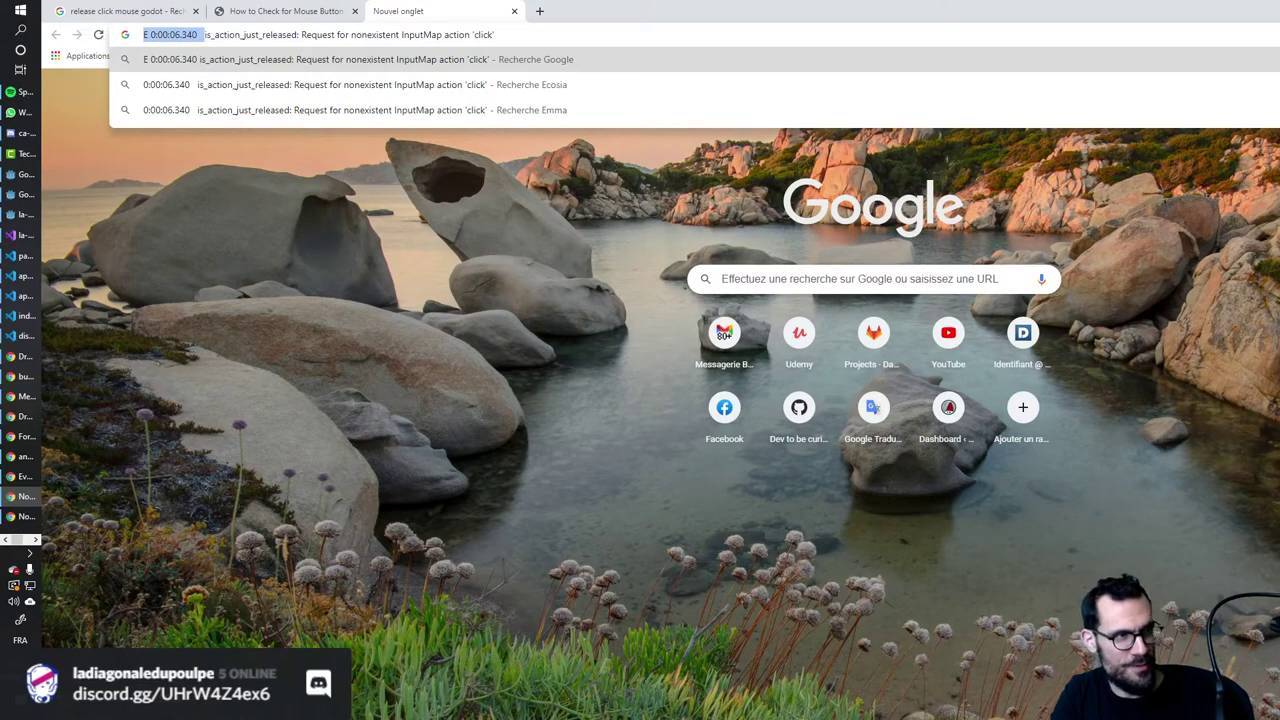
pyautogui.press('BackSpace')
pyautogui.press('Return')
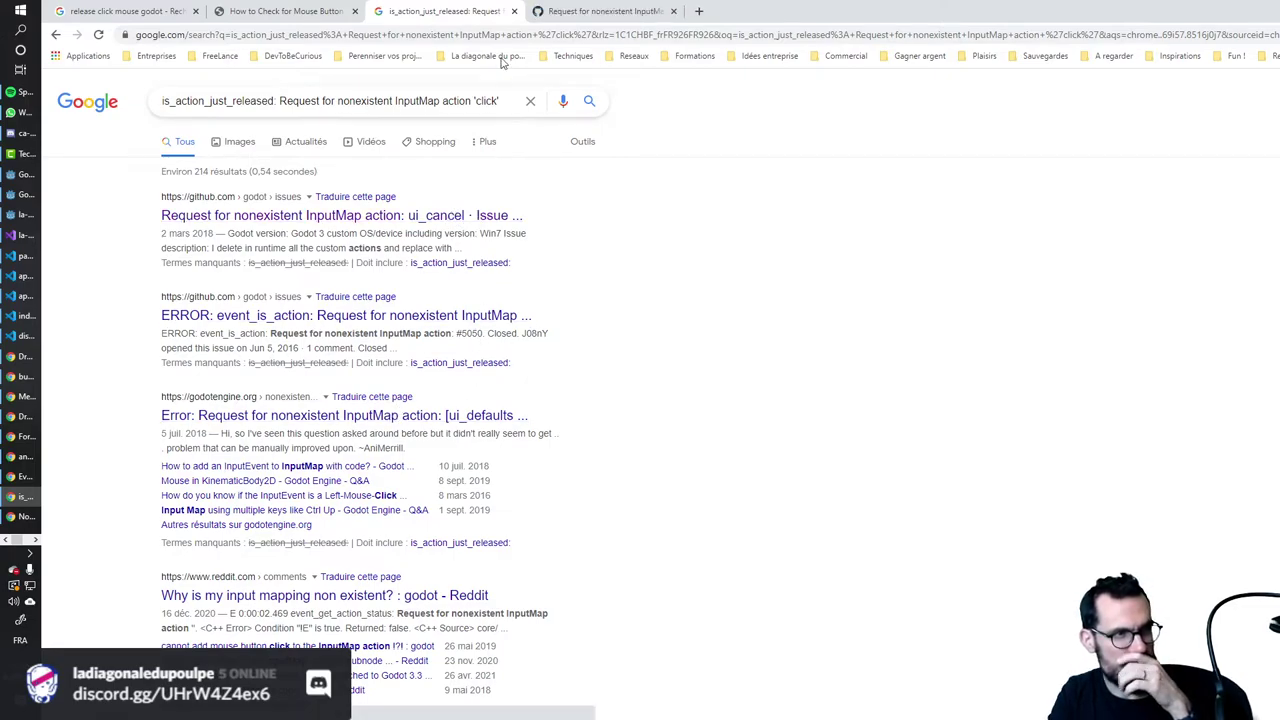
# Read the GitHub issue and open two more matching results in background tabs.
pyautogui.click(575, 11)
pyautogui.scroll(-5, 727, 505)
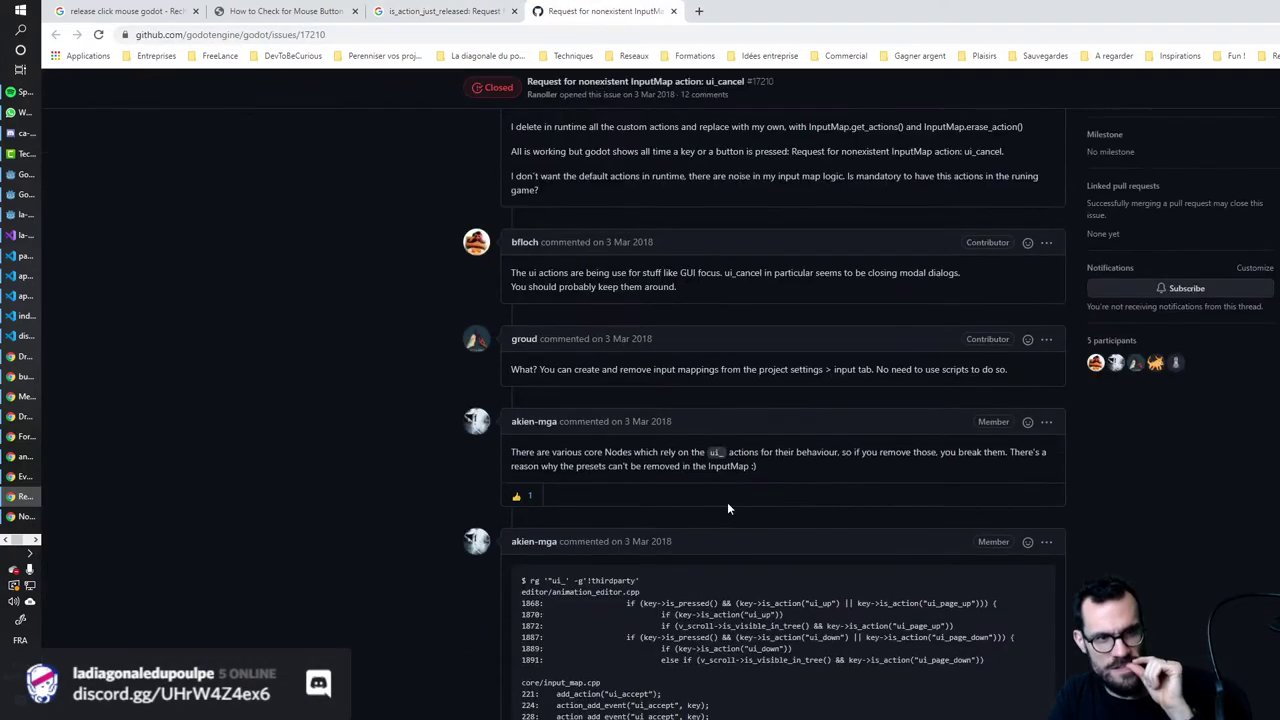
pyautogui.scroll(-5, 727, 508)
pyautogui.scroll(-5, 724, 505)
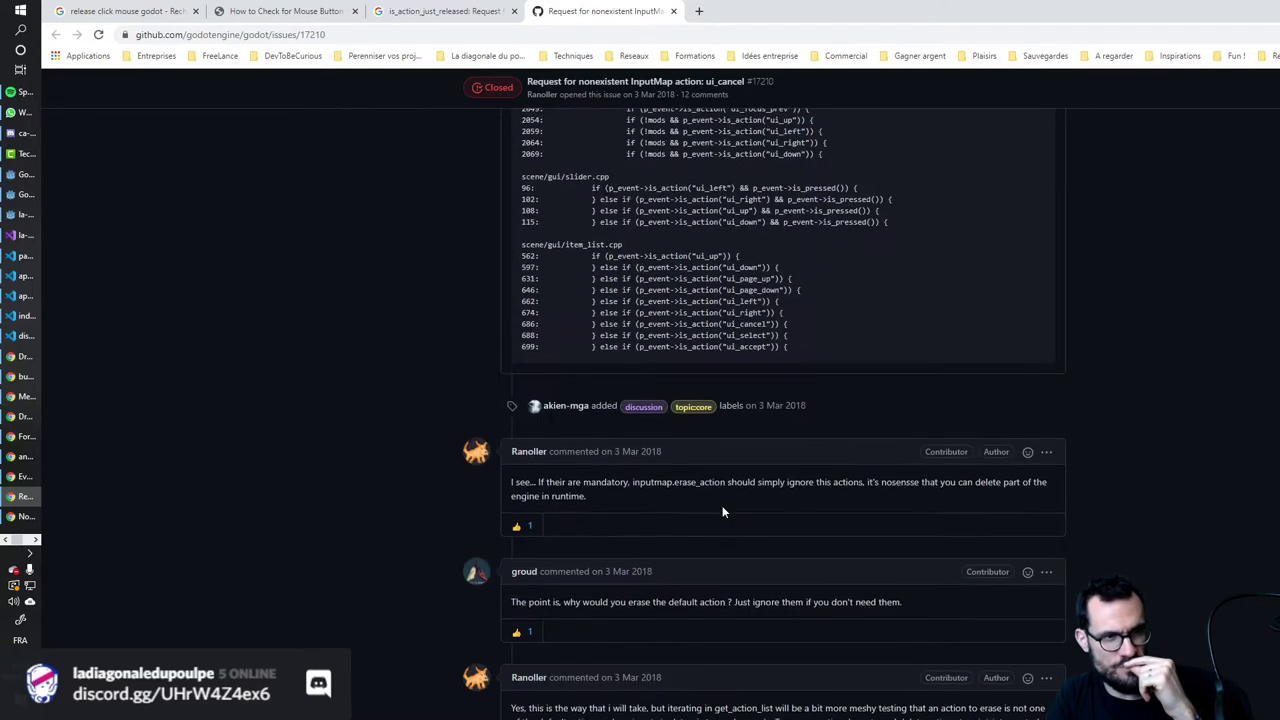
pyautogui.scroll(-4, 722, 508)
pyautogui.click(437, 14)
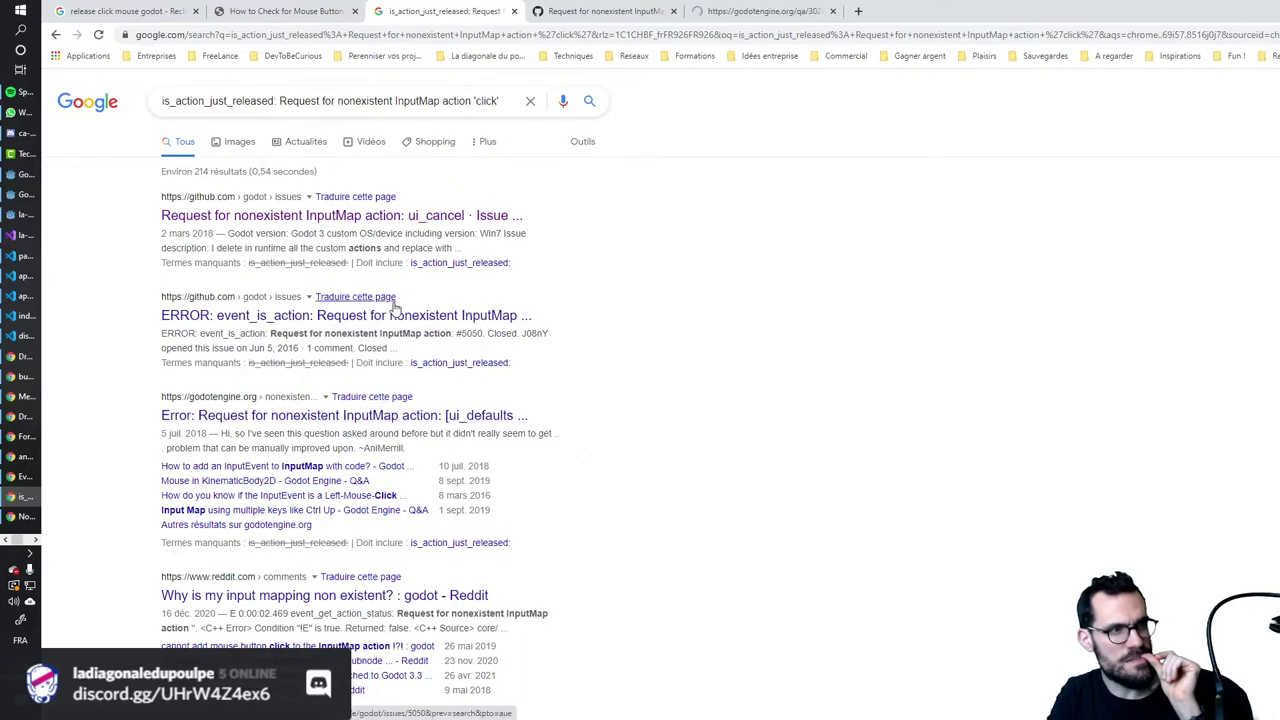
pyautogui.middleClick(390, 415)
pyautogui.middleClick(385, 596)
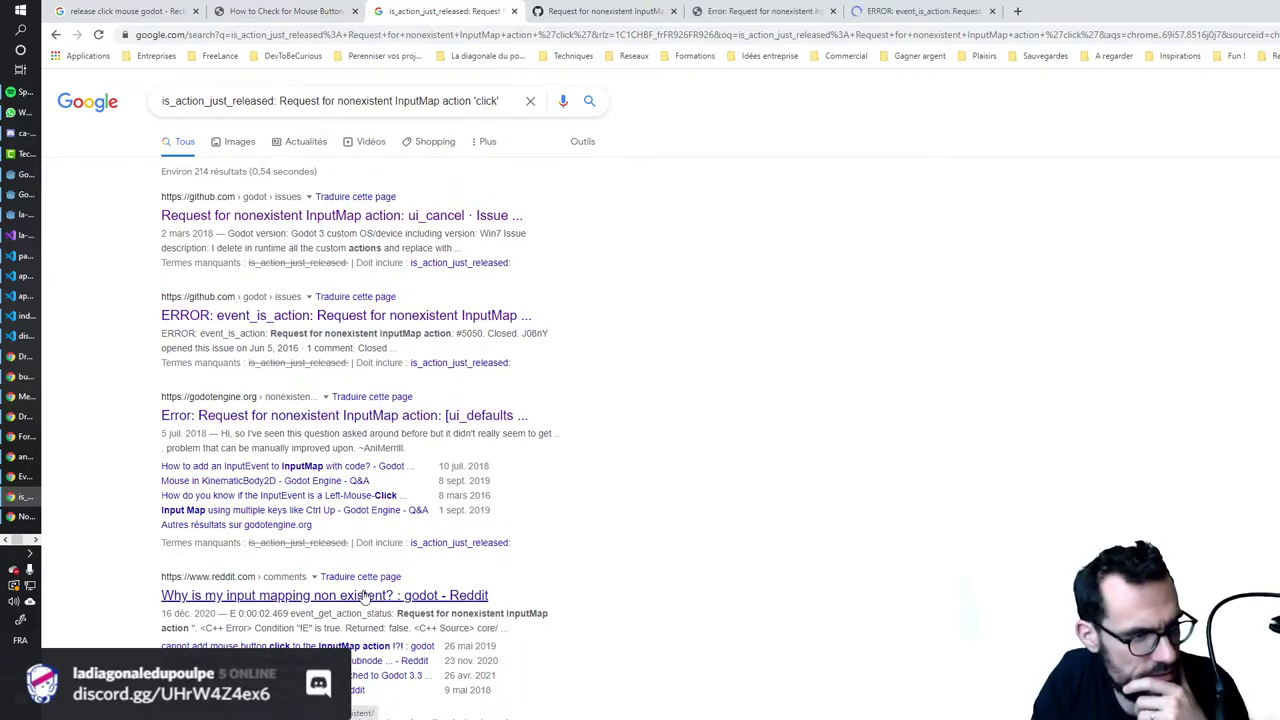
pyautogui.scroll(-3, 765, 212)
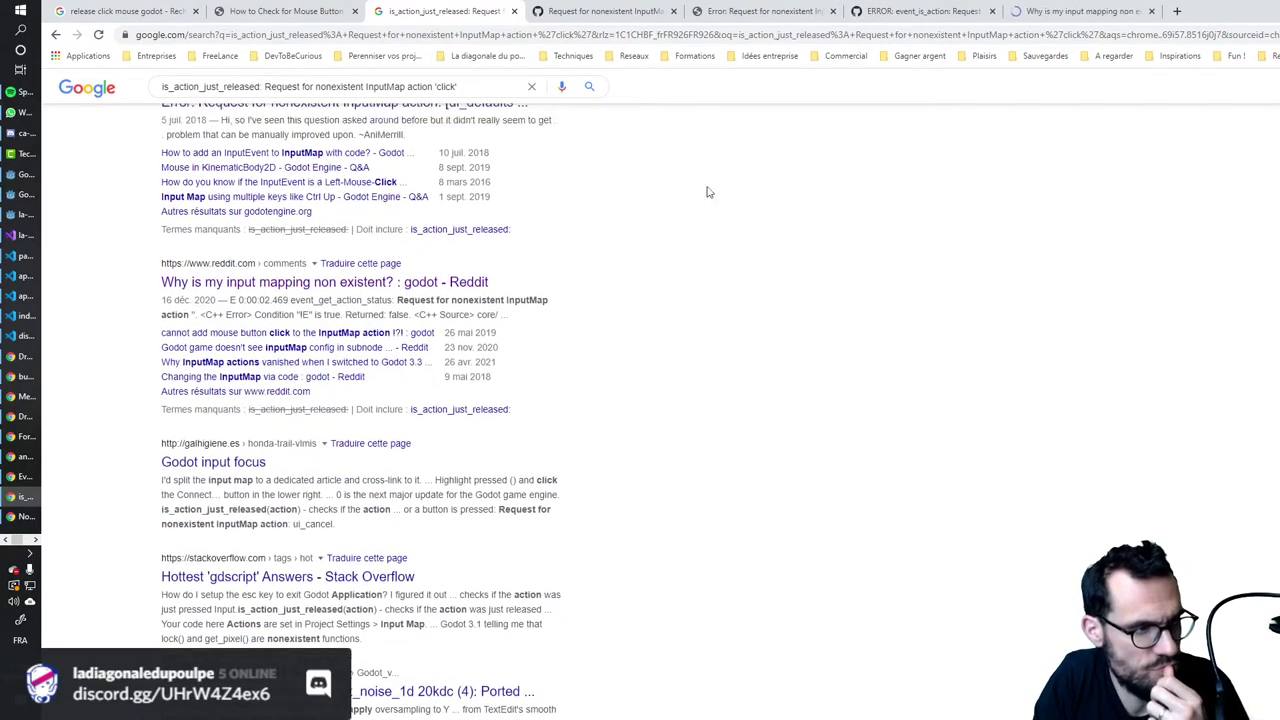
pyautogui.scroll(3, 709, 191)
pyautogui.click(369, 100)
# Refine the search with 'click mouse' and read the Left-Mouse-Click Q&A question.
pyautogui.press('Home')
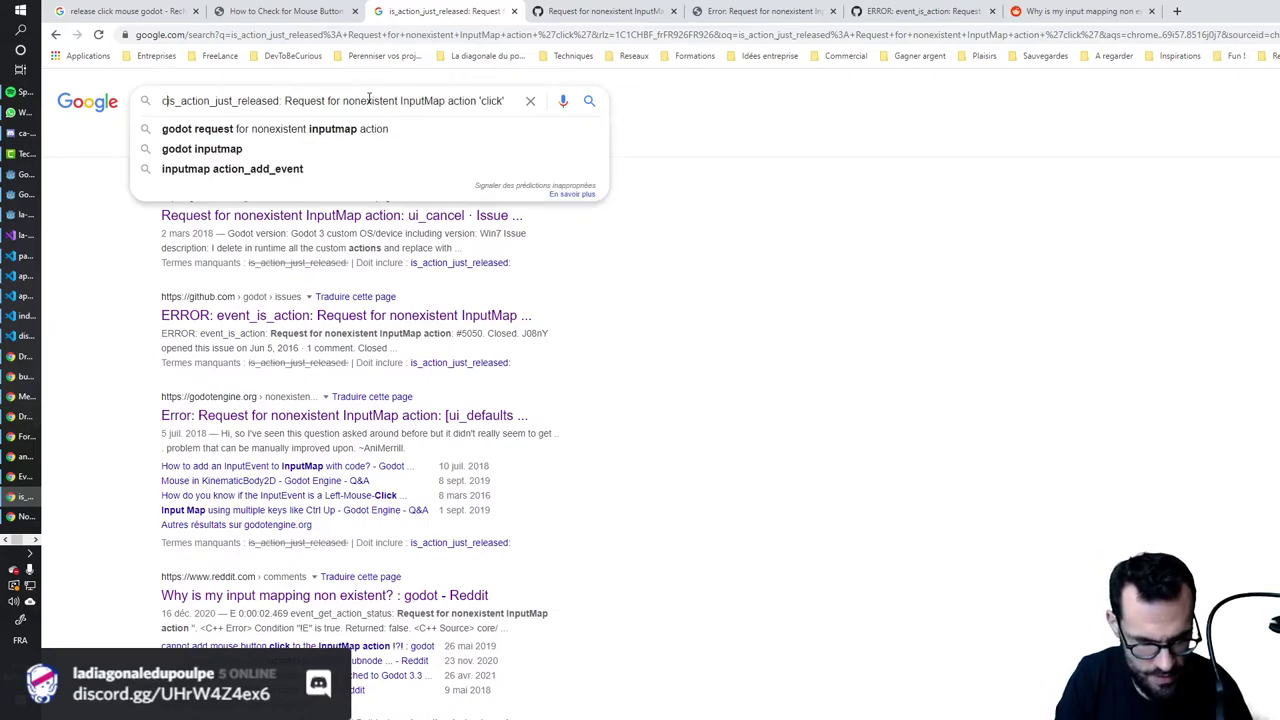
pyautogui.write('click mouse')
pyautogui.press('Return')
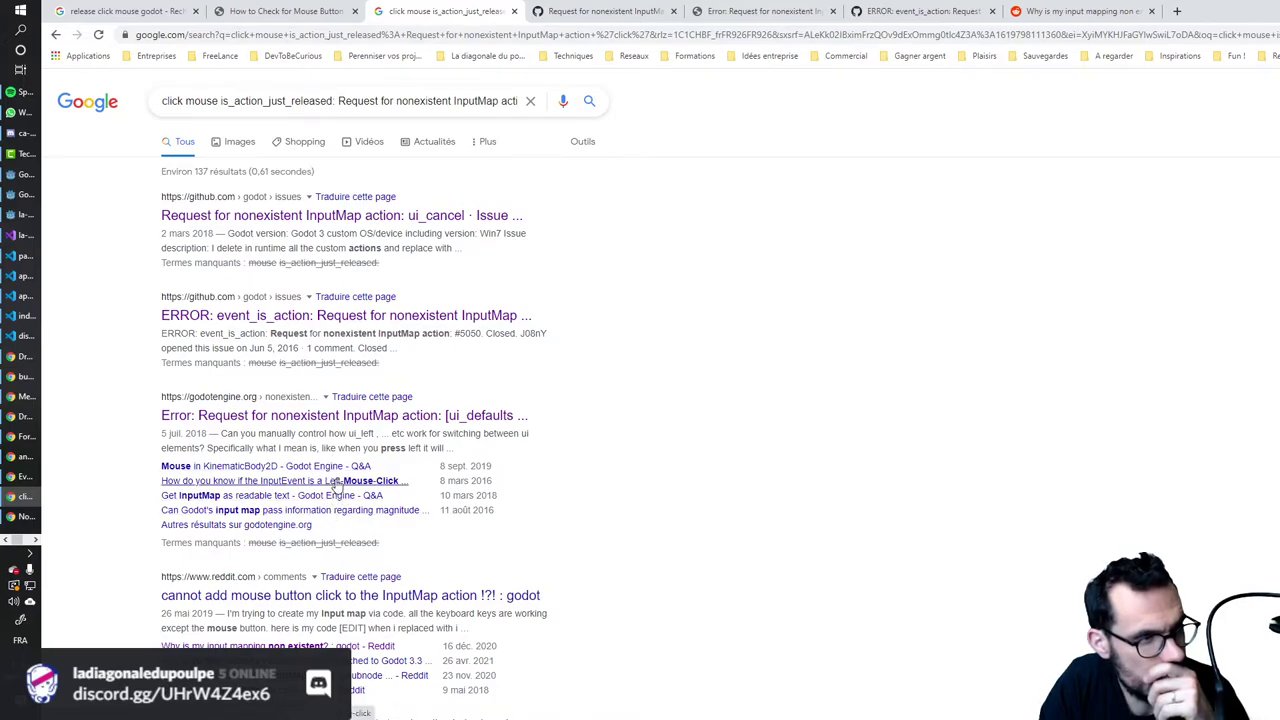
pyautogui.middleClick(330, 481)
pyautogui.click(1212, 11)
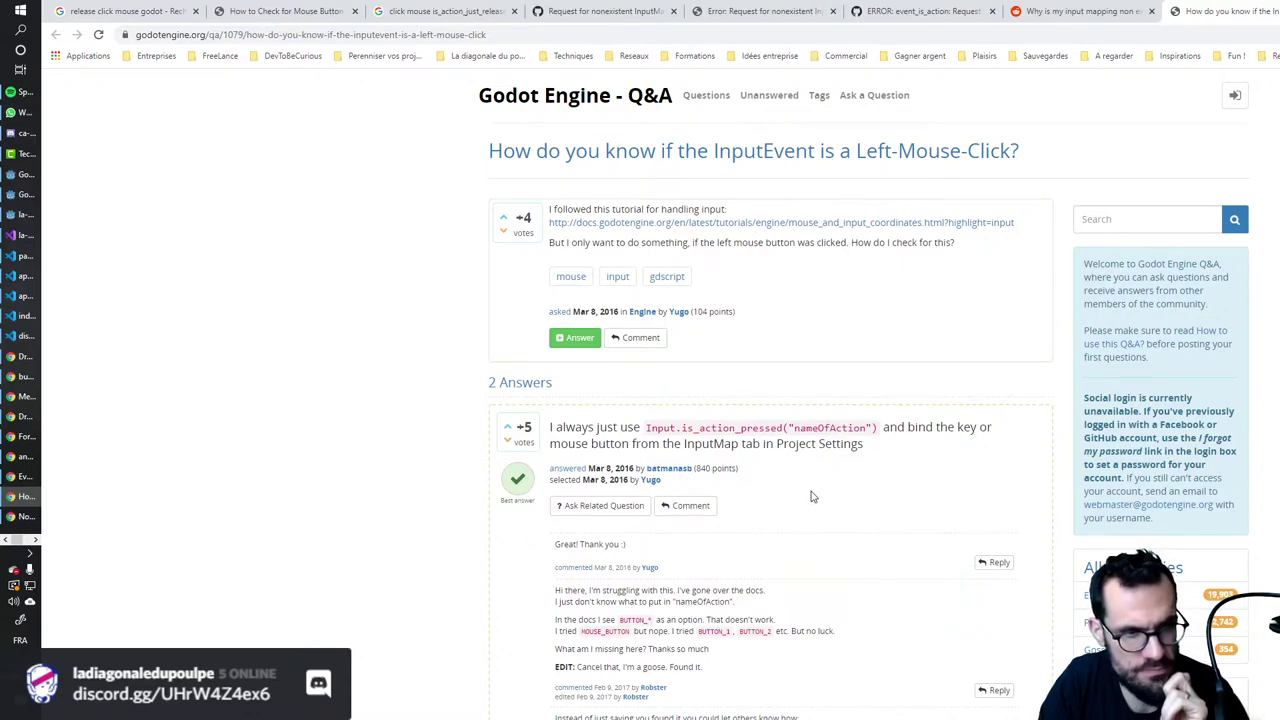
pyautogui.scroll(-3, 812, 497)
pyautogui.scroll(-2, 807, 502)
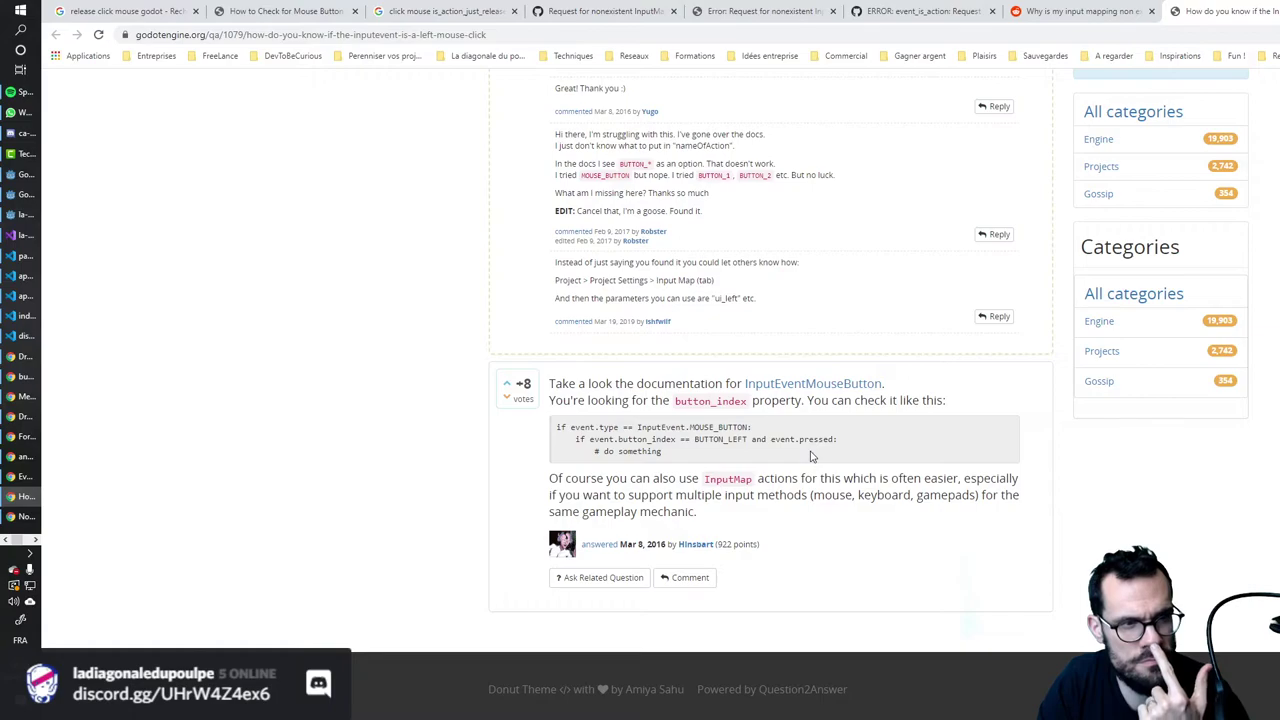
pyautogui.scroll(5, 811, 456)
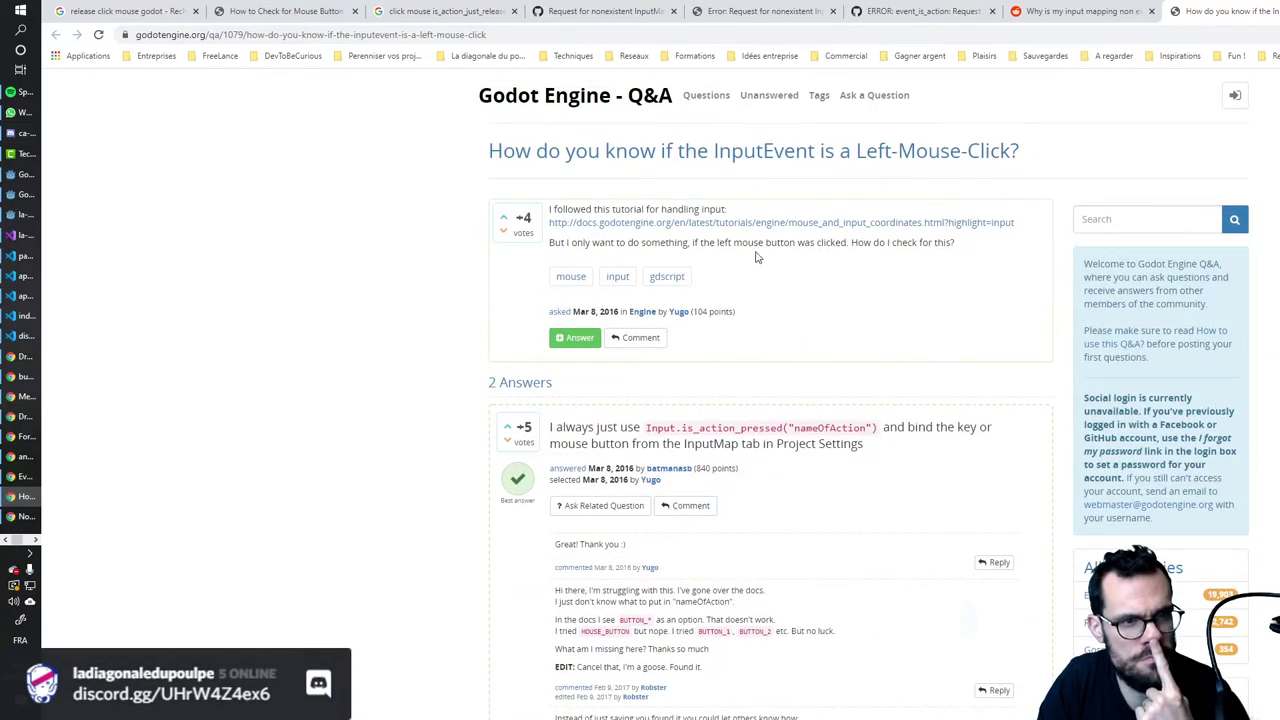
# Read the InputMap error question and Reddit thread, then bring the game window forward.
pyautogui.click(765, 11)
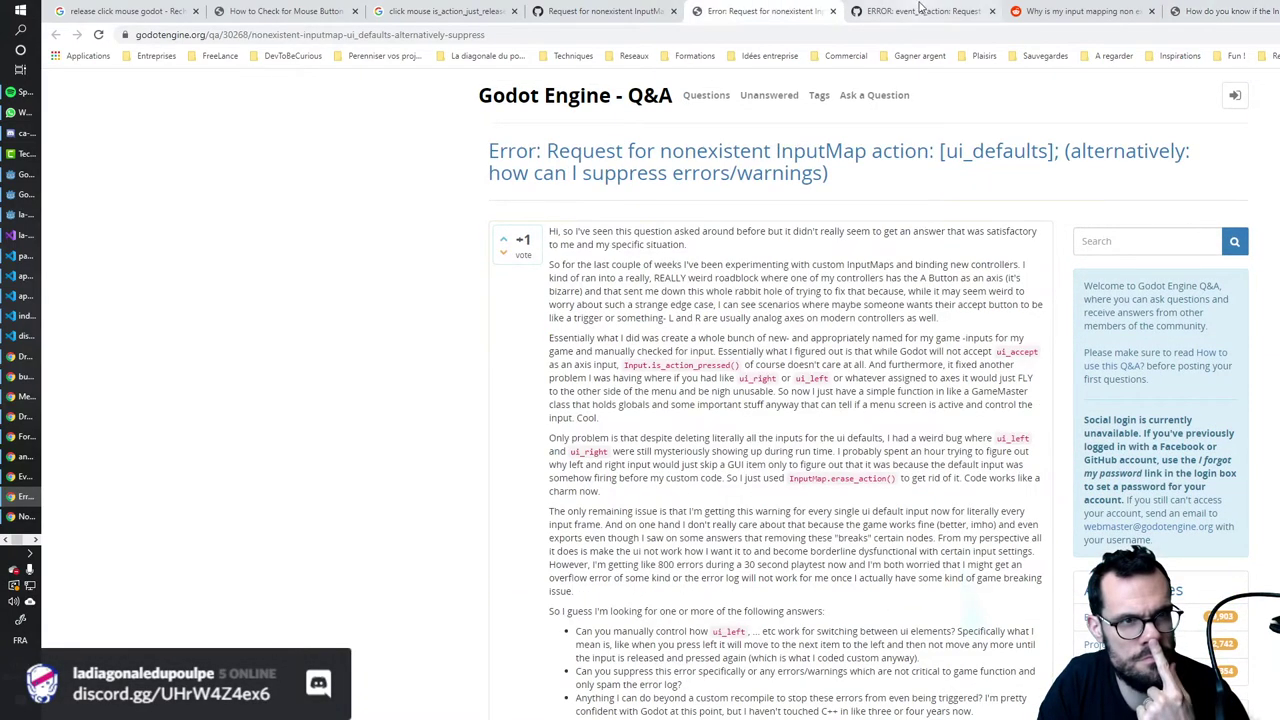
pyautogui.scroll(-1, 820, 450)
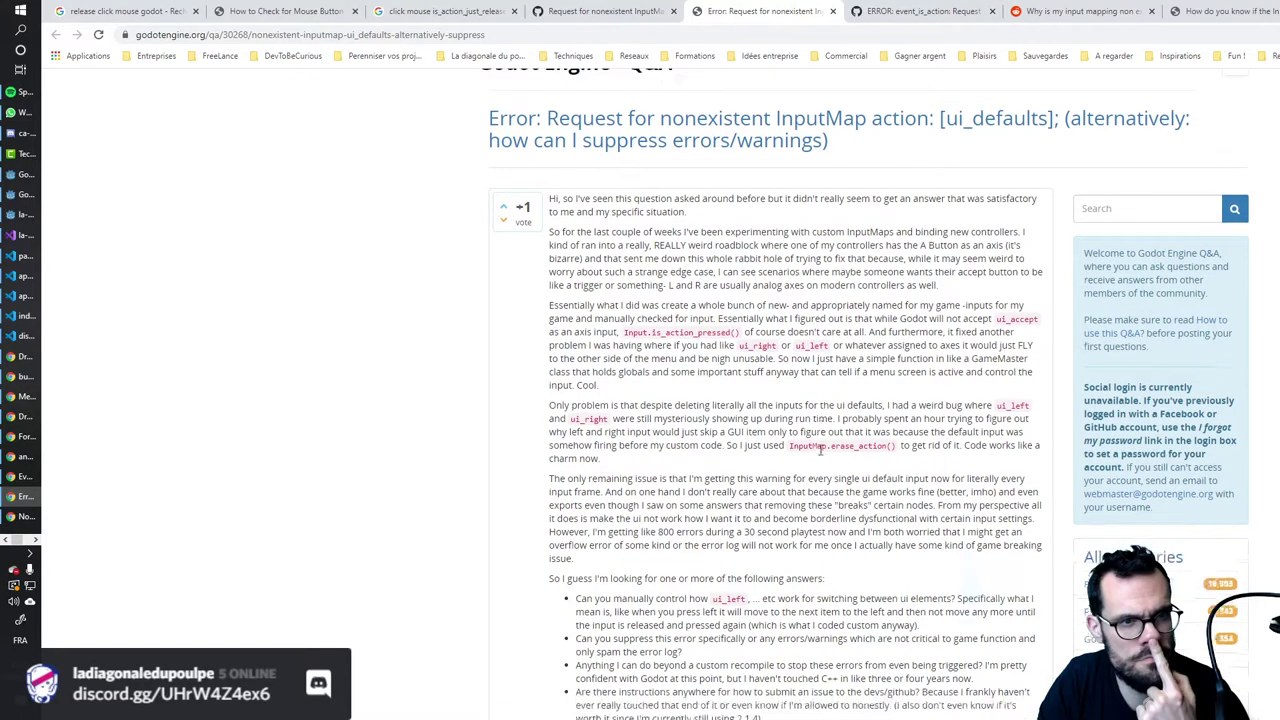
pyautogui.scroll(-5, 820, 450)
pyautogui.scroll(-5, 816, 450)
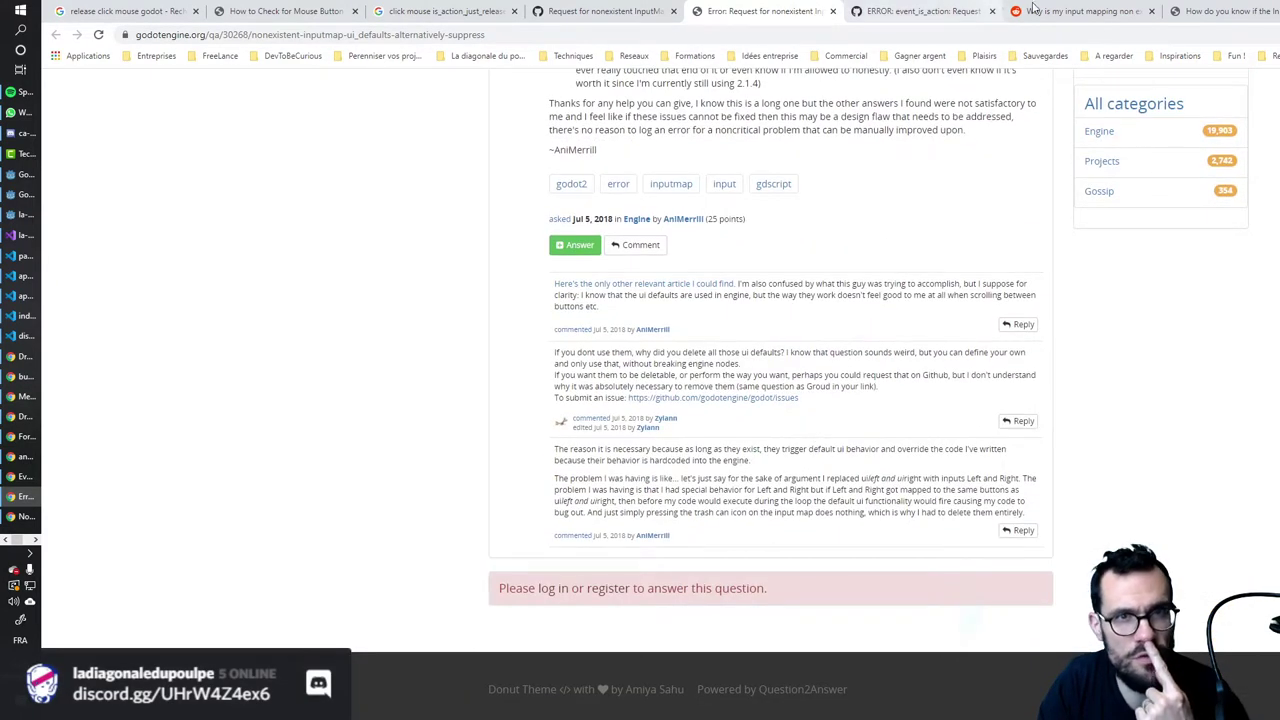
pyautogui.click(1075, 11)
pyautogui.scroll(-3, 794, 407)
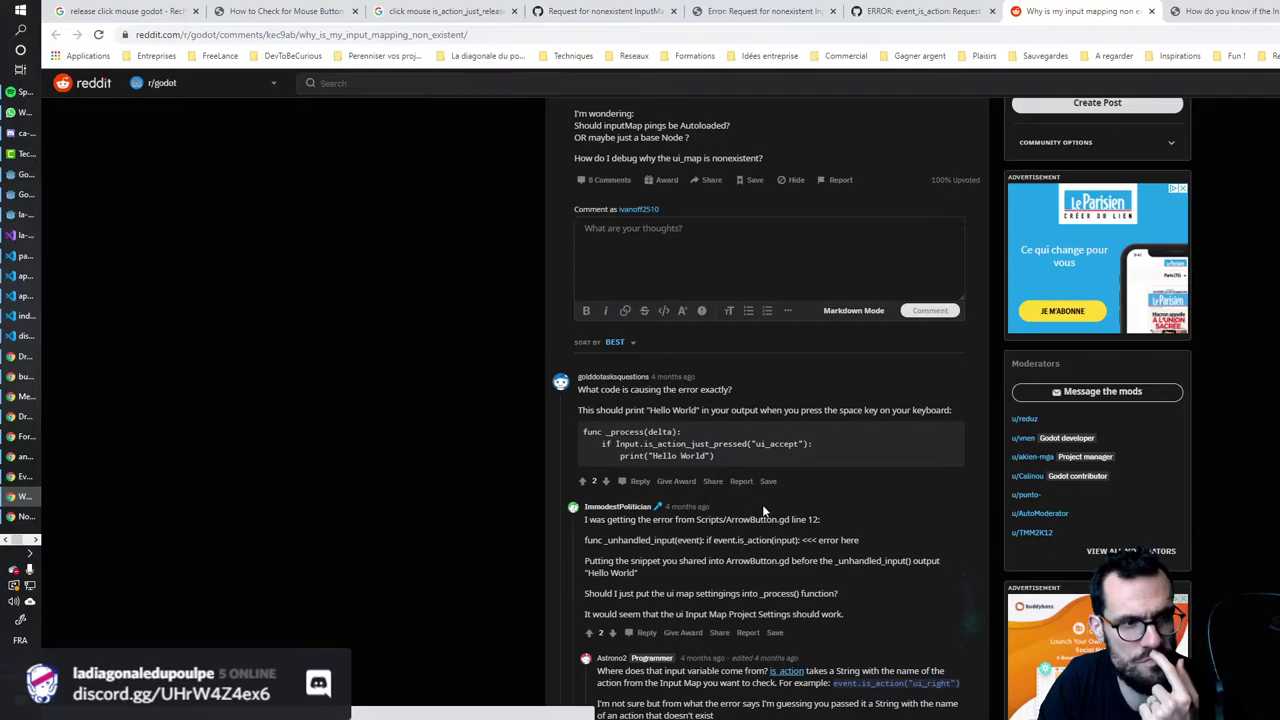
pyautogui.doubleClick(777, 443)
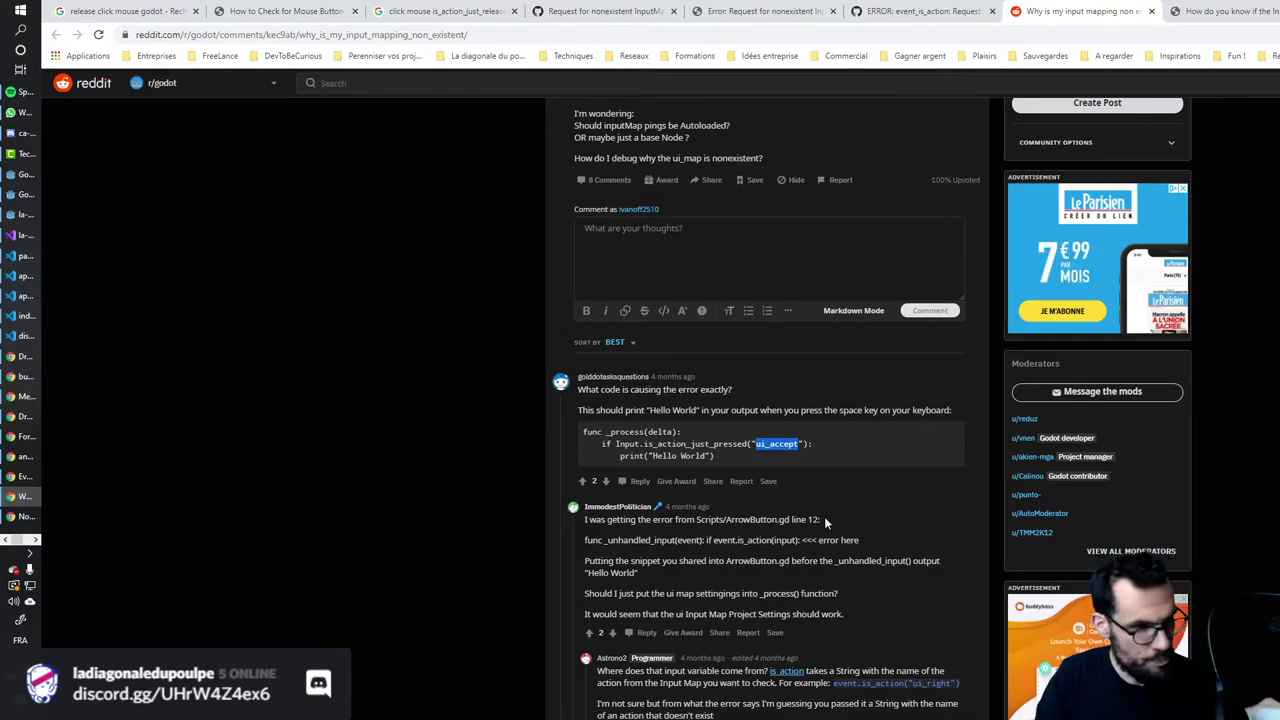
pyautogui.click(24, 214)
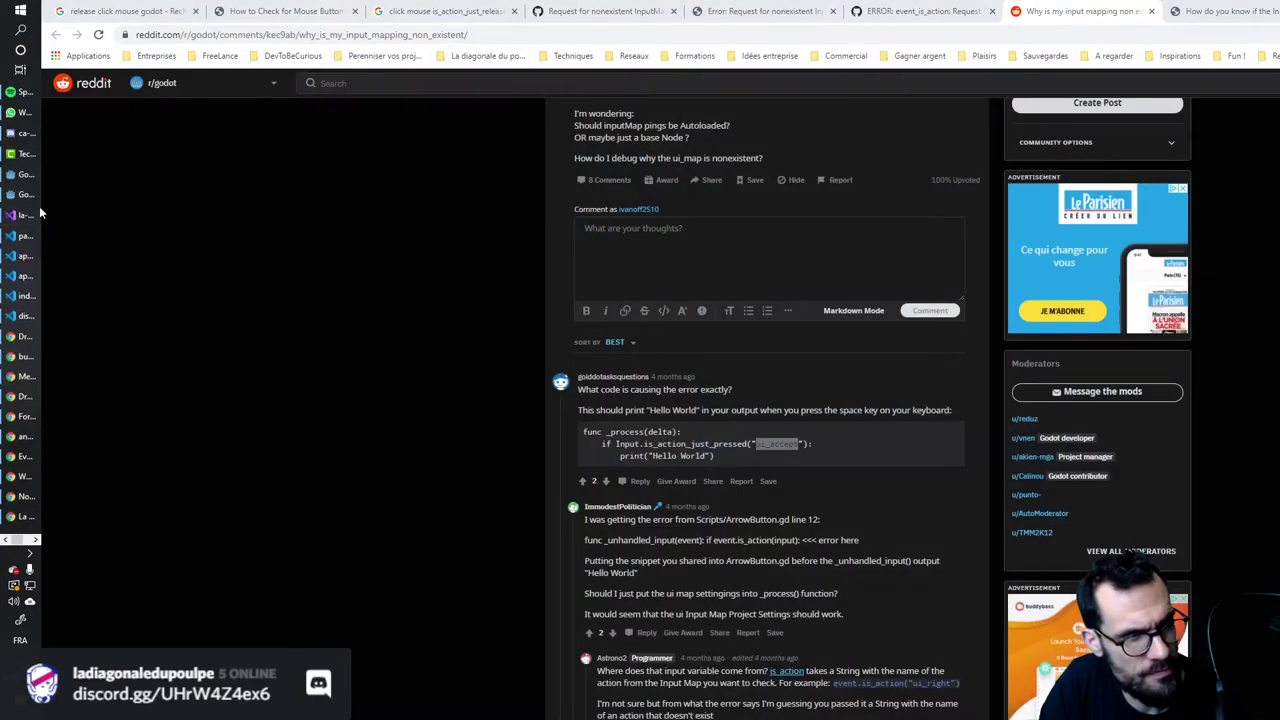
# Add a new 'Release' action to the project's Input Map.
pyautogui.click(39, 198)
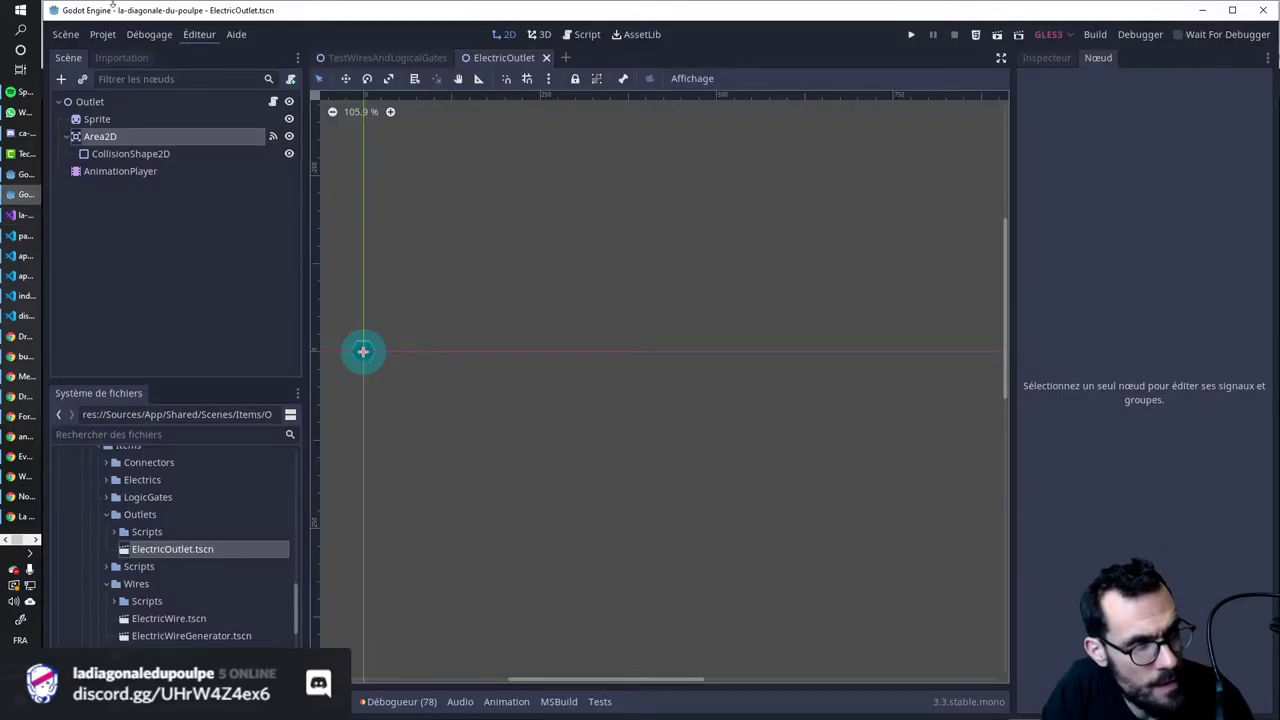
pyautogui.click(103, 34)
pyautogui.click(128, 54)
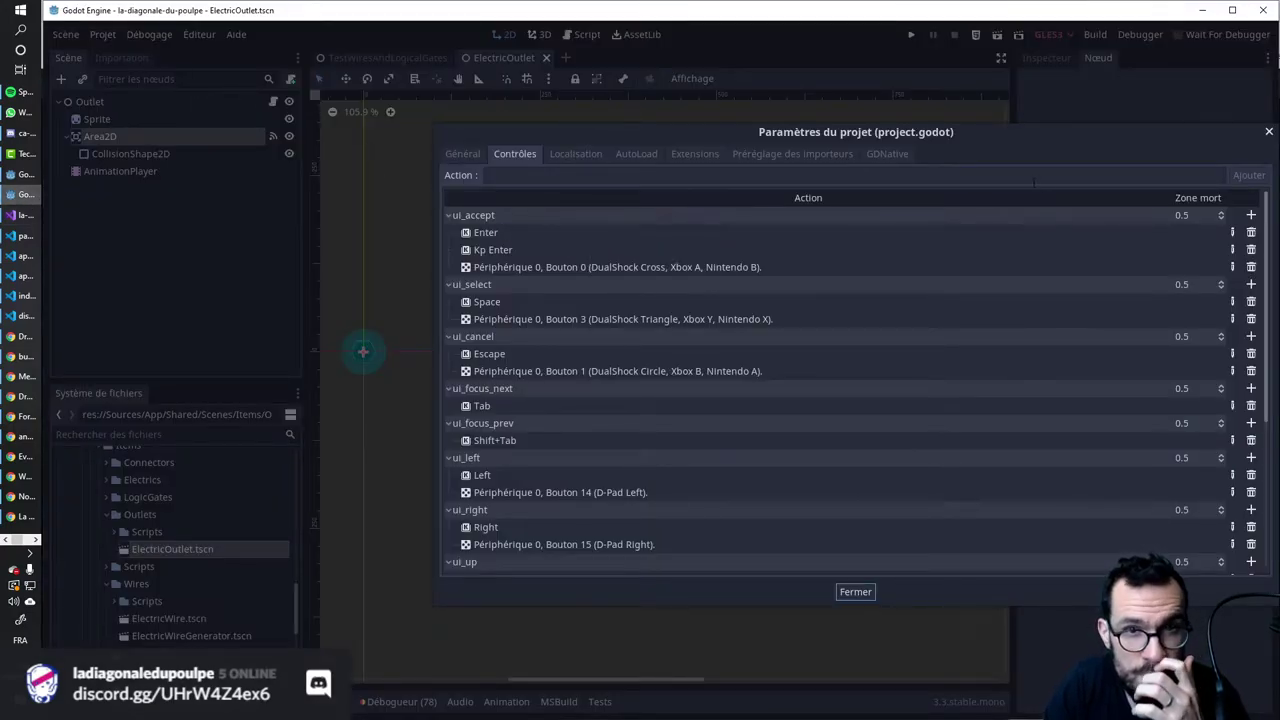
pyautogui.click(1008, 174)
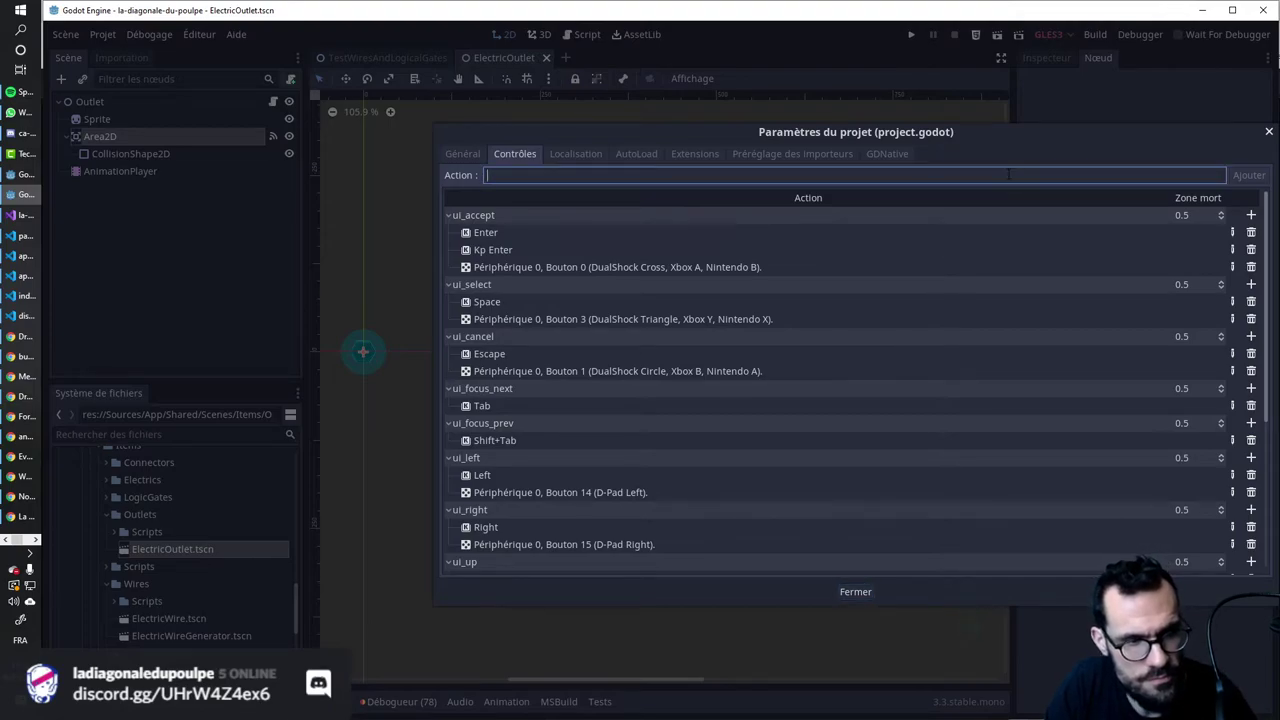
pyautogui.write('RE')
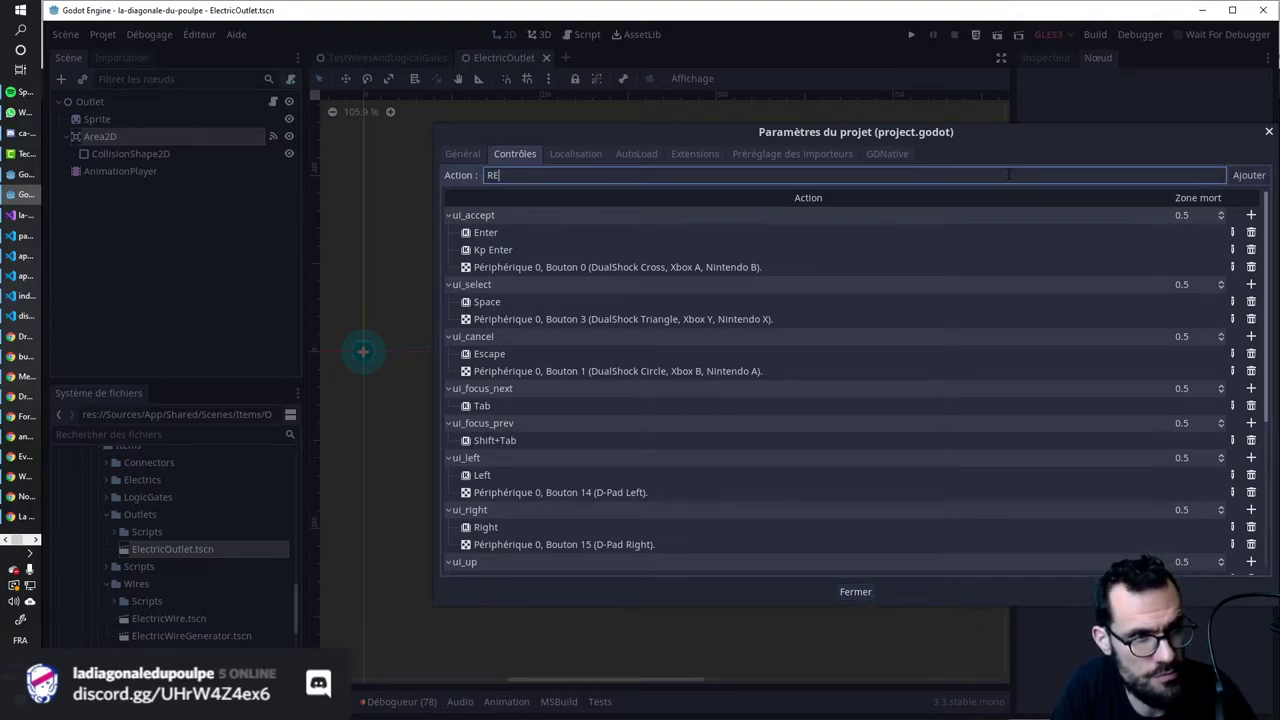
pyautogui.write('elease')
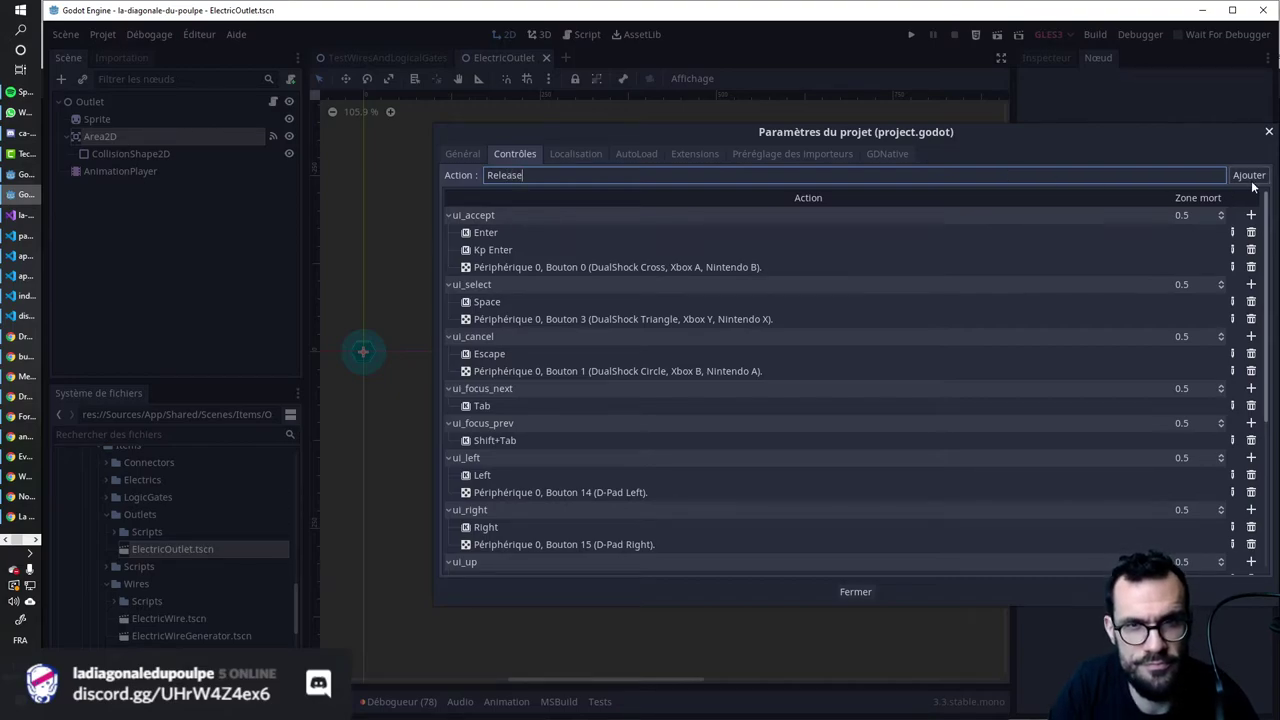
pyautogui.press('Return')
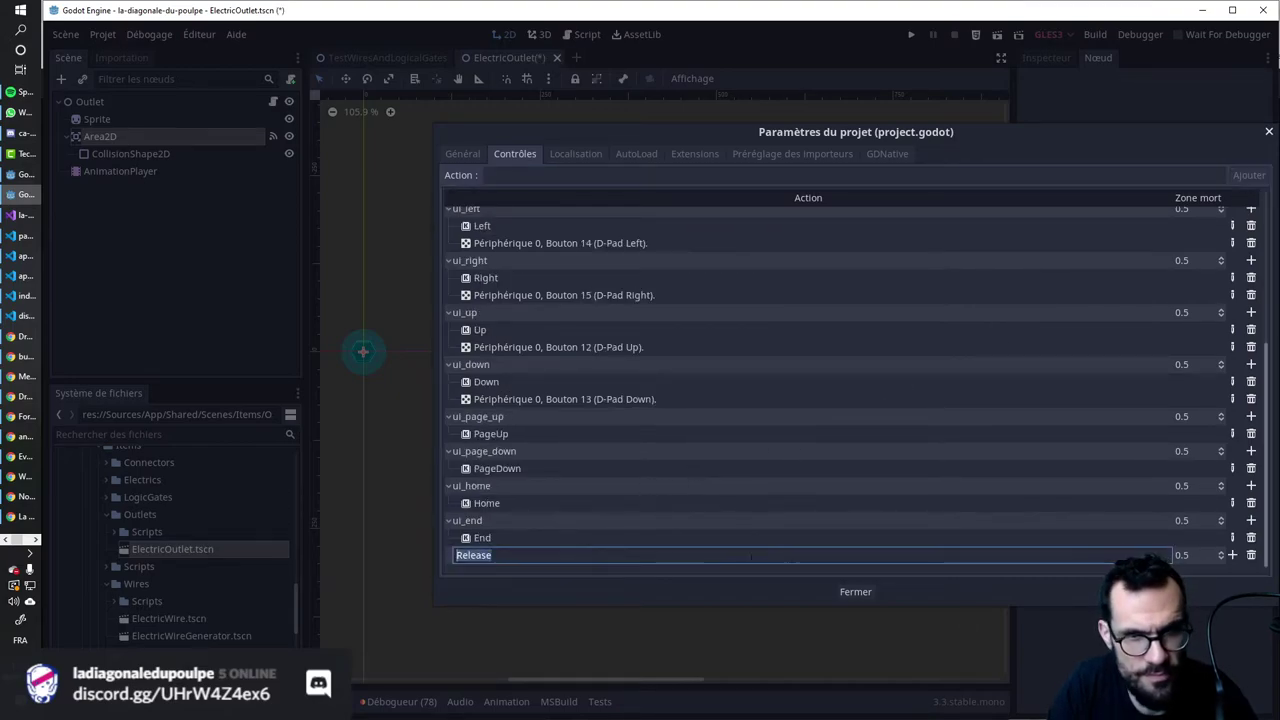
# Bind the left mouse button on device 0 to the Release action.
pyautogui.click(1233, 555)
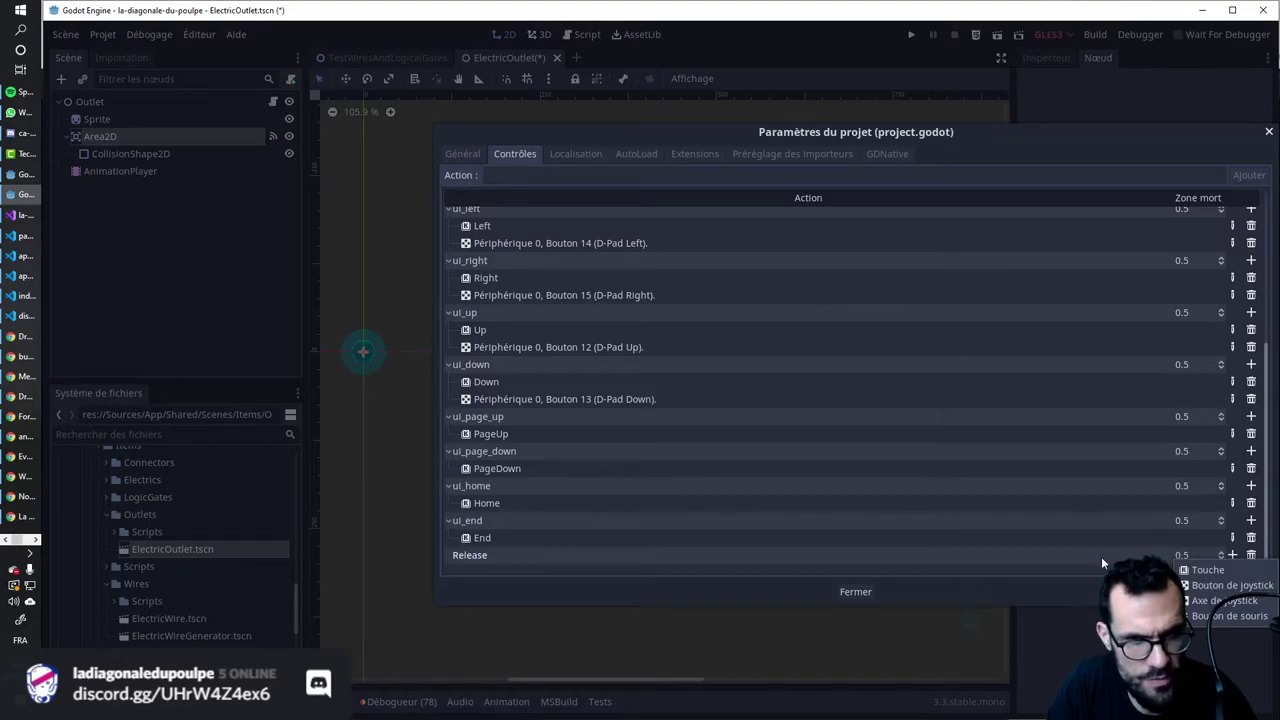
pyautogui.click(1229, 615)
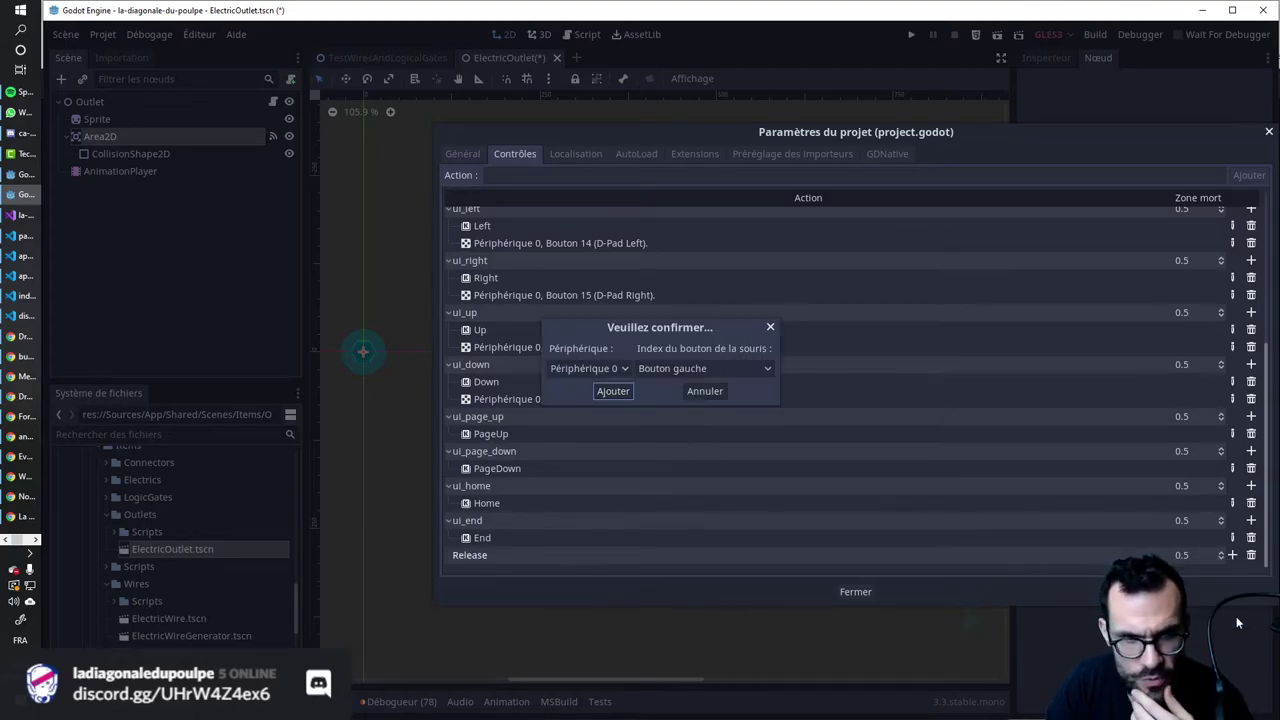
pyautogui.click(618, 367)
pyautogui.click(619, 369)
pyautogui.click(722, 369)
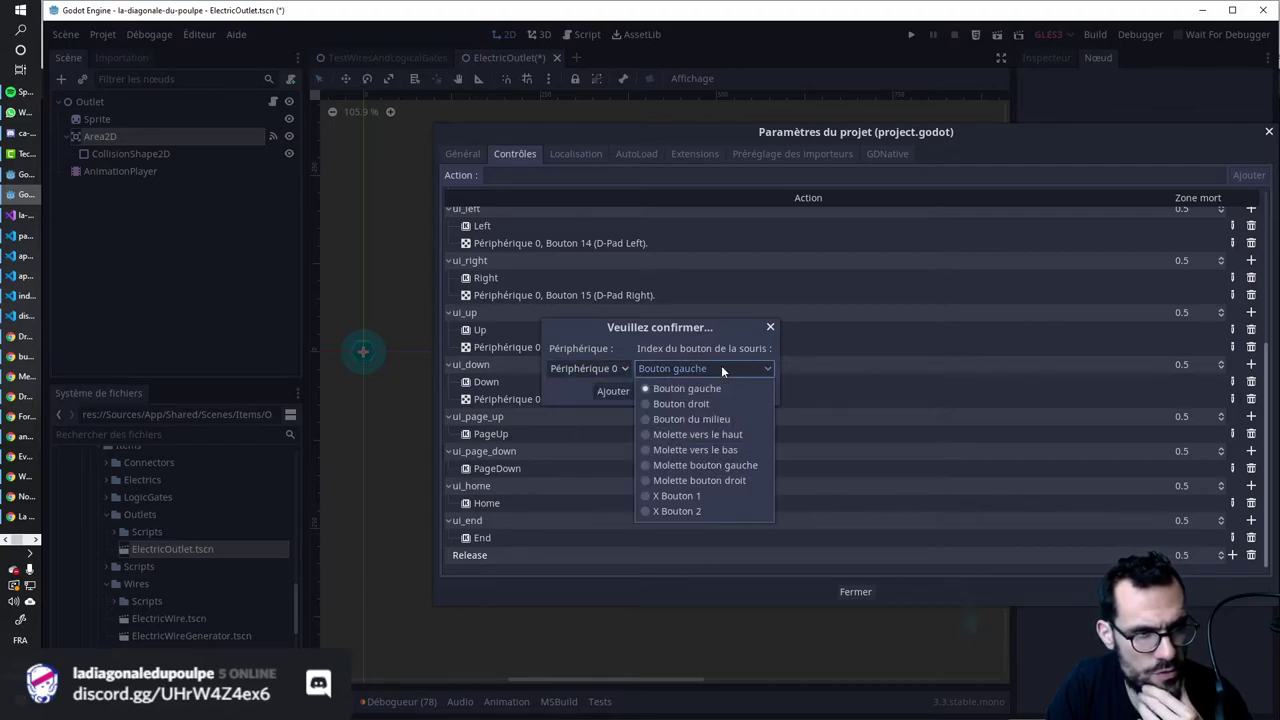
pyautogui.click(721, 368)
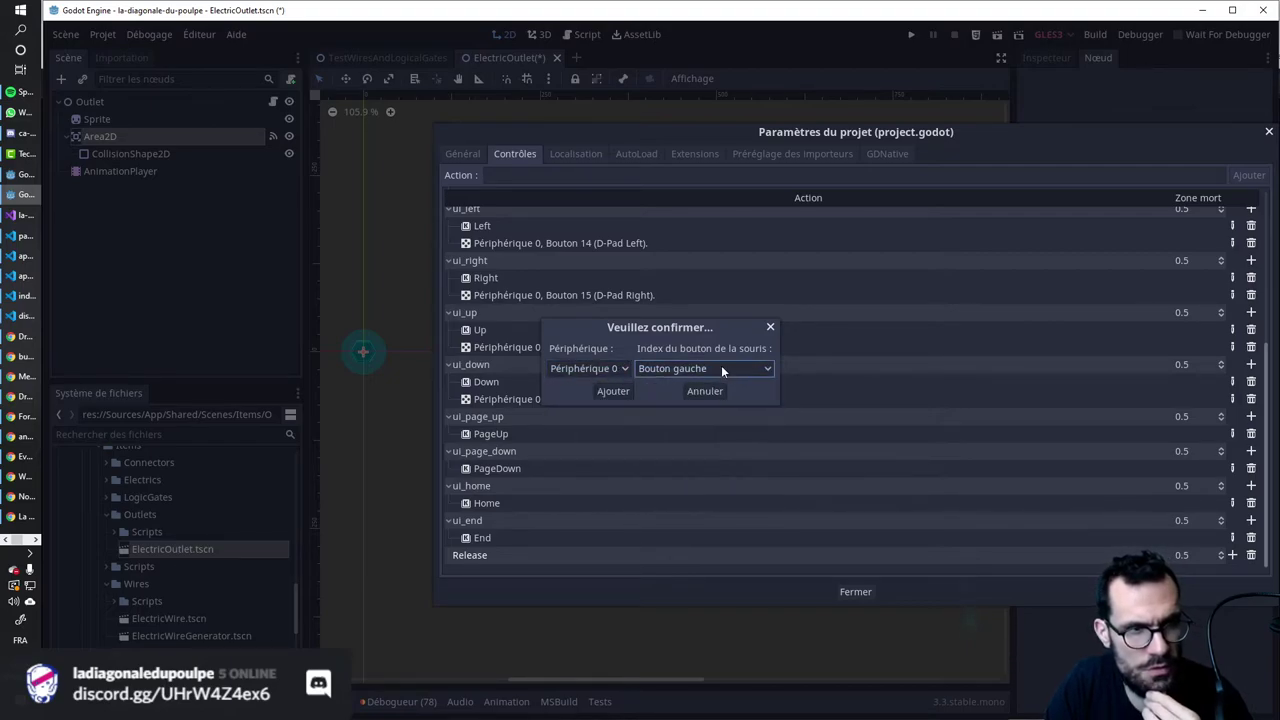
pyautogui.click(620, 390)
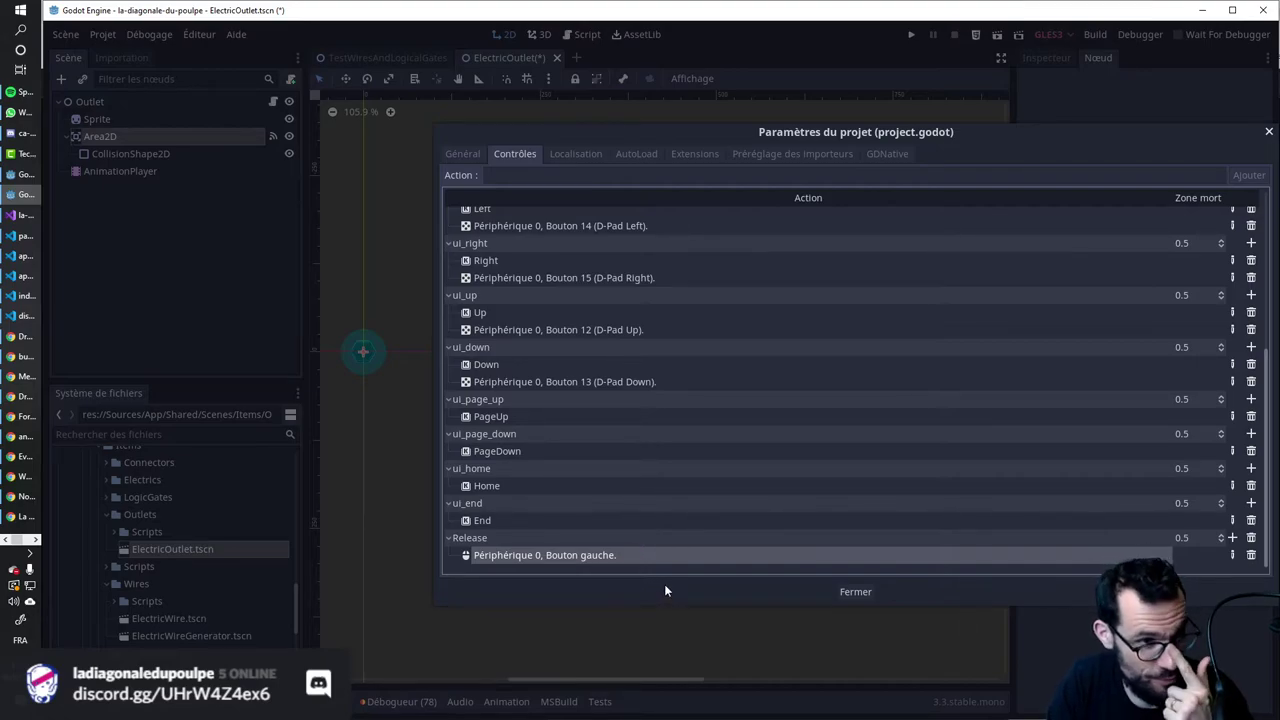
# Rename the action to mouse_release and close the project settings.
pyautogui.doubleClick(480, 537)
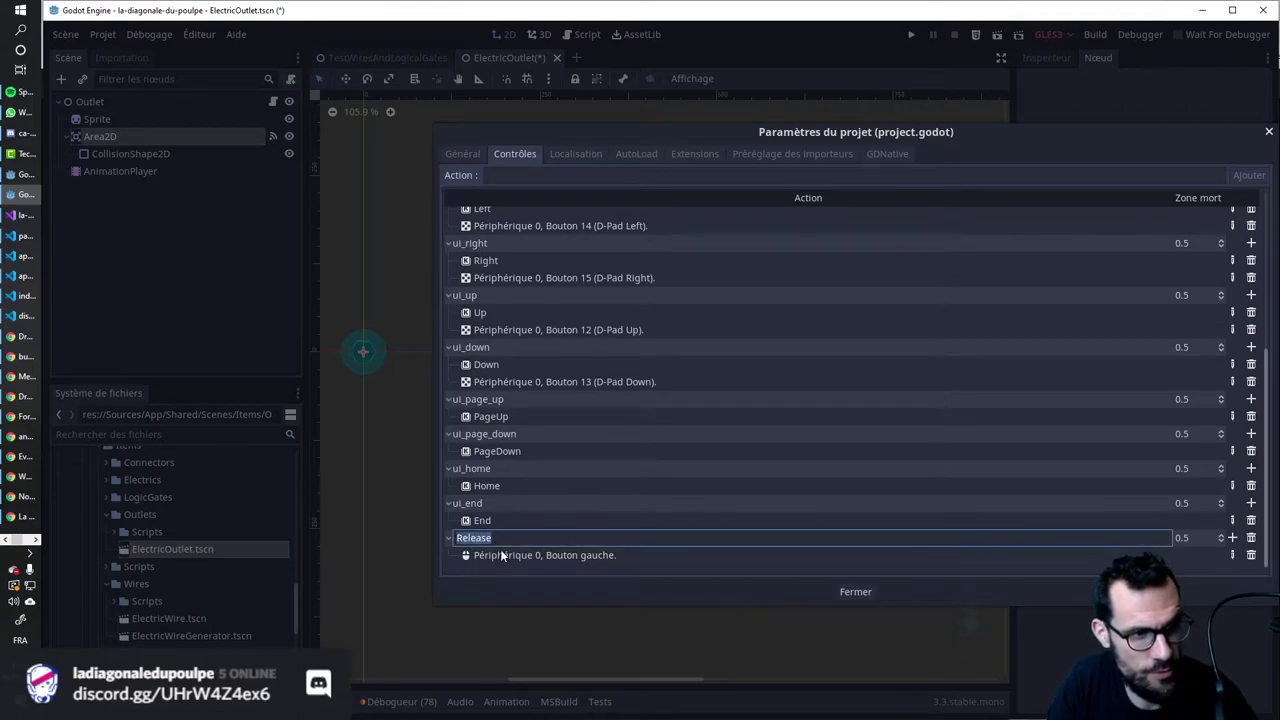
pyautogui.press('Home')
pyautogui.press('Delete')
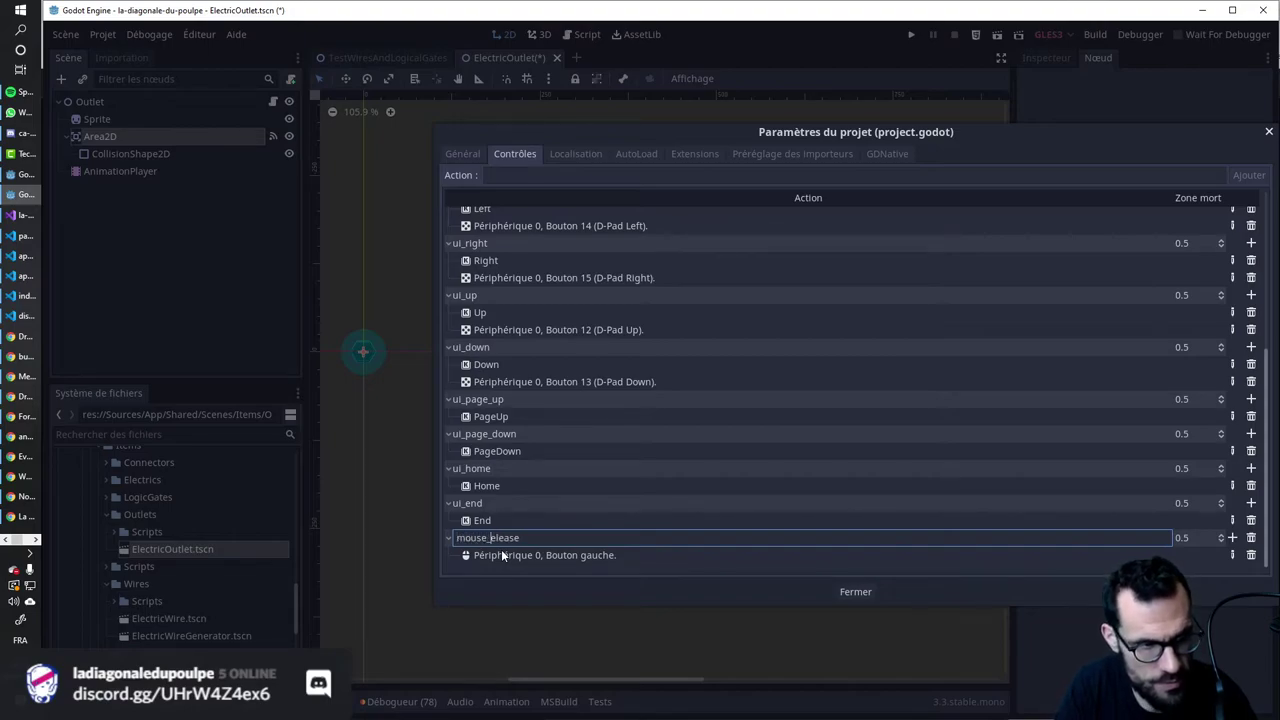
pyautogui.hotkey('ctrl', 'a')
pyautogui.hotkey('ctrl', 'c')
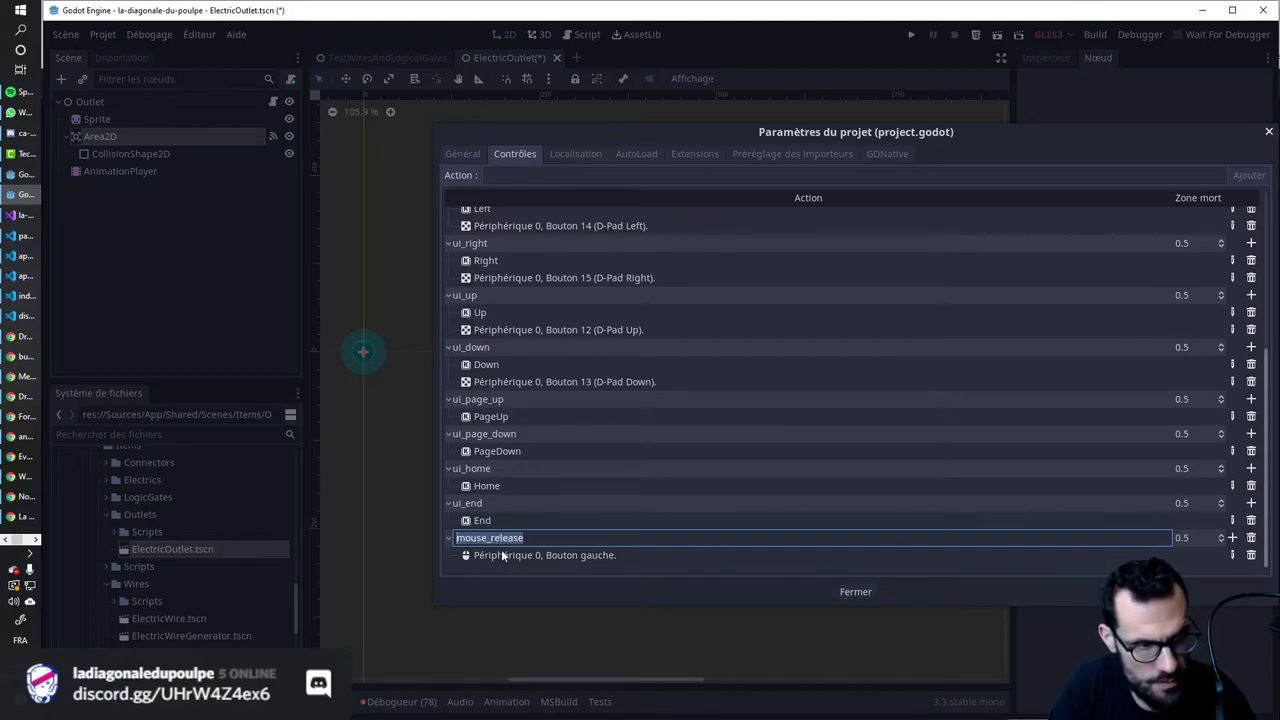
pyautogui.press('Return')
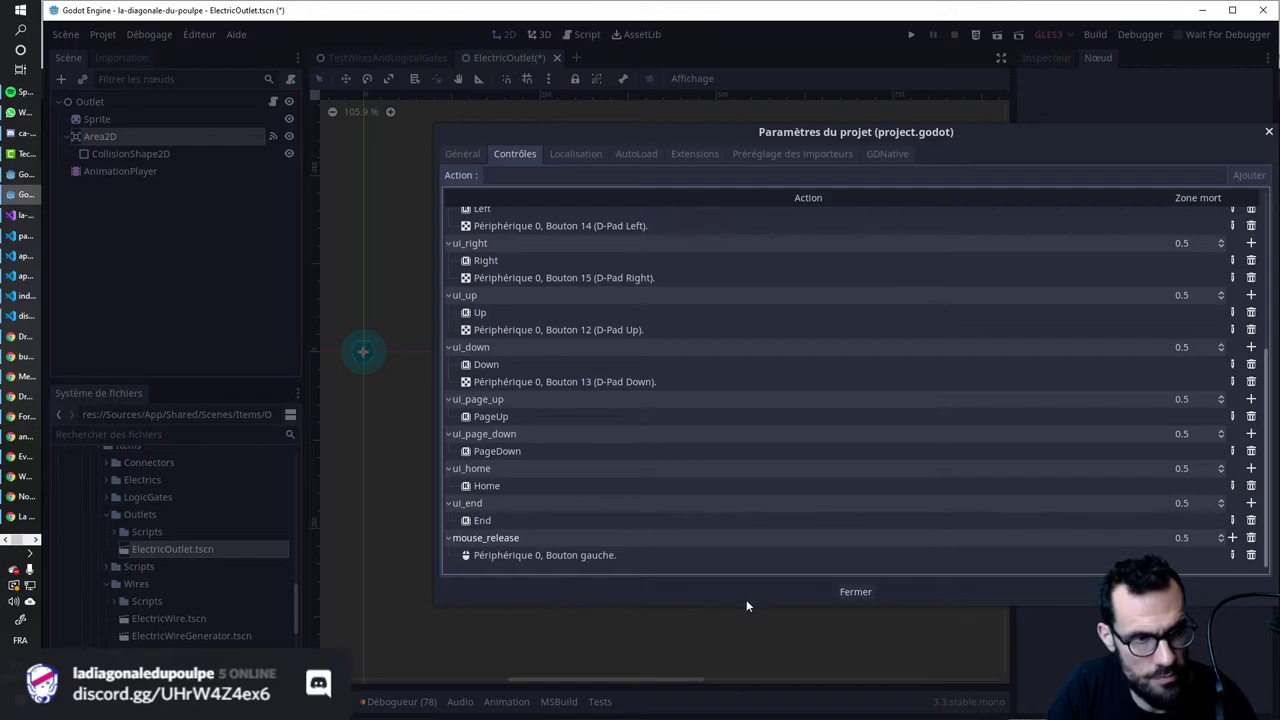
pyautogui.click(852, 591)
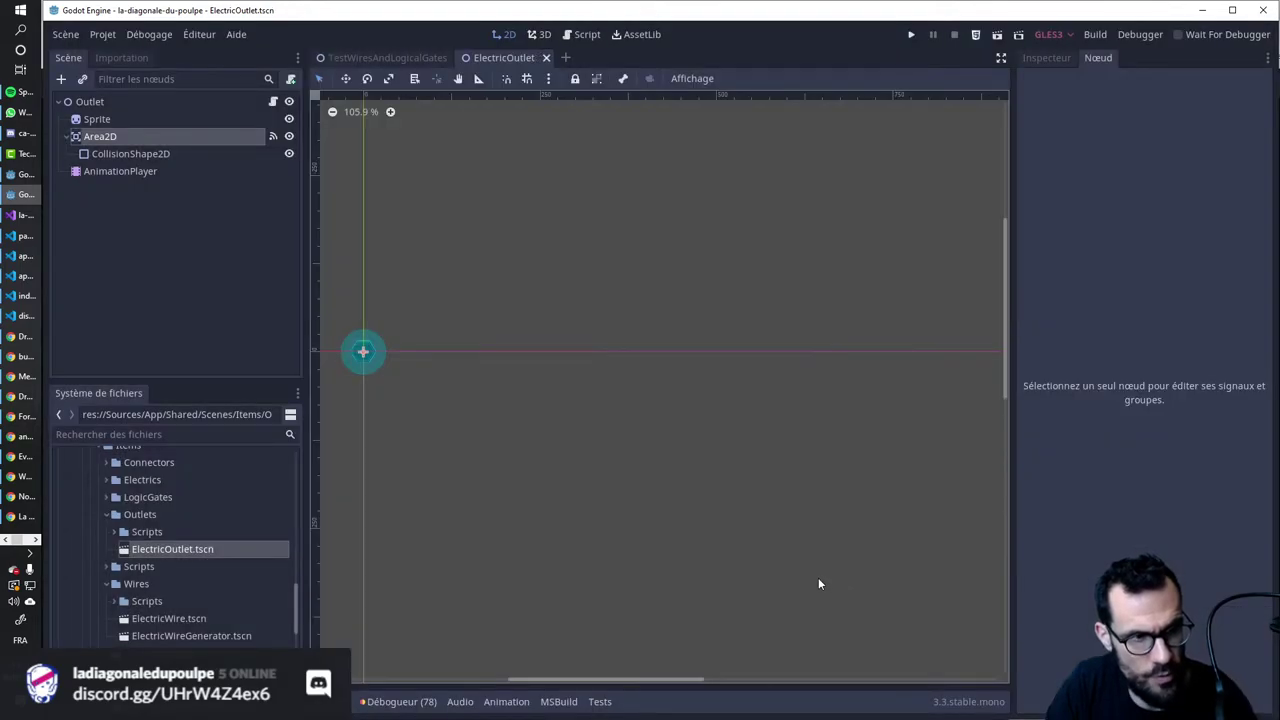
# Replace "click" with "mouse_release" in the line 54 IsActionJustReleased check.
pyautogui.click(28, 216)
pyautogui.doubleClick(392, 401)
pyautogui.hotkey('ctrl', 'v')
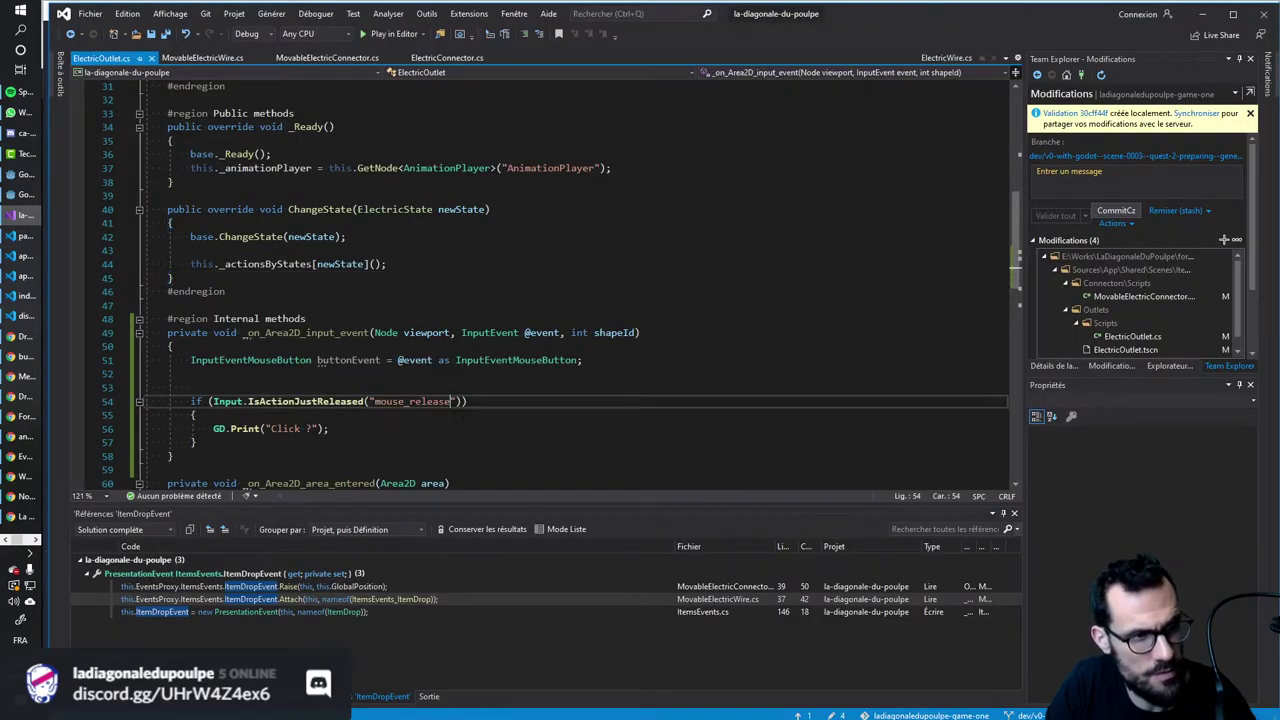
pyautogui.press('Down')
# Launch the game, place a wire, and plug it into the top and lower boxes.
pyautogui.click(388, 34)
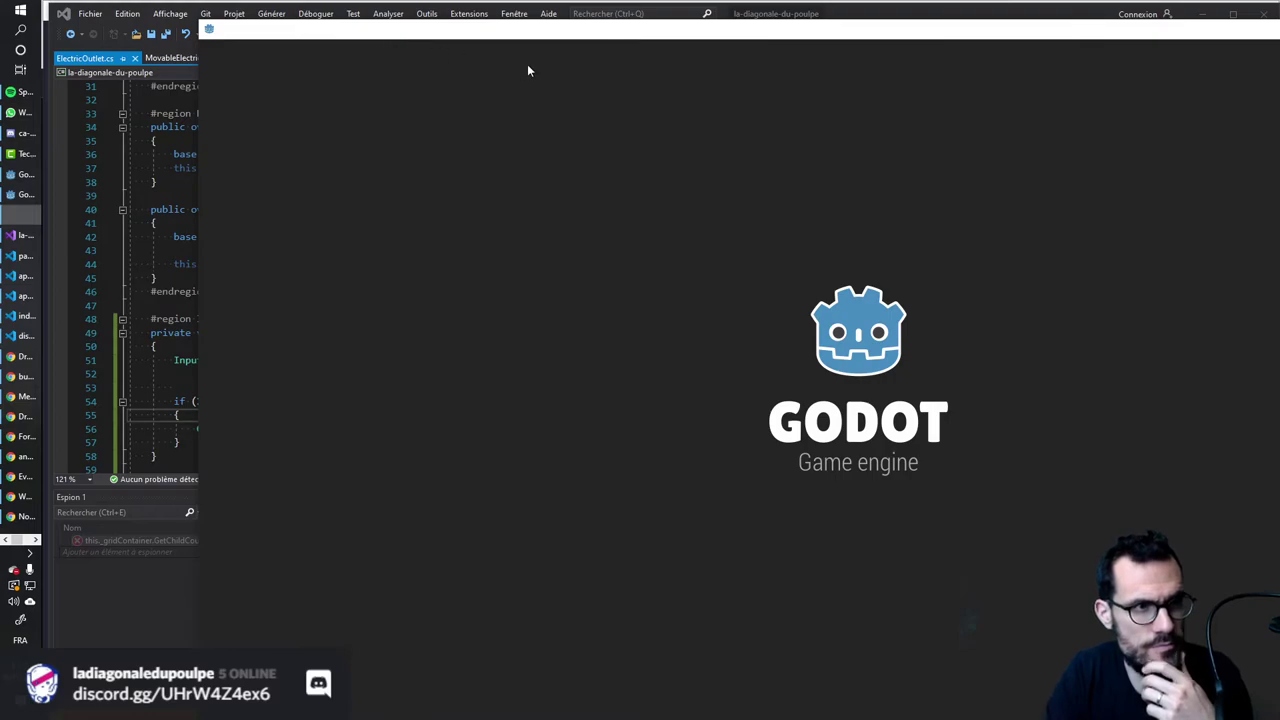
pyautogui.click(28, 198)
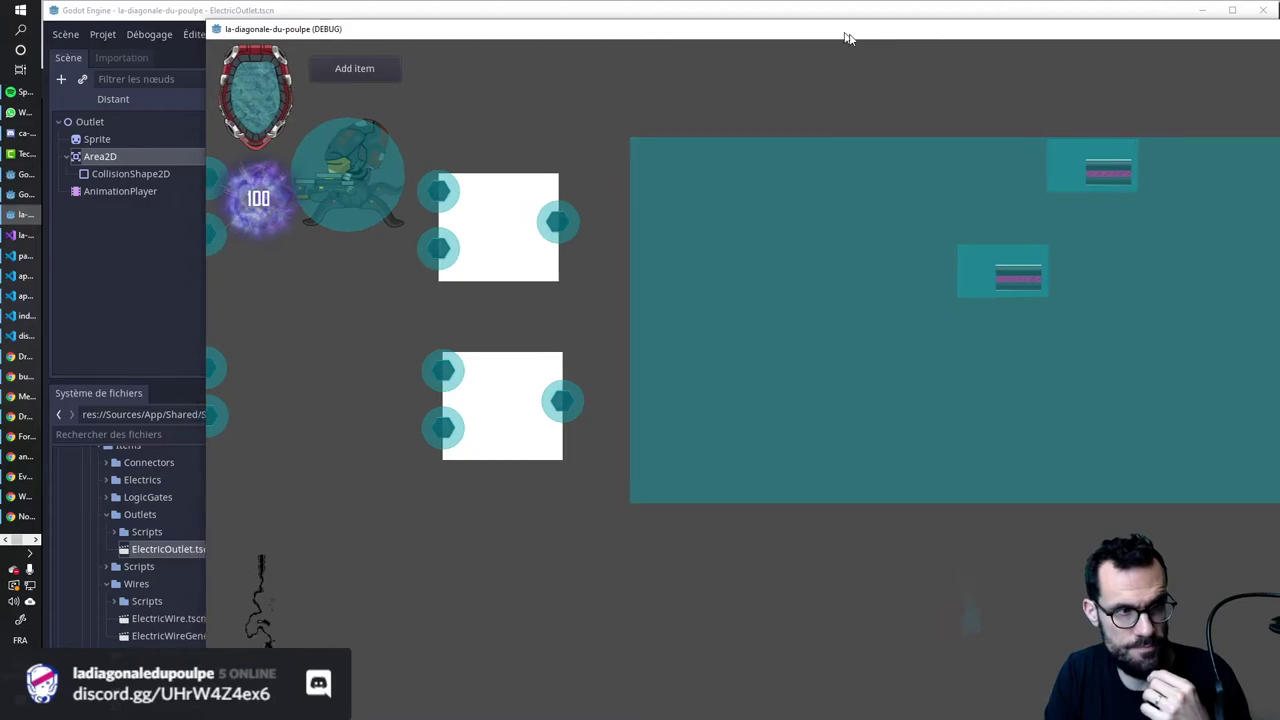
pyautogui.moveTo(846, 34); pyautogui.dragTo(980, 62)
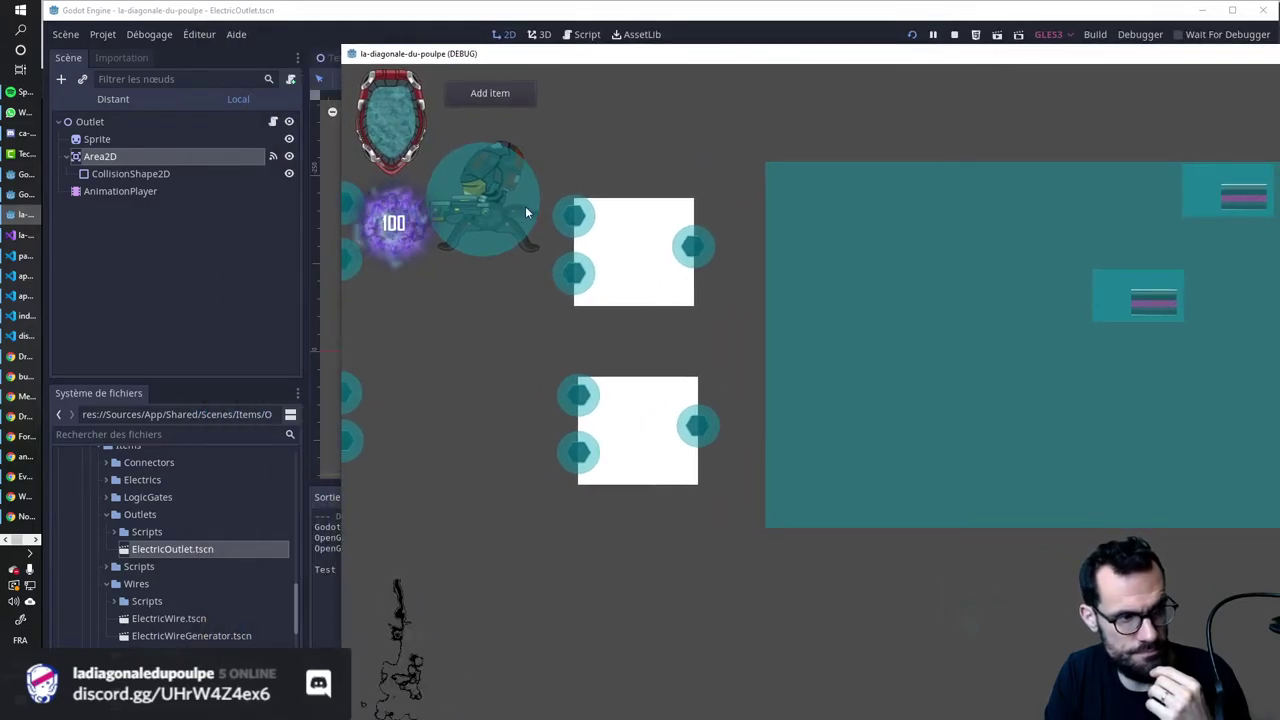
pyautogui.moveTo(557, 63); pyautogui.dragTo(620, 66)
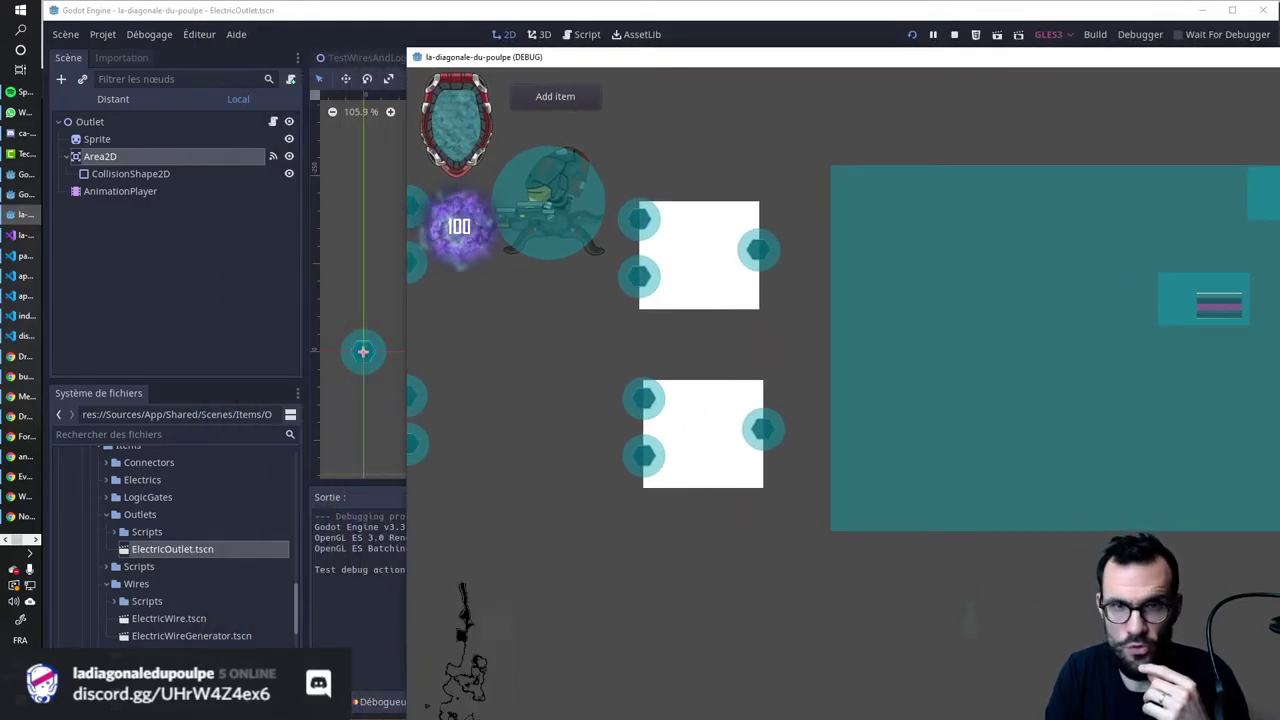
pyautogui.click(579, 95)
pyautogui.press('i')
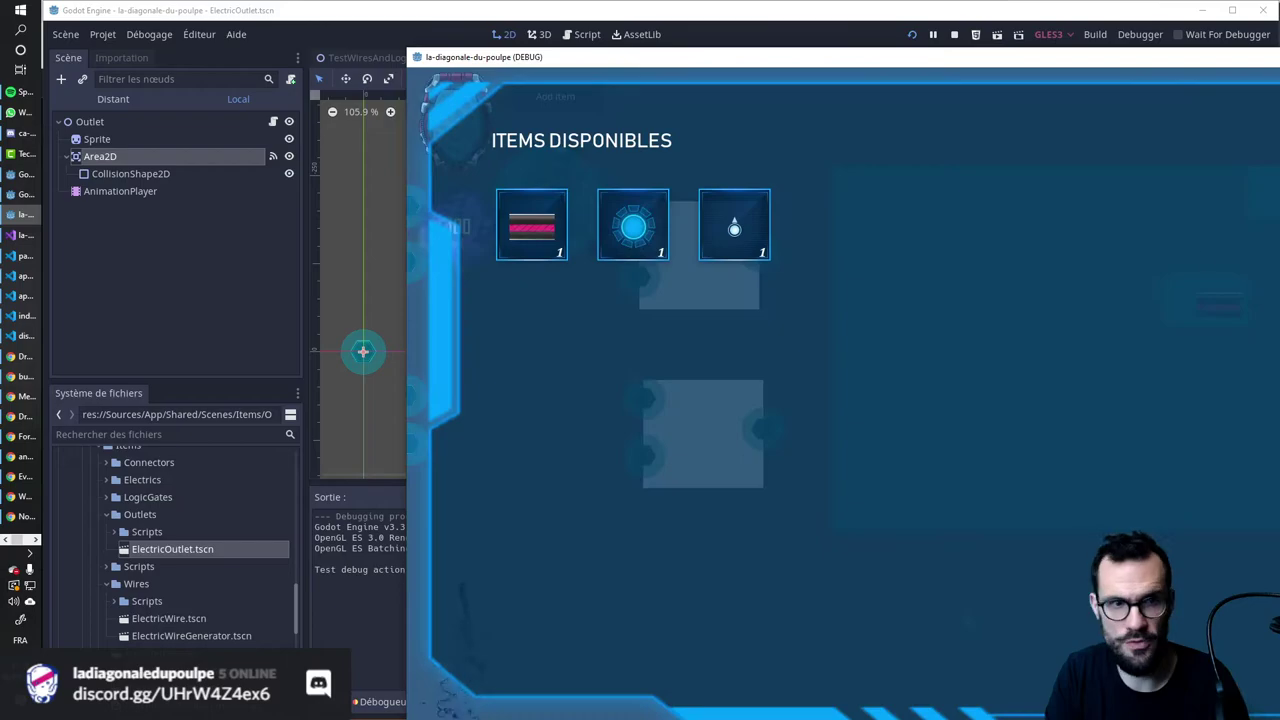
pyautogui.click(517, 230)
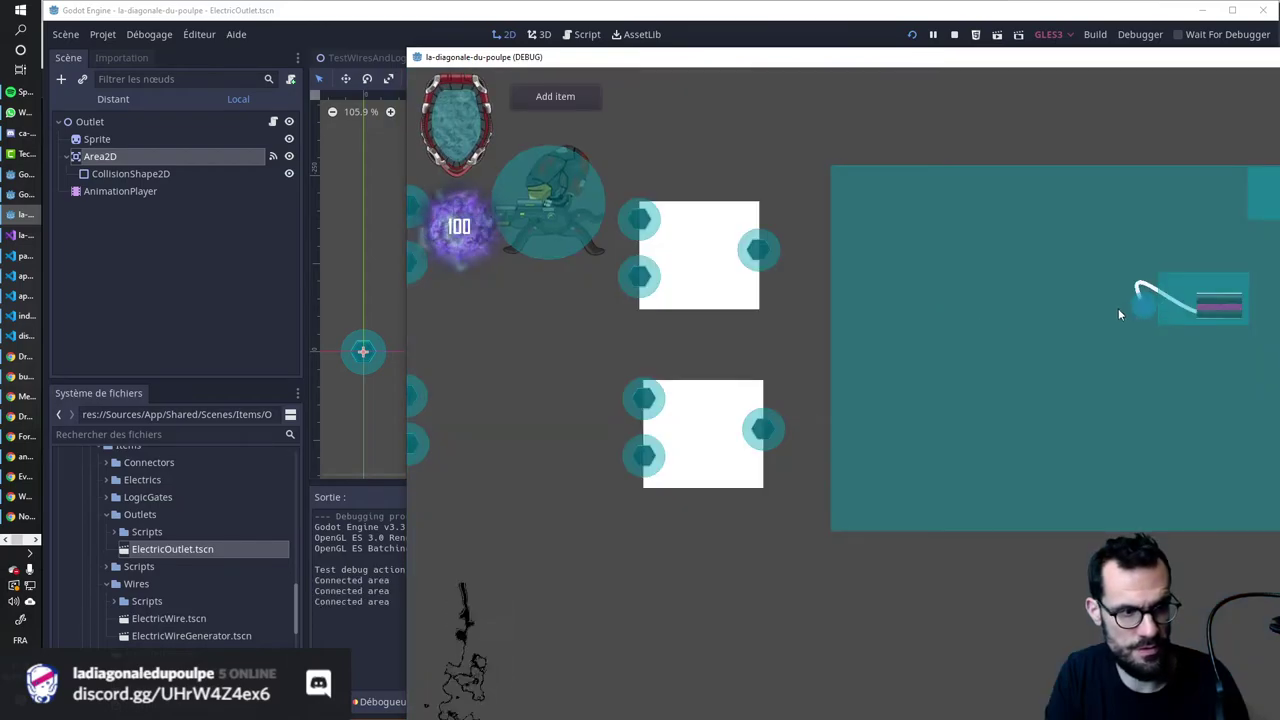
pyautogui.moveTo(1138, 300); pyautogui.dragTo(754, 256)
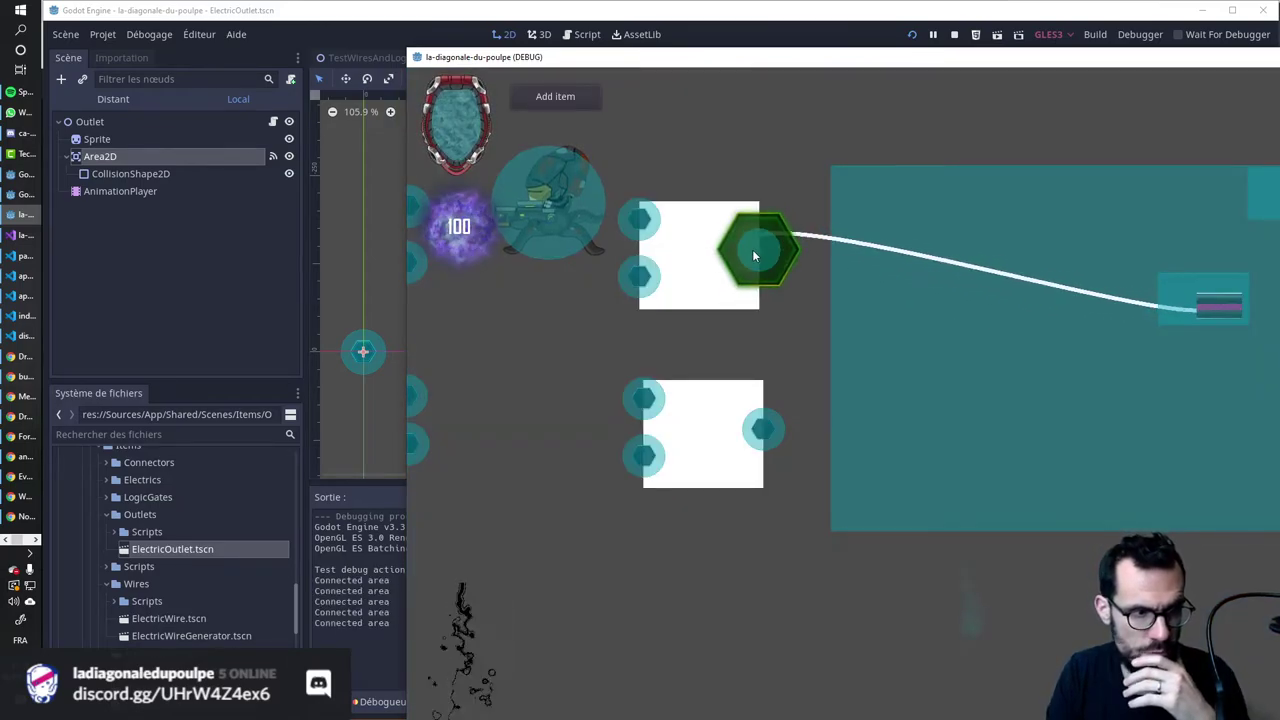
pyautogui.click(755, 257)
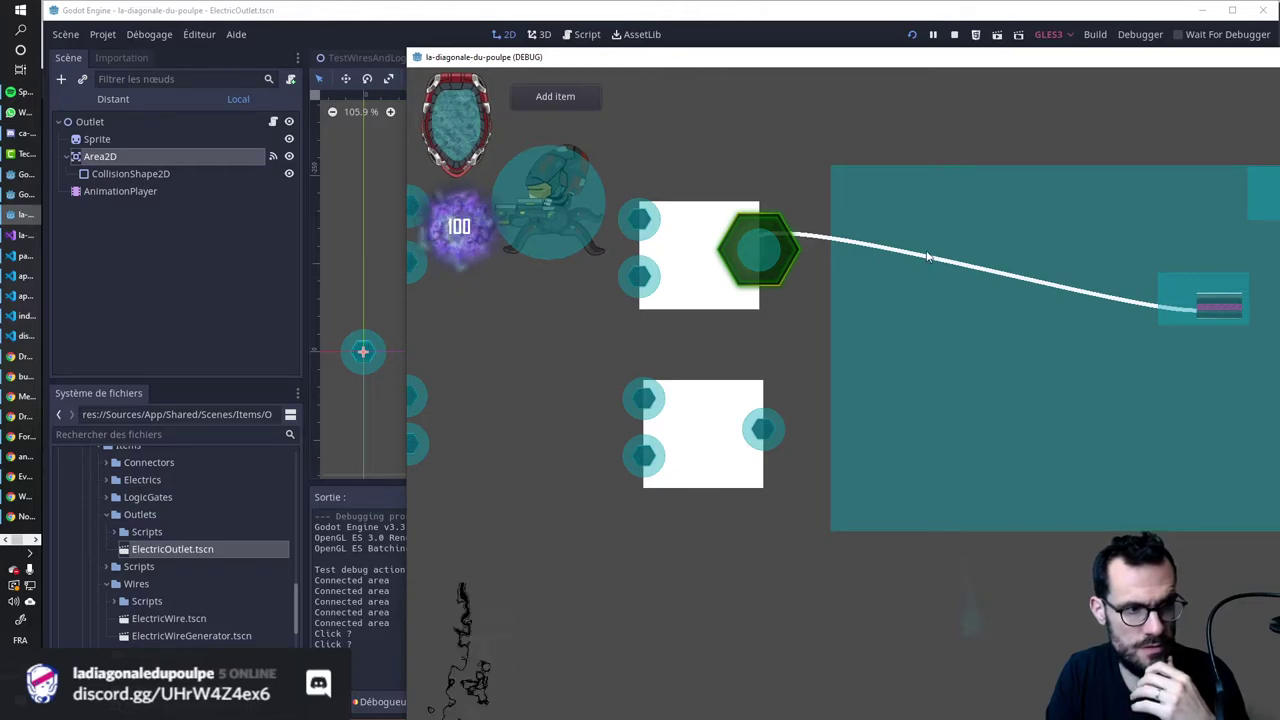
pyautogui.moveTo(767, 261); pyautogui.dragTo(770, 430)
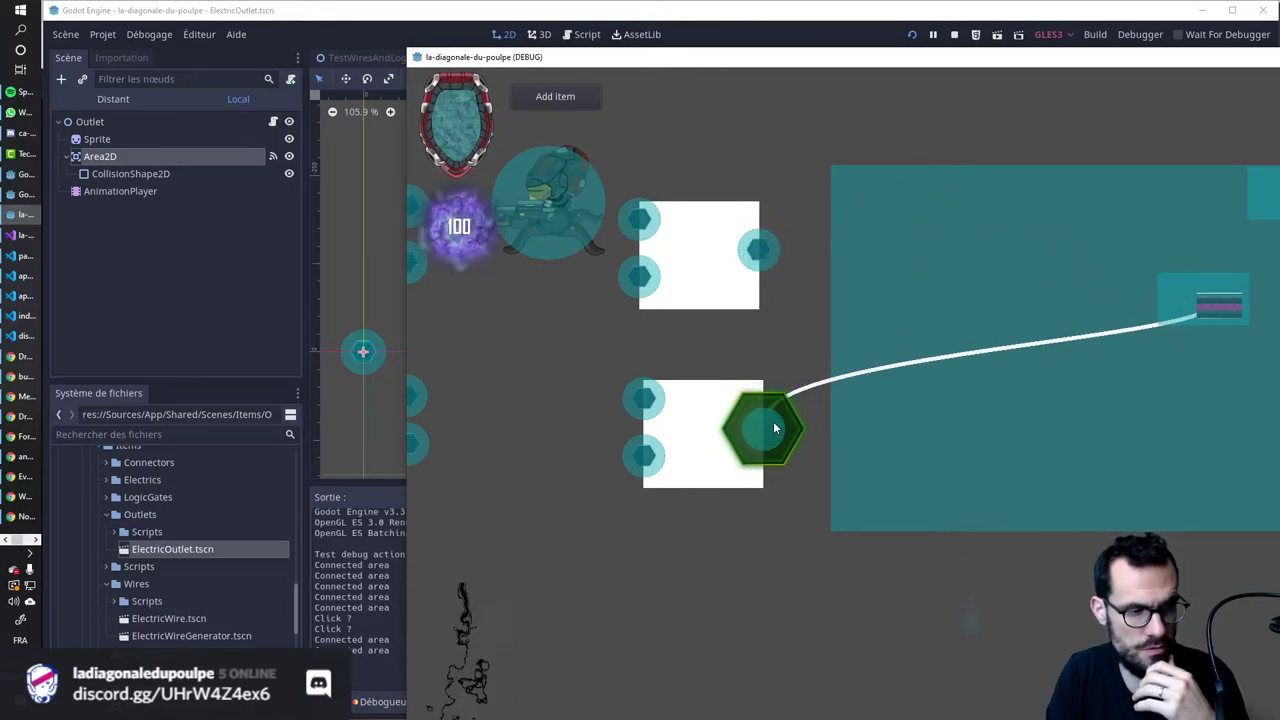
# Set a breakpoint on line 55 and trigger it by plugging the wire into the upper box.
pyautogui.click(25, 235)
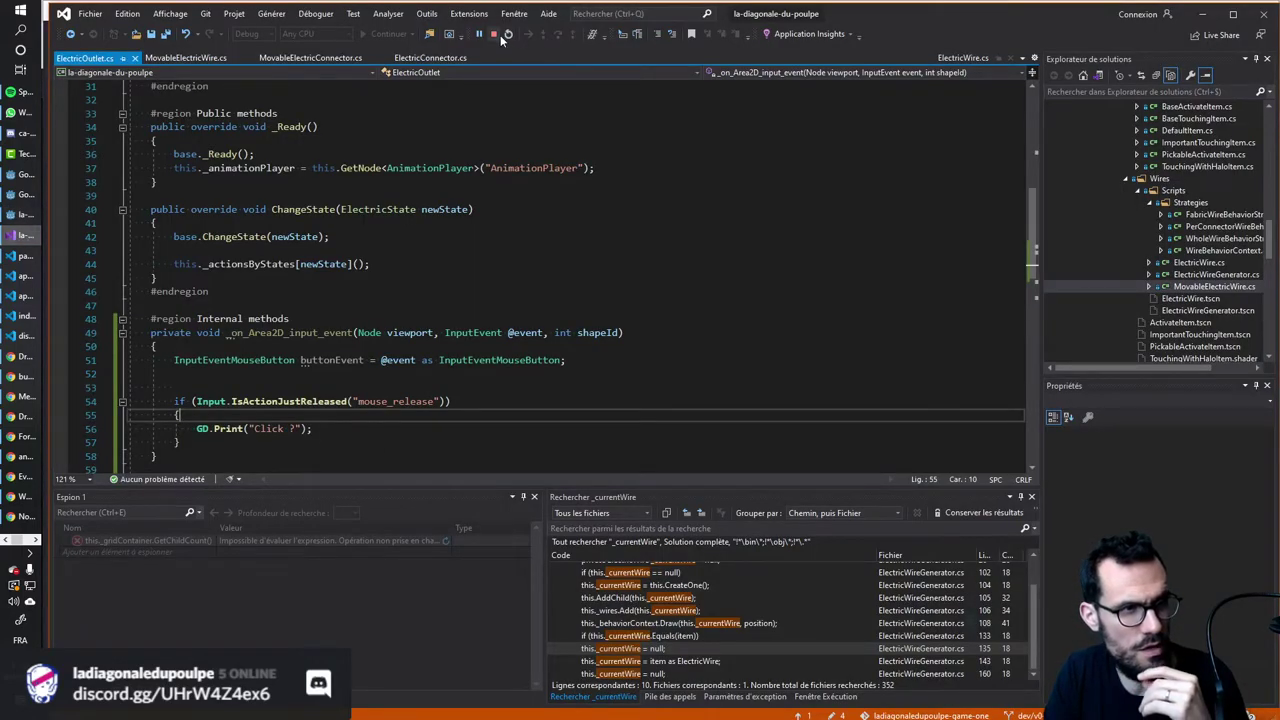
pyautogui.click(60, 415)
pyautogui.hotkey('alt', 'Tab')
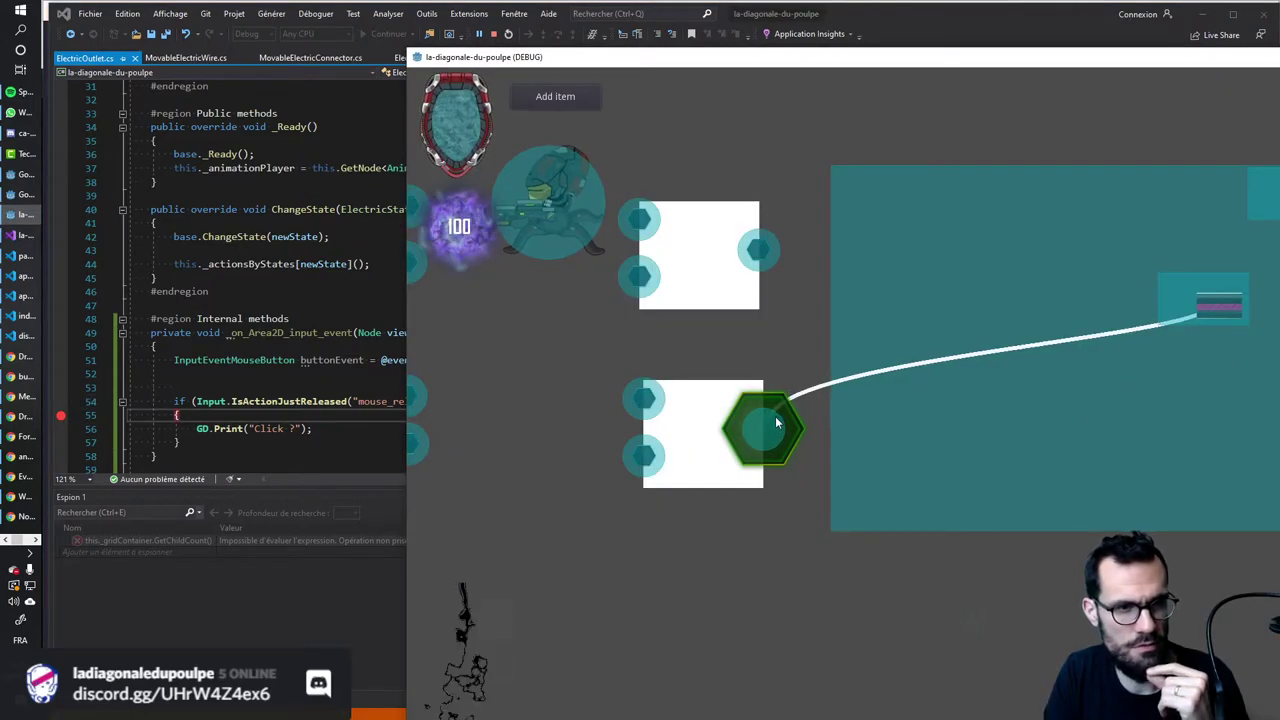
pyautogui.moveTo(775, 416); pyautogui.dragTo(763, 246)
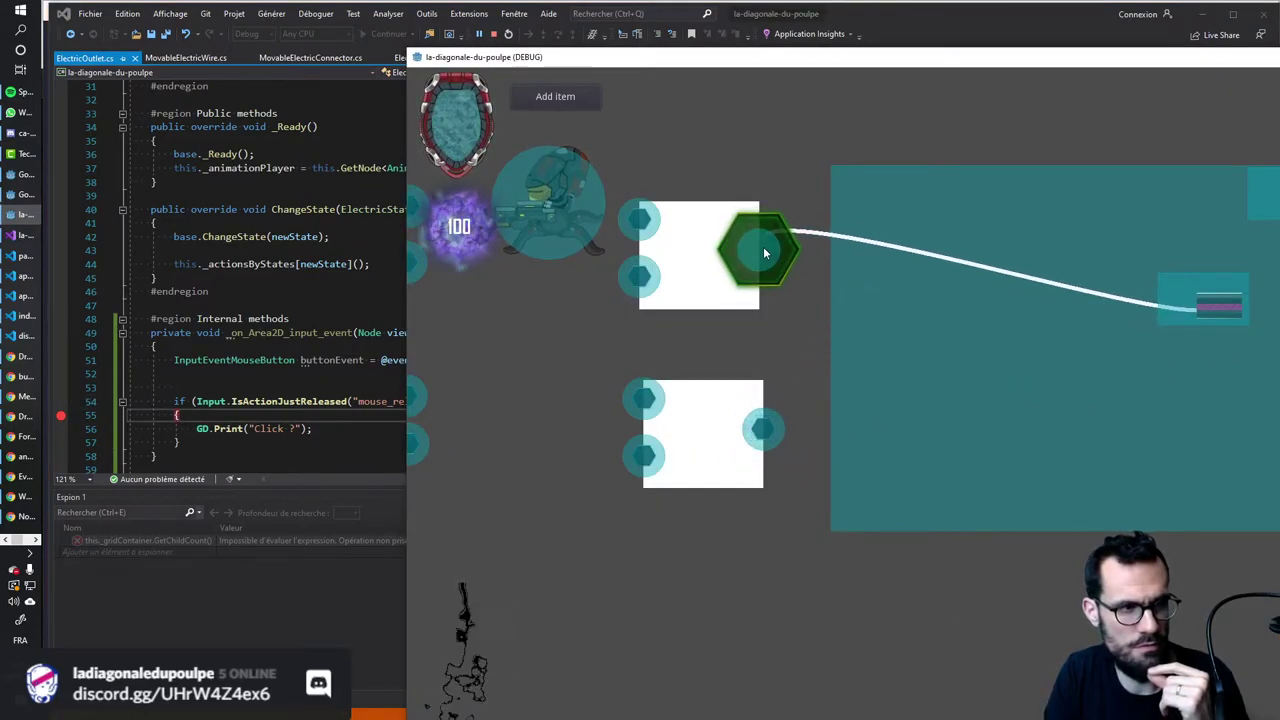
pyautogui.click(763, 246)
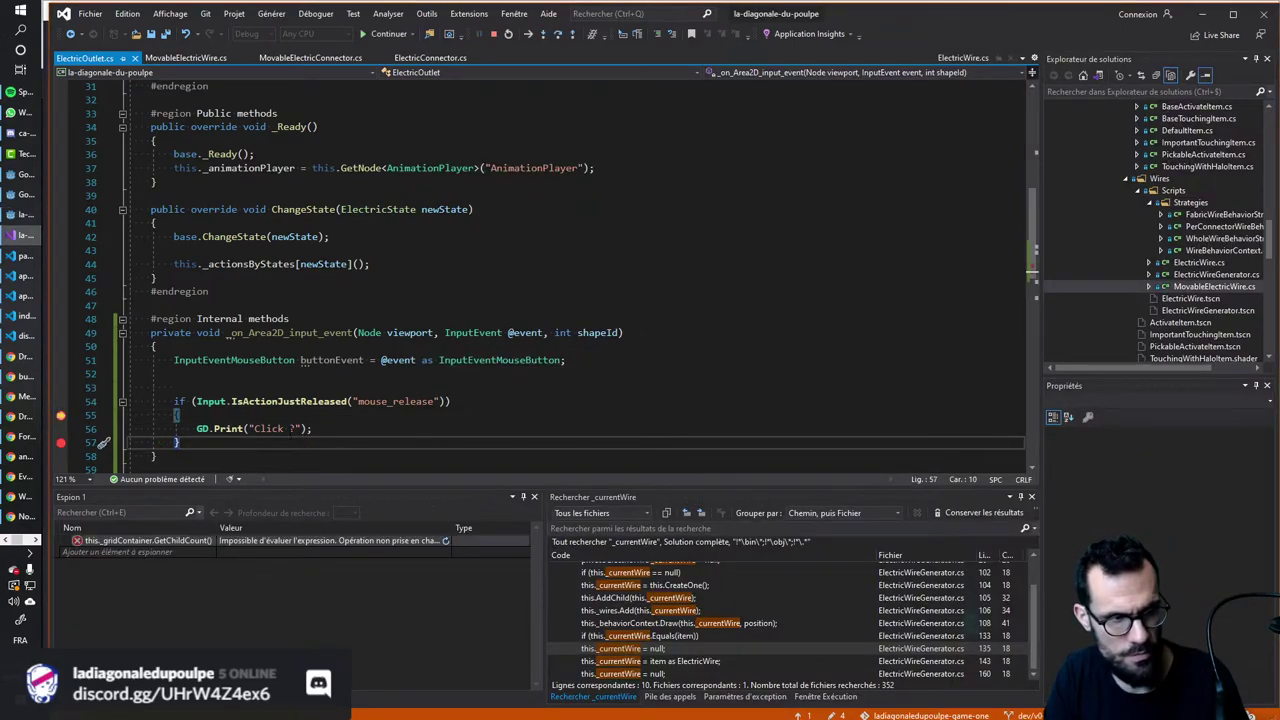
# Step over the Click ? print on lines 55–57 and continue to the next breakpoint hit.
pyautogui.press('F10')
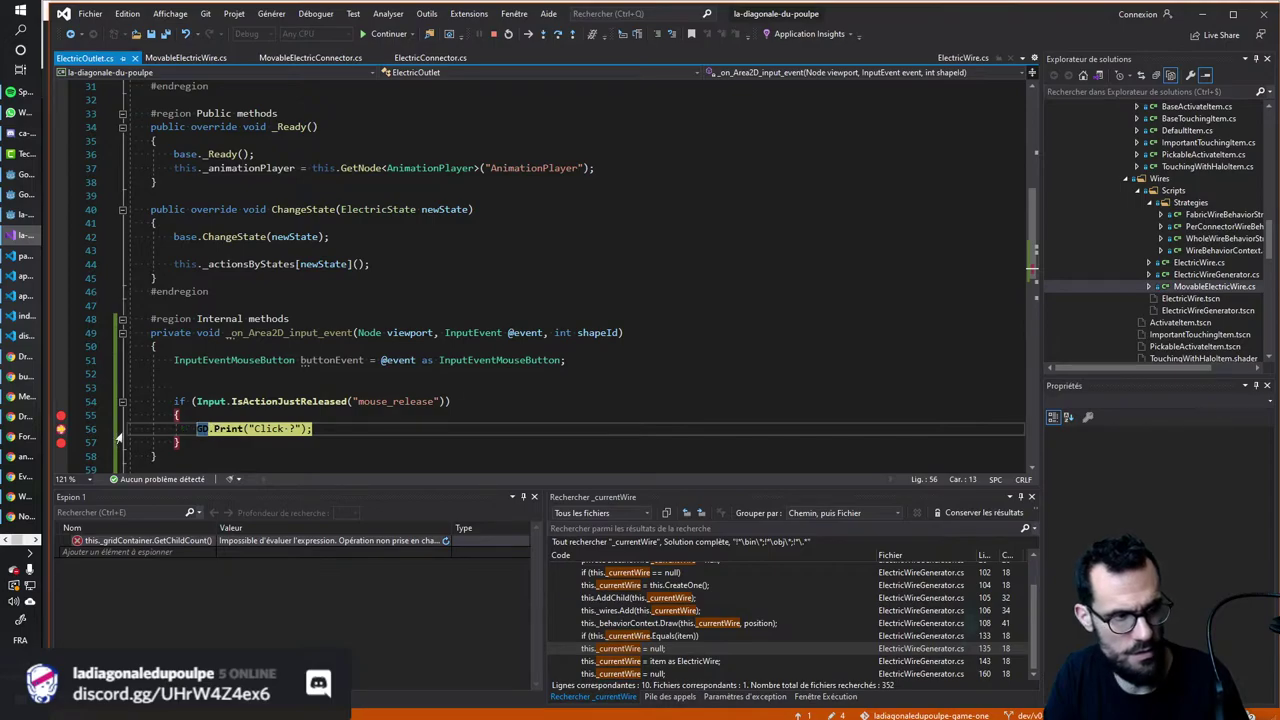
pyautogui.press('F10')
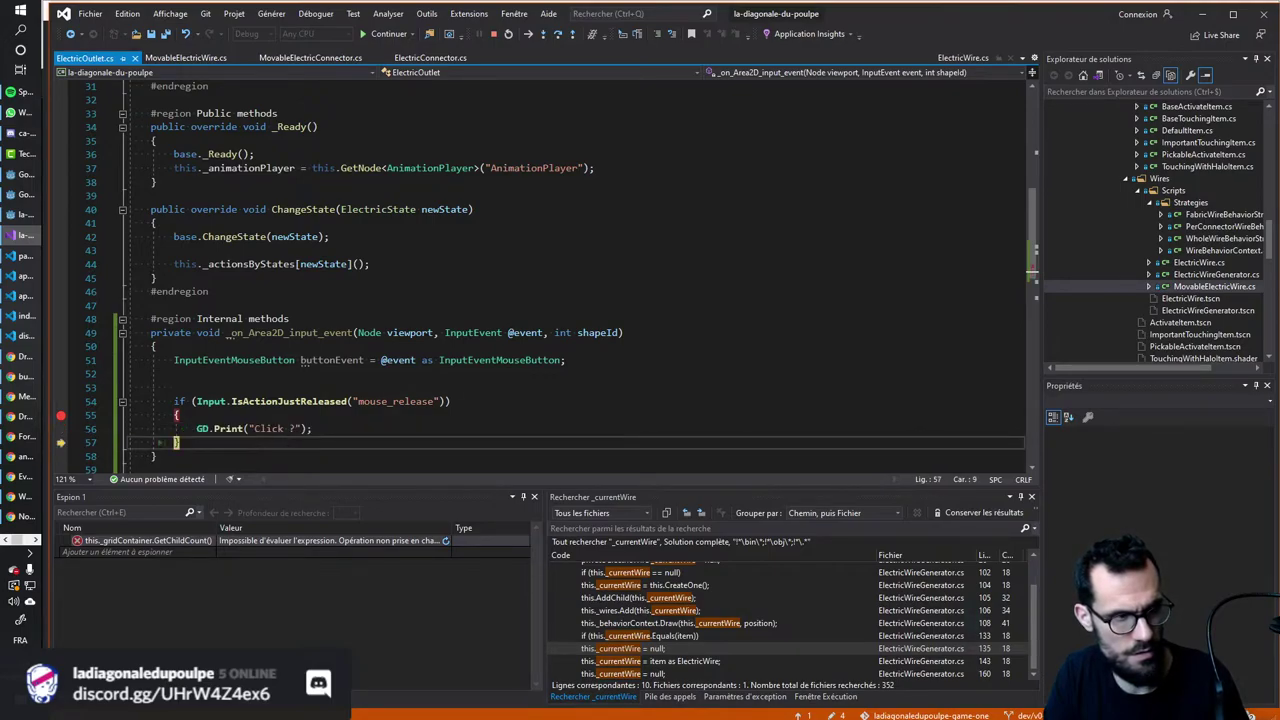
pyautogui.click(405, 42)
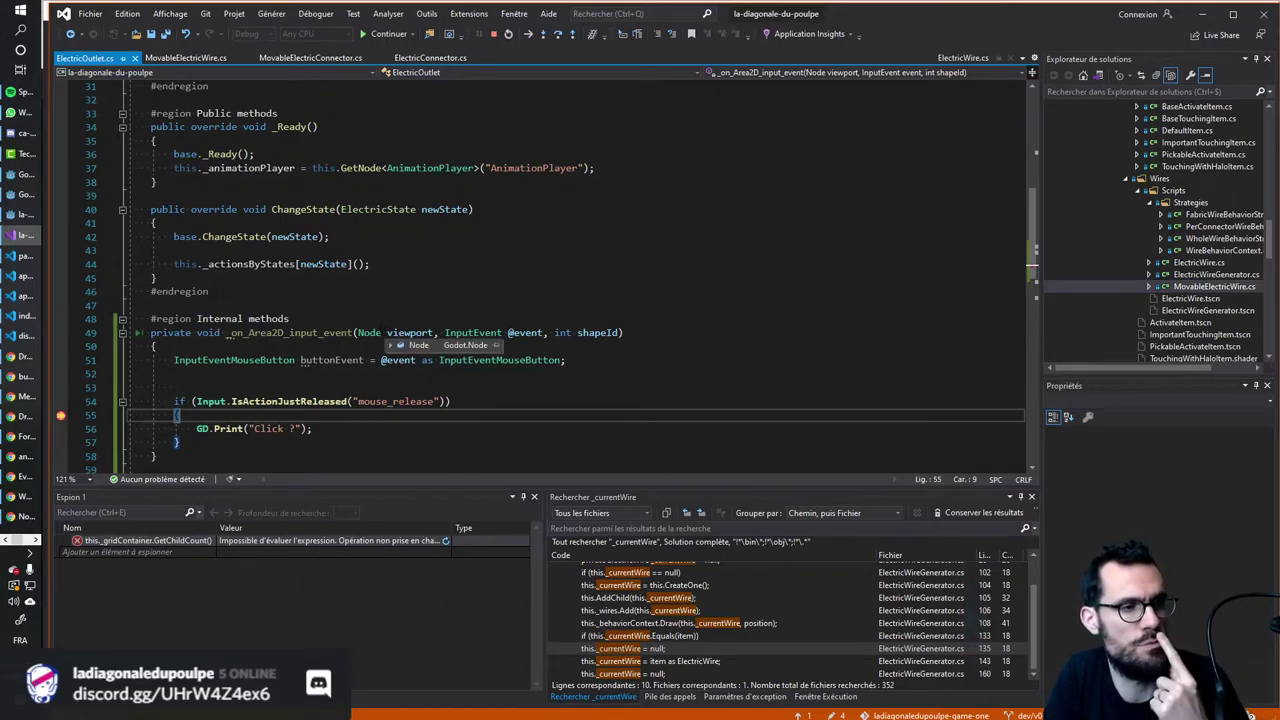
# Browse ElectricOutlet.cs, inspect the BaseElectricItem class definition, then close its tab.
pyautogui.scroll(-3, 381, 325)
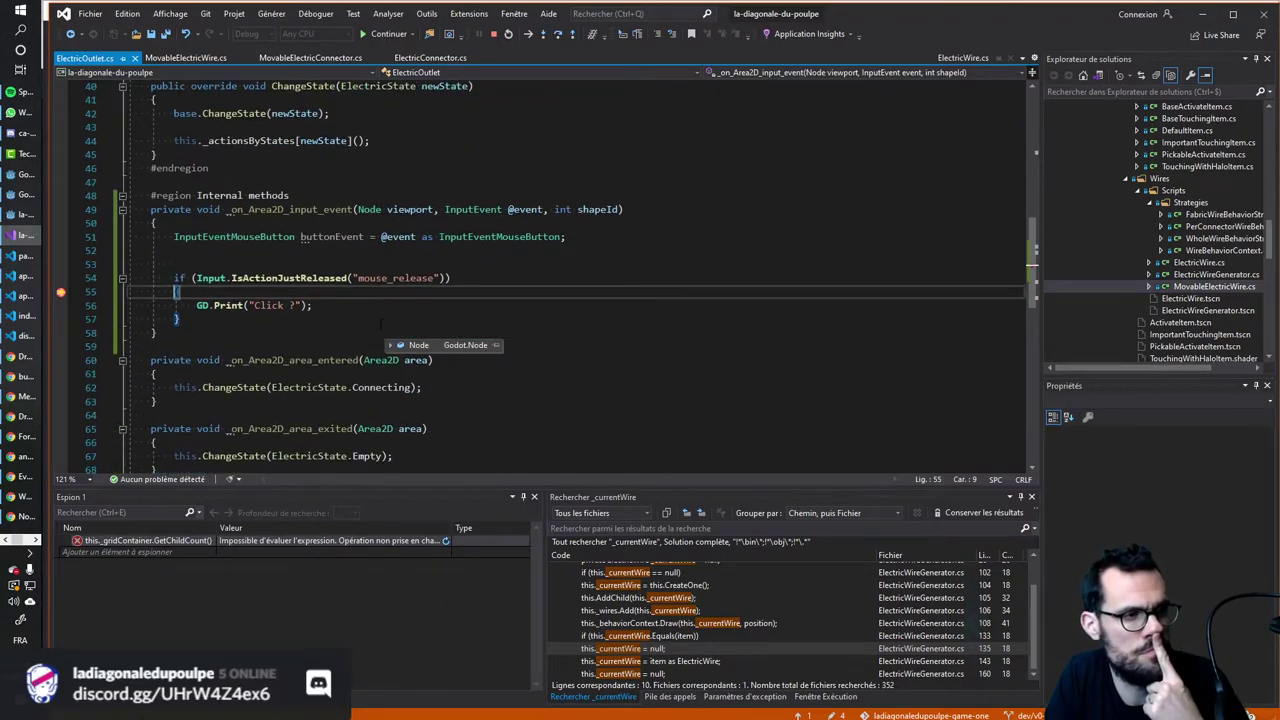
pyautogui.scroll(-3, 381, 325)
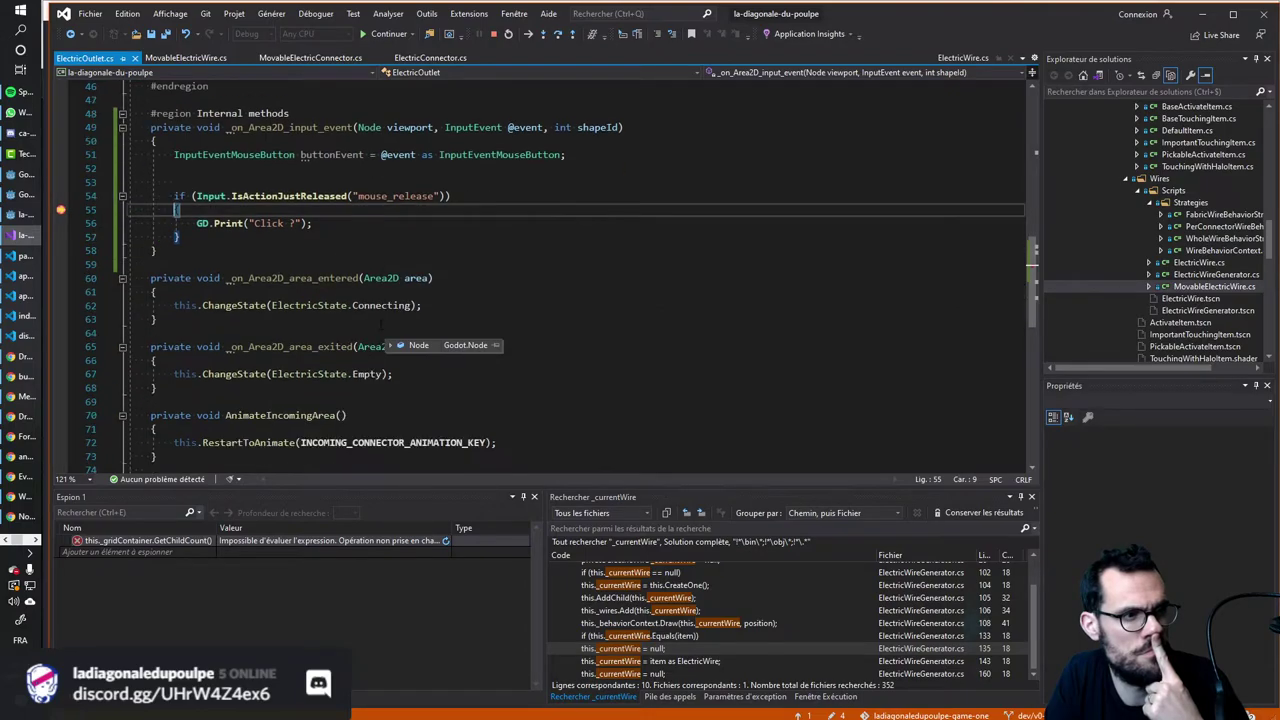
pyautogui.scroll(-3, 381, 325)
pyautogui.scroll(12, 381, 325)
pyautogui.scroll(3, 381, 325)
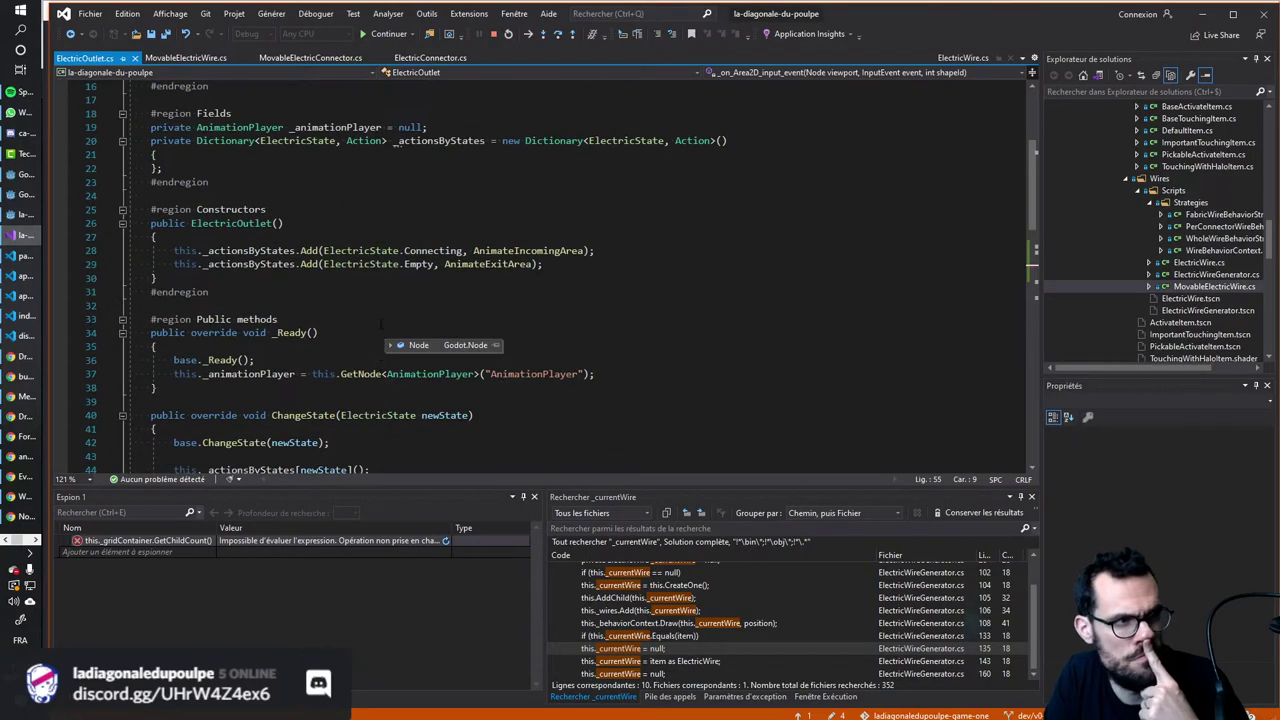
pyautogui.scroll(5, 381, 325)
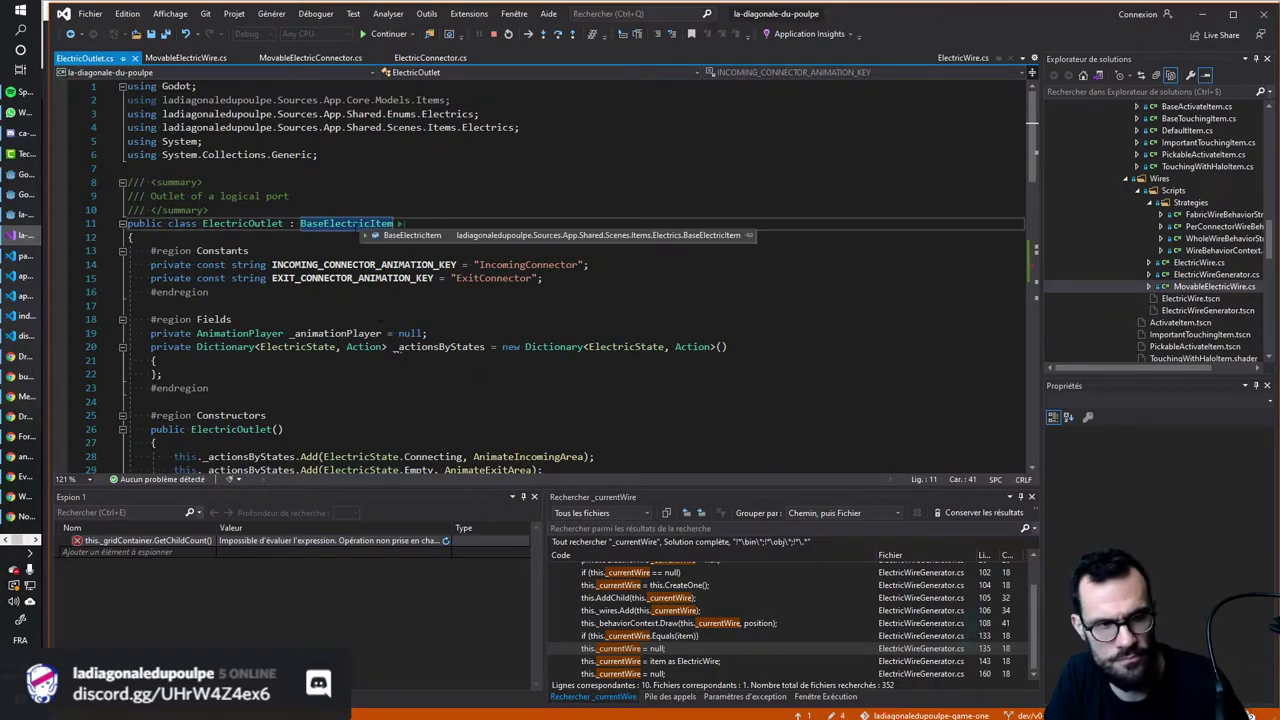
pyautogui.keyDown('ctrl'); pyautogui.click(350, 223); pyautogui.keyUp('ctrl')
pyautogui.scroll(-5, 560, 280)
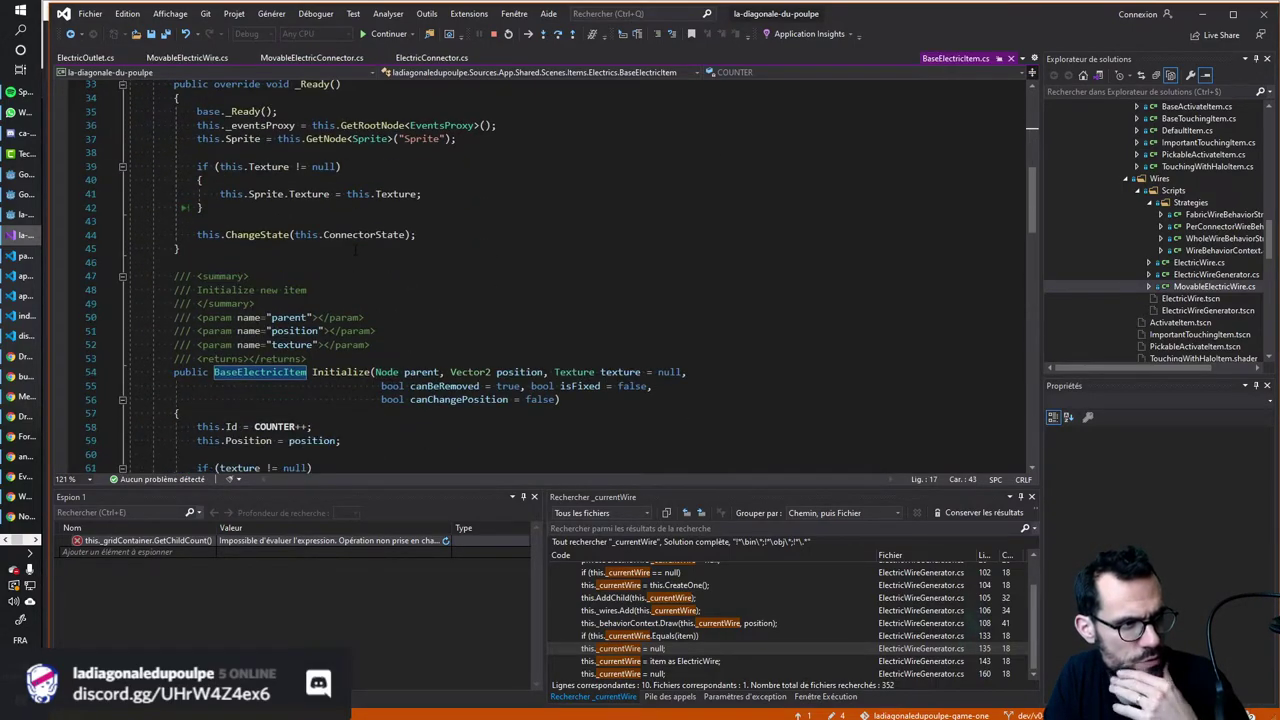
pyautogui.scroll(-6, 560, 280)
pyautogui.scroll(-4, 560, 280)
pyautogui.scroll(-6, 540, 270)
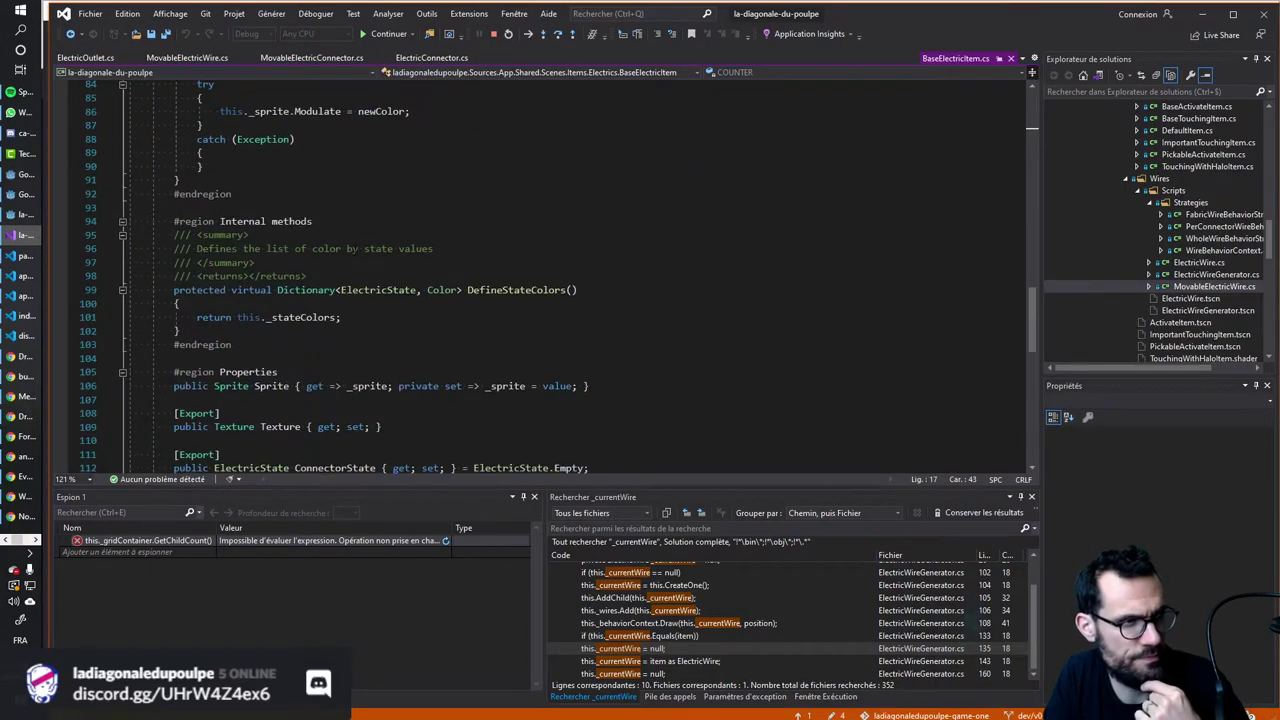
pyautogui.scroll(-6, 352, 250)
pyautogui.scroll(-6, 355, 252)
pyautogui.scroll(6, 355, 252)
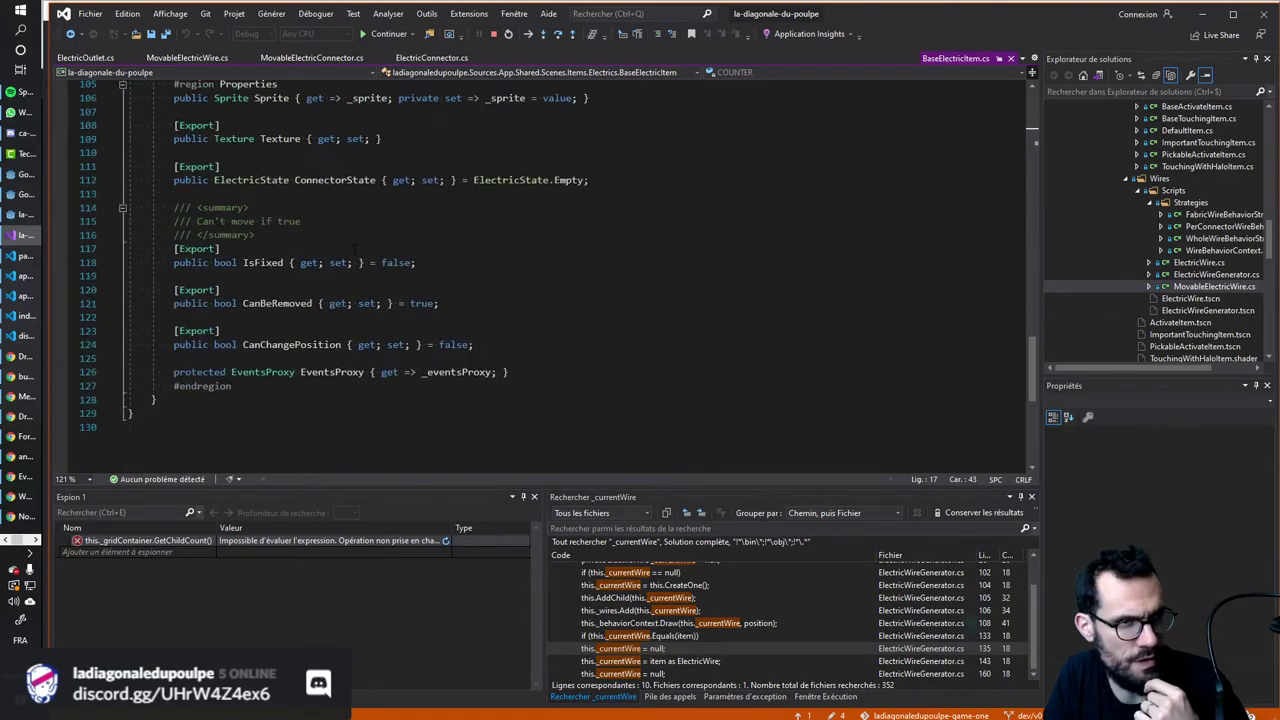
pyautogui.scroll(4, 355, 252)
pyautogui.middleClick(953, 61)
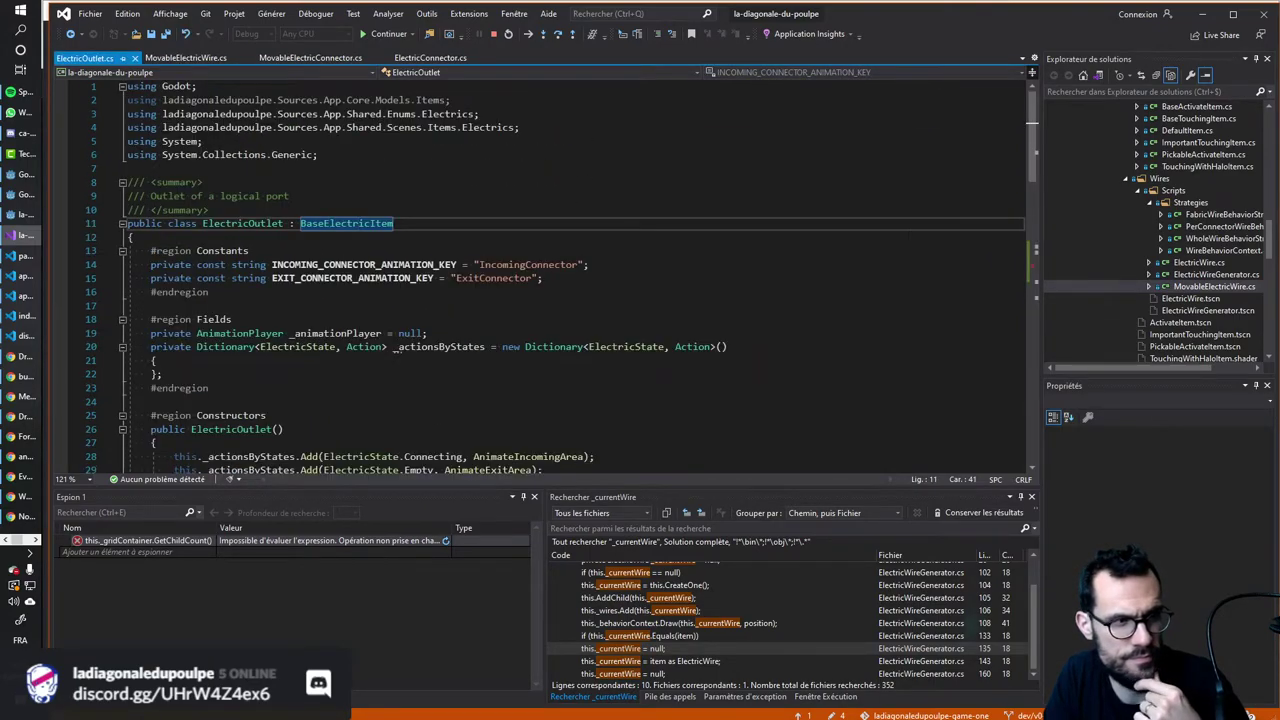
# Resume the game and pull the wire away from the upper box's outlet so it snaps back.
pyautogui.scroll(-4, 650, 323)
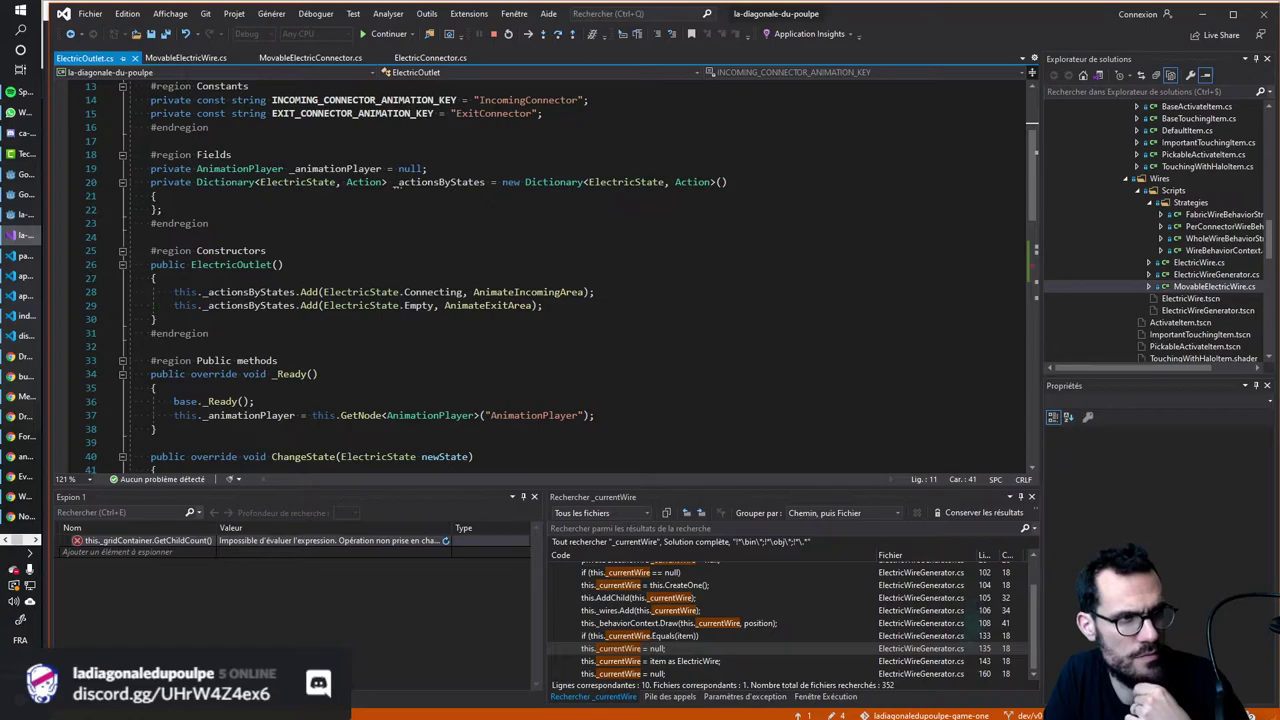
pyautogui.click(388, 34)
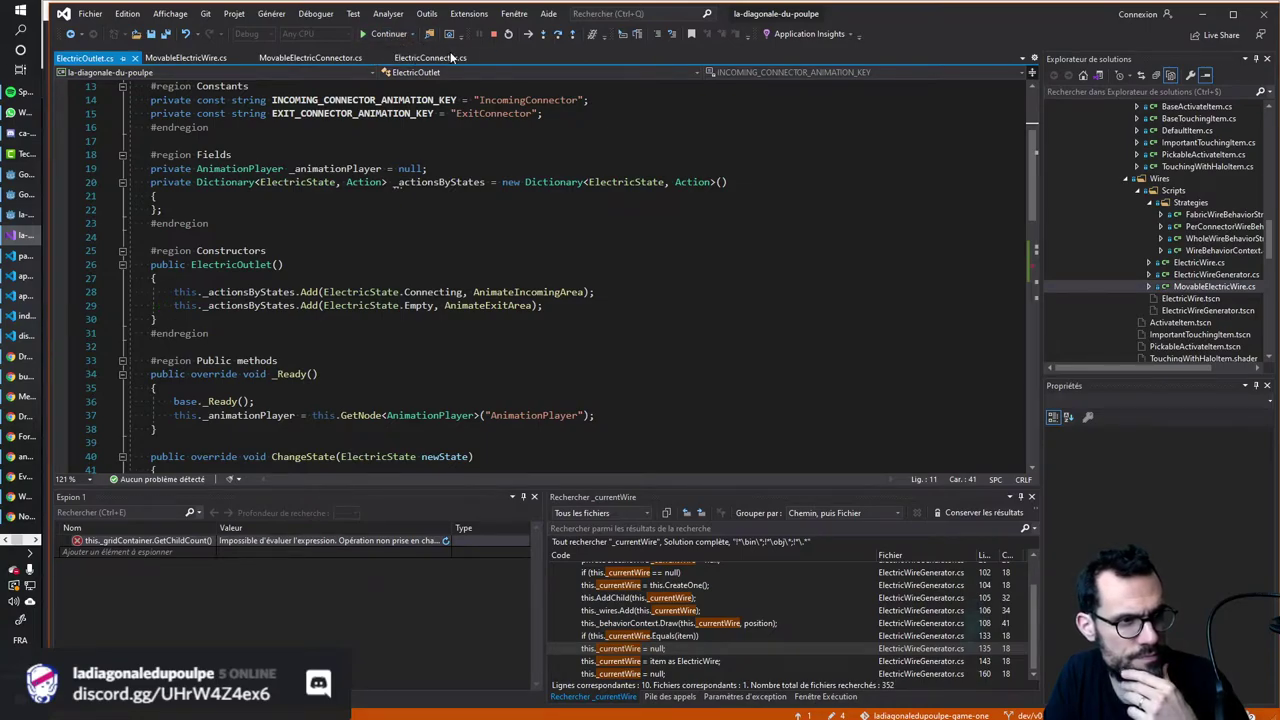
pyautogui.moveTo(750, 254)
pyautogui.mouseDown()
pyautogui.moveTo(782, 243)
pyautogui.moveTo(765, 259)
pyautogui.moveTo(802, 129)
pyautogui.moveTo(936, 250)
pyautogui.moveTo(780, 230)
pyautogui.moveTo(758, 251)
pyautogui.mouseUp()
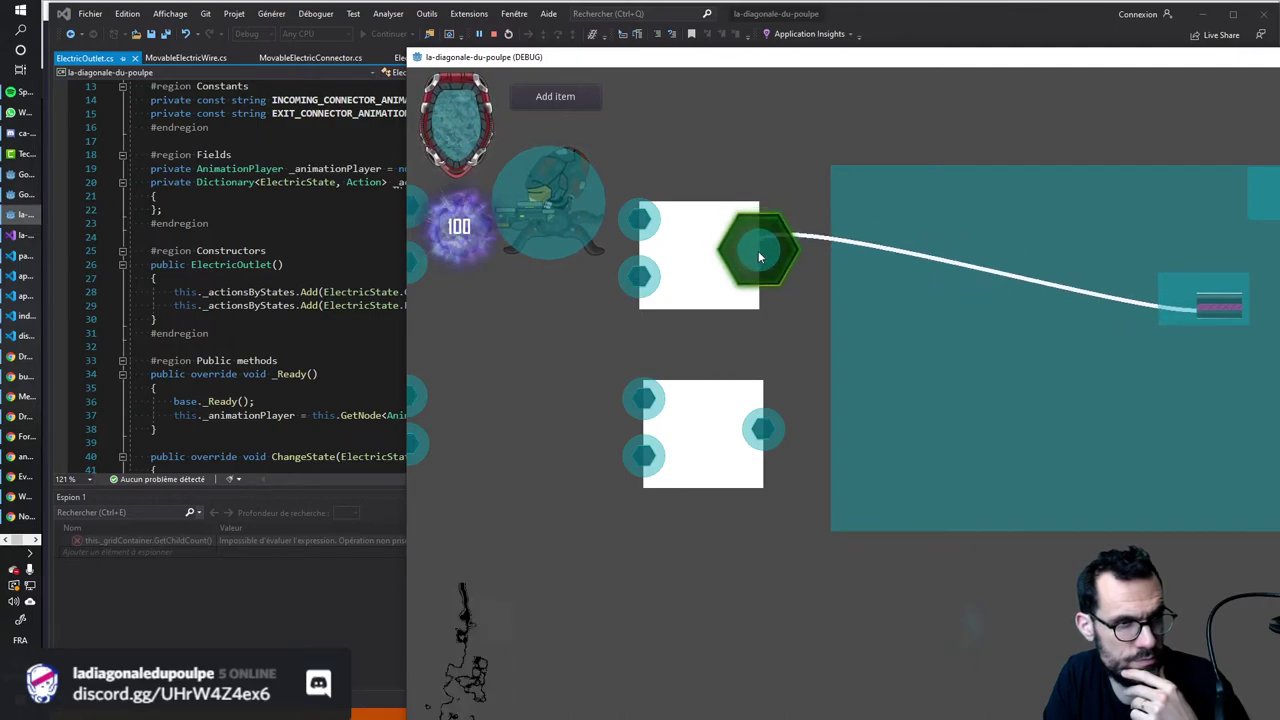
# Release the wire on the upper connector to hit the line 55 breakpoint, then continue.
pyautogui.click(758, 251)
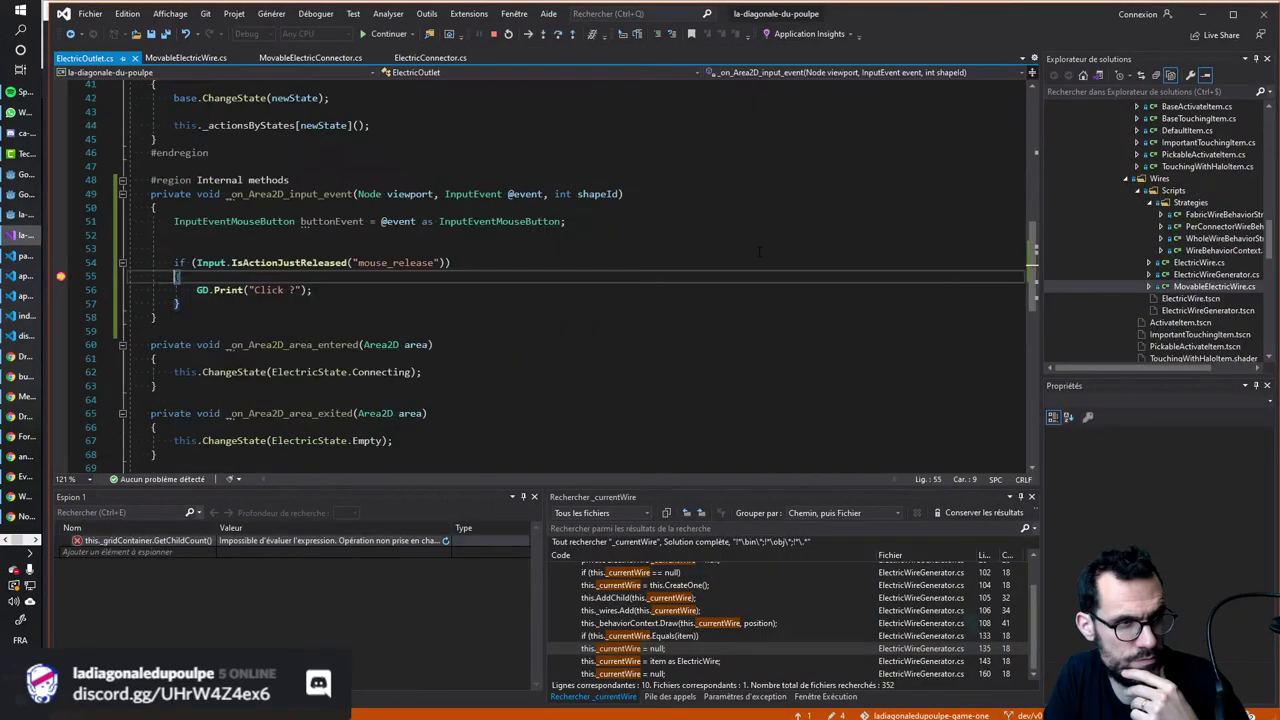
pyautogui.click(389, 36)
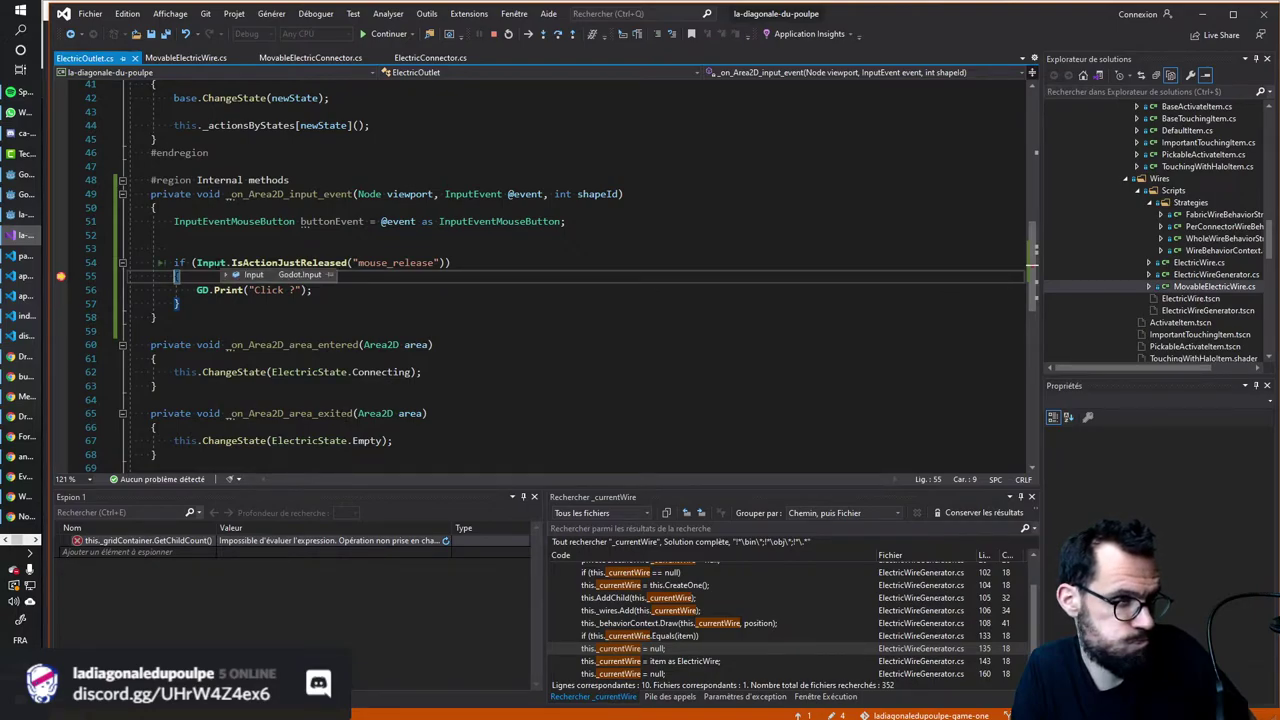
# Select the _on_Area2D_input_event handler name and resume the game from the breakpoint.
pyautogui.moveTo(226, 277)
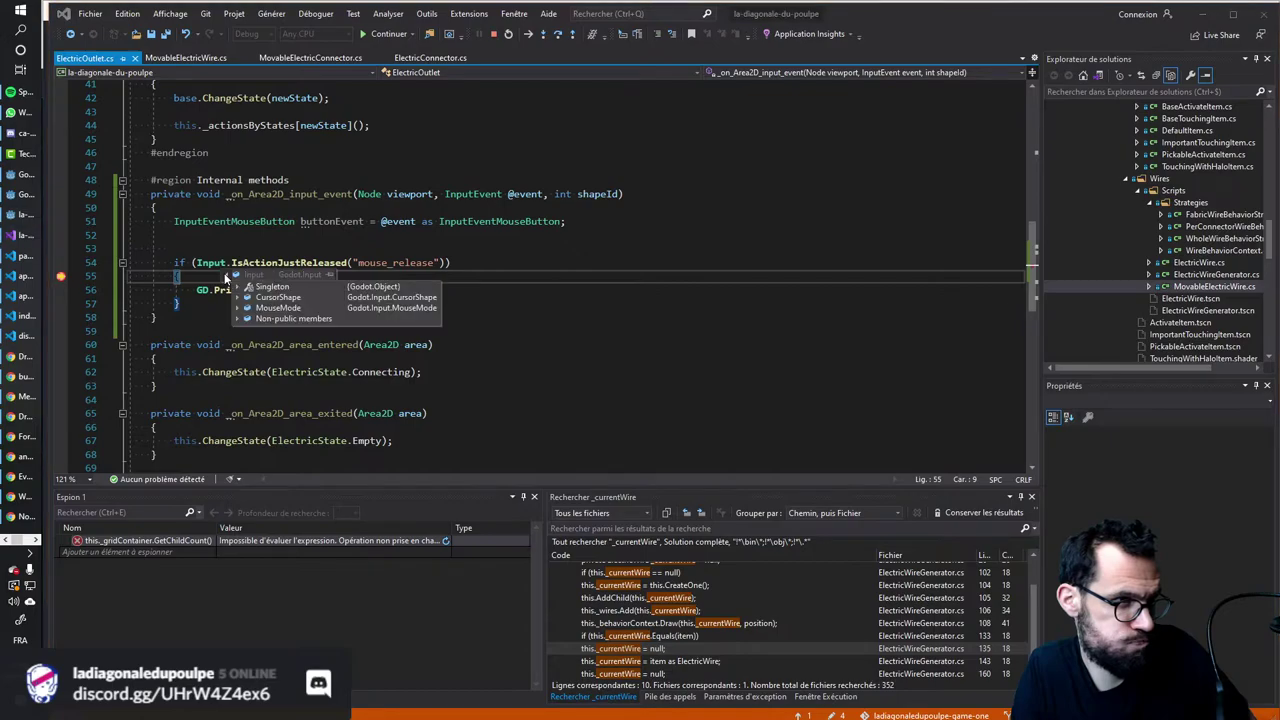
pyautogui.moveTo(239, 313)
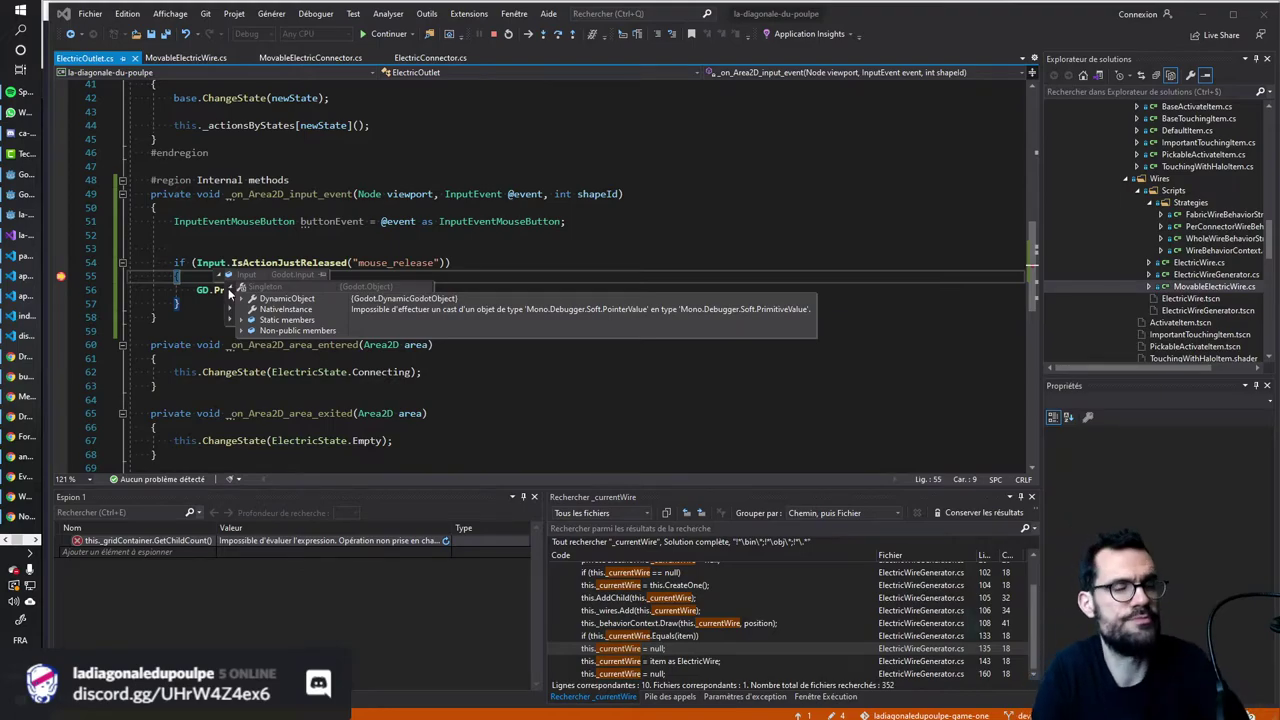
pyautogui.doubleClick(334, 194)
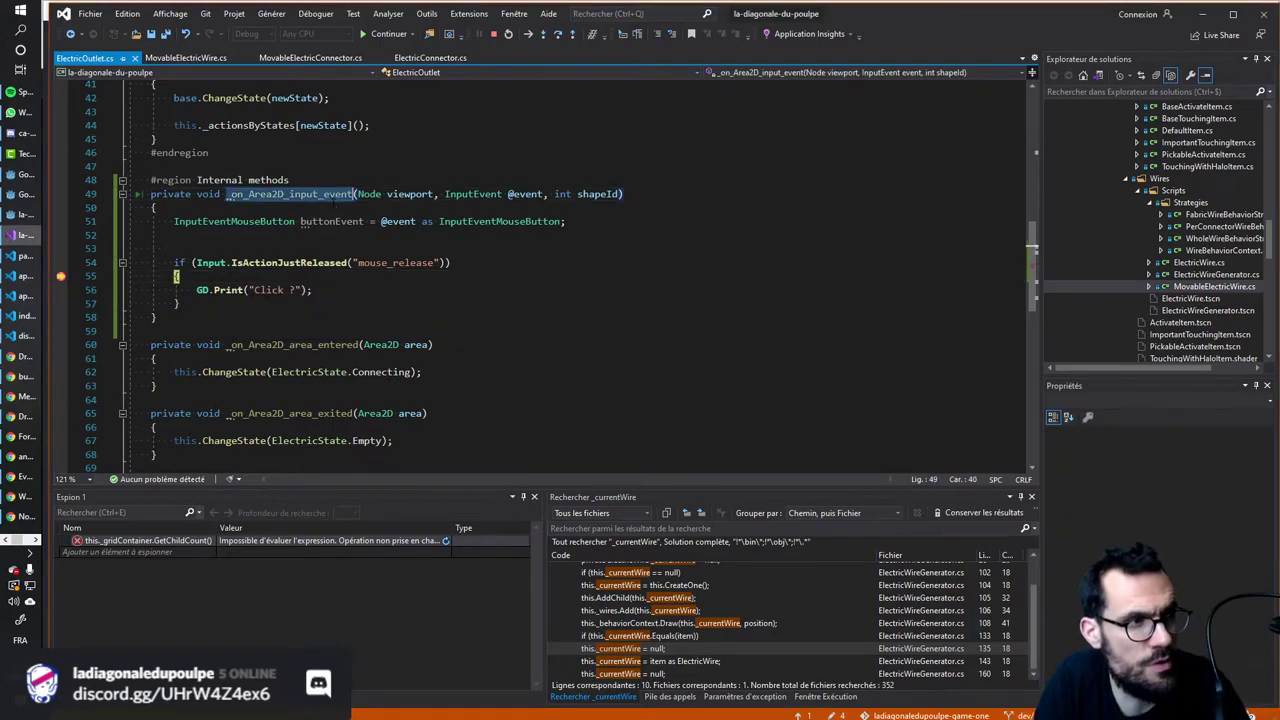
pyautogui.click(389, 35)
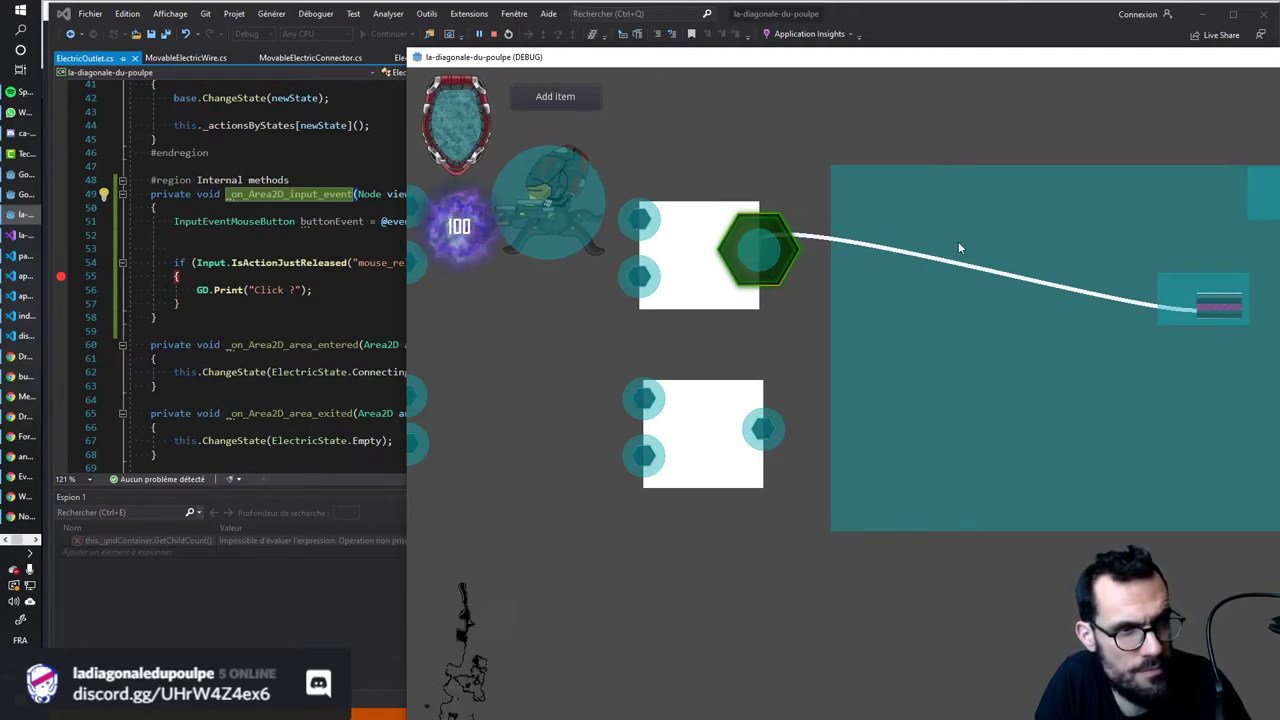
# Detach and release the wire again, continue past the breakpoint, and stop debugging.
pyautogui.moveTo(761, 255)
pyautogui.mouseDown()
pyautogui.moveTo(838, 243)
pyautogui.moveTo(762, 247)
pyautogui.mouseUp()
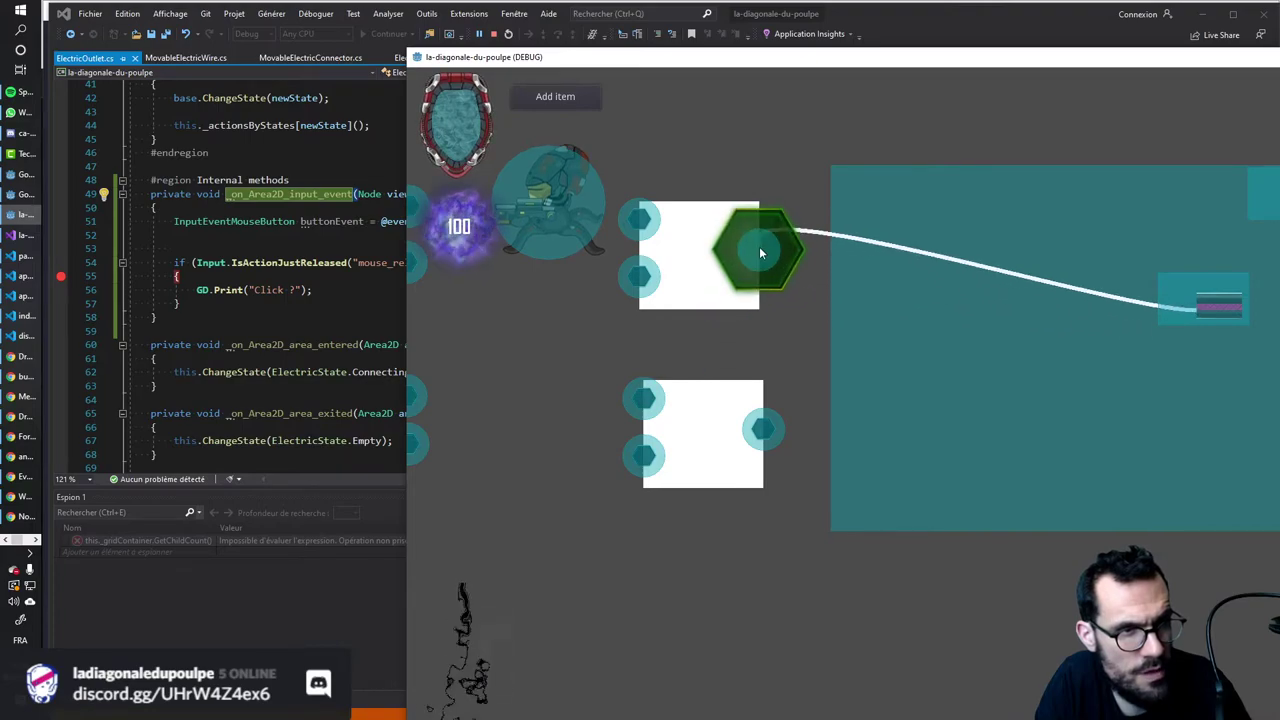
pyautogui.click(759, 246)
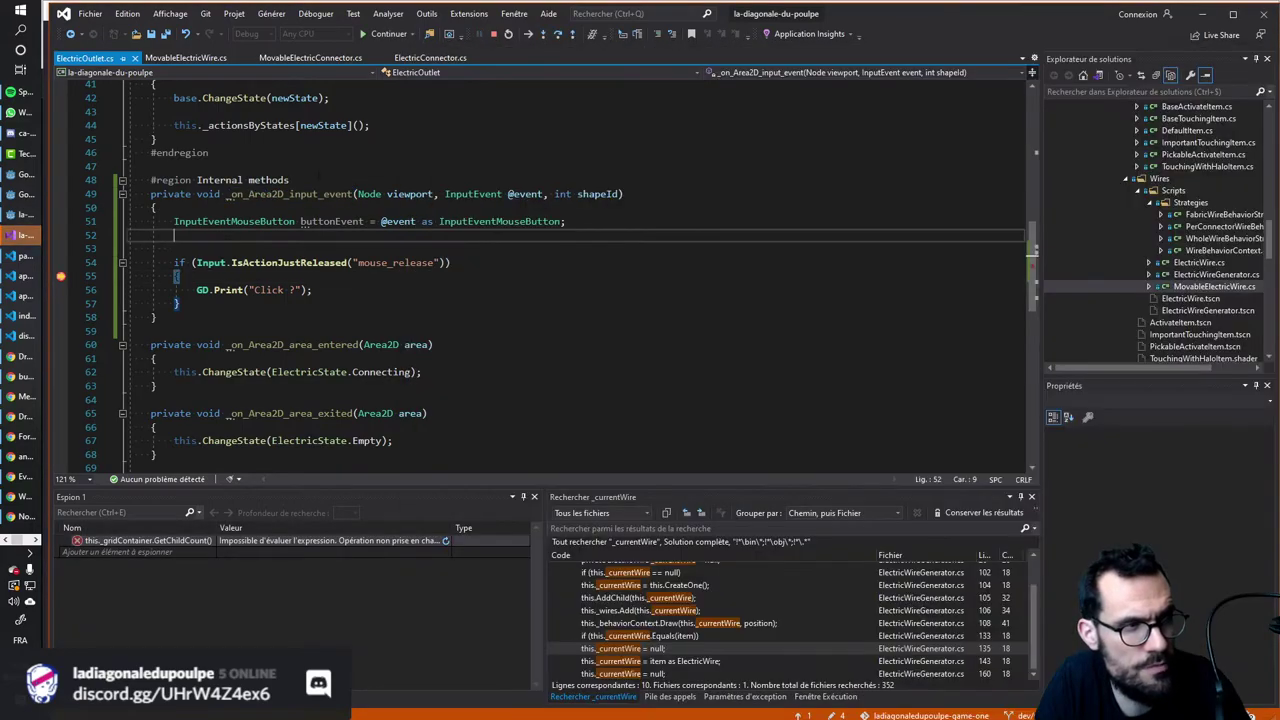
pyautogui.click(374, 33)
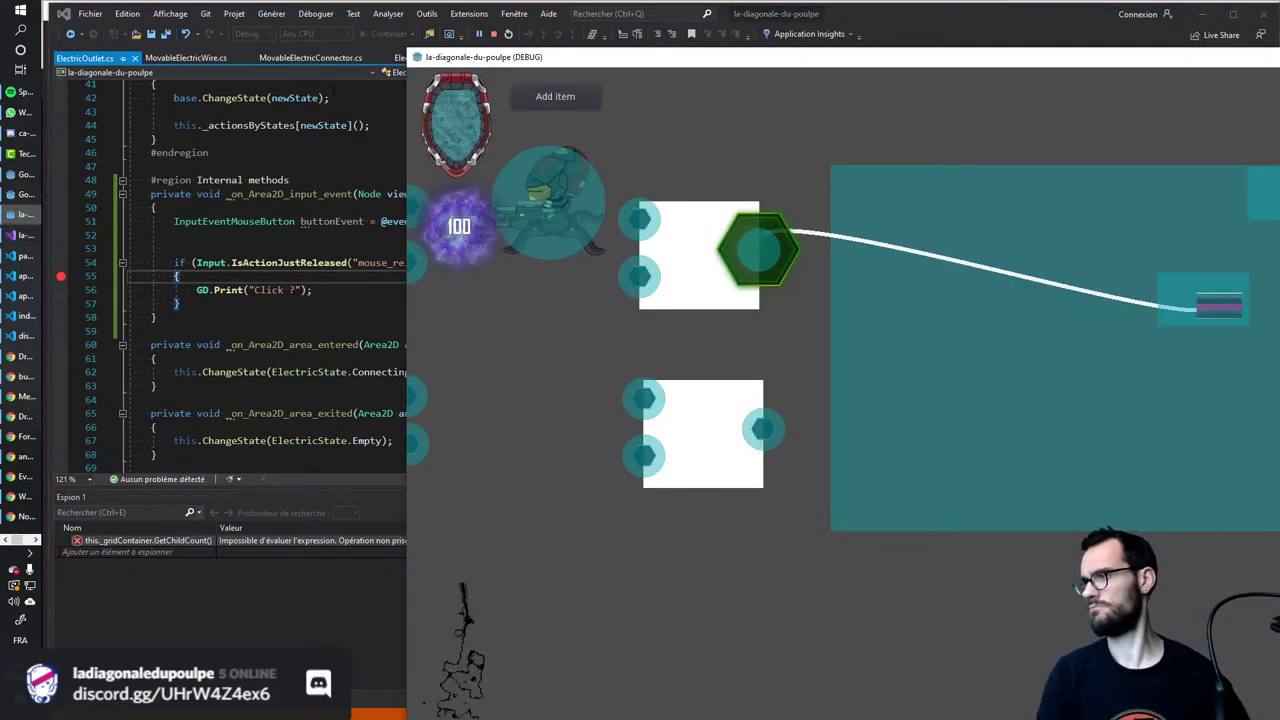
pyautogui.click(493, 35)
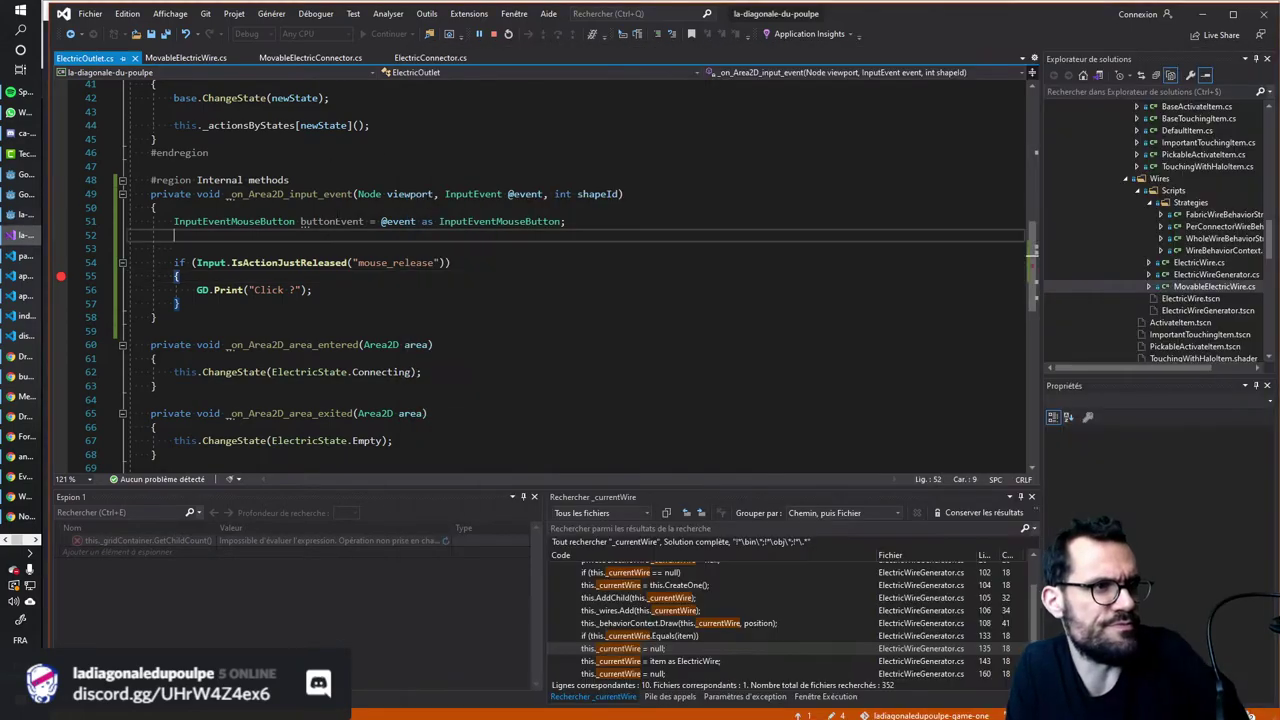
pyautogui.click(346, 291)
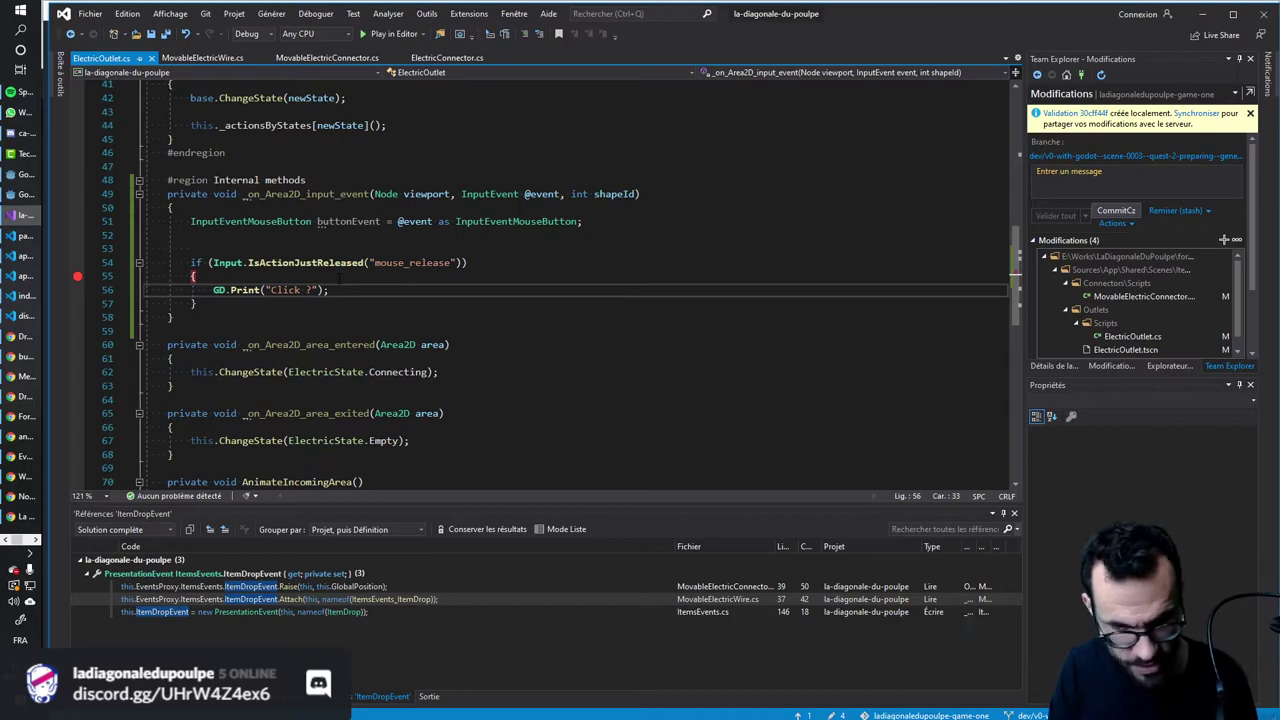
# Delete the GD.Print("Click ?") line from the release block and save ElectricOutlet.cs.
pyautogui.hotkey('shift', 'Home')
pyautogui.press('BackSpace')
pyautogui.hotkey('ctrl', 's')
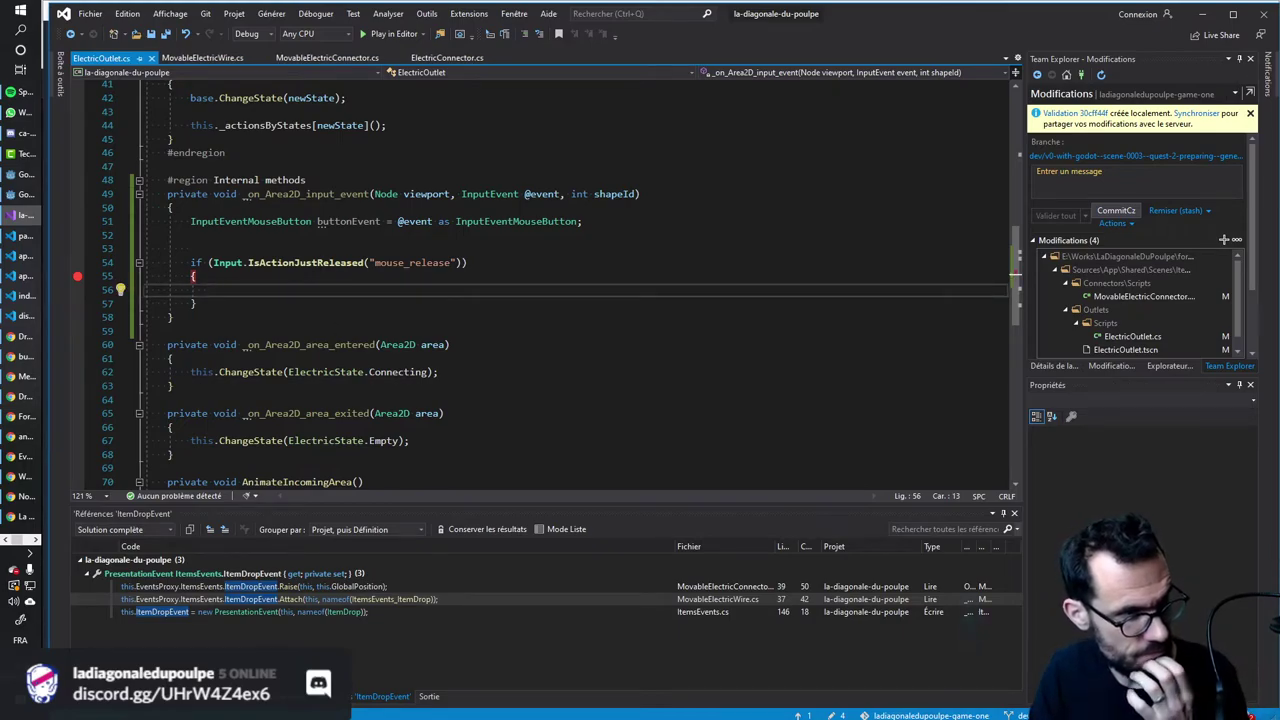
# Remove the stray blank lines and add the comment // 2 times called ? inside the if block.
pyautogui.click(331, 247)
pyautogui.hotkey('ctrl', 'shift', 'l')
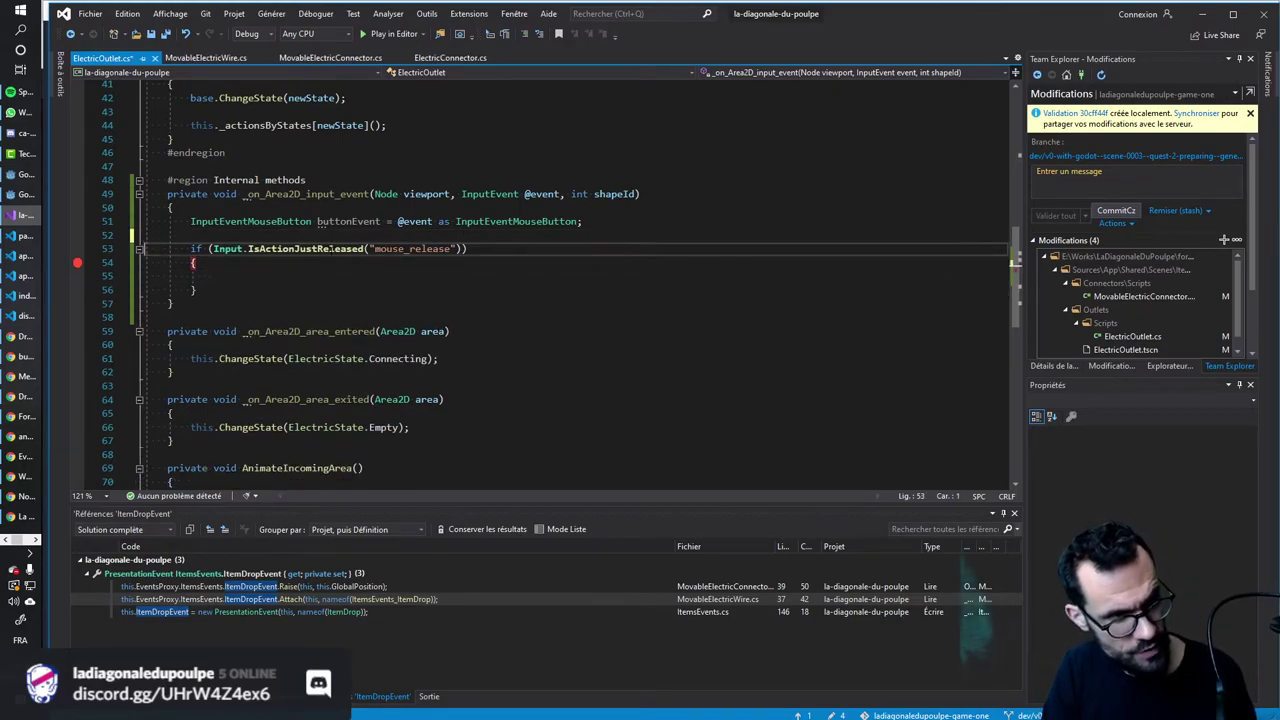
pyautogui.press('Down')
pyautogui.press('End')
pyautogui.press('Return')
pyautogui.press('Return')
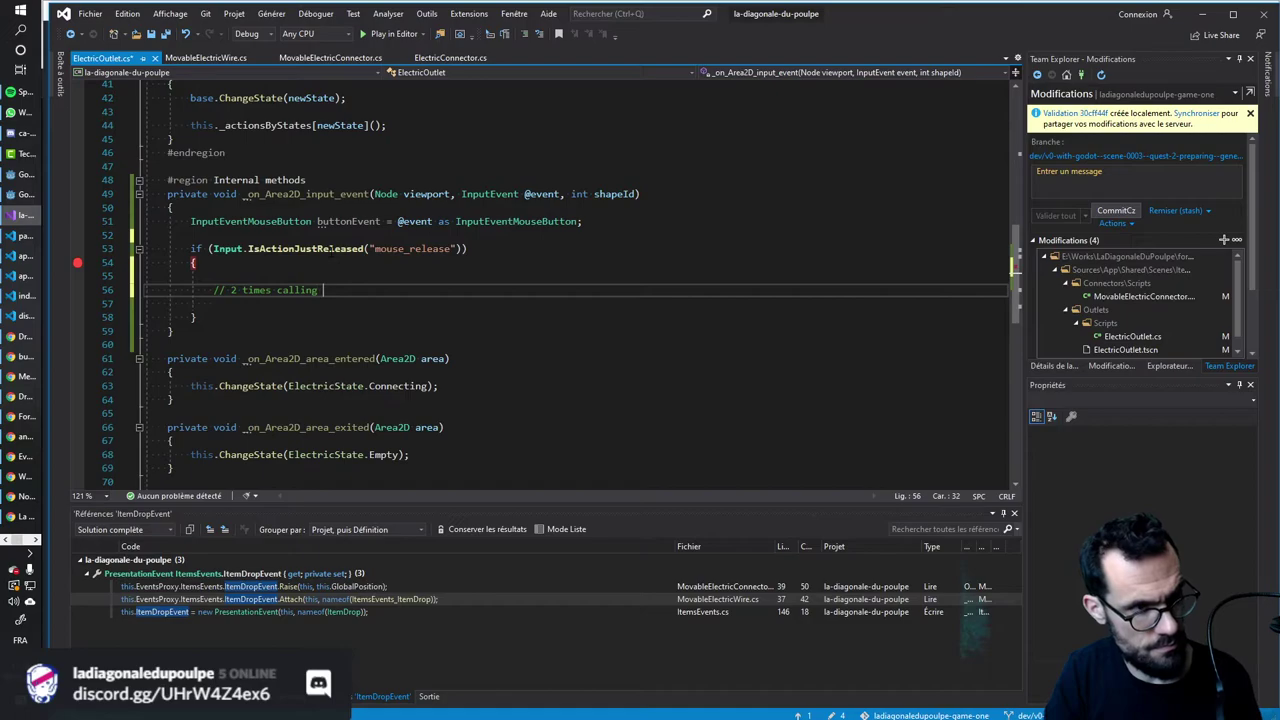
pyautogui.hotkey('ctrl', 'BackSpace')
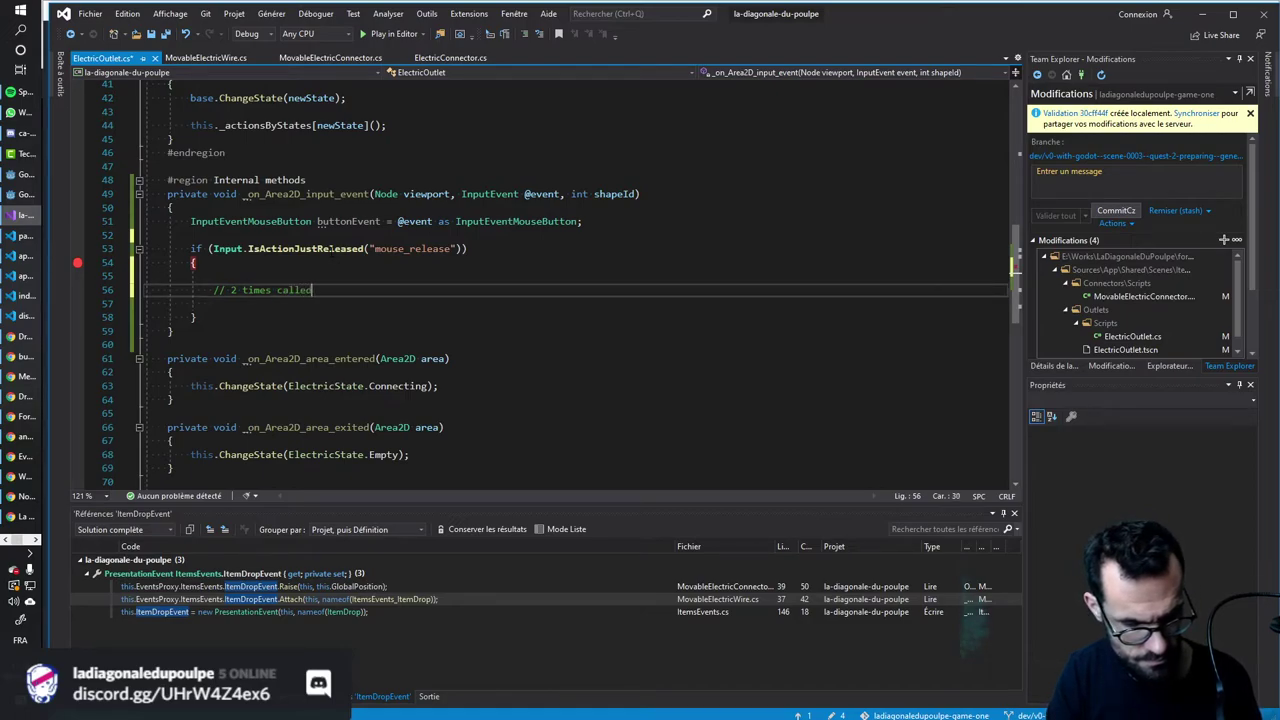
pyautogui.write(' ?')
pyautogui.press('Up')
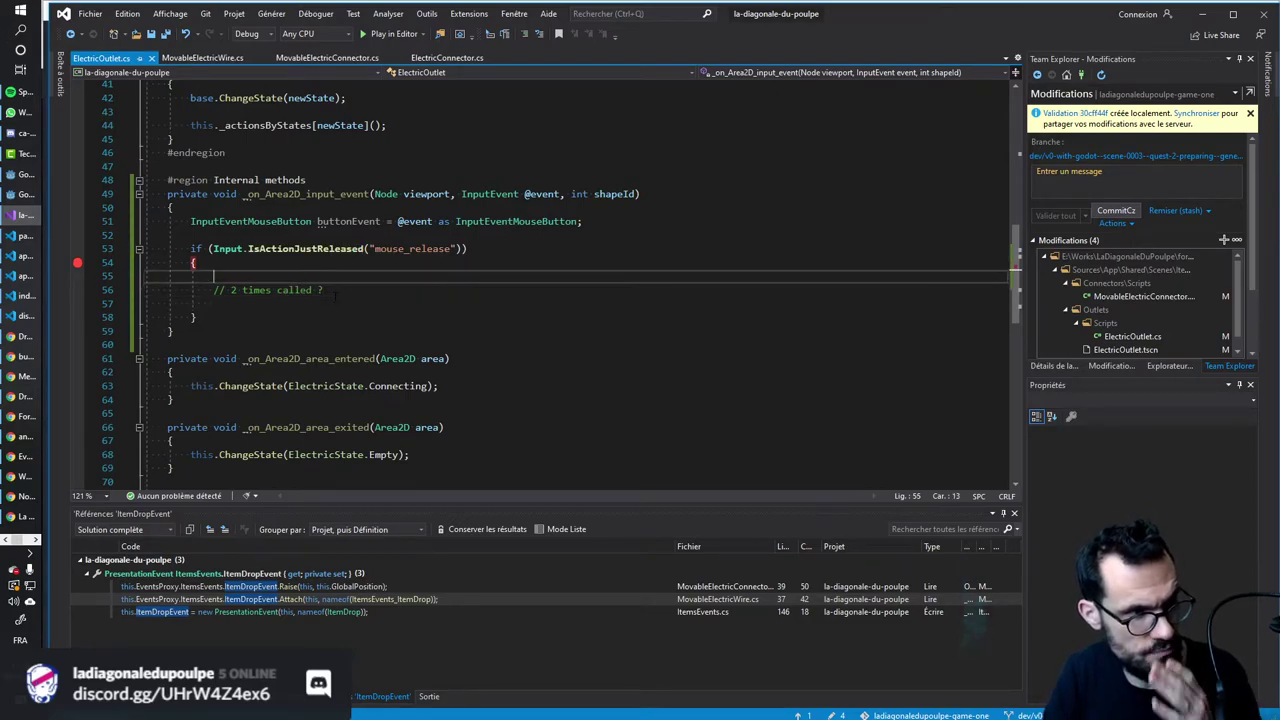
pyautogui.hotkey('ctrl', 'x')
pyautogui.press('Down')
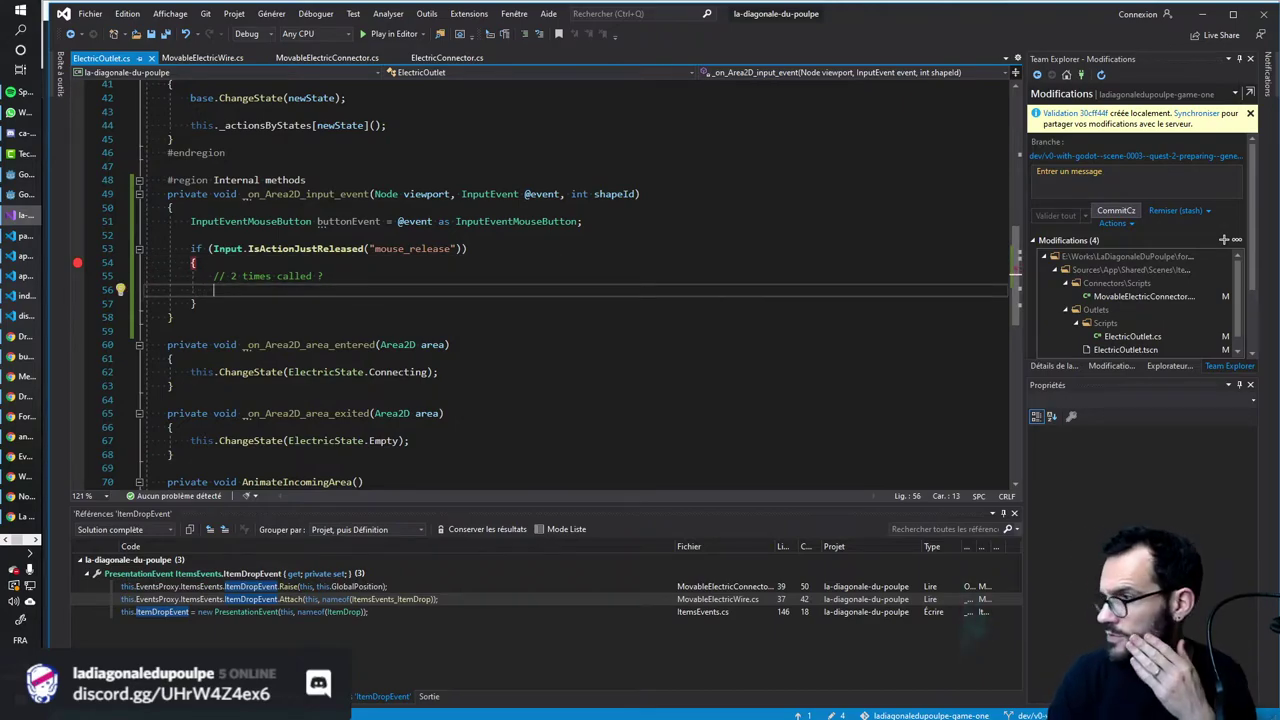
pyautogui.click(30, 198)
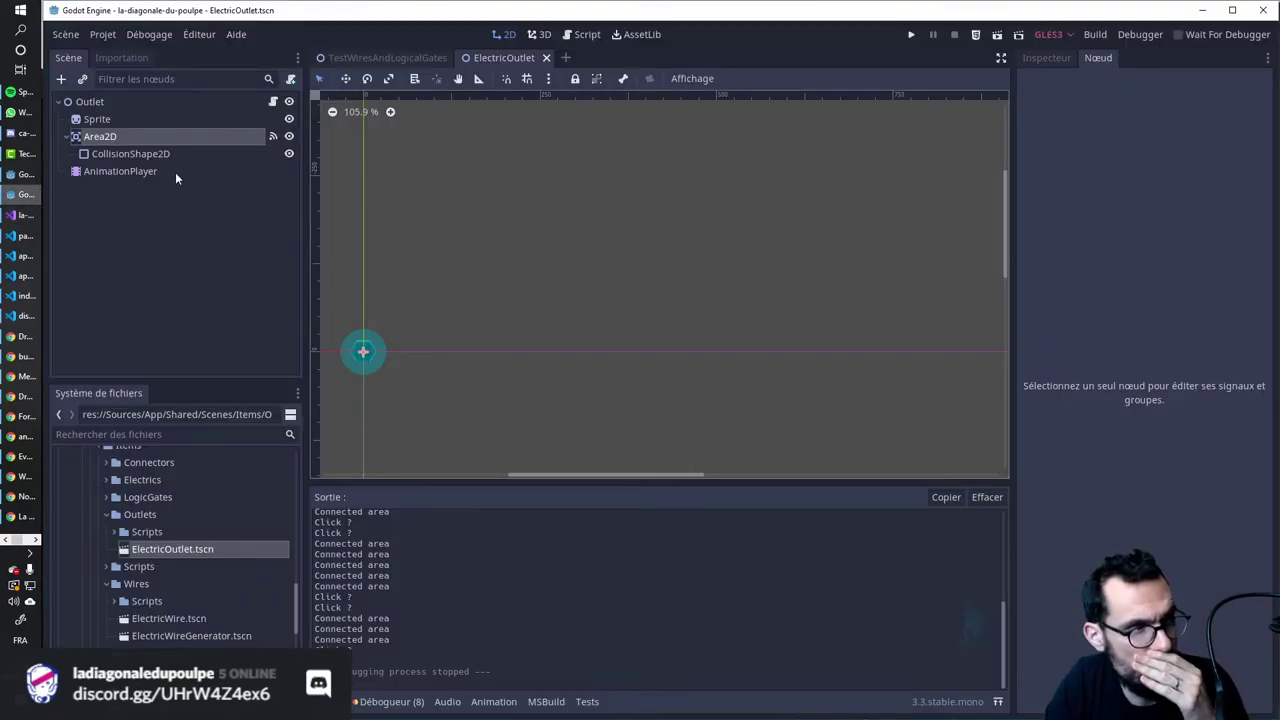
# Adjust the outlet's CollisionShape2D handle and save the ElectricOutlet scene.
pyautogui.click(375, 356)
pyautogui.click(396, 351)
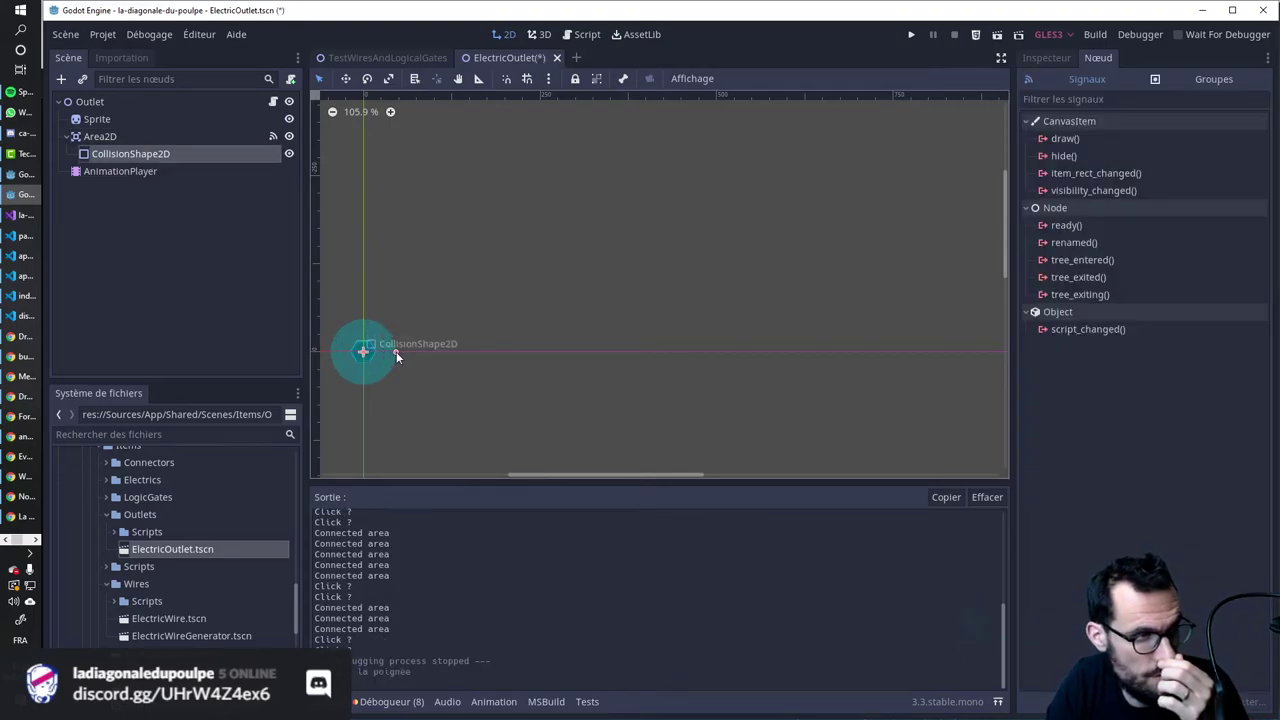
pyautogui.hotkey('ctrl', 's')
# Open the LogicalGateContainer scene from the TestWiresAndLogicalGates scene.
pyautogui.click(410, 55)
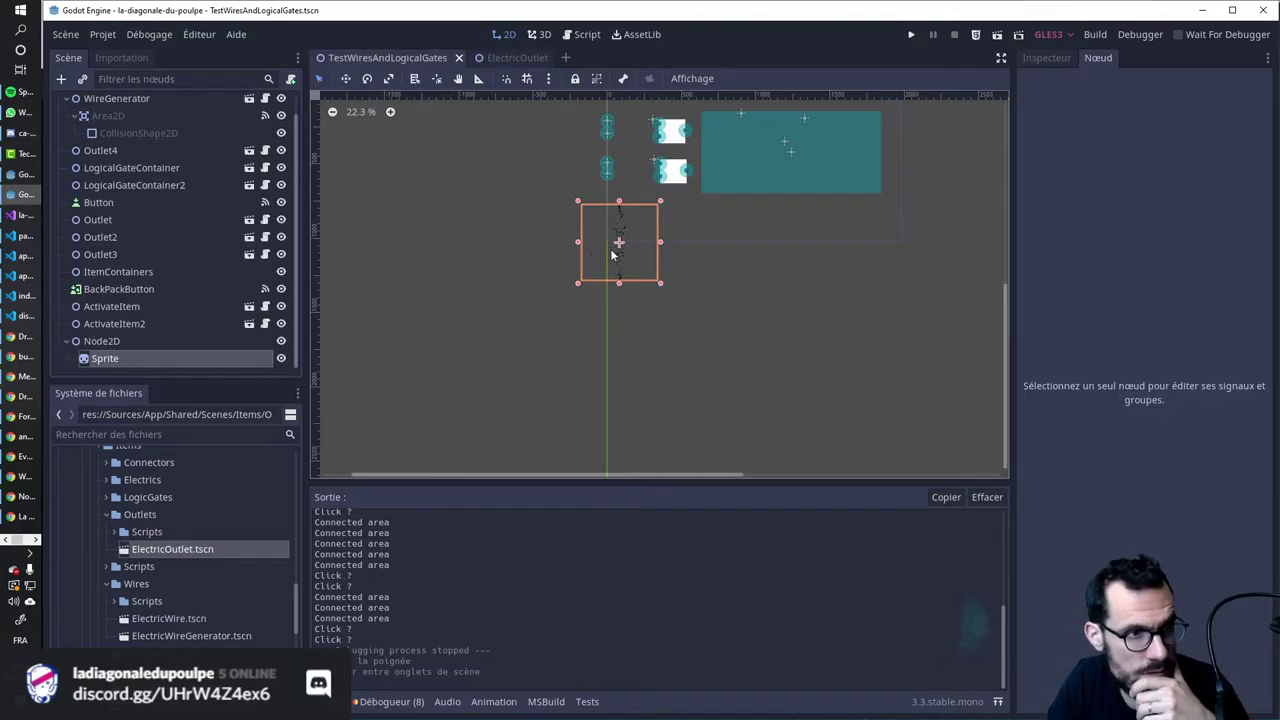
pyautogui.scroll(1, 676, 190)
pyautogui.scroll(3, 676, 190)
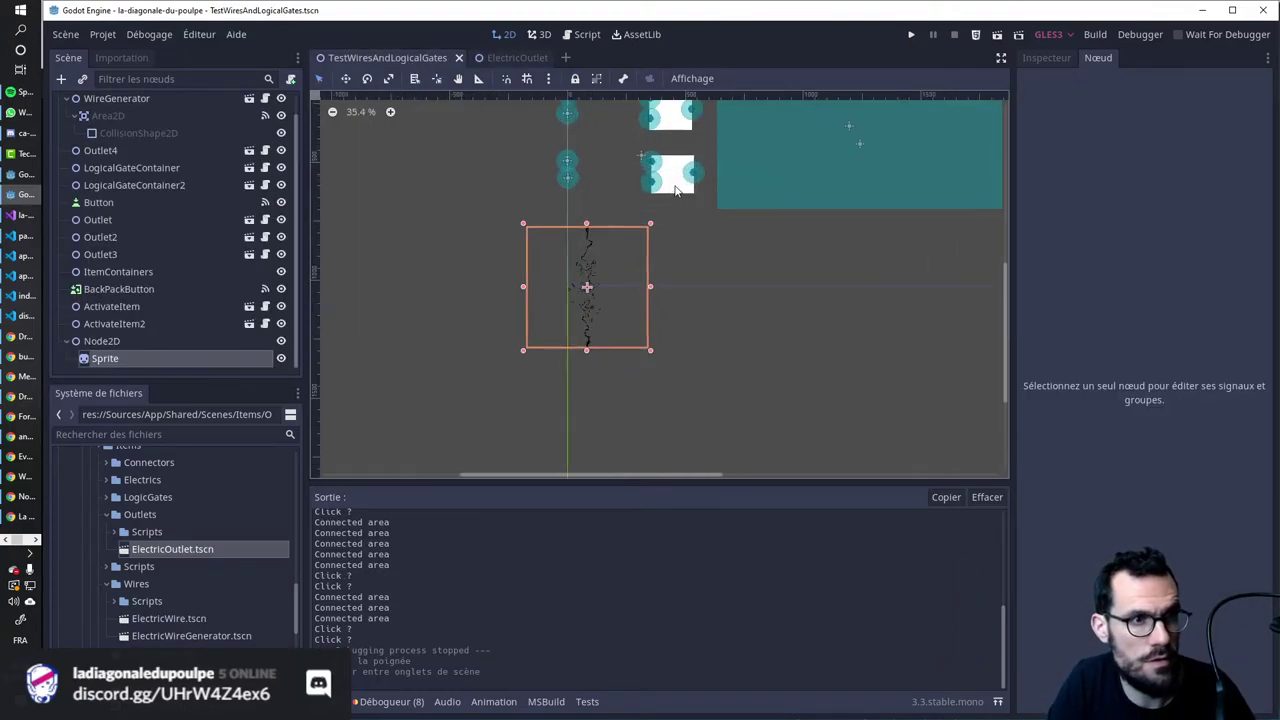
pyautogui.scroll(4, 670, 187)
pyautogui.scroll(4, 666, 185)
pyautogui.scroll(2, 663, 183)
pyautogui.click(663, 183)
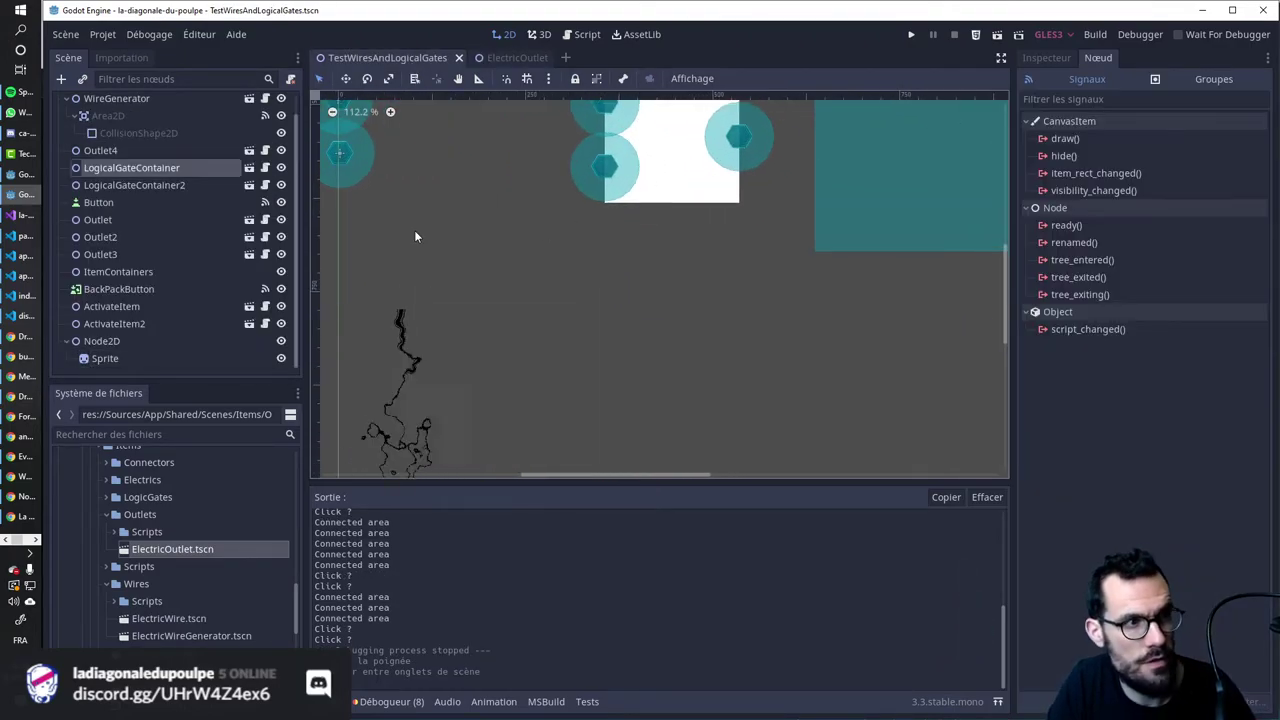
pyautogui.click(249, 167)
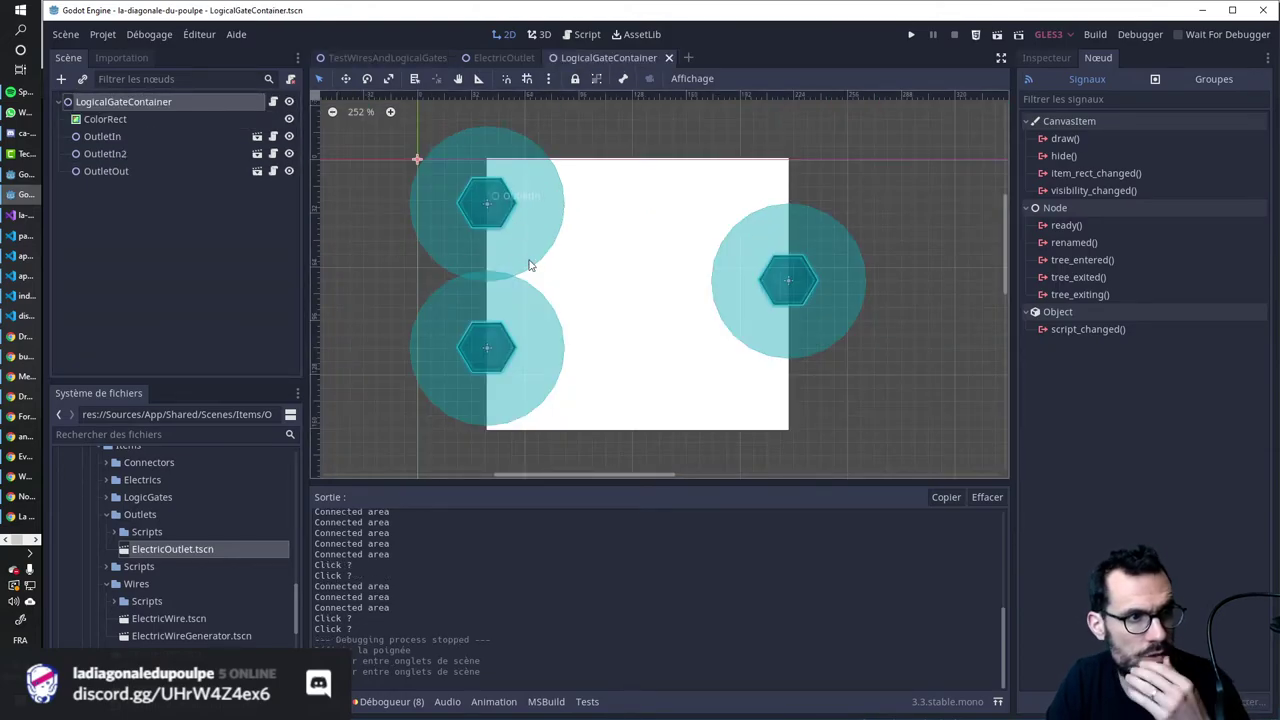
# Stretch the white ColorRect taller to 180×177 and move OutletIn2 lower.
pyautogui.click(588, 297)
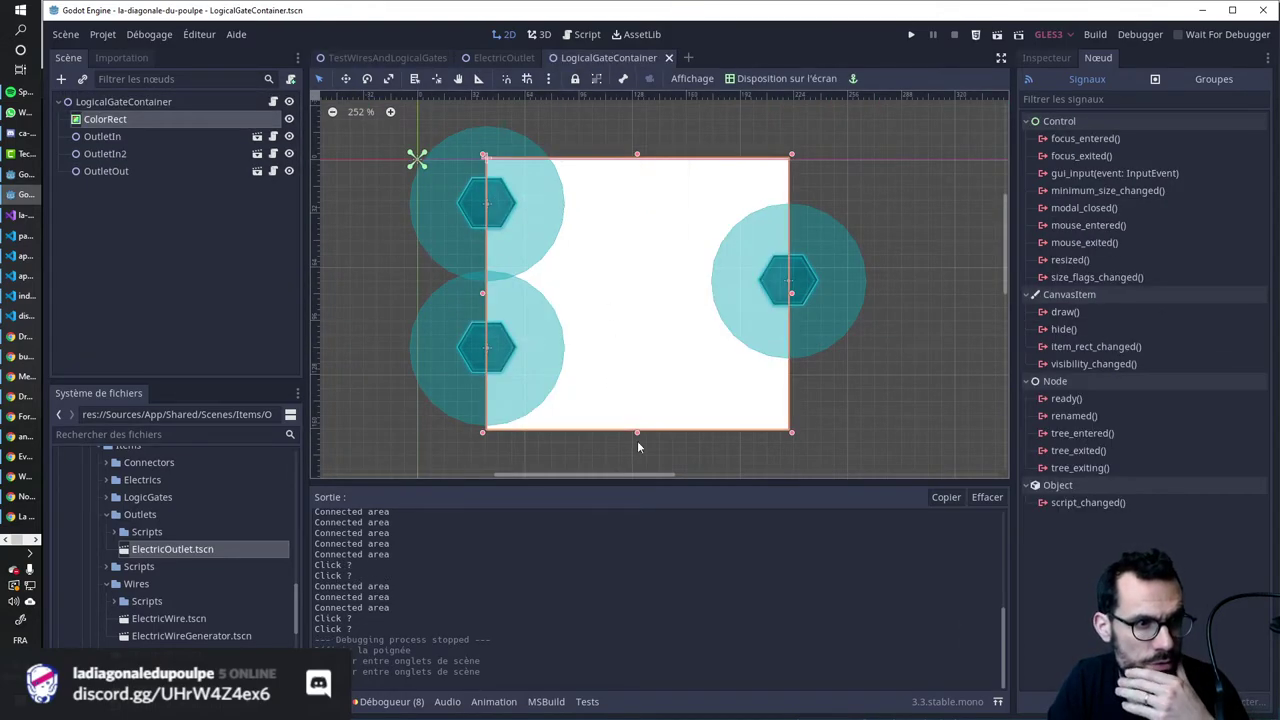
pyautogui.moveTo(637, 431); pyautogui.dragTo(638, 457)
pyautogui.moveTo(490, 357); pyautogui.dragTo(486, 379)
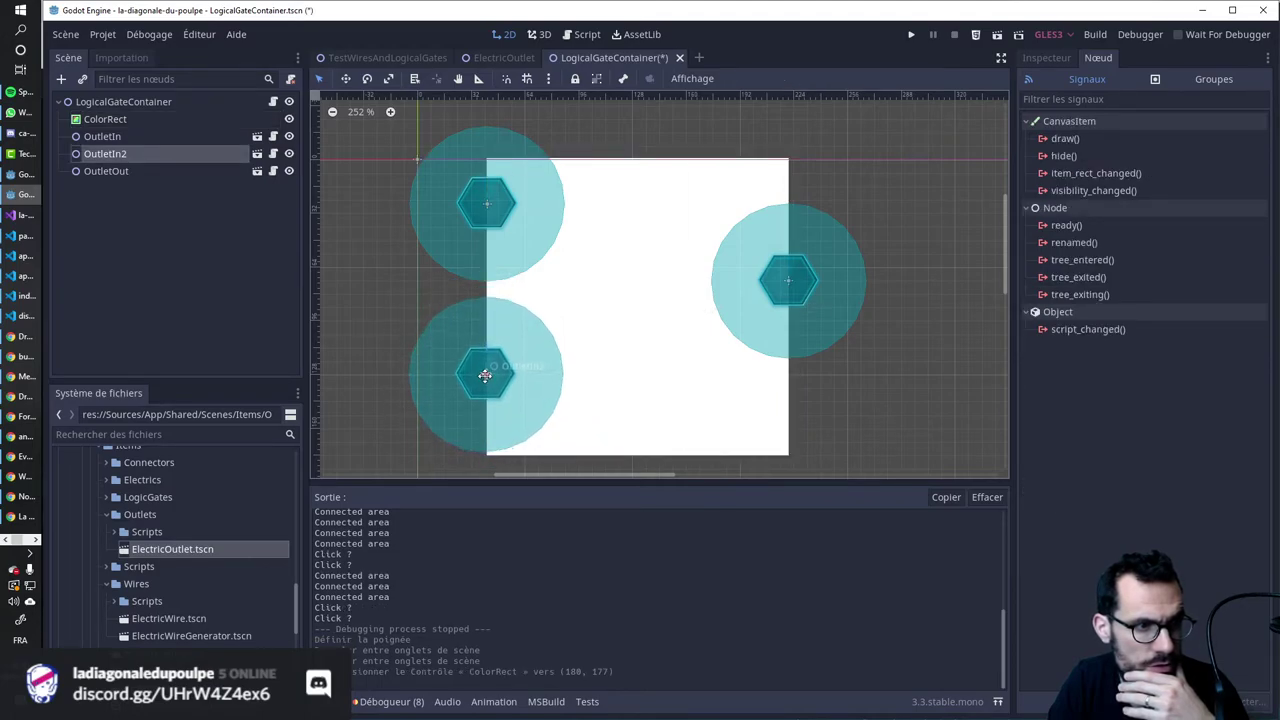
# Lower OutletIn2, move OutletIn to (41, 39) and OutletOut to (220, 89).
pyautogui.moveTo(486, 378); pyautogui.dragTo(488, 390)
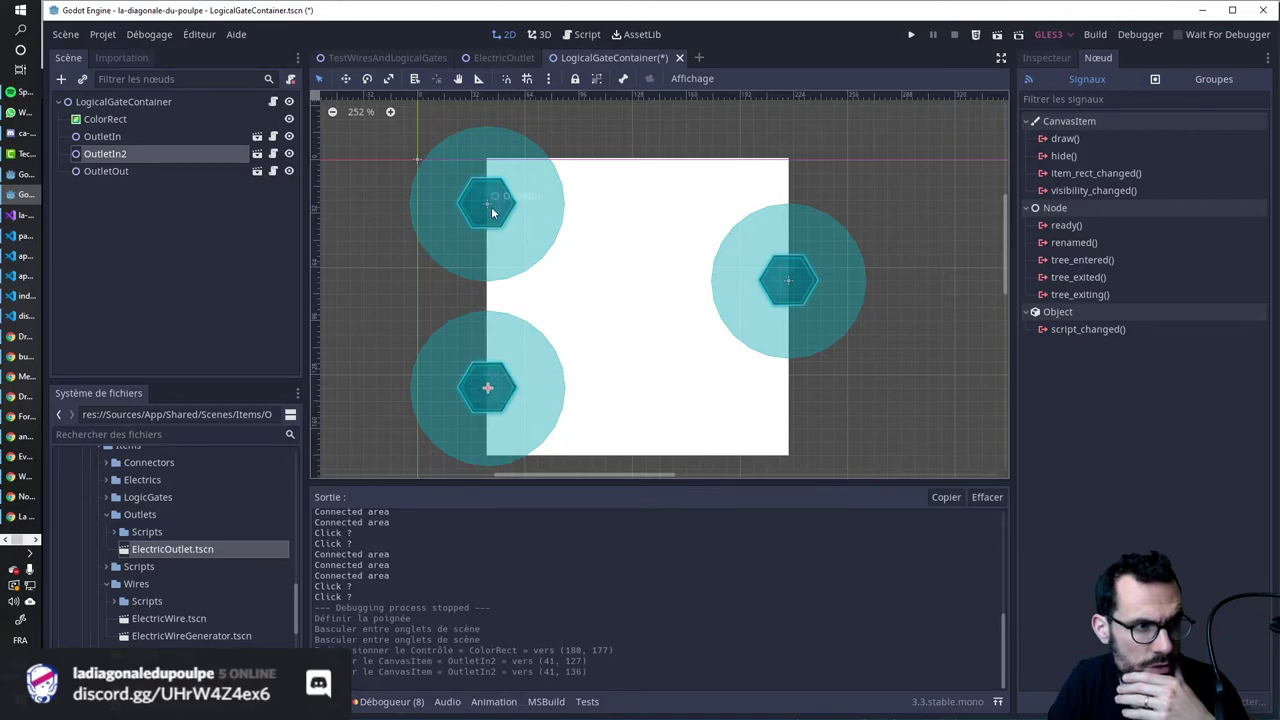
pyautogui.moveTo(491, 206); pyautogui.dragTo(487, 196)
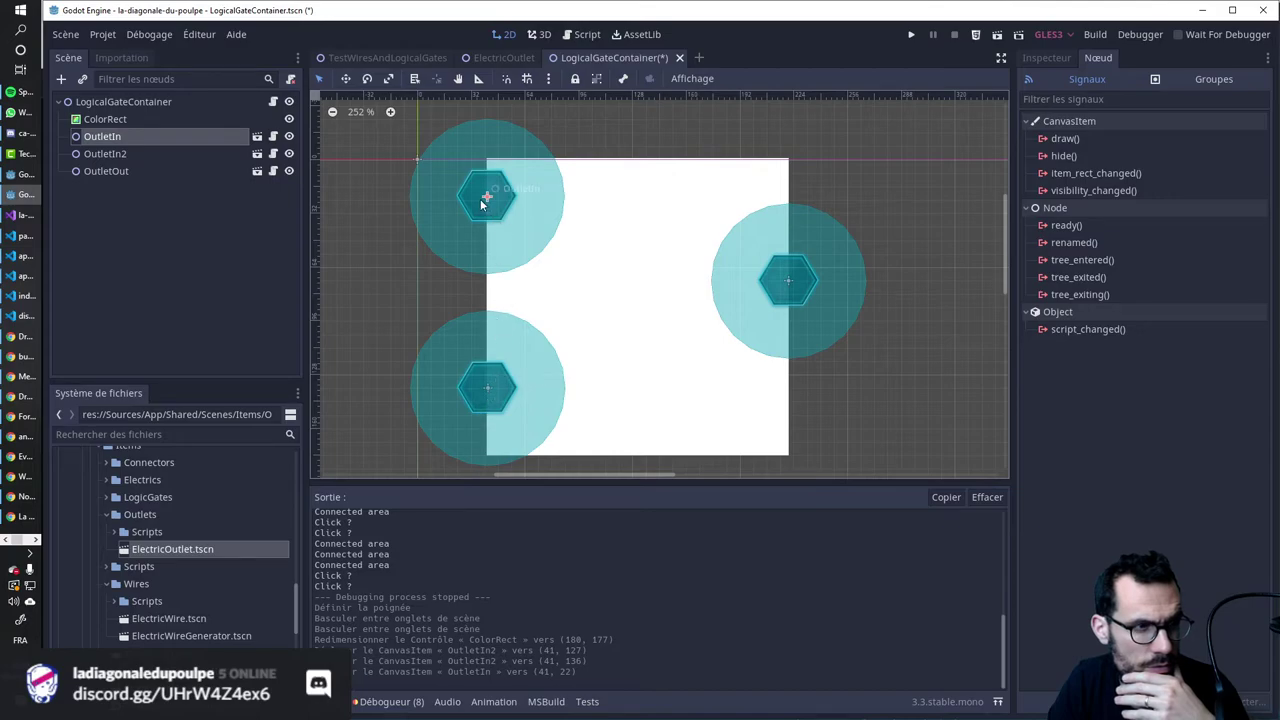
pyautogui.moveTo(487, 198); pyautogui.dragTo(489, 216)
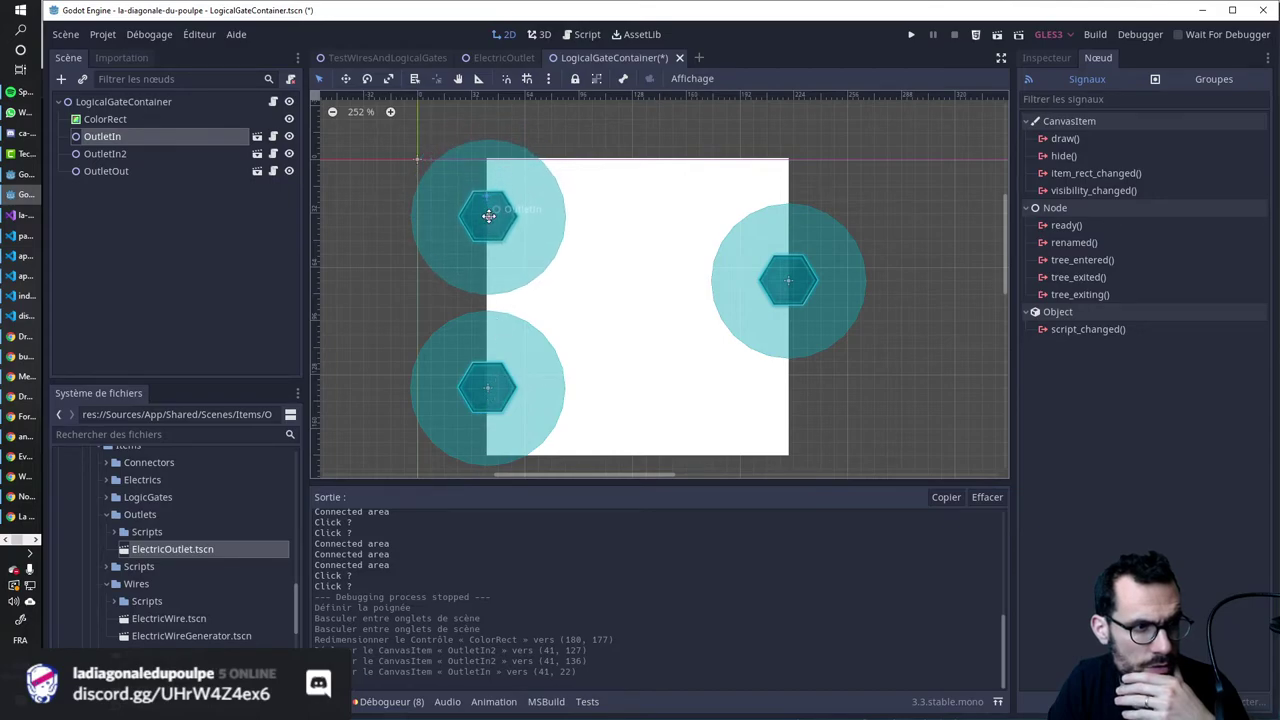
pyautogui.moveTo(489, 216); pyautogui.dragTo(487, 226)
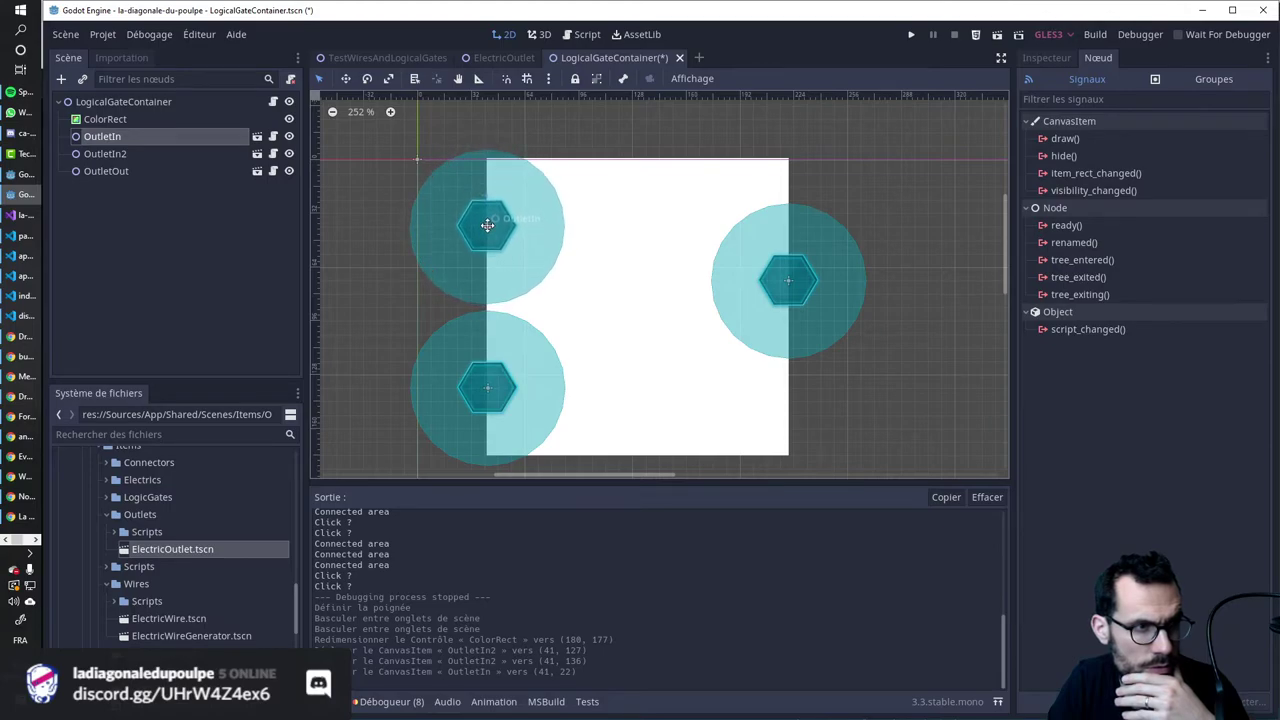
pyautogui.moveTo(791, 287)
pyautogui.mouseDown()
pyautogui.moveTo(757, 304)
pyautogui.moveTo(789, 309)
pyautogui.mouseUp()
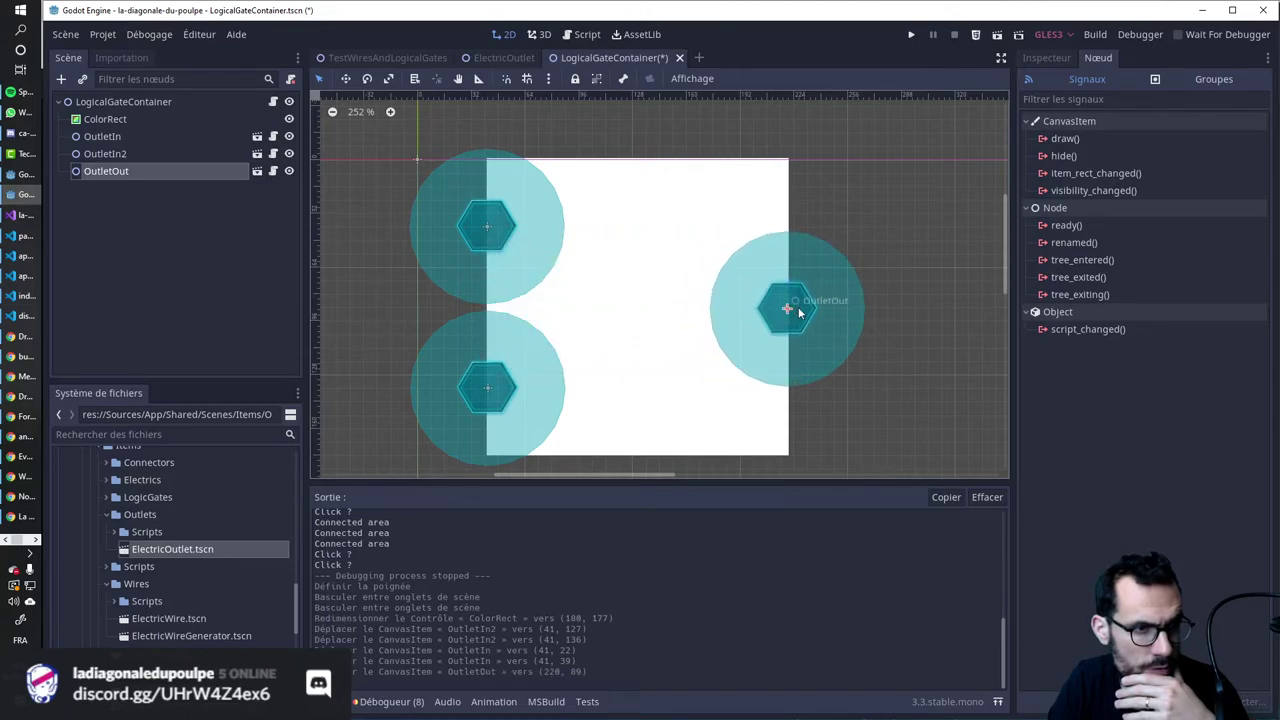
pyautogui.click(918, 314)
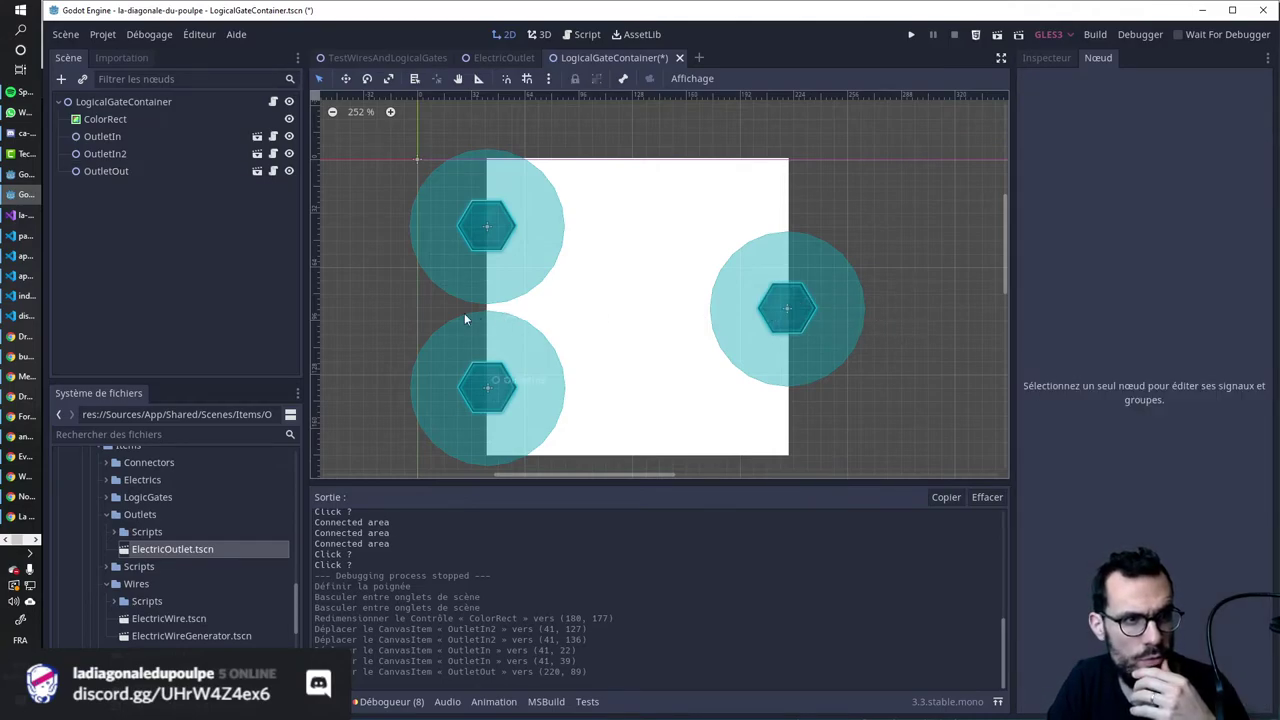
# Quit Godot saving LogicalGateContainer, then relaunch it and reopen the la-diagonale-du-poulpe project.
pyautogui.hotkey('ctrl', 'w')
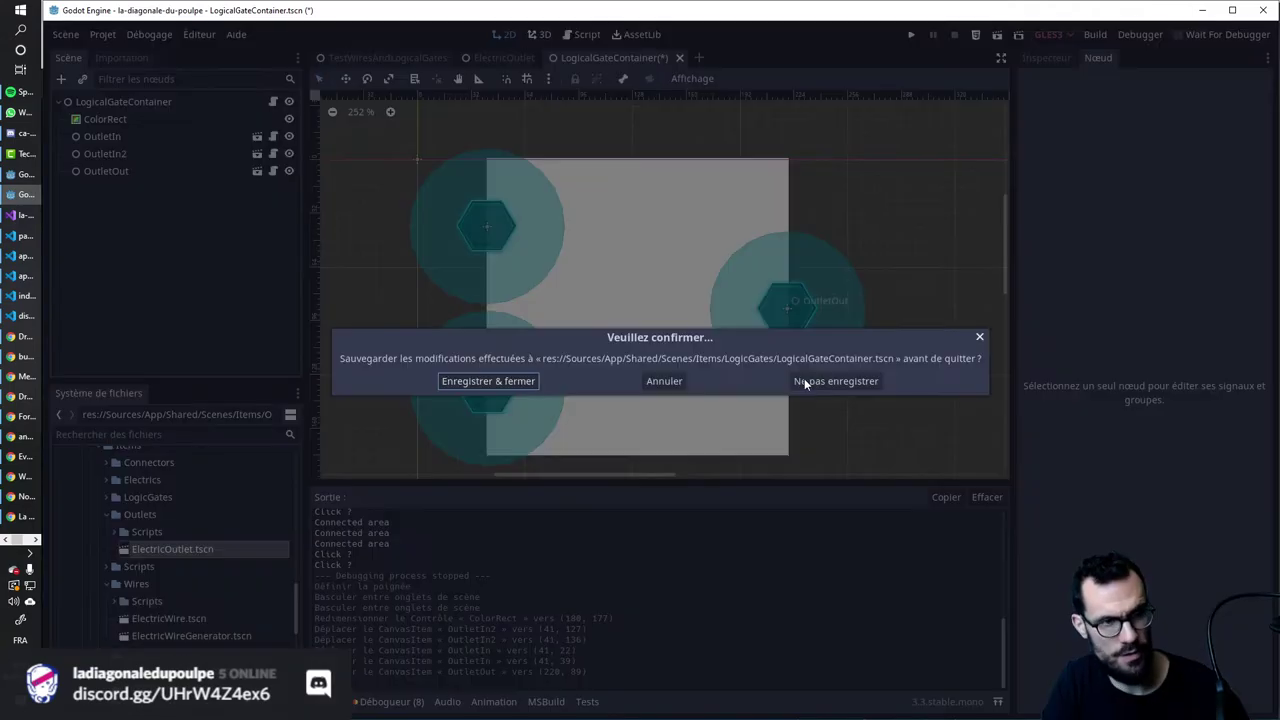
pyautogui.click(507, 382)
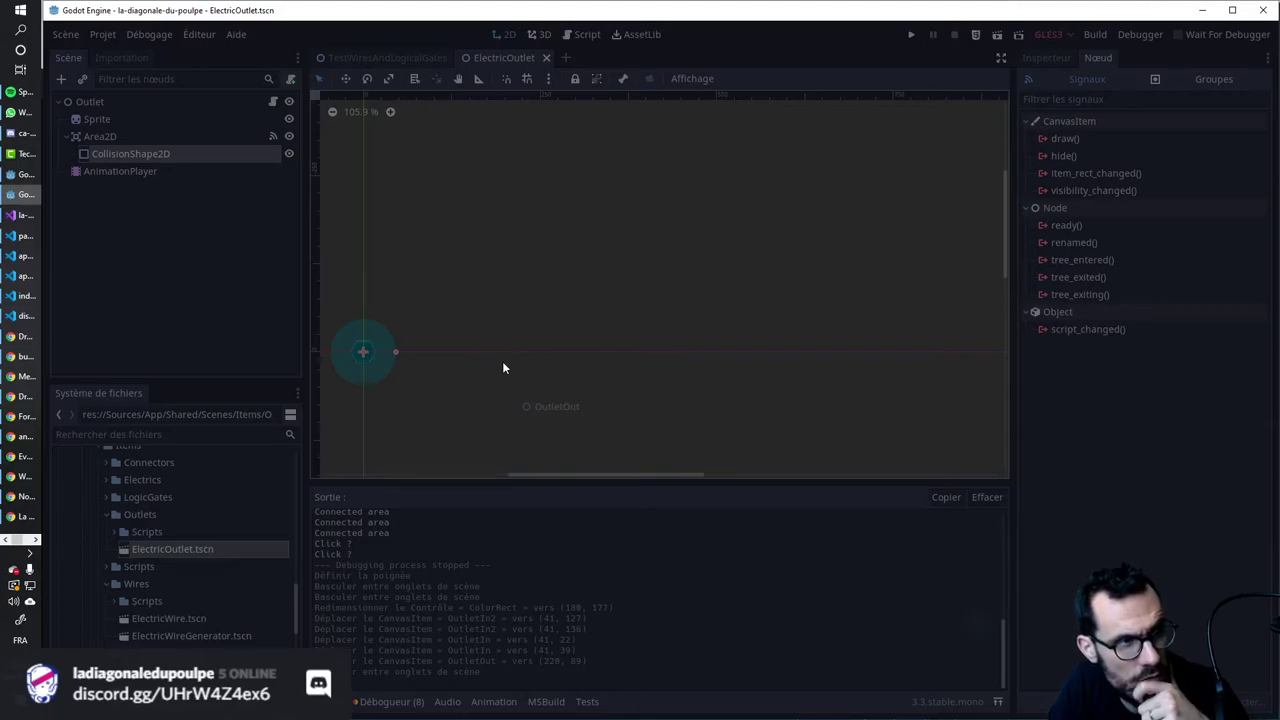
pyautogui.hotkey('alt', 'Tab')
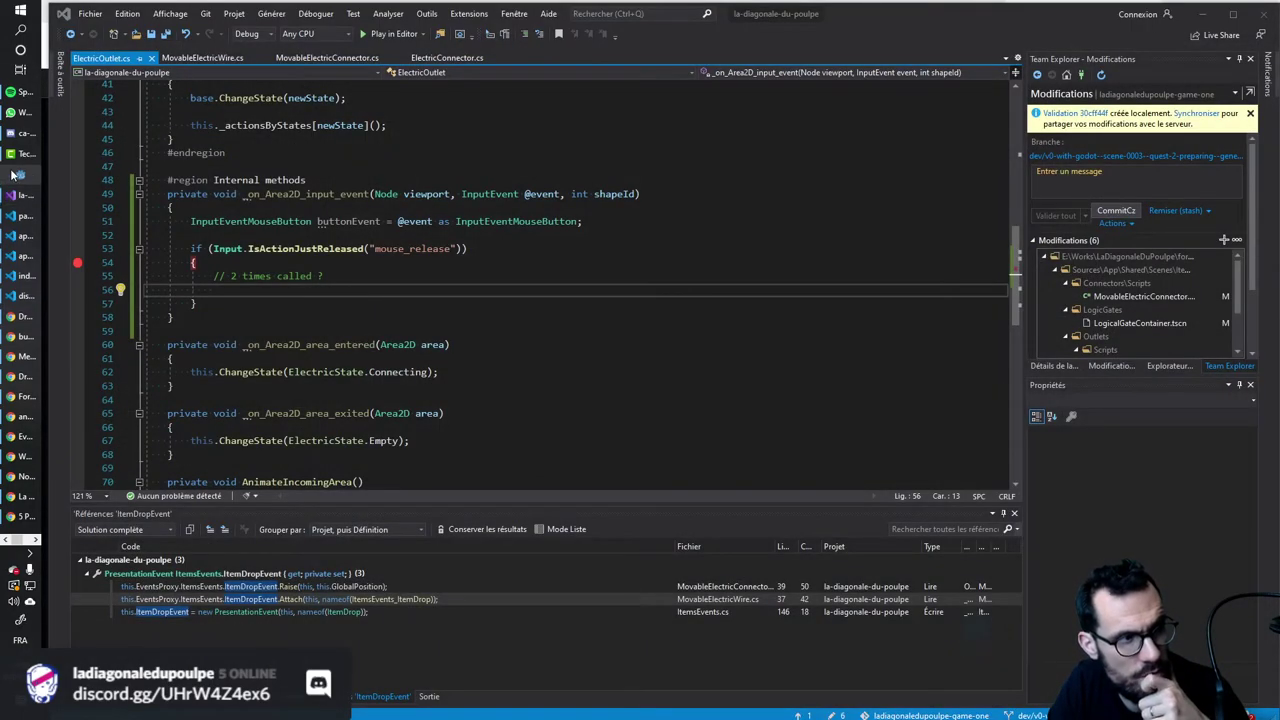
pyautogui.click(14, 174)
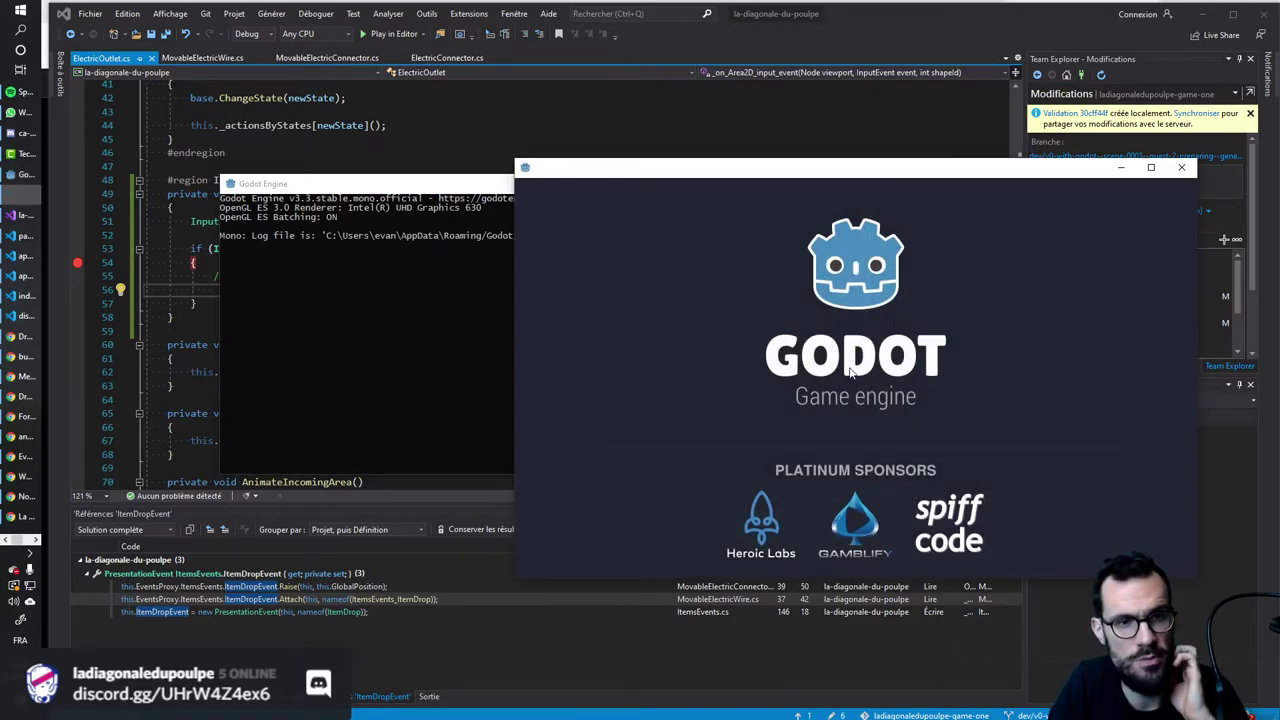
pyautogui.doubleClick(719, 250)
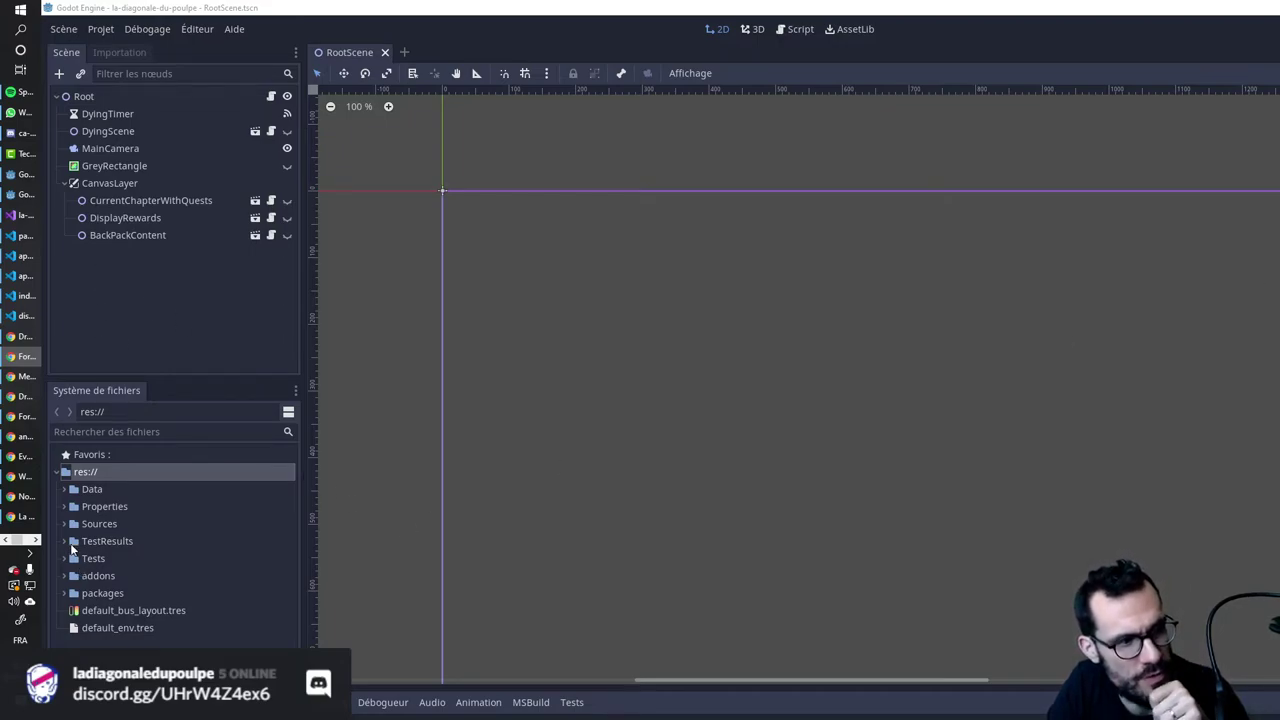
# Open the TestWiresAndLogicalGates scene from Sources/App/Game-Scenes/XXX-Test-TestingScenes in the FileSystem.
pyautogui.click(64, 523)
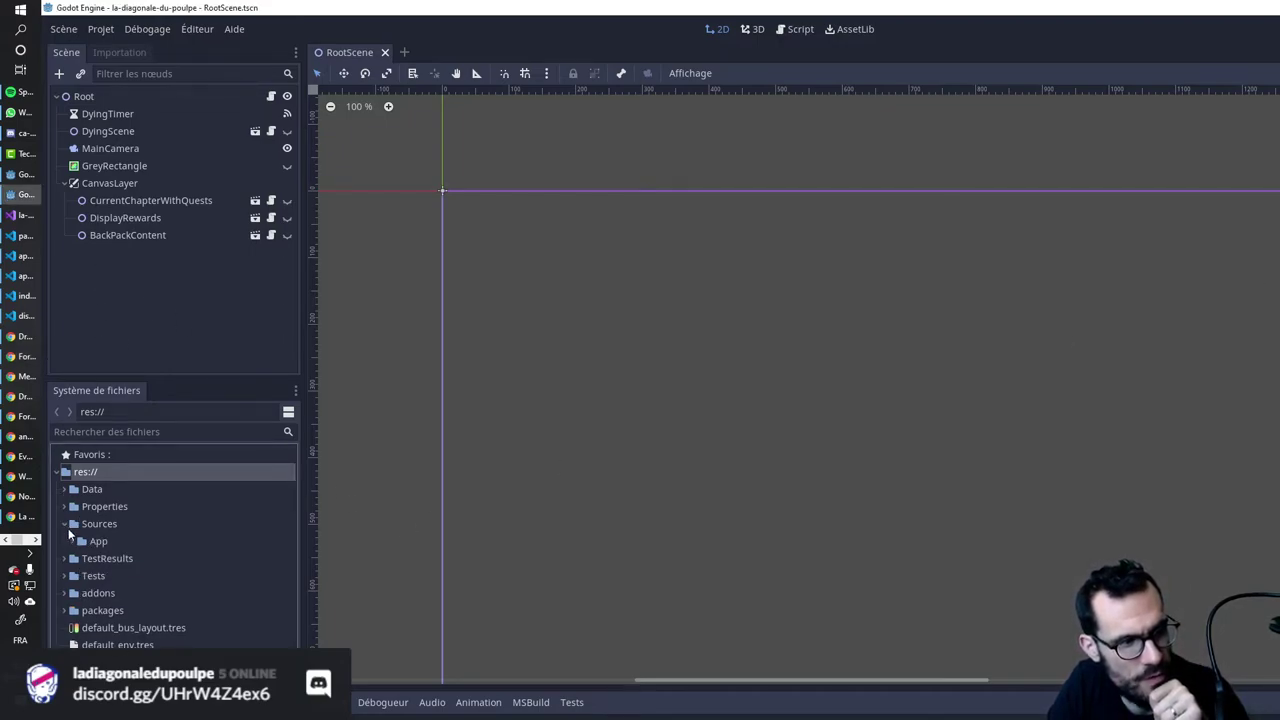
pyautogui.click(72, 540)
pyautogui.click(81, 576)
pyautogui.scroll(-2, 96, 610)
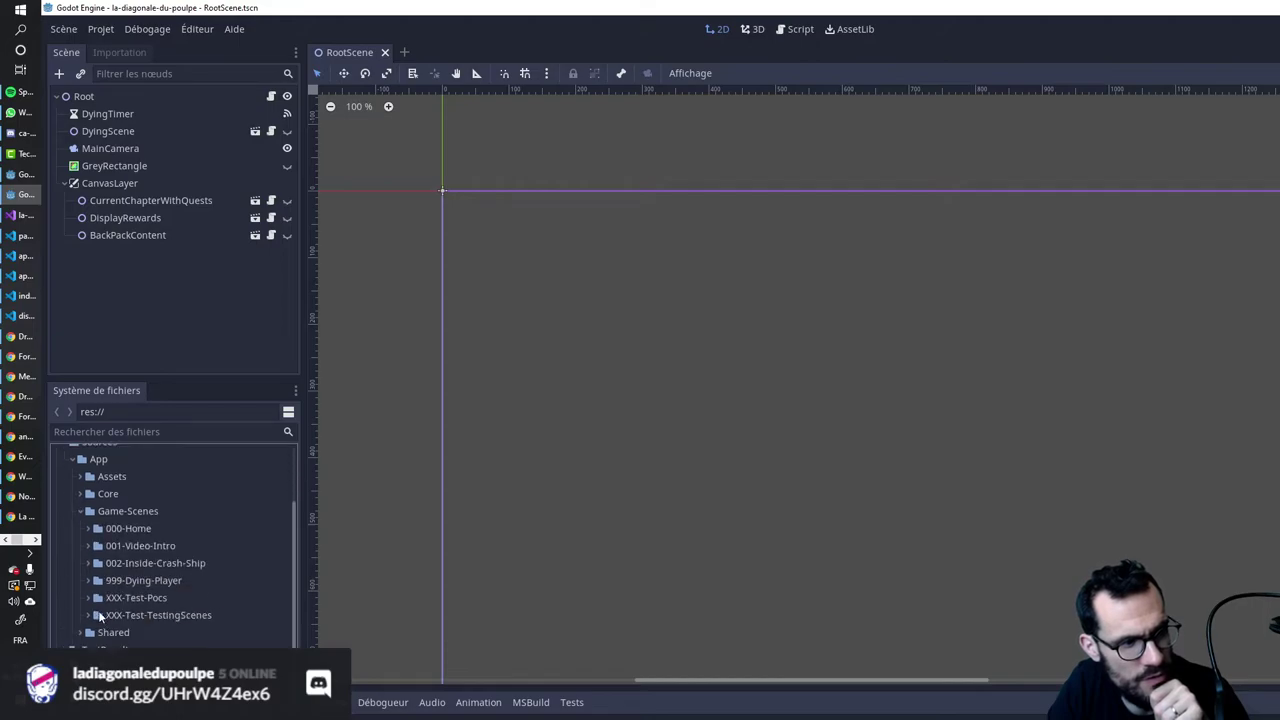
pyautogui.click(88, 615)
pyautogui.scroll(-3, 150, 580)
pyautogui.scroll(-2, 150, 580)
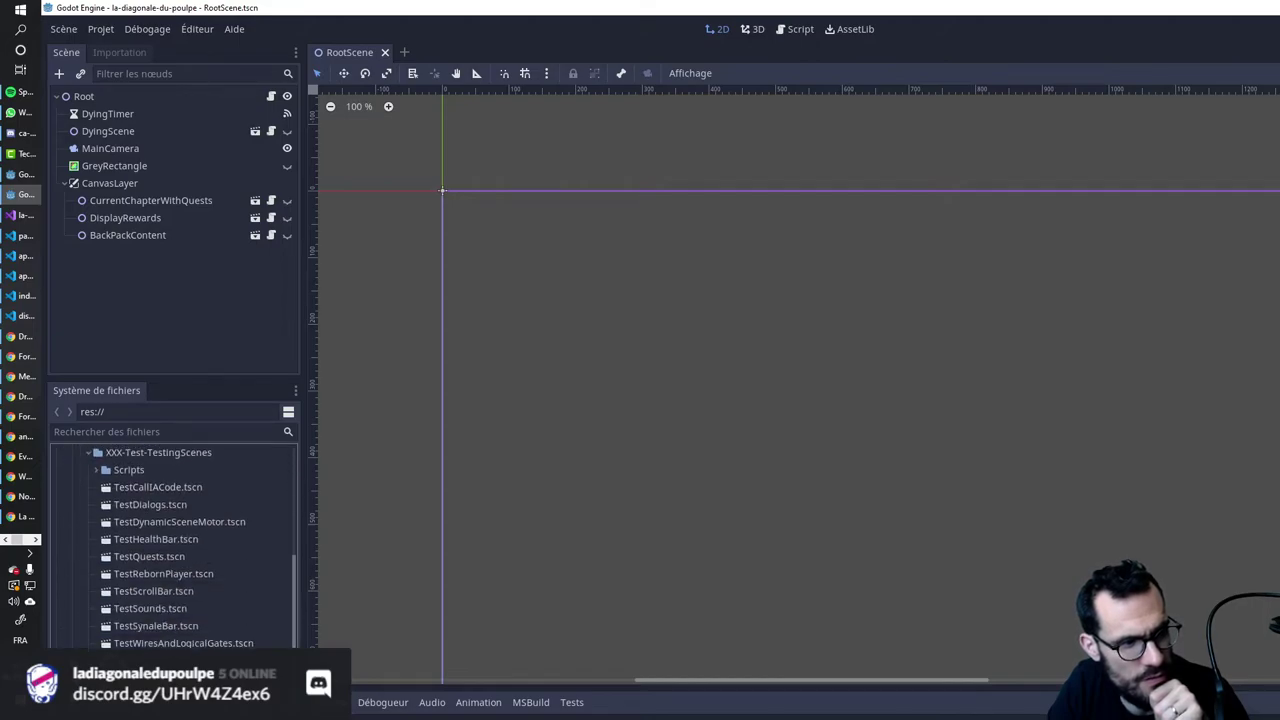
pyautogui.click(180, 643)
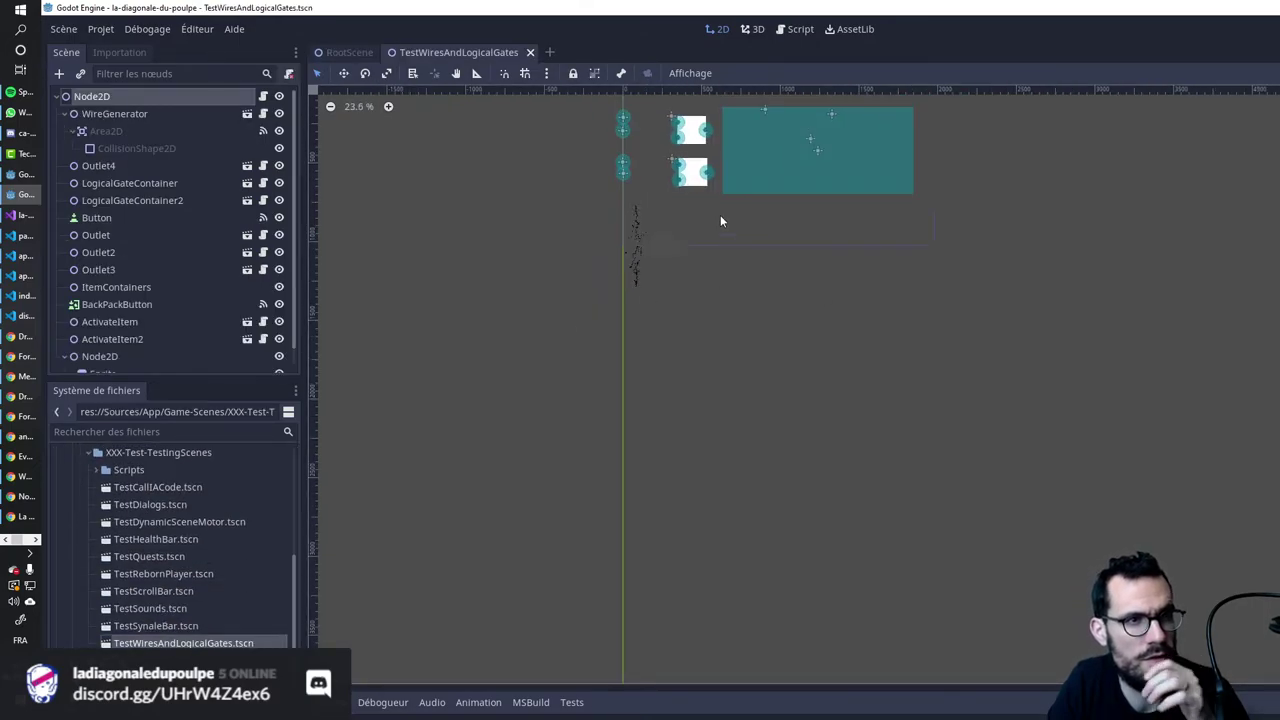
# Open LogicalGateContainer, then the outlet's ElectricOutlet scene, and select its CollisionShape2D.
pyautogui.scroll(2, 756, 220)
pyautogui.scroll(1, 752, 250)
pyautogui.scroll(1, 750, 280)
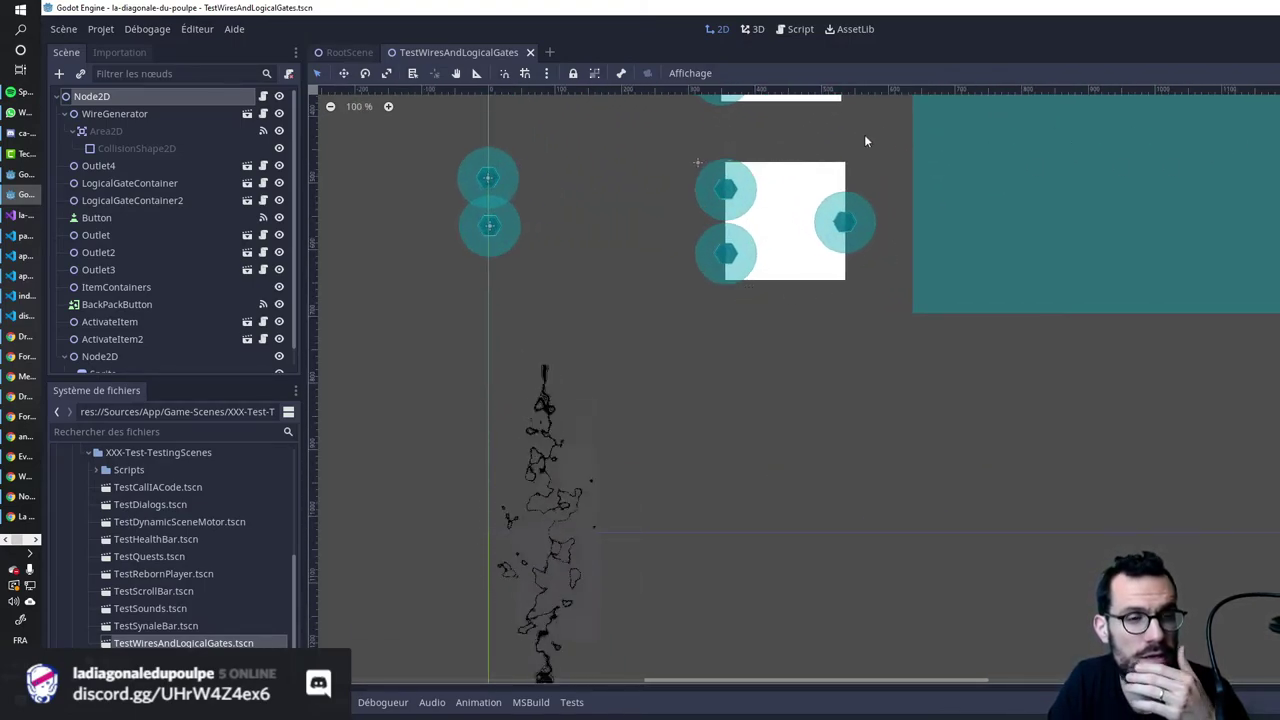
pyautogui.click(815, 255)
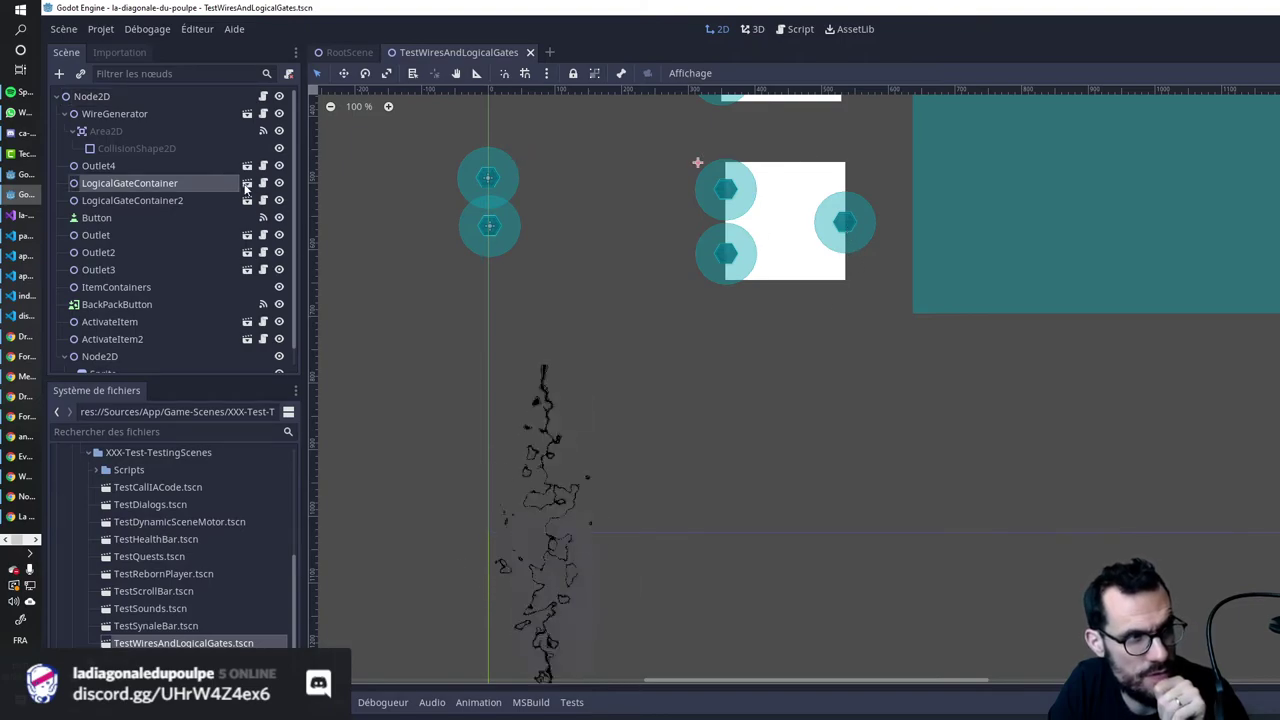
pyautogui.click(247, 183)
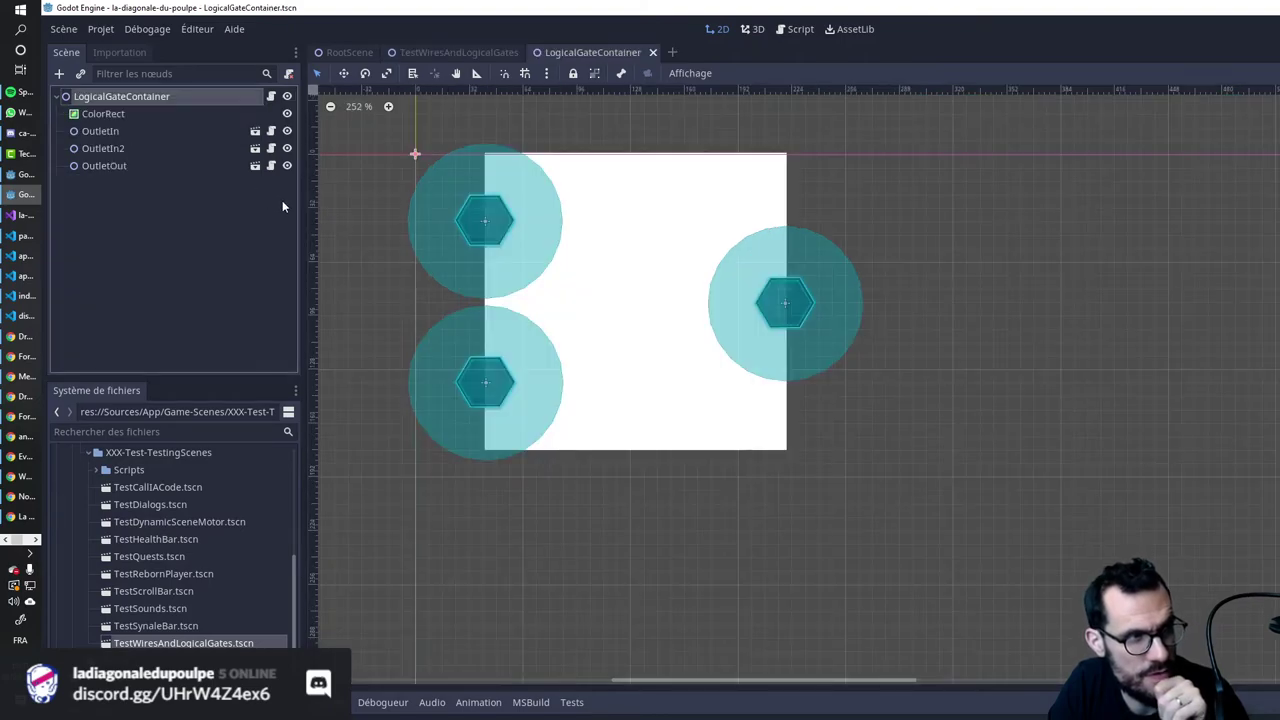
pyautogui.click(255, 131)
pyautogui.click(363, 349)
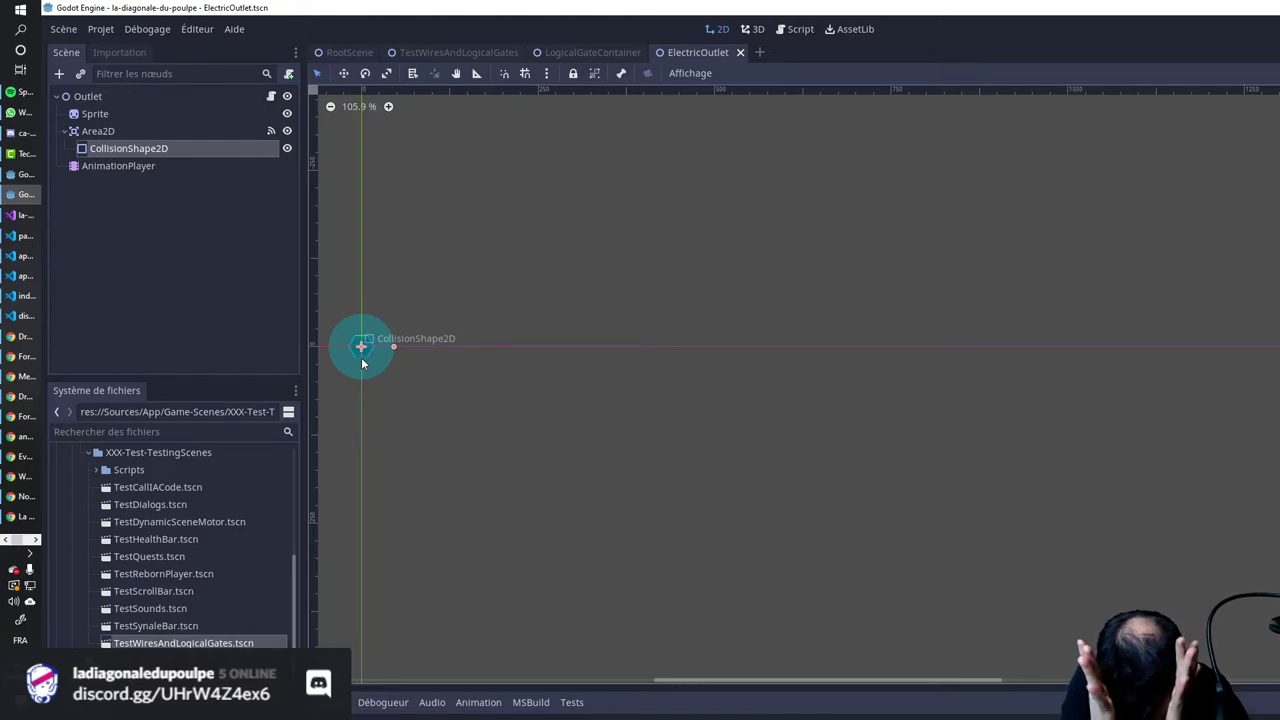
pyautogui.click(20, 215)
# Replace the empty { } initializer of _actionsByStates with a terminating semicolon.
pyautogui.click(516, 374)
pyautogui.scroll(2, 407, 281)
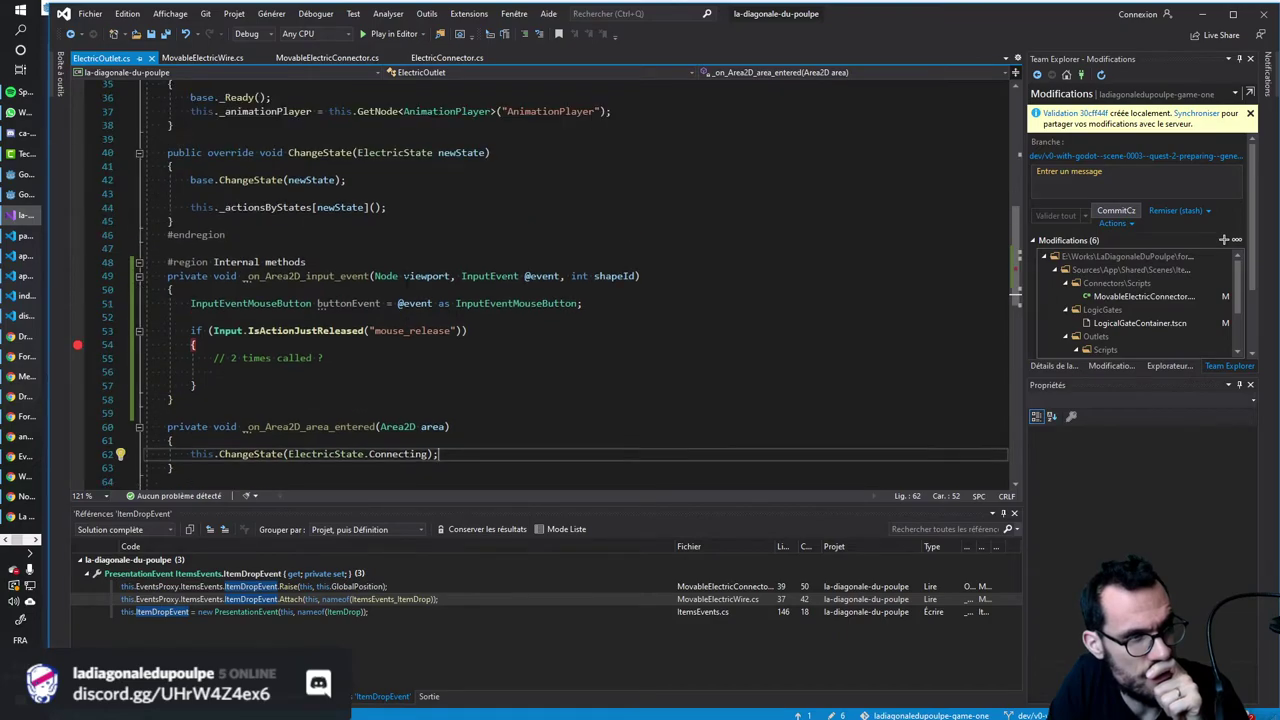
pyautogui.scroll(2, 407, 281)
pyautogui.click(418, 288)
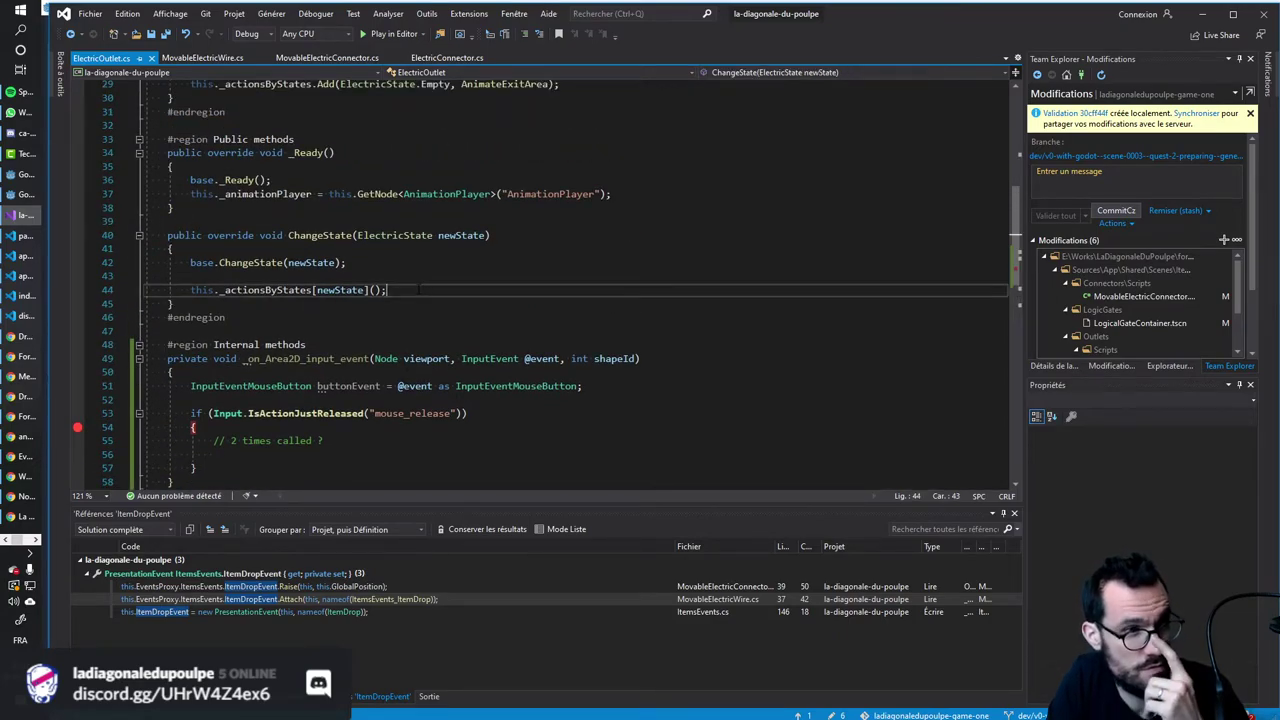
pyautogui.scroll(4, 418, 288)
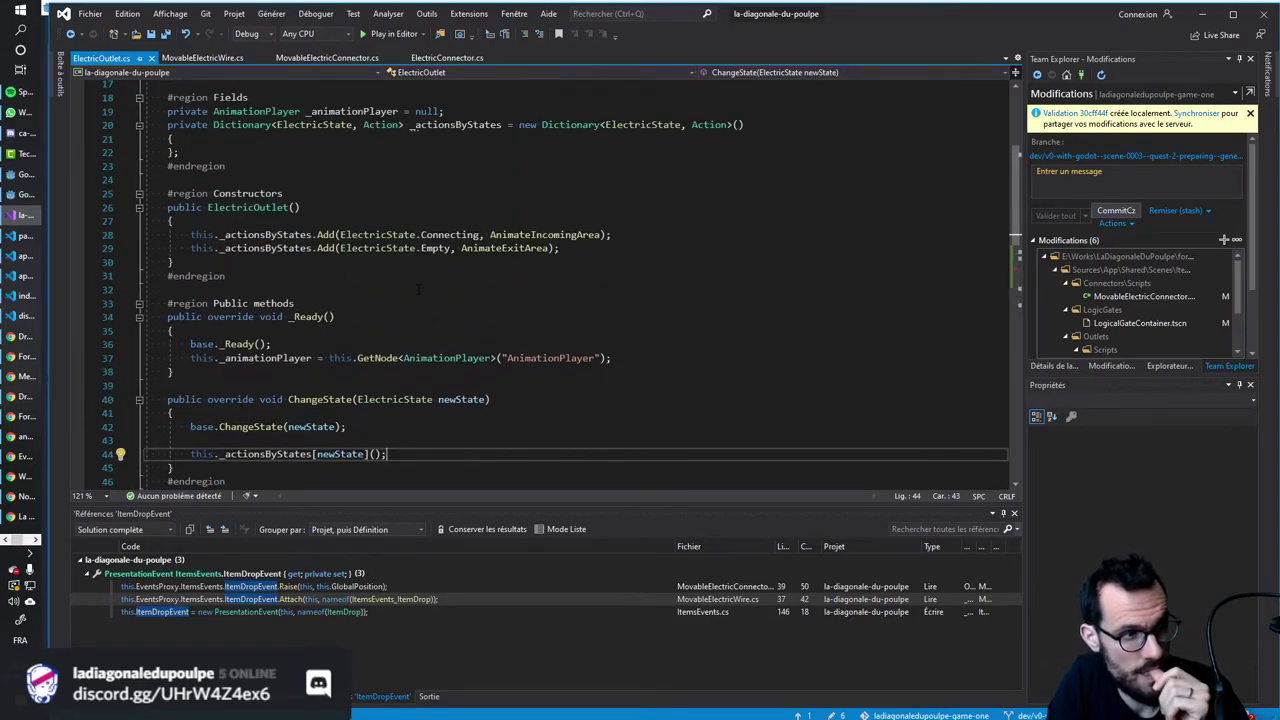
pyautogui.scroll(3, 418, 289)
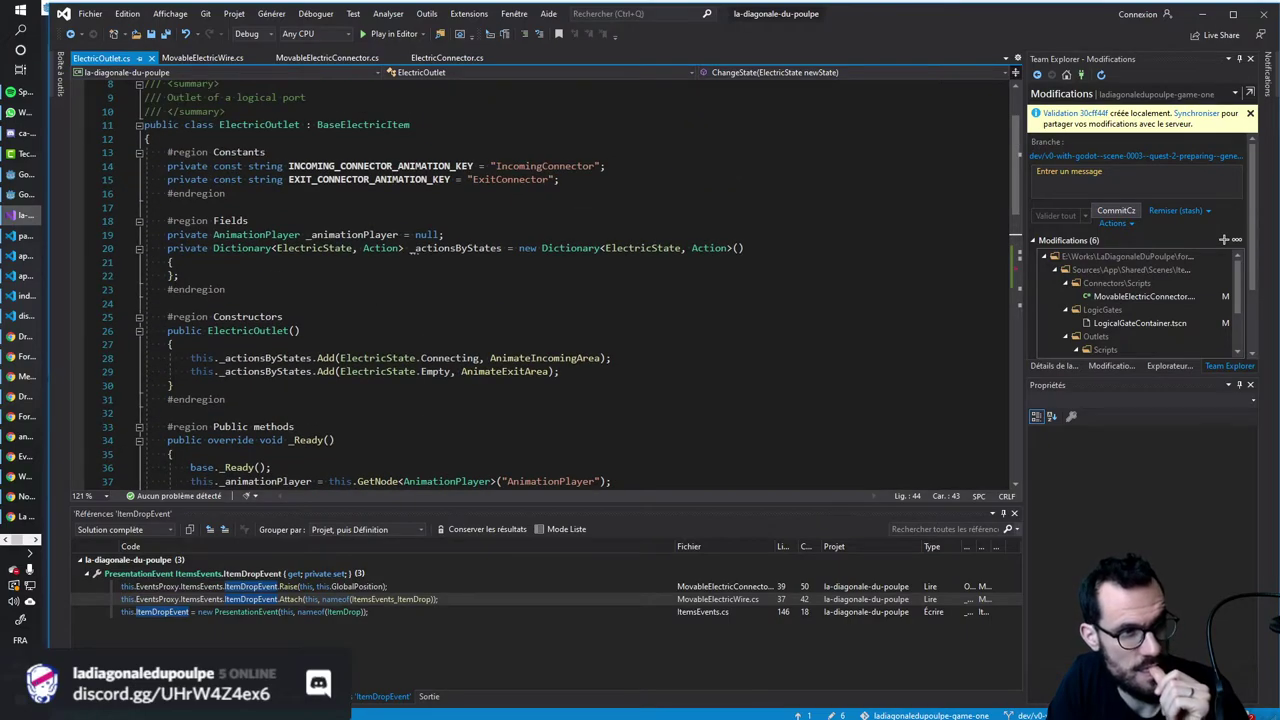
pyautogui.click(770, 249)
pyautogui.press('Delete')
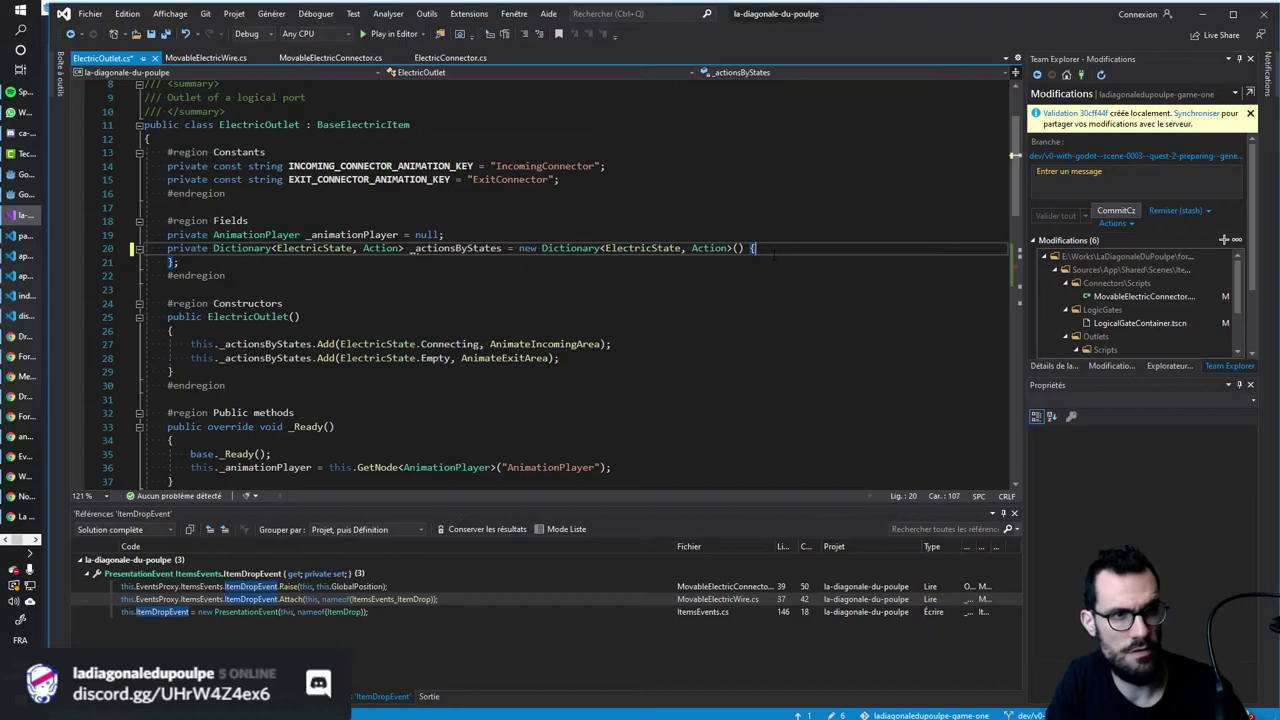
pyautogui.press('Delete')
pyautogui.hotkey('shift', 'End')
pyautogui.write(';')
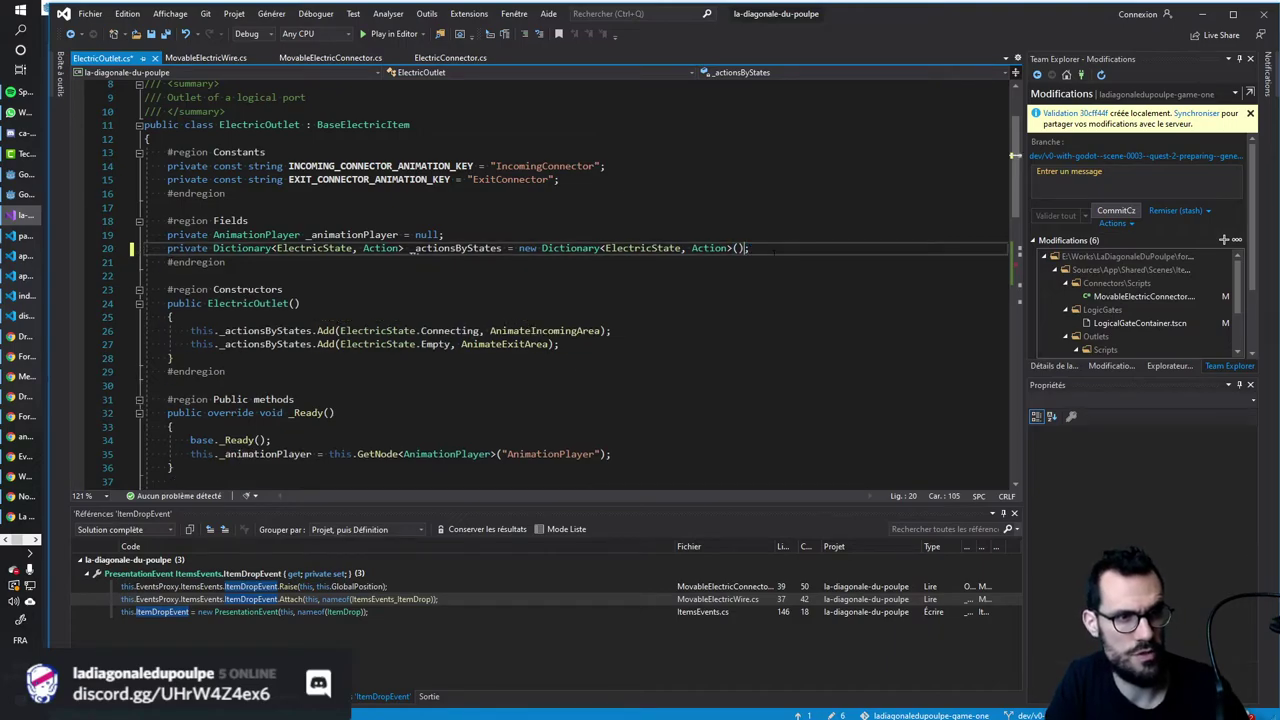
# Jump to the AnimateExitArea method definition from the Empty state registration line.
pyautogui.scroll(-3, 772, 254)
pyautogui.click(562, 220)
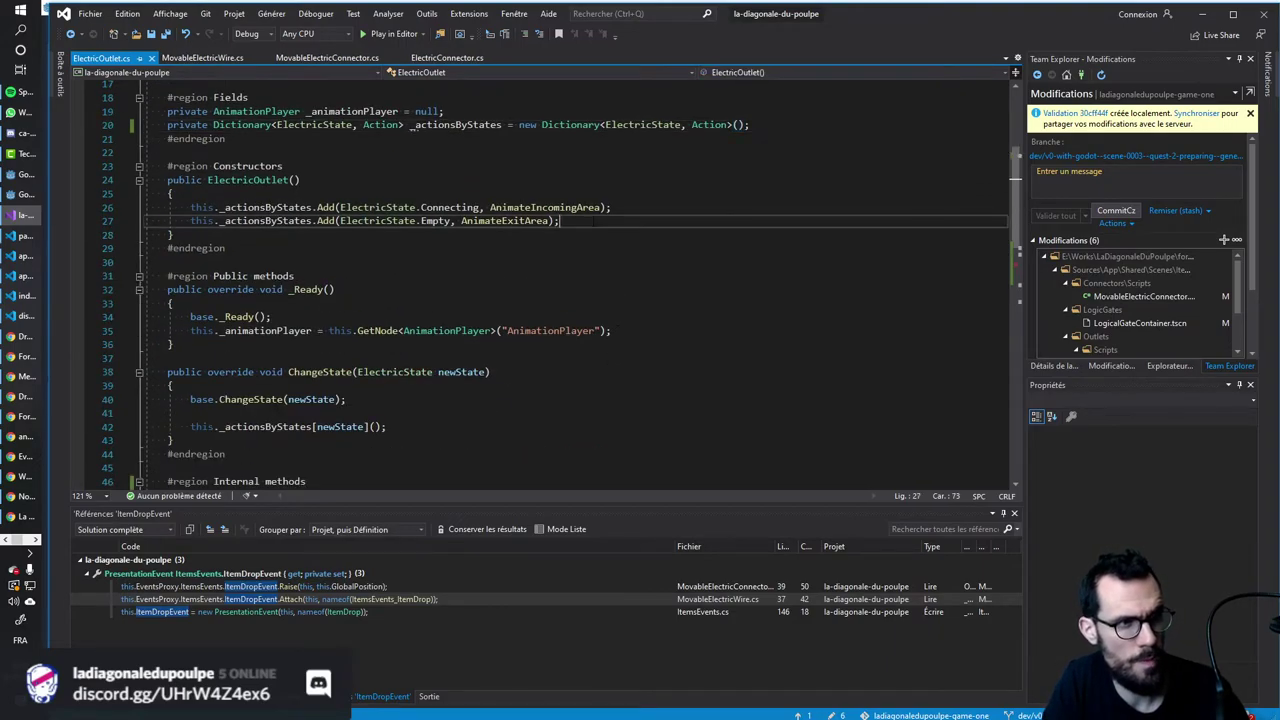
pyautogui.doubleClick(521, 220)
pyautogui.press('F12')
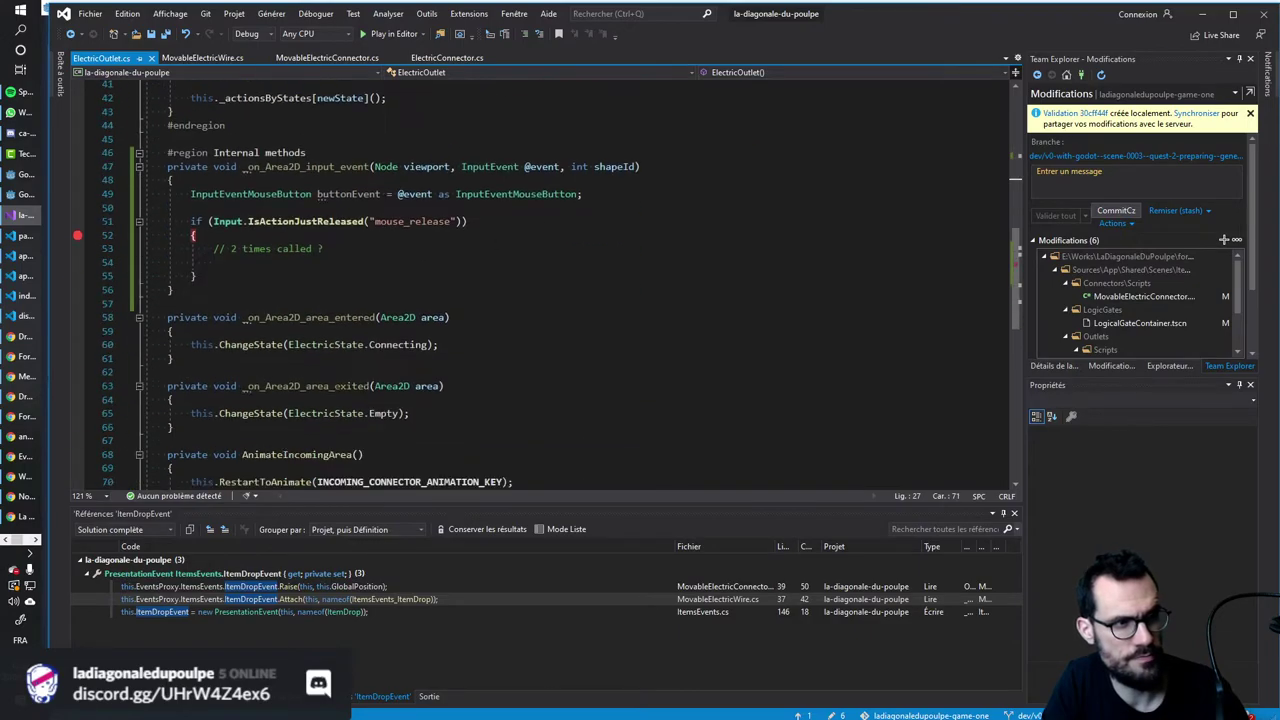
pyautogui.click(237, 360)
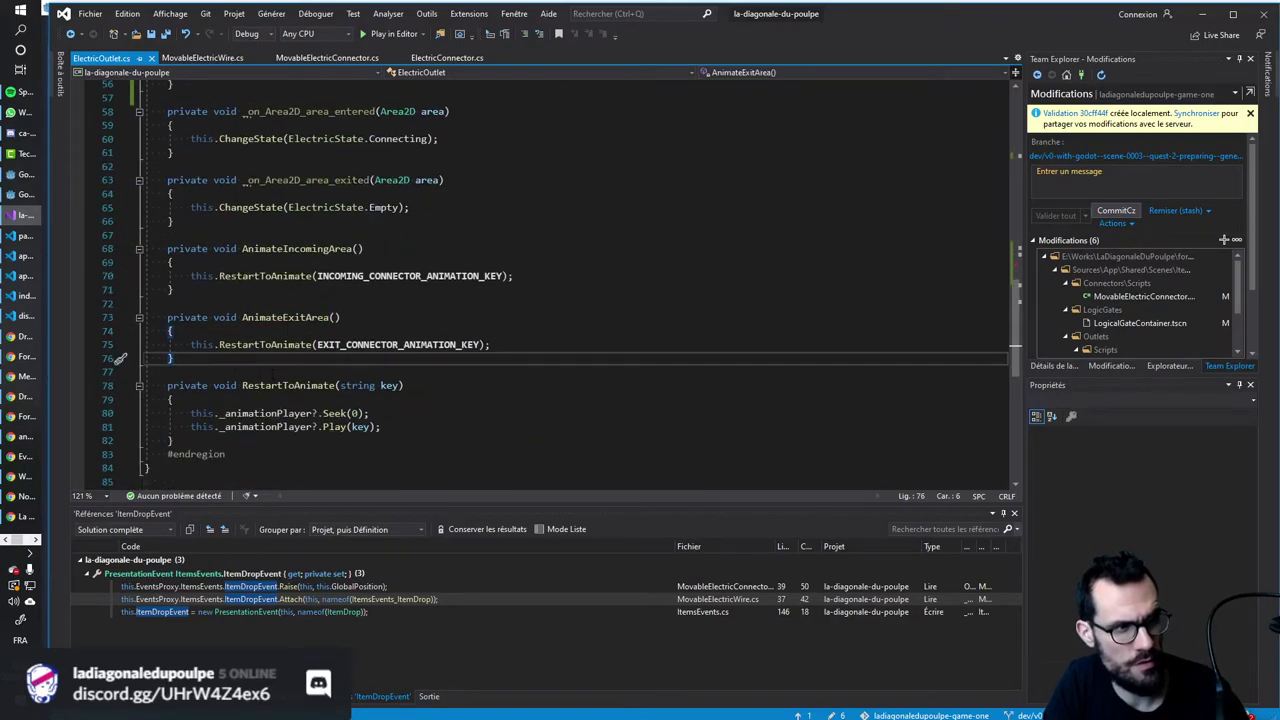
# Write a new empty private void AnimatedConnectedArea() method directly below AnimateExitArea.
pyautogui.press('Return')
pyautogui.press('Return')
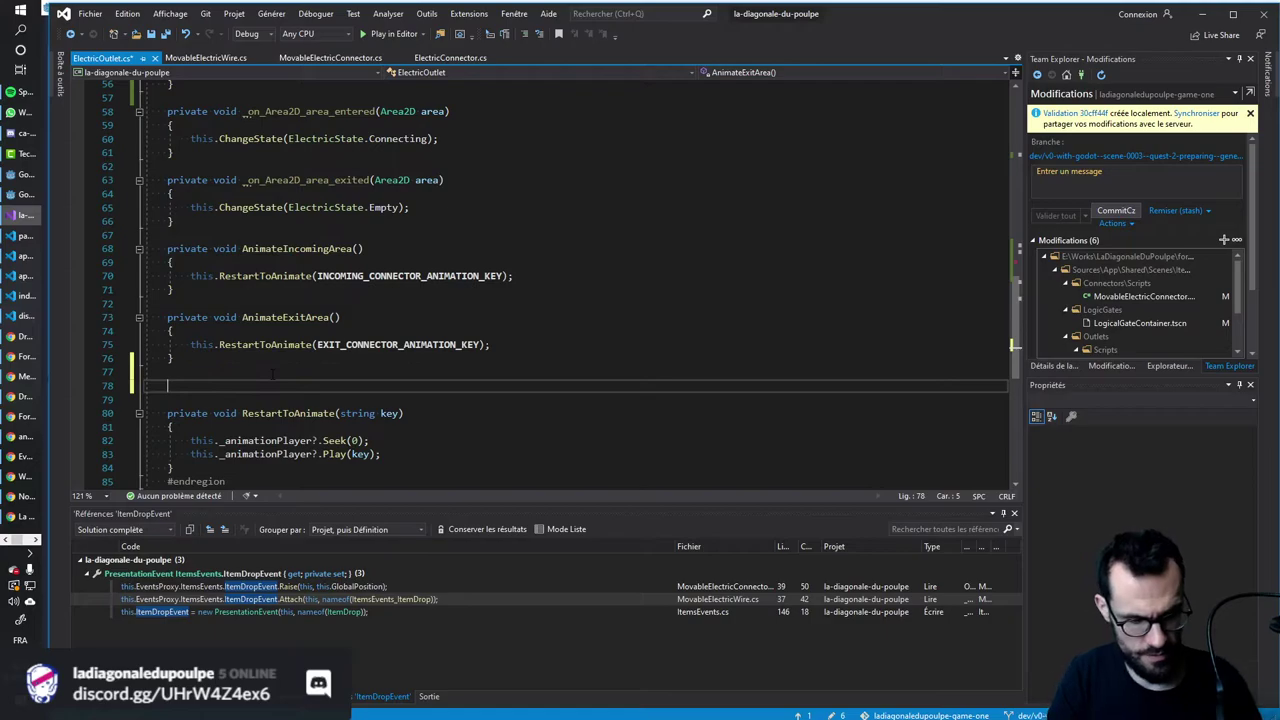
pyautogui.write('private v')
pyautogui.press('Tab')
pyautogui.write('void ')
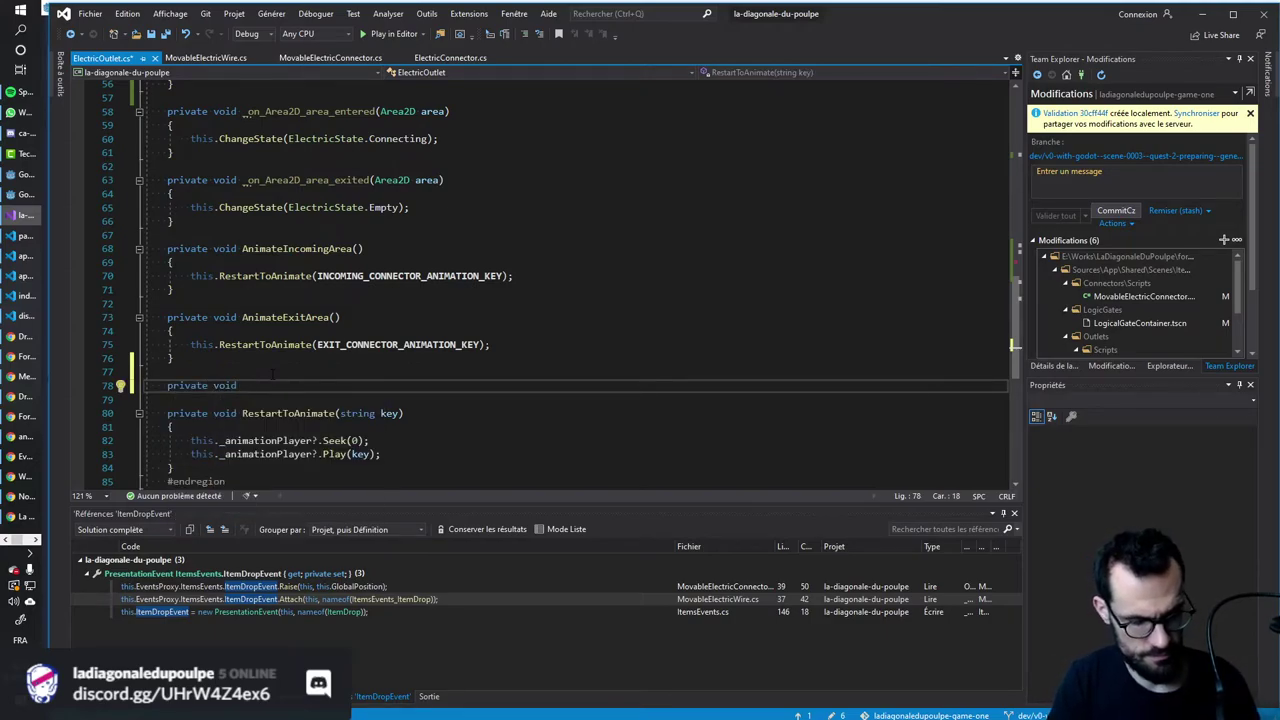
pyautogui.write('AnimatedConnectedArea(')
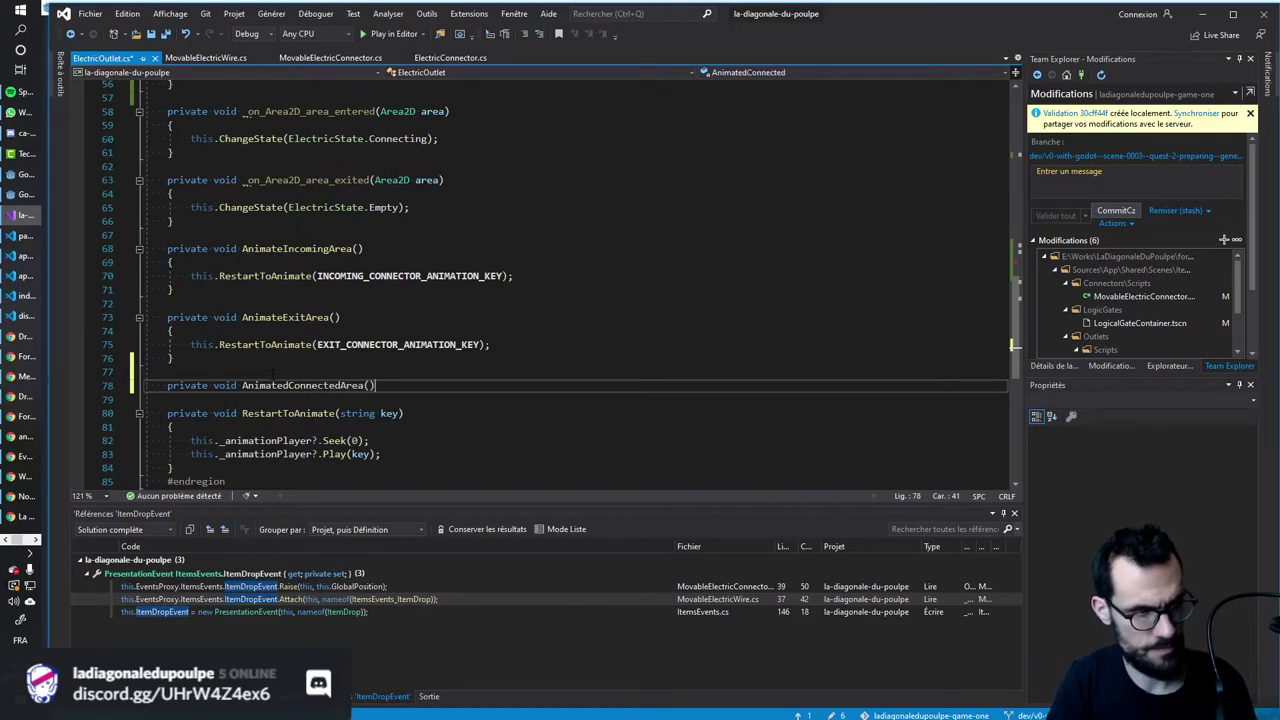
pyautogui.press('Return')
pyautogui.write('{')
pyautogui.press('Return')
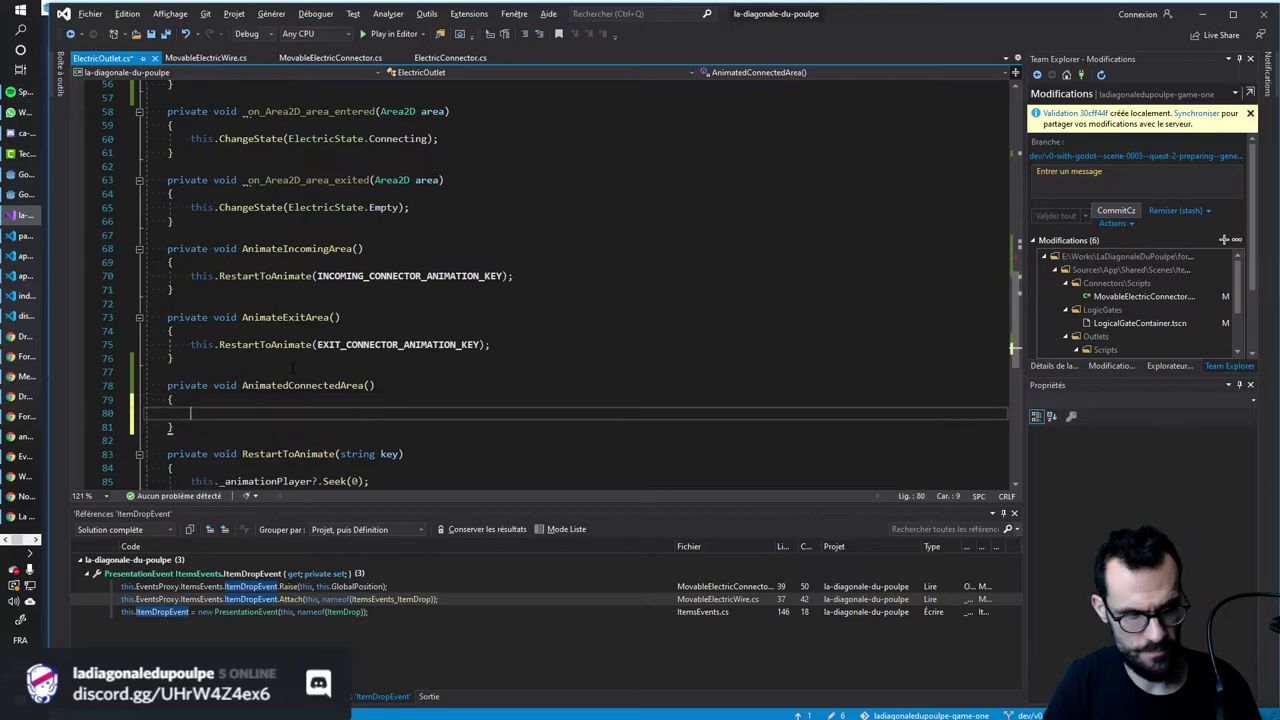
pyautogui.click(341, 385)
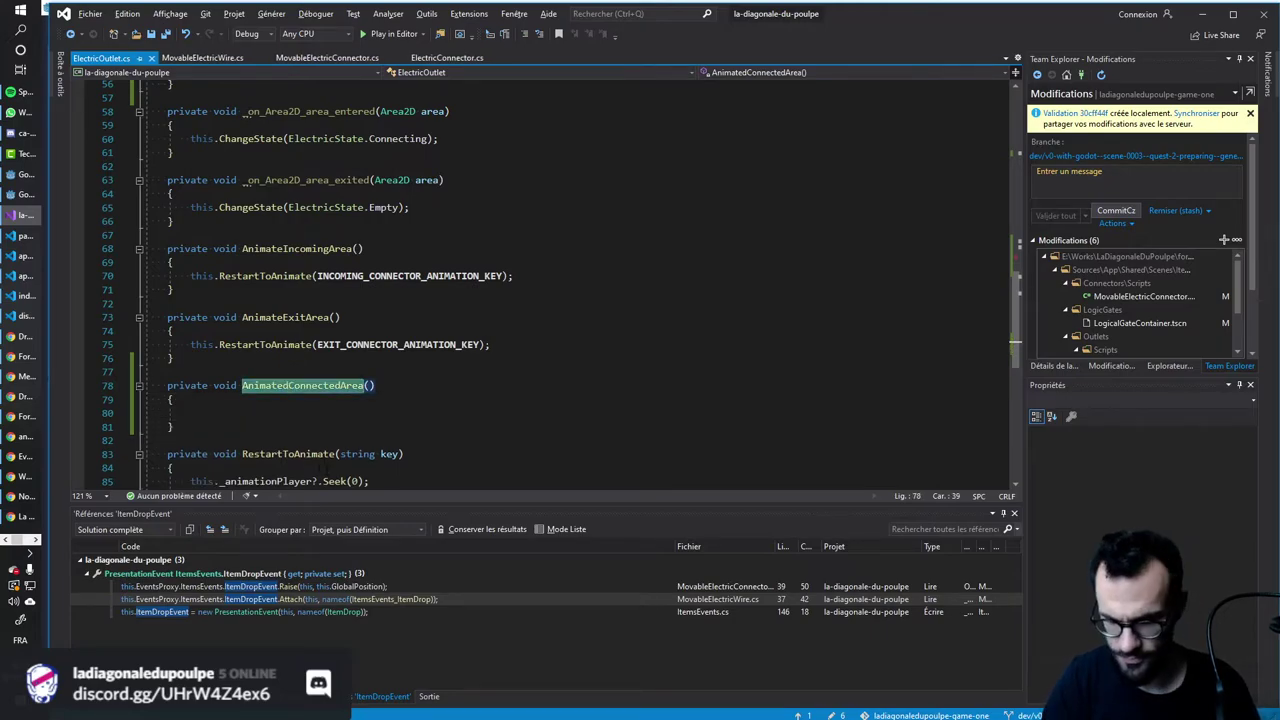
pyautogui.scroll(4, 546, 285)
pyautogui.scroll(4, 546, 285)
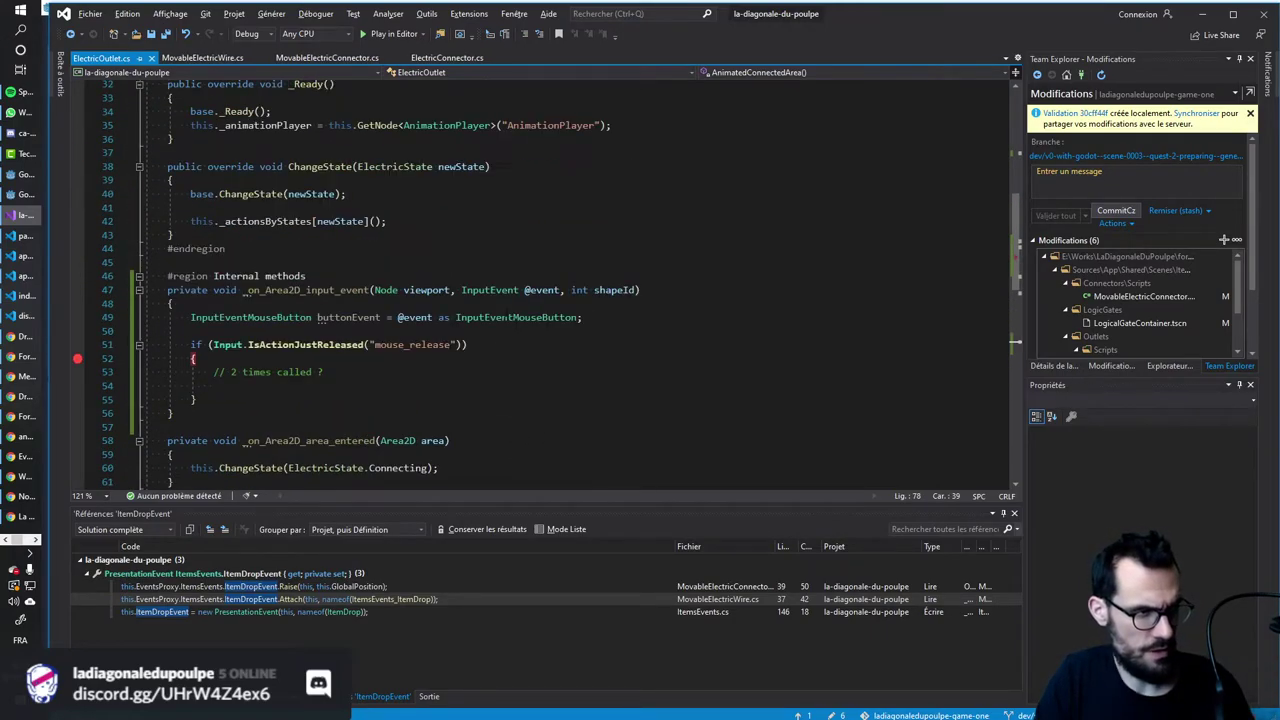
pyautogui.scroll(5, 540, 280)
pyautogui.scroll(2, 540, 280)
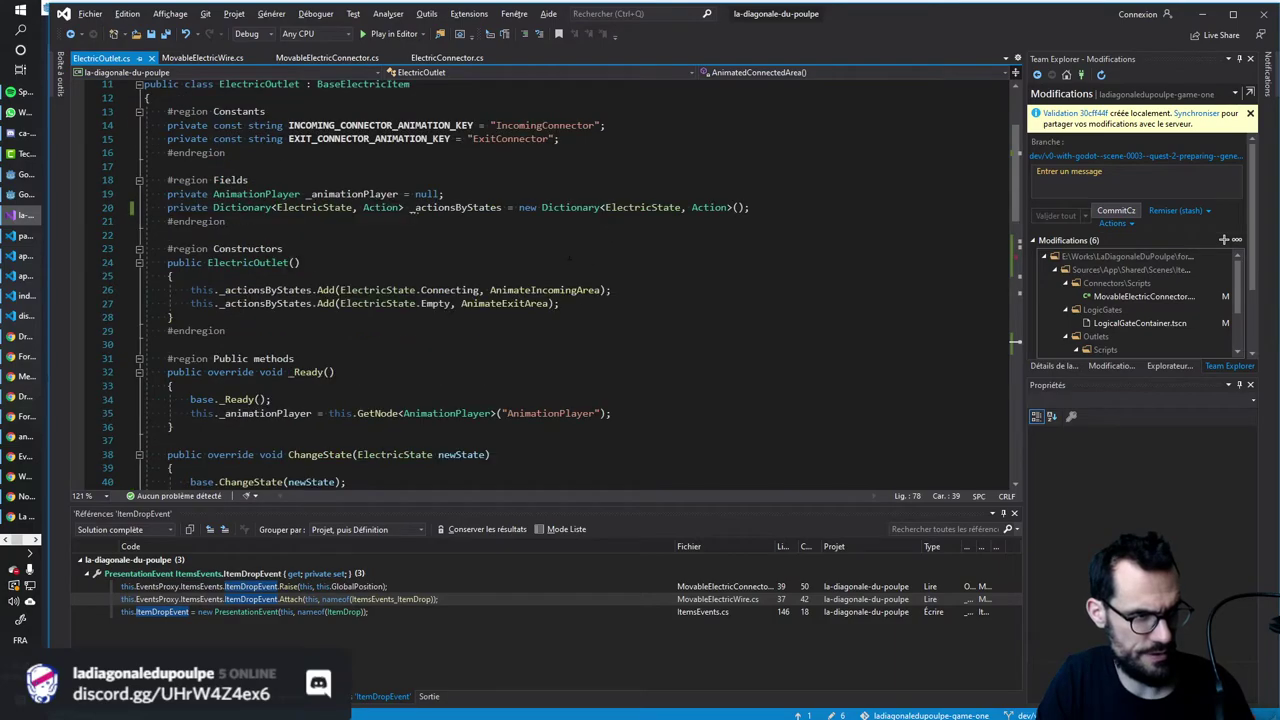
# Map ElectricState.Connected to the AnimatedConnectedArea handler in the constructor.
pyautogui.click(565, 303)
pyautogui.hotkey('ctrl', 'd')
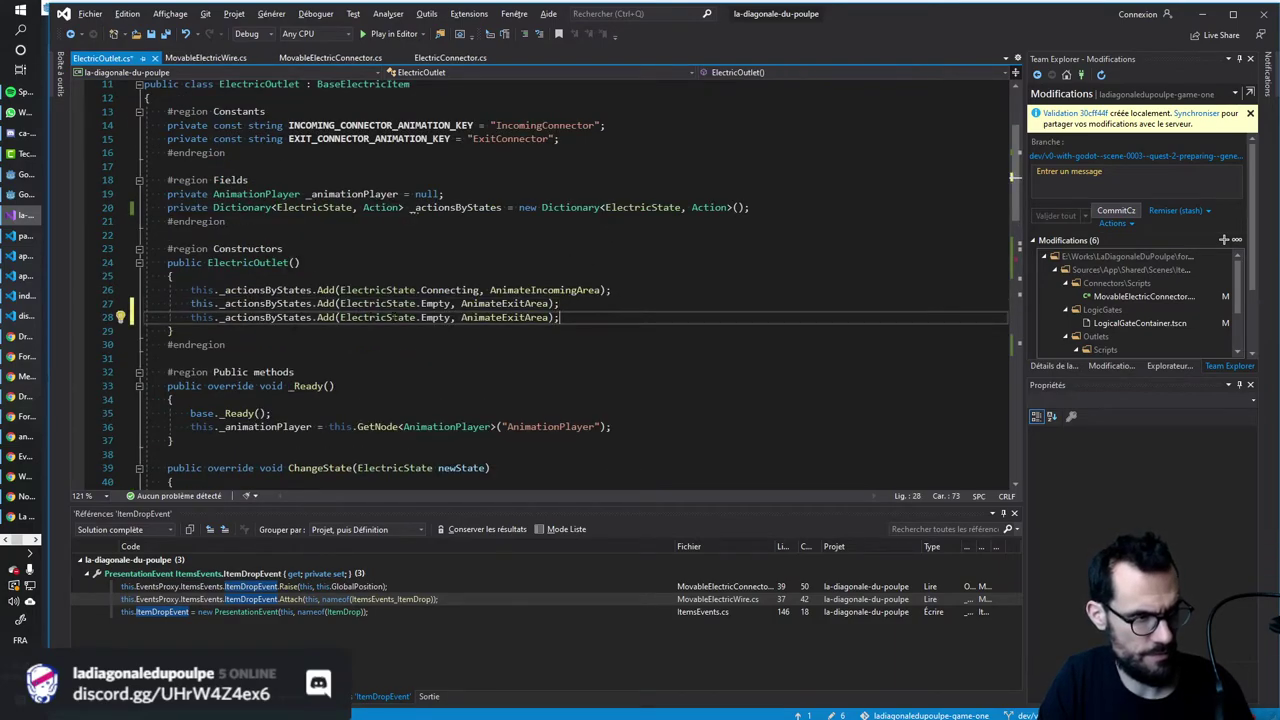
pyautogui.click(455, 317)
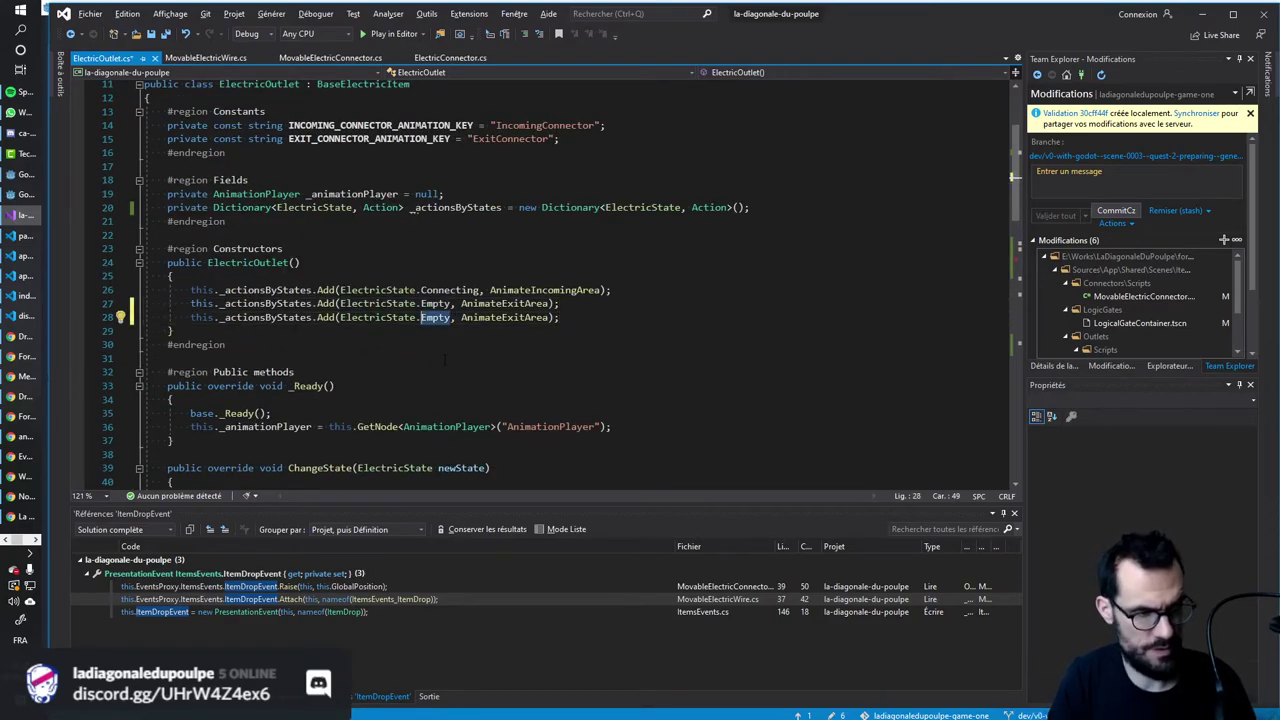
pyautogui.press('BackSpace')
pyautogui.press('BackSpace')
pyautogui.press('BackSpace')
pyautogui.press('Down')
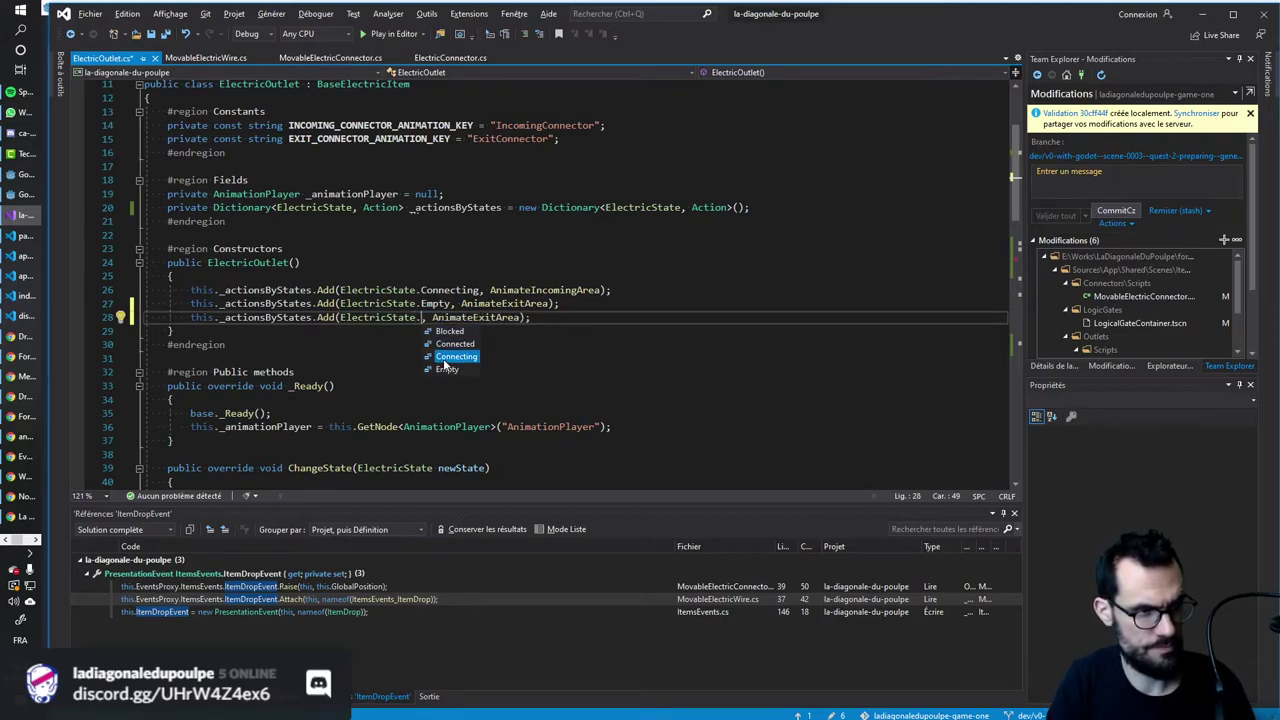
pyautogui.press('Down')
pyautogui.press('Up')
pyautogui.press('Tab')
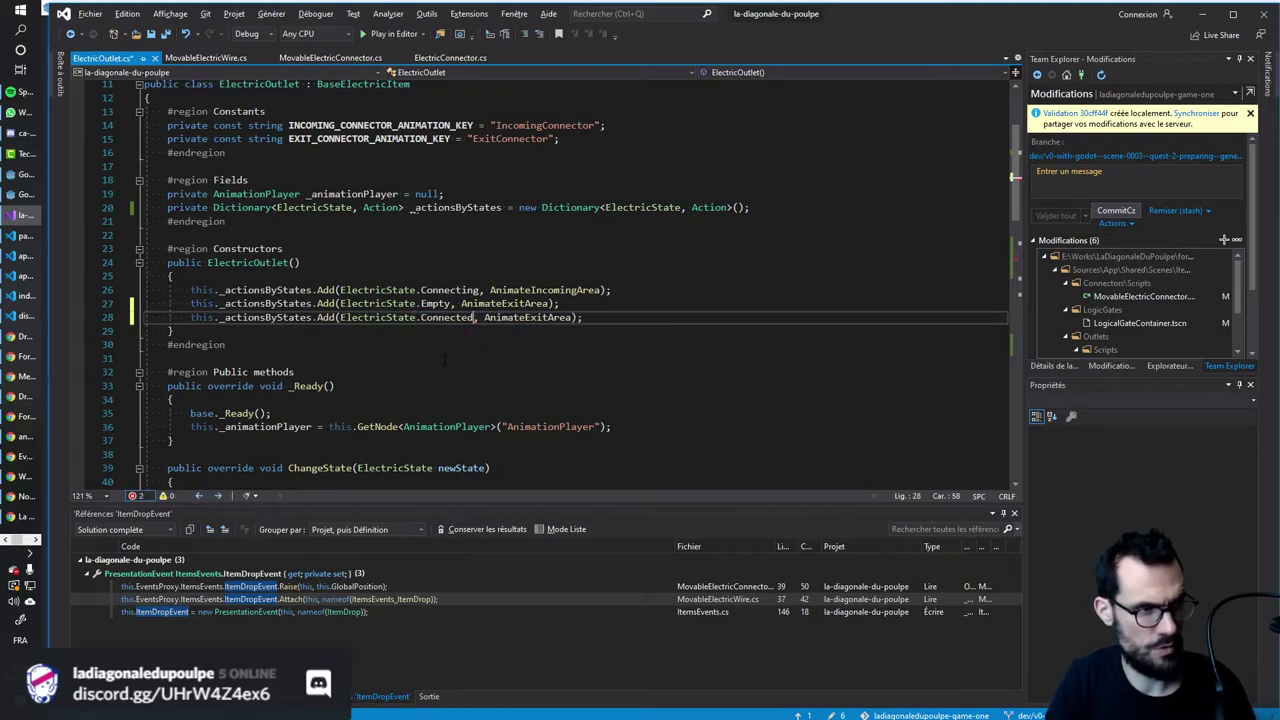
pyautogui.hotkey('ctrl', 'shift', 'Right')
pyautogui.write('AnimatedConnectedArea')
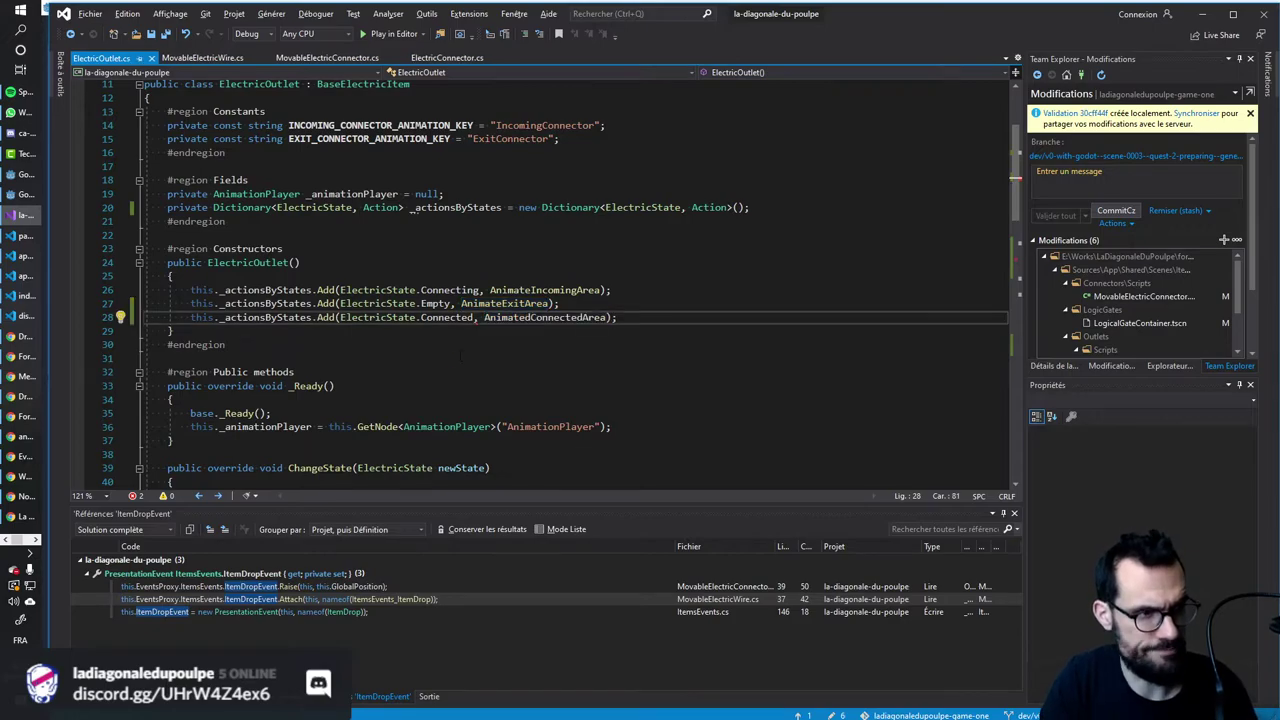
# Add the constant CONNECTED_CONNECTOR_ANIMATION_KEY = "ConnectedConnector" beside the EXIT constant.
pyautogui.click(299, 262)
pyautogui.click(560, 138)
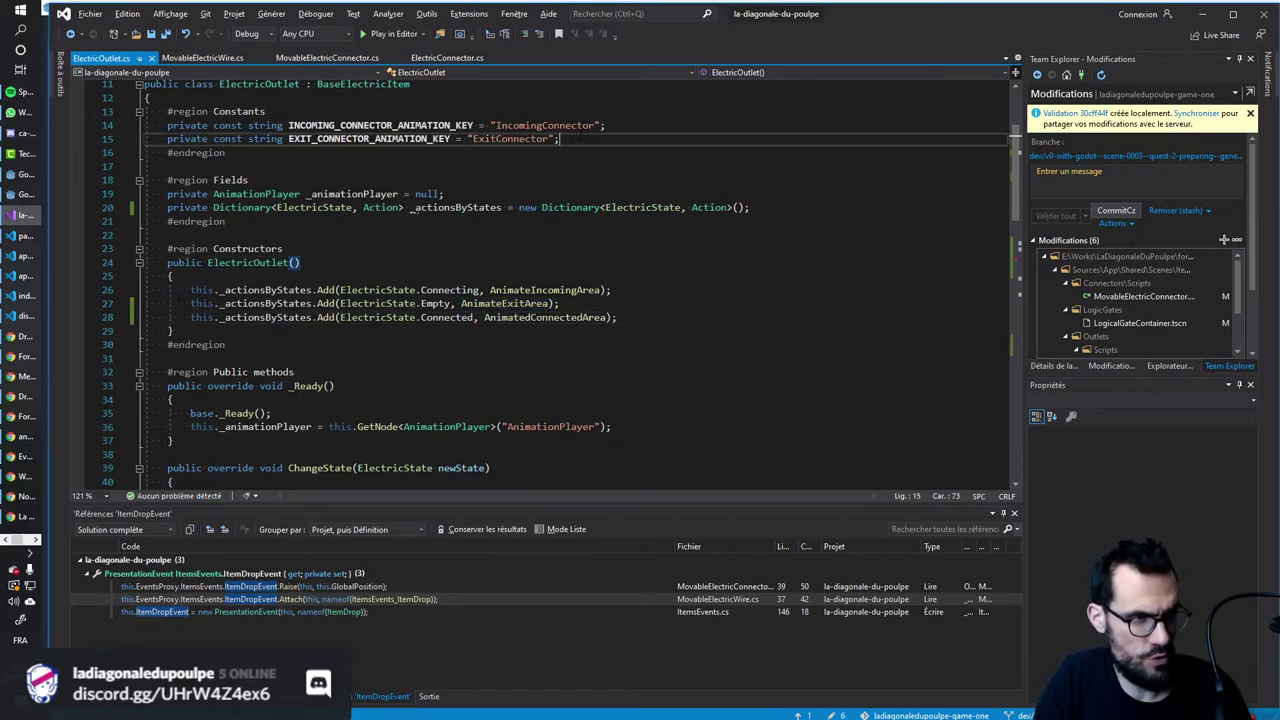
pyautogui.hotkey('ctrl', 'd')
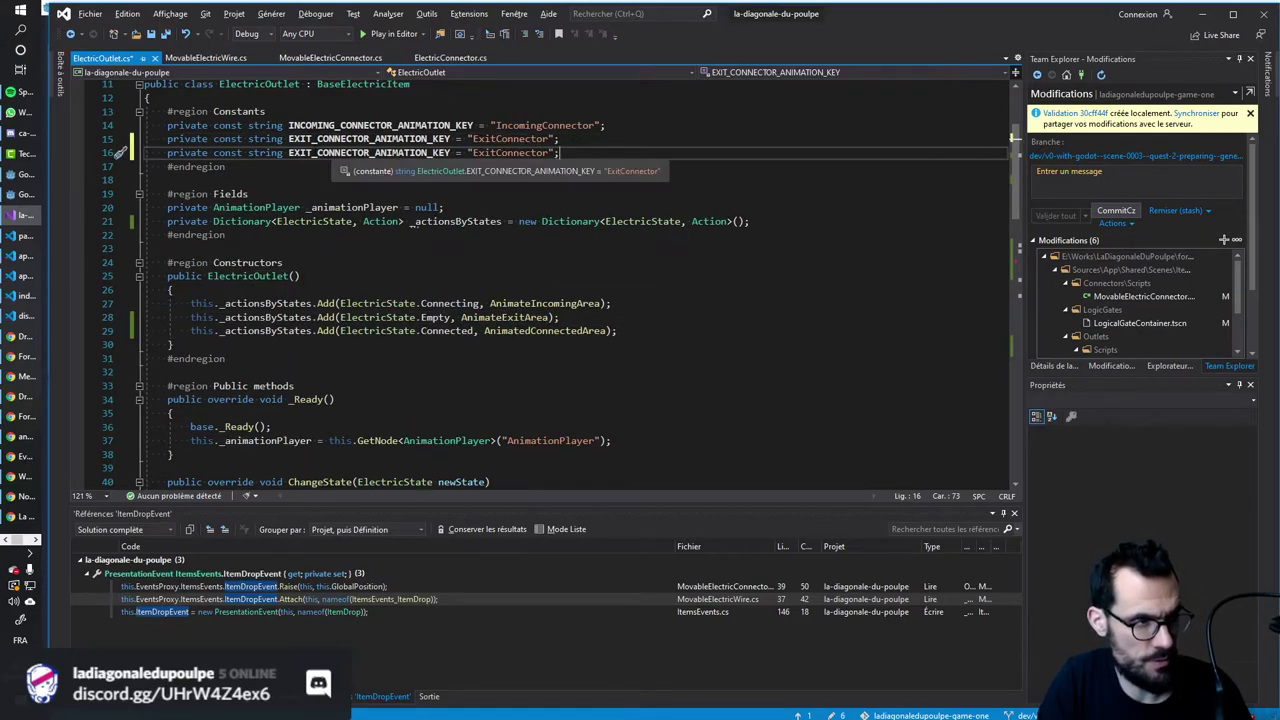
pyautogui.doubleClick(378, 152)
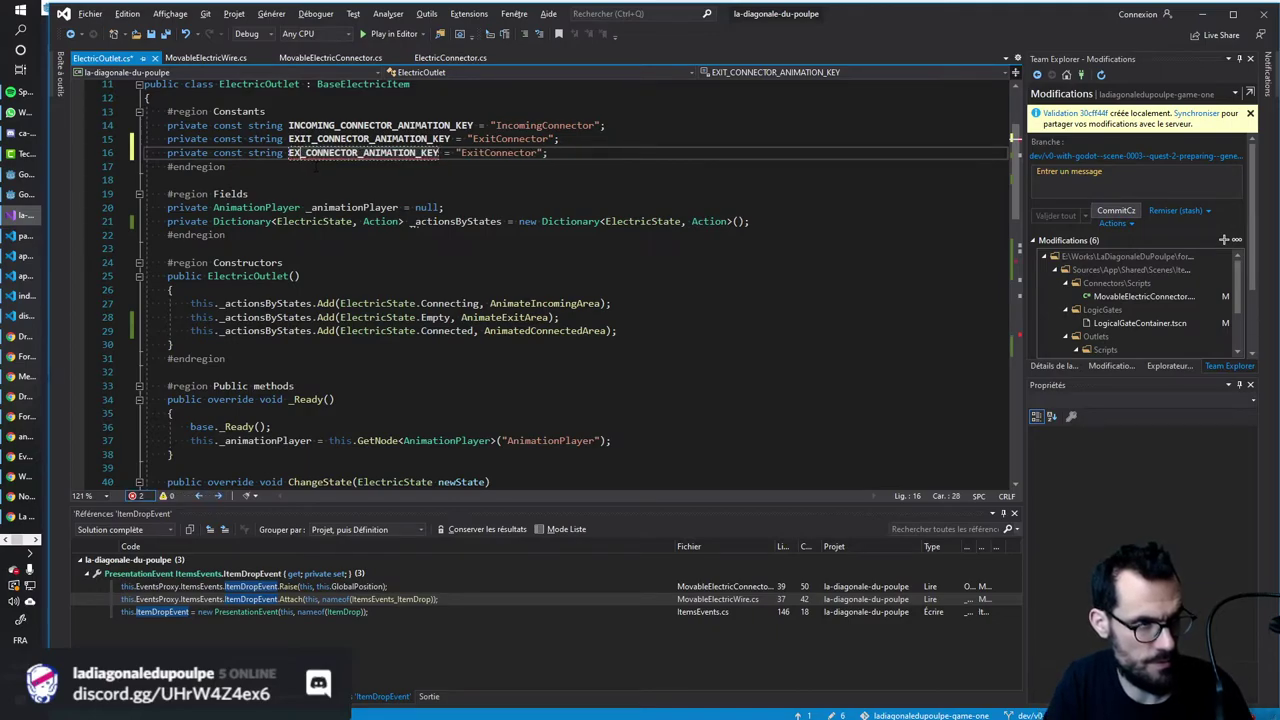
pyautogui.press('Delete')
pyautogui.press('Delete')
pyautogui.press('Delete')
pyautogui.write('CONNECTED')
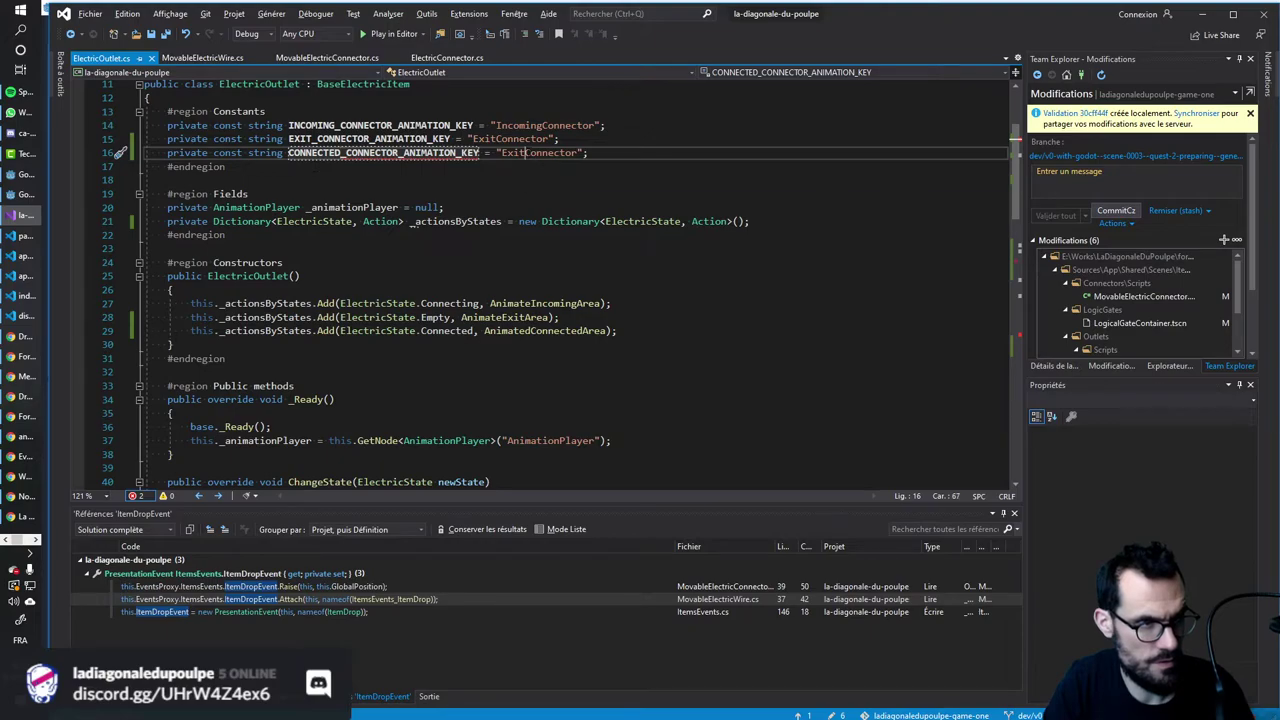
pyautogui.hotkey('ctrl', 'shift', 'Left')
pyautogui.write('Connected')
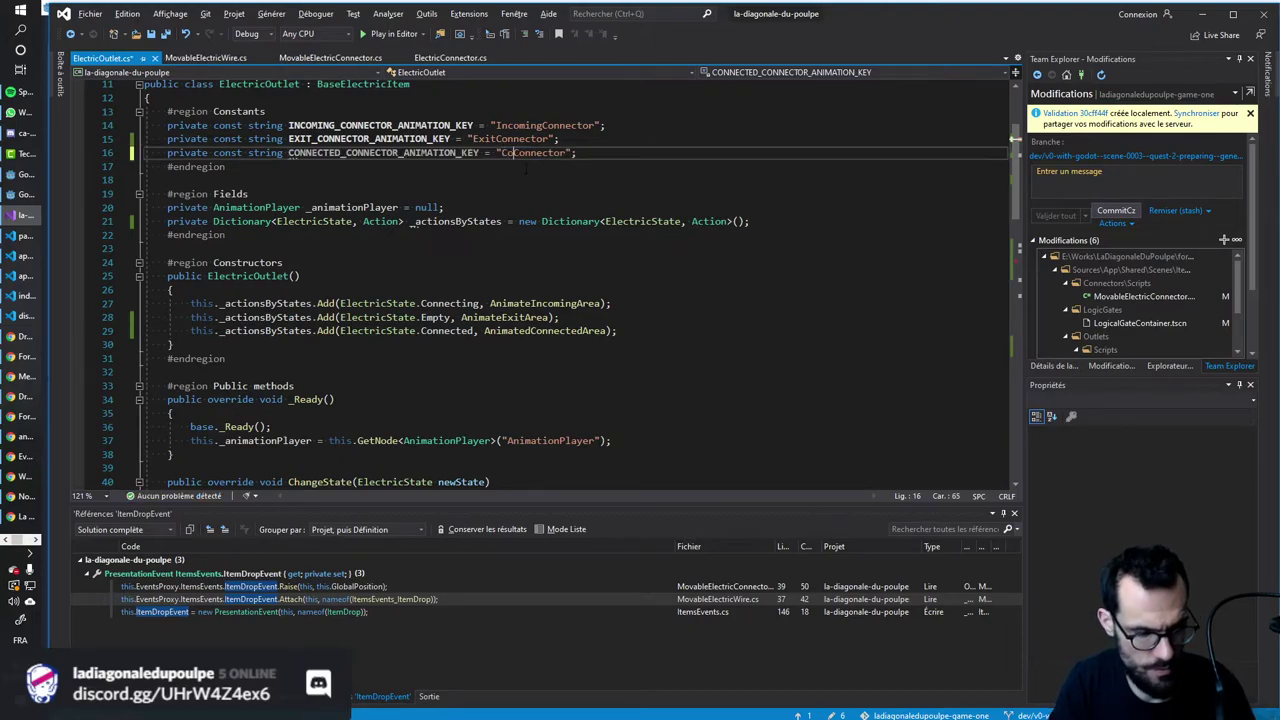
pyautogui.click(200, 344)
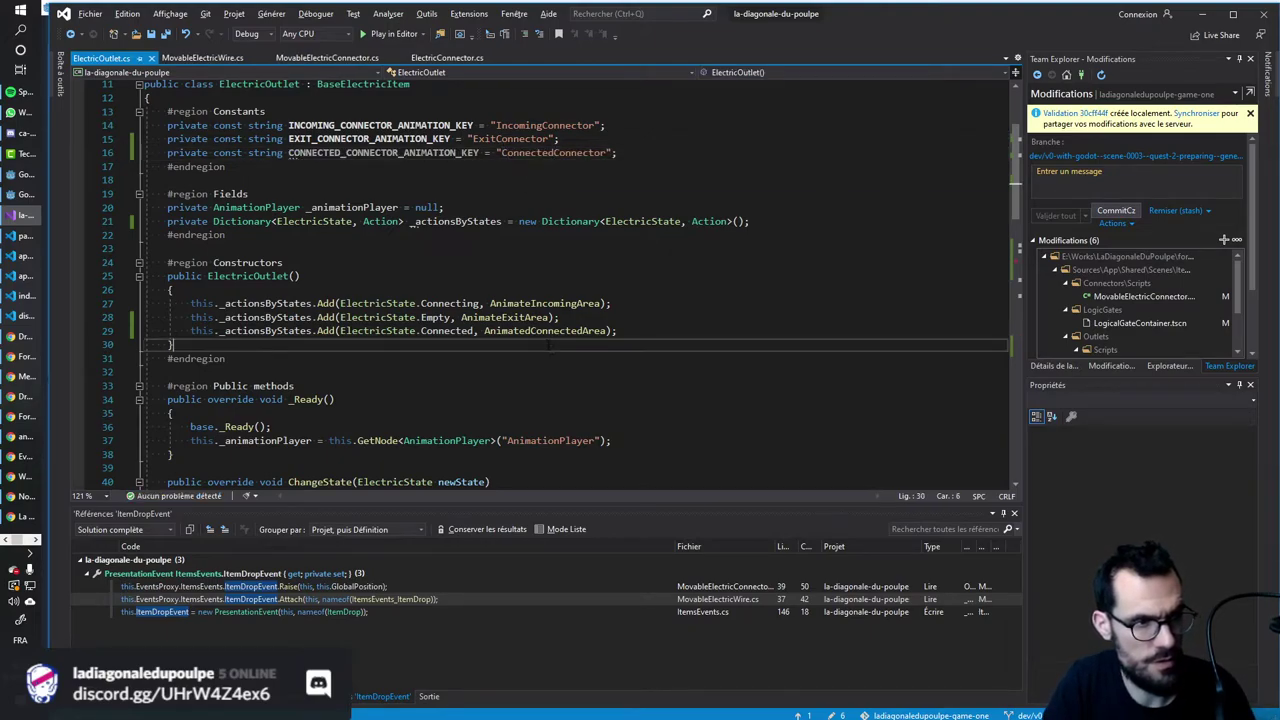
pyautogui.scroll(-11, 546, 283)
pyautogui.scroll(-3, 546, 283)
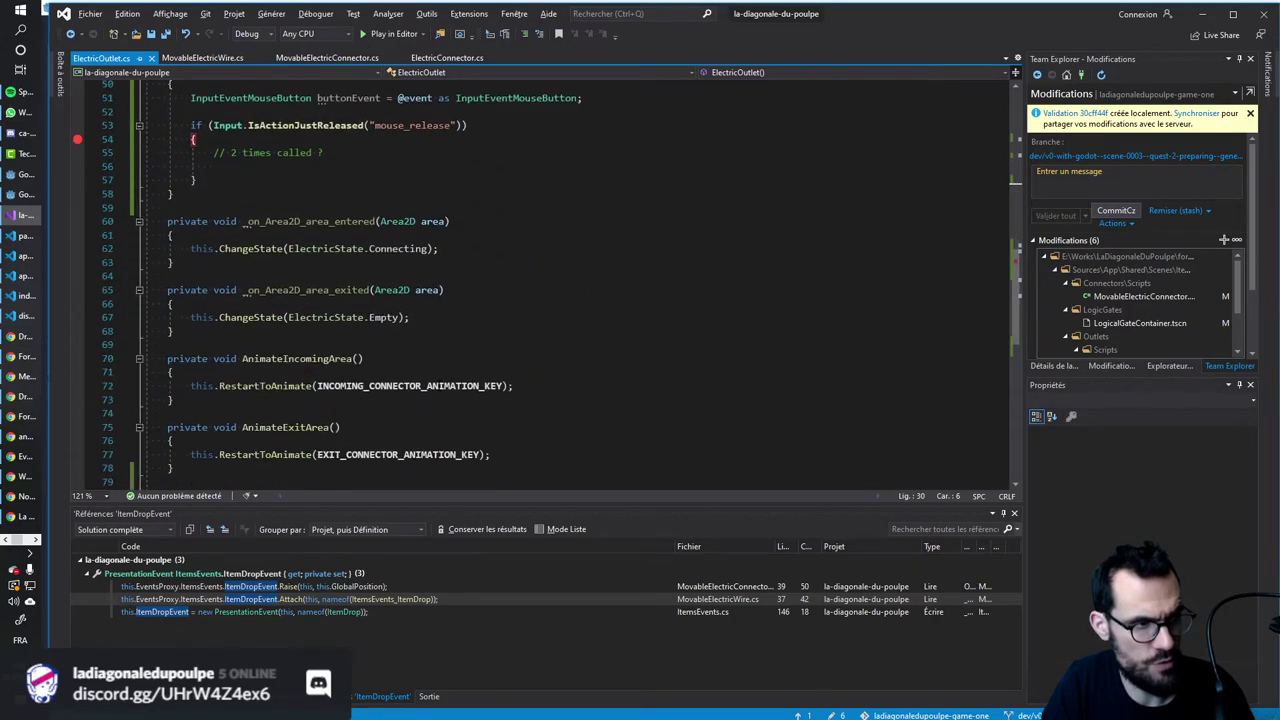
pyautogui.scroll(3, 546, 283)
pyautogui.scroll(-3, 546, 283)
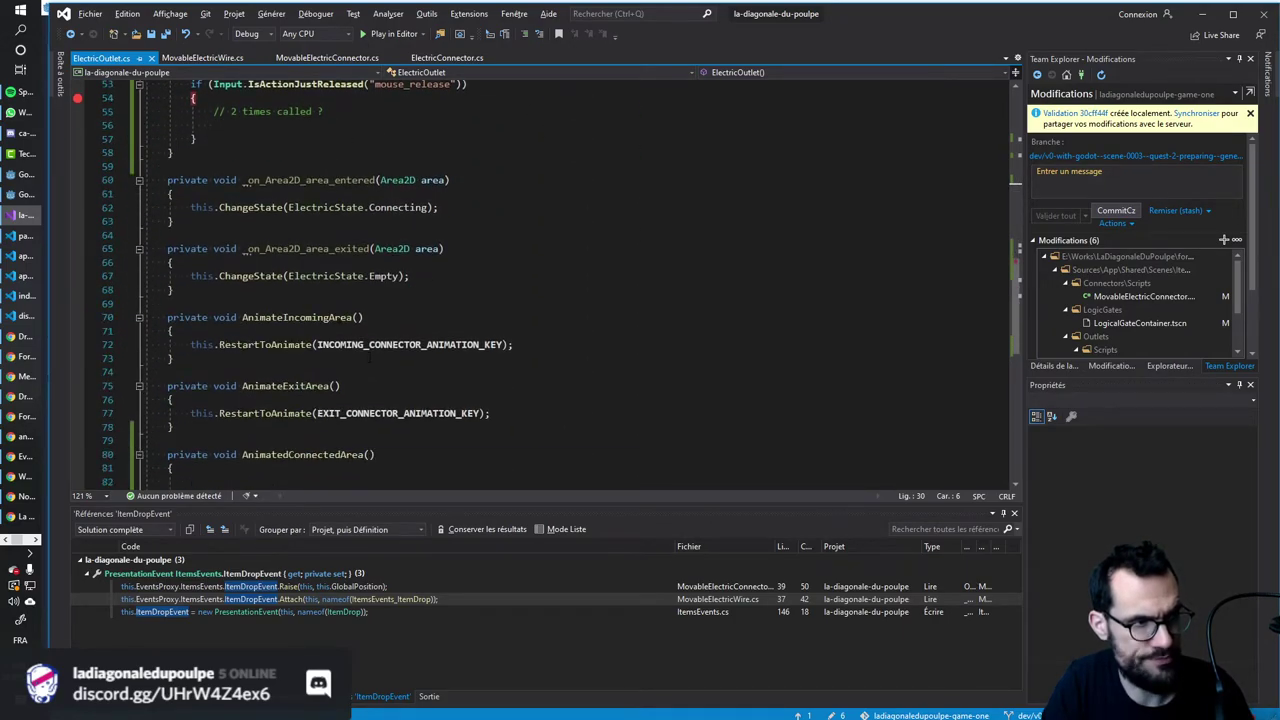
# Make the mouse-release block call this.ChangeState(ElectricState.Connected).
pyautogui.scroll(-3, 370, 355)
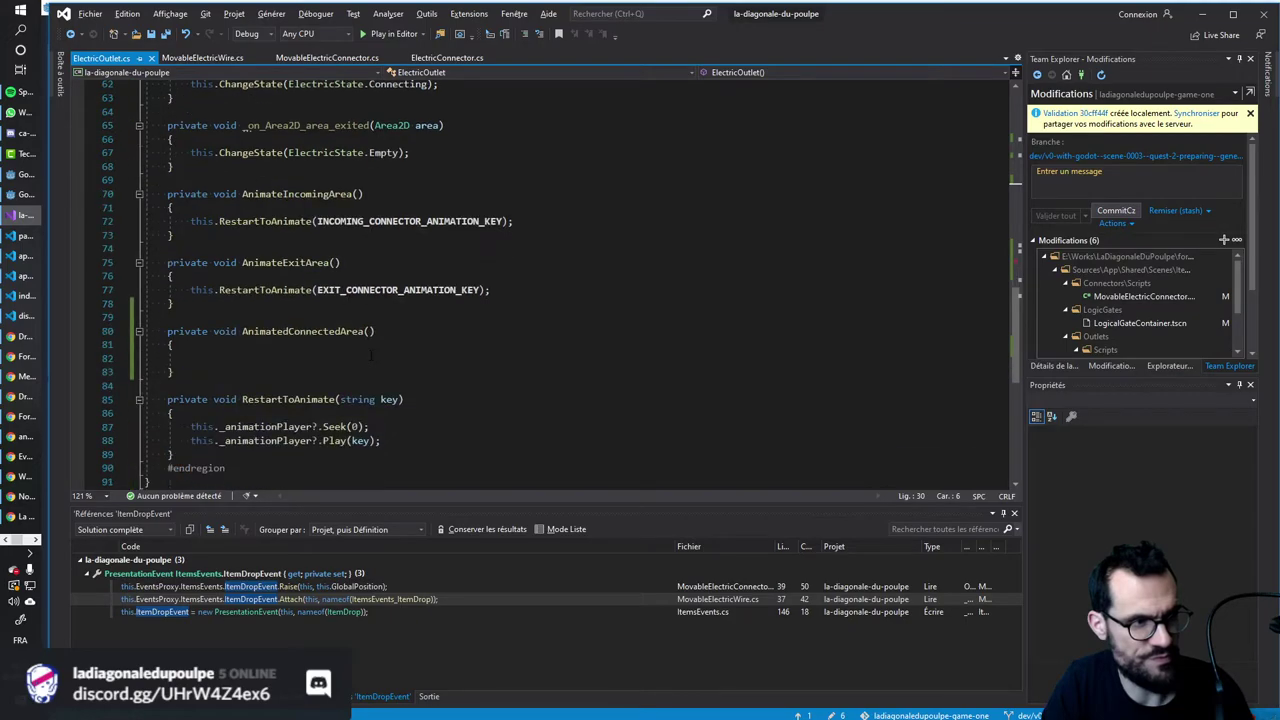
pyautogui.scroll(5, 370, 355)
pyautogui.scroll(1, 371, 354)
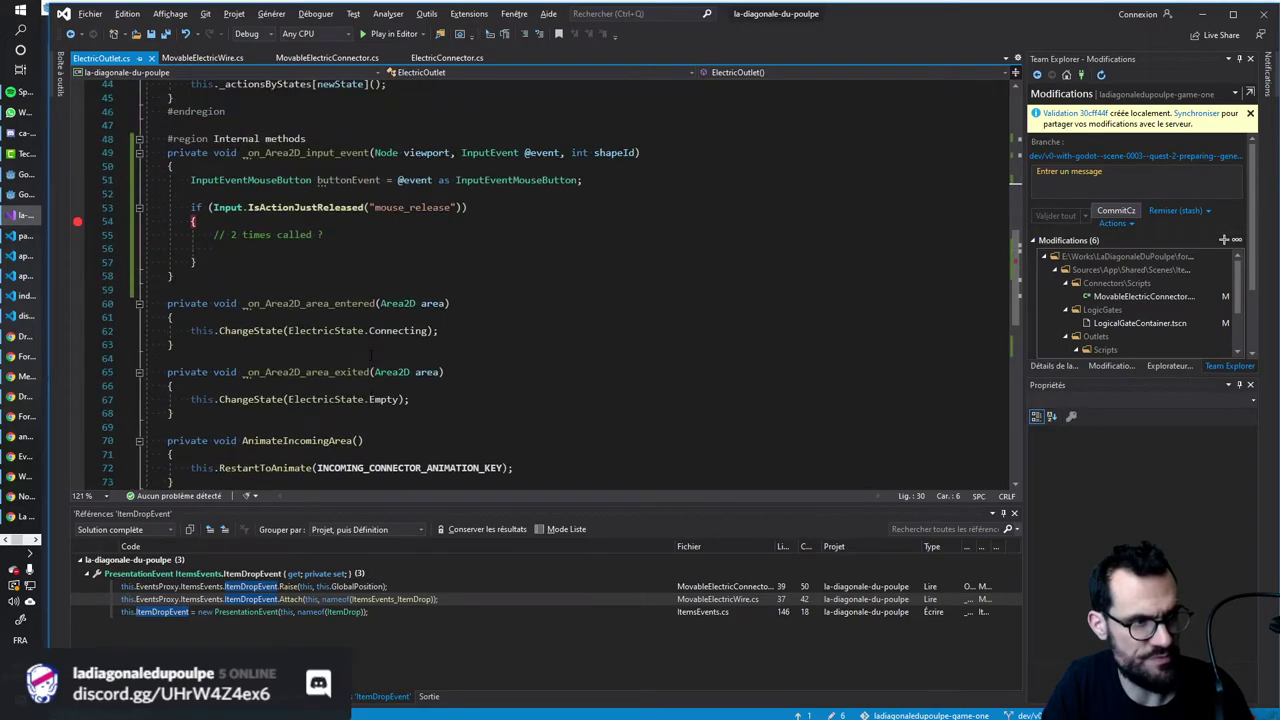
pyautogui.click(323, 330)
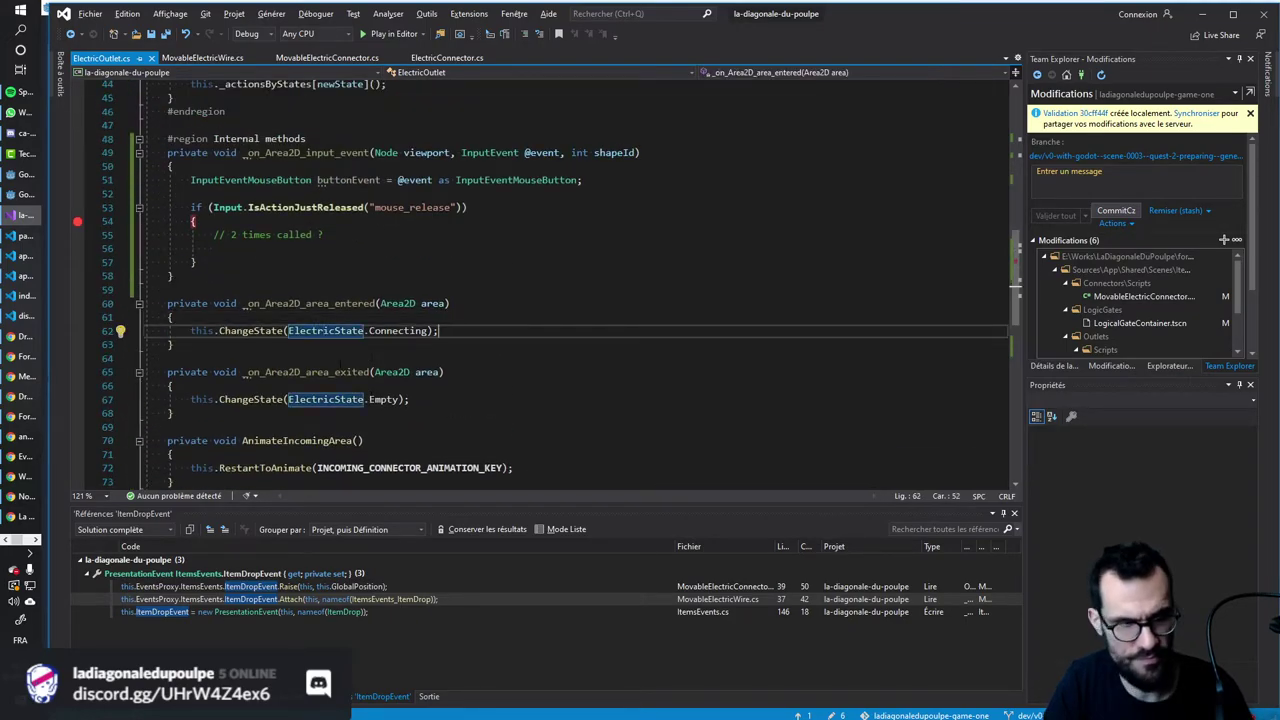
pyautogui.press('End')
pyautogui.hotkey('shift', 'Home')
pyautogui.hotkey('ctrl', 'c')
pyautogui.click(213, 248)
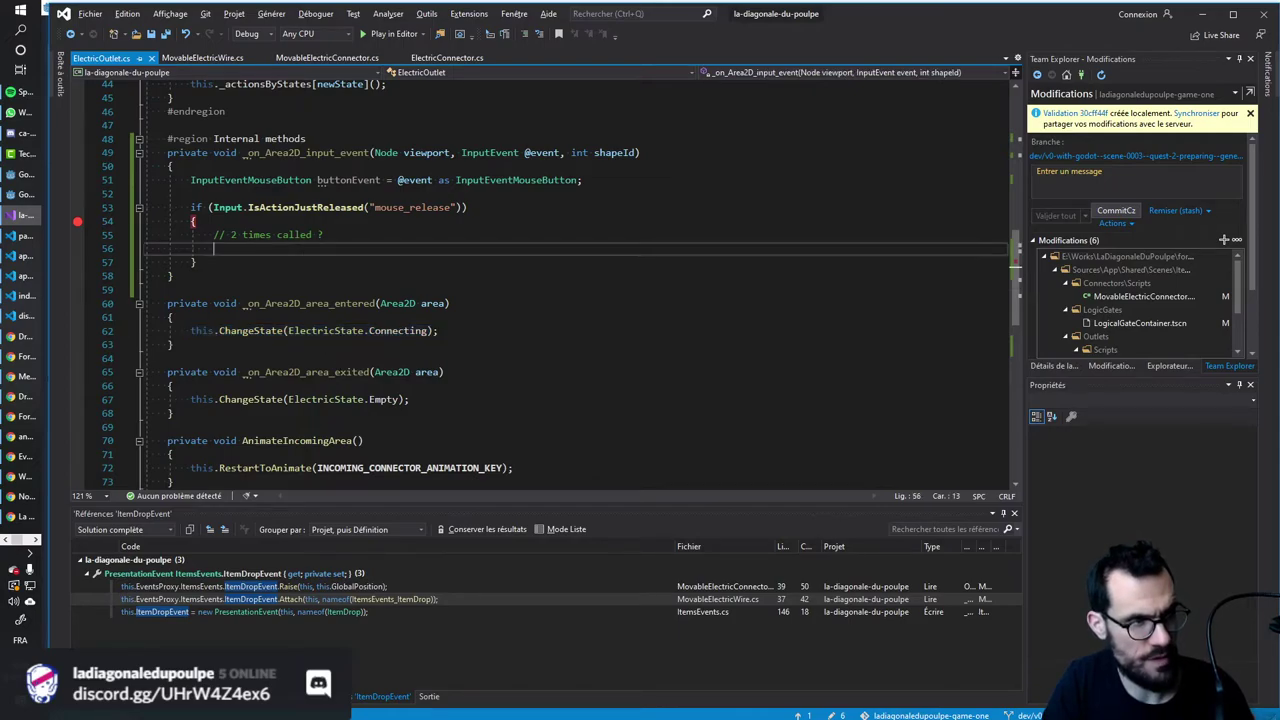
pyautogui.hotkey('ctrl', 'v')
pyautogui.doubleClick(423, 248)
pyautogui.press('BackSpace')
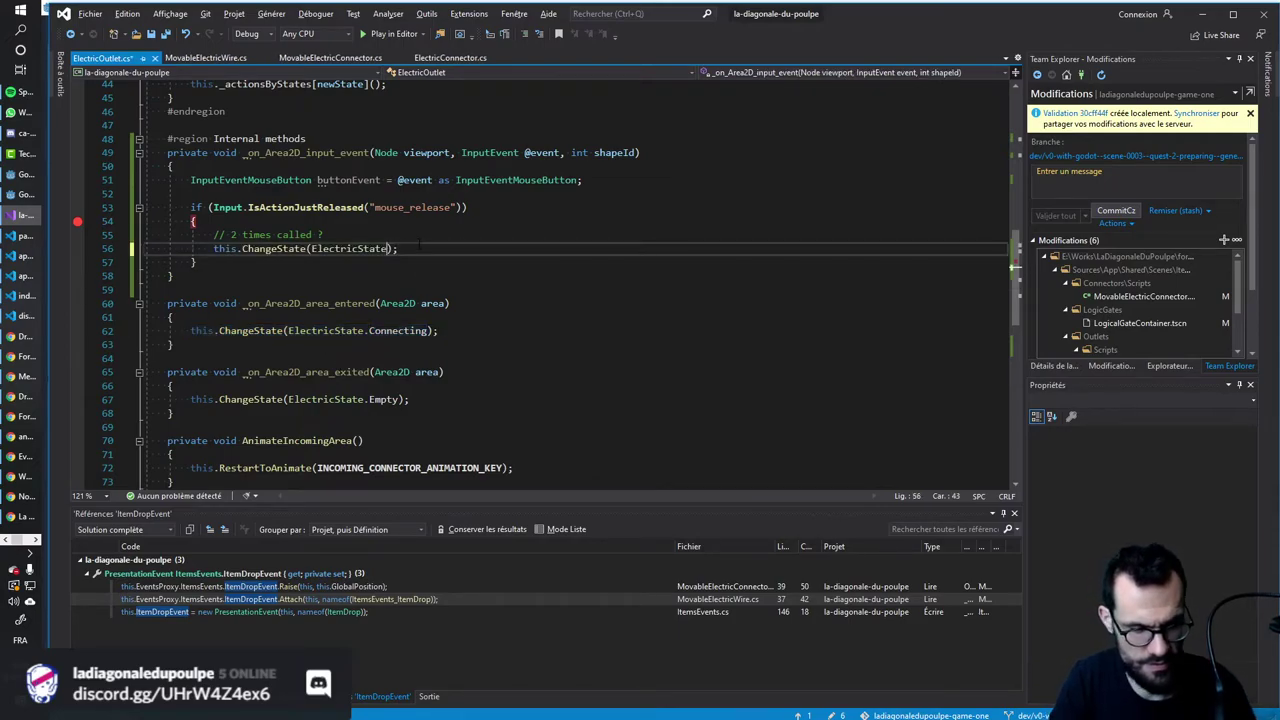
pyautogui.hotkey('ctrl', 'space')
pyautogui.press('Tab')
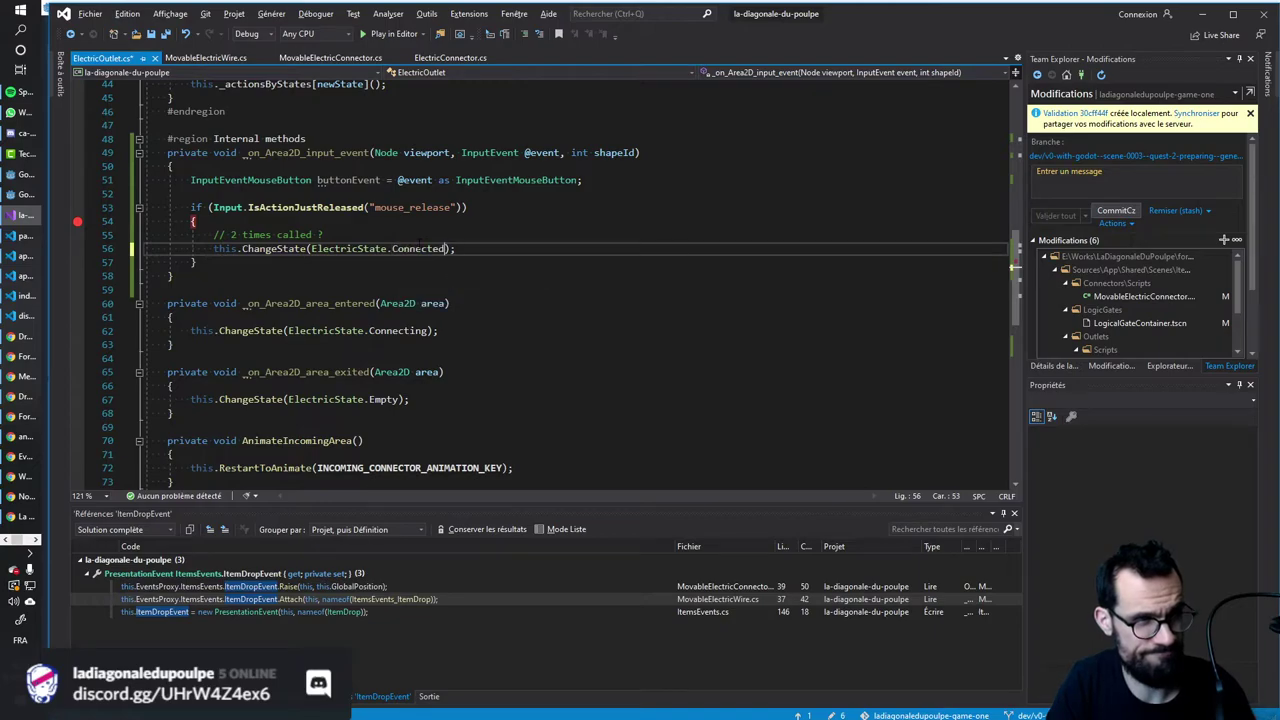
# Copy the exit-animation RestartToAnimate call into the empty AnimatedConnectedArea body.
pyautogui.click(540, 318)
pyautogui.scroll(-2, 343, 437)
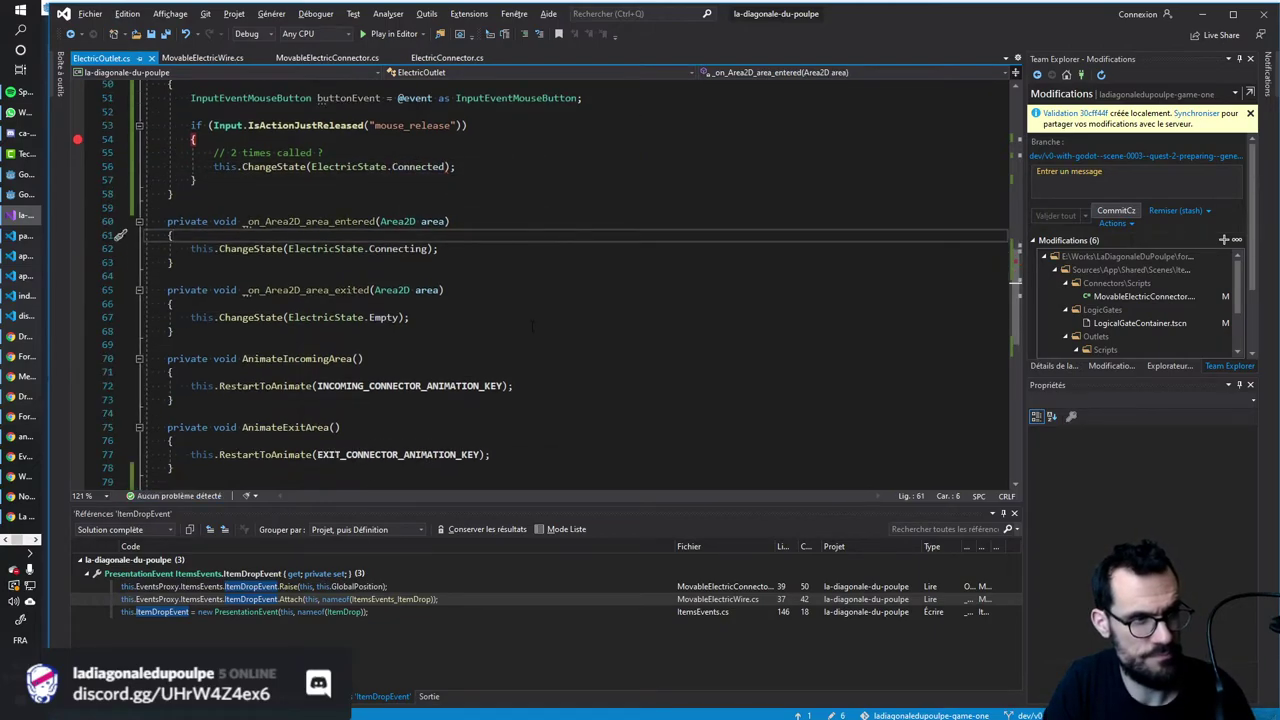
pyautogui.scroll(-2, 343, 437)
pyautogui.write('private void AnimatedConnectedArea()')
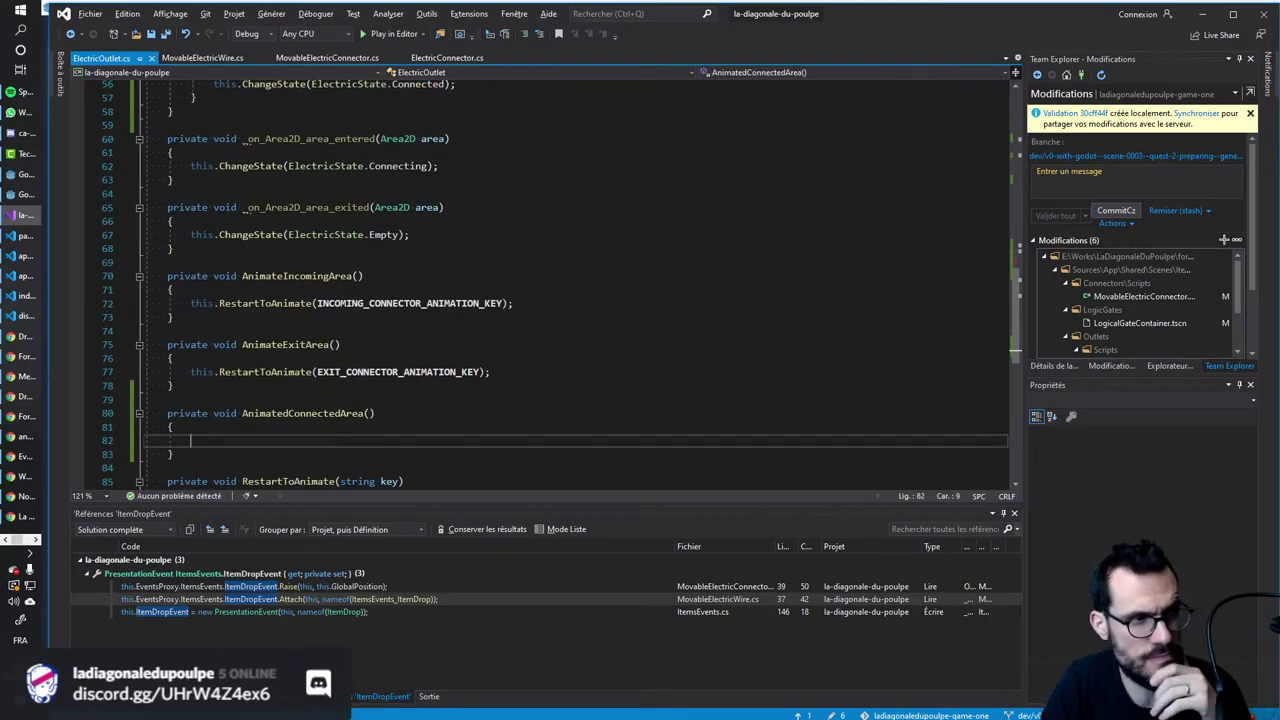
pyautogui.click(535, 376)
pyautogui.hotkey('shift', 'Home')
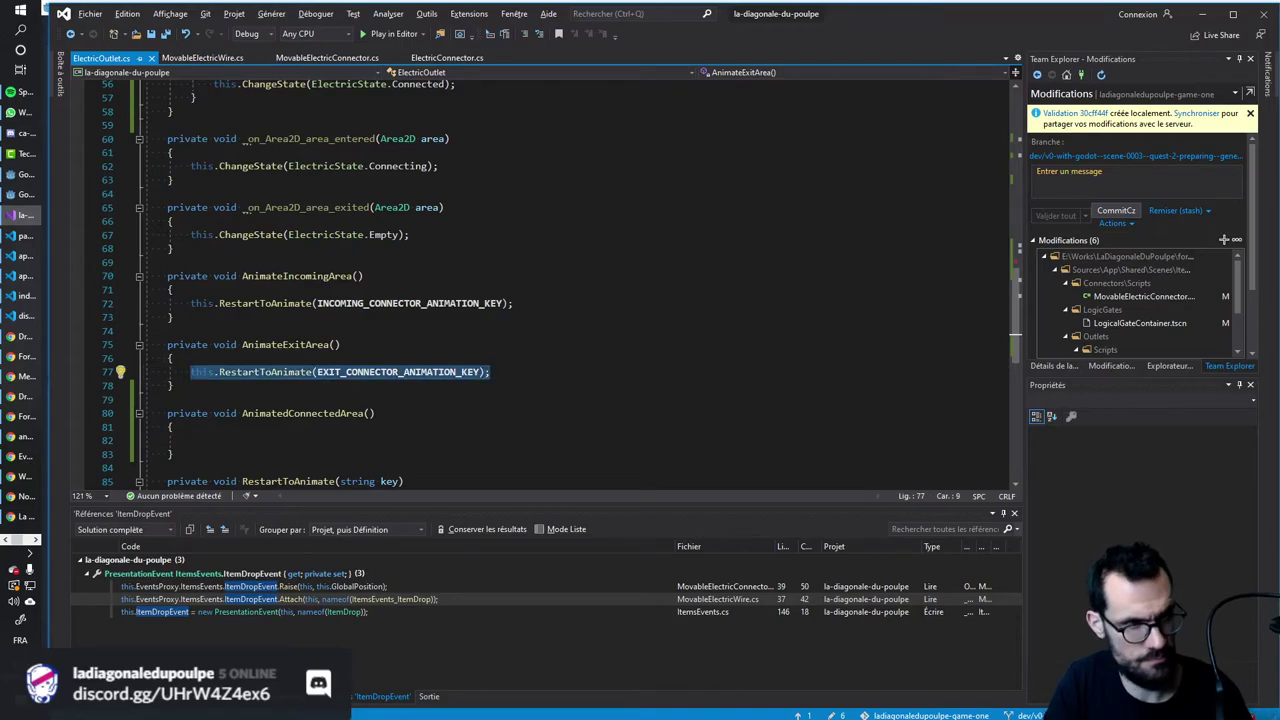
pyautogui.hotkey('ctrl', 'c')
pyautogui.click(400, 440)
pyautogui.hotkey('ctrl', 'v')
# Replace EXIT_CONNECTOR_ANIMATION_KEY with CONNECTED_CONNECTOR_ANIMATION_KEY in the pasted call.
pyautogui.scroll(4, 498, 117)
pyautogui.scroll(5, 498, 117)
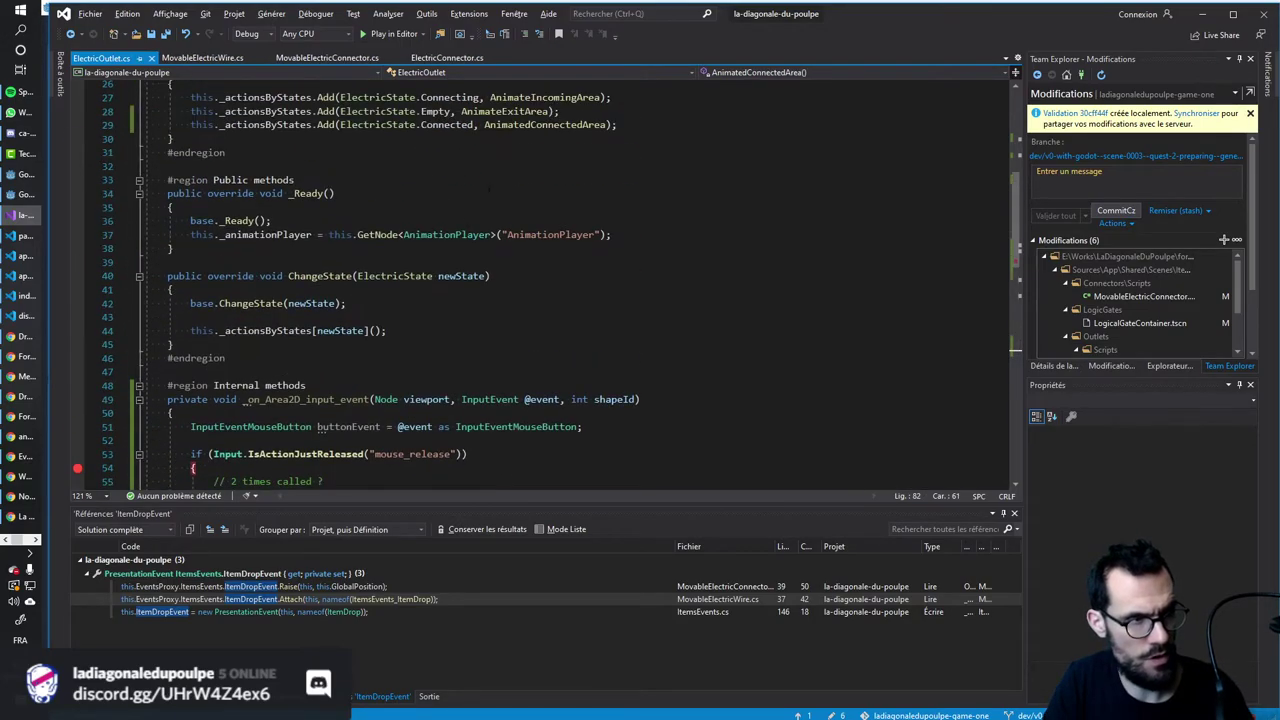
pyautogui.scroll(4, 498, 117)
pyautogui.scroll(2, 498, 117)
pyautogui.scroll(2, 498, 117)
pyautogui.doubleClick(240, 193)
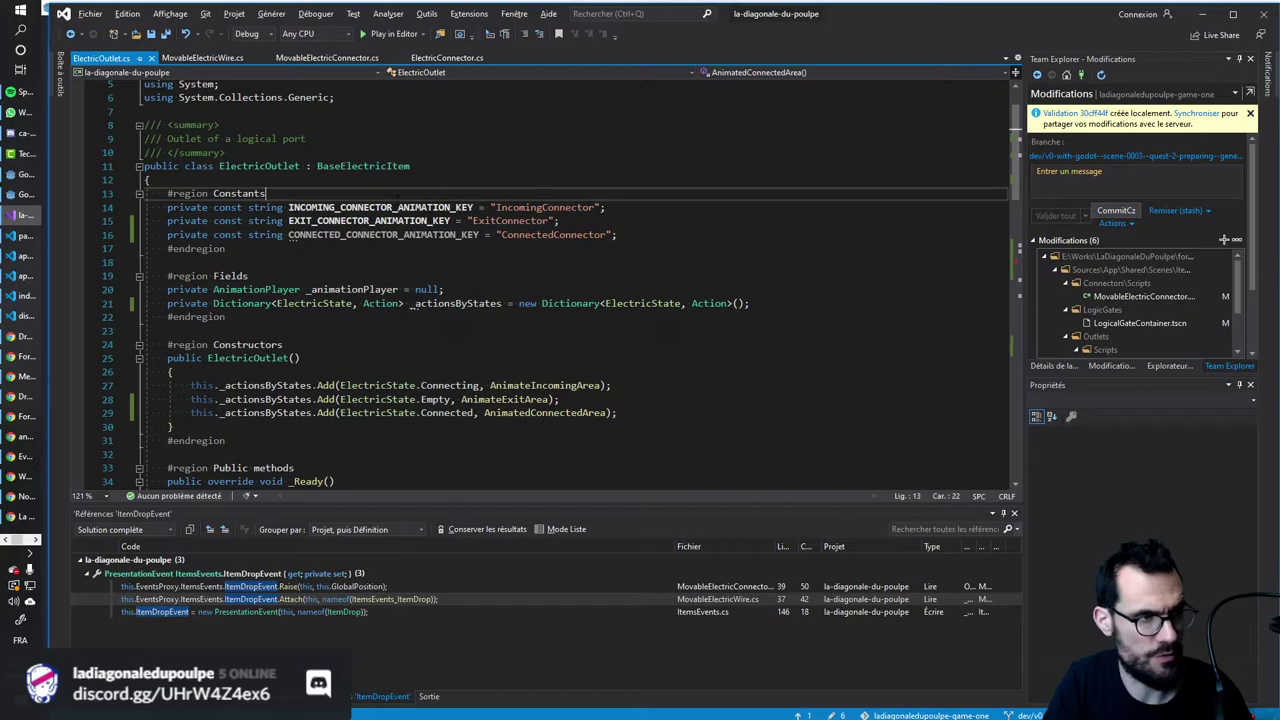
pyautogui.doubleClick(370, 234)
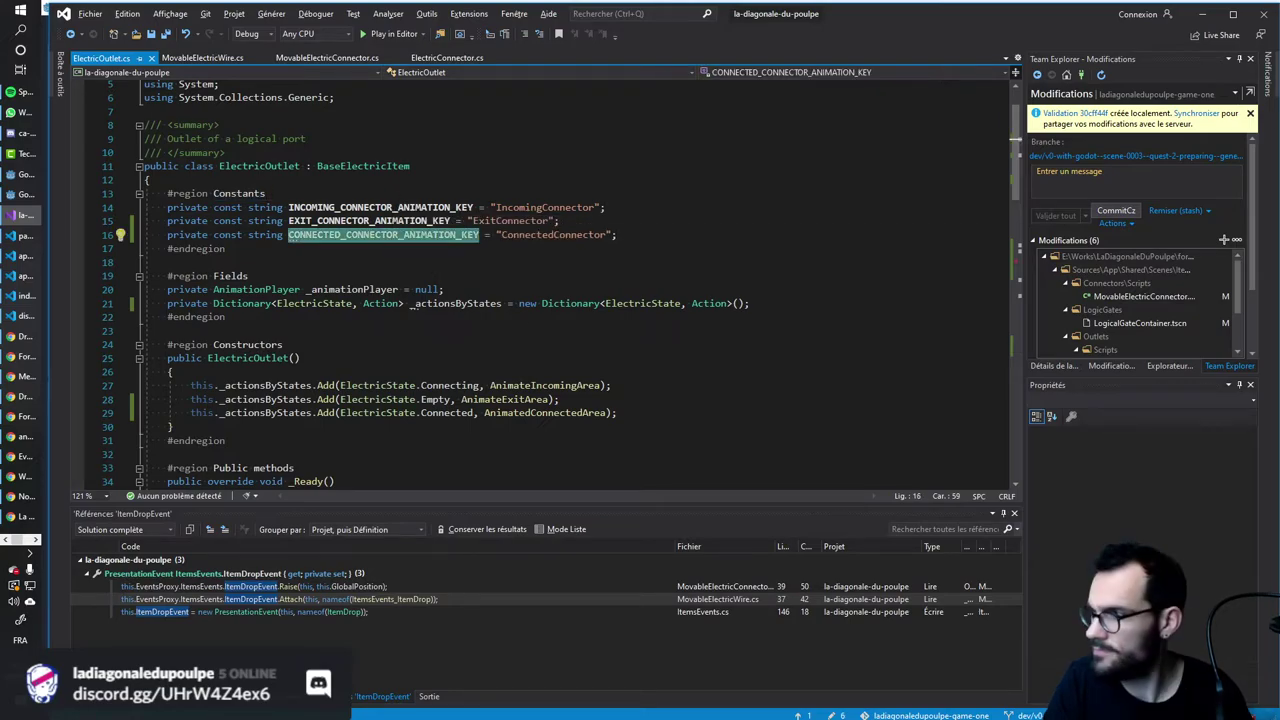
pyautogui.scroll(-5, 540, 280)
pyautogui.scroll(-10, 540, 280)
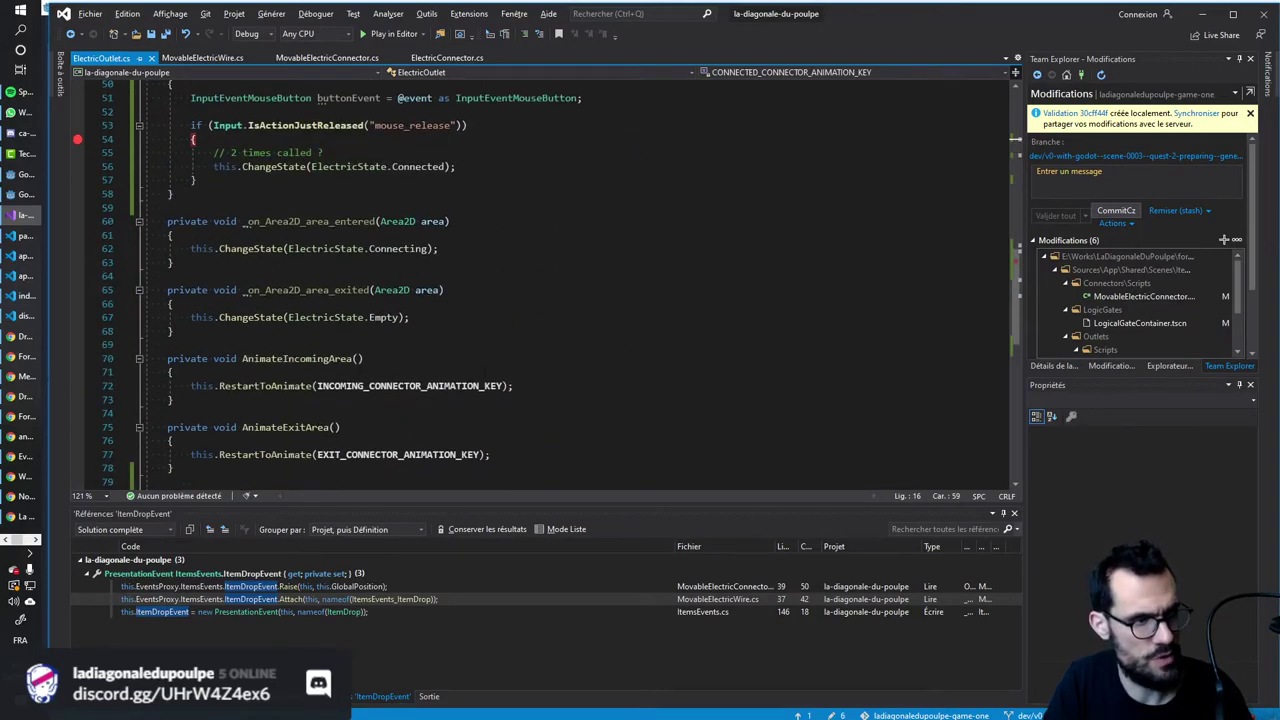
pyautogui.scroll(-4, 540, 280)
pyautogui.doubleClick(400, 358)
pyautogui.hotkey('ctrl', 'v')
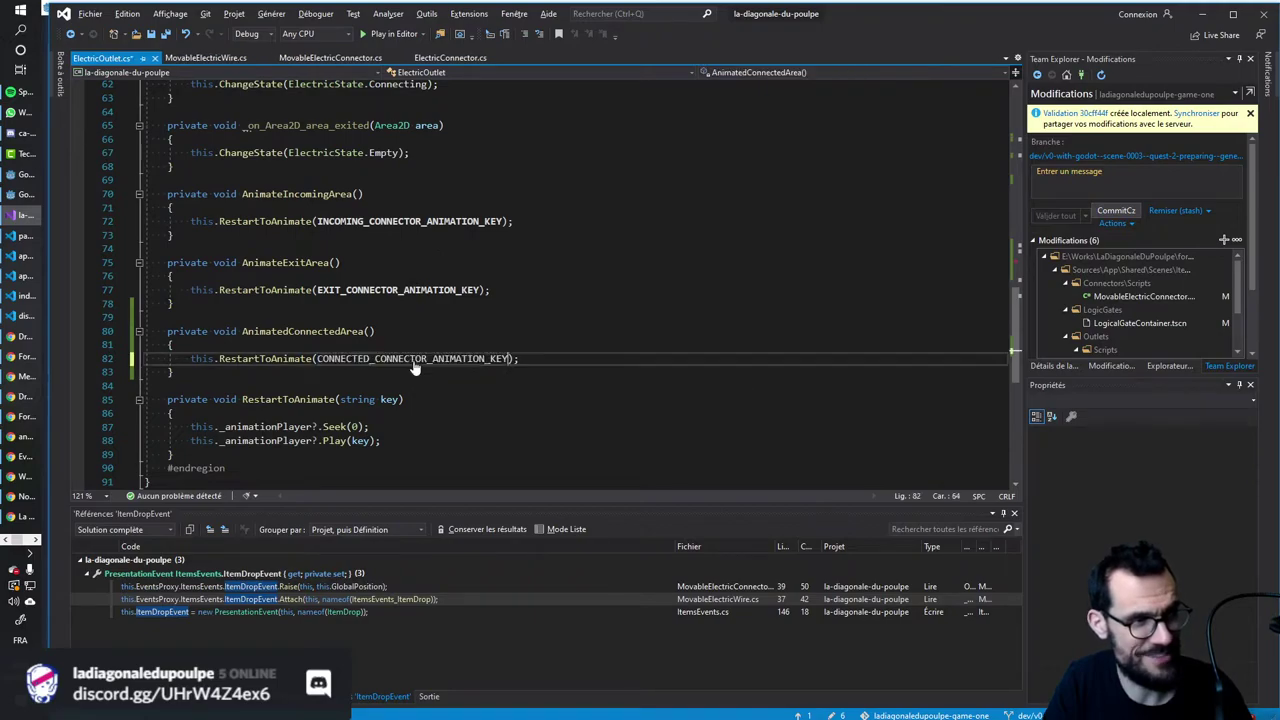
pyautogui.click(376, 331)
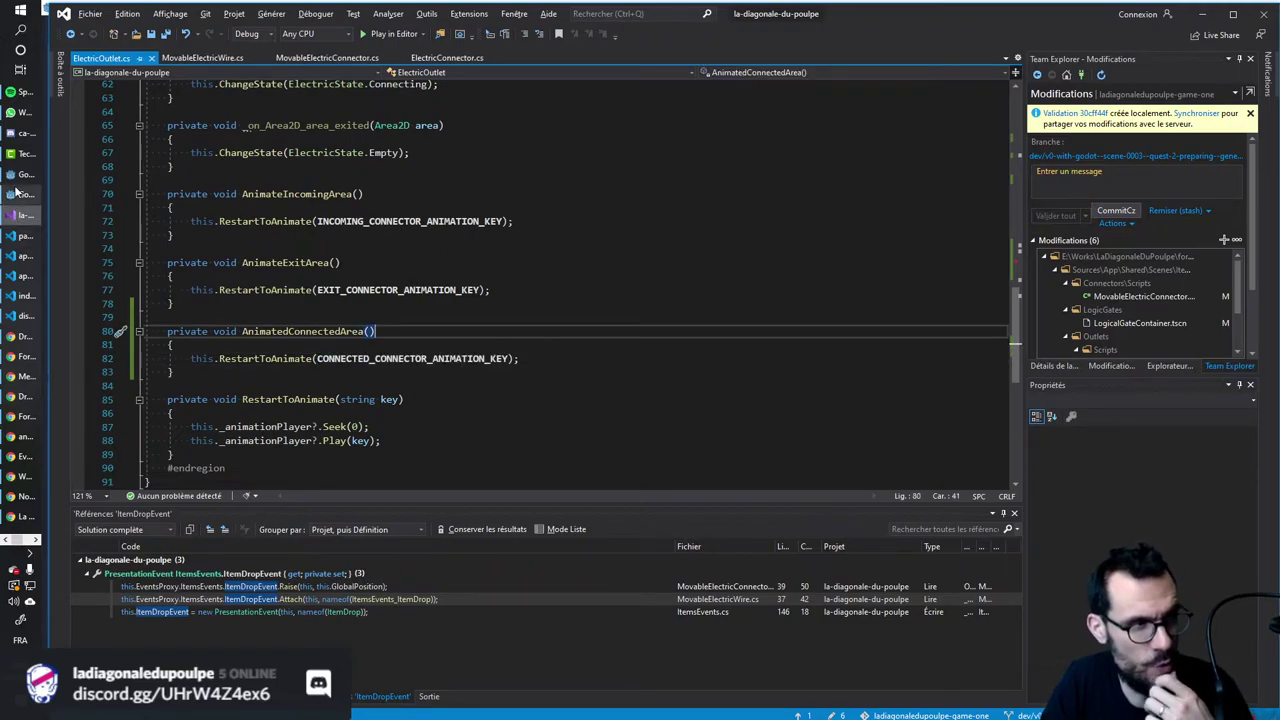
# Show the outlet's AnimationPlayer in Godot and copy the 'ConnectedConnector' string from the code.
pyautogui.click(47, 208)
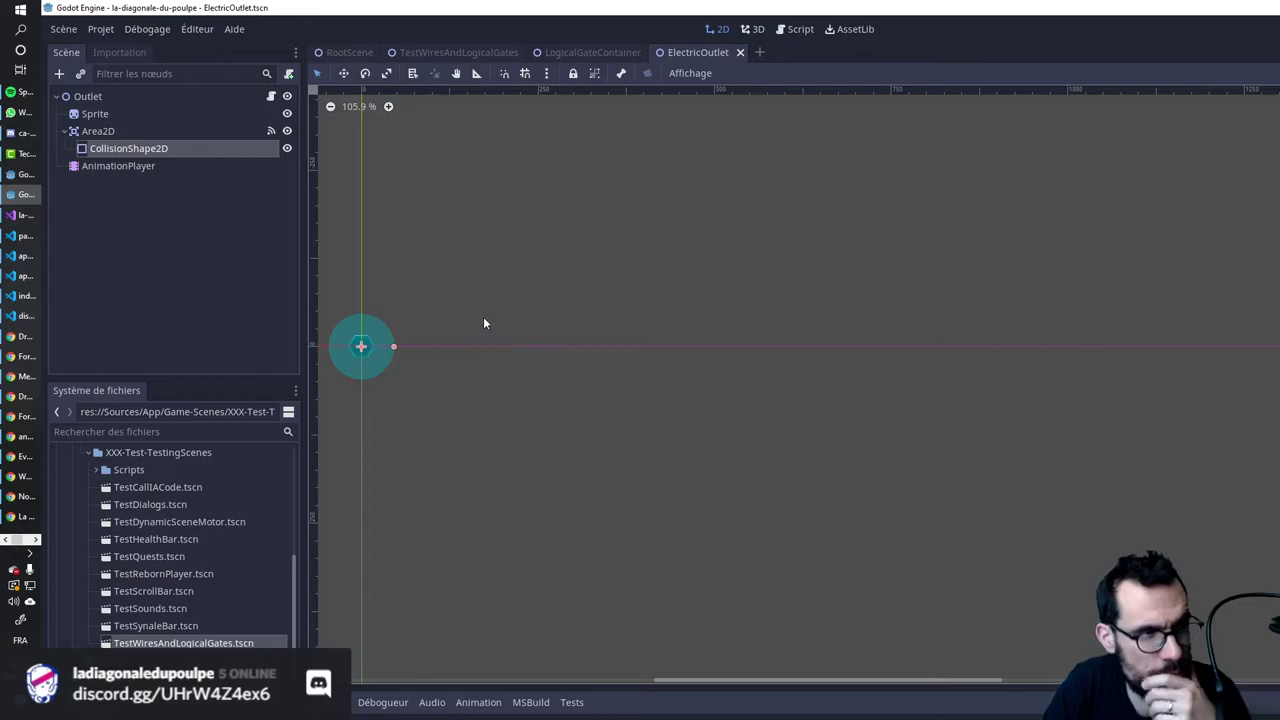
pyautogui.click(160, 166)
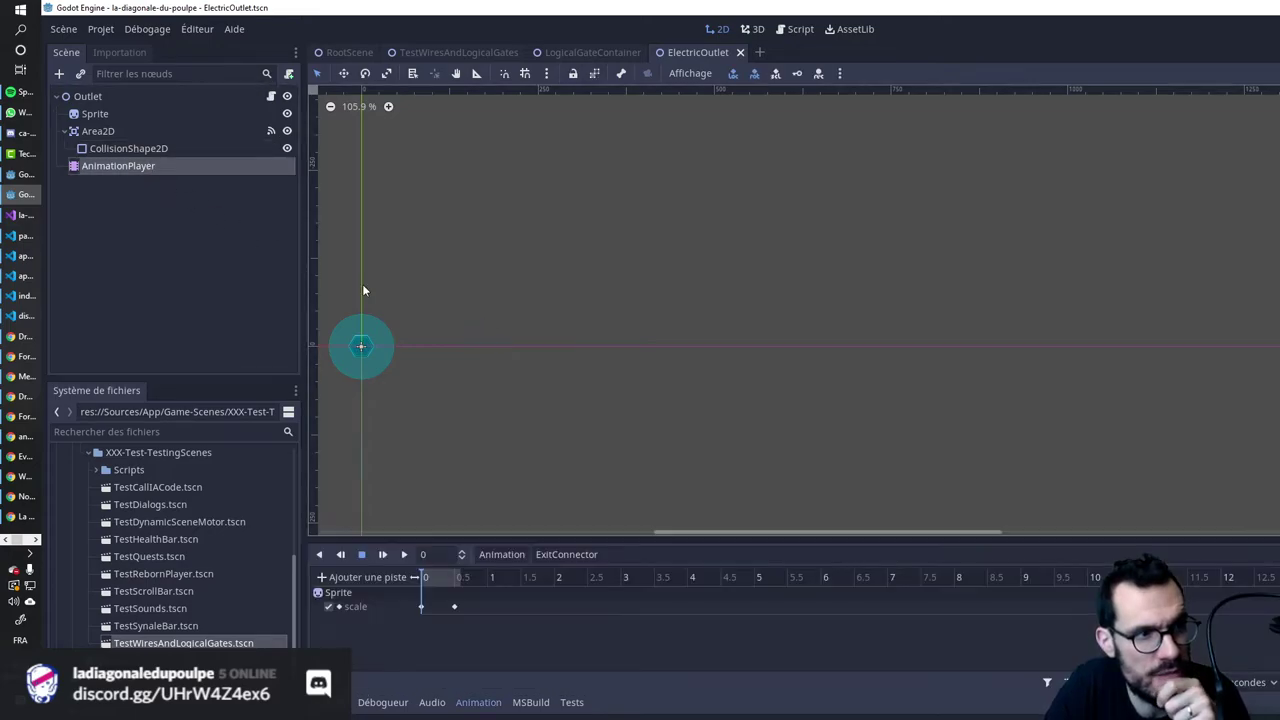
pyautogui.click(21, 218)
pyautogui.scroll(10, 1015, 345)
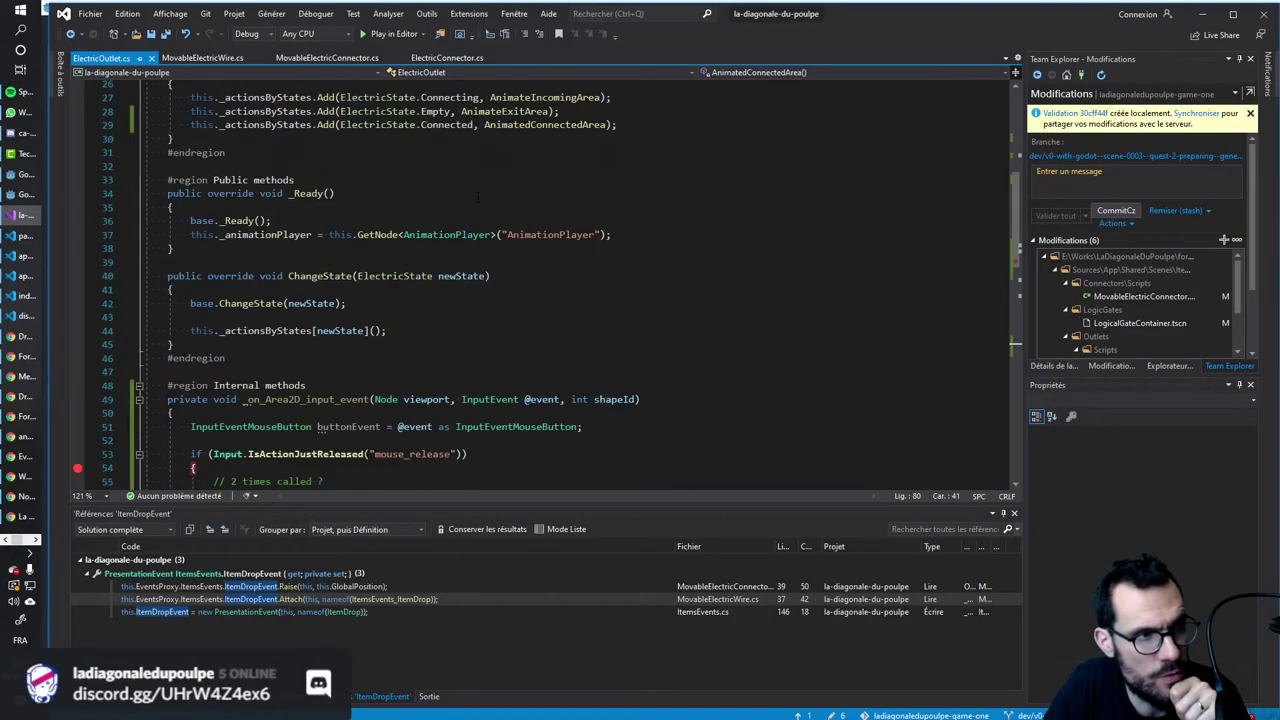
pyautogui.scroll(8, 1015, 345)
pyautogui.scroll(3, 540, 280)
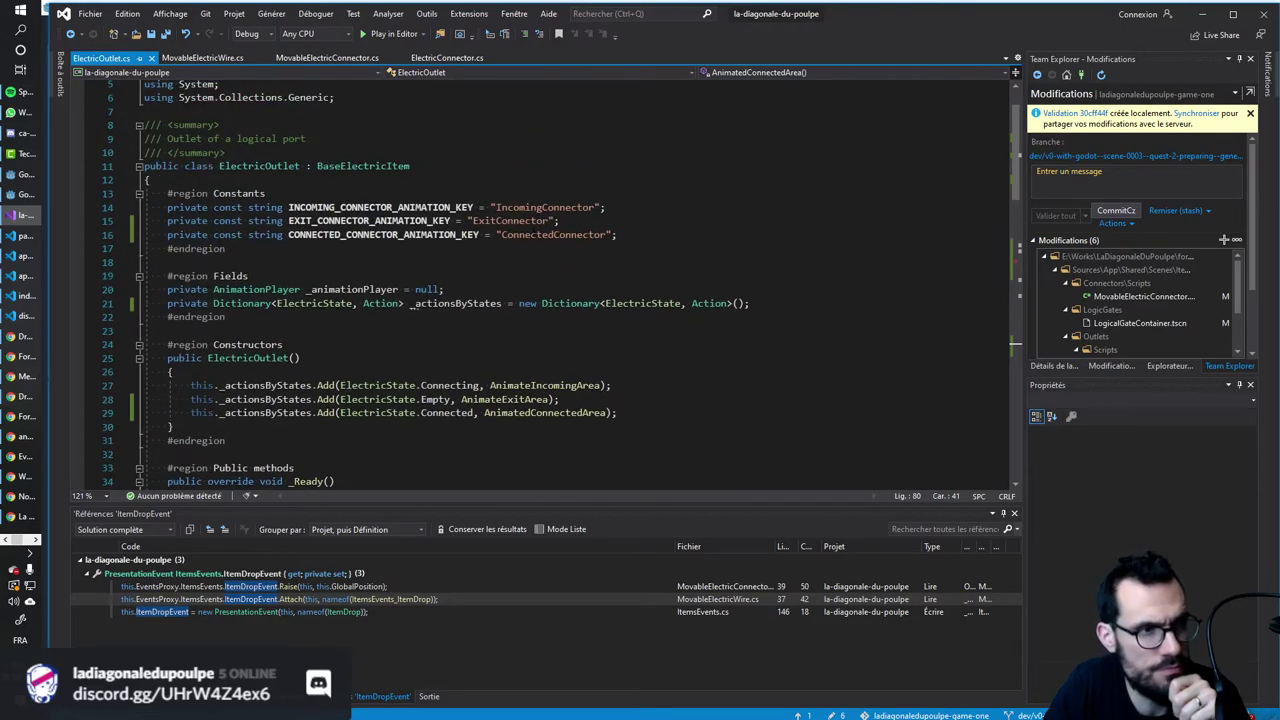
pyautogui.doubleClick(532, 234)
# Create a new animation named ConnectedConnector in the AnimationPlayer.
pyautogui.click(20, 220)
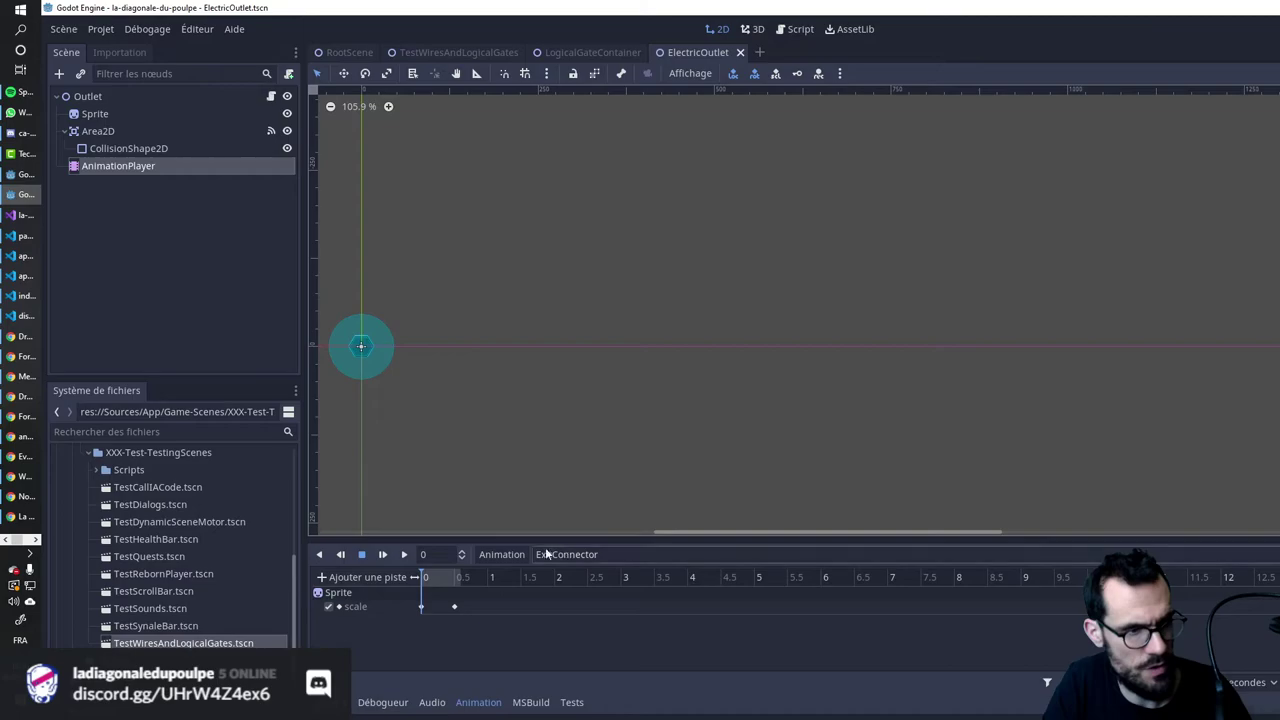
pyautogui.click(505, 554)
pyautogui.click(512, 479)
pyautogui.hotkey('ctrl', 'v')
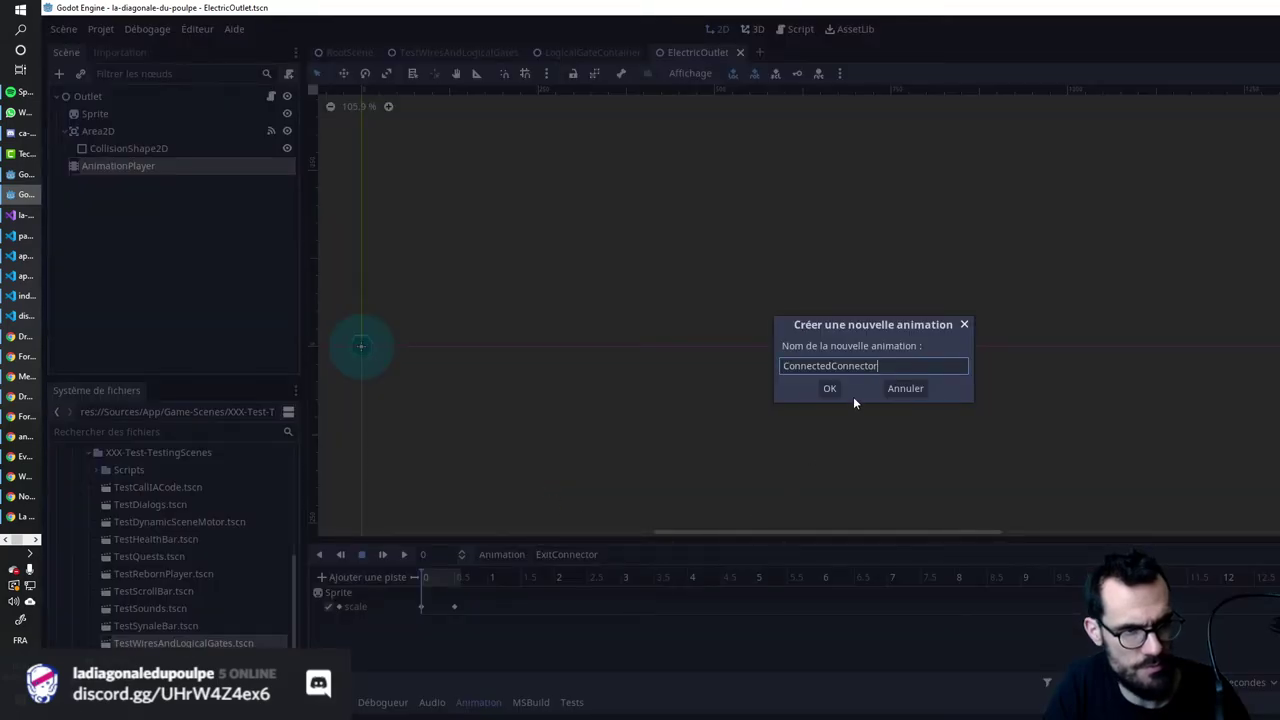
pyautogui.click(834, 389)
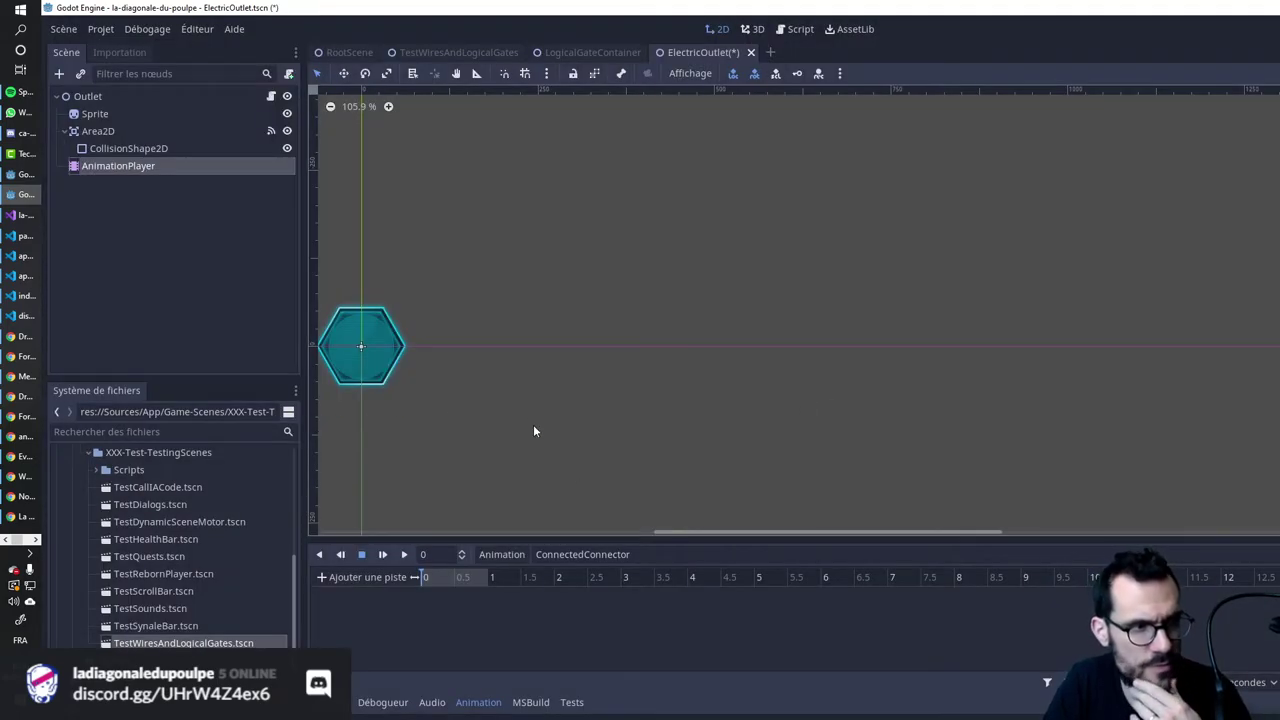
# Add a Sprite scale property track with keyframes near time 0.
pyautogui.click(340, 577)
pyautogui.click(364, 593)
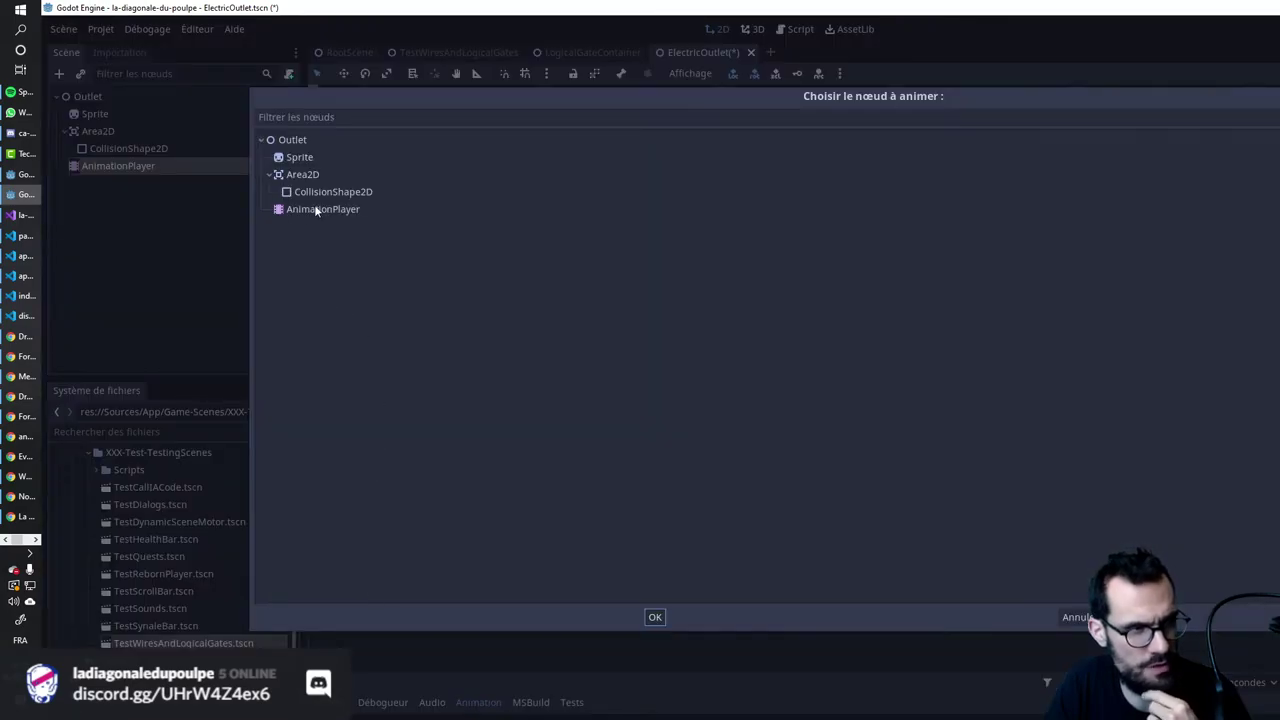
pyautogui.doubleClick(300, 157)
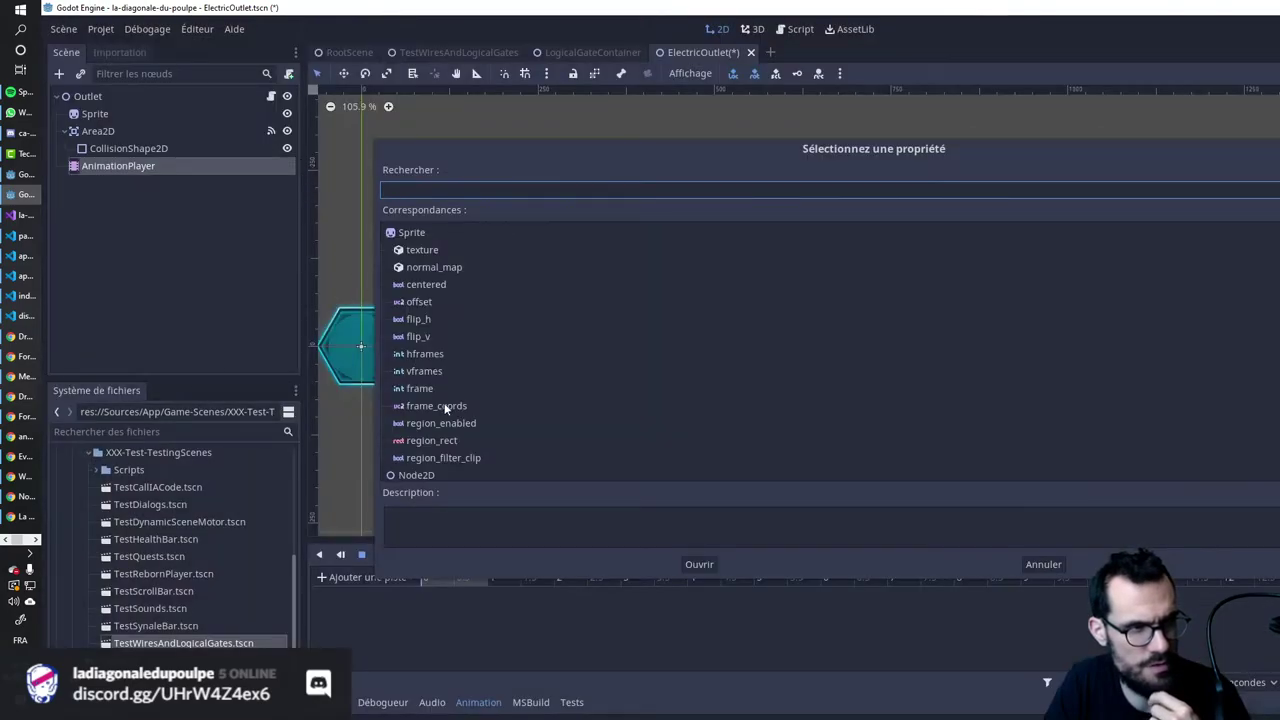
pyautogui.write('sc')
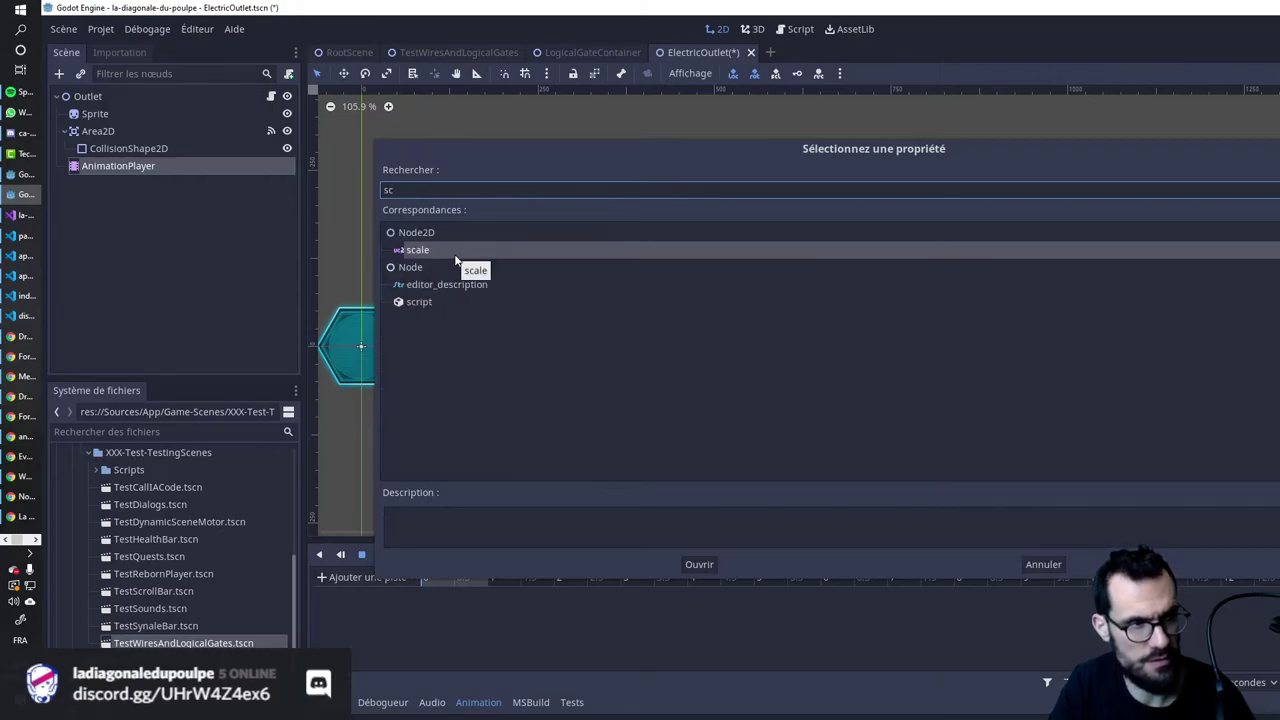
pyautogui.doubleClick(455, 256)
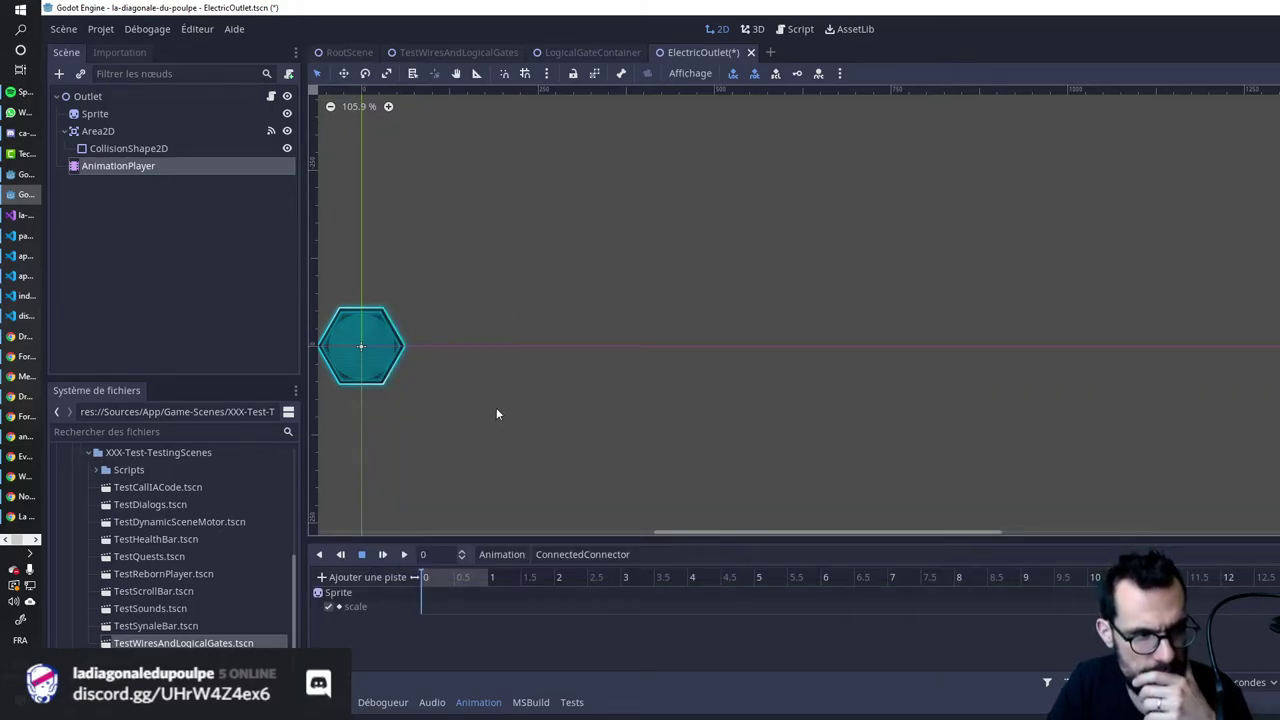
pyautogui.rightClick(422, 601)
pyautogui.click(442, 613)
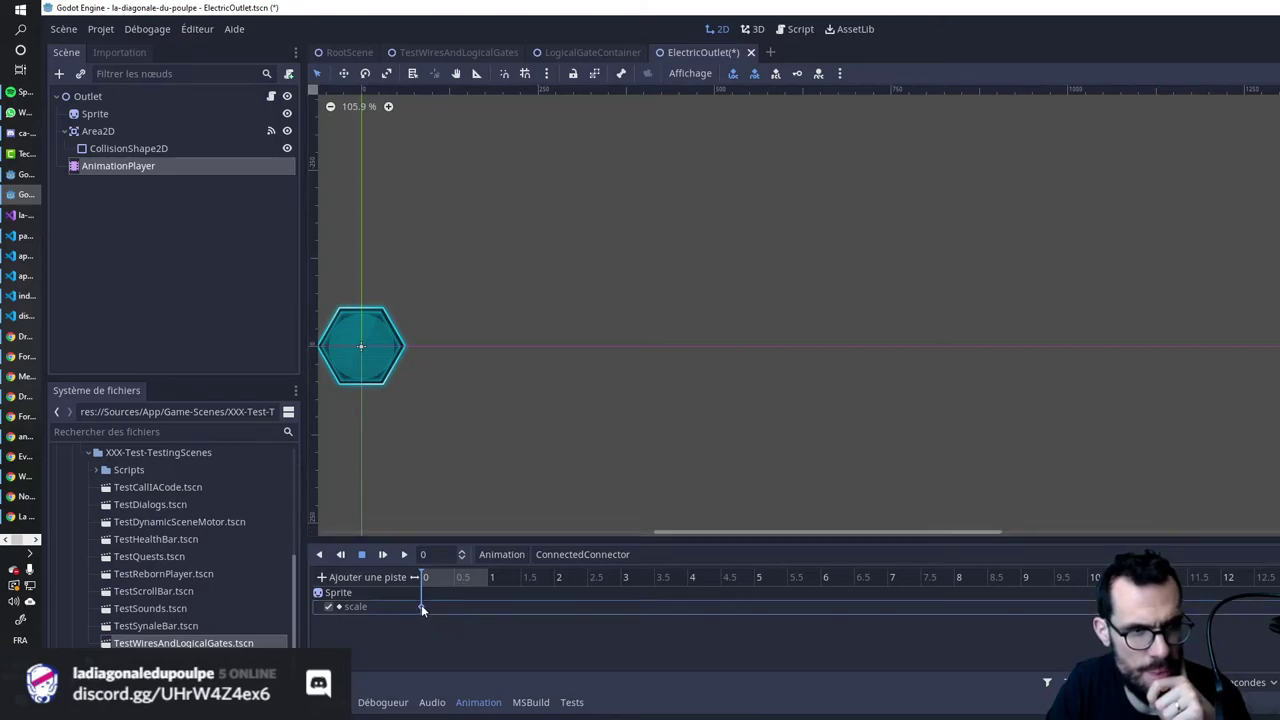
pyautogui.rightClick(422, 610)
pyautogui.click(444, 615)
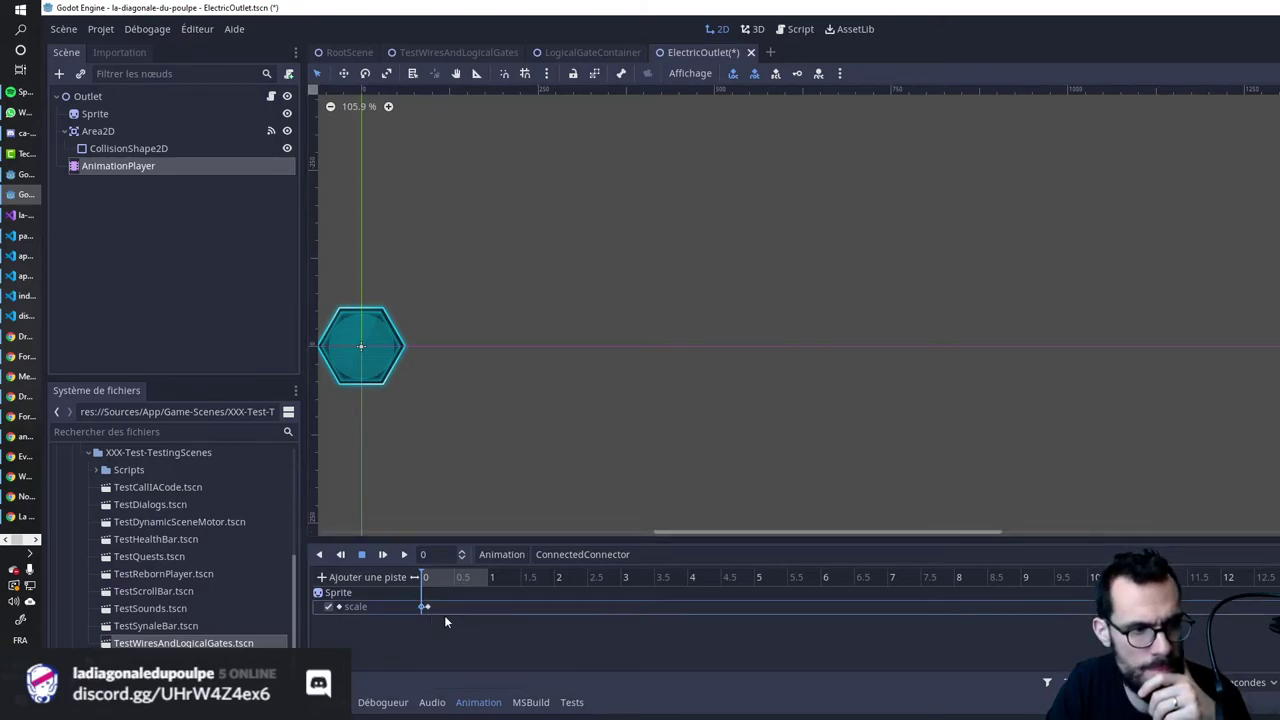
# Compare with ExitConnector's keyframe, reselect ConnectedConnector's scale key, and save ElectricOutlet.tscn.
pyautogui.click(572, 558)
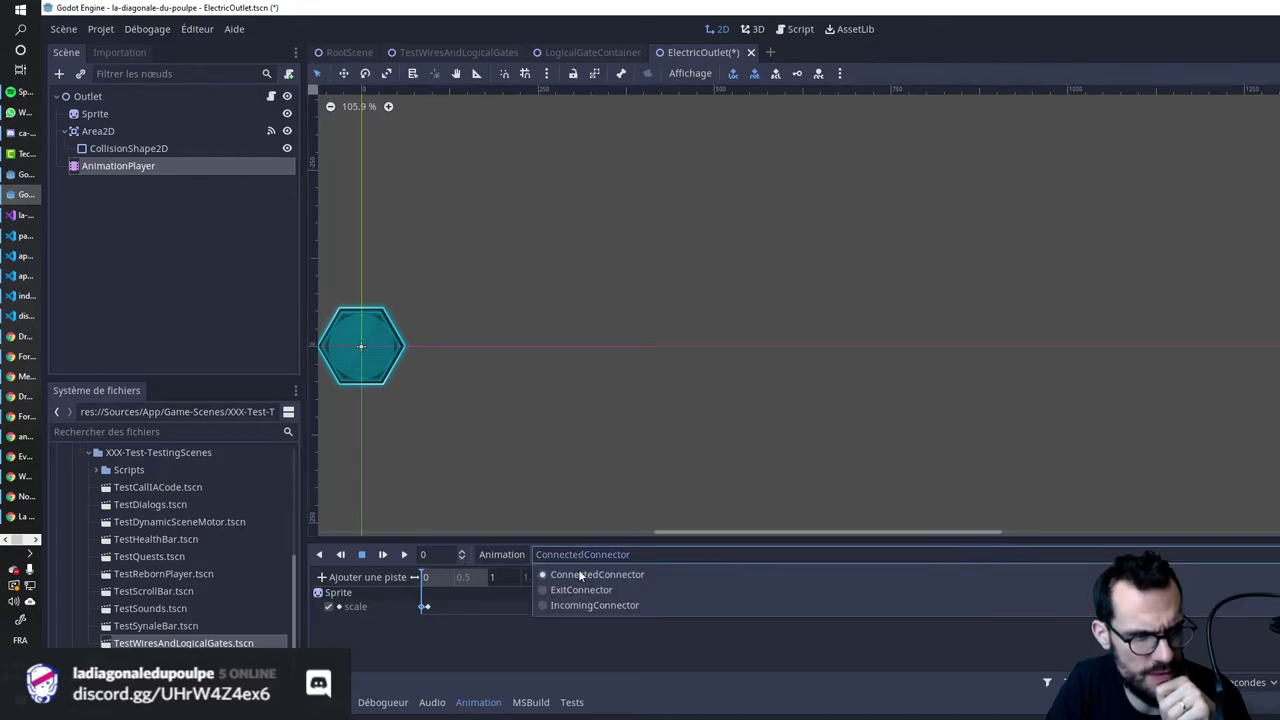
pyautogui.click(578, 590)
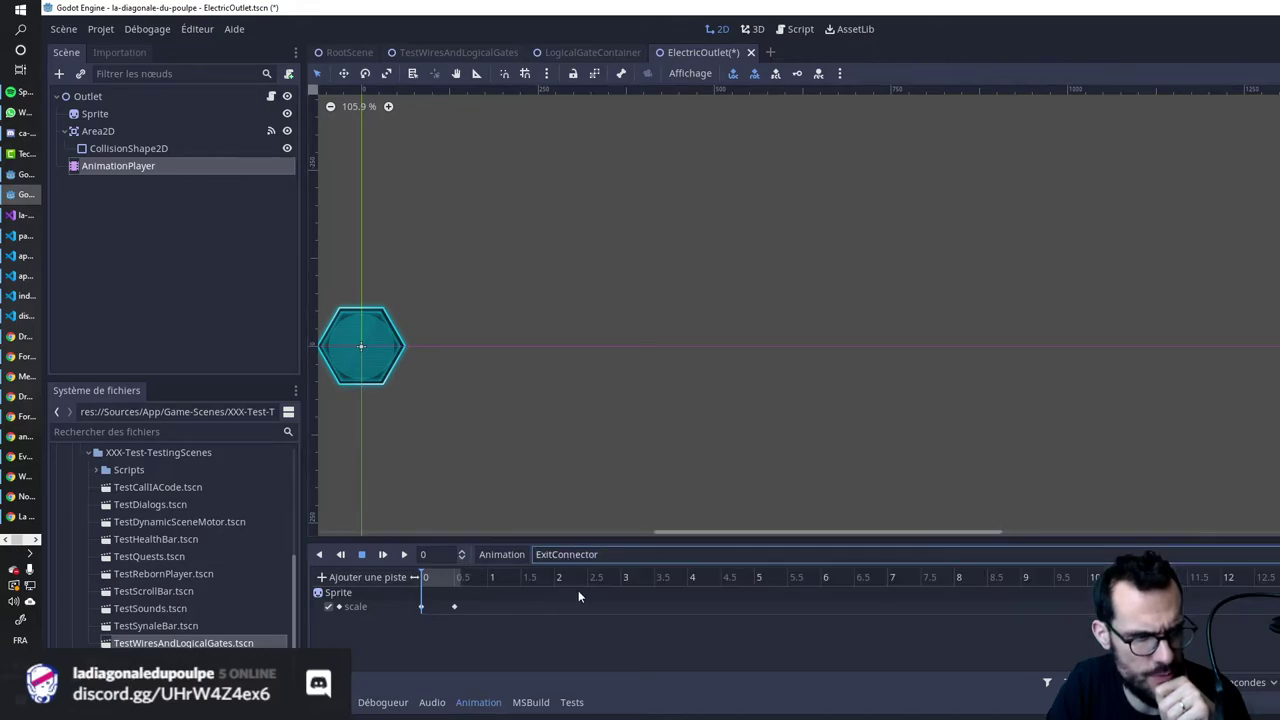
pyautogui.click(455, 606)
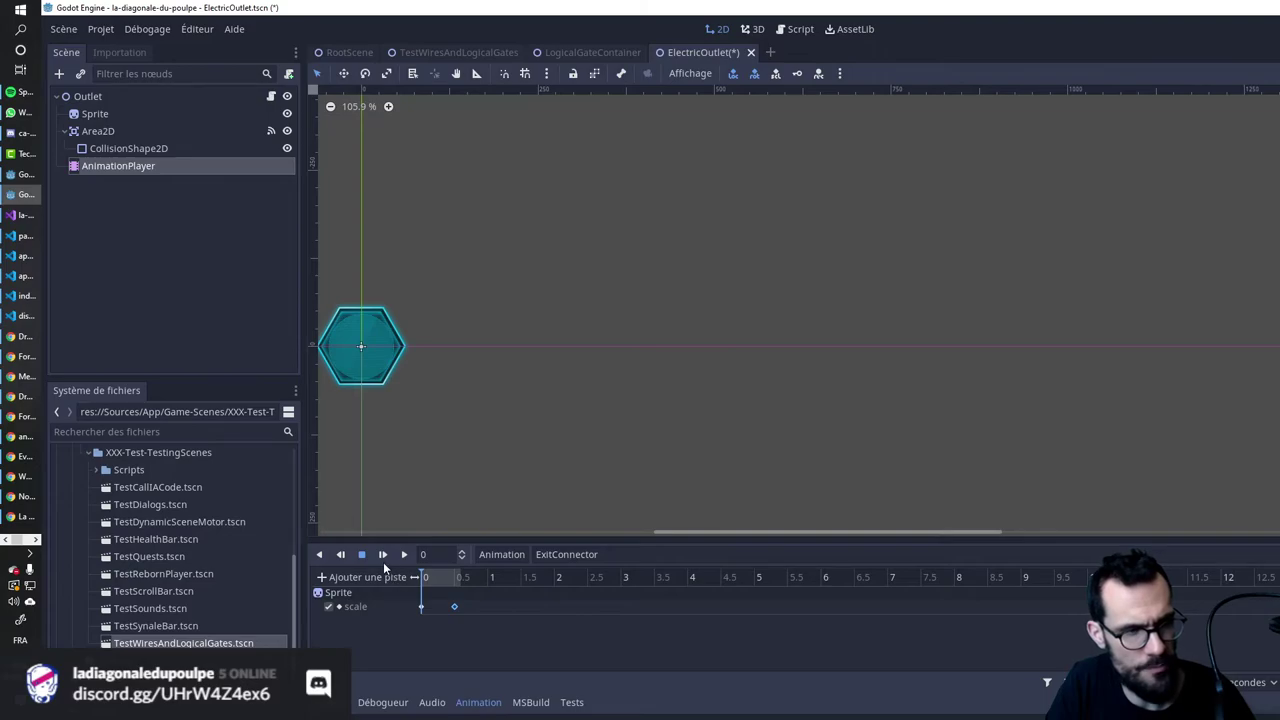
pyautogui.click(582, 553)
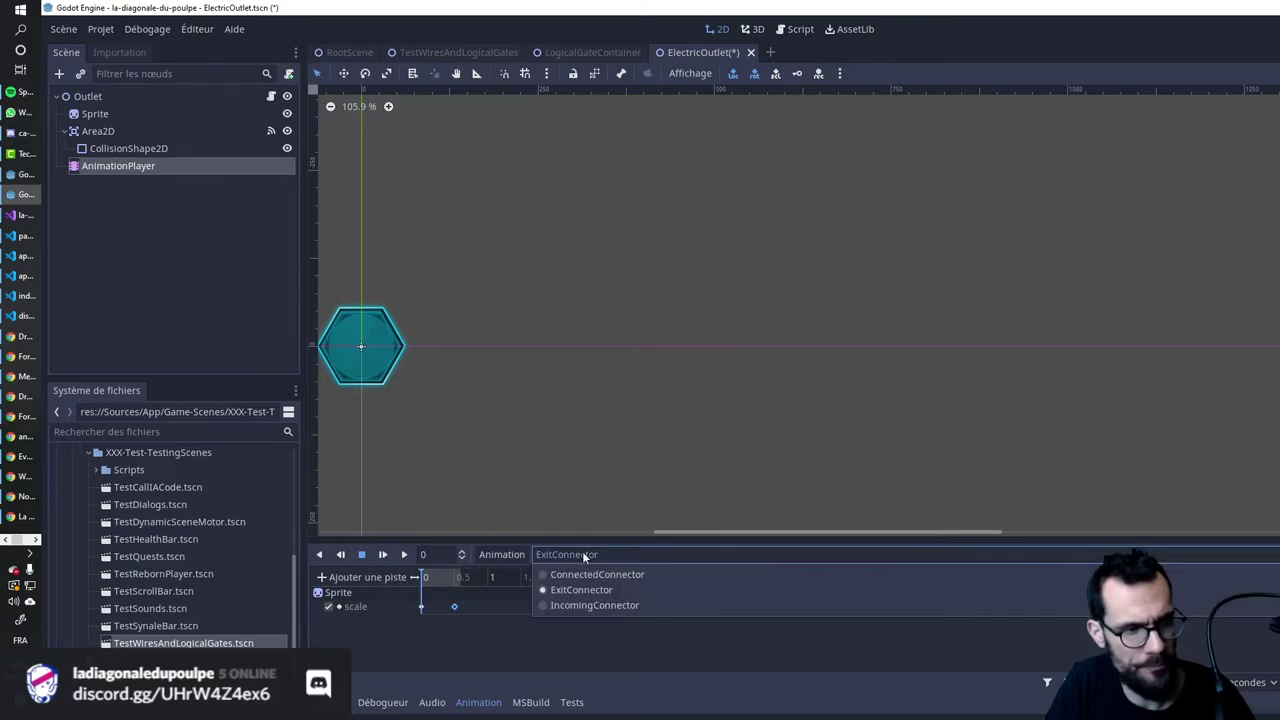
pyautogui.click(570, 578)
pyautogui.click(427, 606)
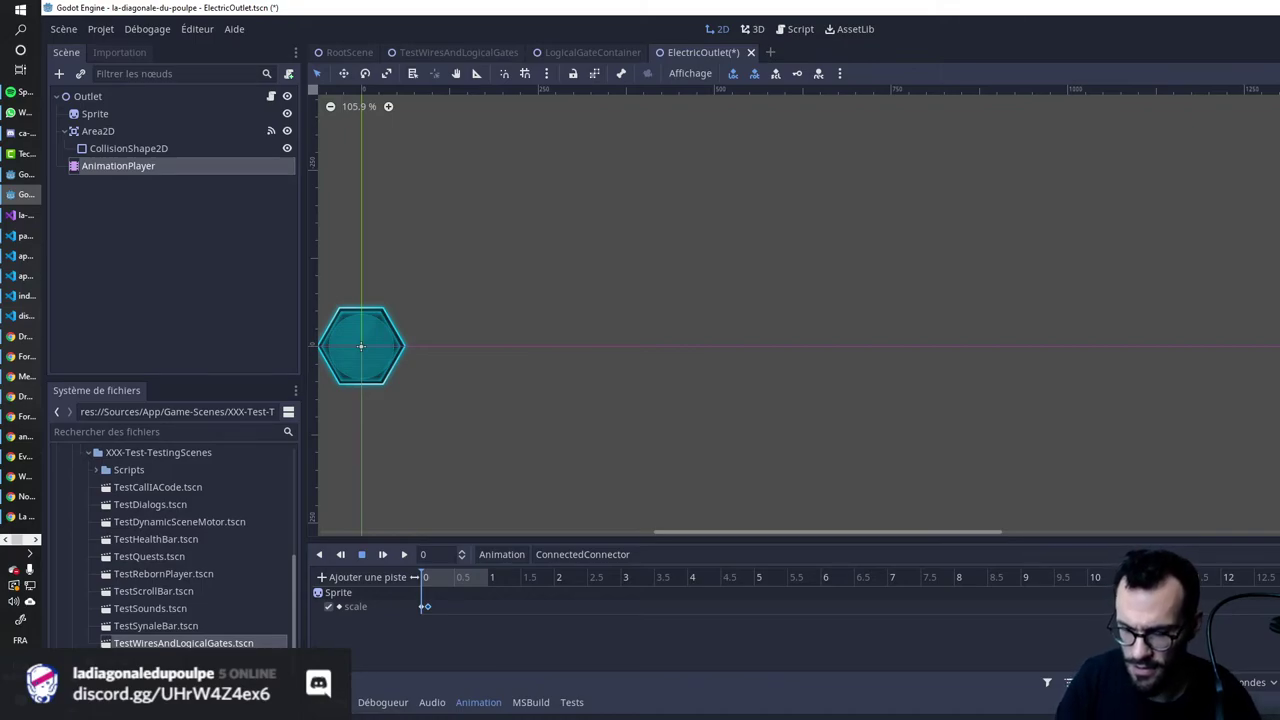
pyautogui.hotkey('ctrl', 's')
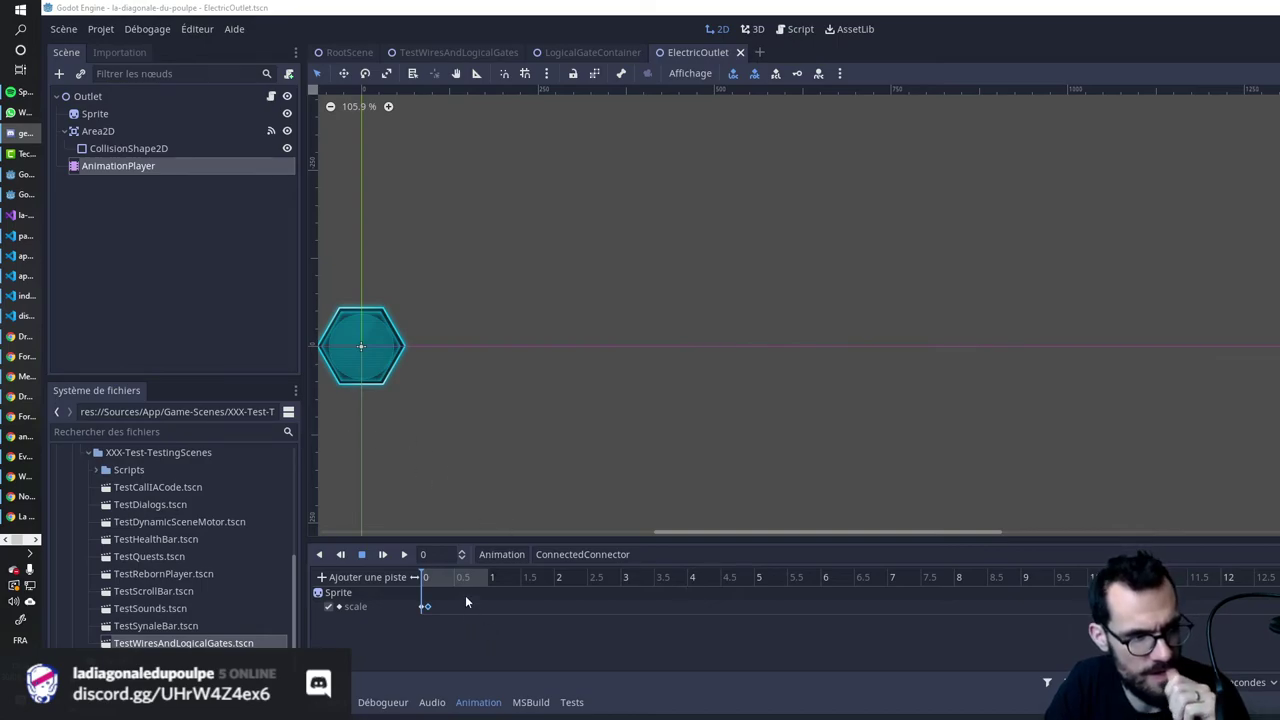
# Preview the shrink and start a Sprite property track, cancelling the property search.
pyautogui.click(404, 555)
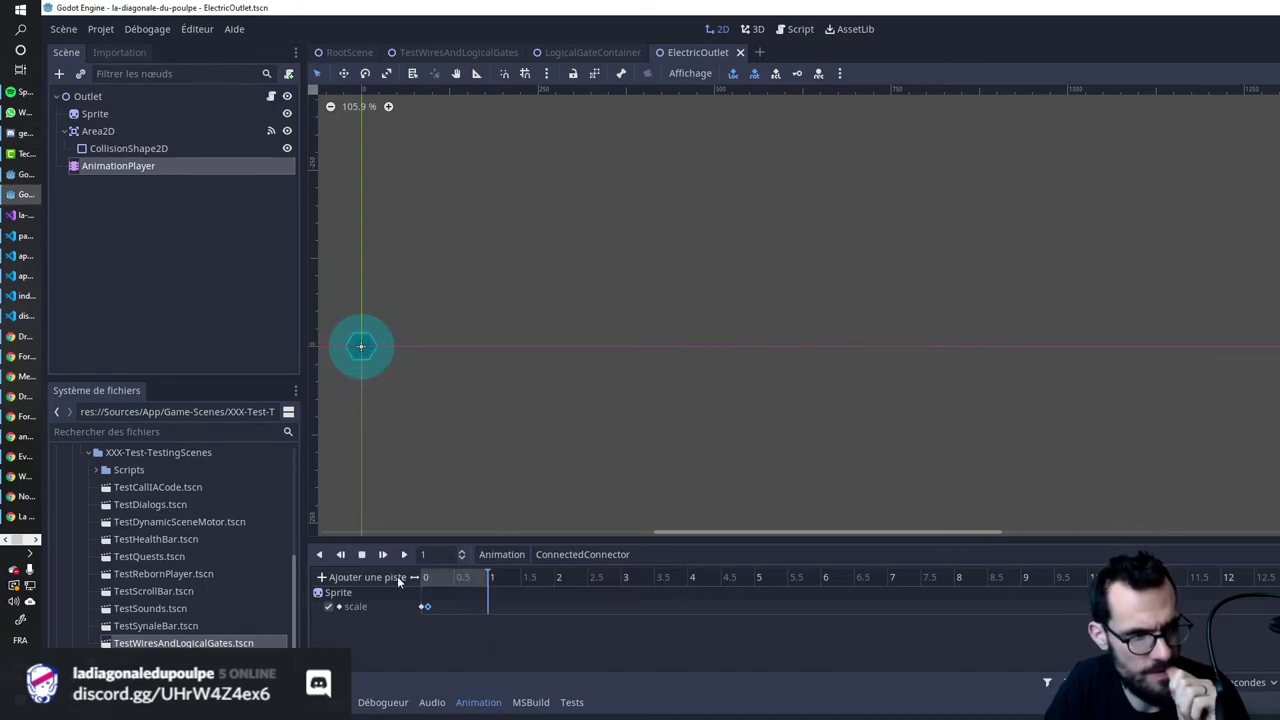
pyautogui.moveTo(489, 576)
pyautogui.mouseDown()
pyautogui.moveTo(411, 576)
pyautogui.moveTo(430, 572)
pyautogui.mouseUp()
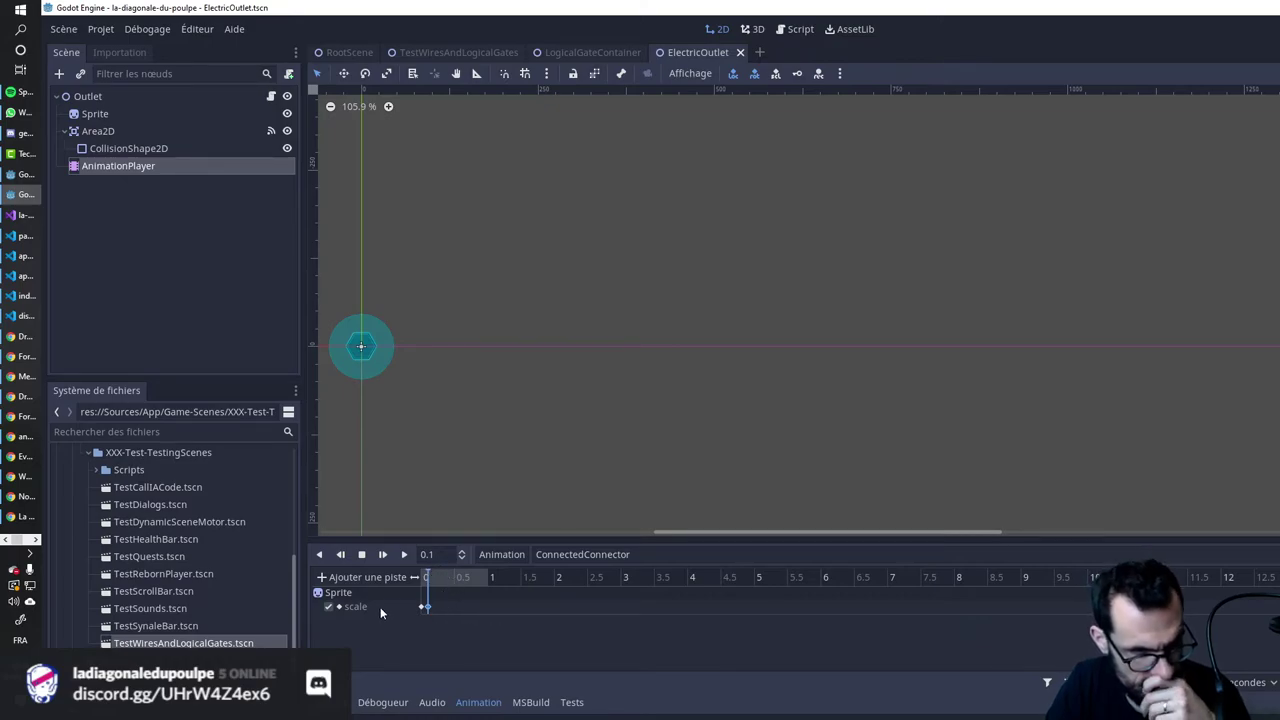
pyautogui.click(341, 577)
pyautogui.click(356, 594)
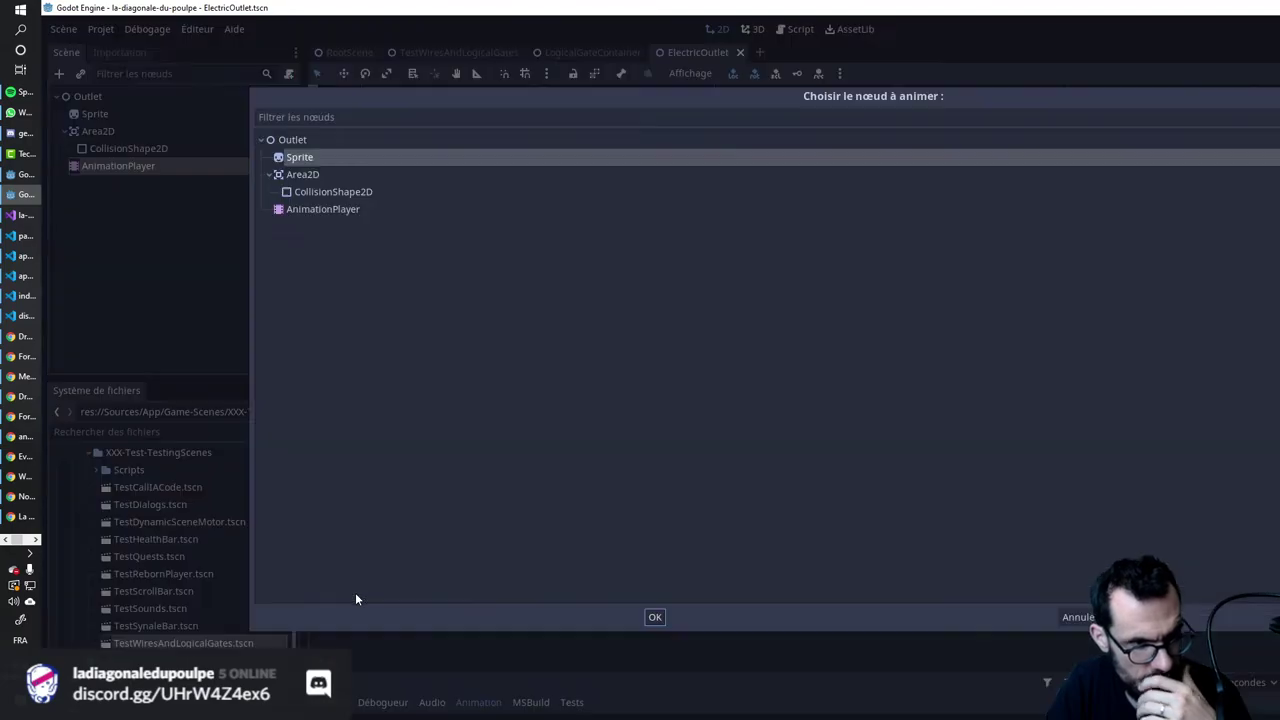
pyautogui.doubleClick(308, 156)
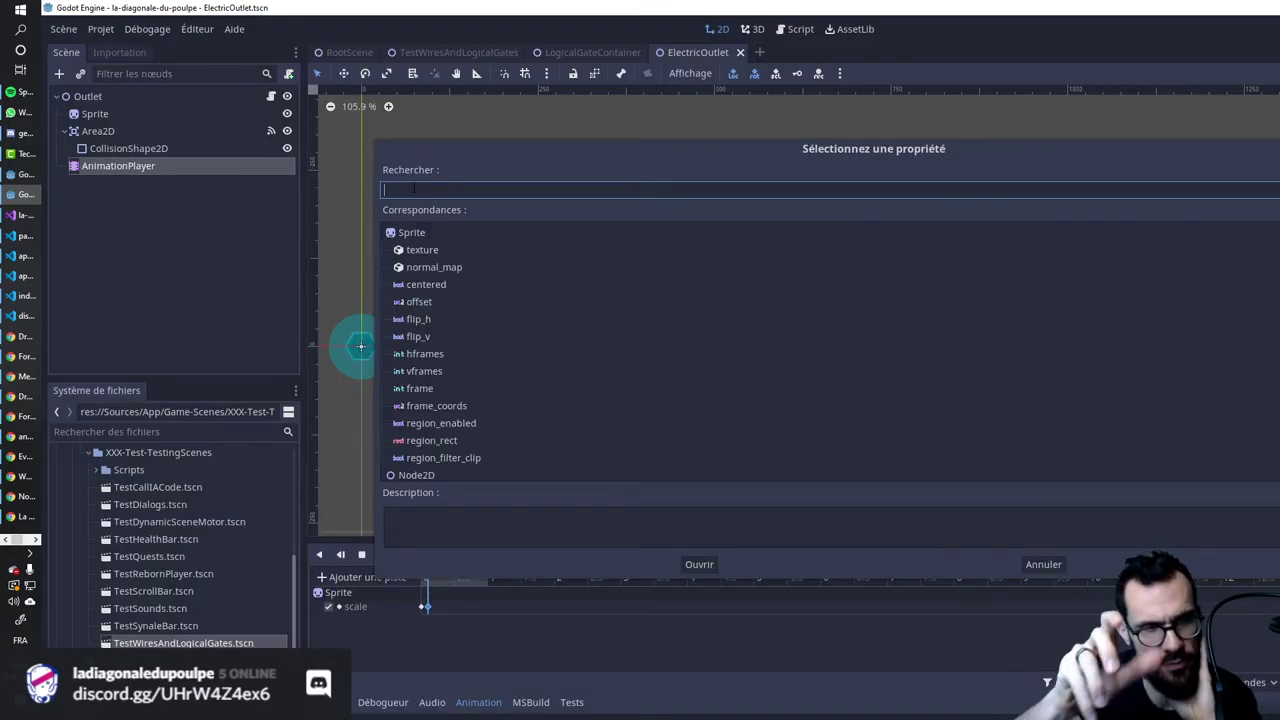
pyautogui.write('ro')
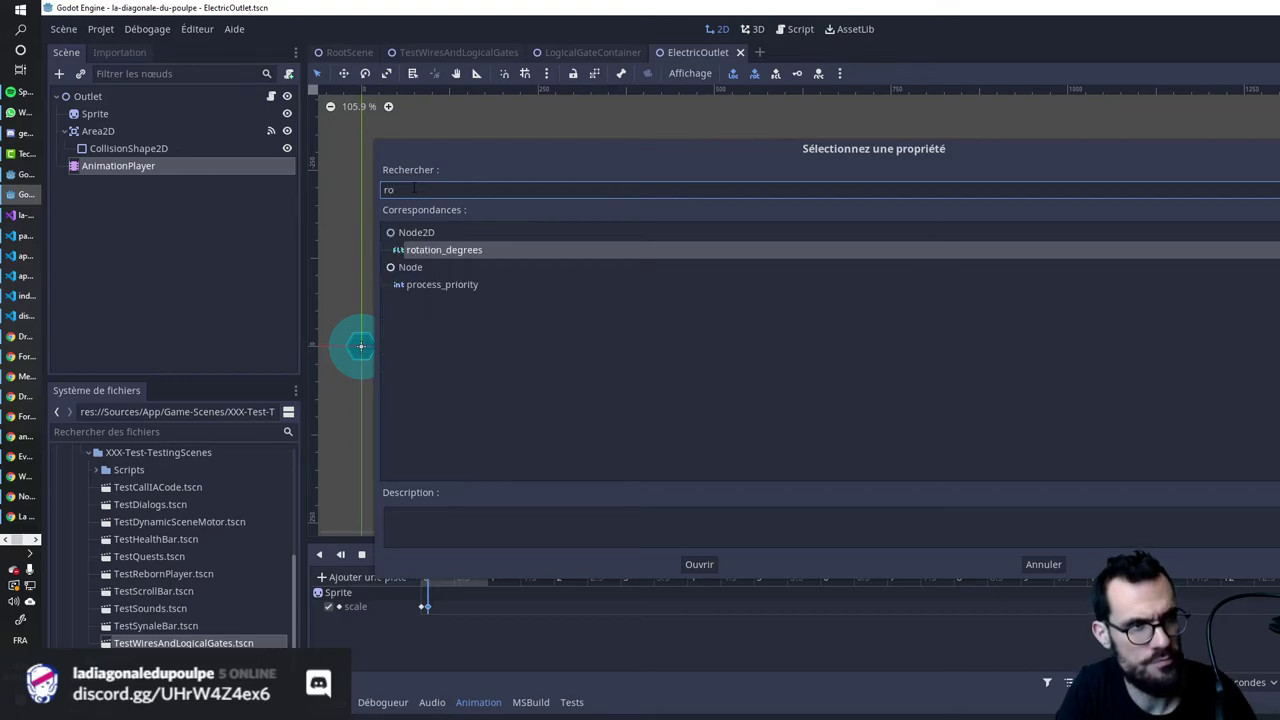
pyautogui.press('BackSpace')
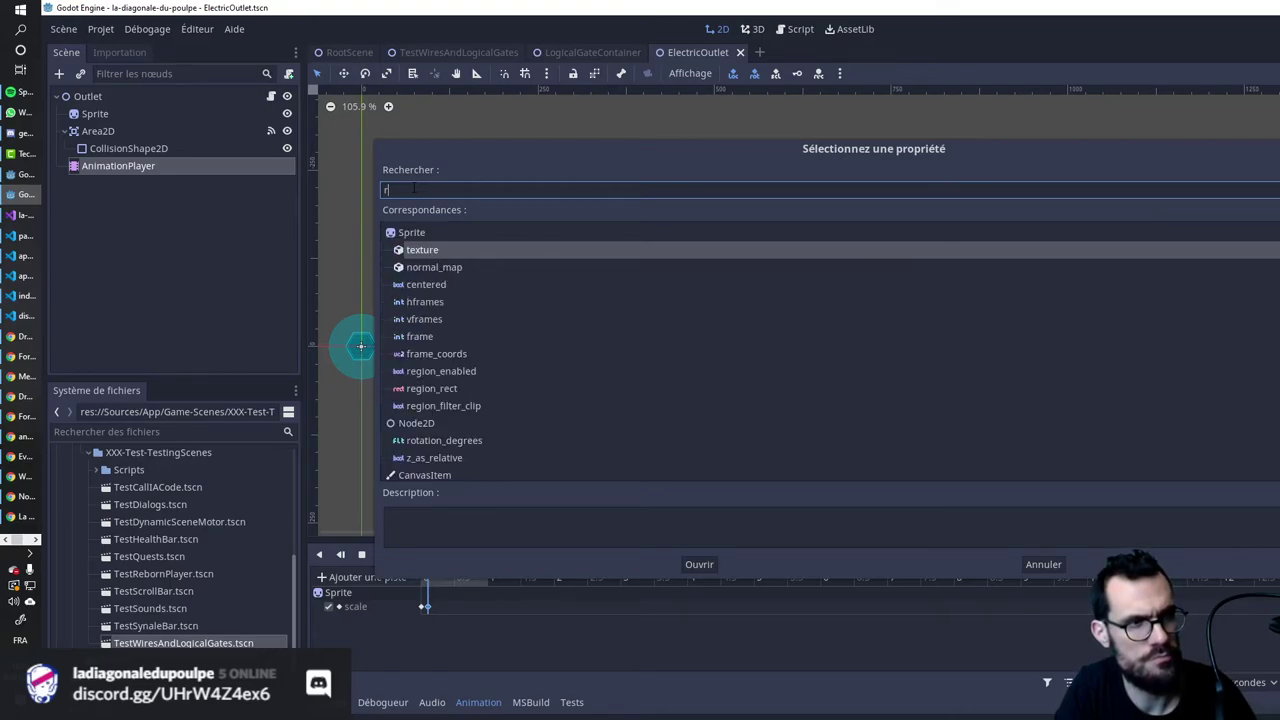
pyautogui.press('Escape')
# Add a Sprite rotation_degrees track with a keyframe at time 0 and save.
pyautogui.click(95, 113)
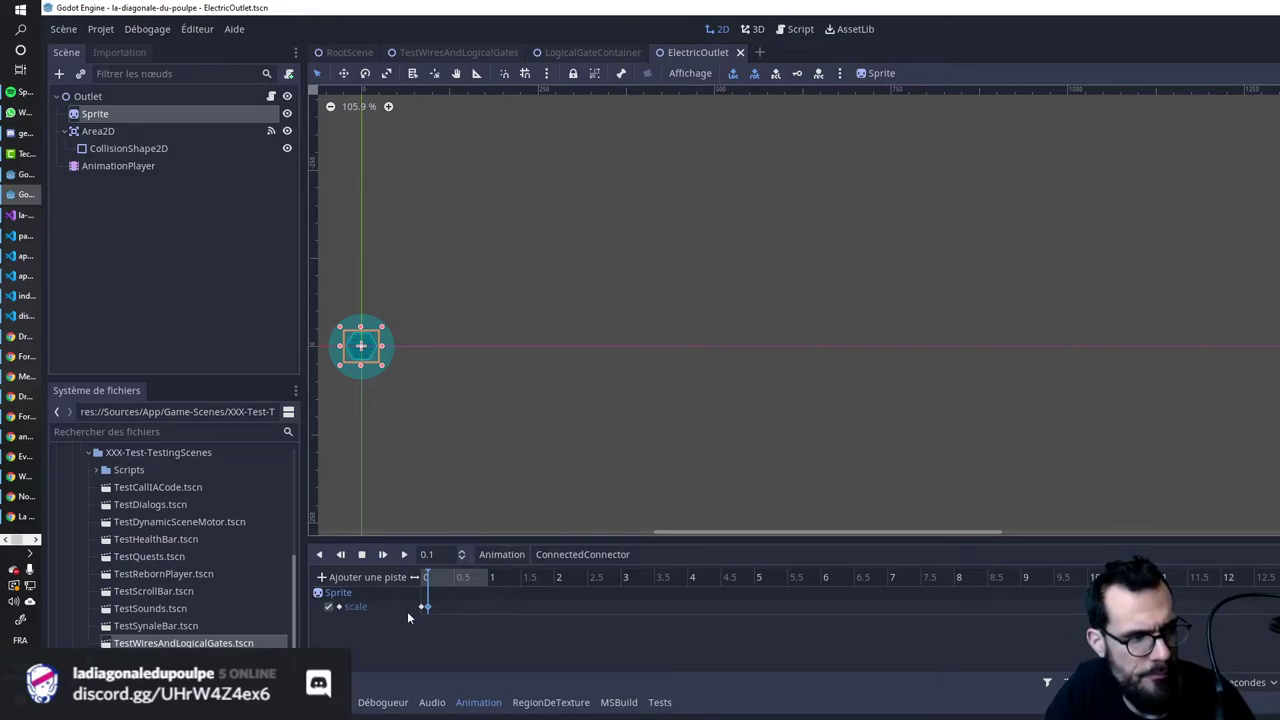
pyautogui.click(346, 576)
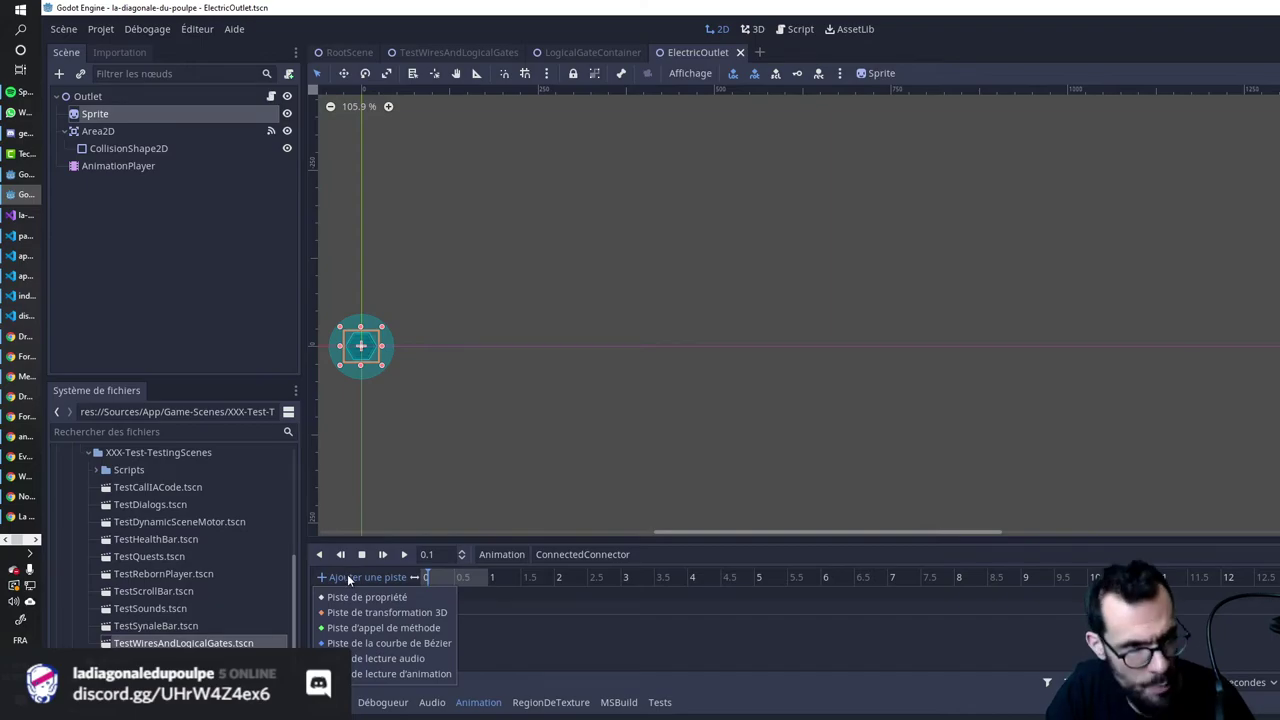
pyautogui.click(375, 594)
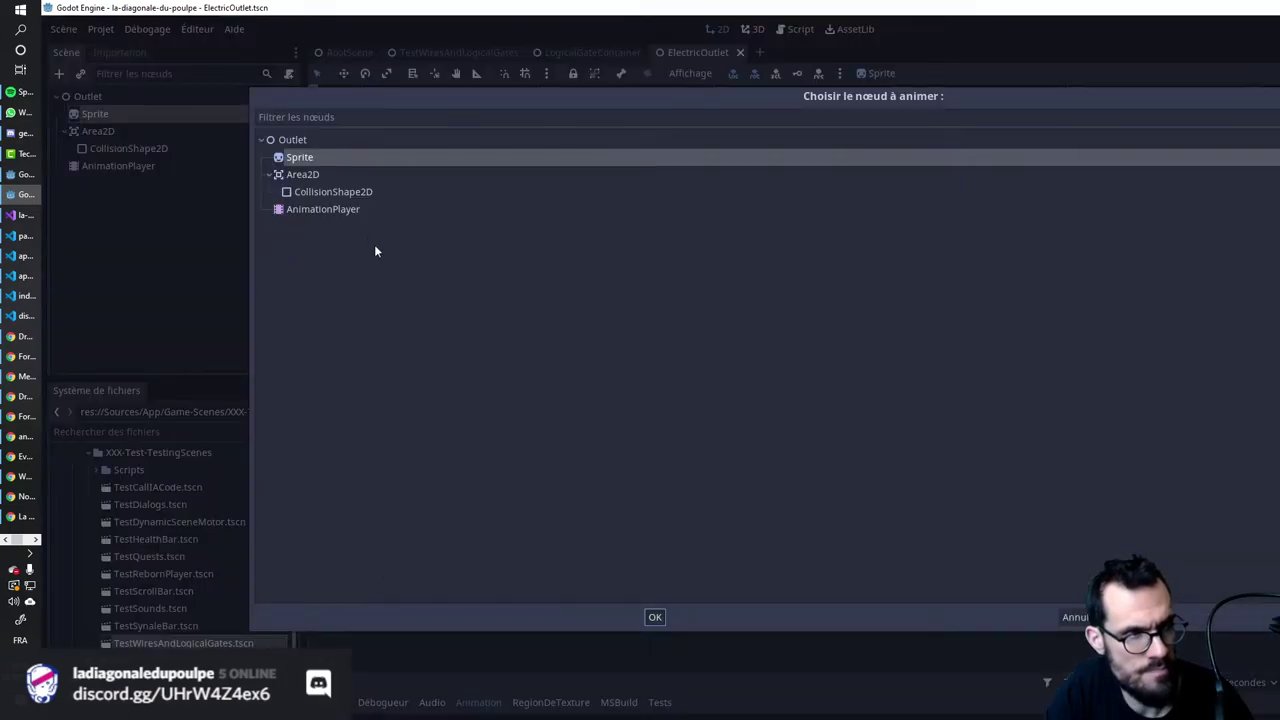
pyautogui.doubleClick(321, 158)
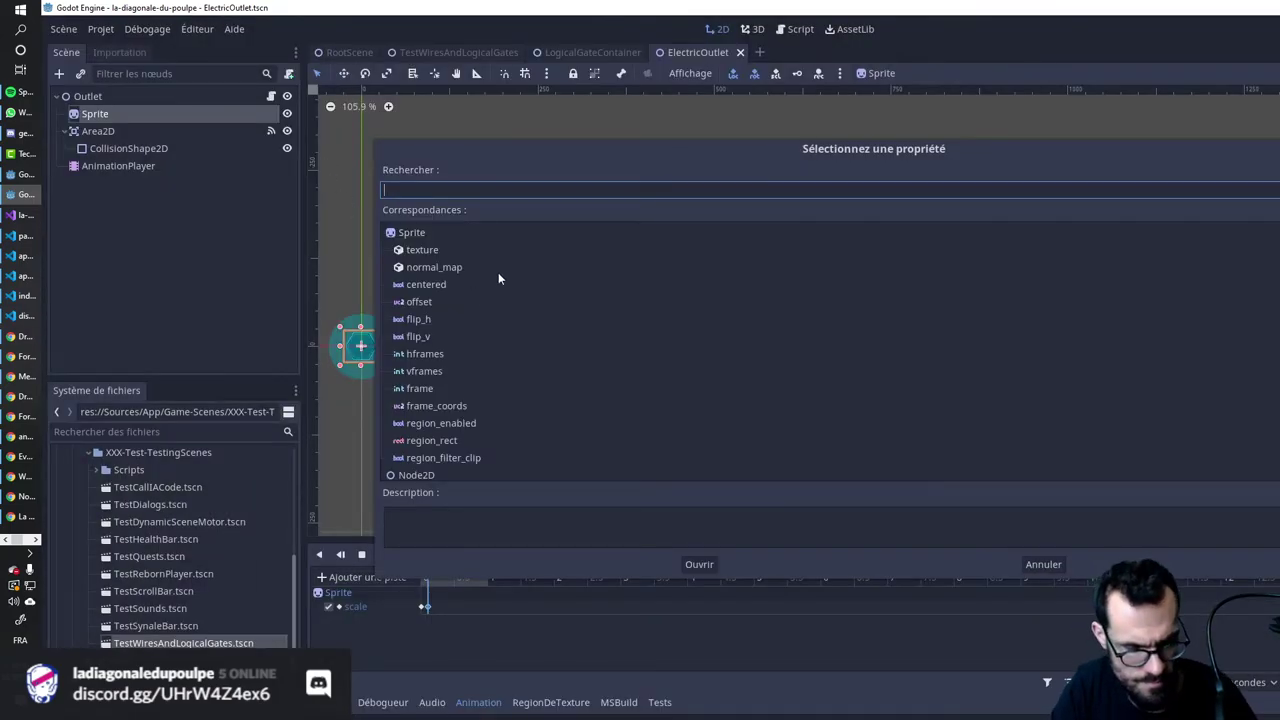
pyautogui.write('rot')
pyautogui.press('Return')
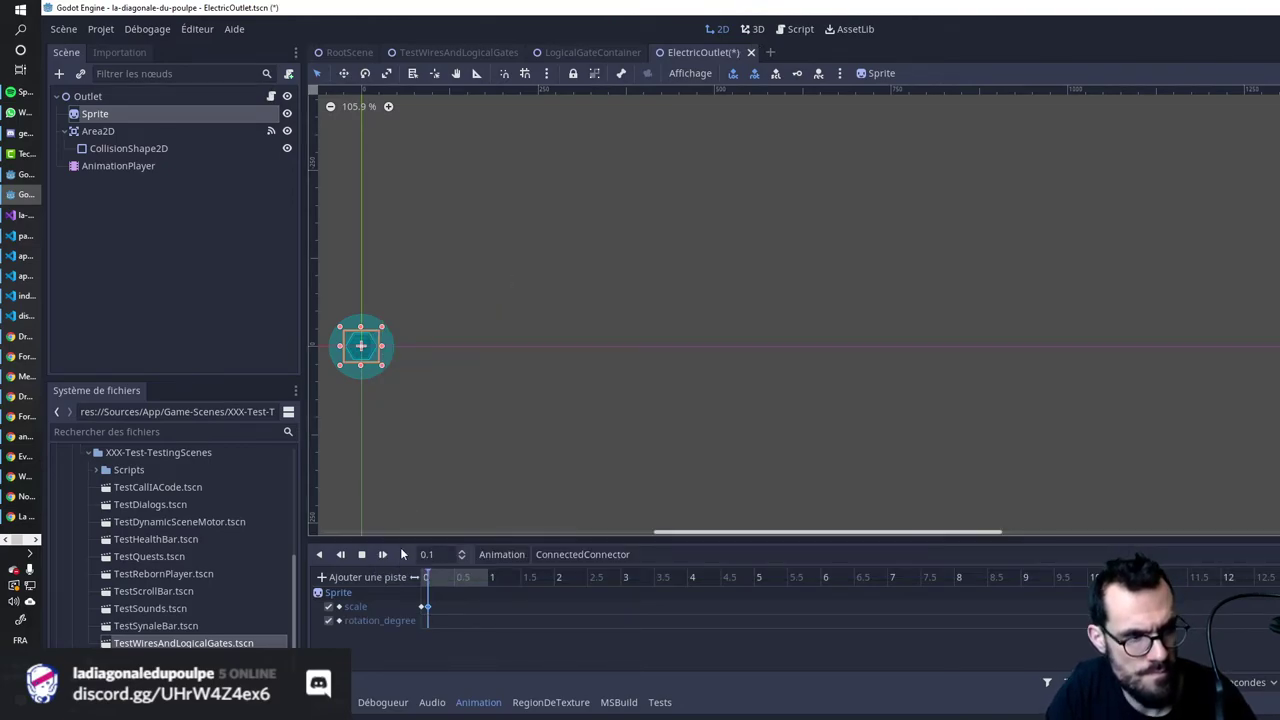
pyautogui.rightClick(426, 620)
pyautogui.click(441, 632)
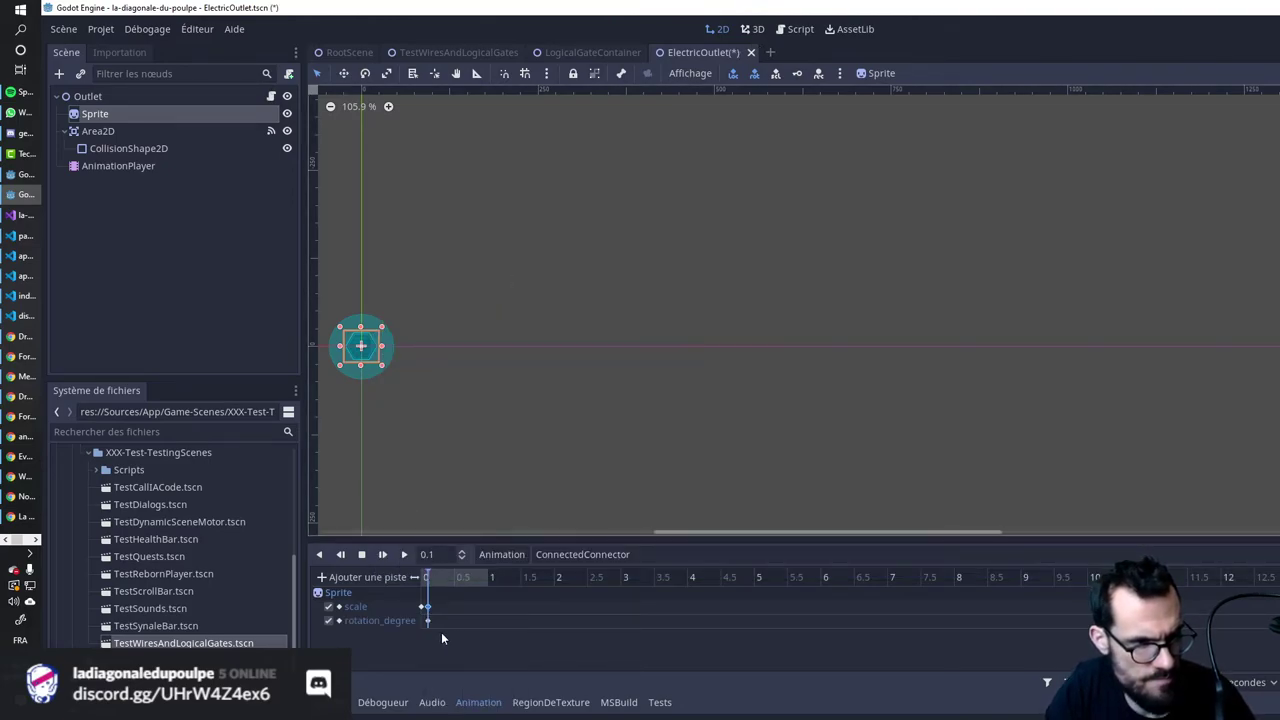
pyautogui.click(428, 621)
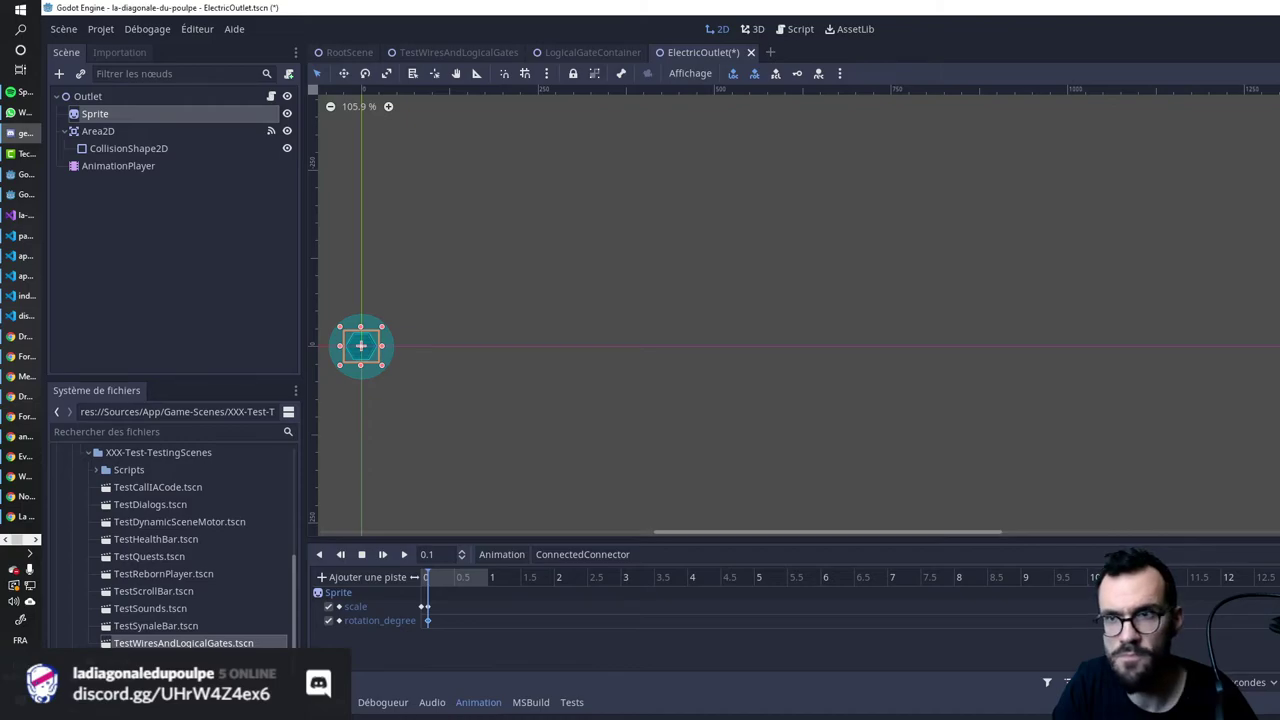
pyautogui.hotkey('ctrl', 's')
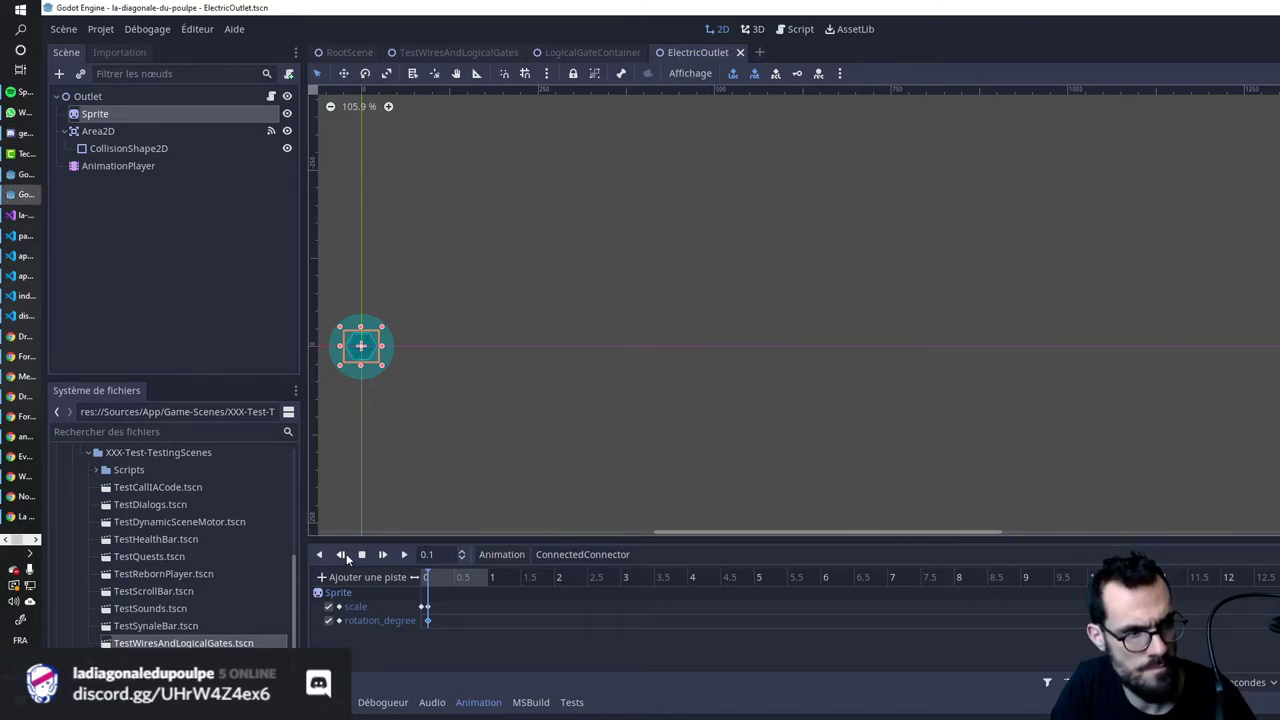
# Insert a second rotation_degrees keyframe, save, and preview the spin.
pyautogui.click(341, 553)
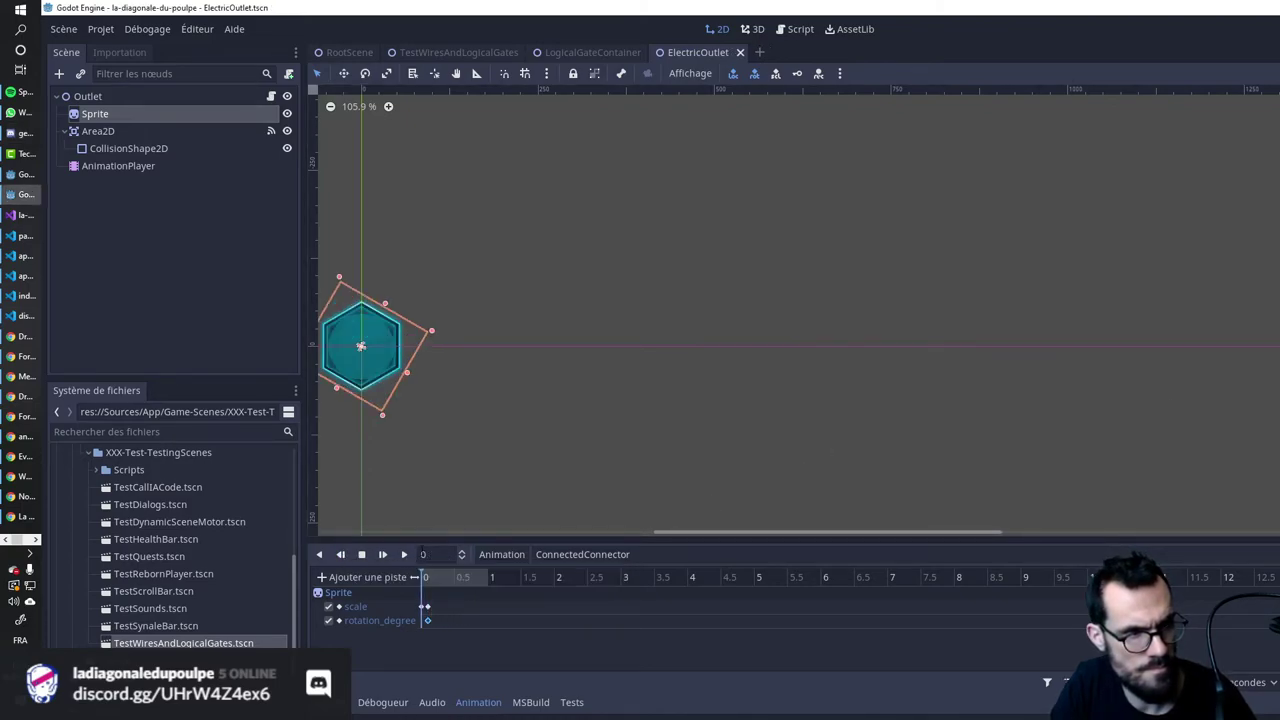
pyautogui.click(404, 555)
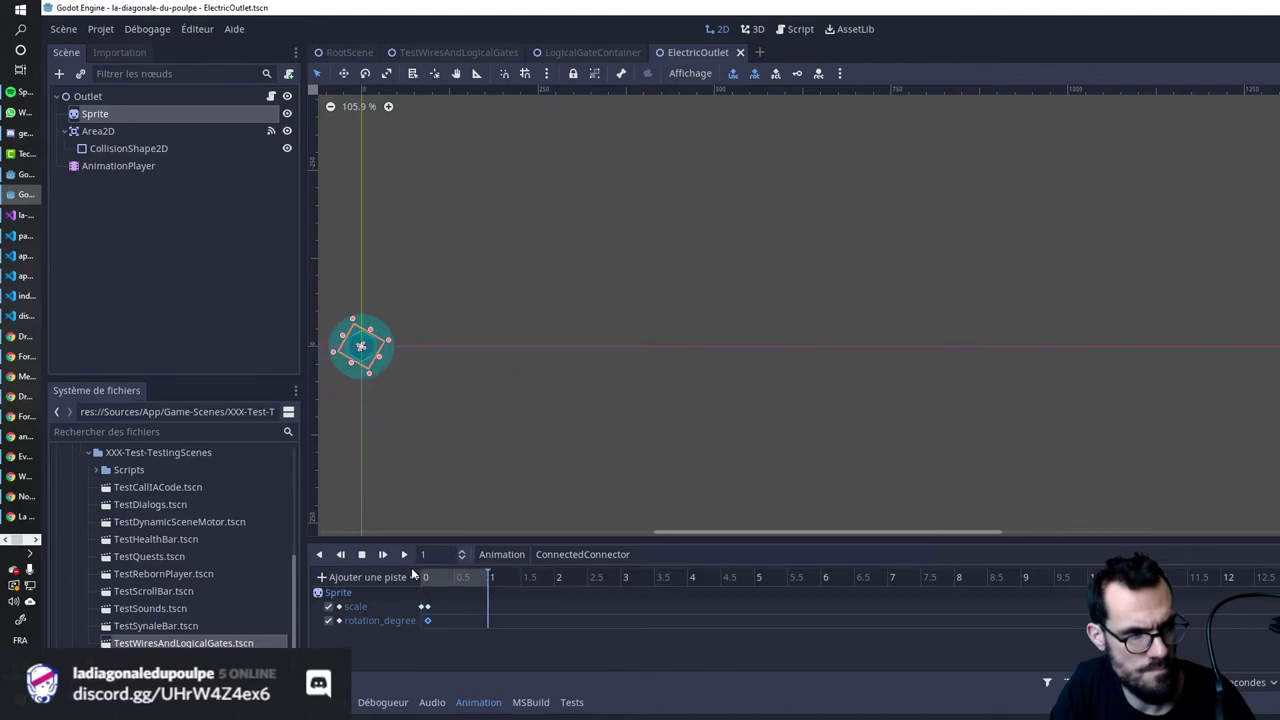
pyautogui.rightClick(420, 622)
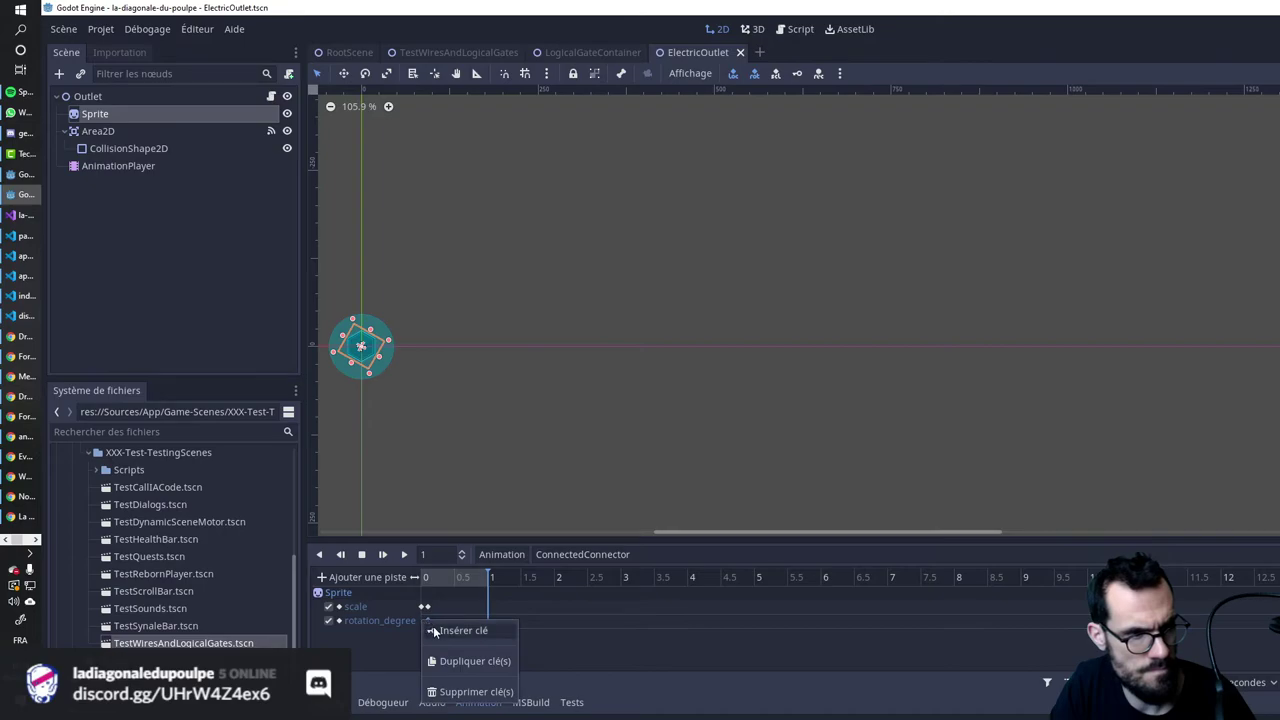
pyautogui.click(435, 628)
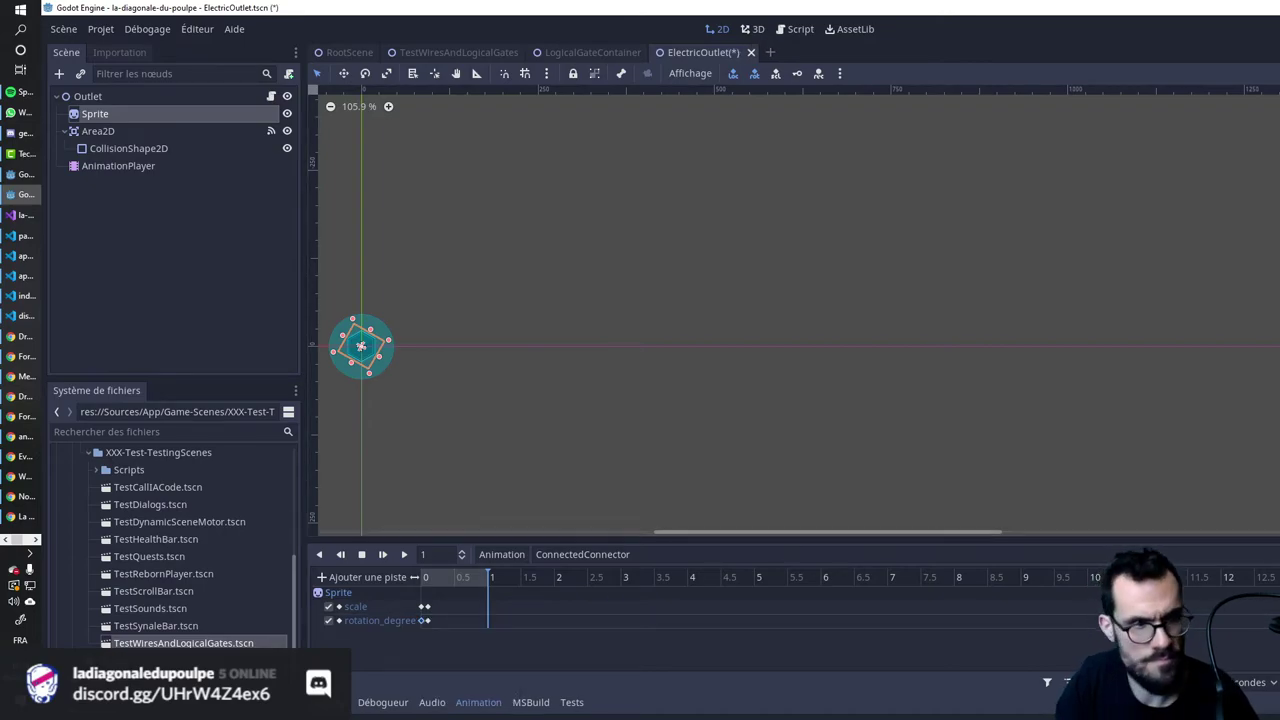
pyautogui.hotkey('ctrl', 's')
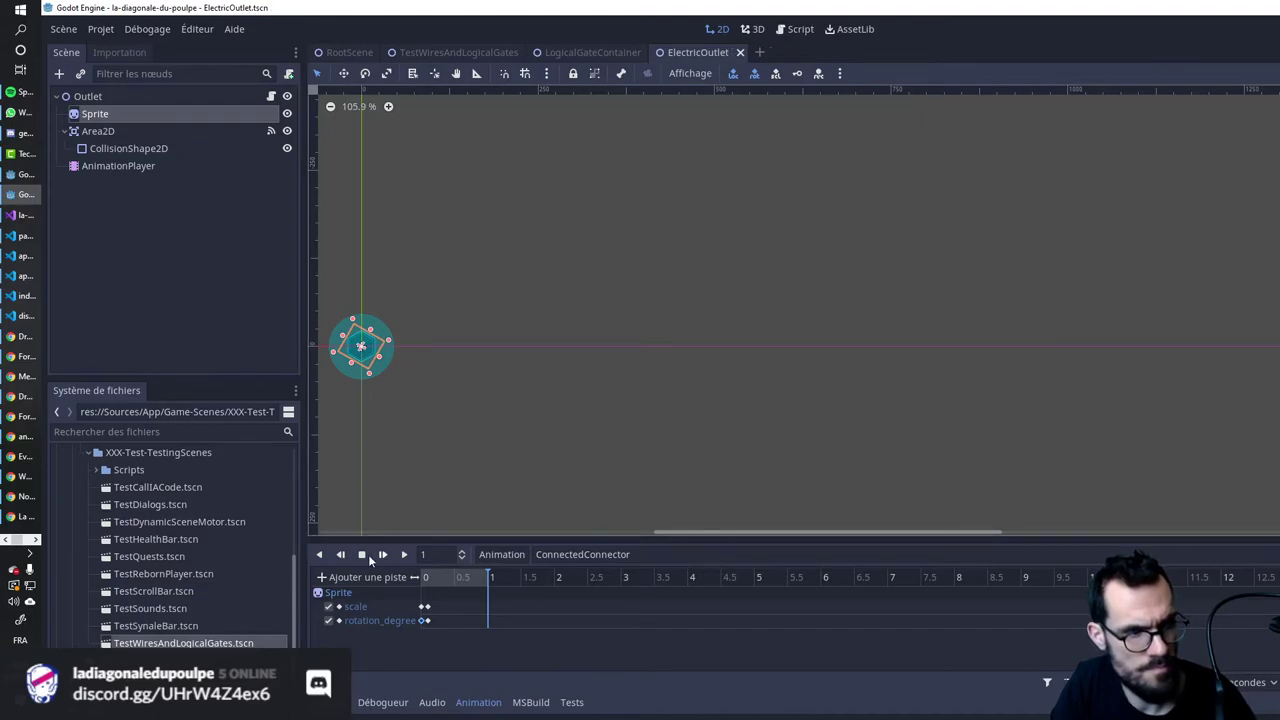
pyautogui.click(339, 555)
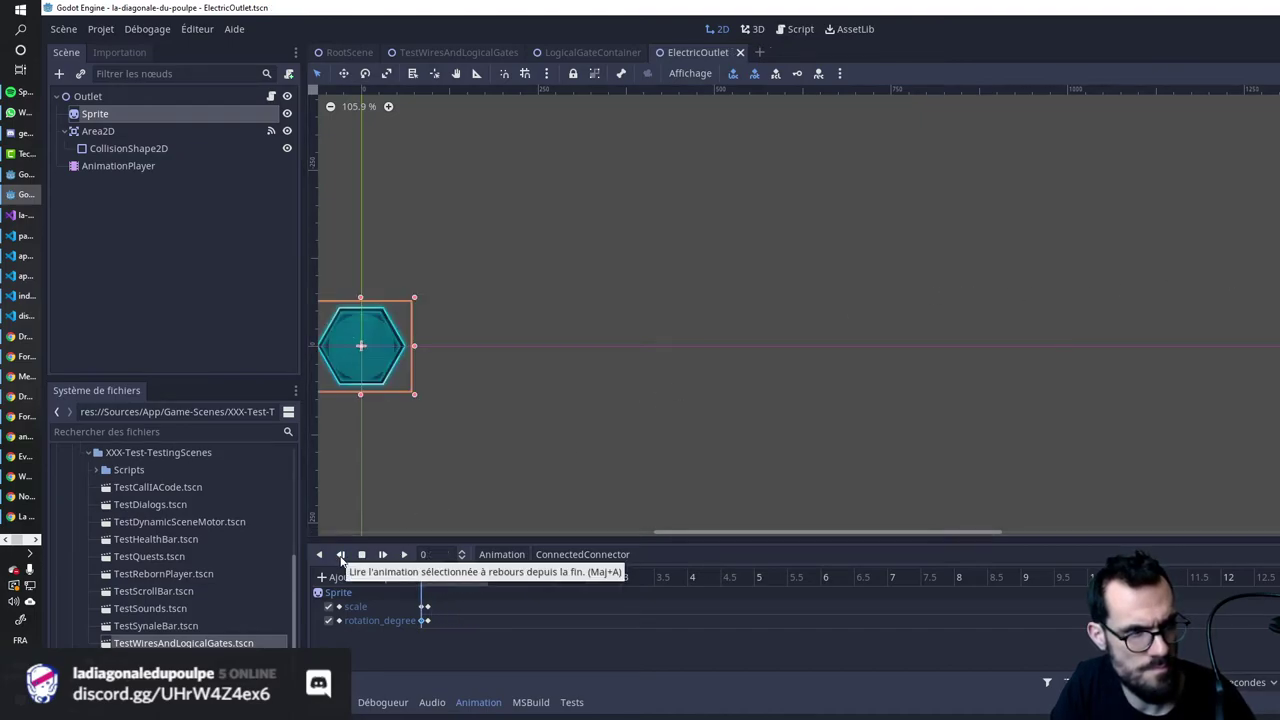
pyautogui.click(403, 555)
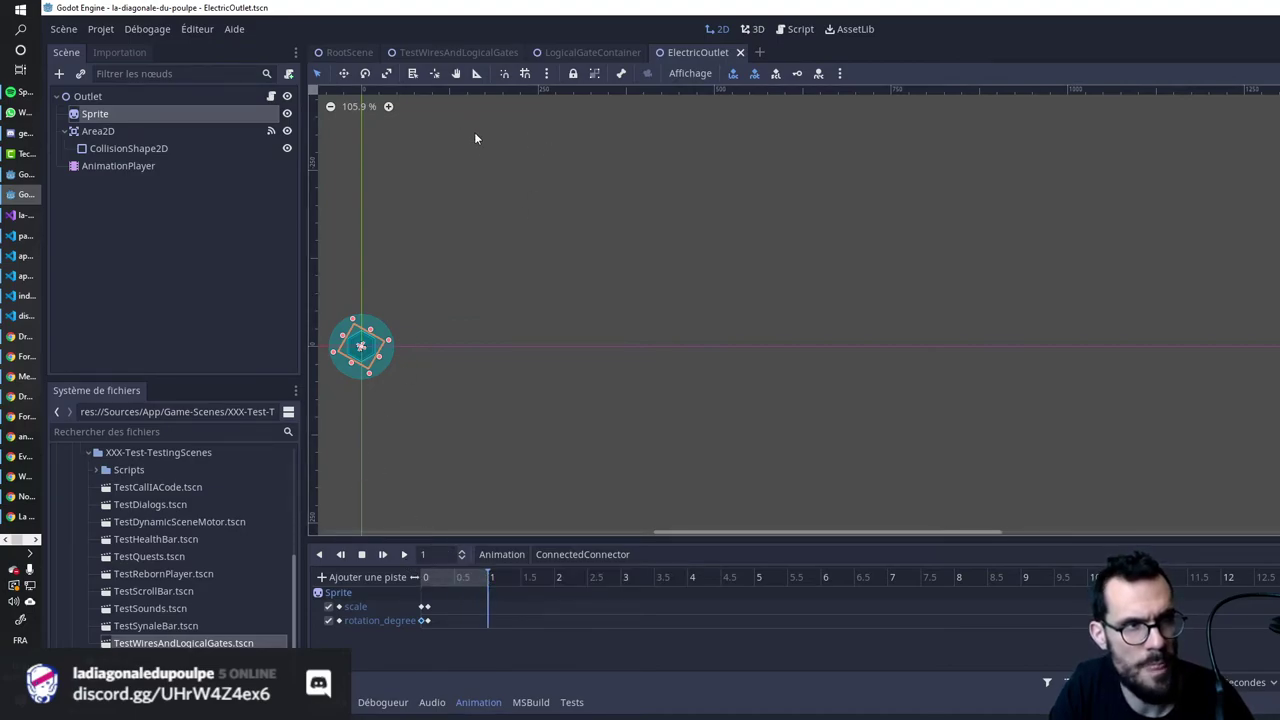
pyautogui.click(425, 621)
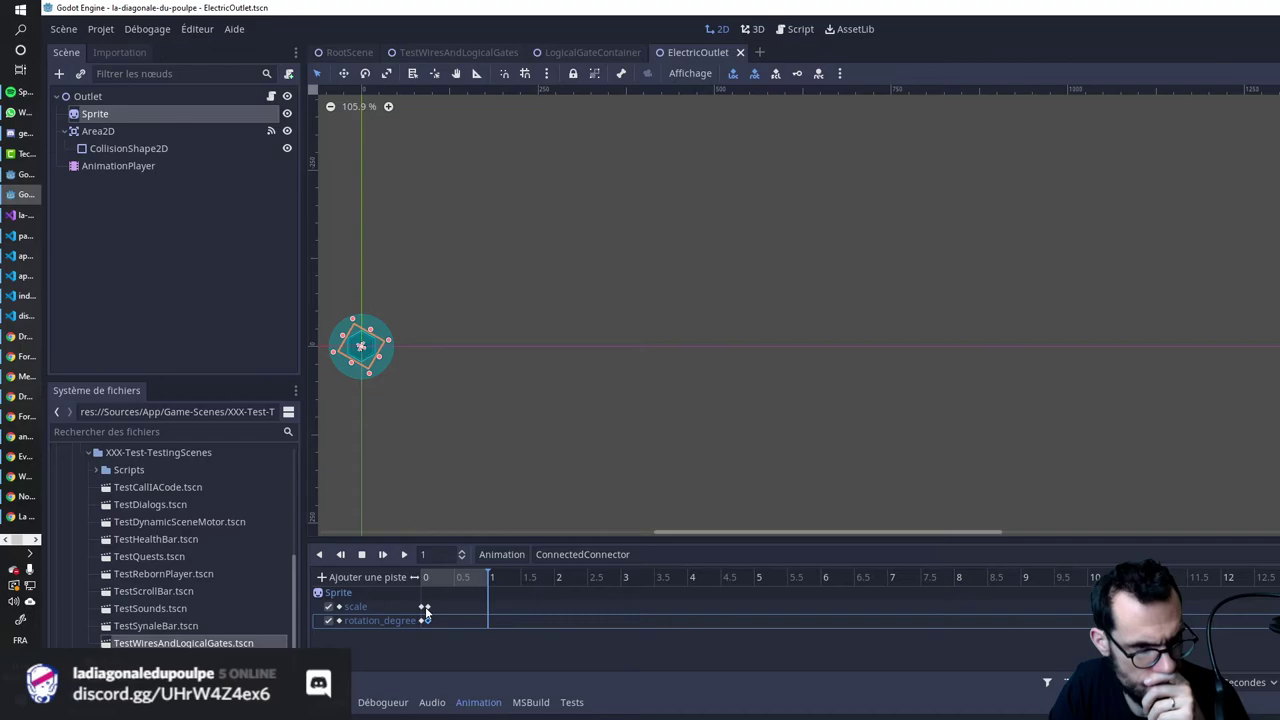
pyautogui.click(425, 607)
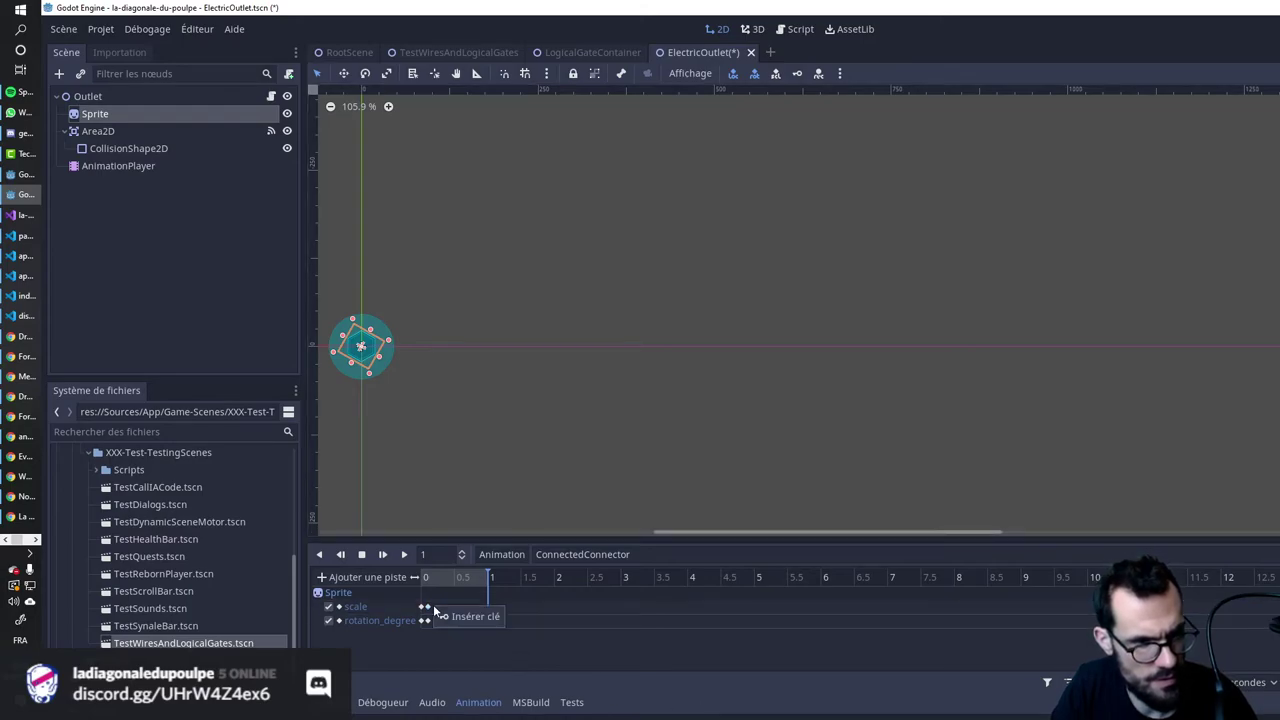
# Add a third scale keyframe, move the second rotation key later, and preview the timing.
pyautogui.click(448, 618)
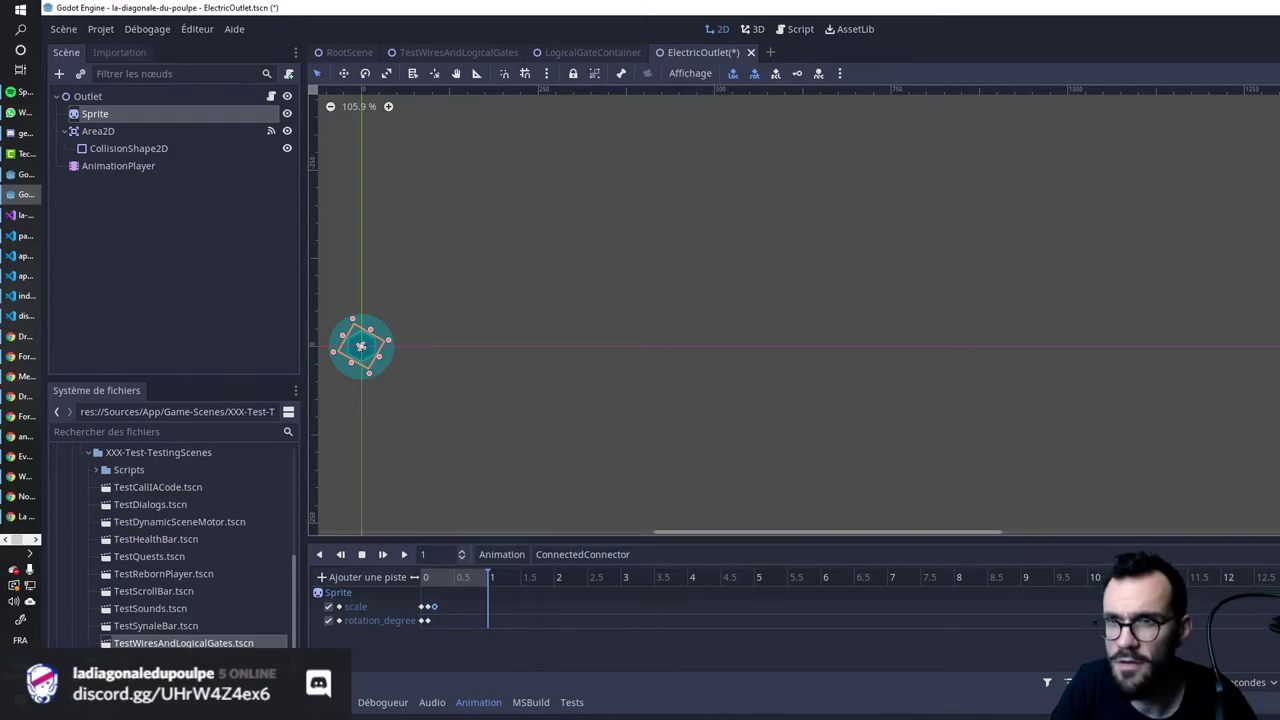
pyautogui.click(340, 555)
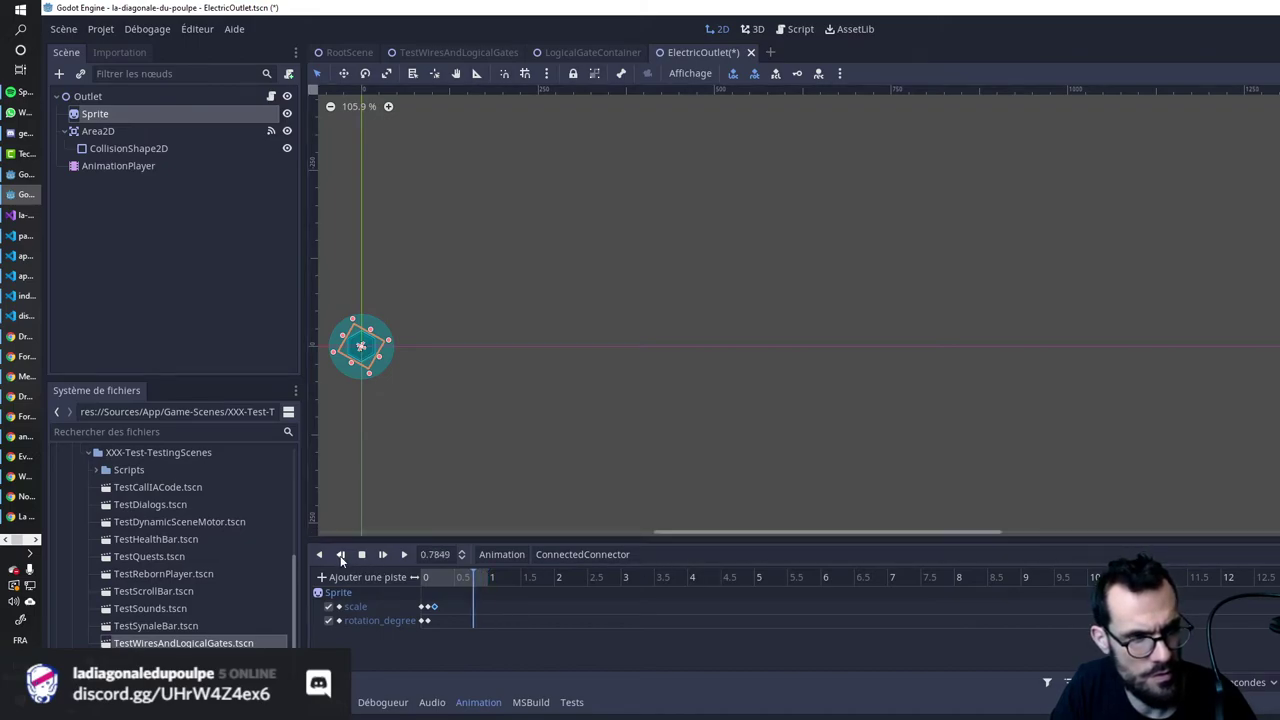
pyautogui.click(404, 555)
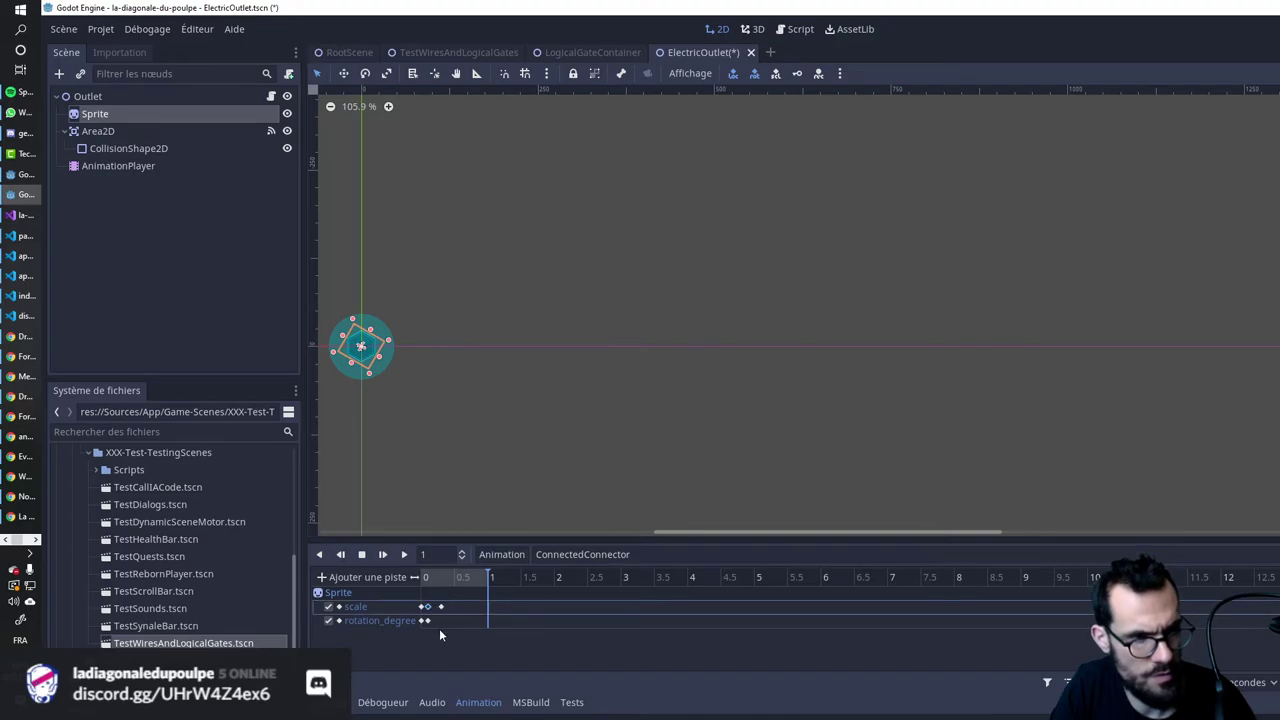
pyautogui.moveTo(428, 620); pyautogui.dragTo(434, 609)
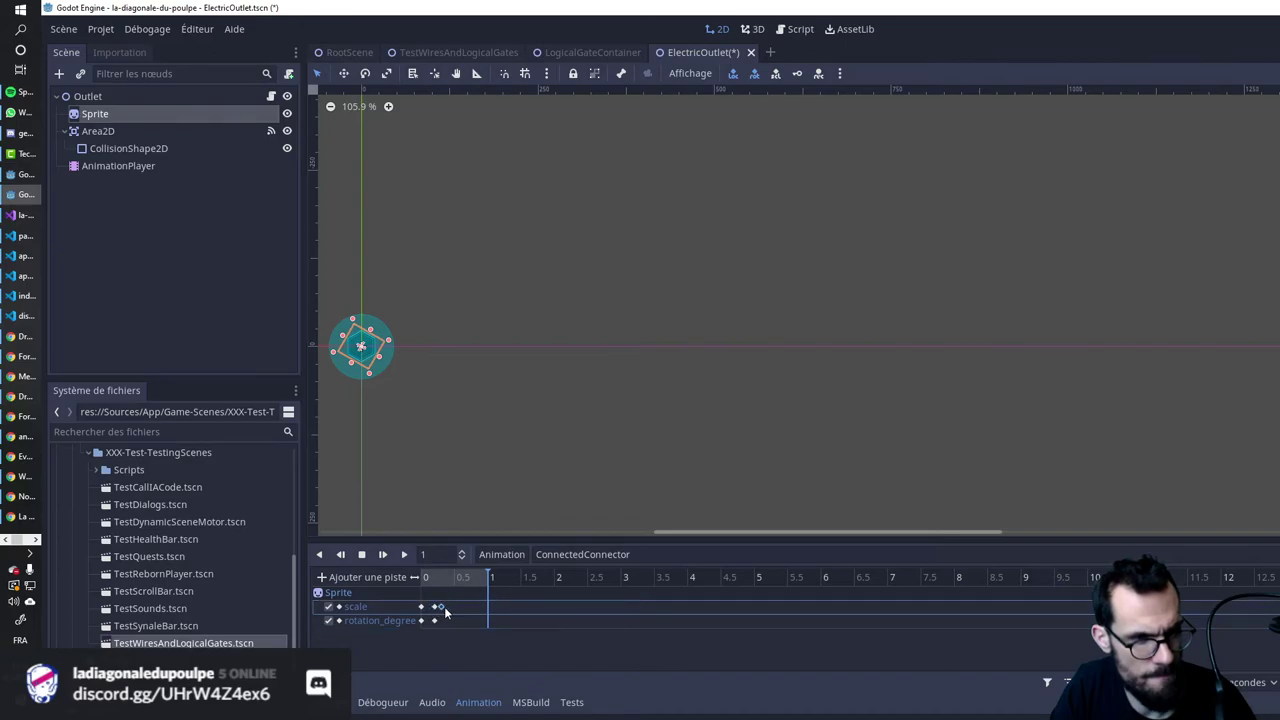
pyautogui.moveTo(486, 577); pyautogui.dragTo(393, 570)
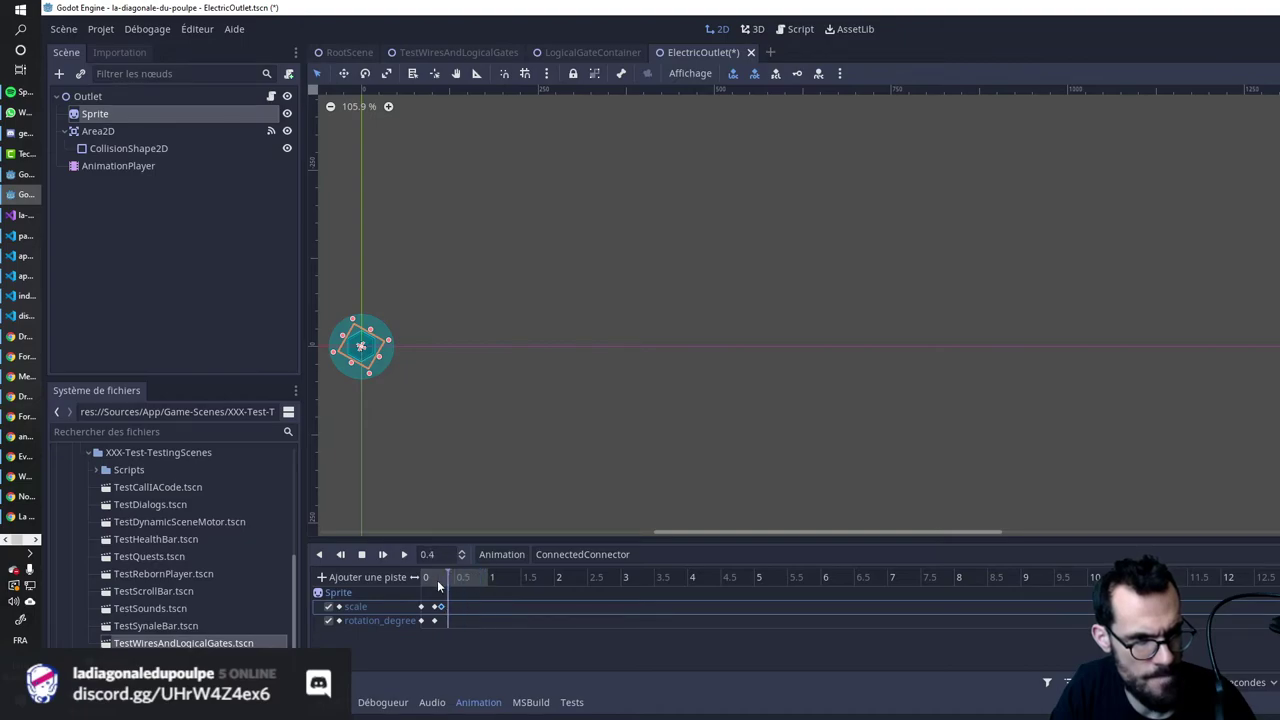
pyautogui.click(385, 555)
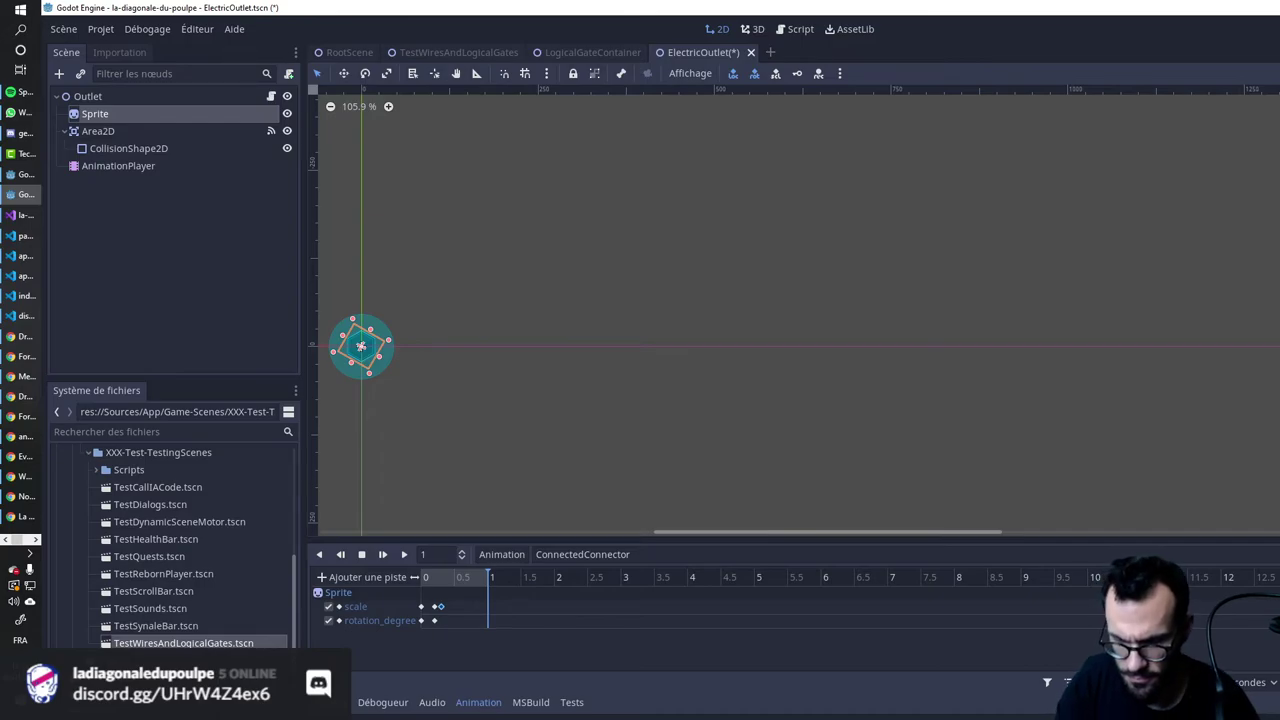
pyautogui.click(455, 577)
# Preview ConnectedConnector, rewind the sprite to its hexagon start pose, and save the scene.
pyautogui.hotkey('ctrl', 's')
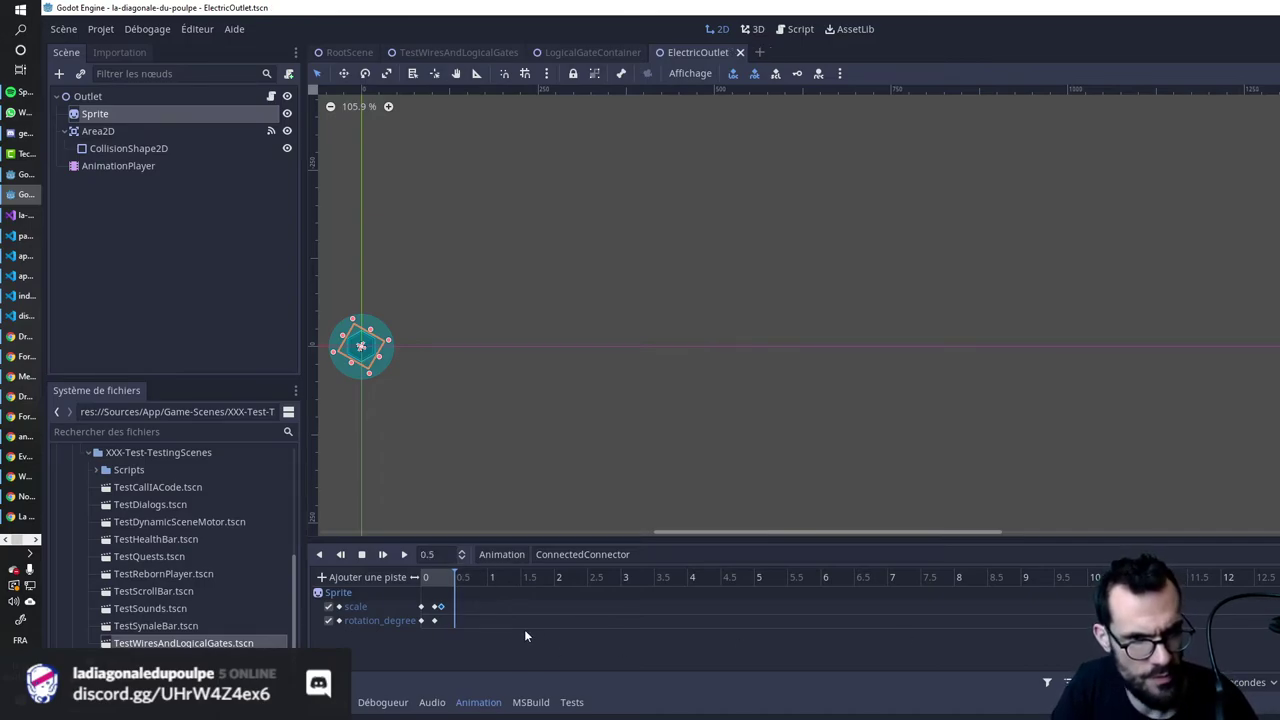
pyautogui.click(323, 554)
pyautogui.click(405, 554)
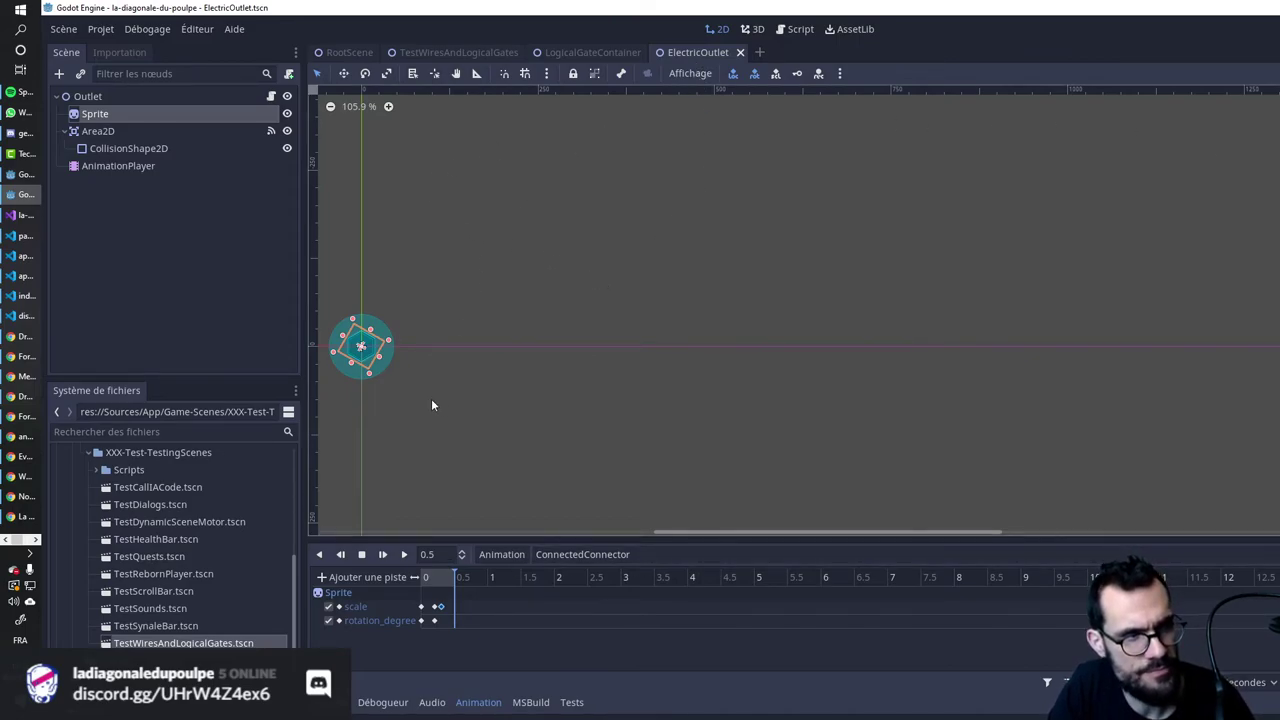
pyautogui.click(16, 222)
pyautogui.click(16, 222)
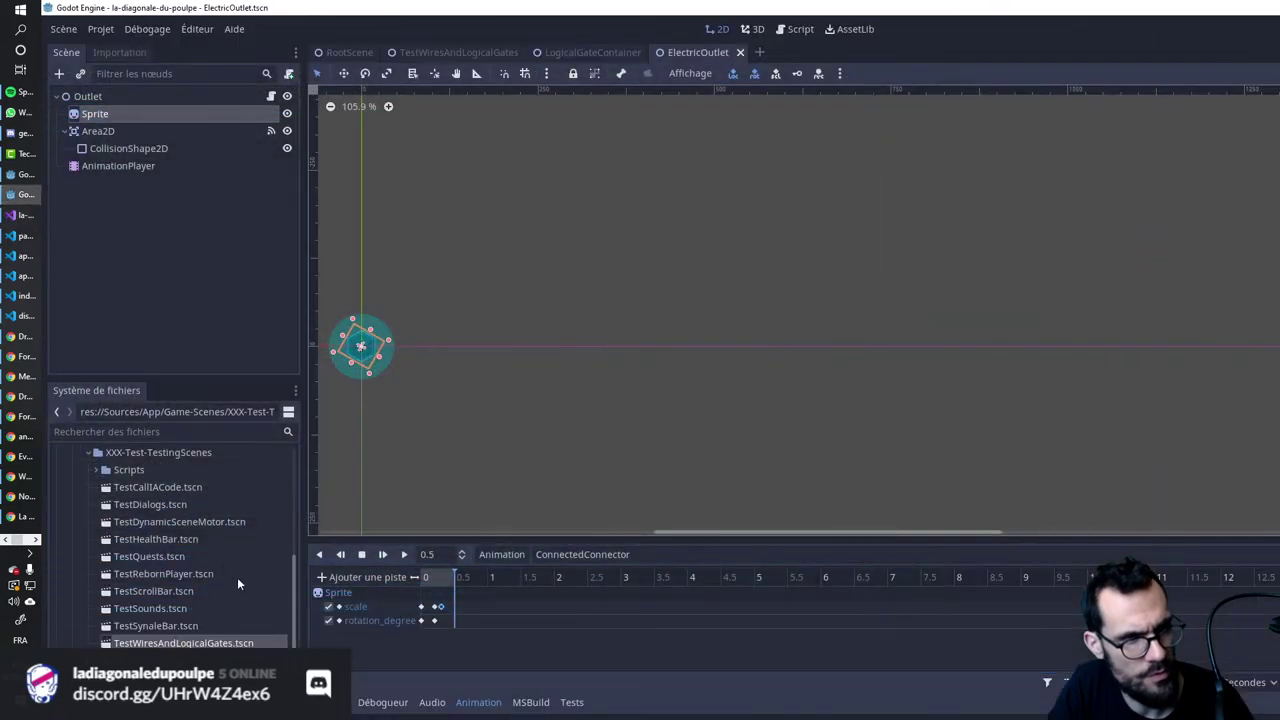
pyautogui.click(341, 555)
pyautogui.hotkey('ctrl', 's')
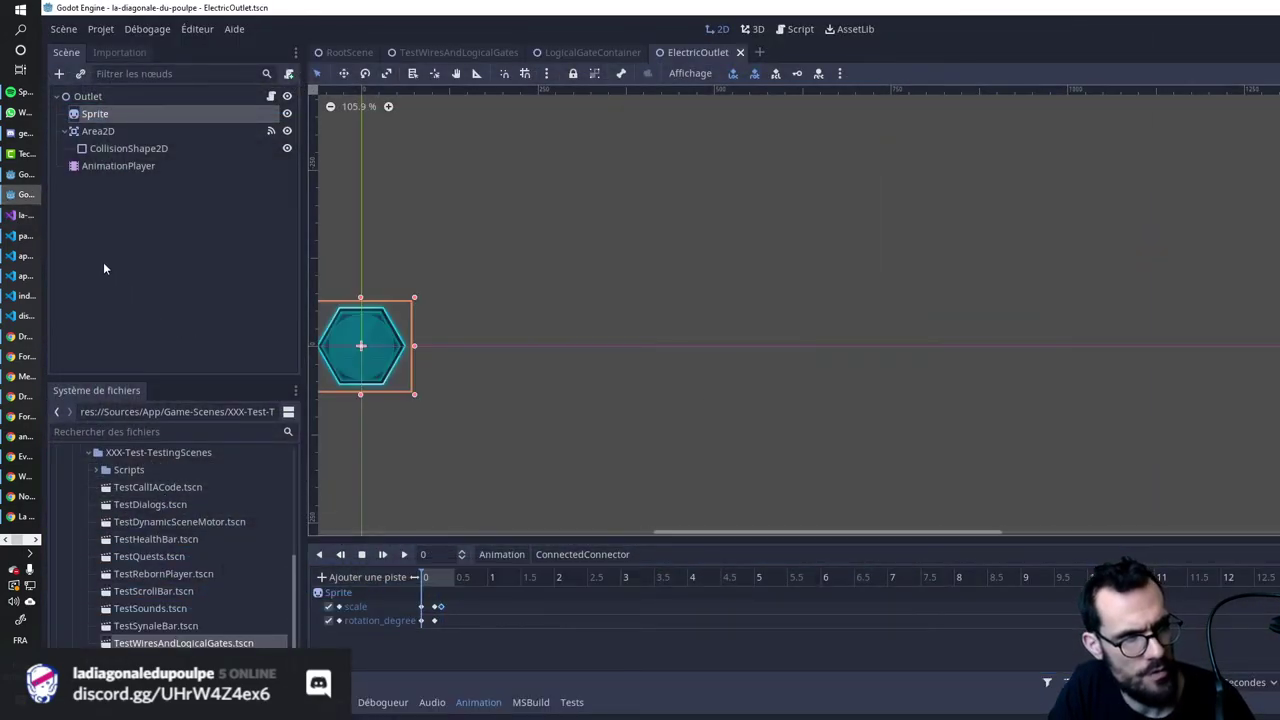
pyautogui.click(20, 174)
# Launch the game with F5 from Visual Studio, then stop debugging with Shift+F5.
pyautogui.click(33, 221)
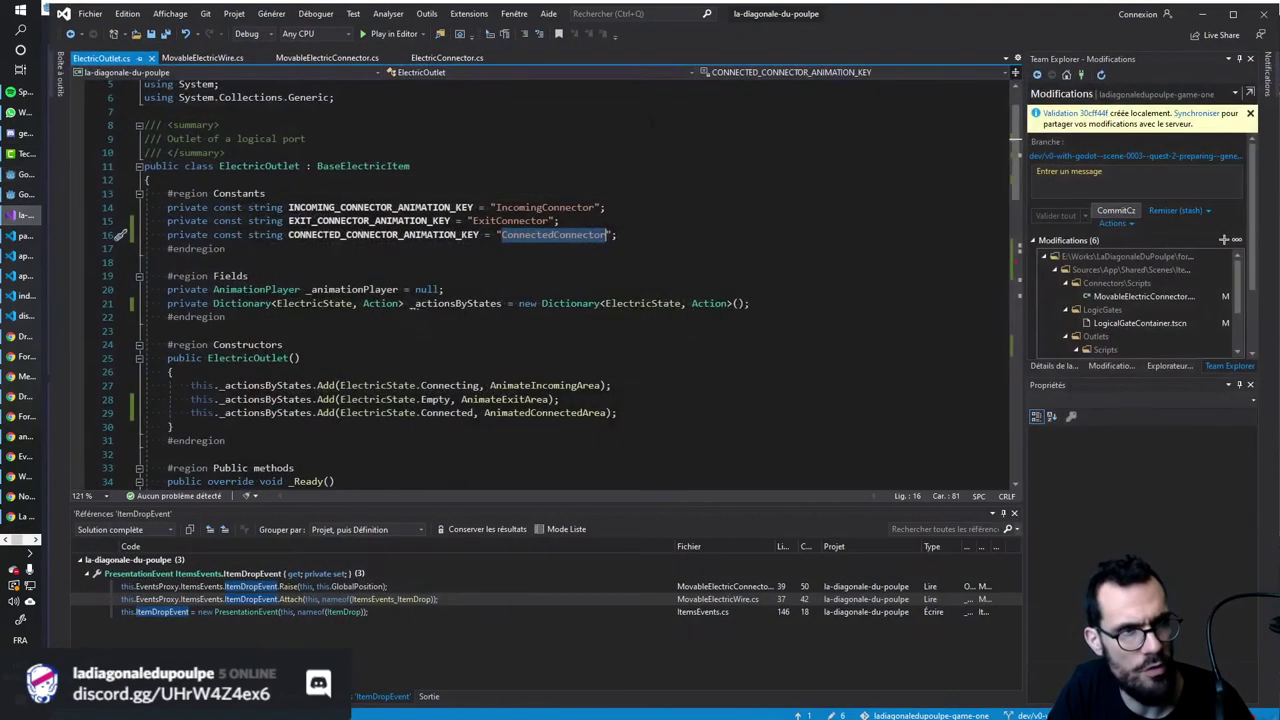
pyautogui.press('F5')
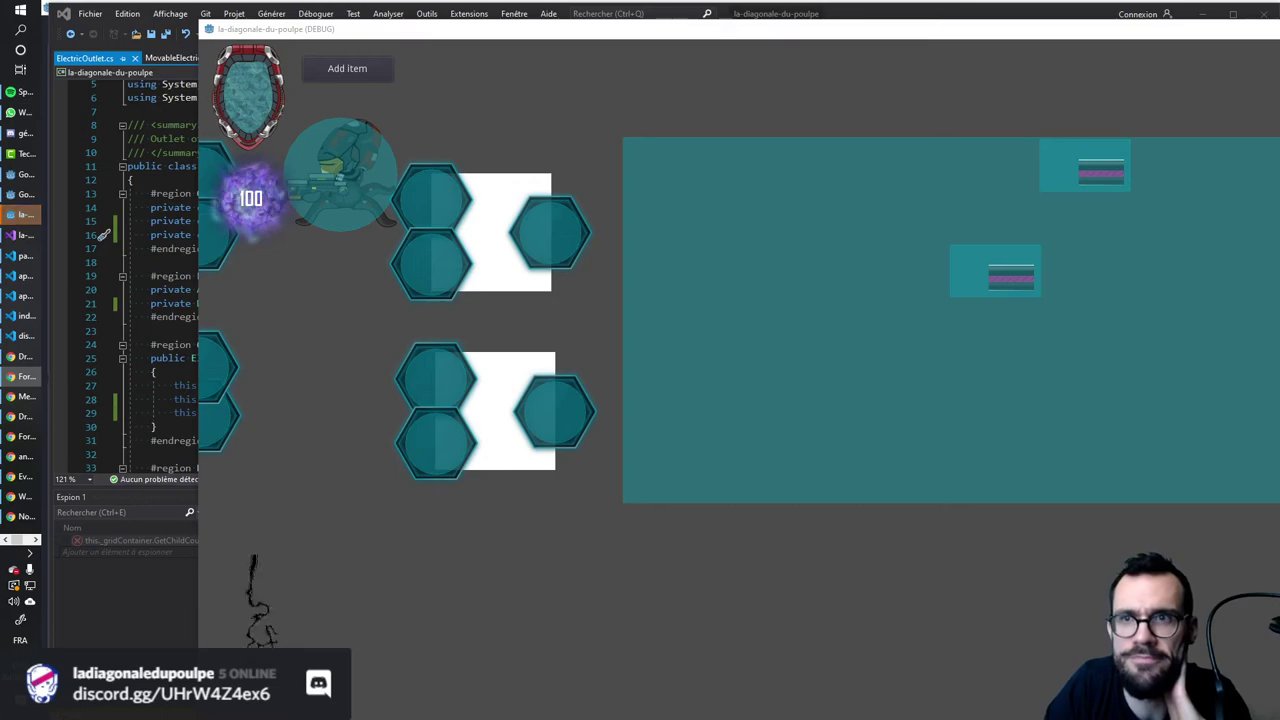
pyautogui.hotkey('alt', 'Tab')
pyautogui.hotkey('shift', 'F5')
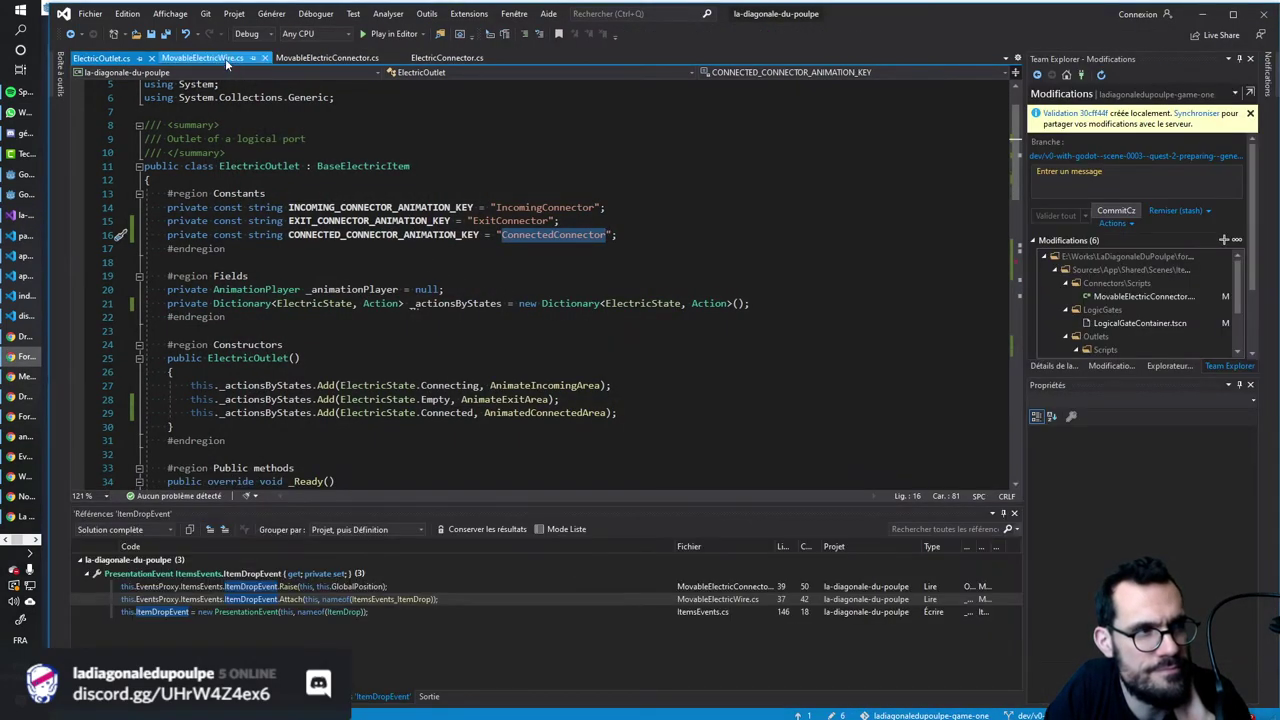
# Review the ExitConnector and IncomingConnector animations, then open the LogicalGateContainer scene.
pyautogui.click(8, 196)
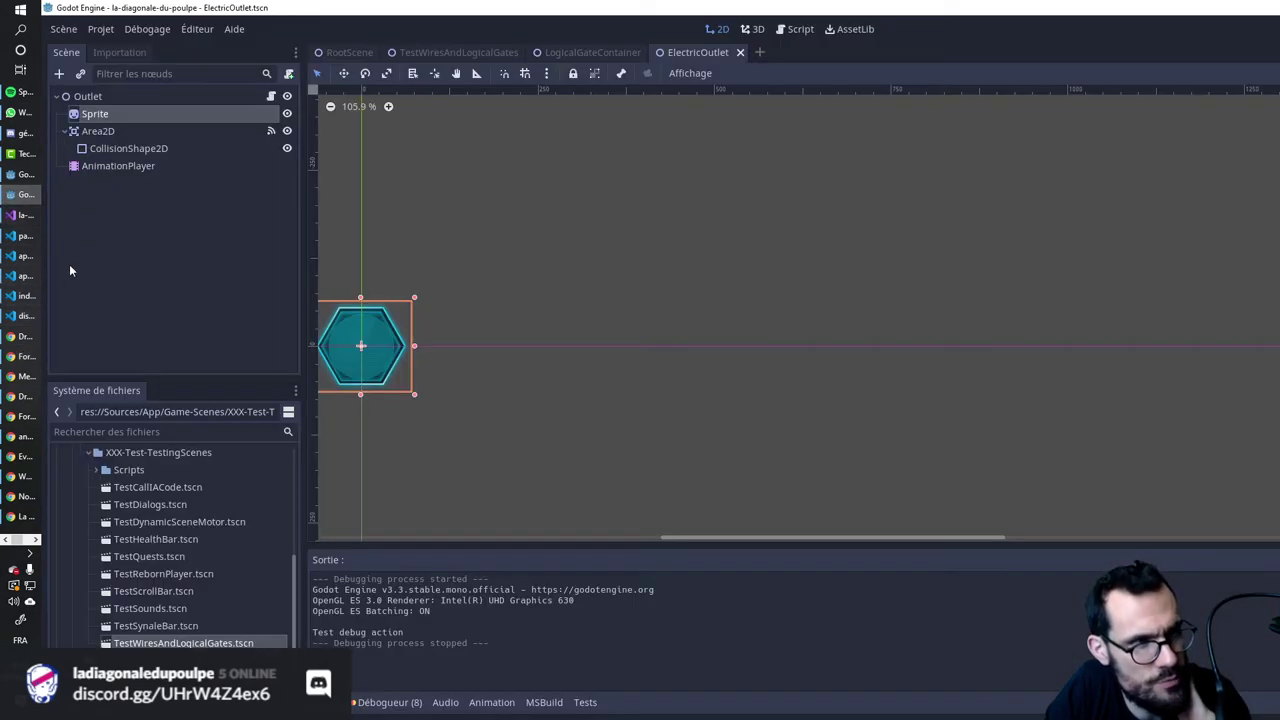
pyautogui.doubleClick(93, 166)
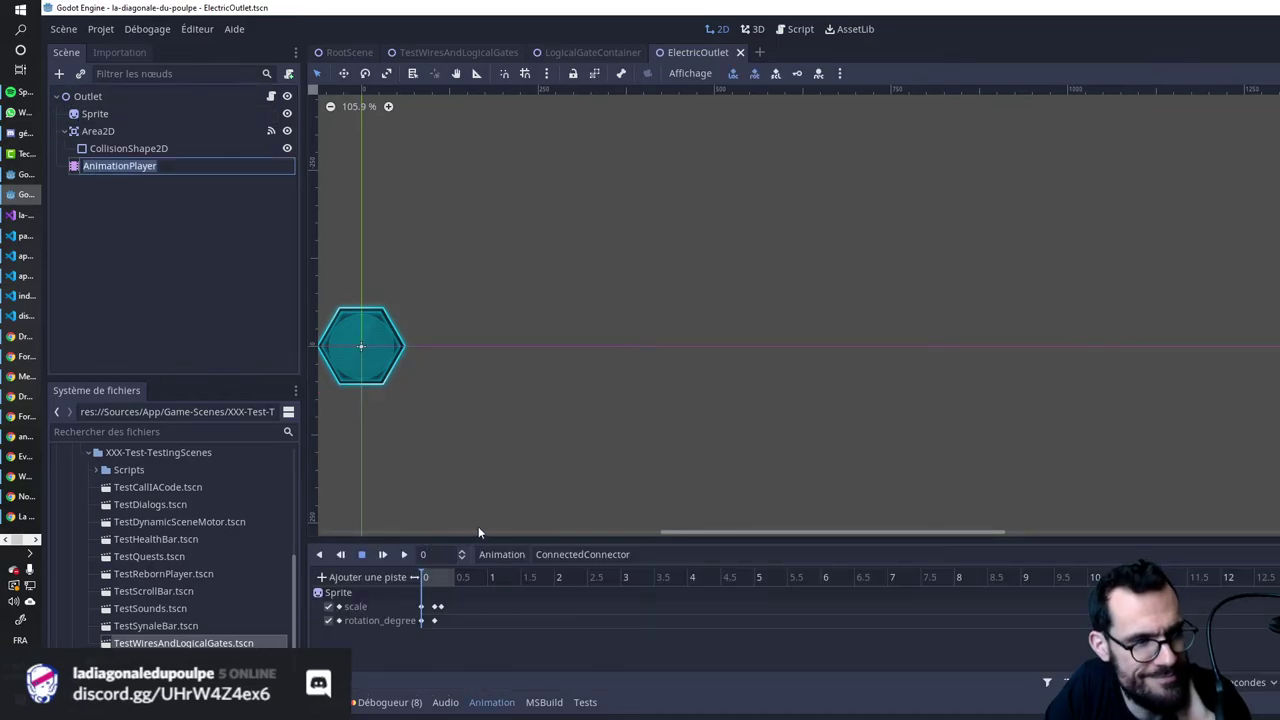
pyautogui.click(582, 554)
pyautogui.click(584, 590)
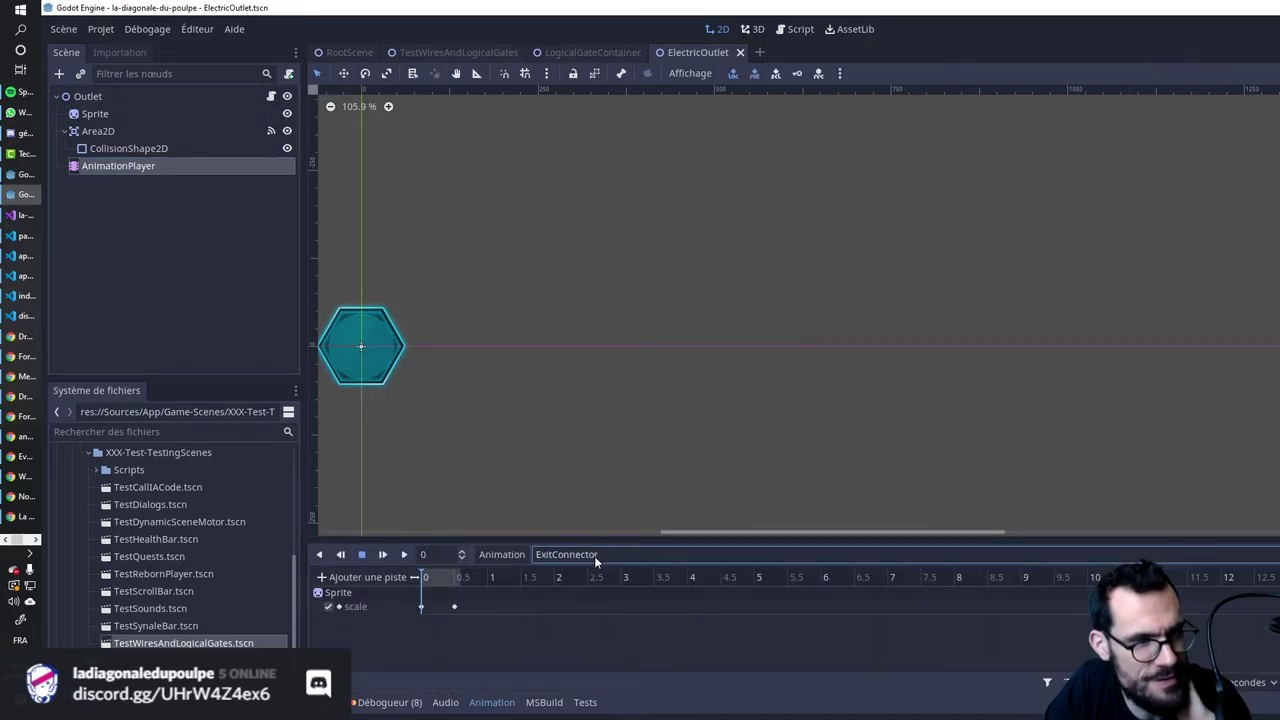
pyautogui.click(594, 556)
pyautogui.click(595, 607)
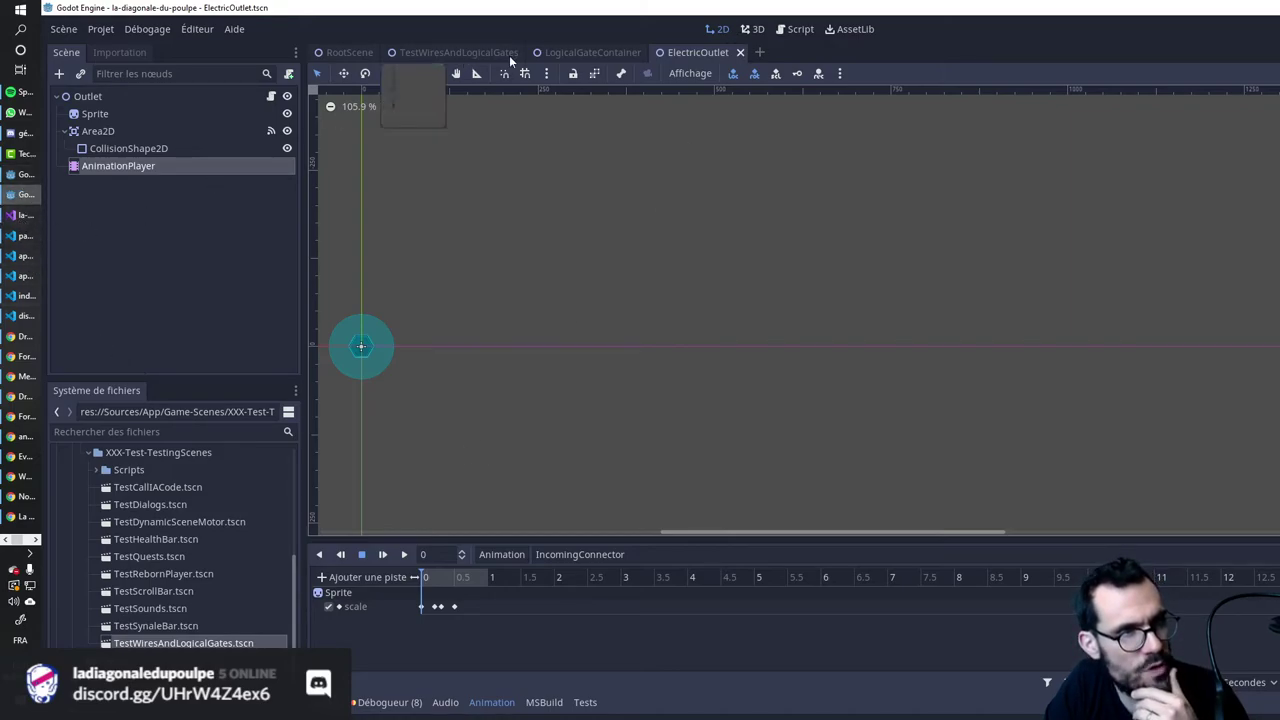
pyautogui.click(572, 55)
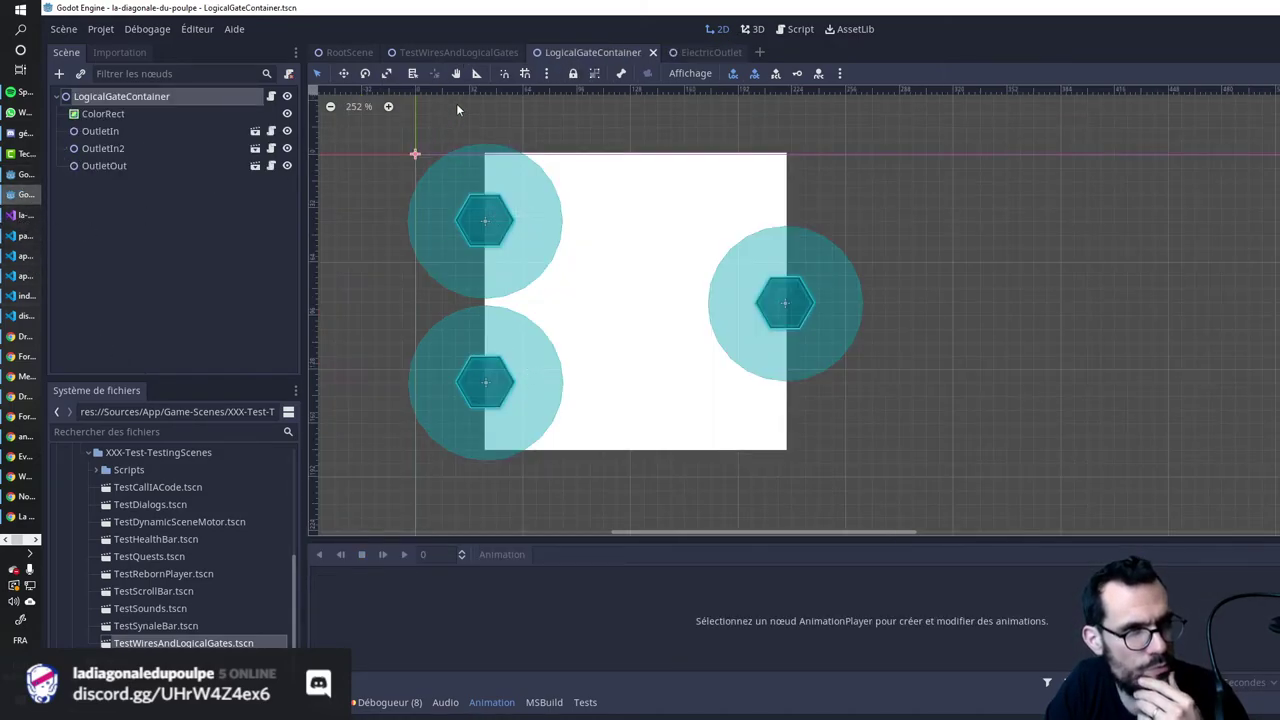
# In TestWiresAndLogicalGates, nudge Outlet2 and Outlet4 slightly lower, save, and run the scene.
pyautogui.click(457, 52)
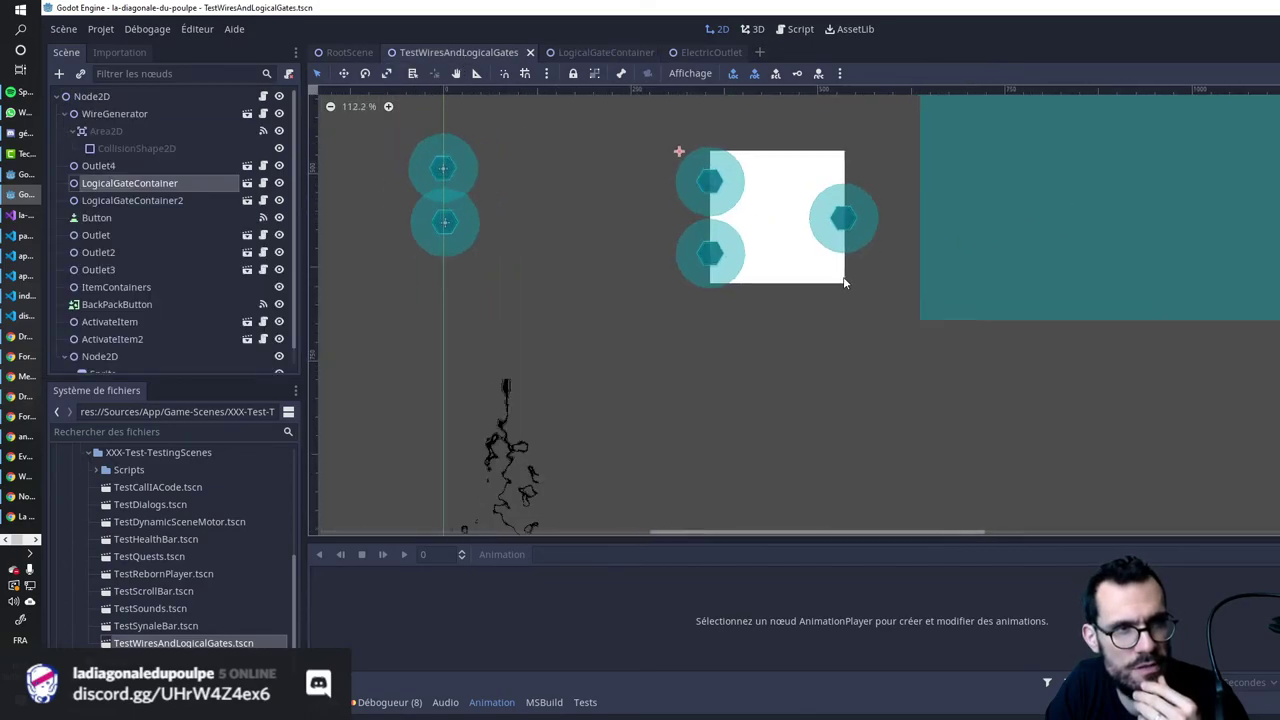
pyautogui.scroll(-3, 840, 282)
pyautogui.scroll(-3, 754, 286)
pyautogui.click(630, 143)
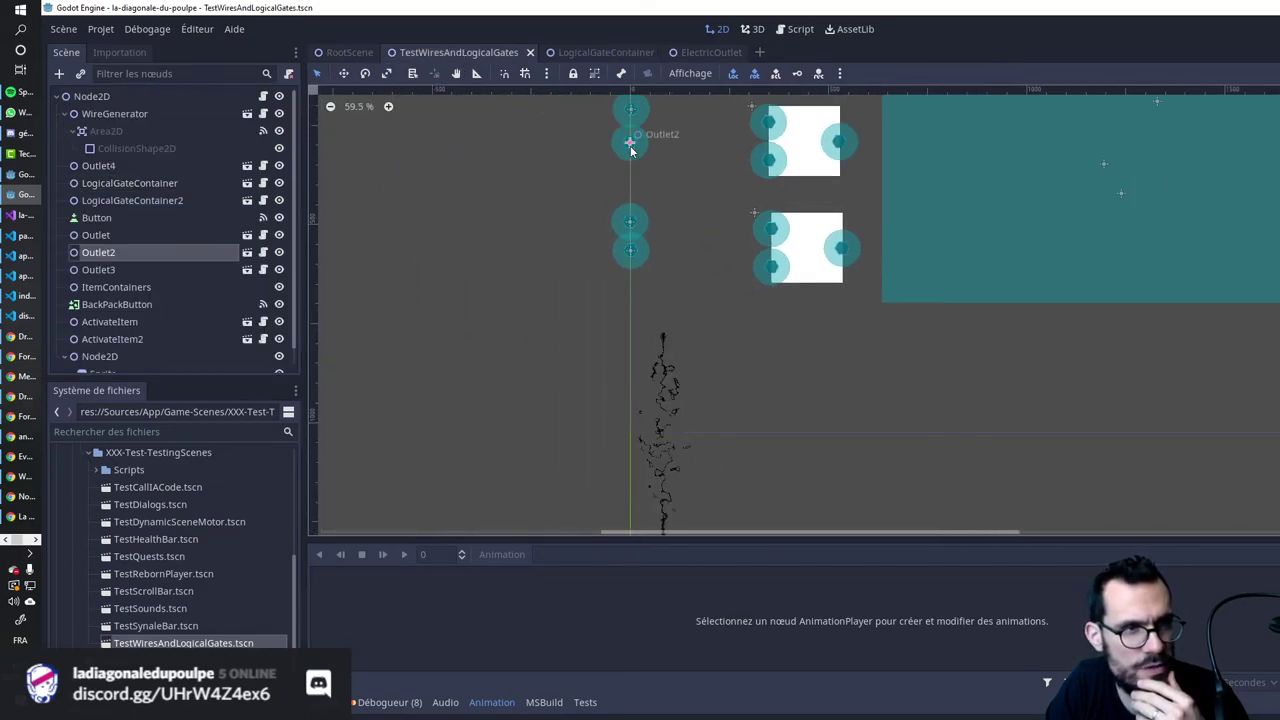
pyautogui.moveTo(630, 143); pyautogui.dragTo(630, 150)
pyautogui.moveTo(634, 251); pyautogui.dragTo(634, 262)
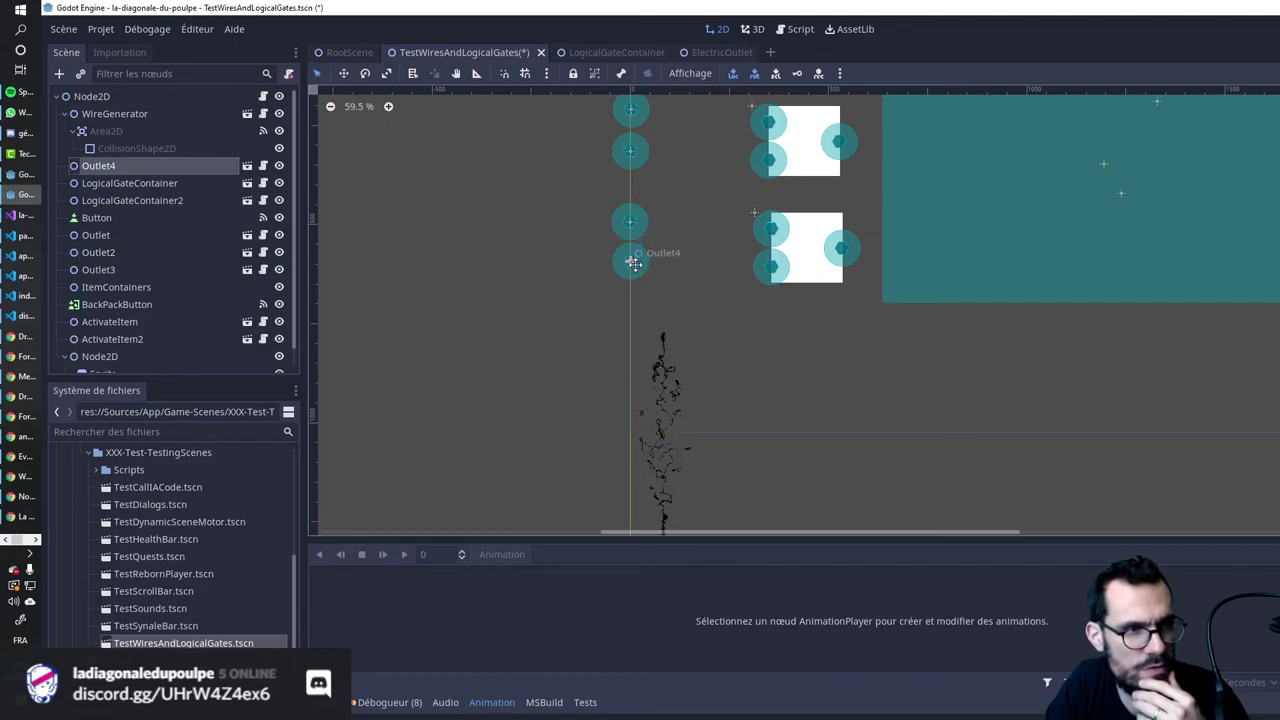
pyautogui.hotkey('ctrl', 's')
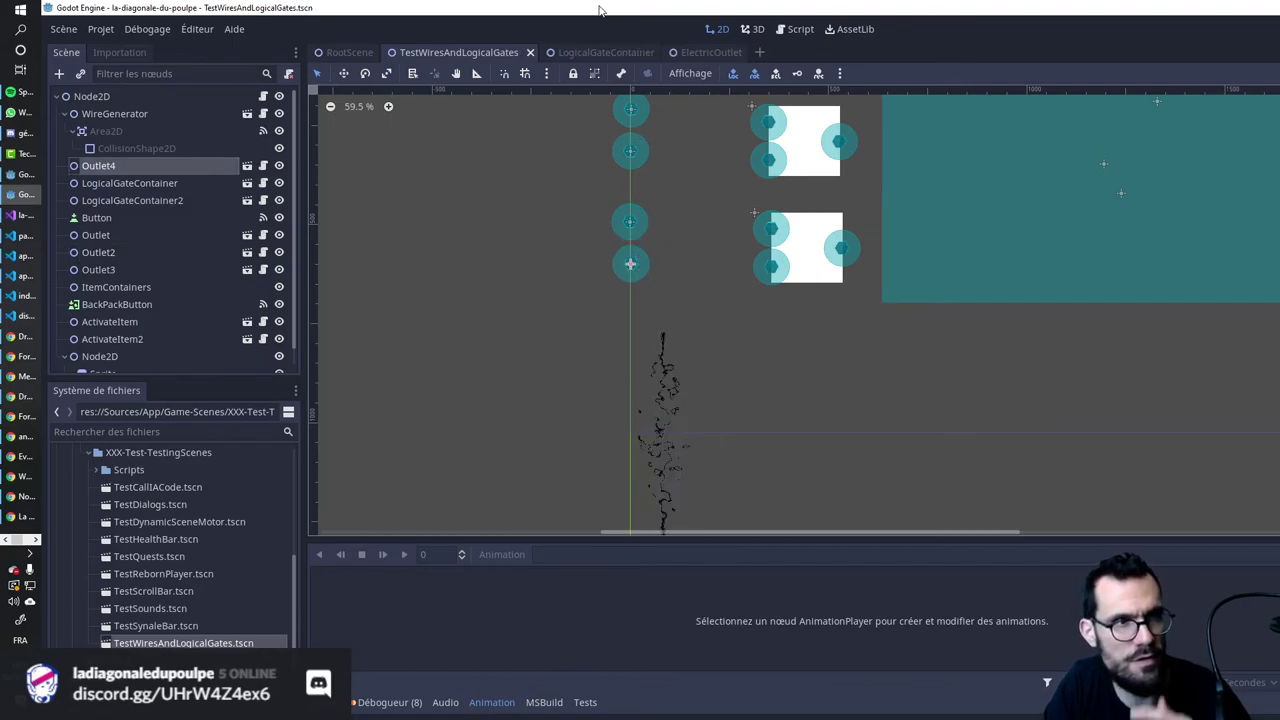
pyautogui.press('F6')
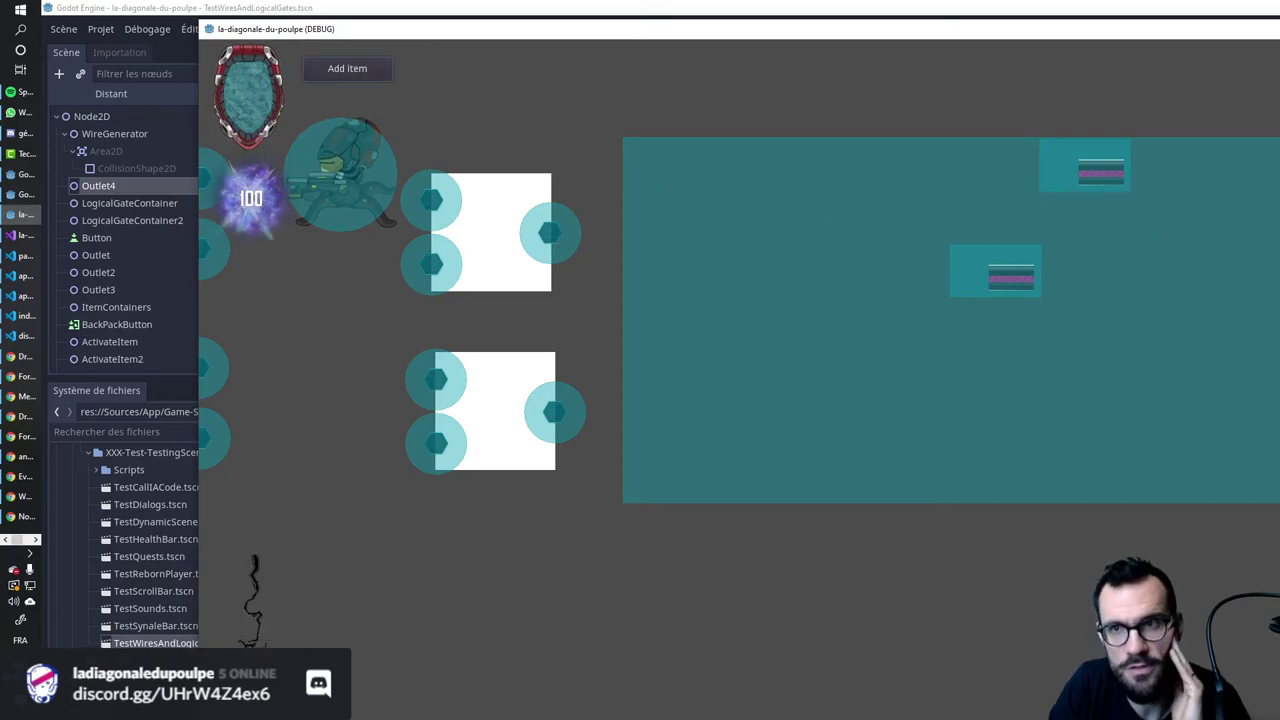
# Take a wire from the available items and plug it into the upper gate's right outlet.
pyautogui.click(347, 68)
pyautogui.click(340, 205)
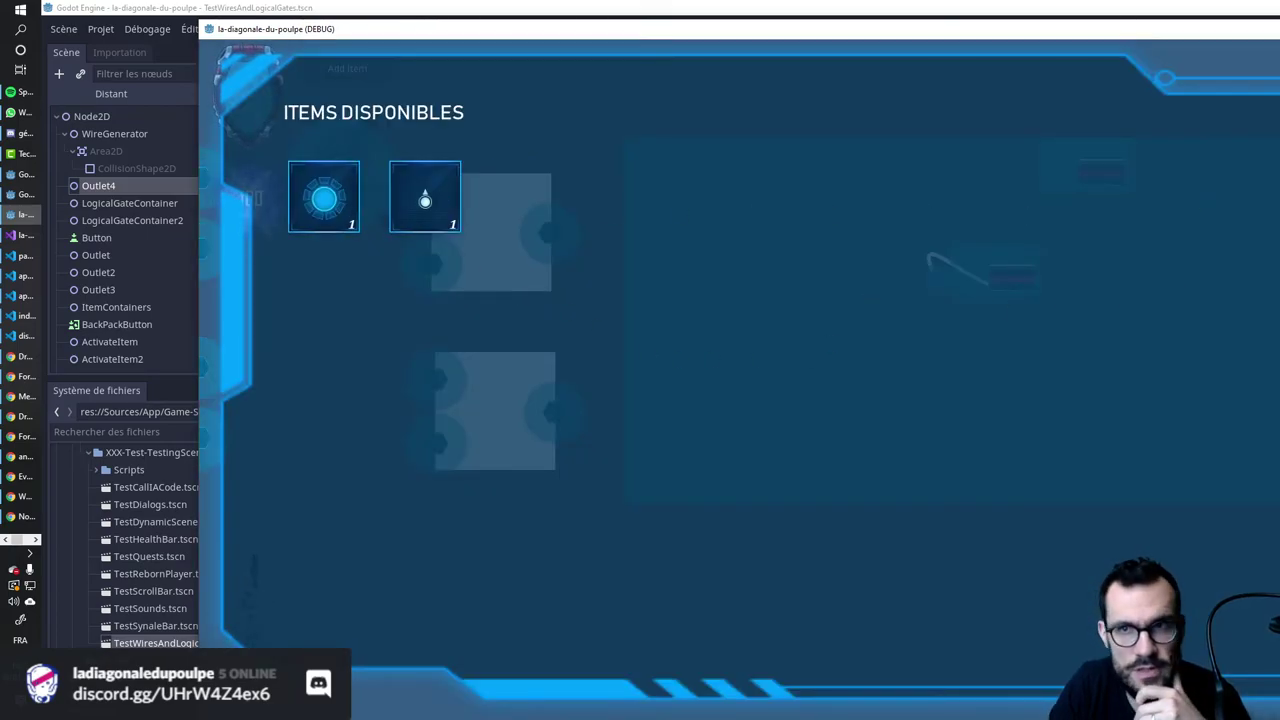
pyautogui.click(1032, 224)
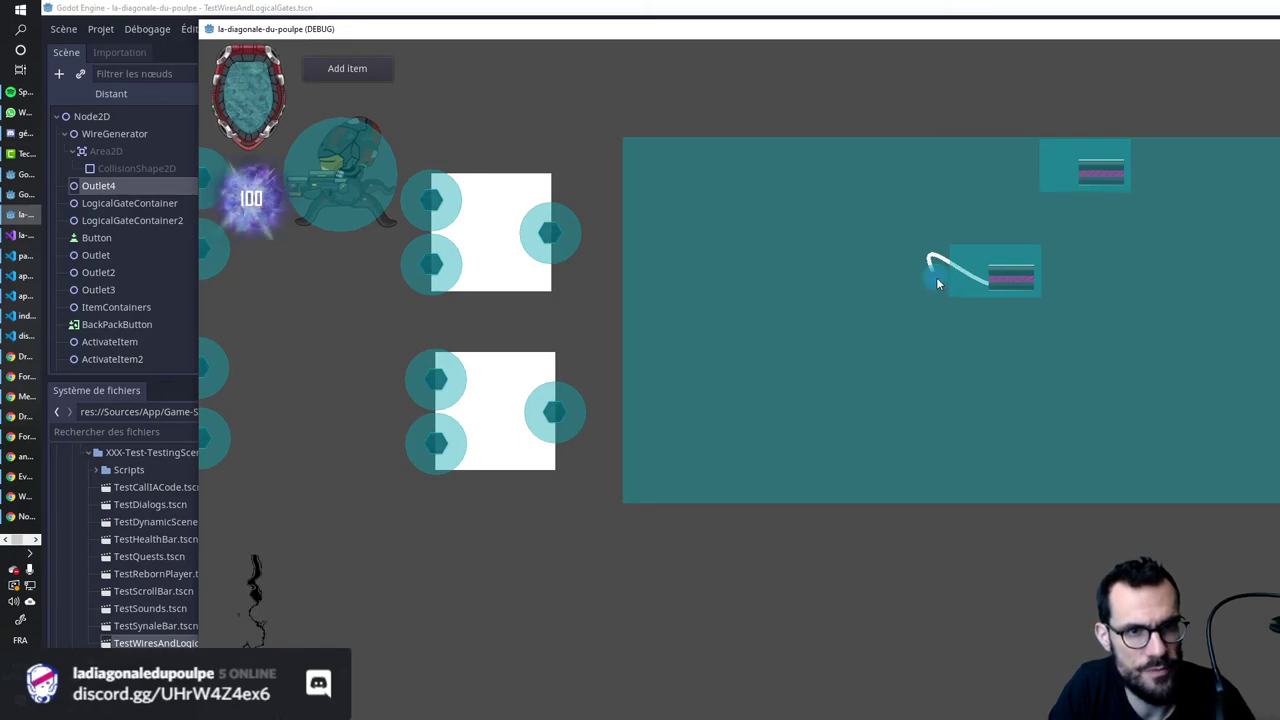
pyautogui.moveTo(937, 284); pyautogui.dragTo(550, 232)
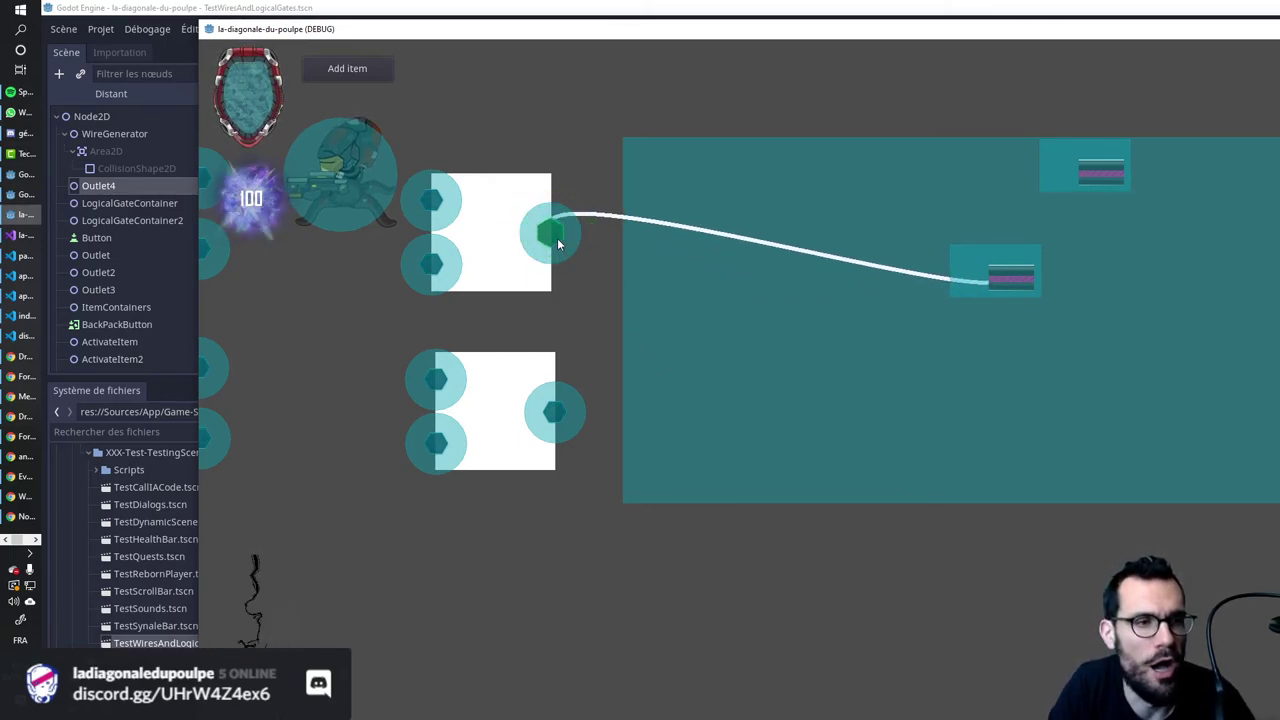
# Repeatedly unplug and replug the wire on that outlet to replay the connection animation.
pyautogui.moveTo(558, 243)
pyautogui.mouseDown()
pyautogui.moveTo(716, 201)
pyautogui.moveTo(552, 234)
pyautogui.mouseUp()
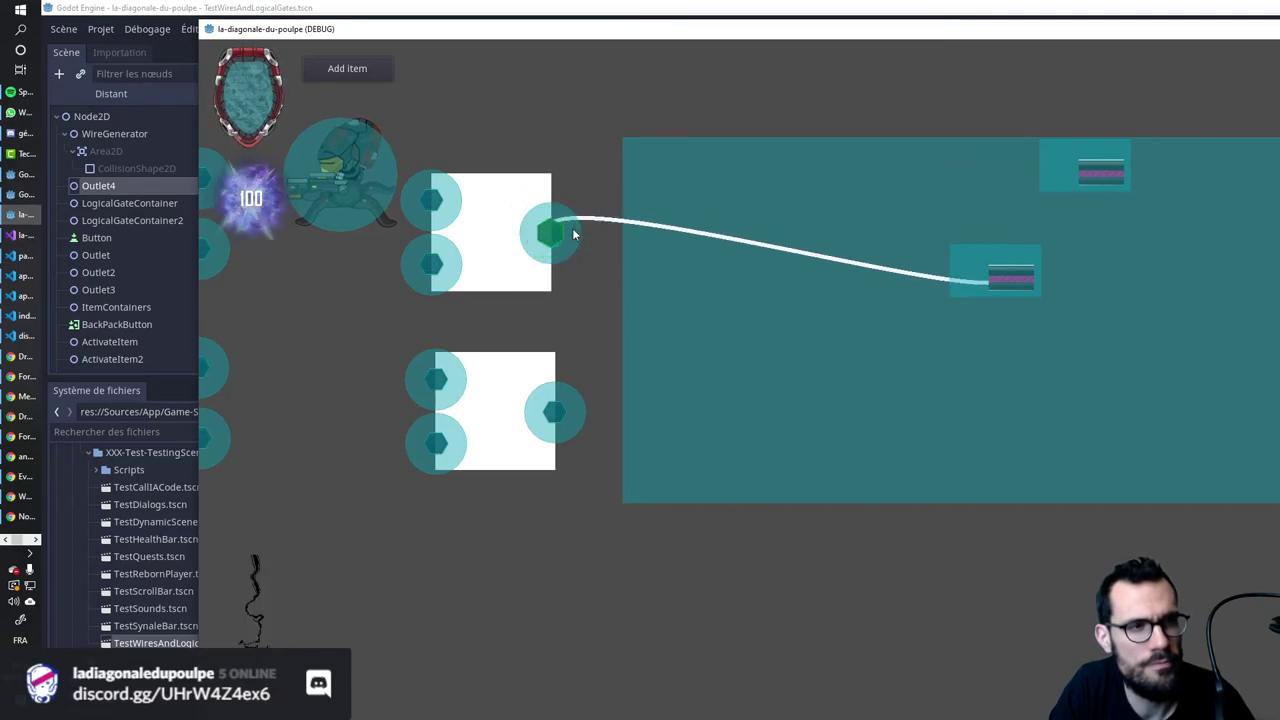
pyautogui.moveTo(573, 229); pyautogui.dragTo(598, 219)
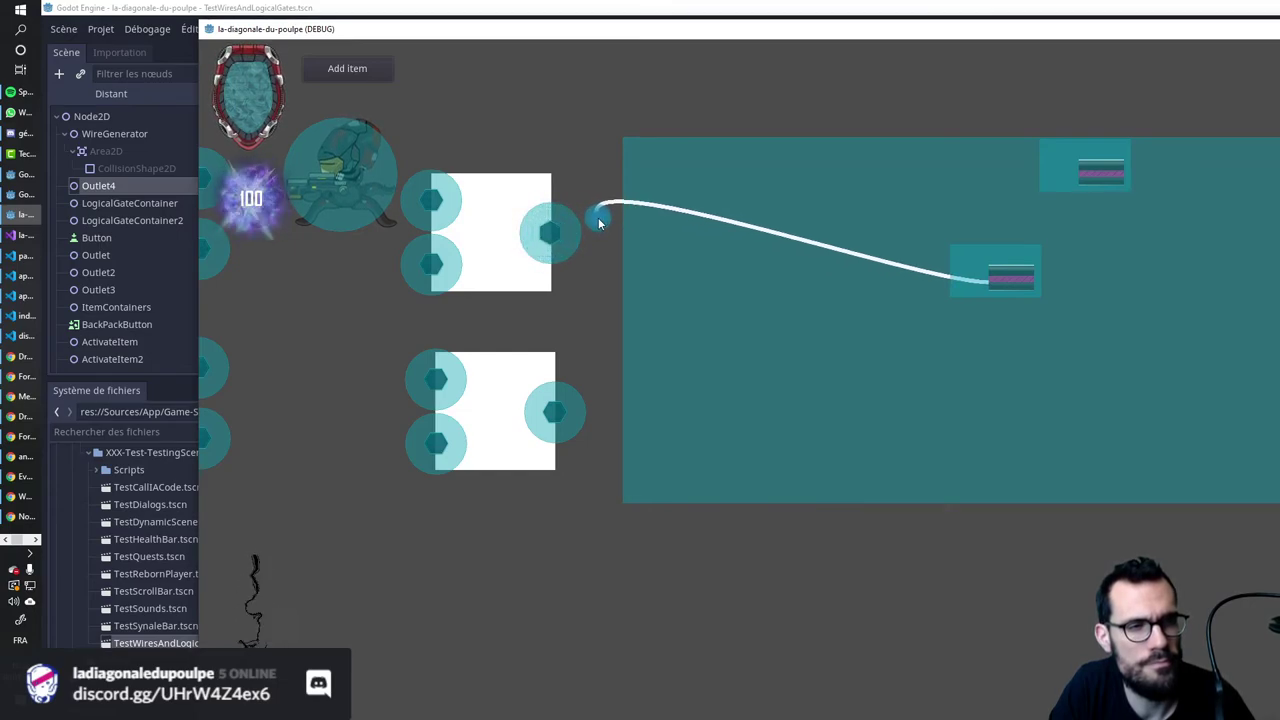
pyautogui.moveTo(598, 222); pyautogui.dragTo(562, 233)
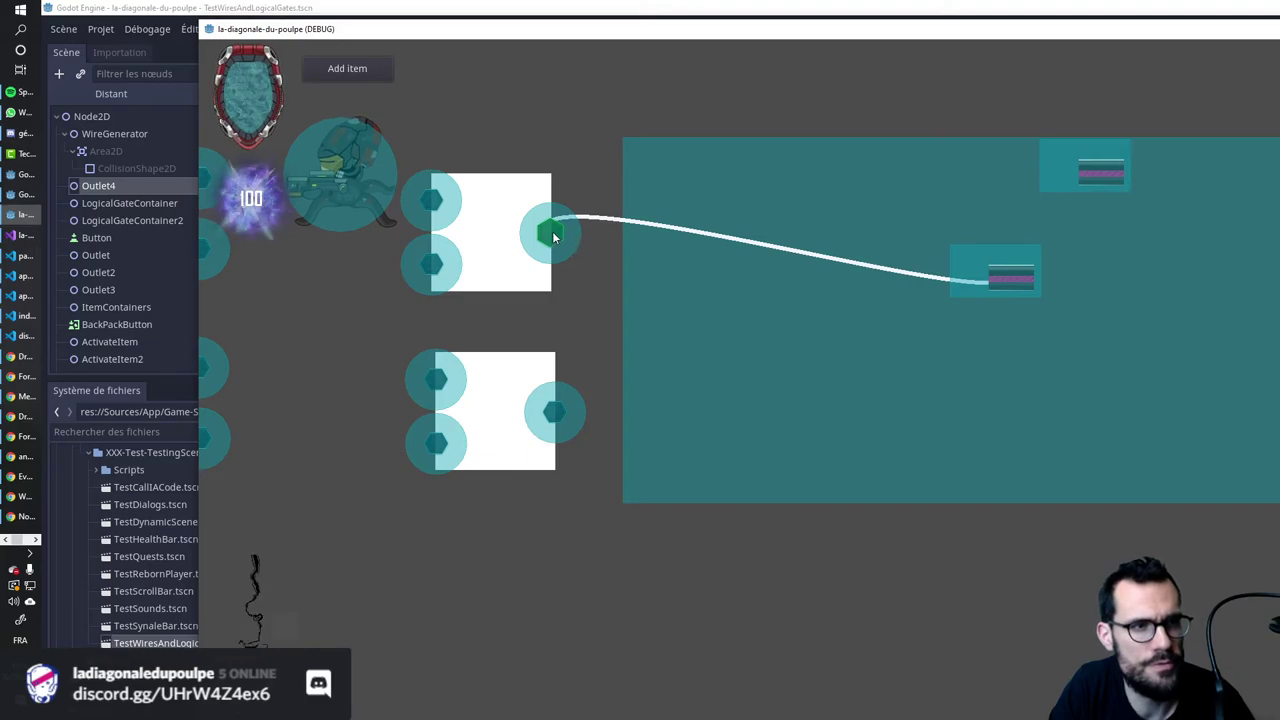
pyautogui.moveTo(553, 236)
pyautogui.mouseDown()
pyautogui.moveTo(648, 217)
pyautogui.moveTo(556, 219)
pyautogui.moveTo(680, 220)
pyautogui.moveTo(562, 240)
pyautogui.mouseUp()
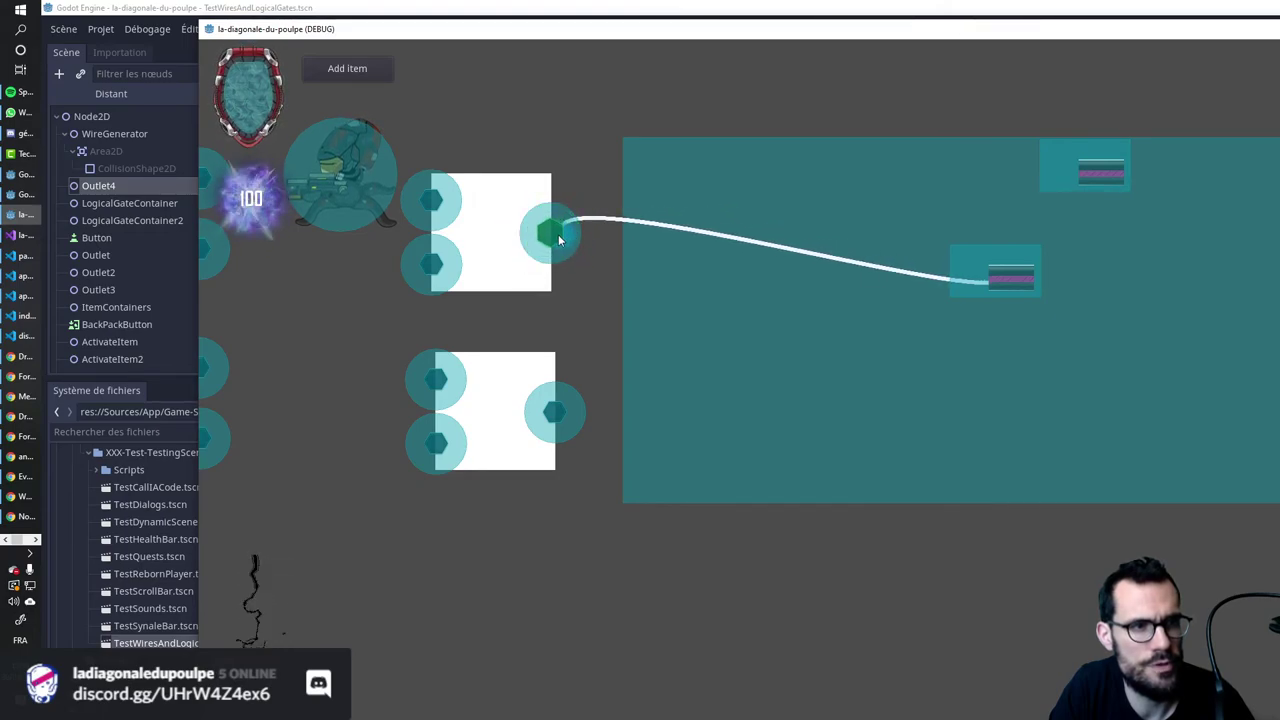
pyautogui.moveTo(562, 240)
pyautogui.mouseDown()
pyautogui.moveTo(640, 222)
pyautogui.moveTo(562, 244)
pyautogui.moveTo(655, 236)
pyautogui.moveTo(552, 236)
pyautogui.mouseUp()
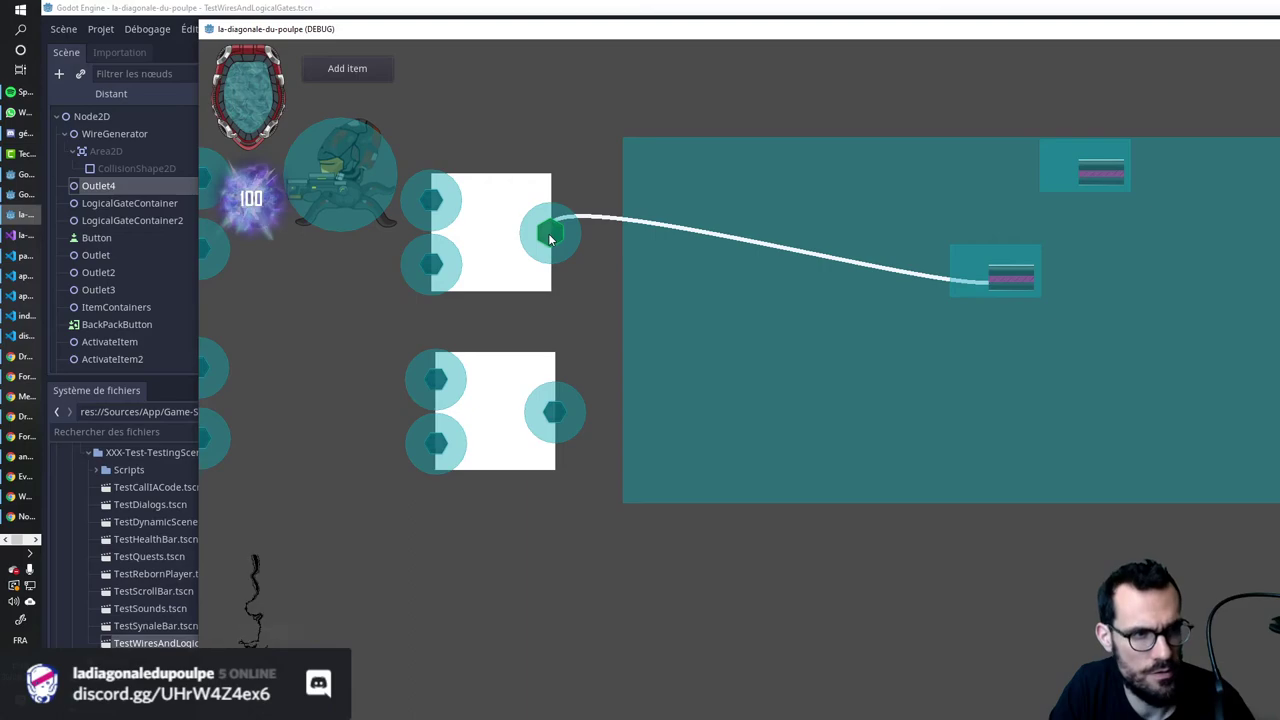
pyautogui.moveTo(549, 238); pyautogui.dragTo(670, 240)
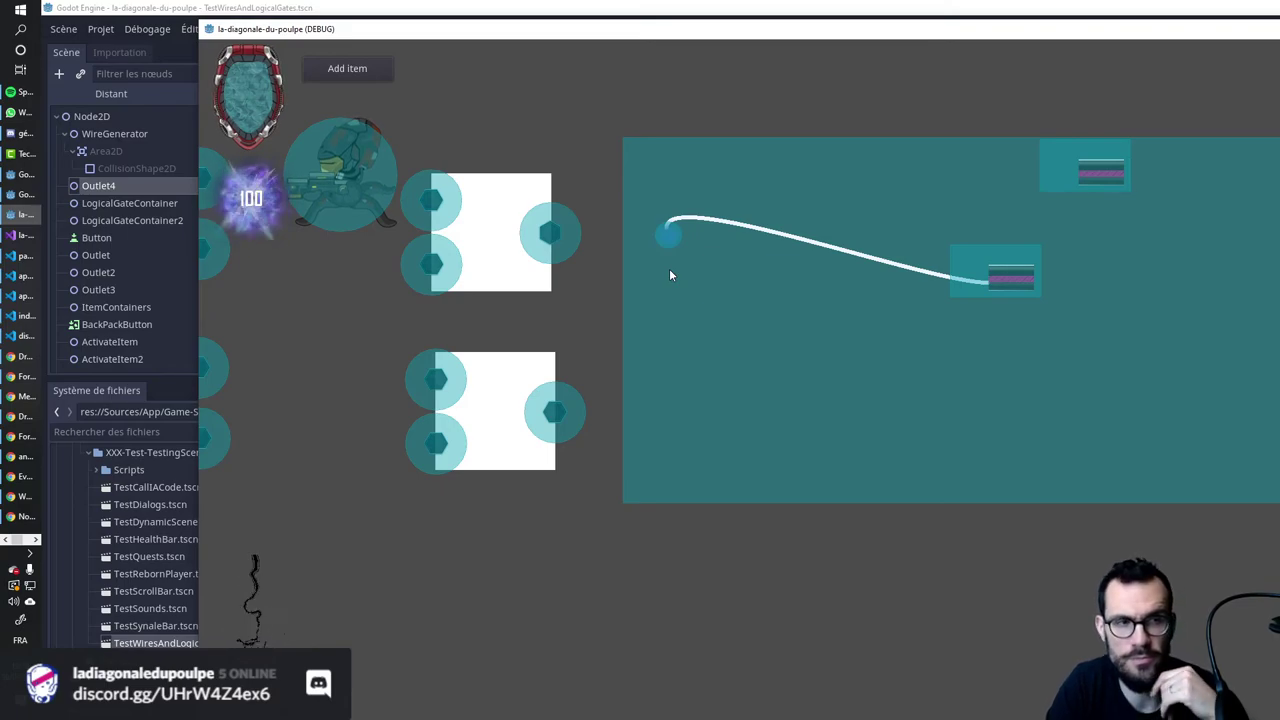
pyautogui.moveTo(666, 240); pyautogui.dragTo(540, 240)
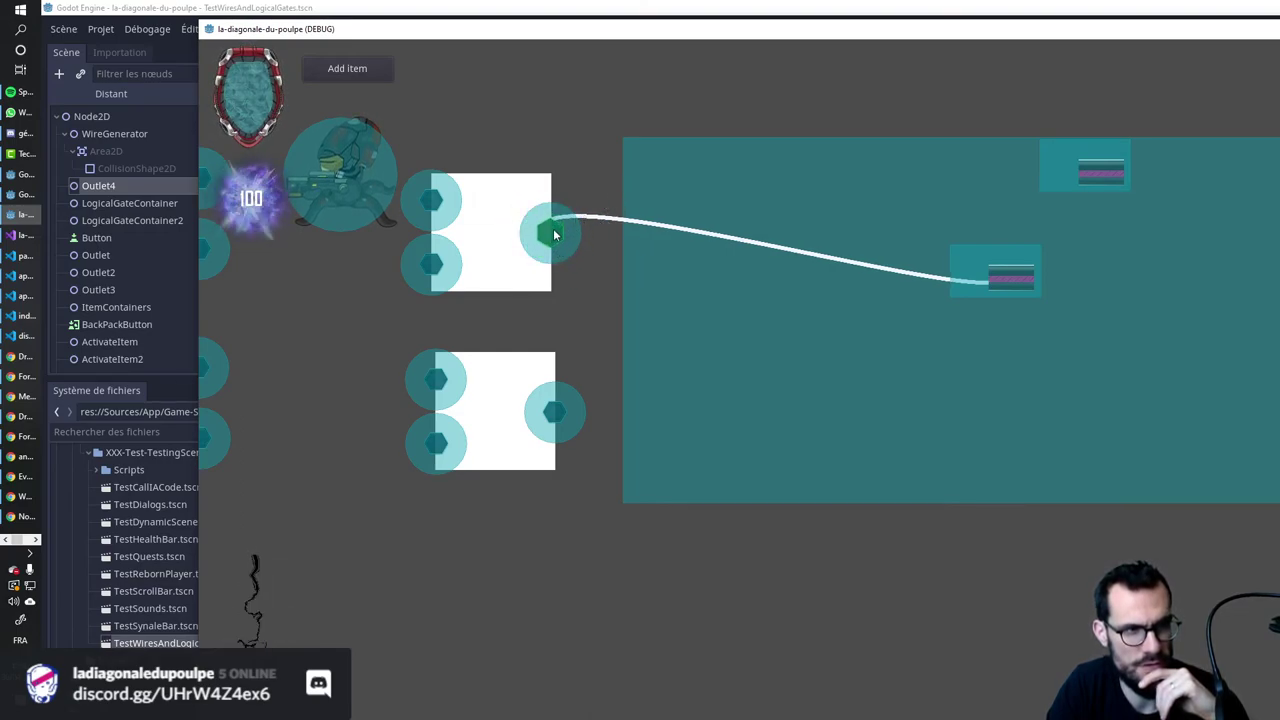
pyautogui.moveTo(554, 234); pyautogui.dragTo(643, 229)
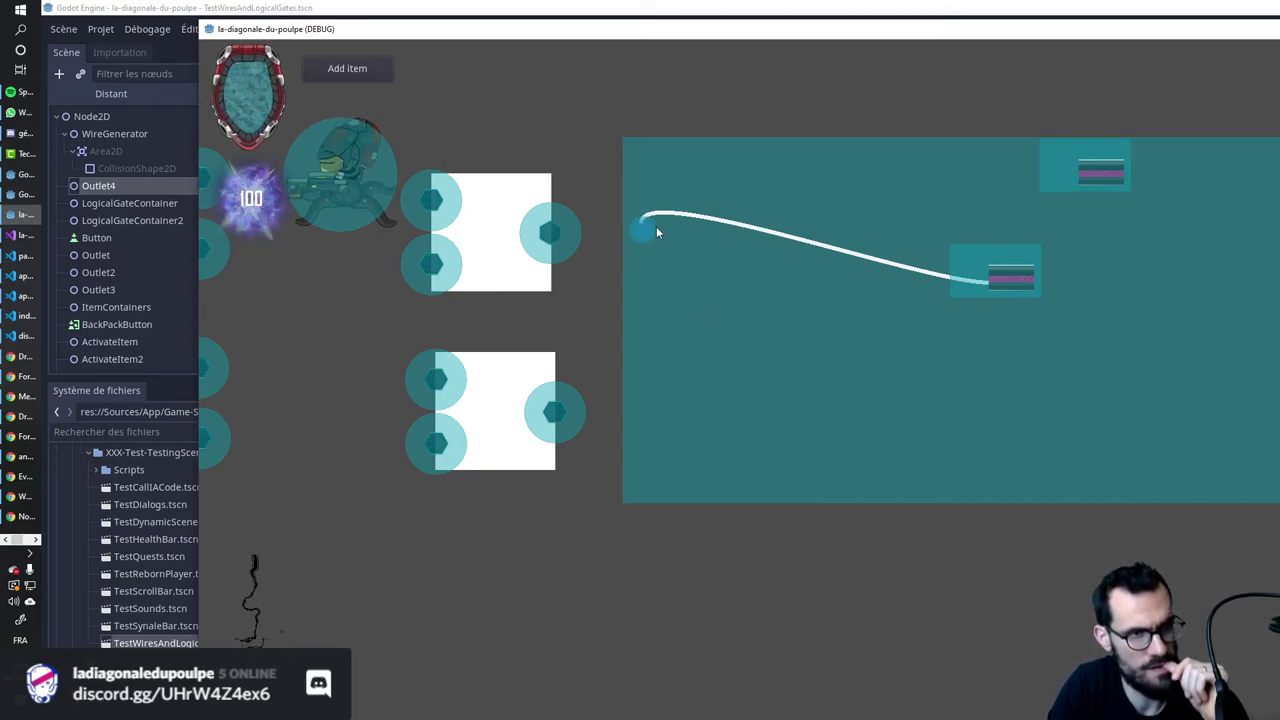
pyautogui.moveTo(628, 237)
pyautogui.mouseDown()
pyautogui.moveTo(550, 231)
pyautogui.moveTo(706, 203)
pyautogui.moveTo(540, 234)
pyautogui.moveTo(704, 229)
pyautogui.moveTo(548, 239)
pyautogui.mouseUp()
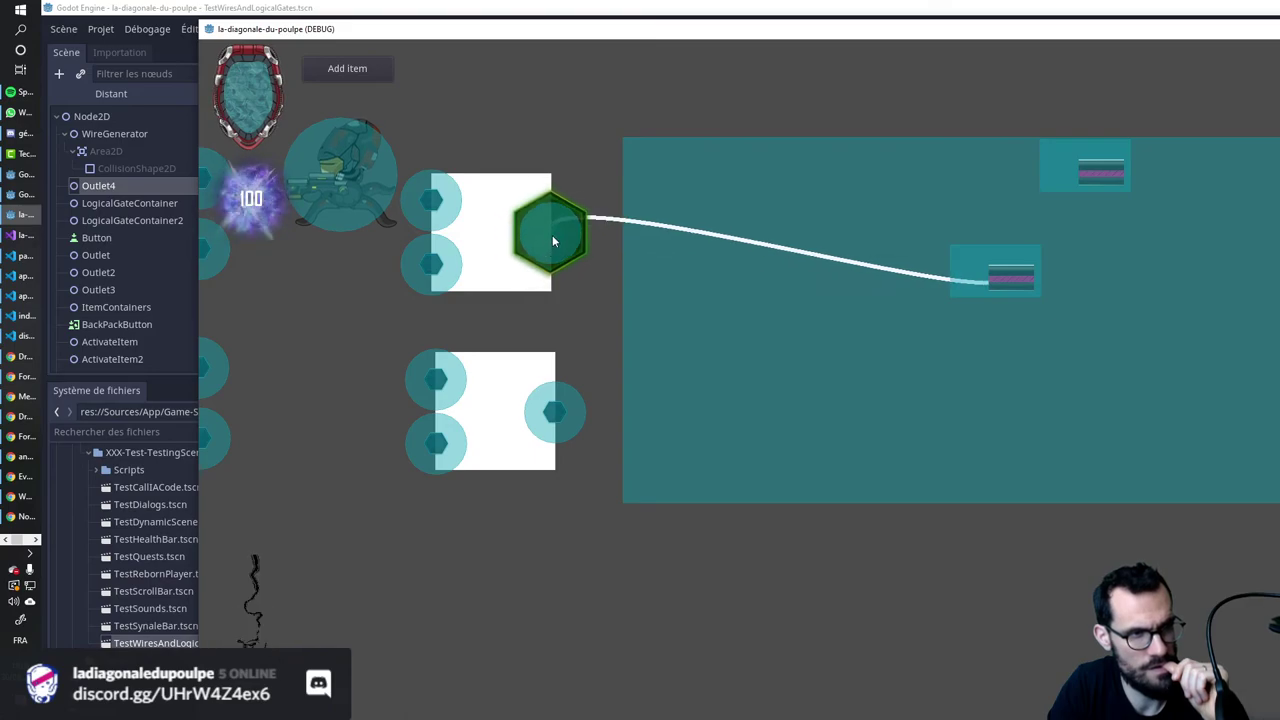
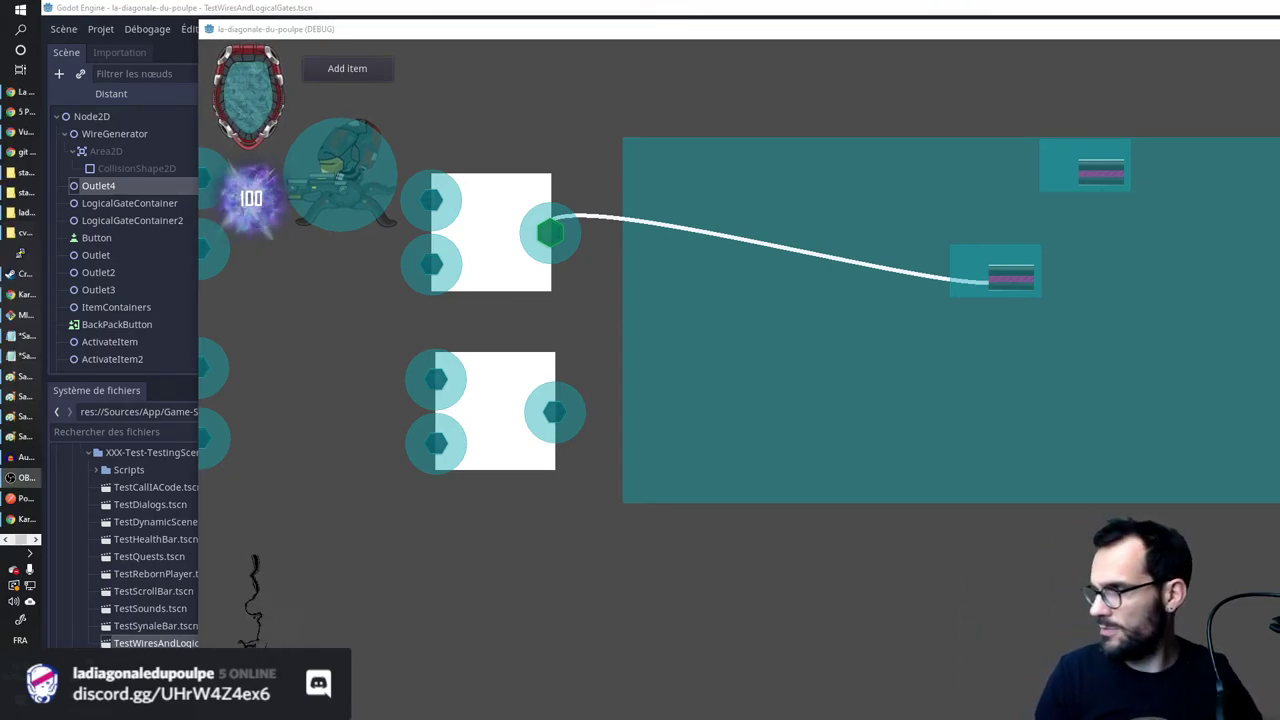
# In the running game, attach the loose wire to the lower gate's output, then disconnect it.
pyautogui.click(1004, 282)
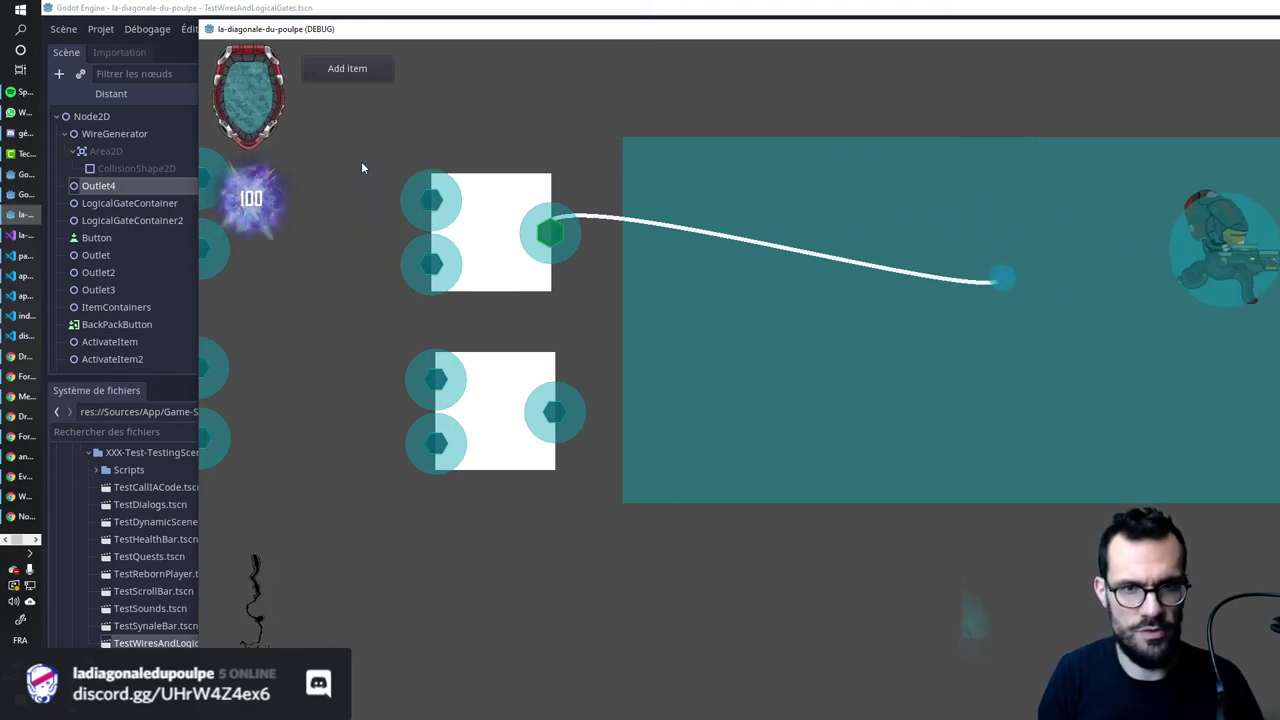
pyautogui.click(502, 238)
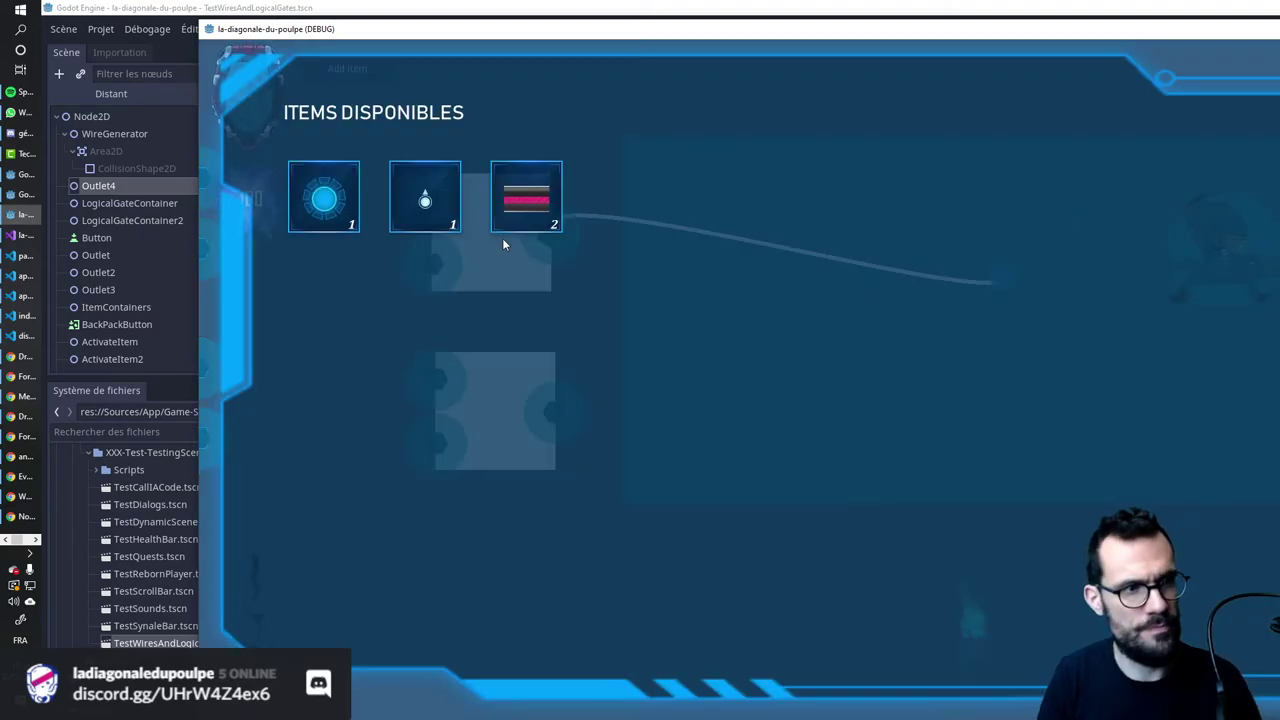
pyautogui.click(899, 316)
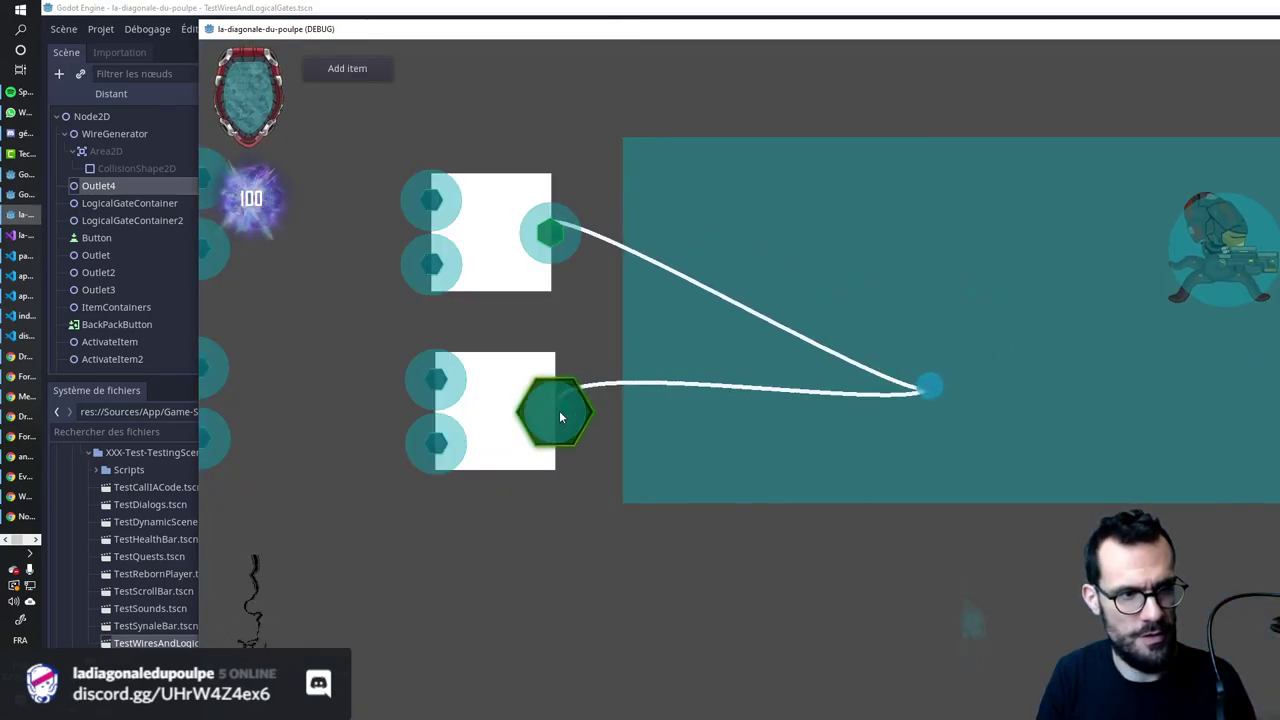
pyautogui.moveTo(868, 325)
pyautogui.mouseDown()
pyautogui.moveTo(559, 410)
pyautogui.moveTo(668, 405)
pyautogui.moveTo(421, 399)
pyautogui.moveTo(575, 347)
pyautogui.moveTo(435, 378)
pyautogui.mouseUp()
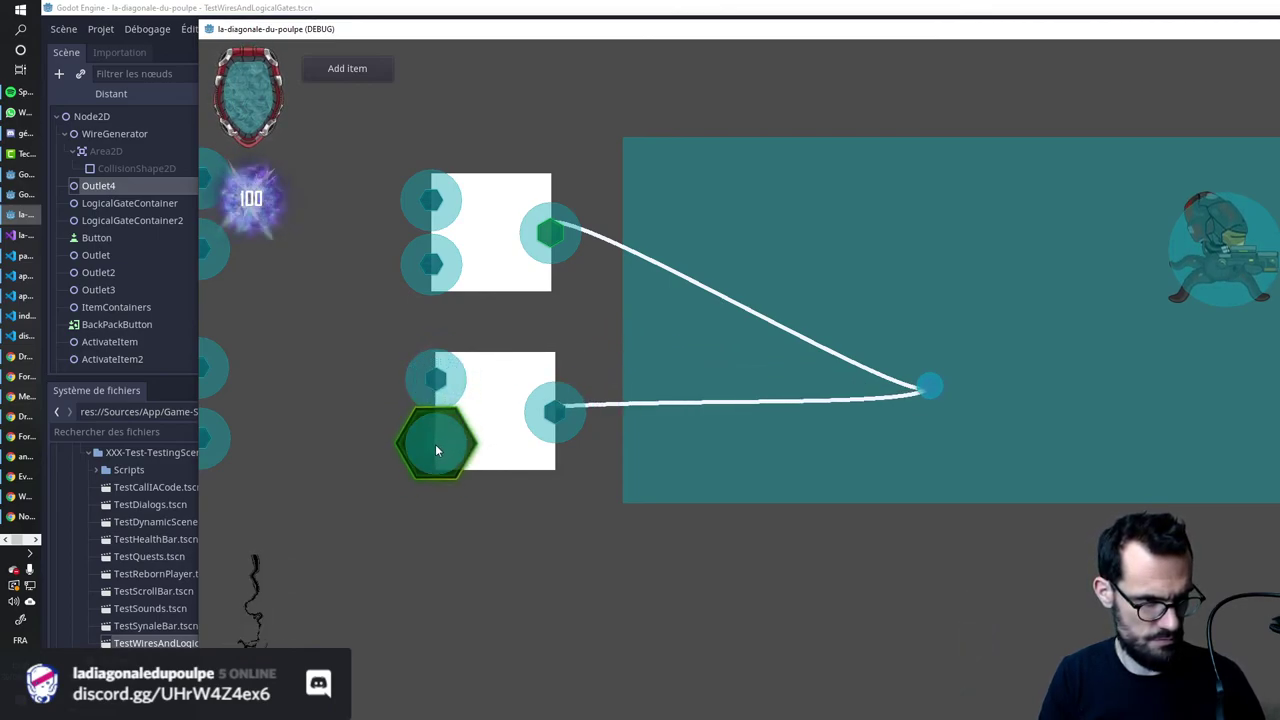
pyautogui.moveTo(555, 410)
pyautogui.mouseDown()
pyautogui.moveTo(615, 357)
pyautogui.moveTo(571, 420)
pyautogui.moveTo(737, 409)
pyautogui.moveTo(566, 417)
pyautogui.moveTo(771, 414)
pyautogui.moveTo(556, 411)
pyautogui.mouseUp()
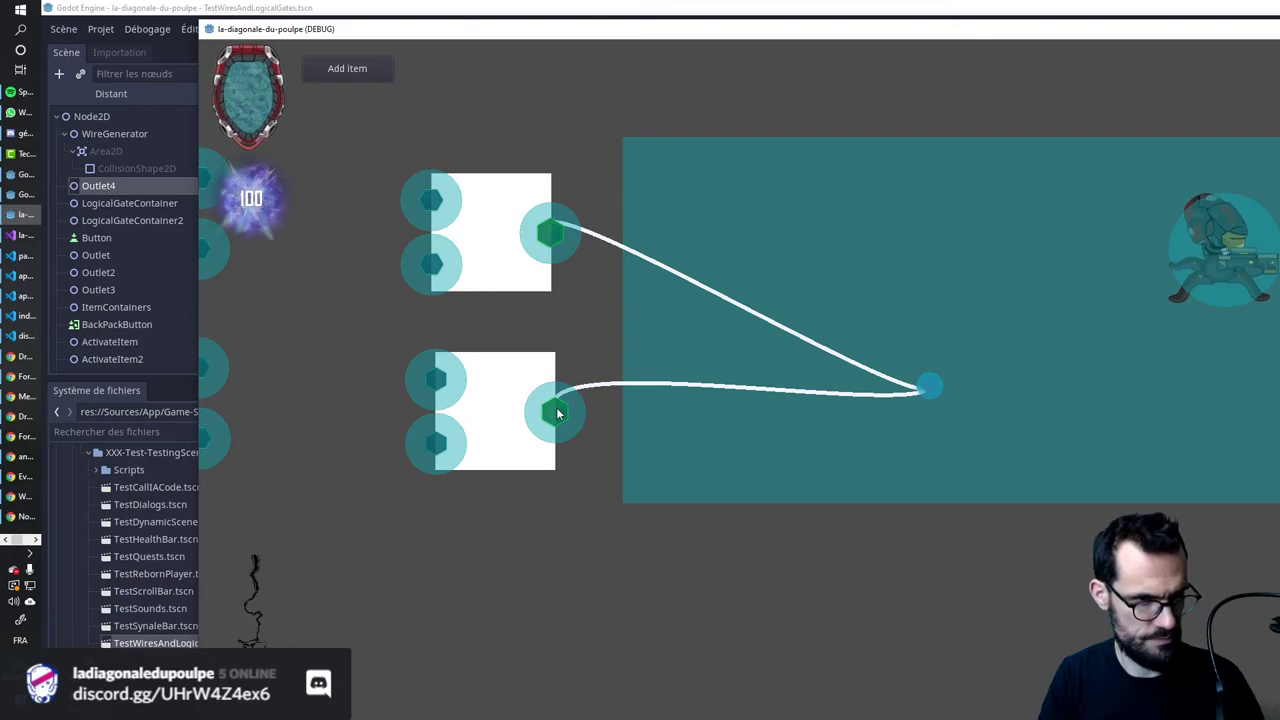
pyautogui.moveTo(558, 414); pyautogui.dragTo(726, 336)
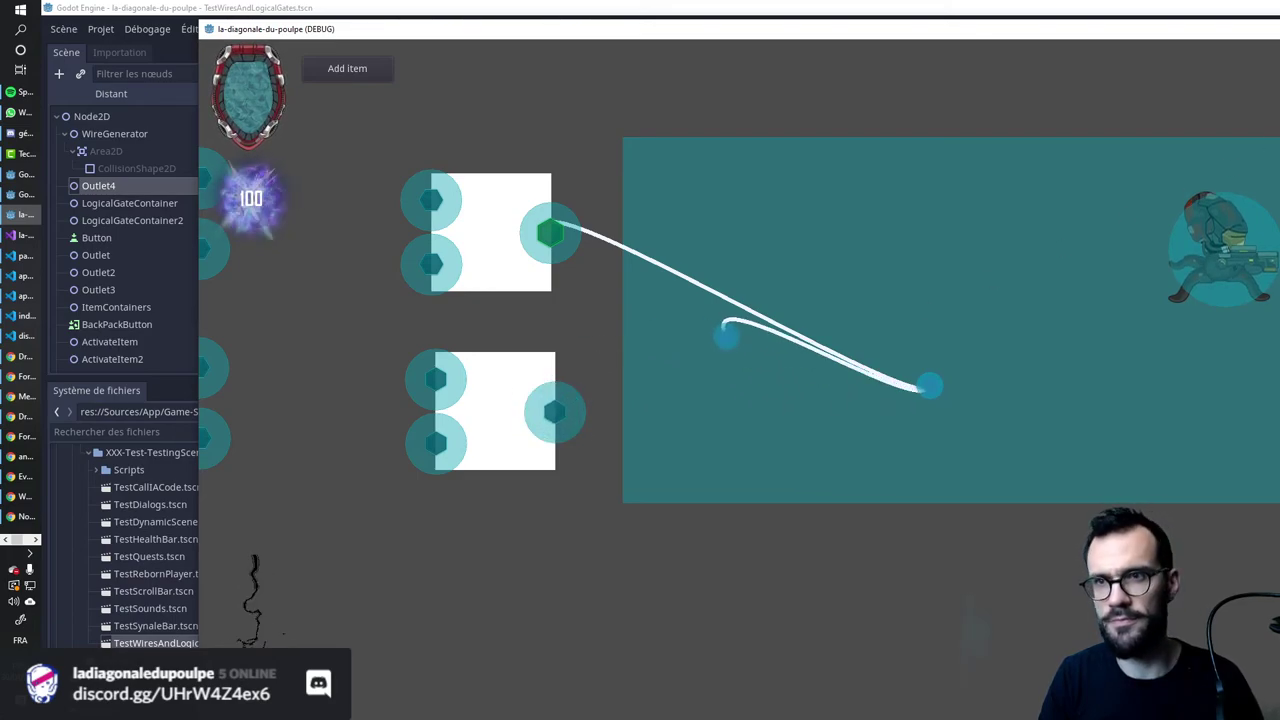
# Stop the game with Alt+F4 and return to Visual Studio.
pyautogui.hotkey('alt', 'F4')
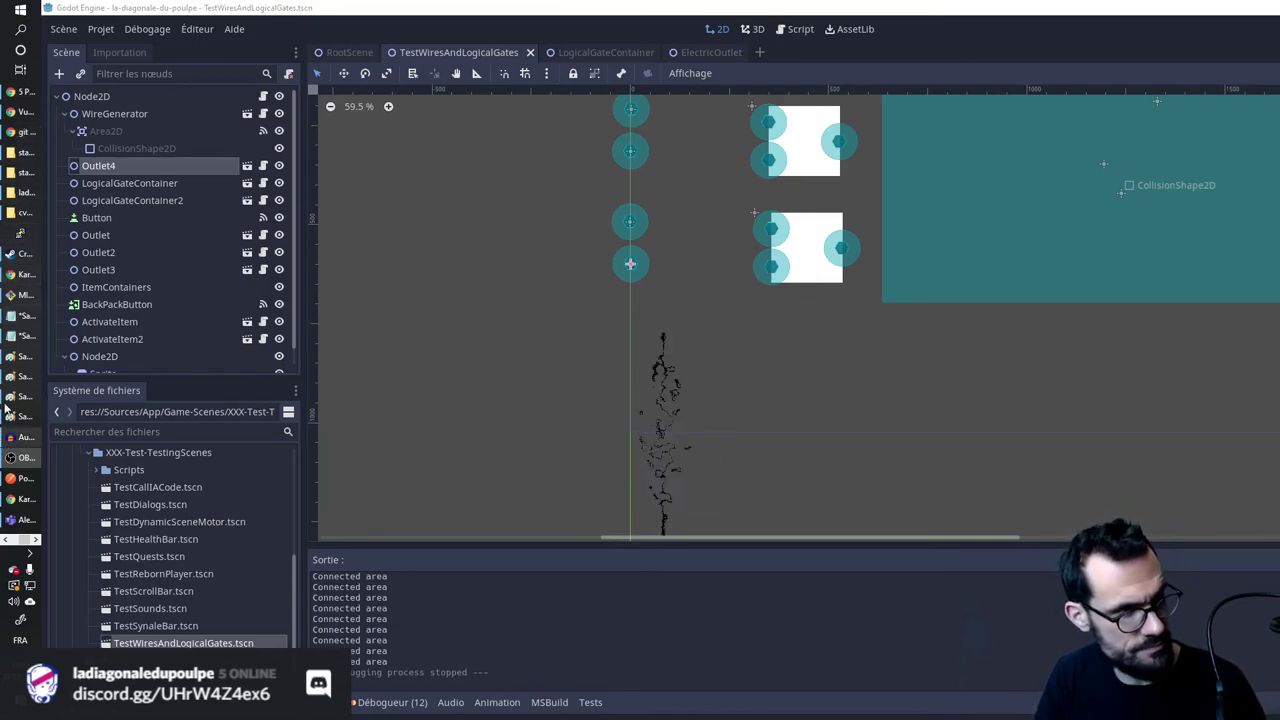
pyautogui.scroll(-2, 10, 380)
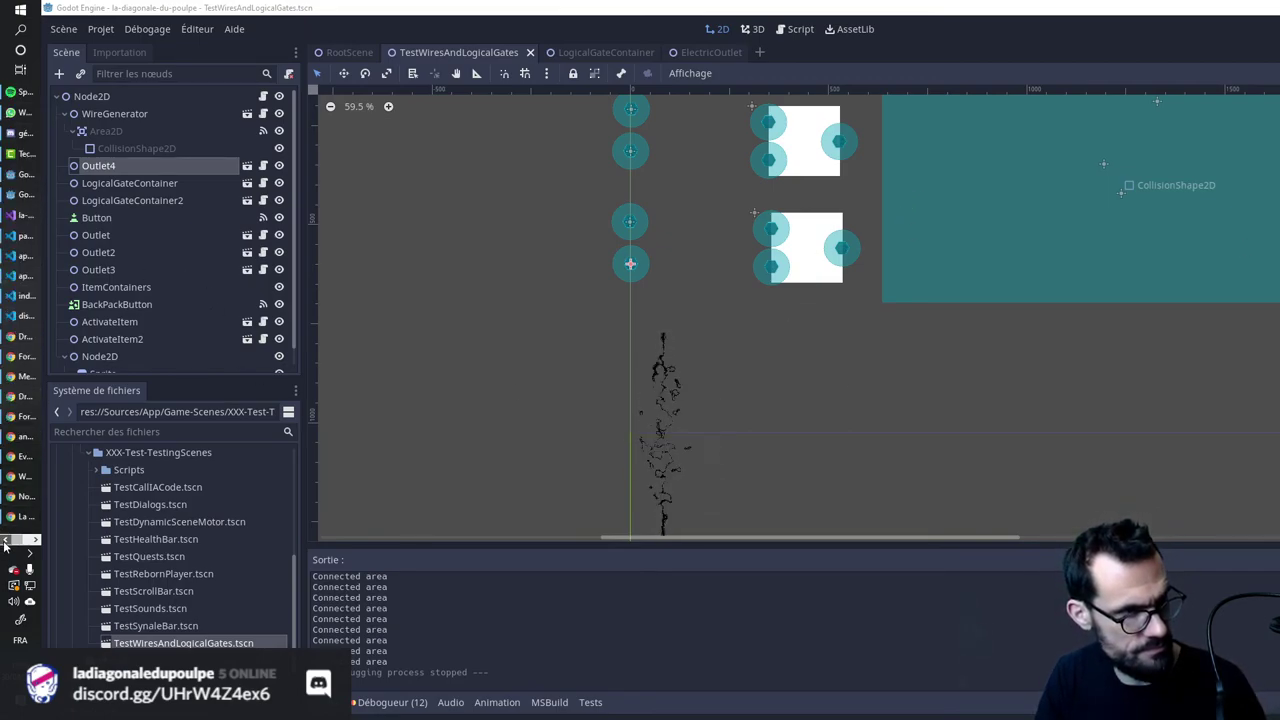
pyautogui.click(20, 215)
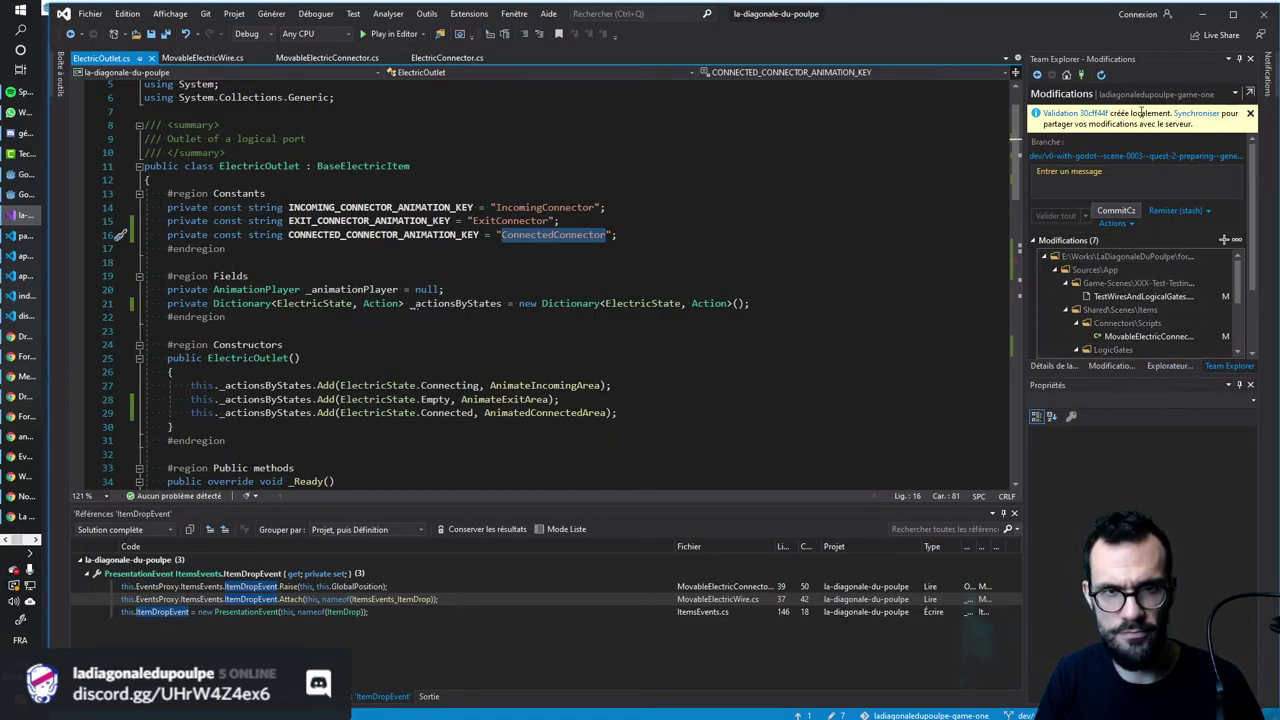
# Commit through VsCommitizen with type feat, scope outlet, subject 'connected animation is done'.
pyautogui.click(1066, 76)
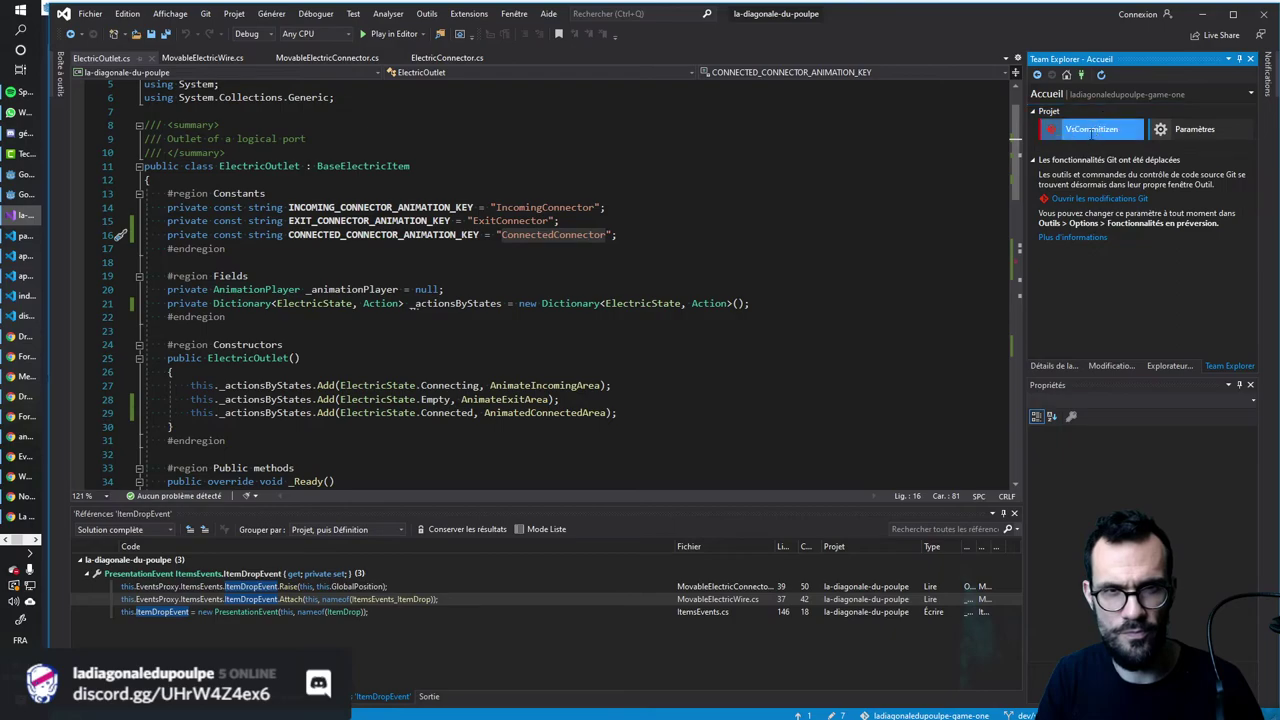
pyautogui.click(1072, 128)
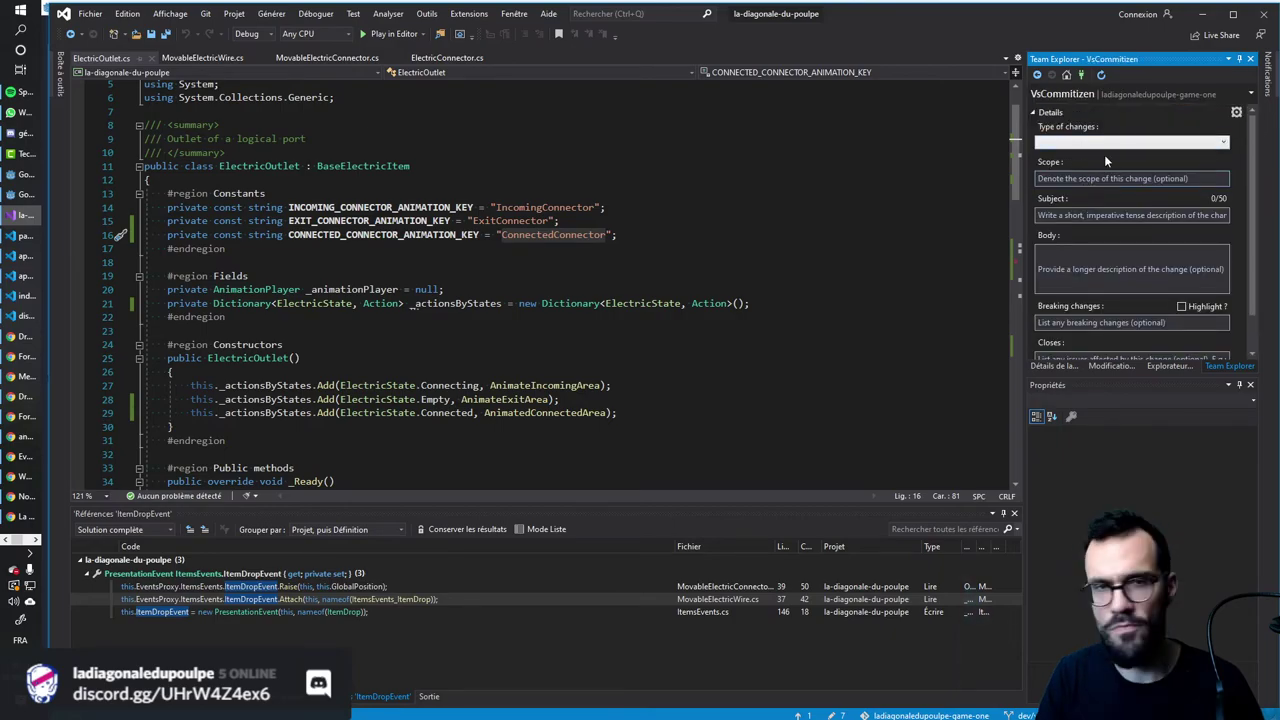
pyautogui.click(1105, 142)
pyautogui.click(1060, 155)
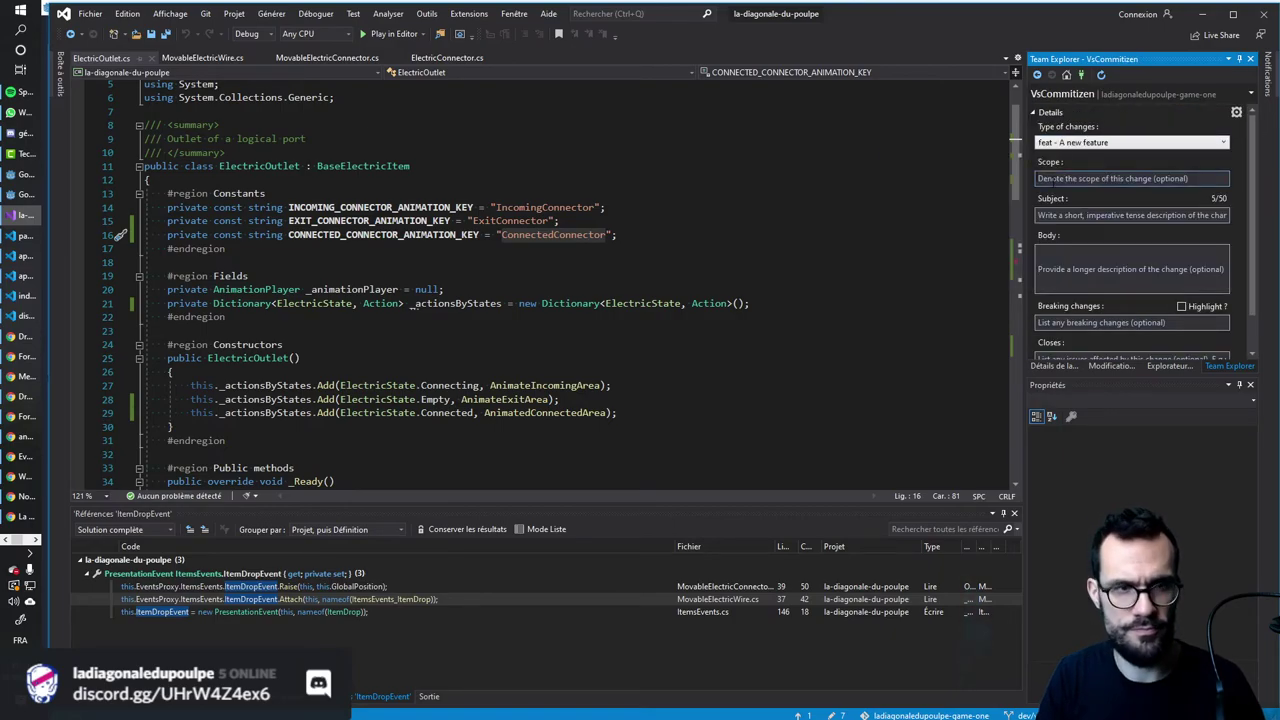
pyautogui.click(1052, 179)
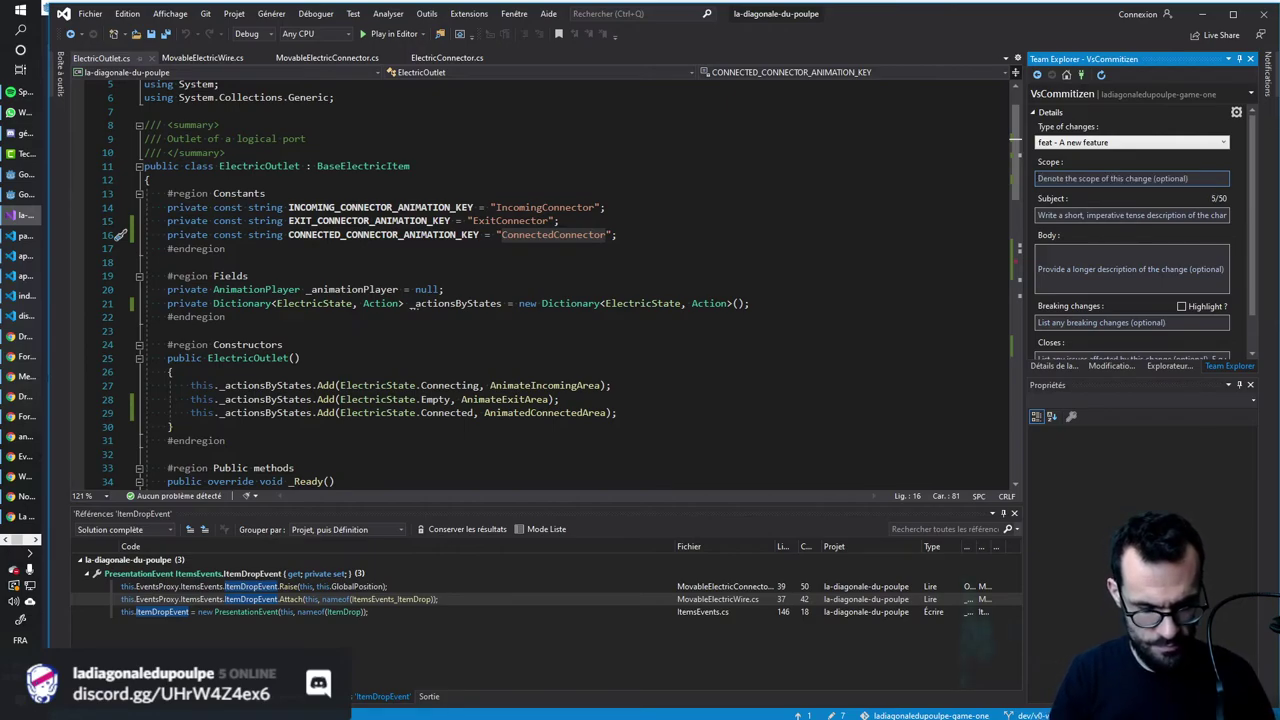
pyautogui.write('outlet')
pyautogui.press('Tab')
pyautogui.write('co')
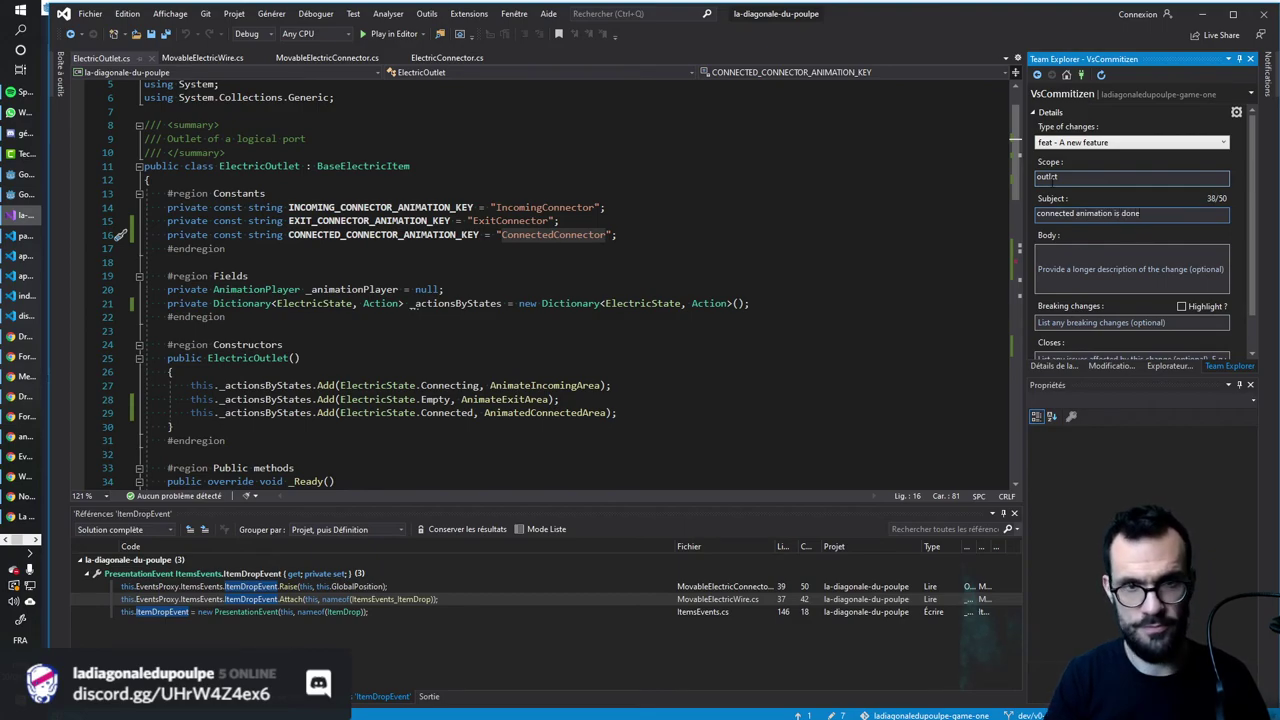
pyautogui.scroll(-1, 1127, 300)
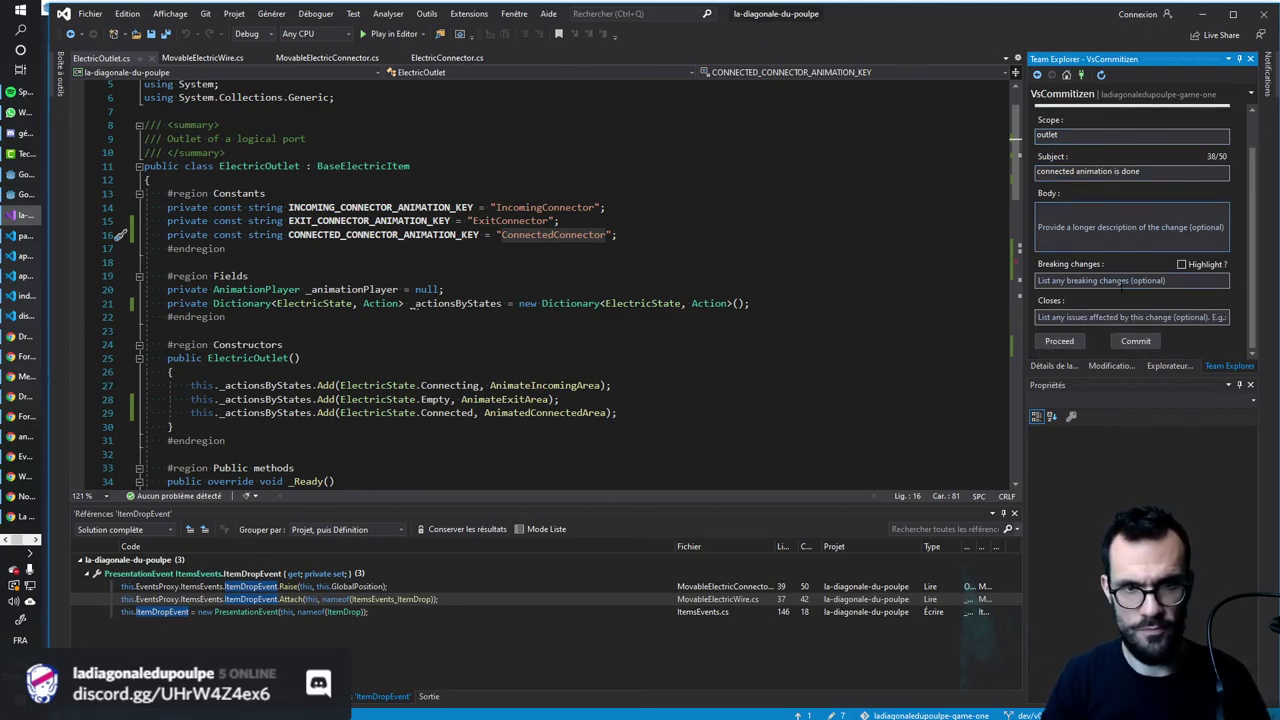
pyautogui.click(1127, 338)
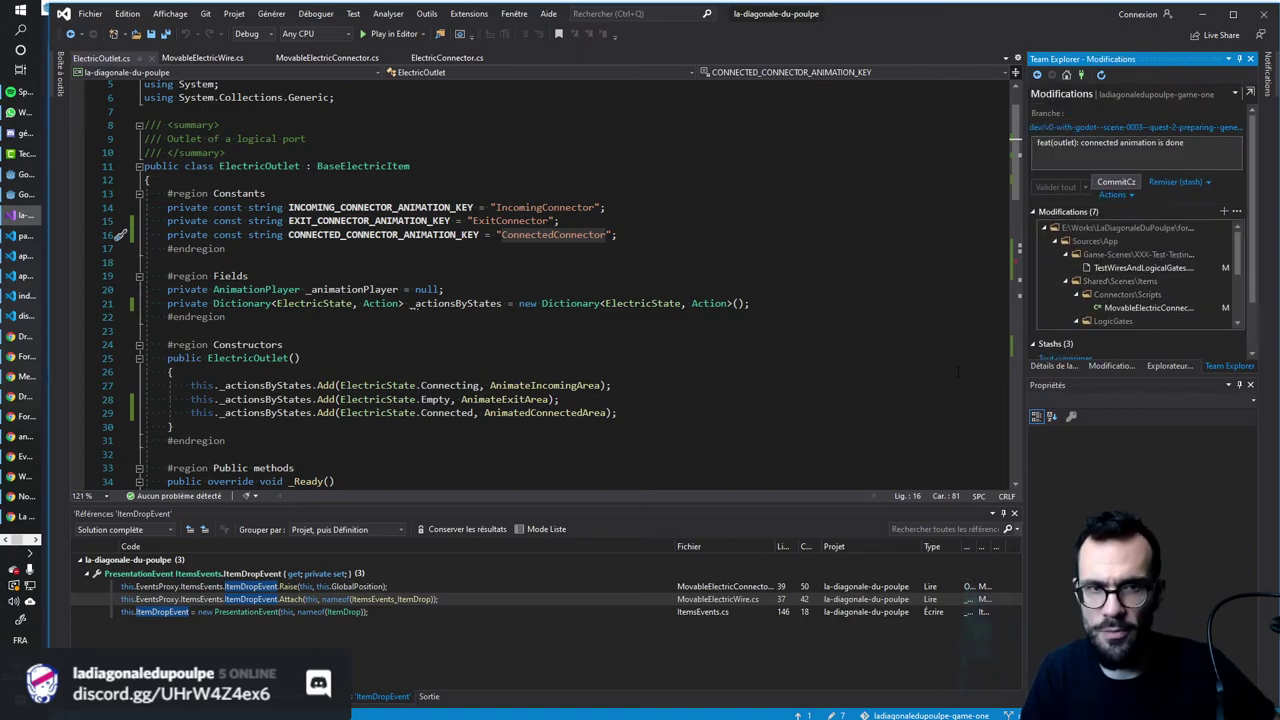
# Declare 'private ElectricState _lastState = ElectricState.Empty;' below _animationPlayer and save.
pyautogui.click(534, 357)
pyautogui.scroll(-12, 534, 357)
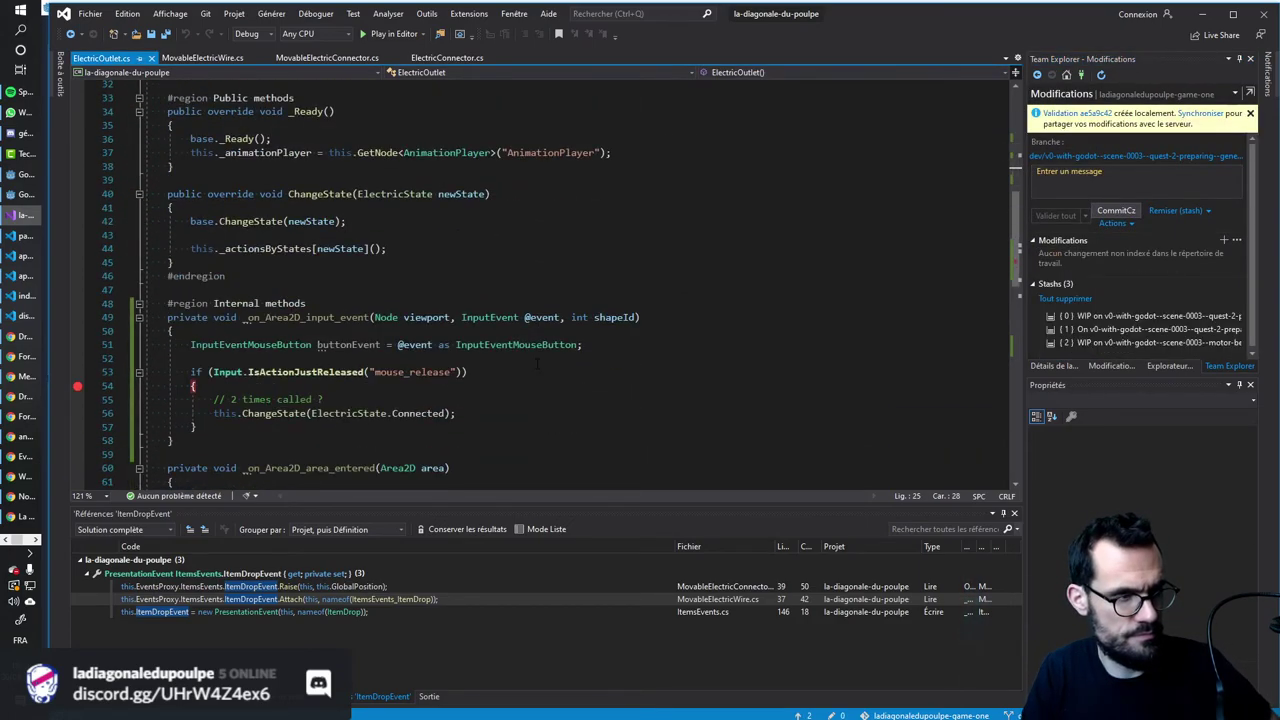
pyautogui.scroll(11, 591, 330)
pyautogui.scroll(3, 306, 360)
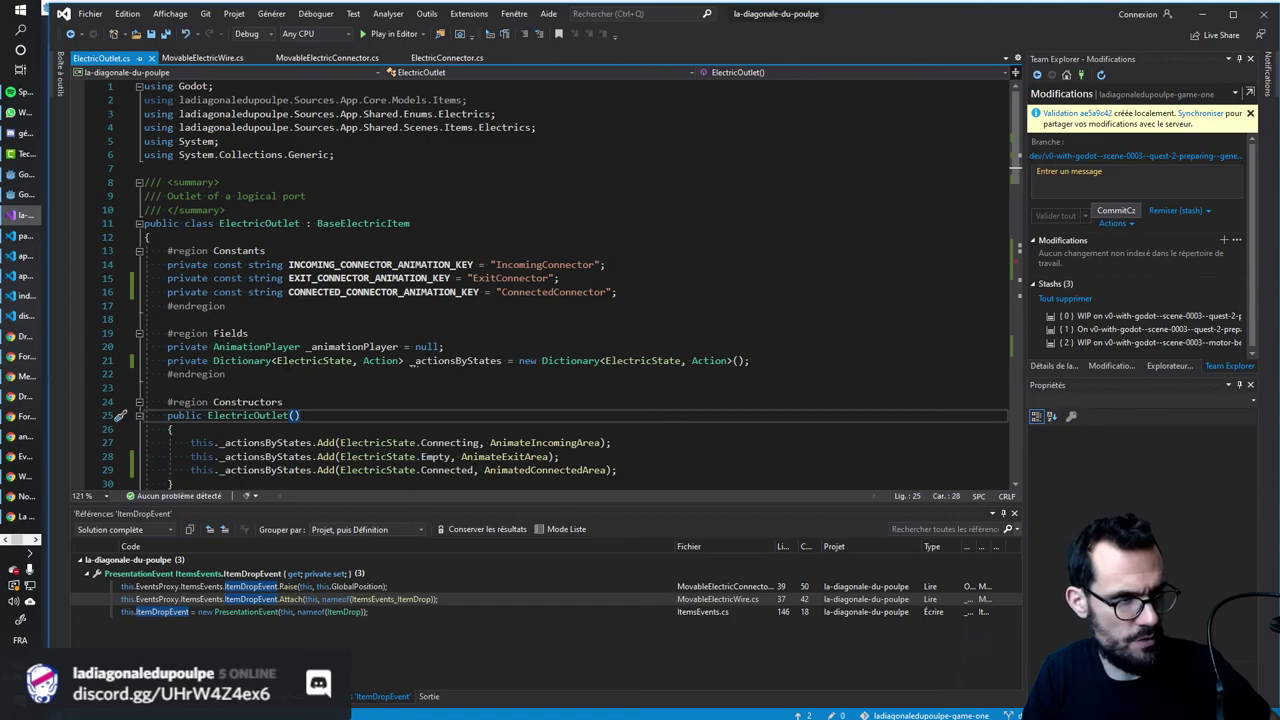
pyautogui.click(306, 360)
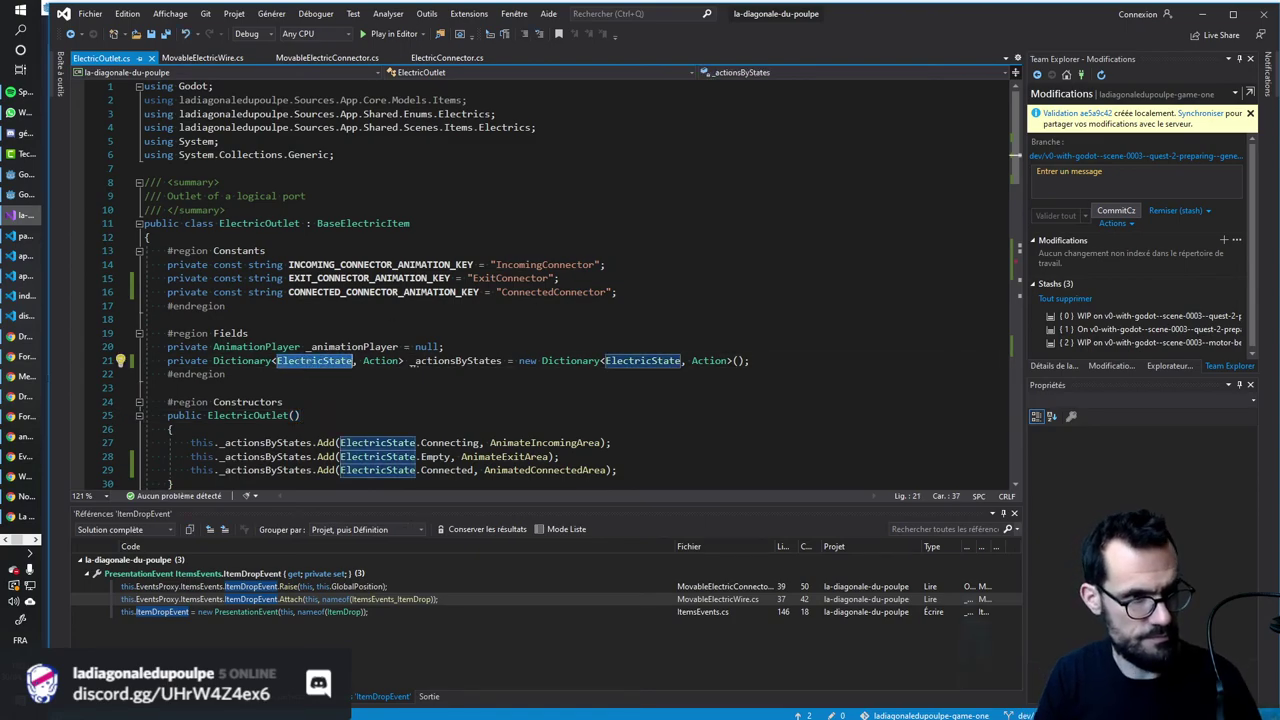
pyautogui.click(630, 292)
pyautogui.press('Return')
pyautogui.write('p')
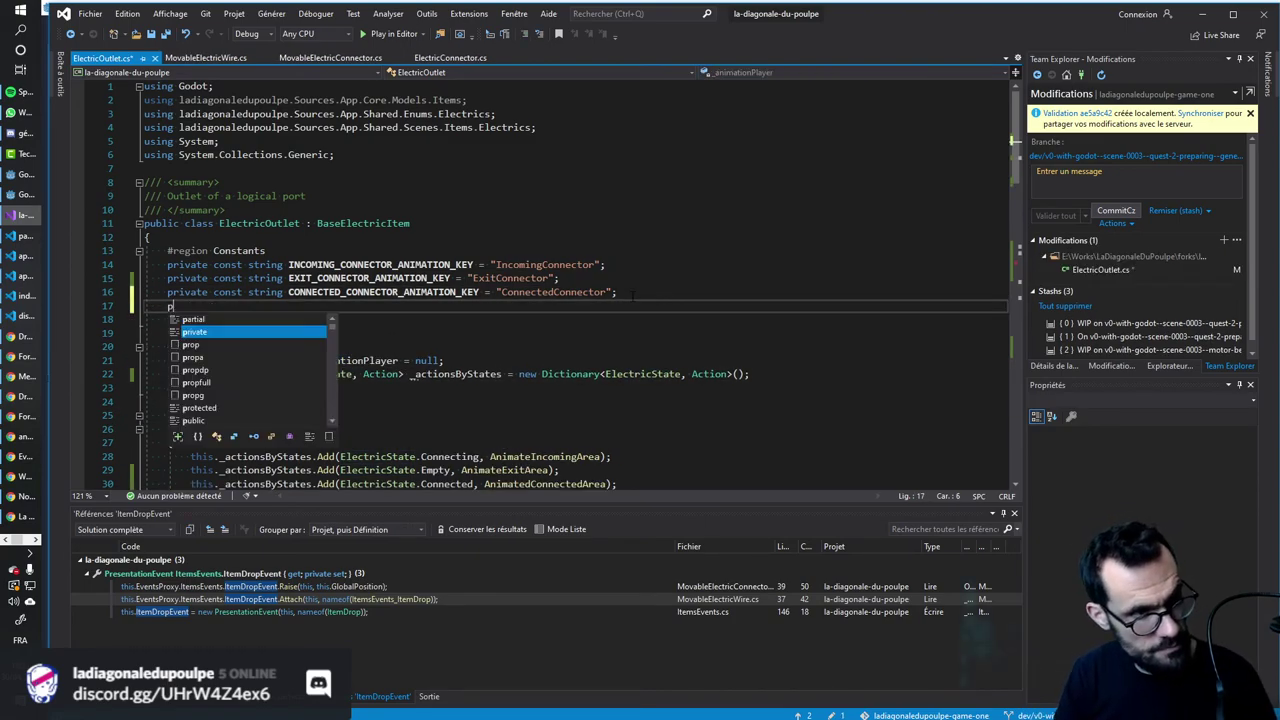
pyautogui.press('BackSpace')
pyautogui.press('BackSpace')
pyautogui.press('BackSpace')
pyautogui.press('Down')
pyautogui.press('Down')
pyautogui.press('Down')
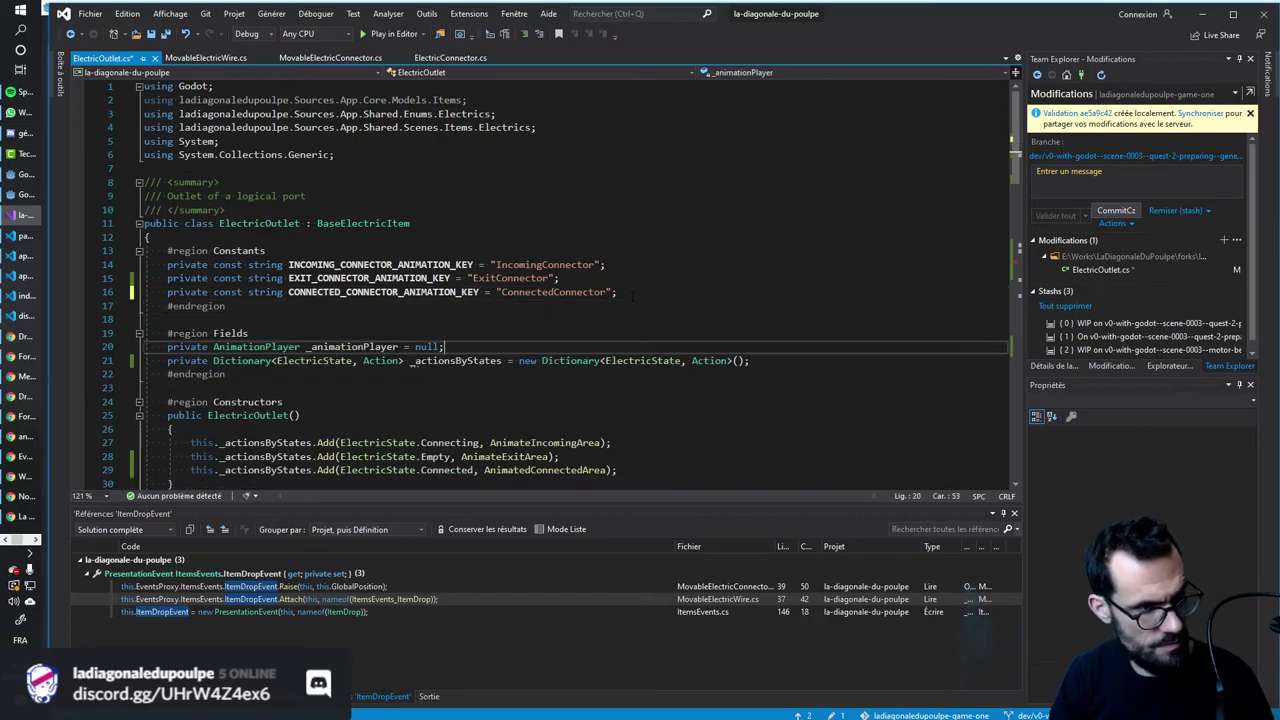
pyautogui.press('Return')
pyautogui.write('pri')
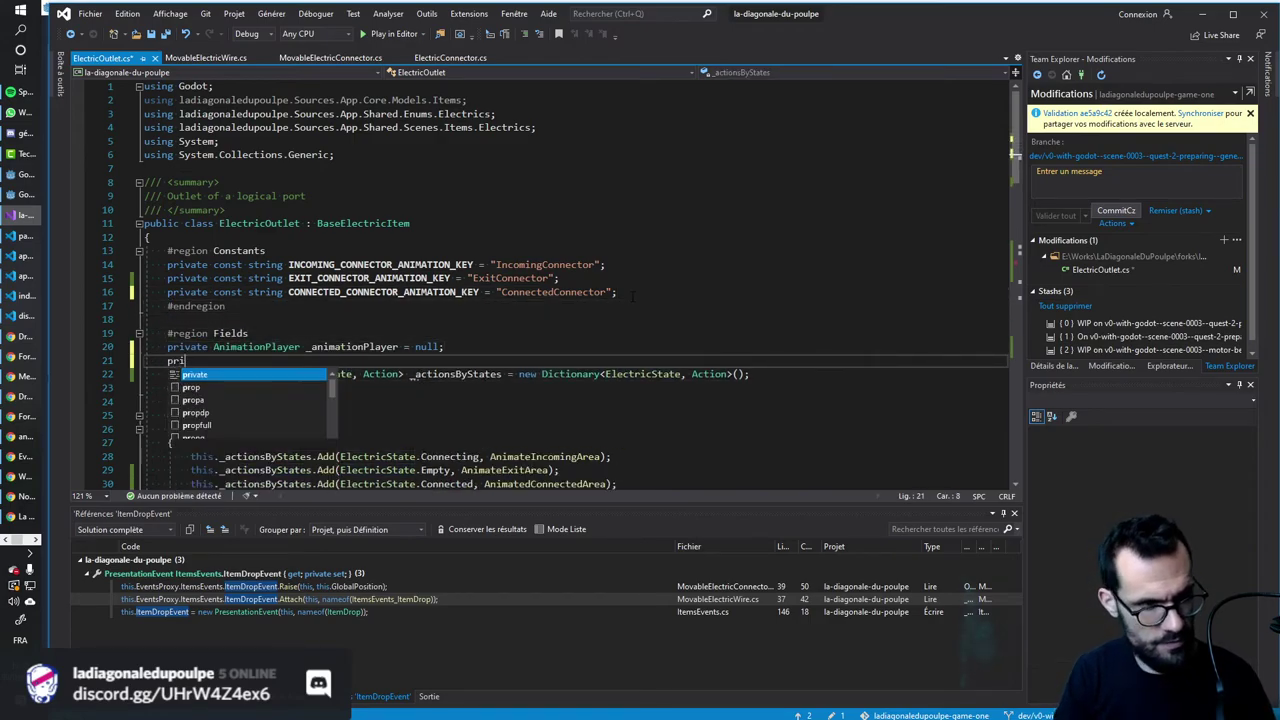
pyautogui.write('vate ElectricState la')
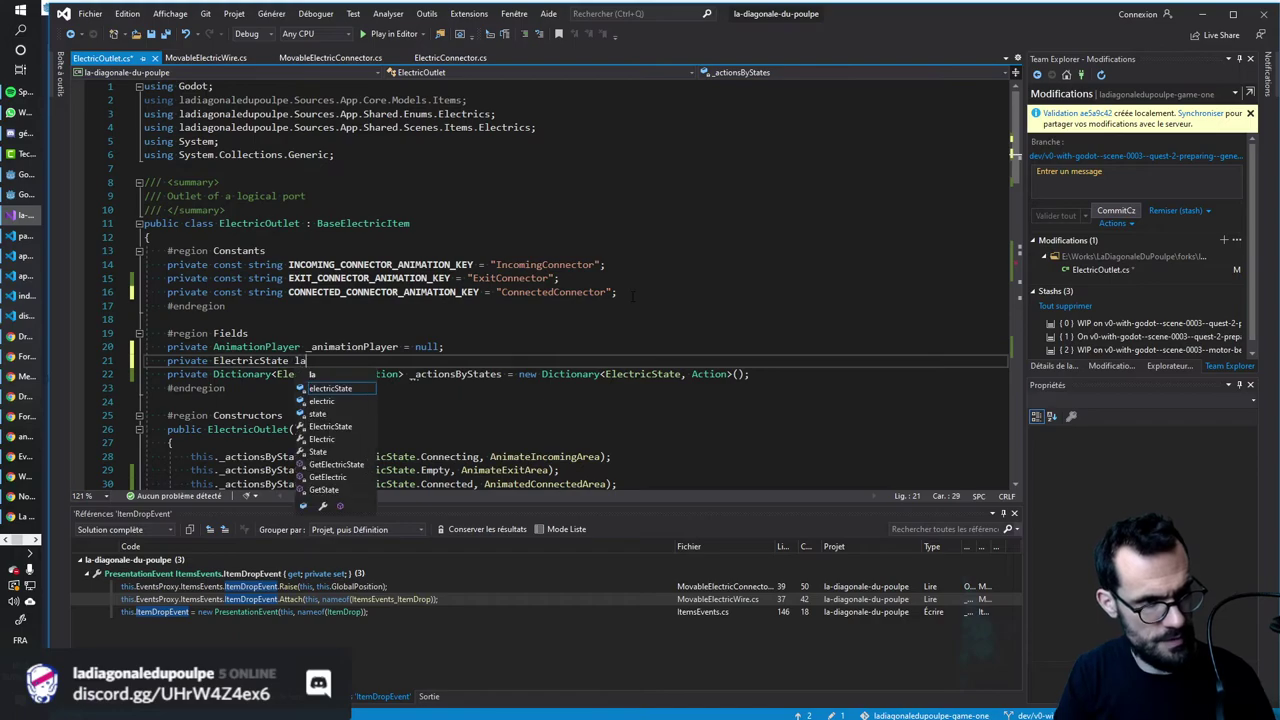
pyautogui.press('BackSpace')
pyautogui.press('BackSpace')
pyautogui.write('_lastSt')
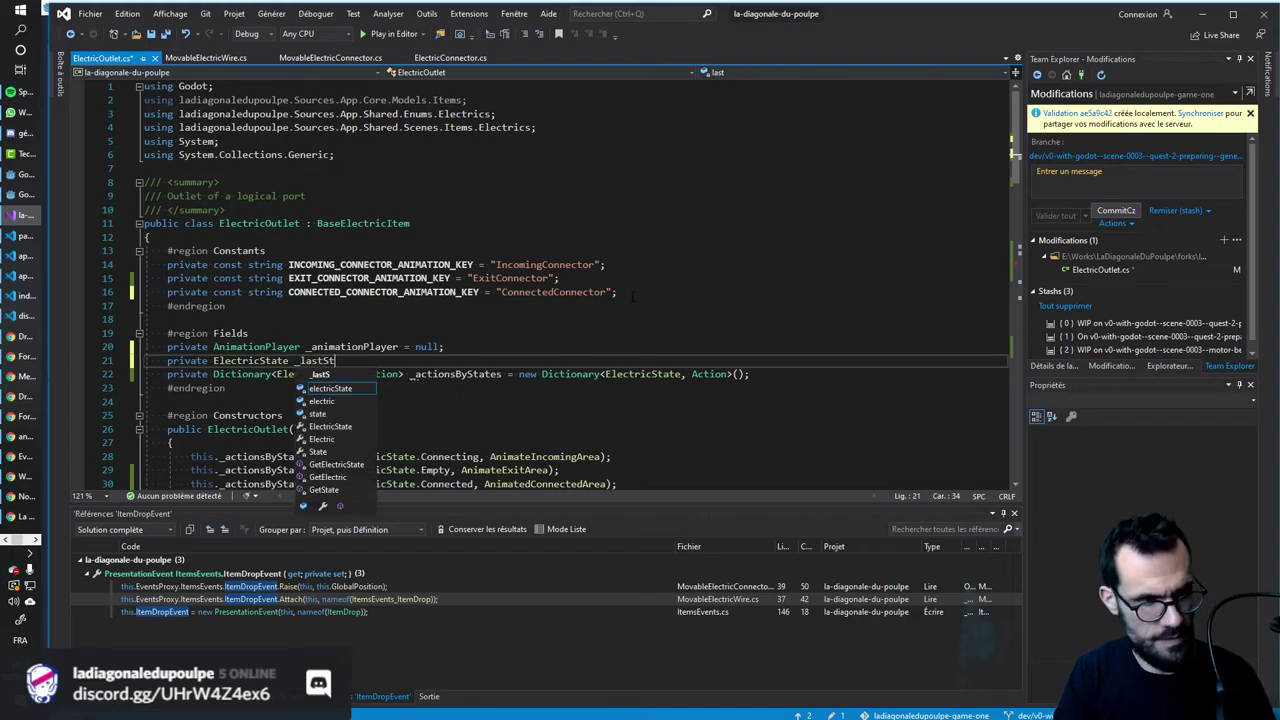
pyautogui.write('ate = ElectricState.Empty')
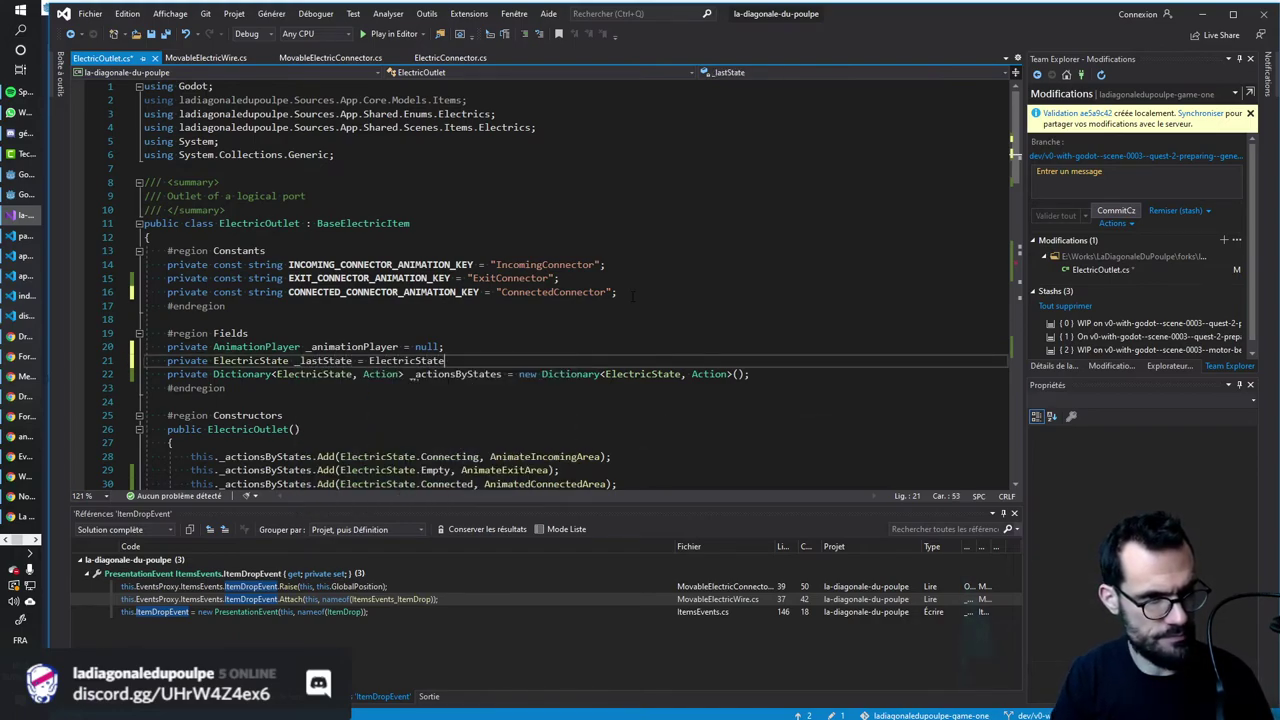
pyautogui.write(';')
pyautogui.hotkey('ctrl', 's')
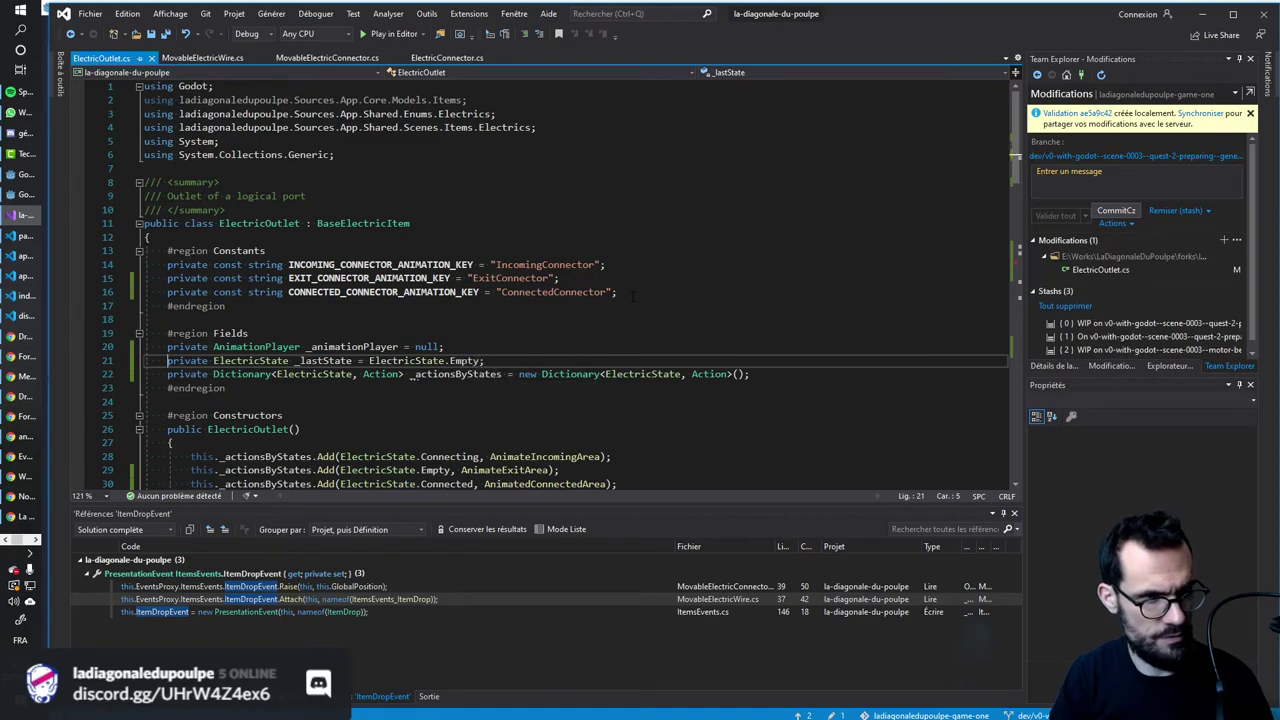
# Add 'this._lastState = newState;' in ChangeState, placed above the base.ChangeState call.
pyautogui.click(295, 360)
pyautogui.hotkey('ctrl', 'Left')
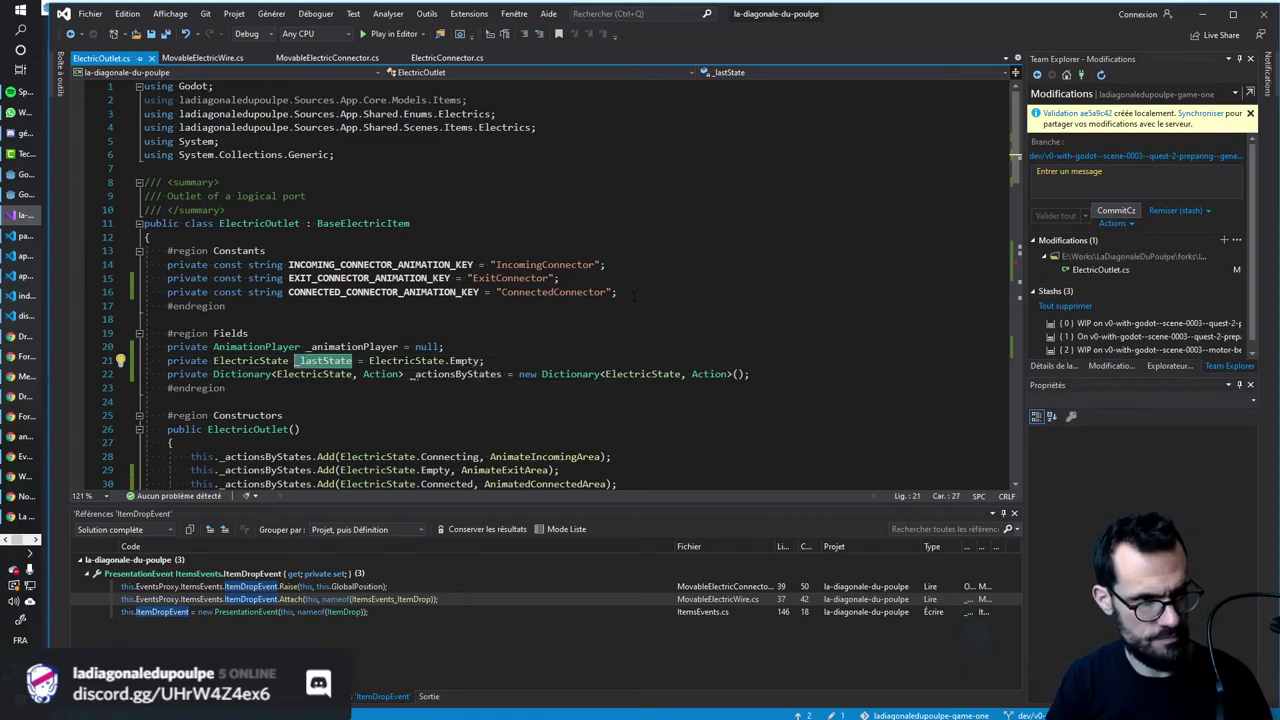
pyautogui.scroll(-7, 403, 389)
pyautogui.scroll(-1, 417, 398)
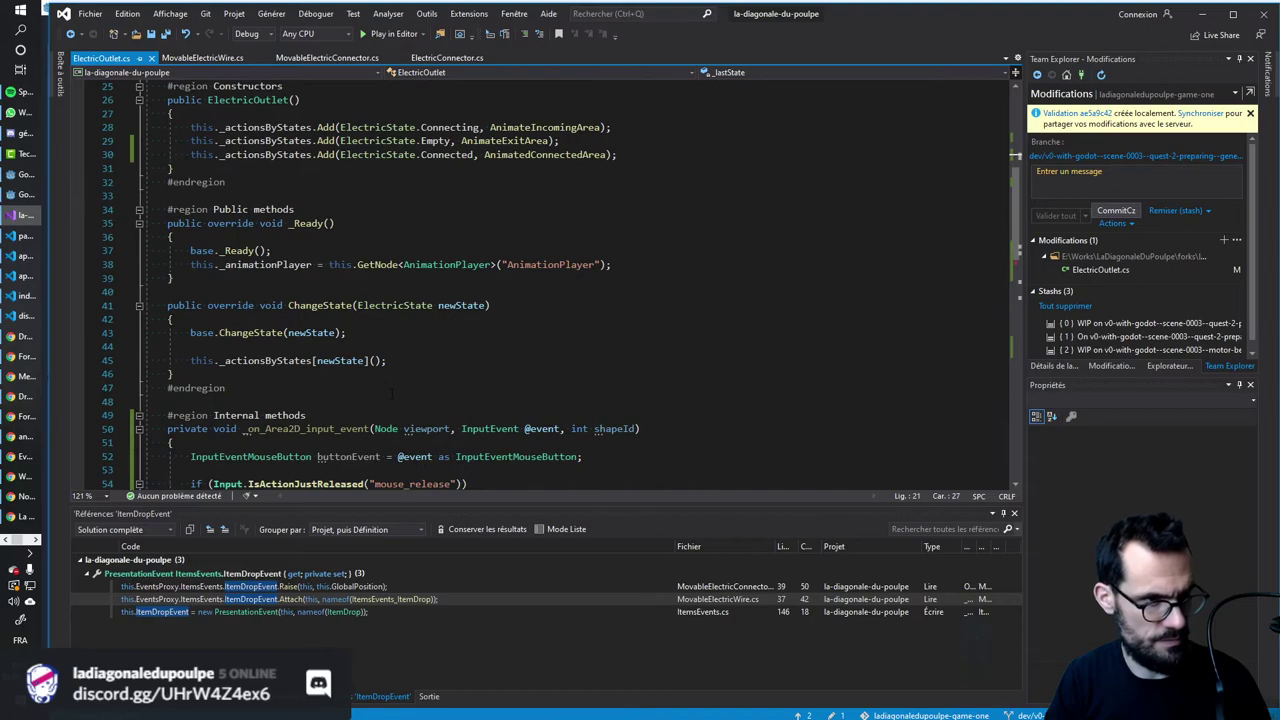
pyautogui.click(387, 335)
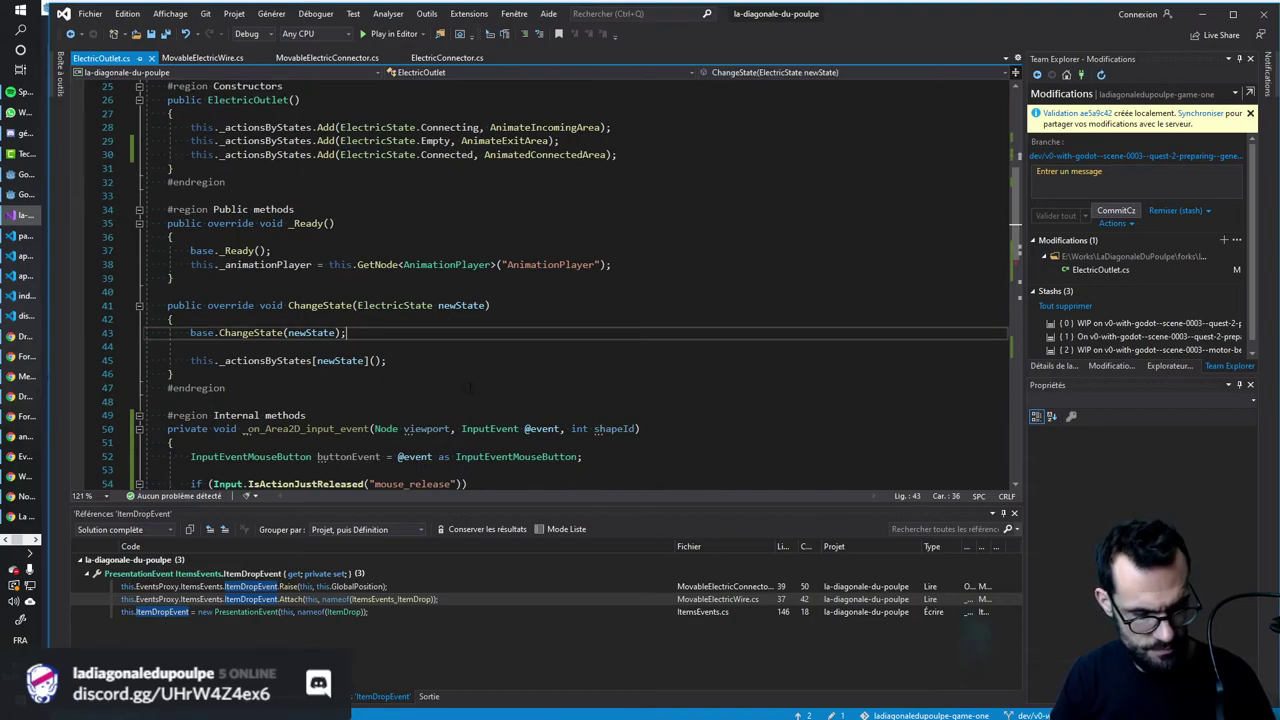
pyautogui.press('Return')
pyautogui.write('this._lastState = ')
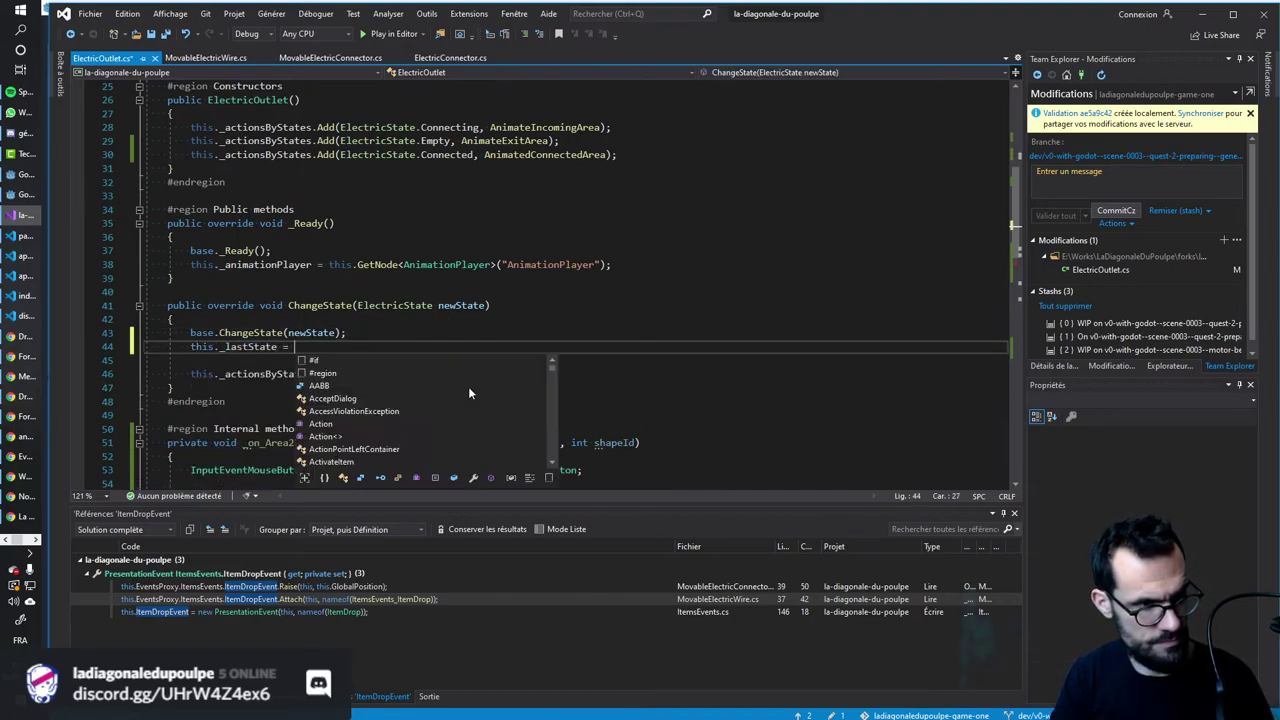
pyautogui.write('newst')
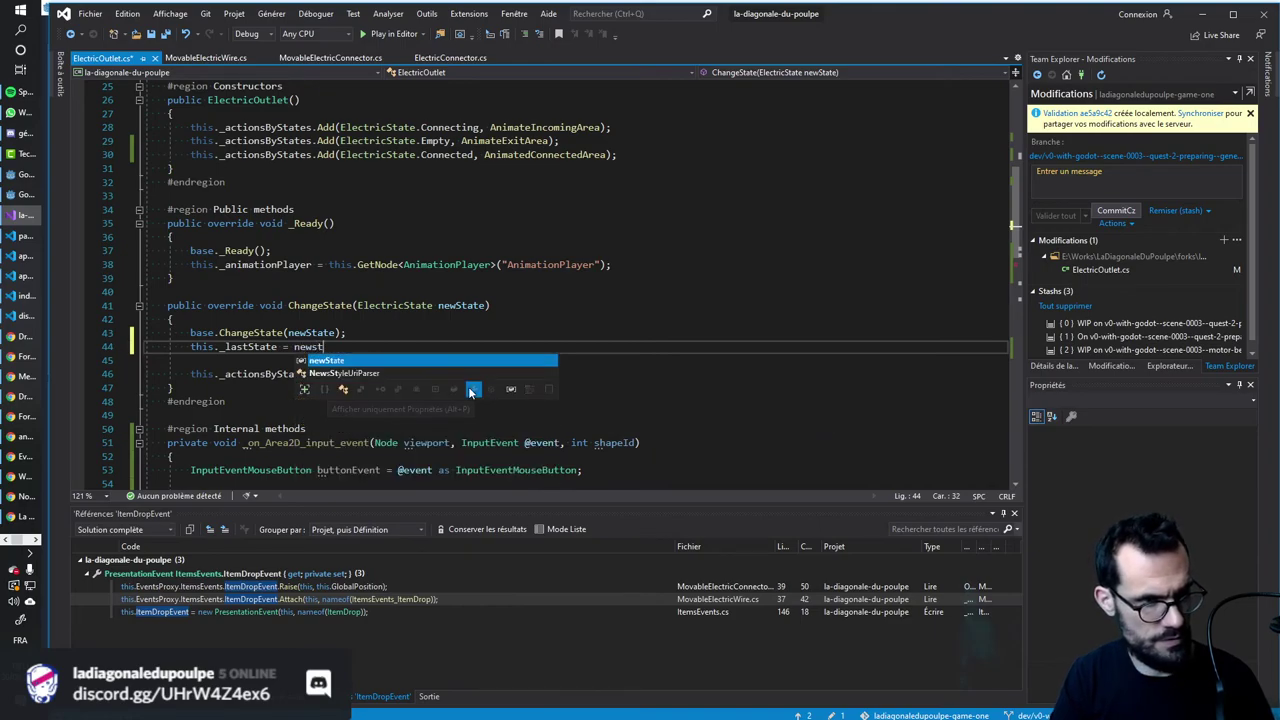
pyautogui.press('Tab')
pyautogui.write(';')
pyautogui.hotkey('shift', 'Home')
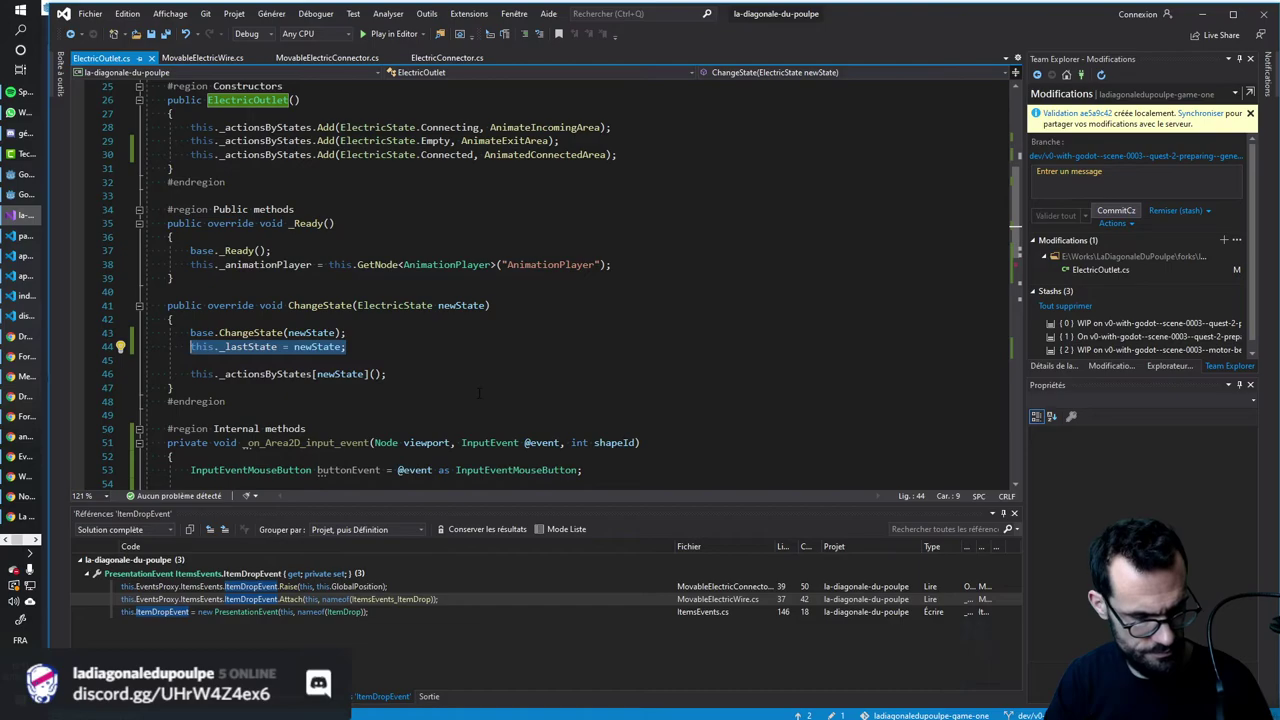
pyautogui.hotkey('ctrl', 'x')
pyautogui.press('Up')
pyautogui.hotkey('ctrl', 'Return')
pyautogui.hotkey('ctrl', 'v')
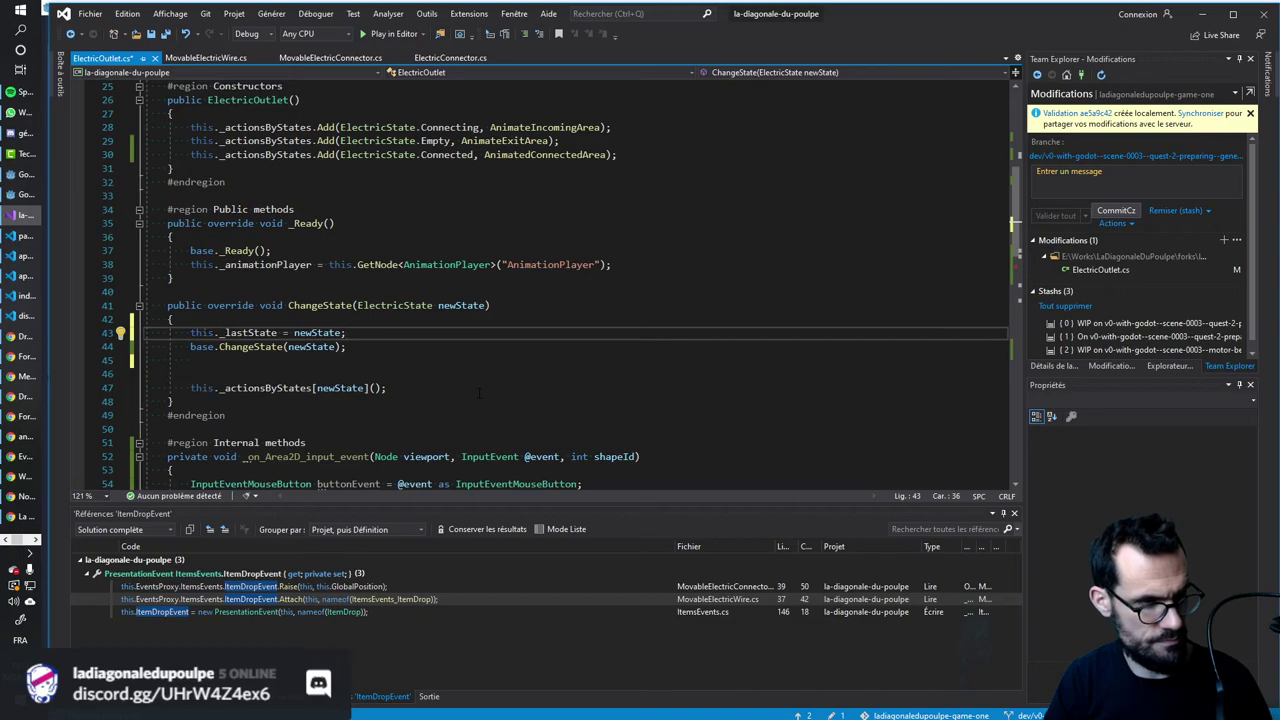
# Inspect the base ChangeState and ConnectorState in BaseElectricItem.cs, then return to ElectricOutlet.cs.
pyautogui.hotkey('ctrl', 'Left')
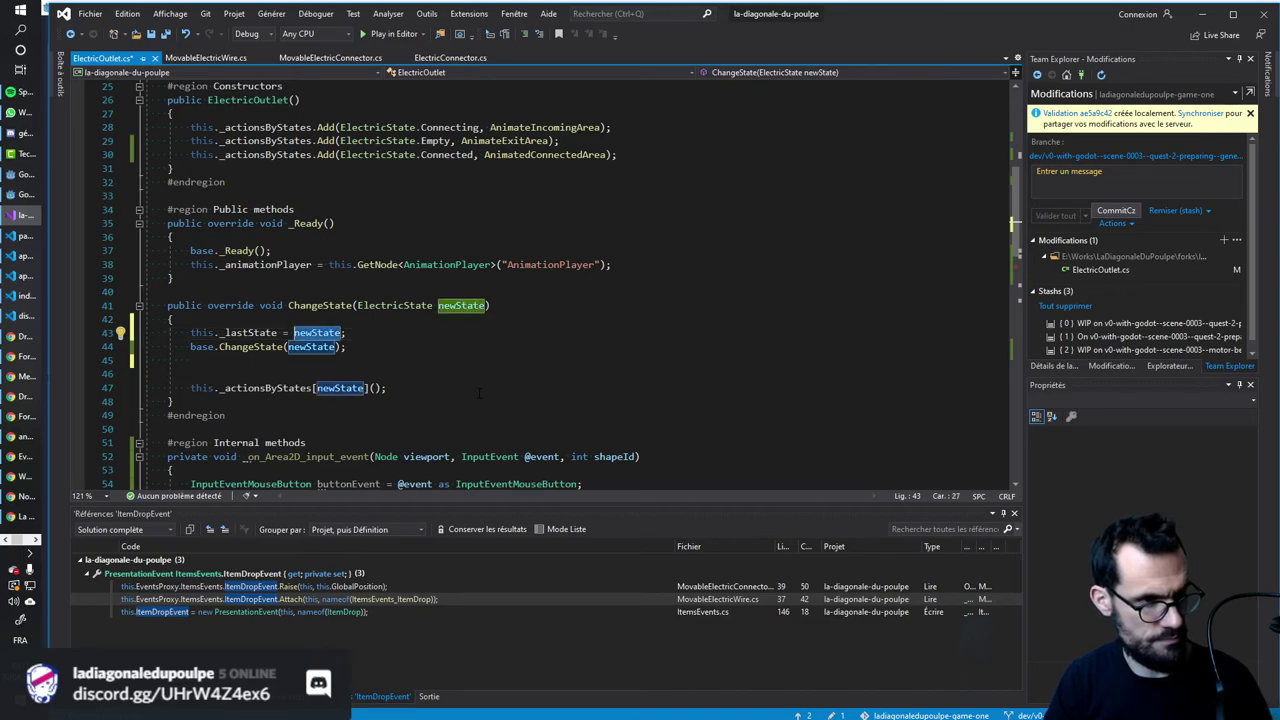
pyautogui.keyDown('ctrl'); pyautogui.click(250, 346); pyautogui.keyUp('ctrl')
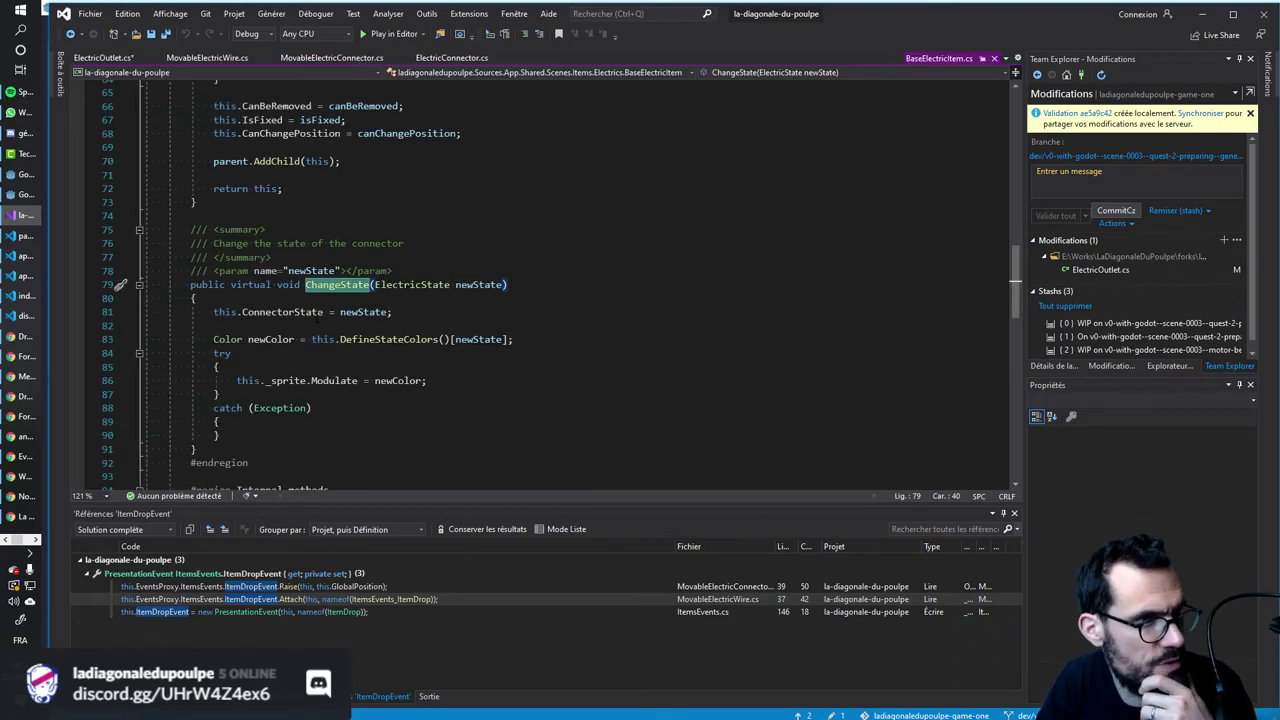
pyautogui.doubleClick(282, 312)
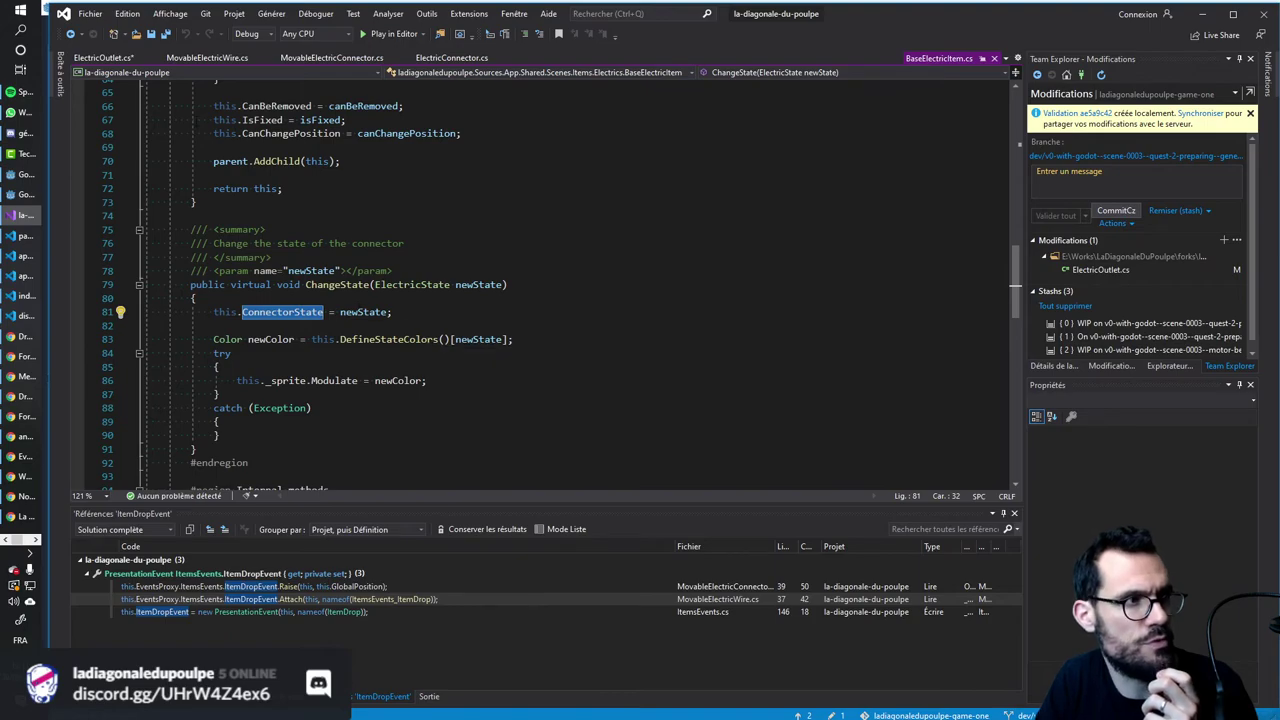
pyautogui.click(118, 58)
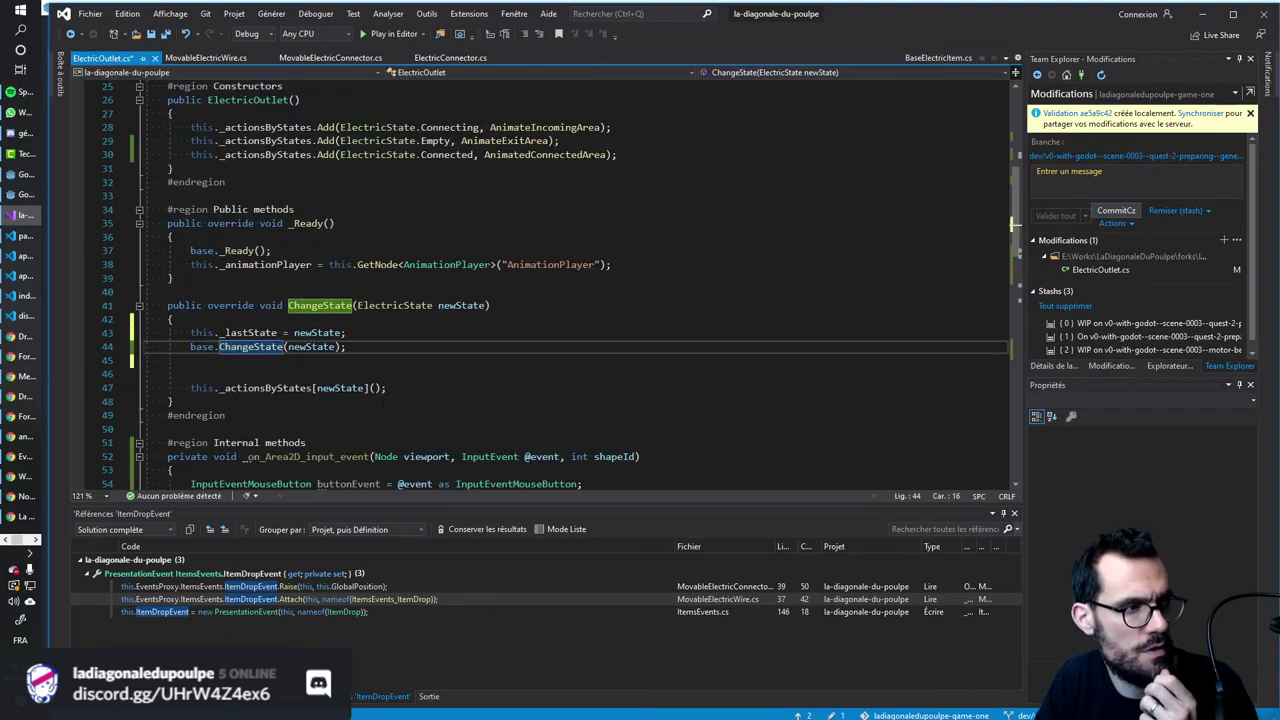
pyautogui.click(208, 57)
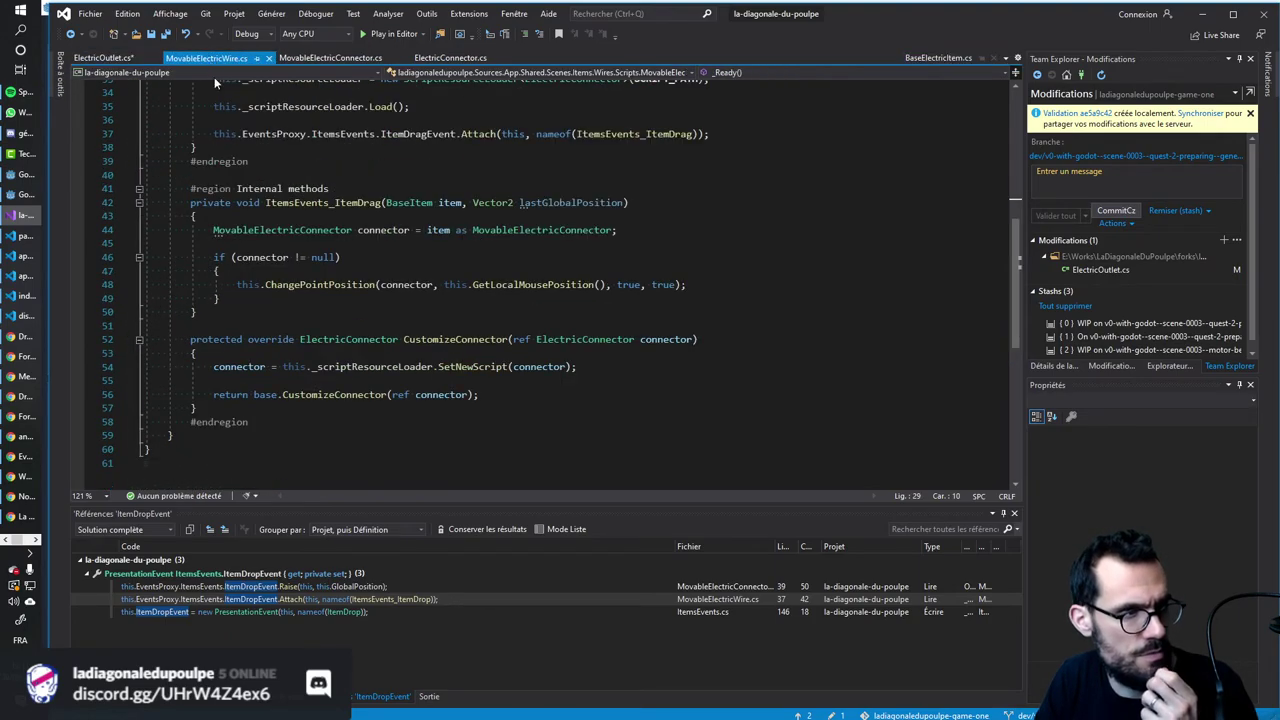
pyautogui.click(102, 58)
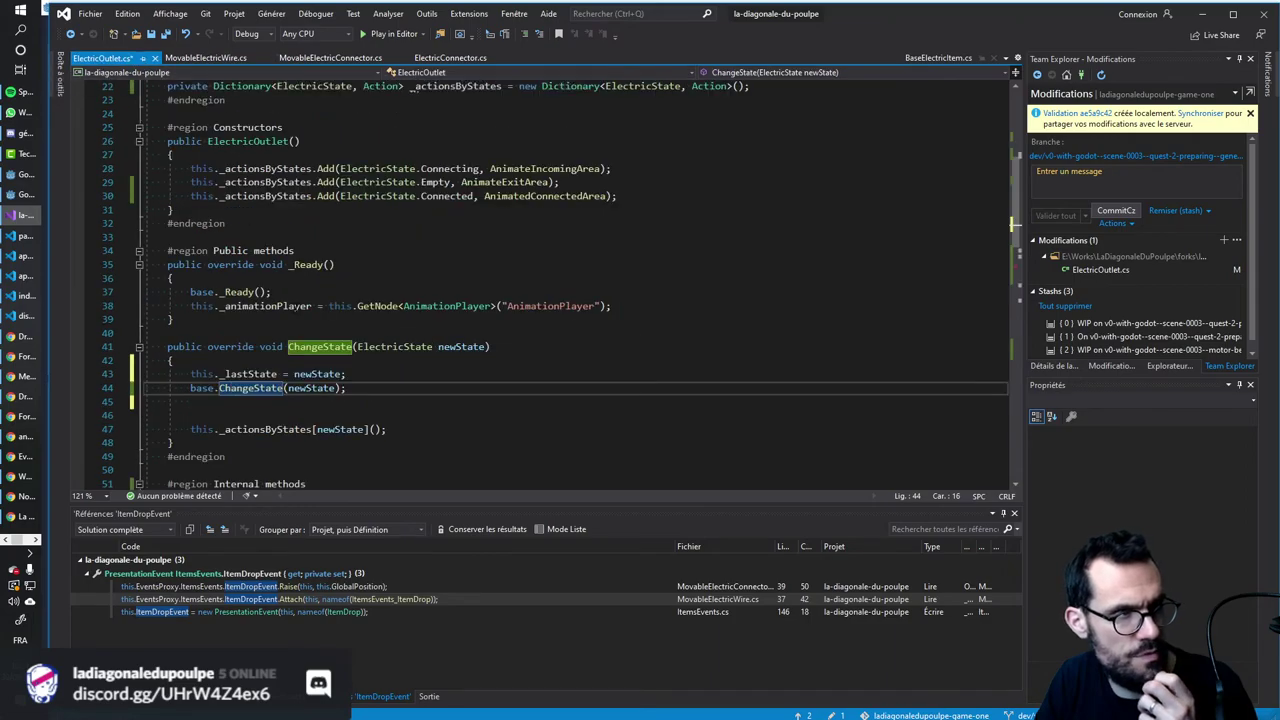
# Delete the _lastState assignment line from ChangeState.
pyautogui.click(362, 370)
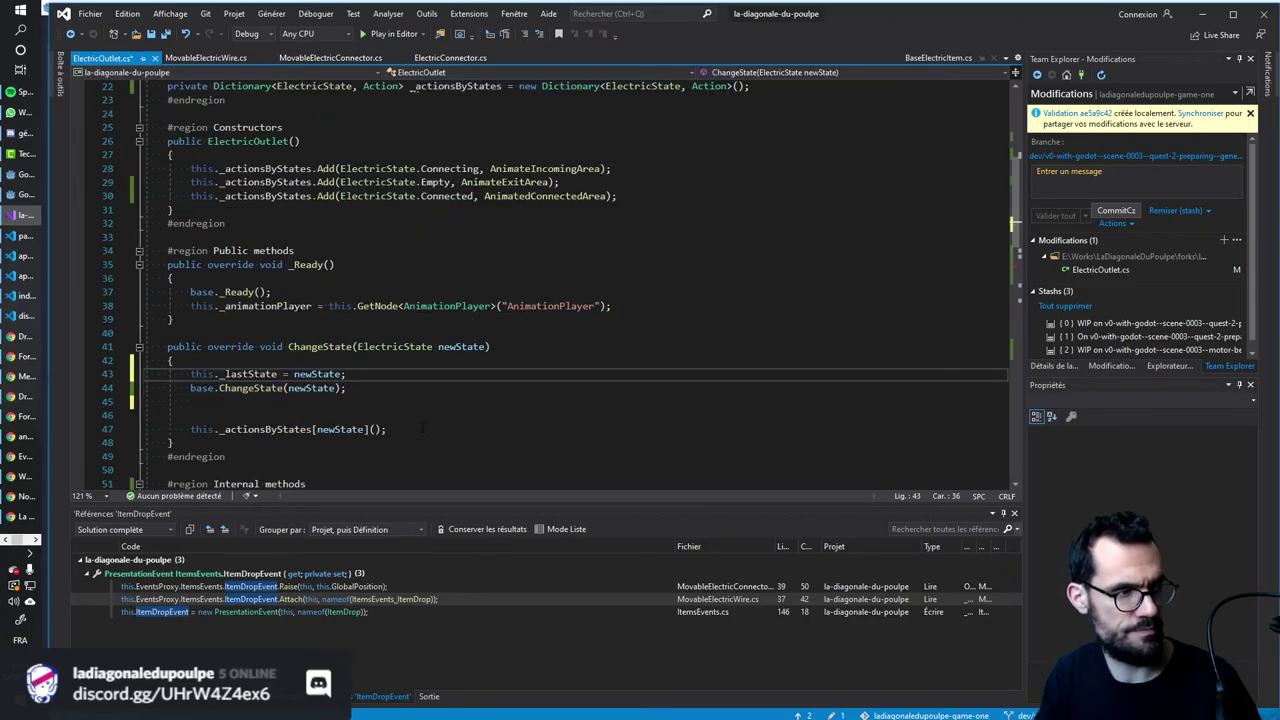
pyautogui.hotkey('shift', 'Up')
pyautogui.press('Delete')
pyautogui.press('Down')
pyautogui.press('End')
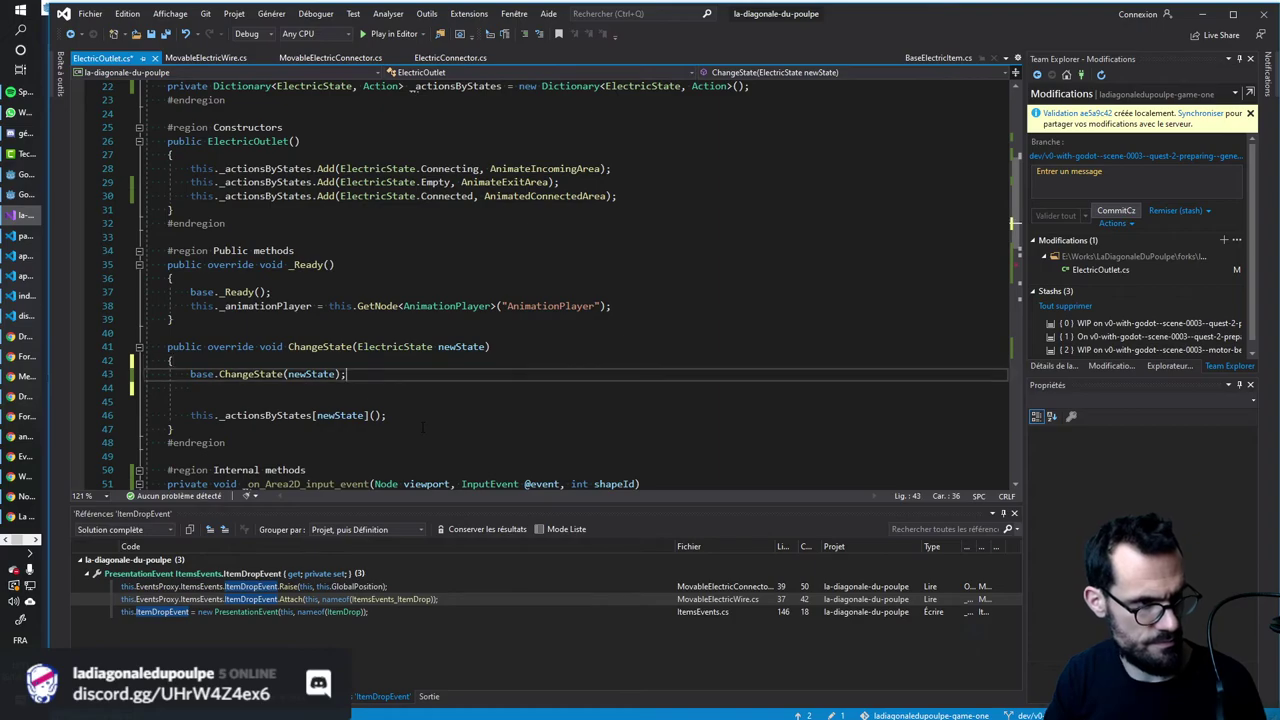
pyautogui.press('Delete')
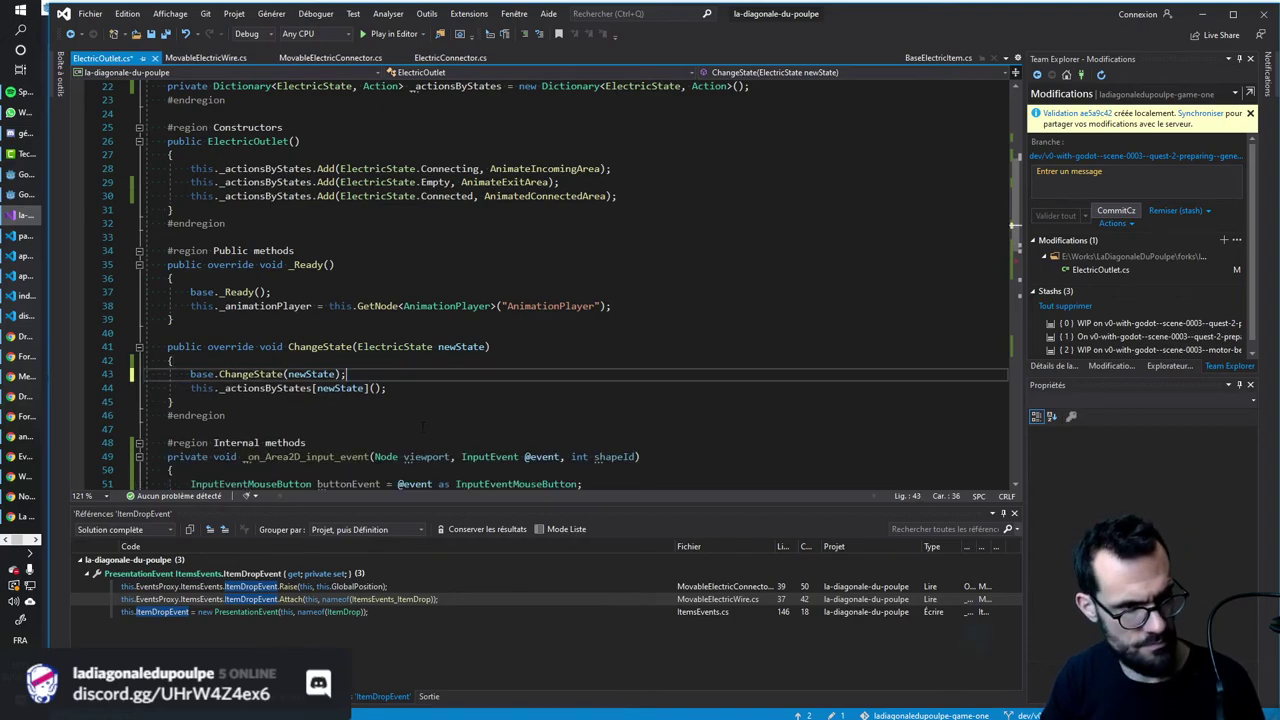
# Delete the _lastState field declaration and its empty line.
pyautogui.scroll(3, 422, 428)
pyautogui.scroll(2, 422, 428)
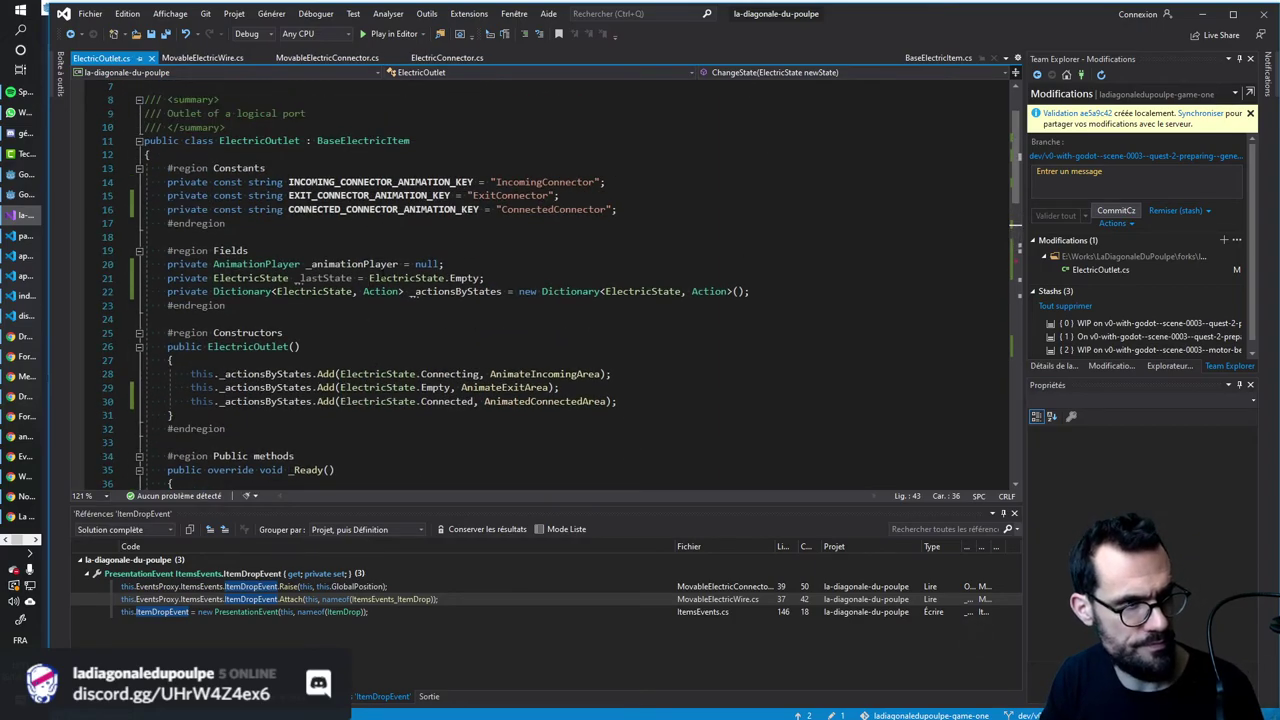
pyautogui.click(388, 278)
pyautogui.press('End')
pyautogui.hotkey('shift', 'Home')
pyautogui.hotkey('shift', 'Home')
pyautogui.press('Delete')
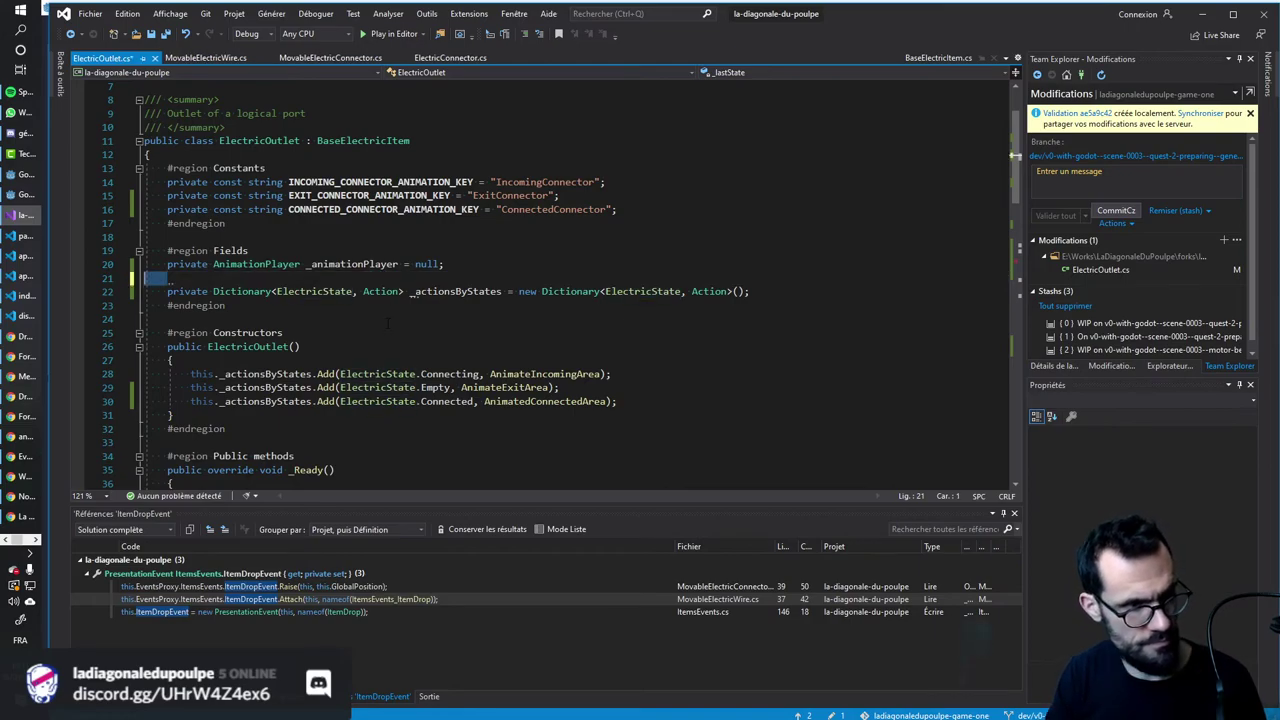
pyautogui.press('BackSpace')
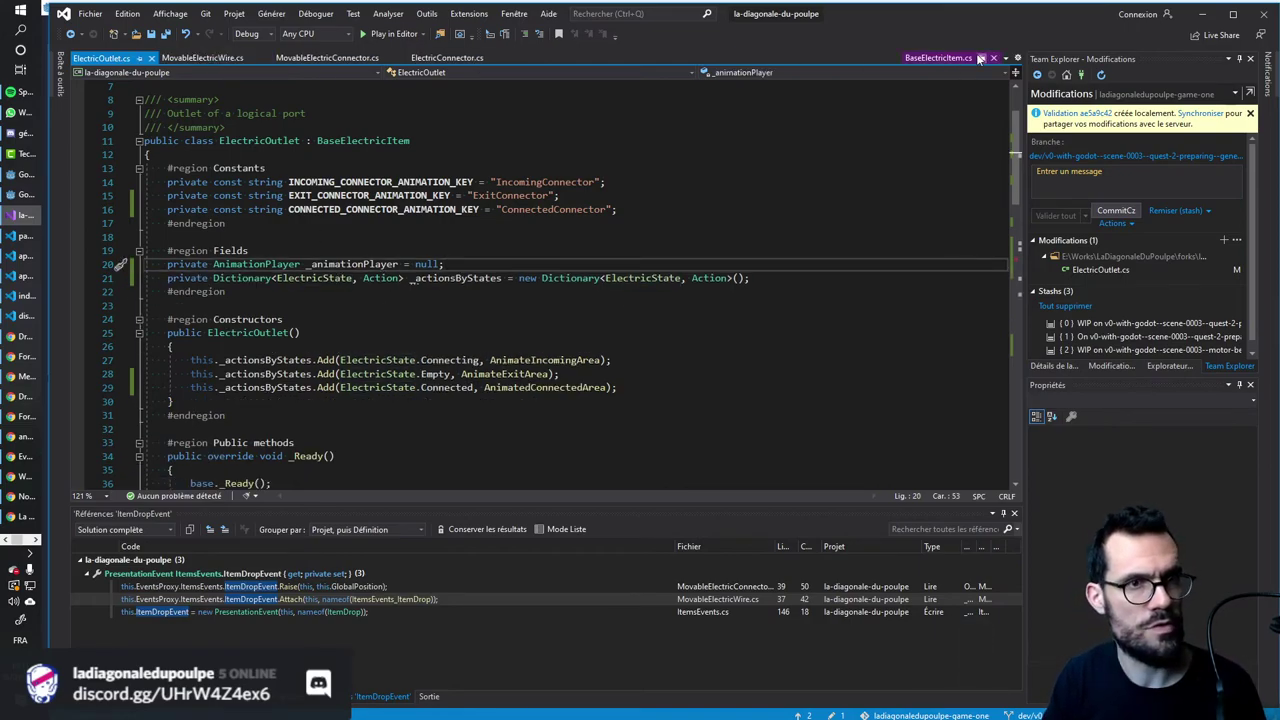
# Keep BaseElectricItem.cs as a regular tab and try pasting _lastState under _sprite, then undo.
pyautogui.click(974, 56)
pyautogui.click(86, 58)
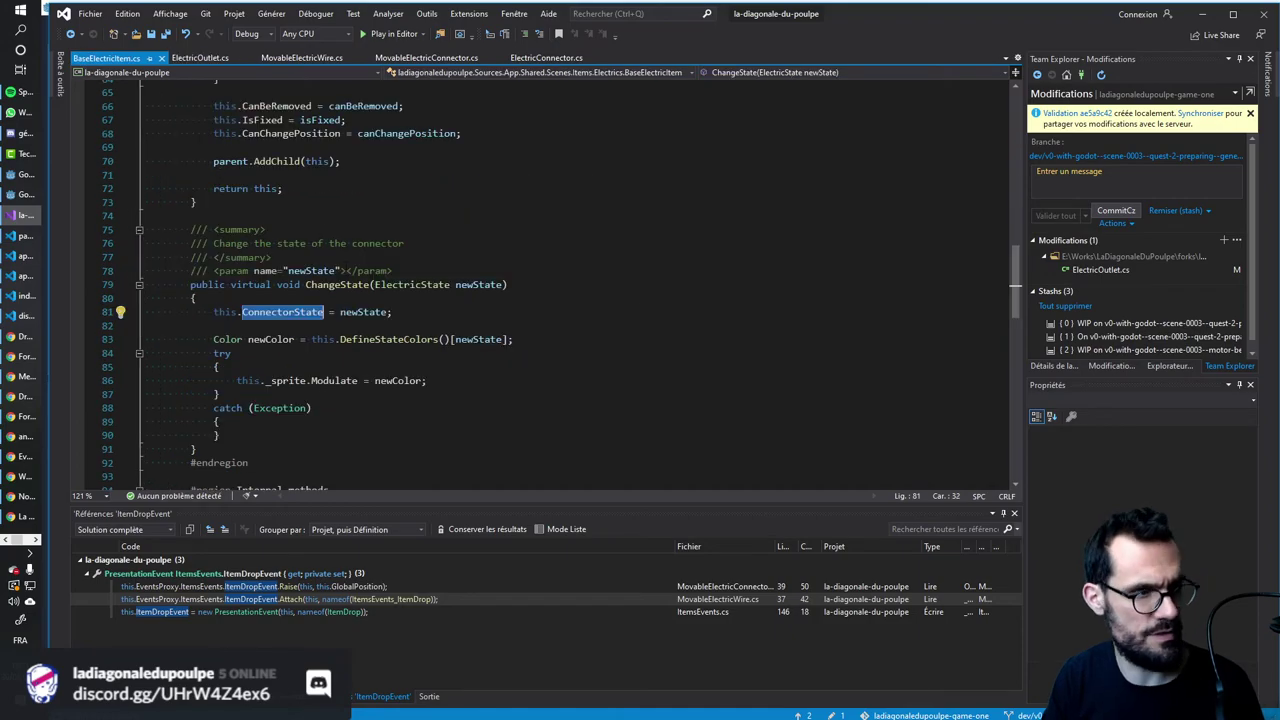
pyautogui.scroll(20, 500, 300)
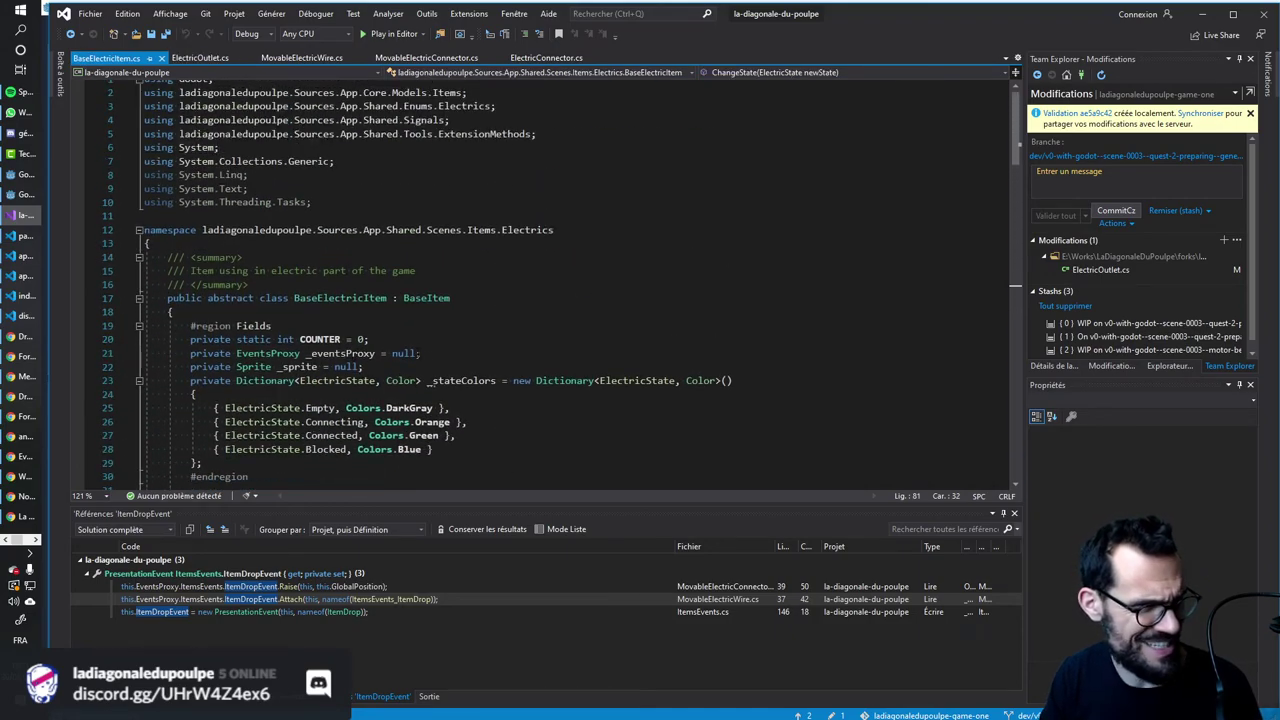
pyautogui.click(421, 371)
pyautogui.scroll(-2, 425, 372)
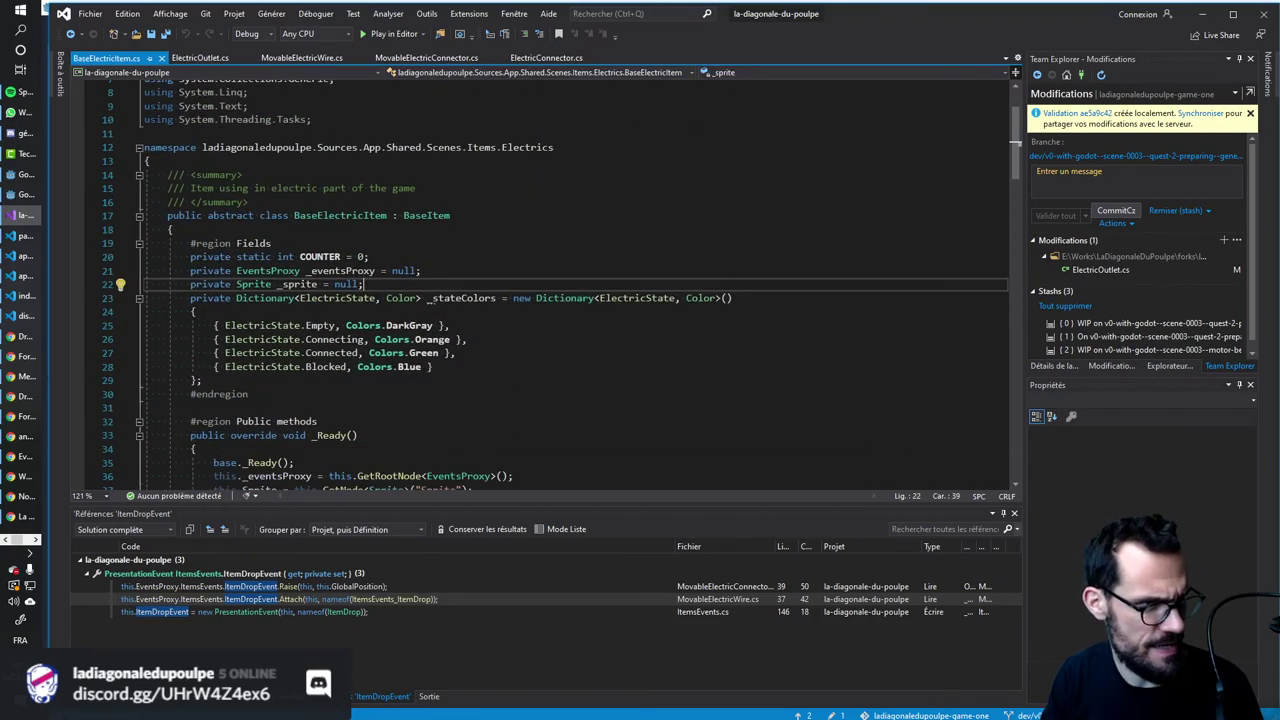
pyautogui.press('Return')
pyautogui.write('private ElectricState _lastState = ElectricState.Empty;')
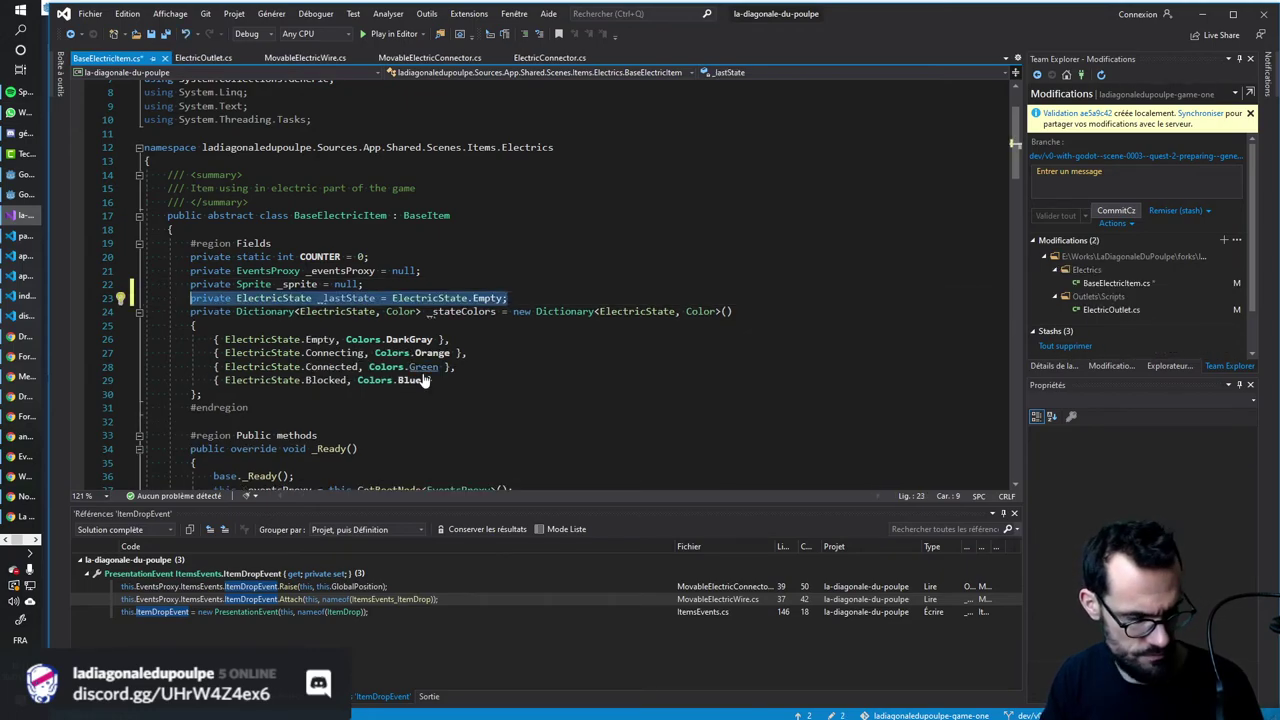
pyautogui.hotkey('ctrl', 'z')
pyautogui.hotkey('ctrl', 'z')
# Inspect the base ConnectorState property, then bring ElectricOutlet.cs's ChangeState into view.
pyautogui.scroll(-2, 425, 372)
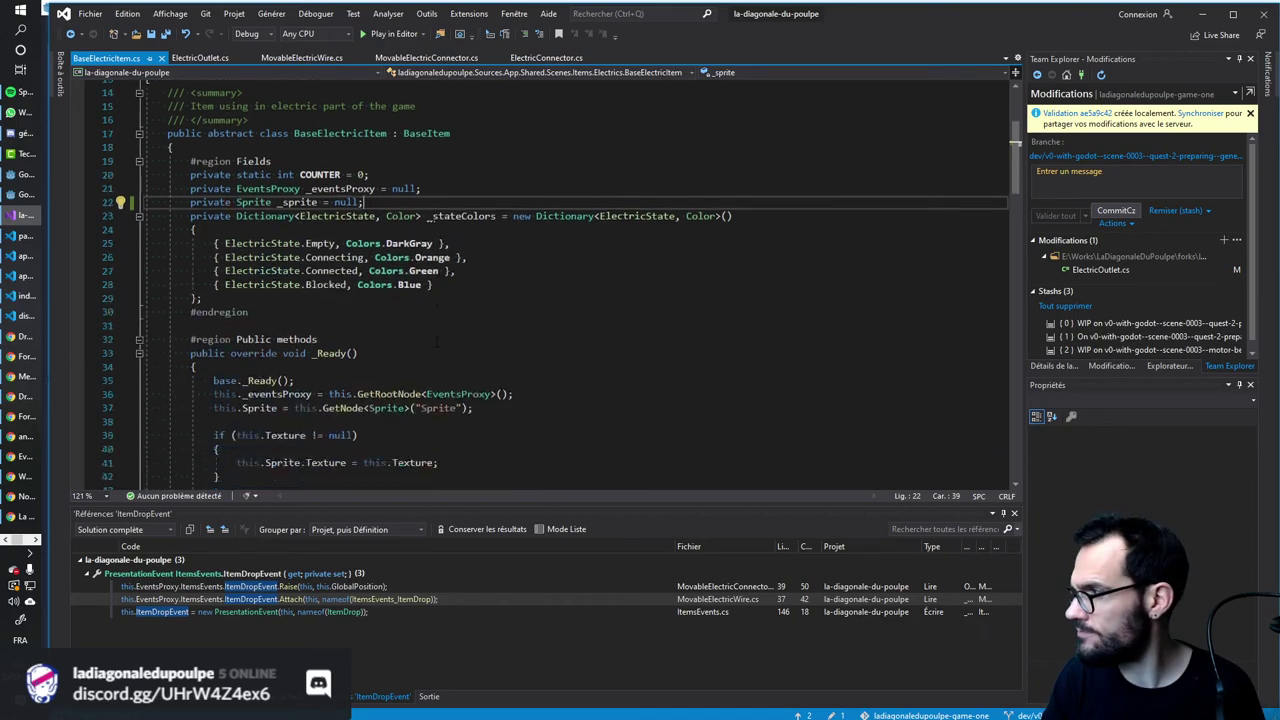
pyautogui.scroll(-13, 420, 378)
pyautogui.scroll(-12, 418, 380)
pyautogui.scroll(-8, 415, 384)
pyautogui.scroll(3, 415, 384)
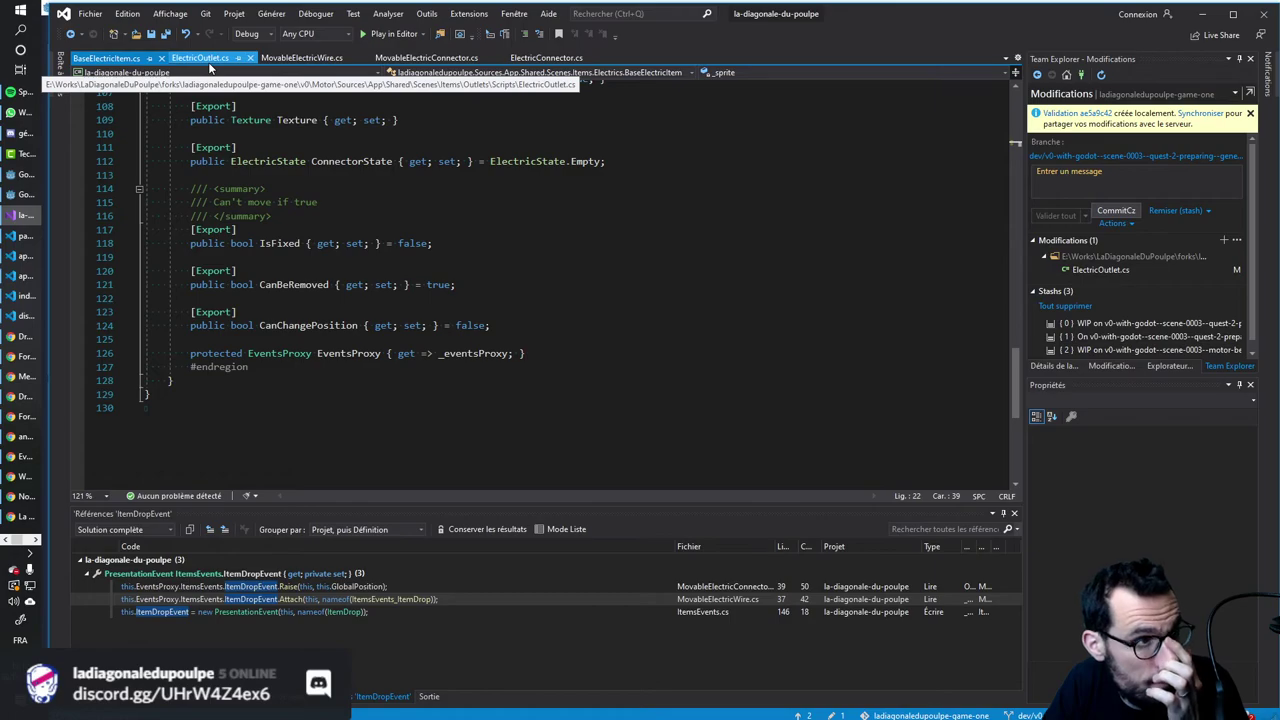
pyautogui.click(336, 161)
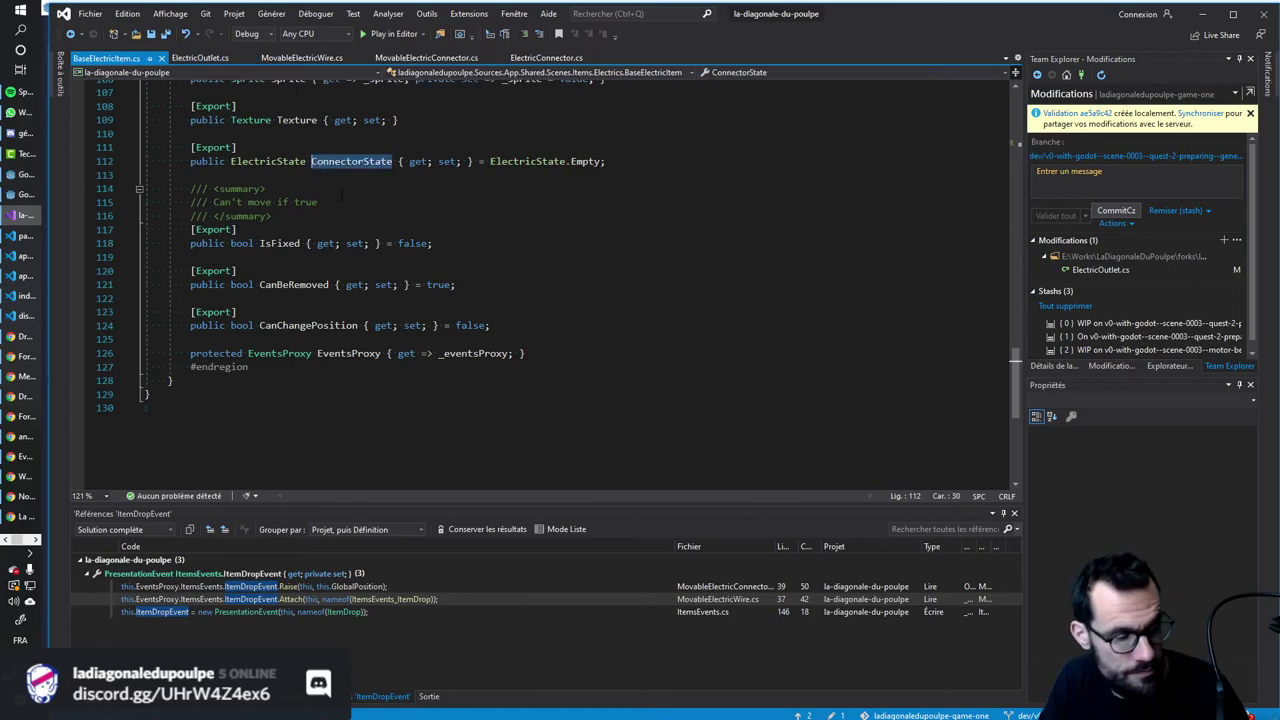
pyautogui.click(205, 58)
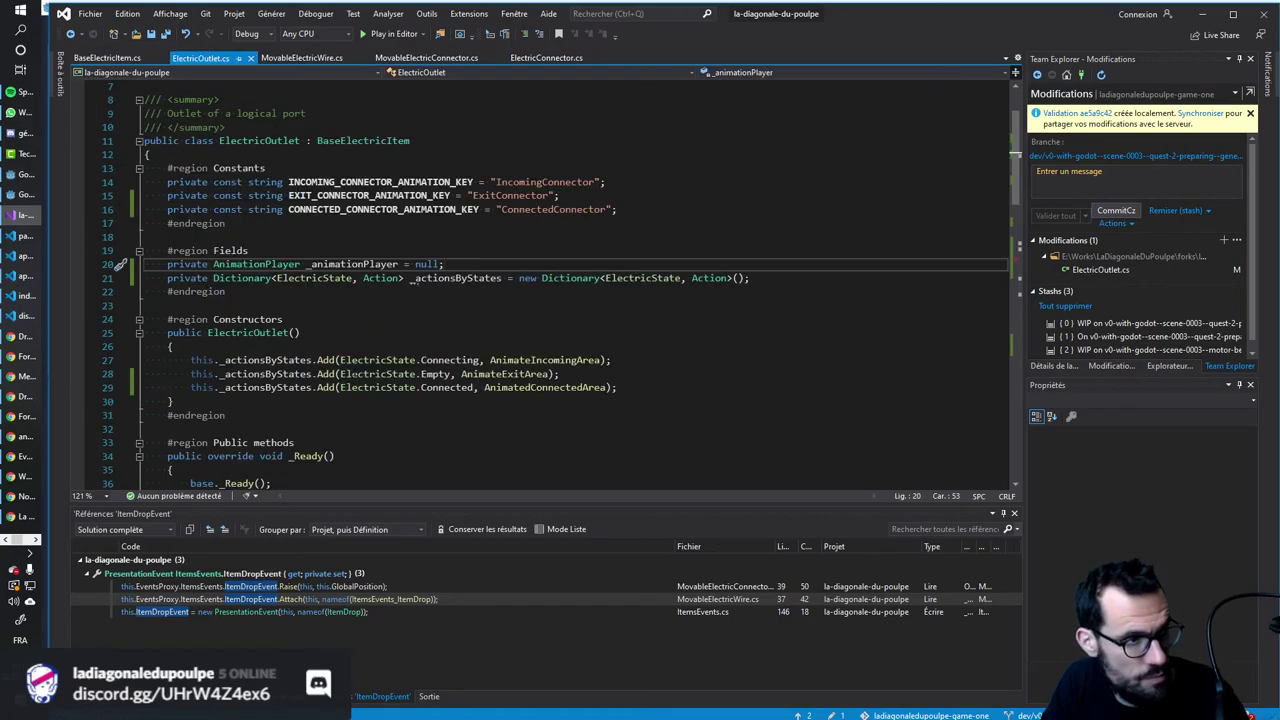
pyautogui.scroll(-3, 570, 290)
pyautogui.scroll(-2, 570, 290)
# Open two blank lines at the start of ChangeState.
pyautogui.click(174, 346)
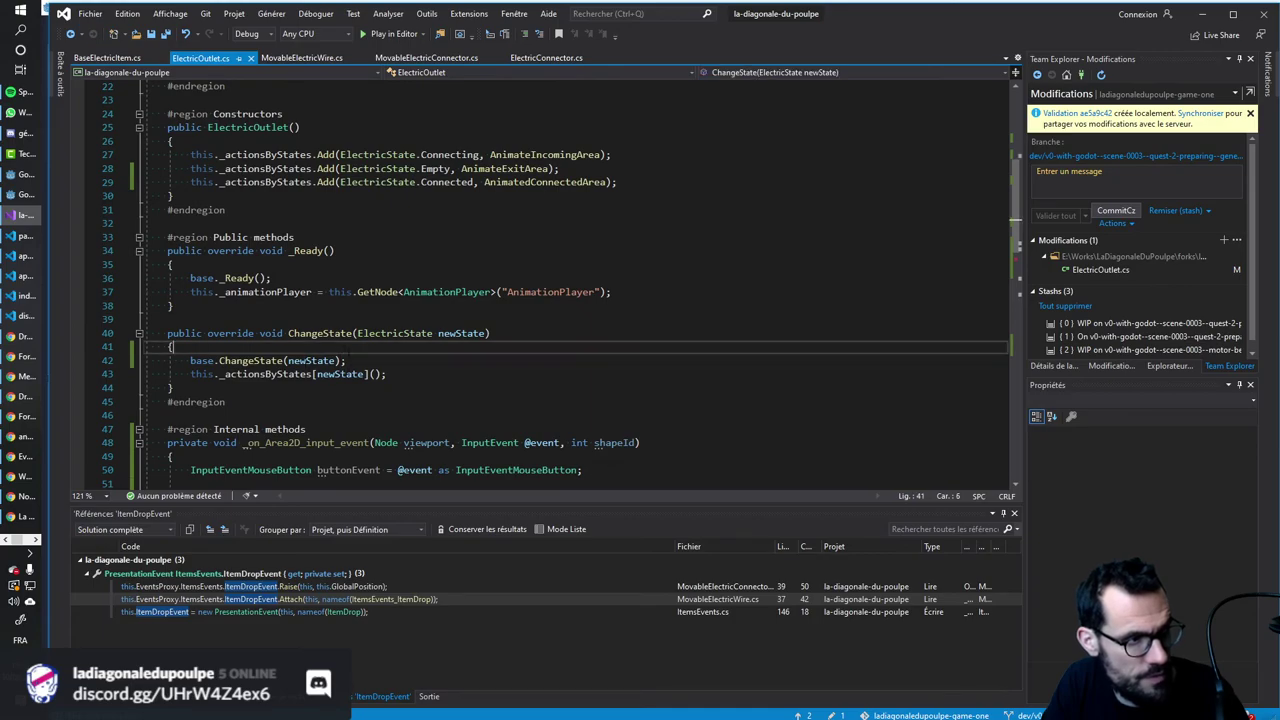
pyautogui.press('Return')
pyautogui.press('Return')
pyautogui.press('Up')
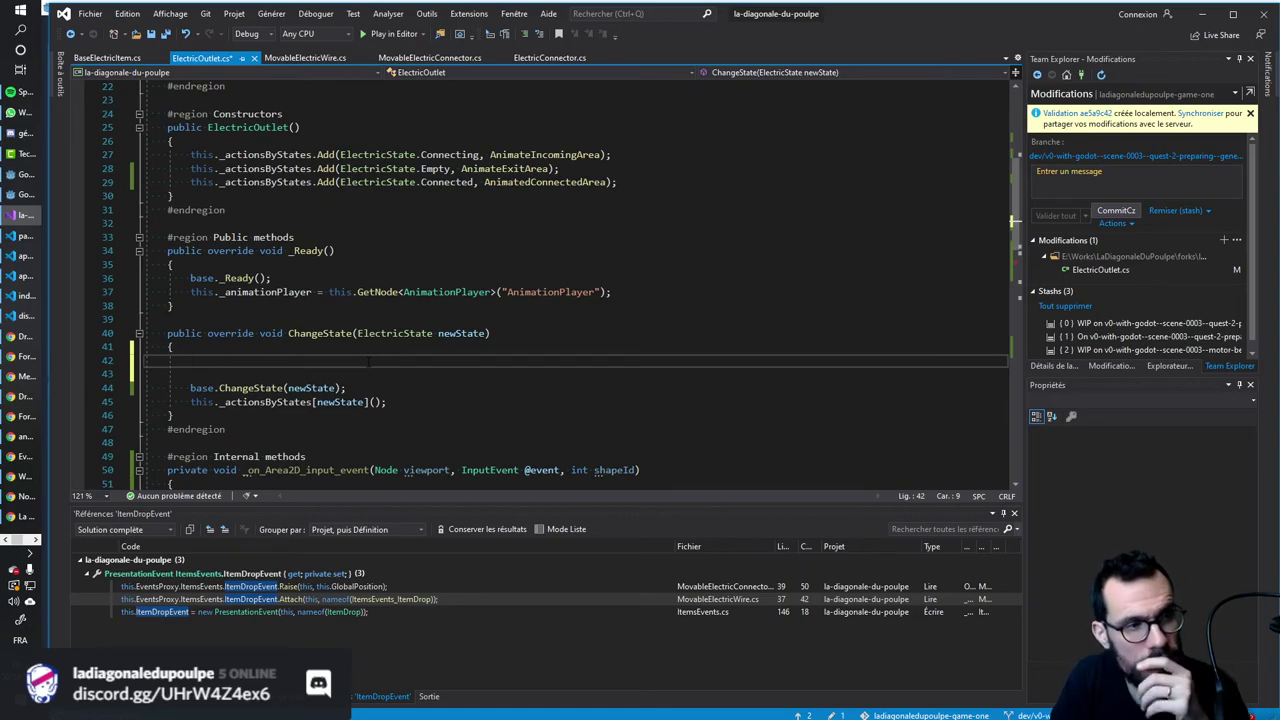
# Add a new empty line after the _animationPlayer field.
pyautogui.scroll(3, 371, 360)
pyautogui.scroll(3, 374, 358)
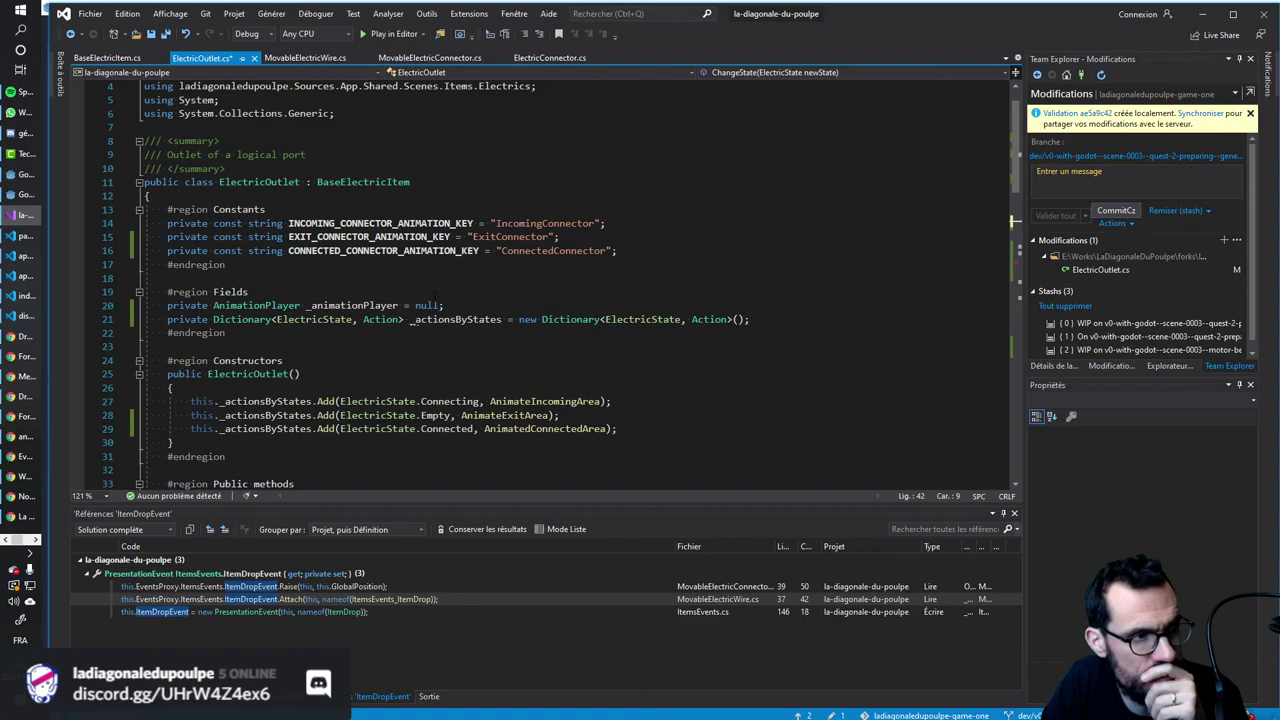
pyautogui.scroll(-1, 467, 297)
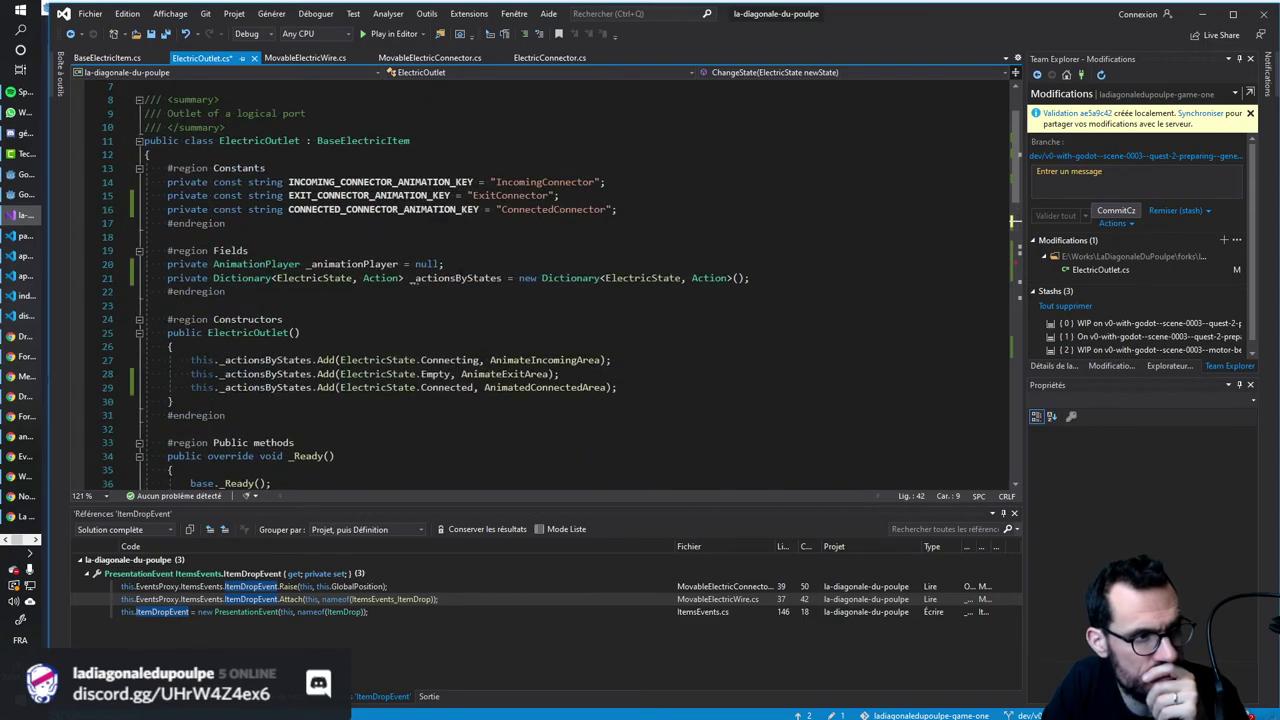
pyautogui.click(438, 264)
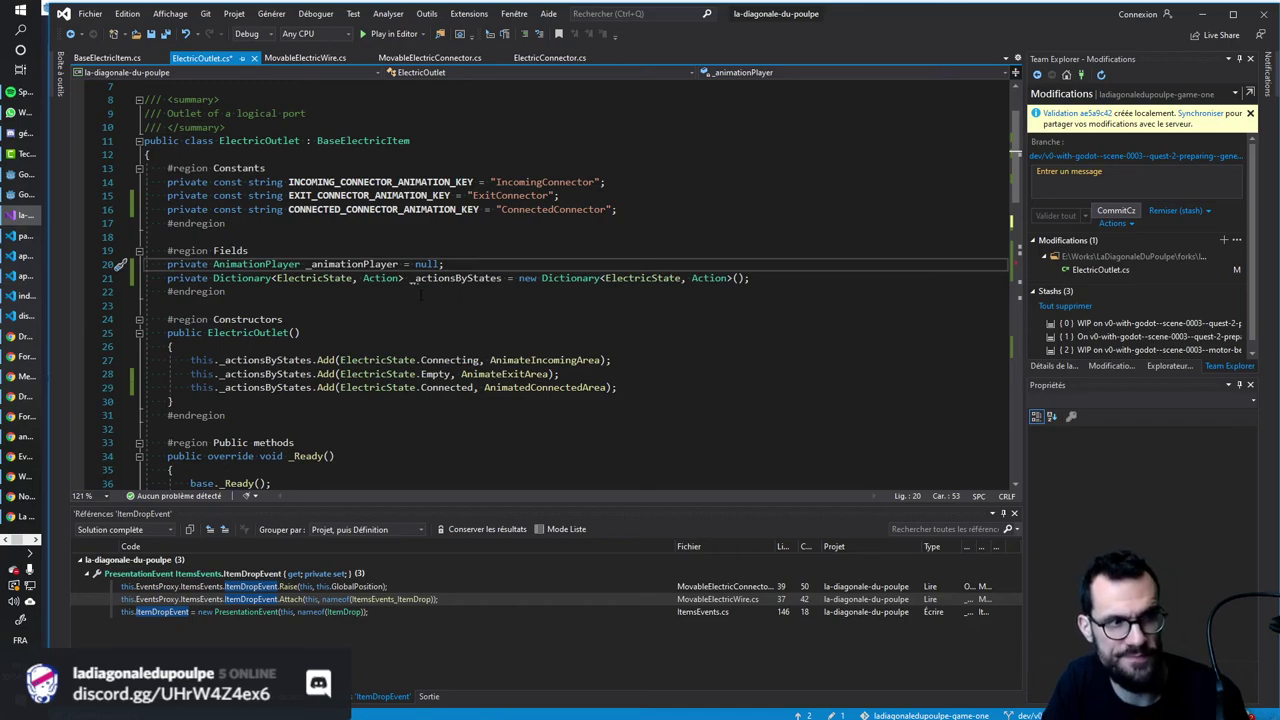
pyautogui.press('Return')
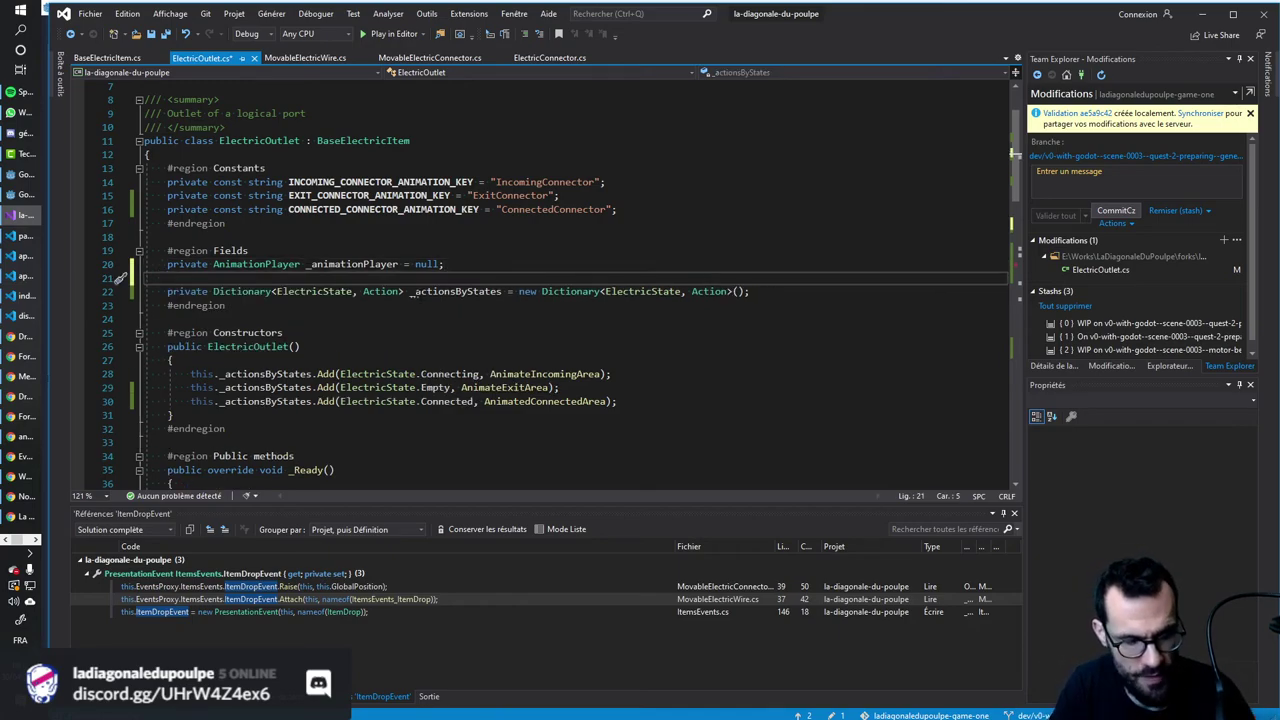
# Declare 'private ElectricState _lastState = ElectricState.Empty;' in the fields.
pyautogui.write('private ')
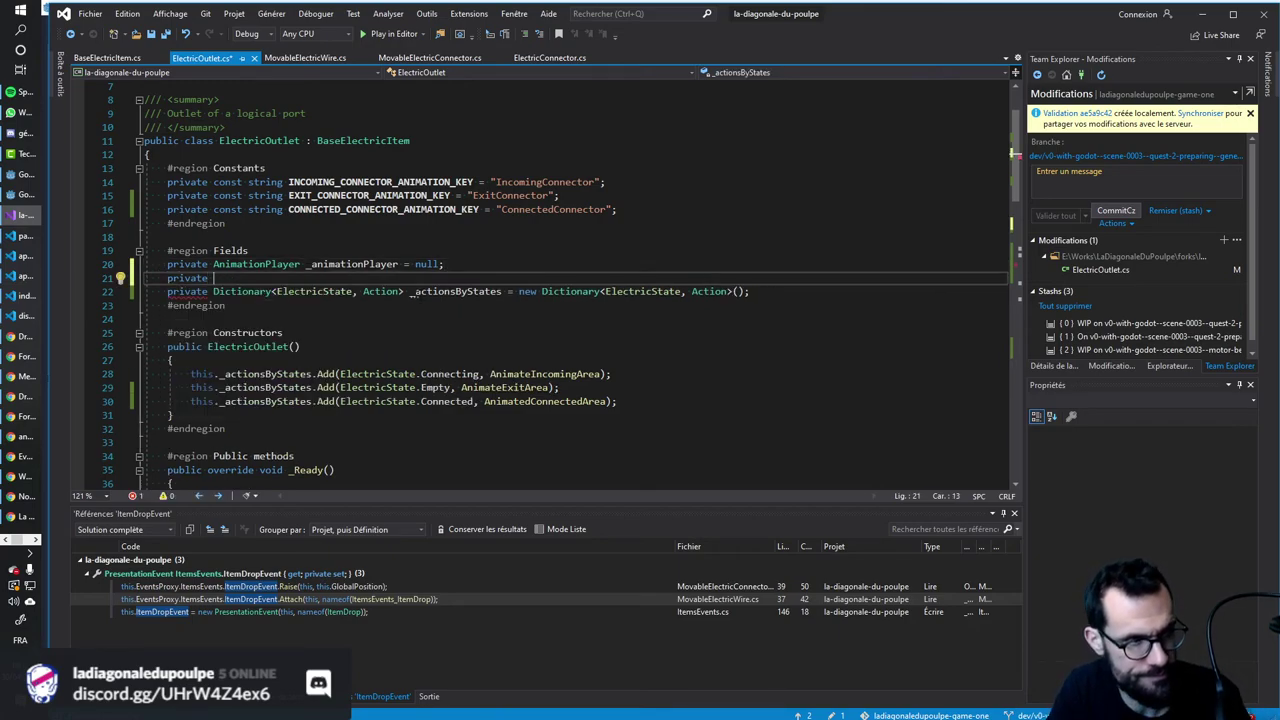
pyautogui.write('Elec')
pyautogui.press('Tab')
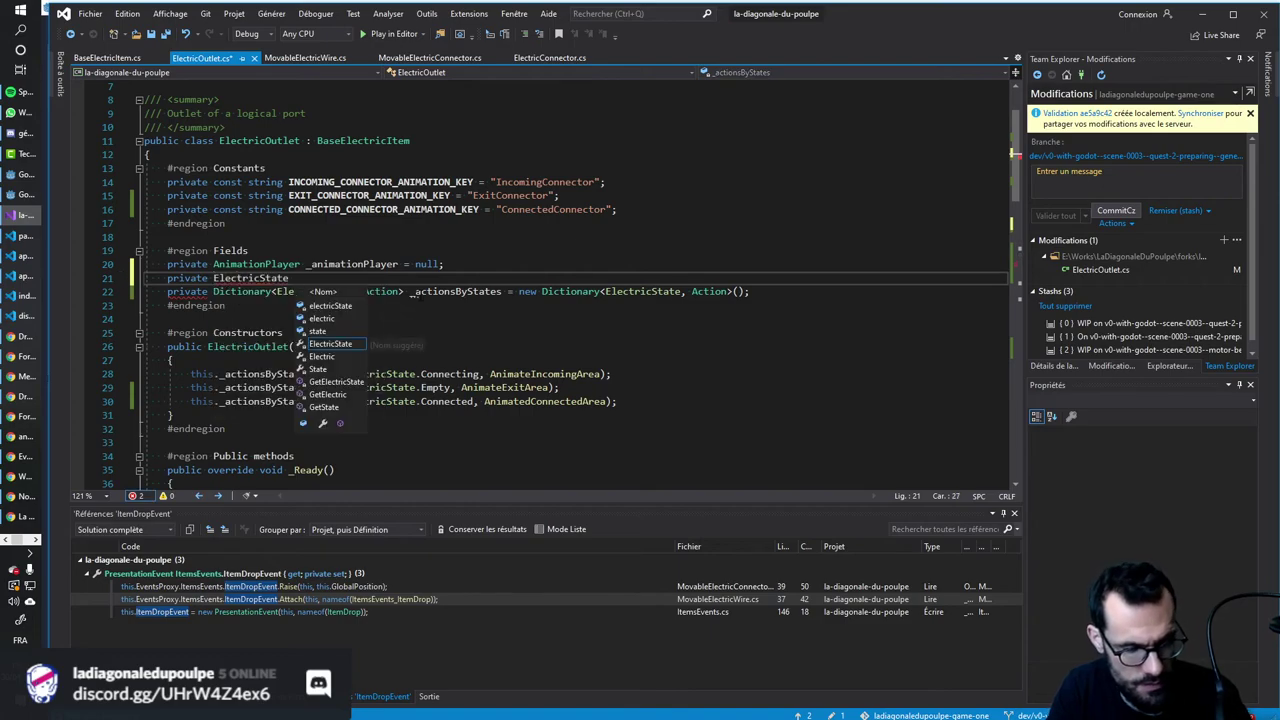
pyautogui.write('_lastState')
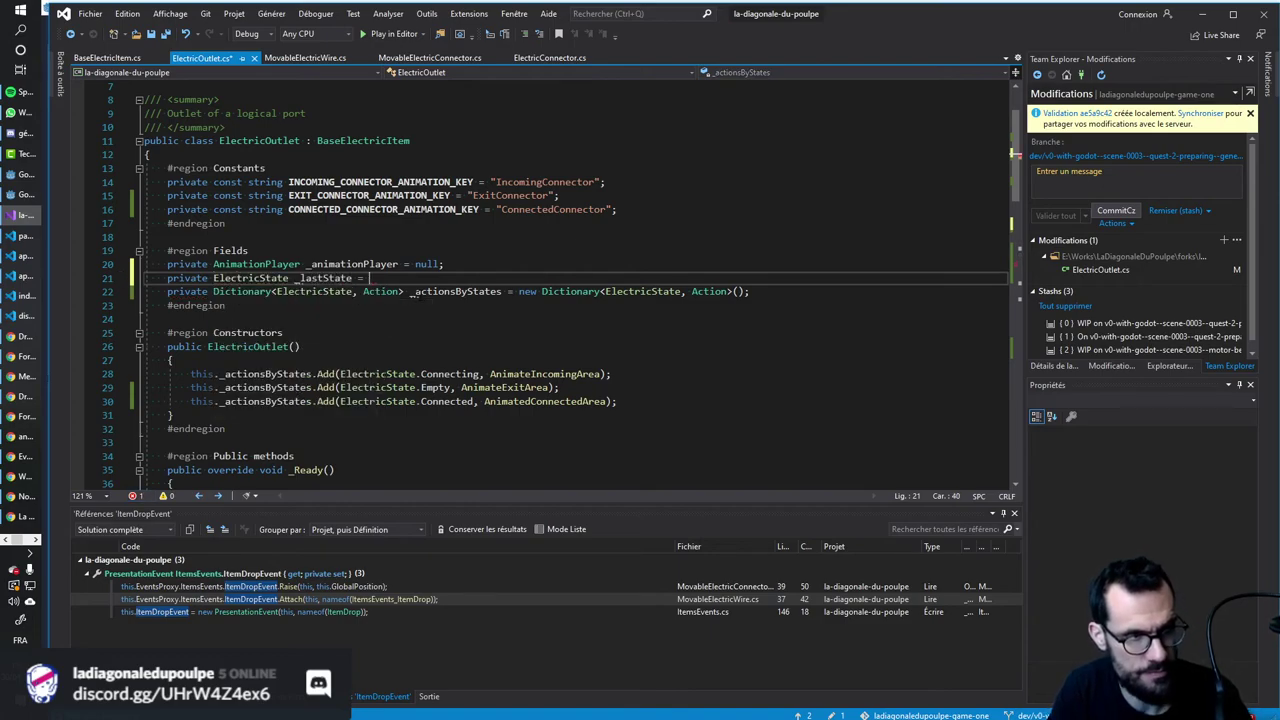
pyautogui.write(' = ElectricState.Empty;')
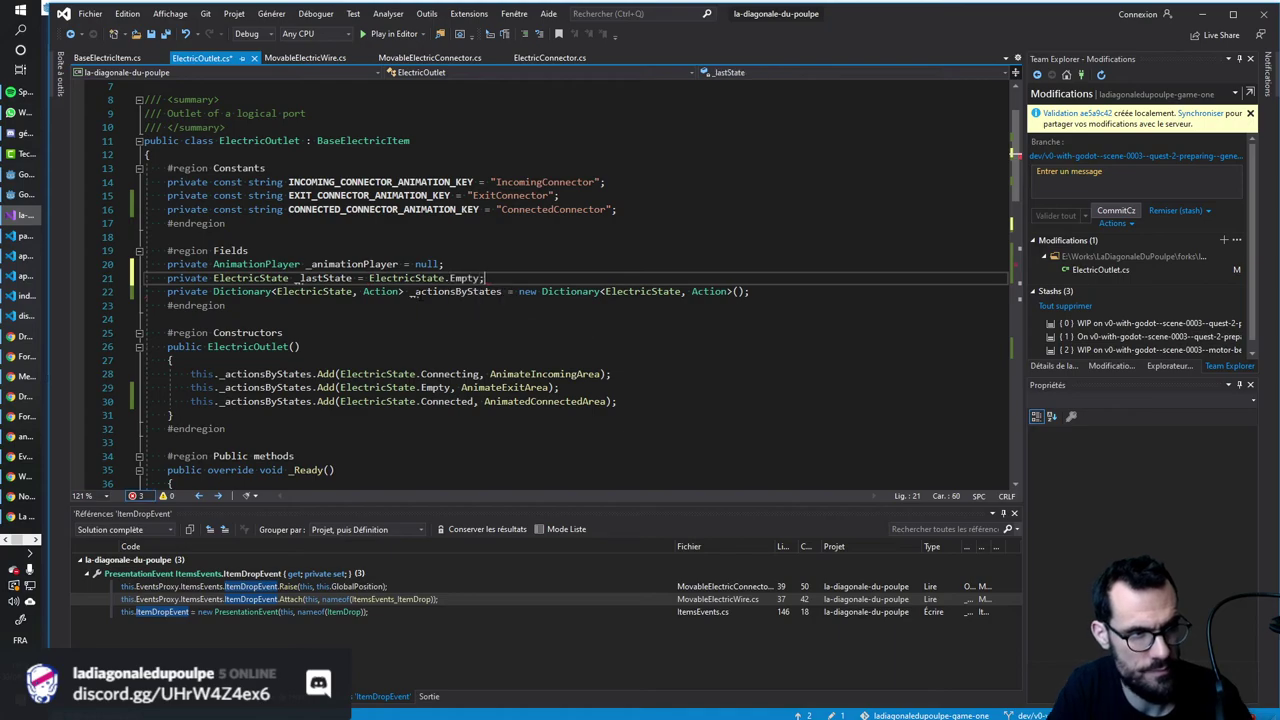
pyautogui.click(352, 278)
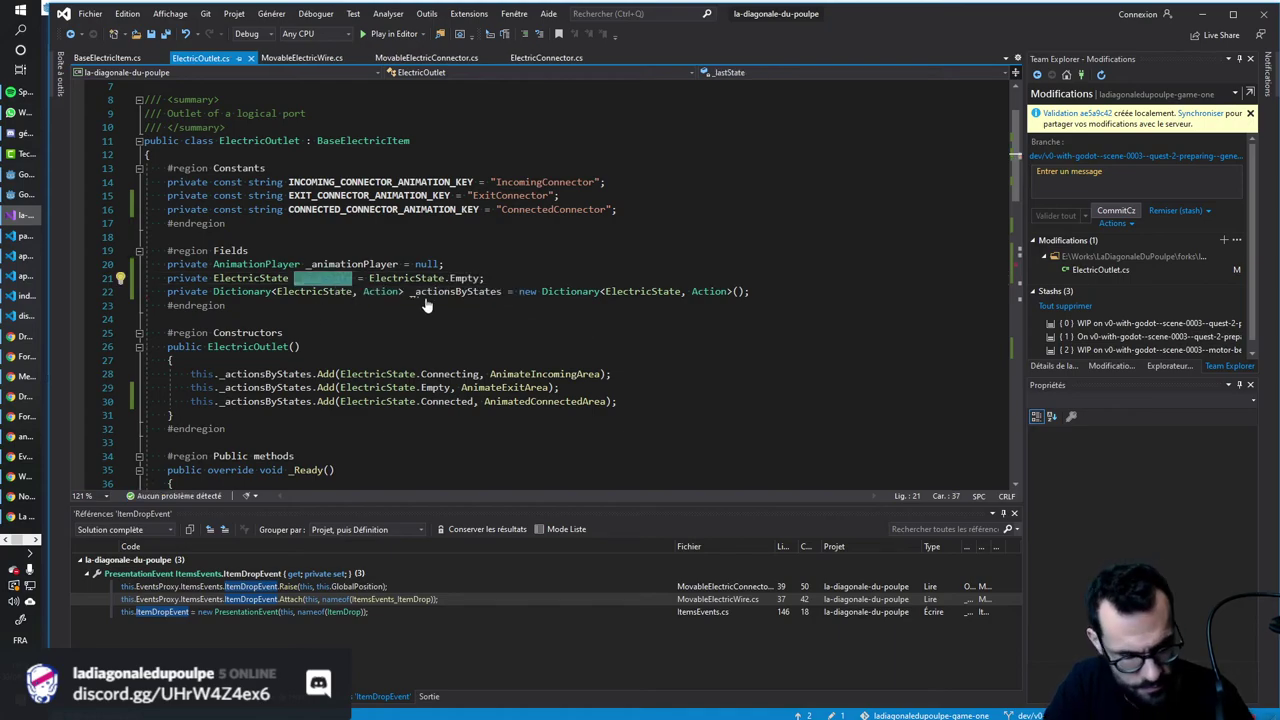
# Add 'this._lastState = this.ConnectorState;' at the start of ChangeState and save.
pyautogui.scroll(-7, 352, 278)
pyautogui.click(248, 291)
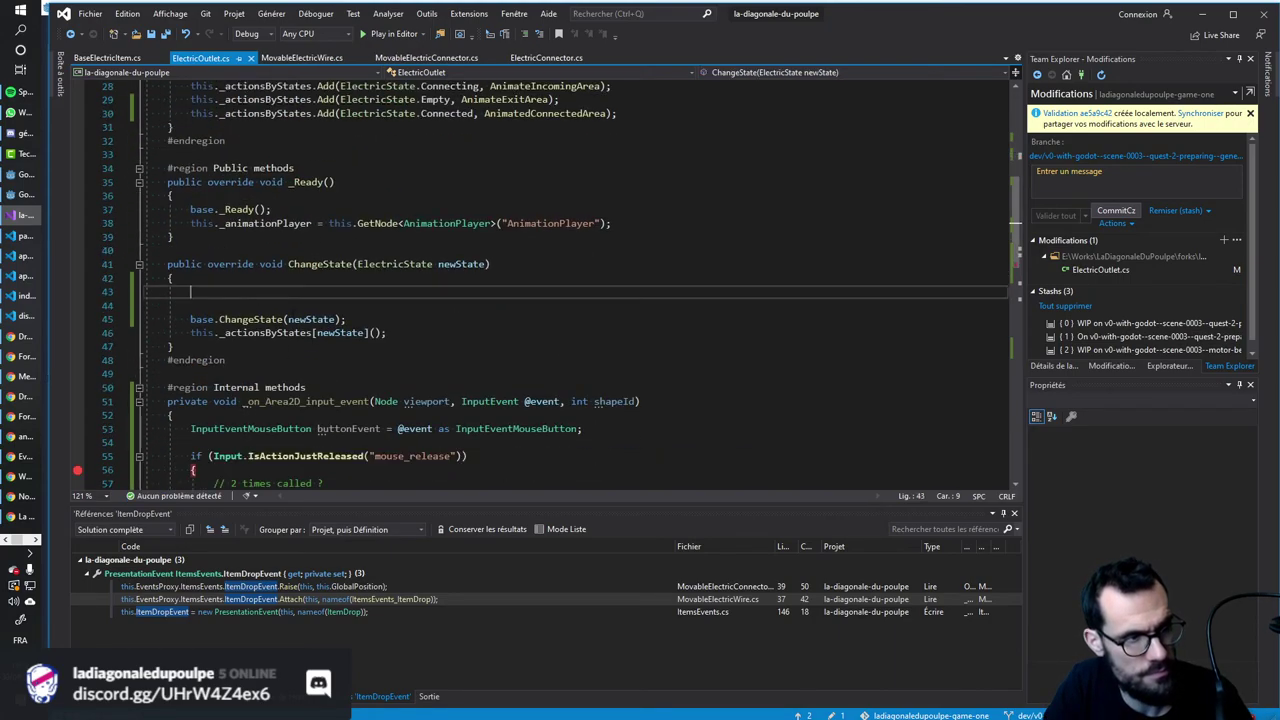
pyautogui.write('this._lastState')
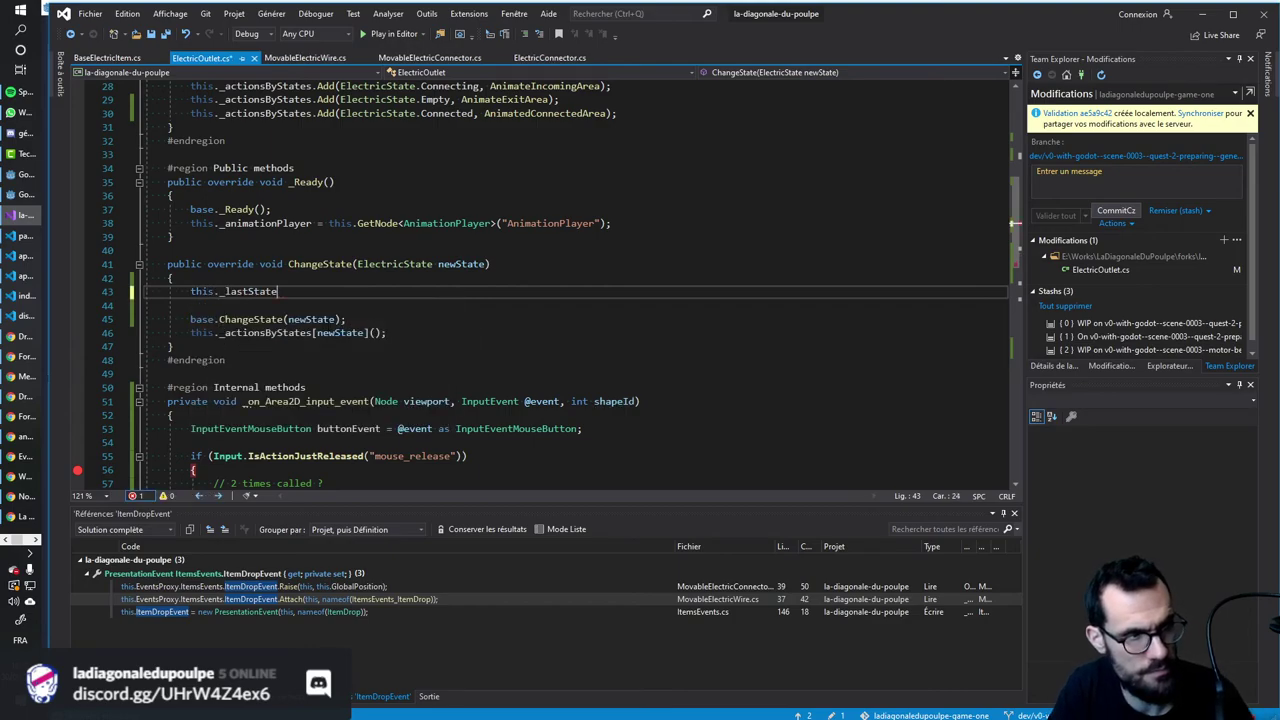
pyautogui.write(' = this.c')
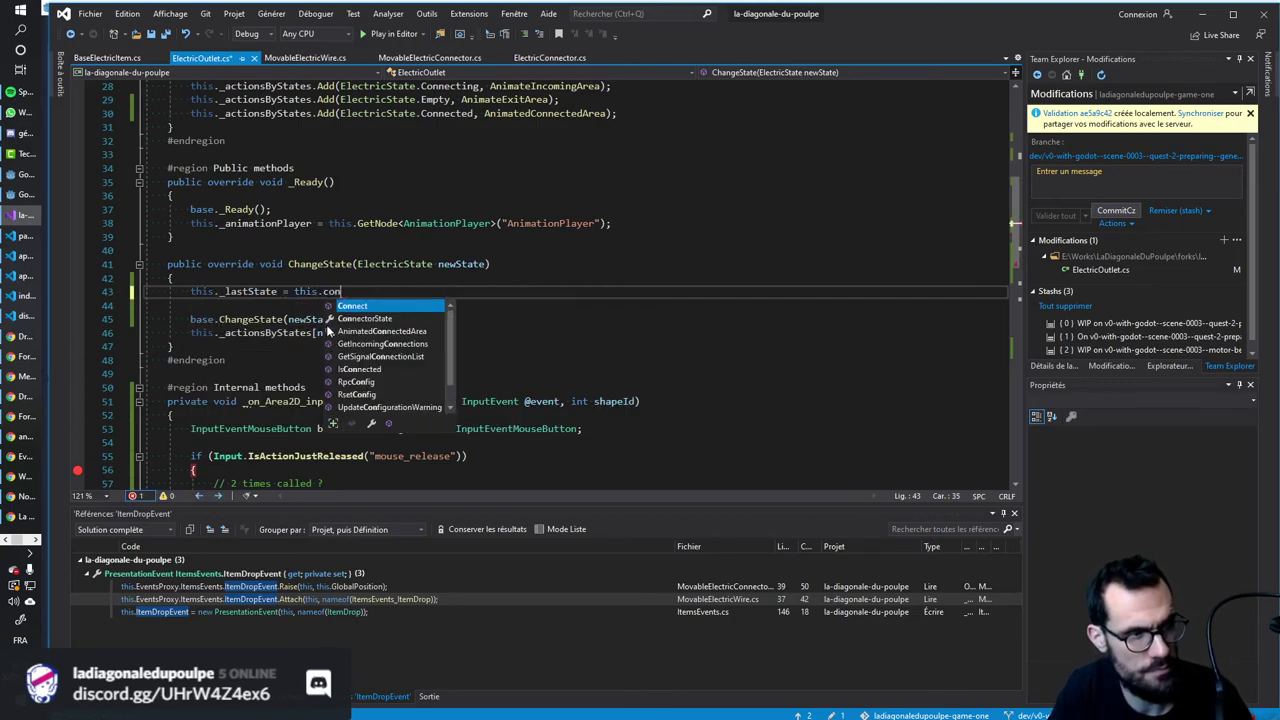
pyautogui.write('on')
pyautogui.press('Down')
pyautogui.press('Tab')
pyautogui.write(';')
pyautogui.hotkey('ctrl', 's')
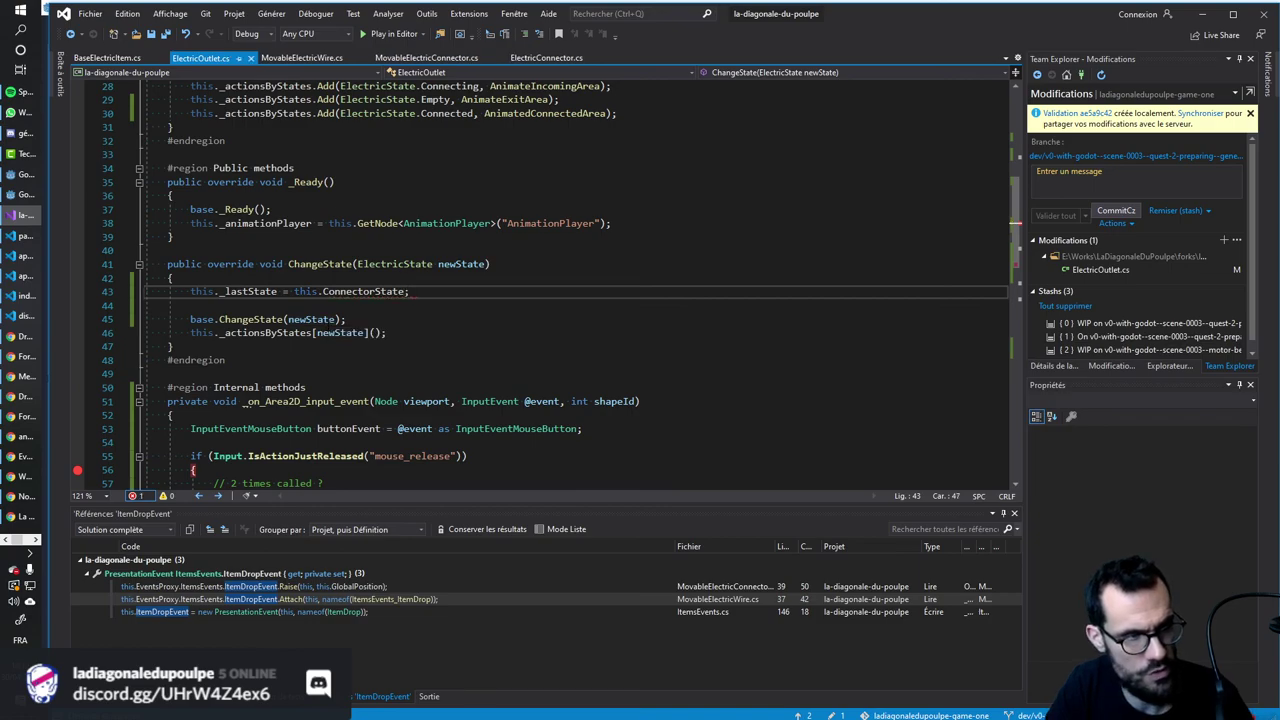
# Review the new assignment and move down into the AnimatedConnectedArea method.
pyautogui.doubleClick(202, 291)
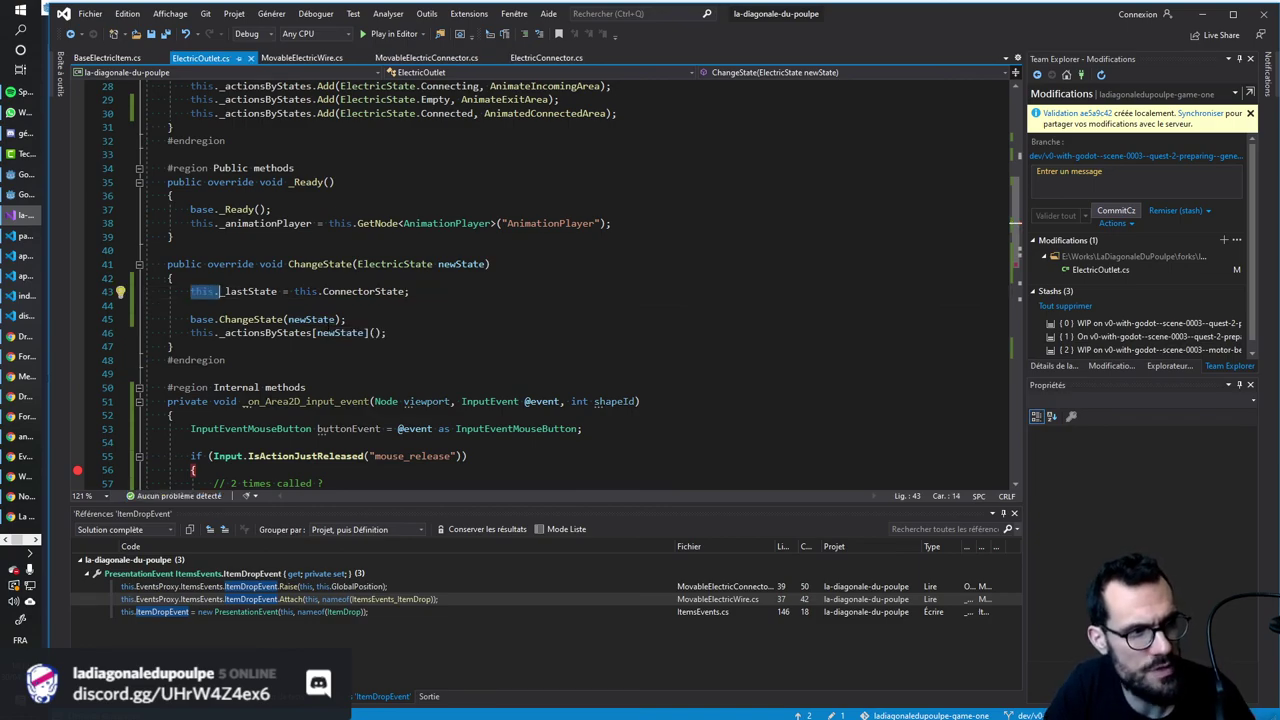
pyautogui.keyDown('shift'); pyautogui.click(277, 291); pyautogui.keyUp('shift')
pyautogui.scroll(-4, 304, 347)
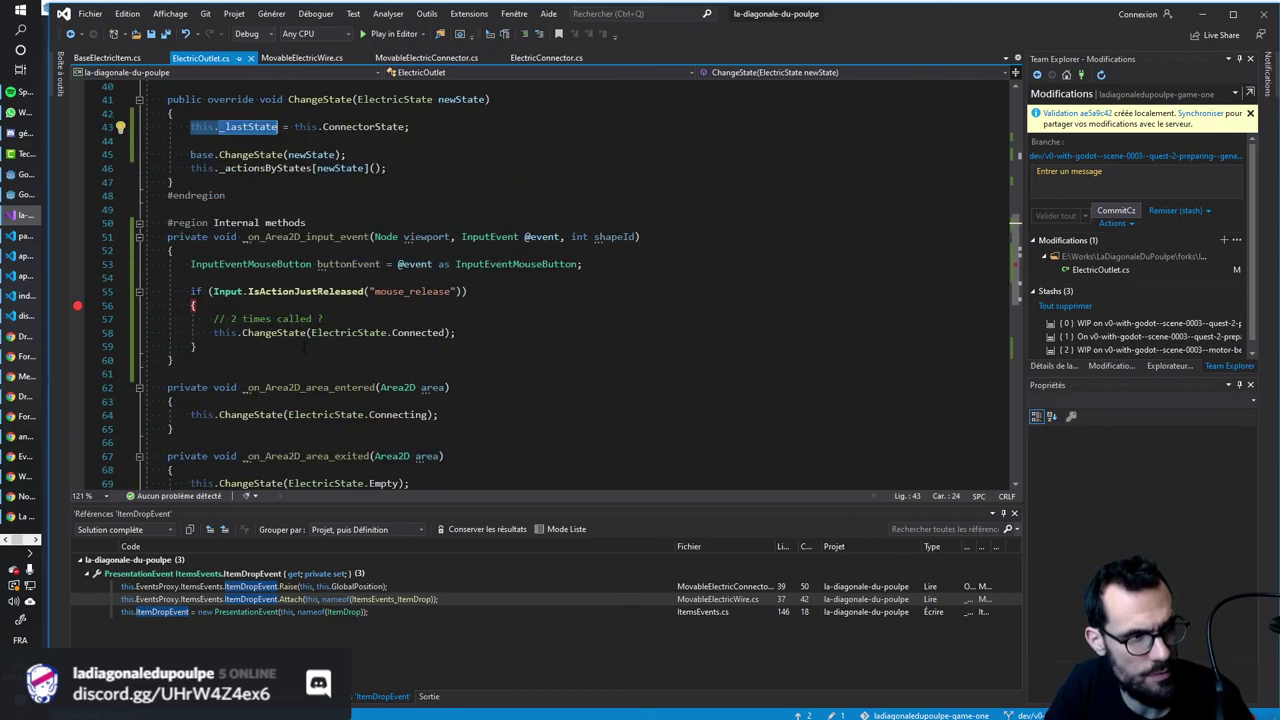
pyautogui.scroll(-1, 304, 347)
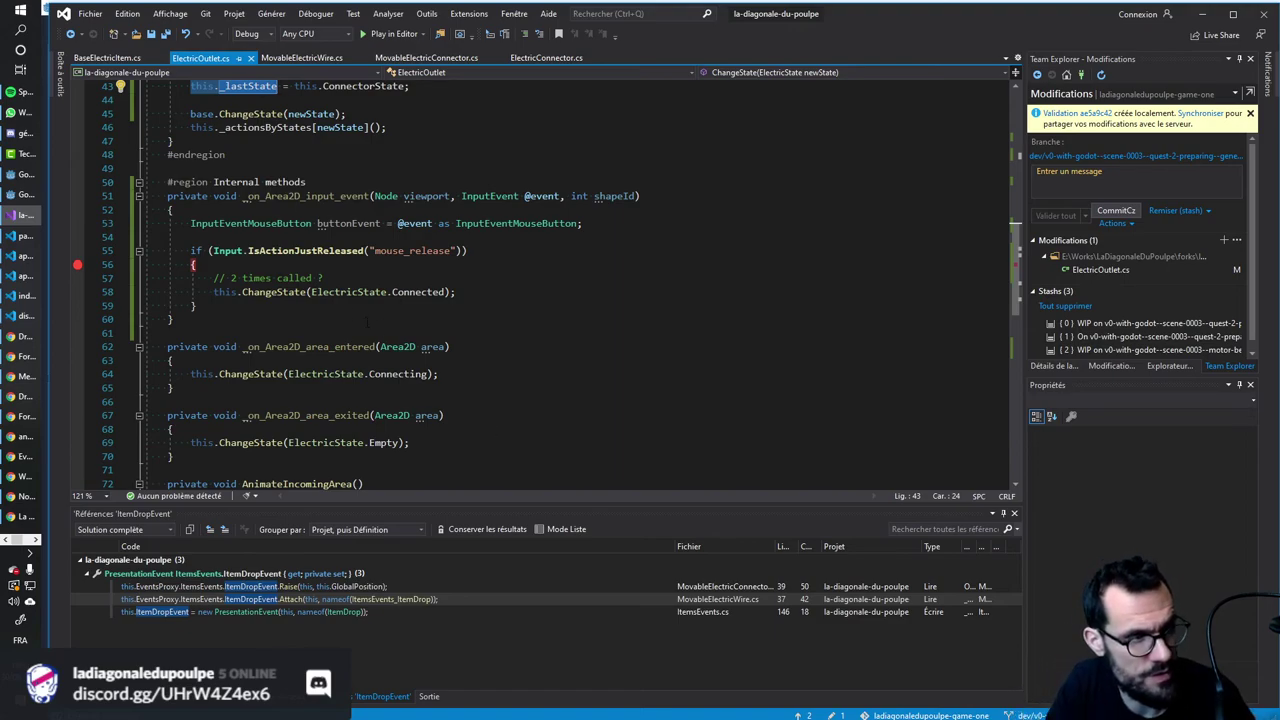
pyautogui.click(323, 278)
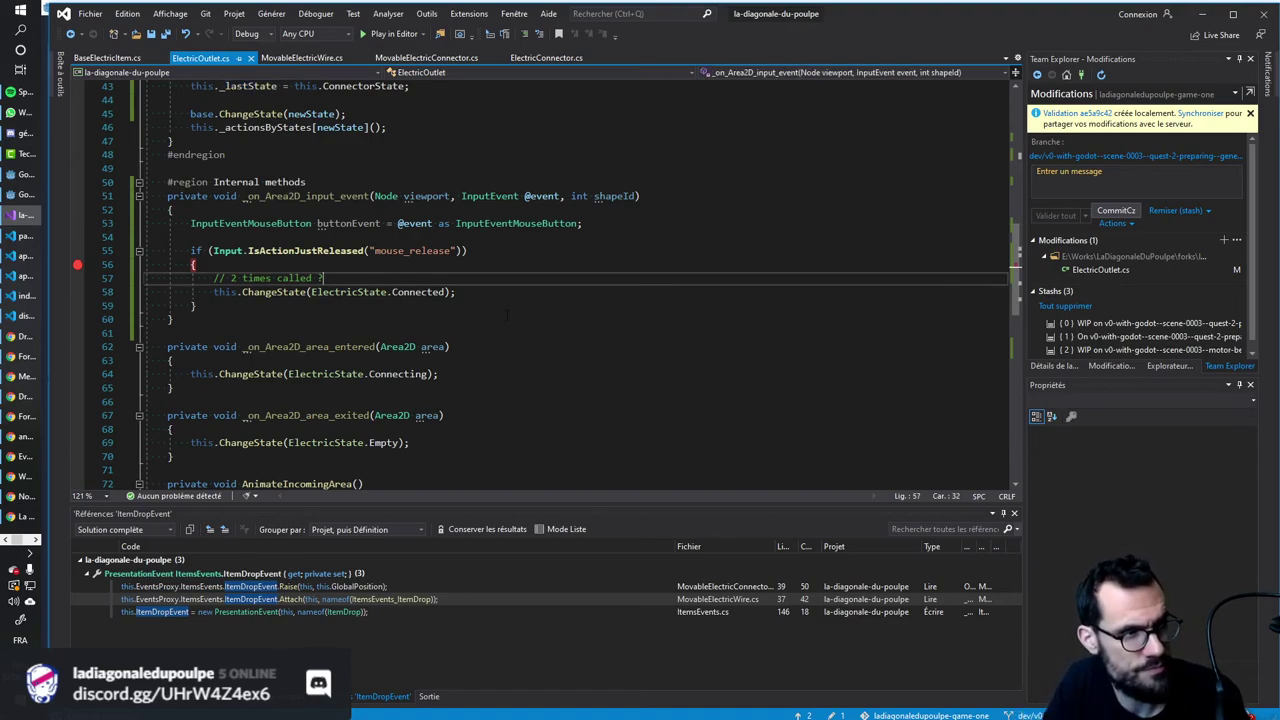
pyautogui.scroll(-2, 470, 369)
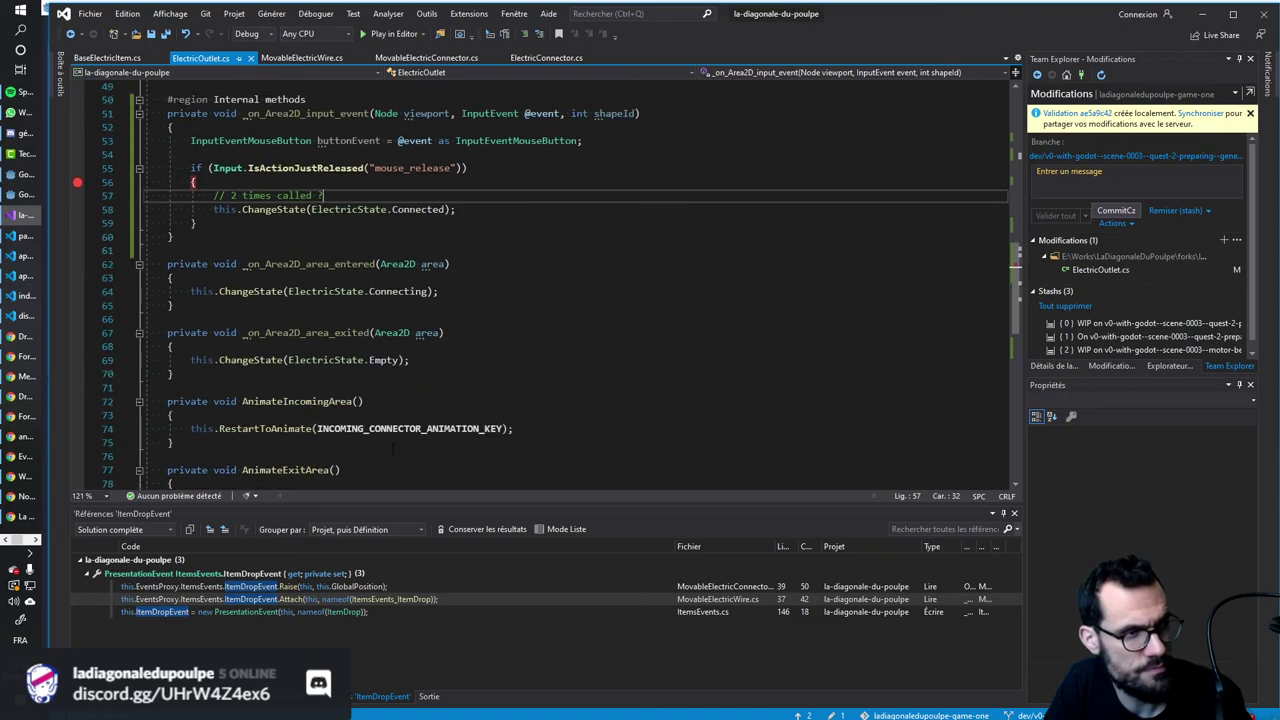
pyautogui.scroll(-1, 393, 449)
pyautogui.scroll(-2, 393, 449)
pyautogui.scroll(-2, 393, 449)
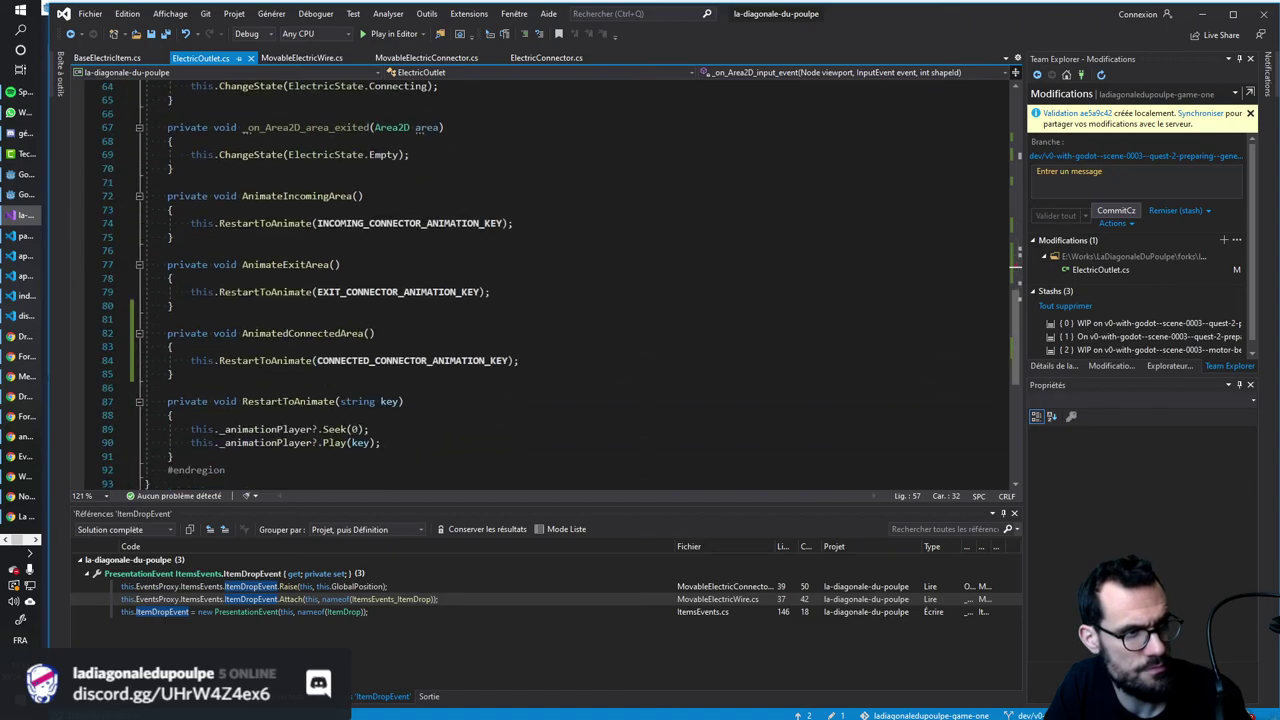
pyautogui.click(536, 348)
# Add '// TODO: change animation key up to last state' above RestartToAnimate and save.
pyautogui.press('Return')
pyautogui.press('Return')
pyautogui.press('Up')
pyautogui.write('/ T')
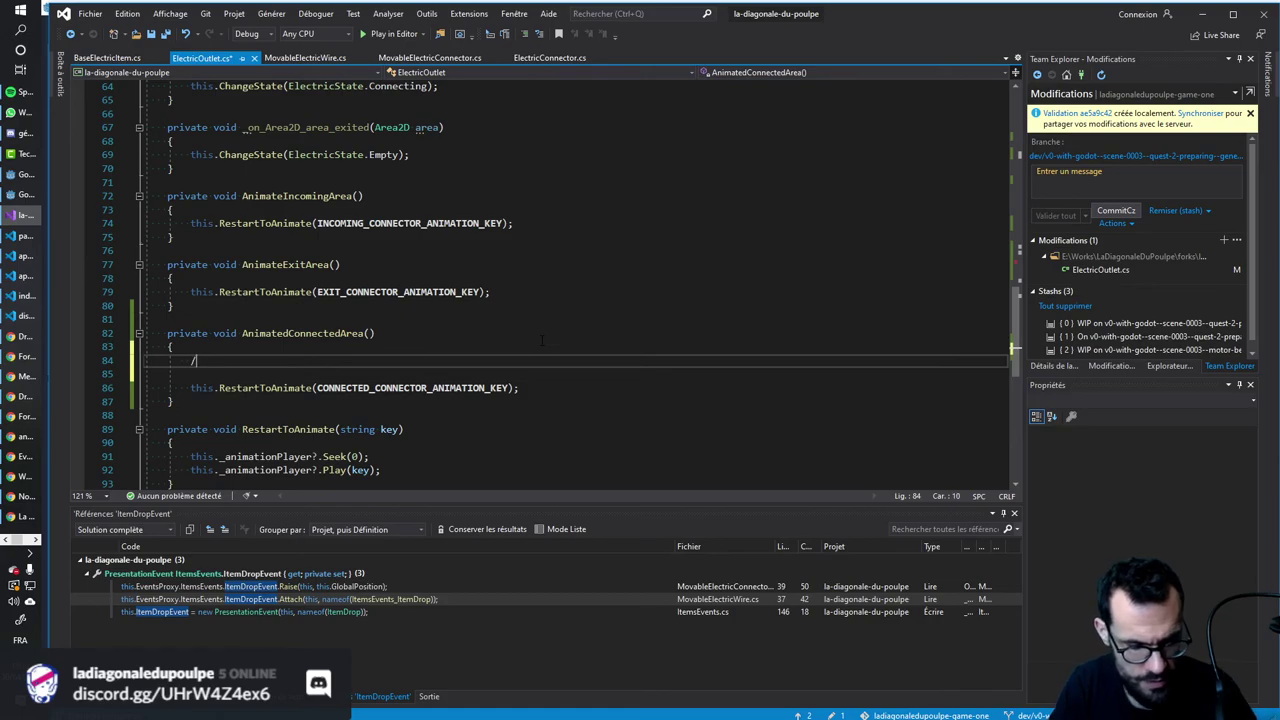
pyautogui.write('ODO: detect')
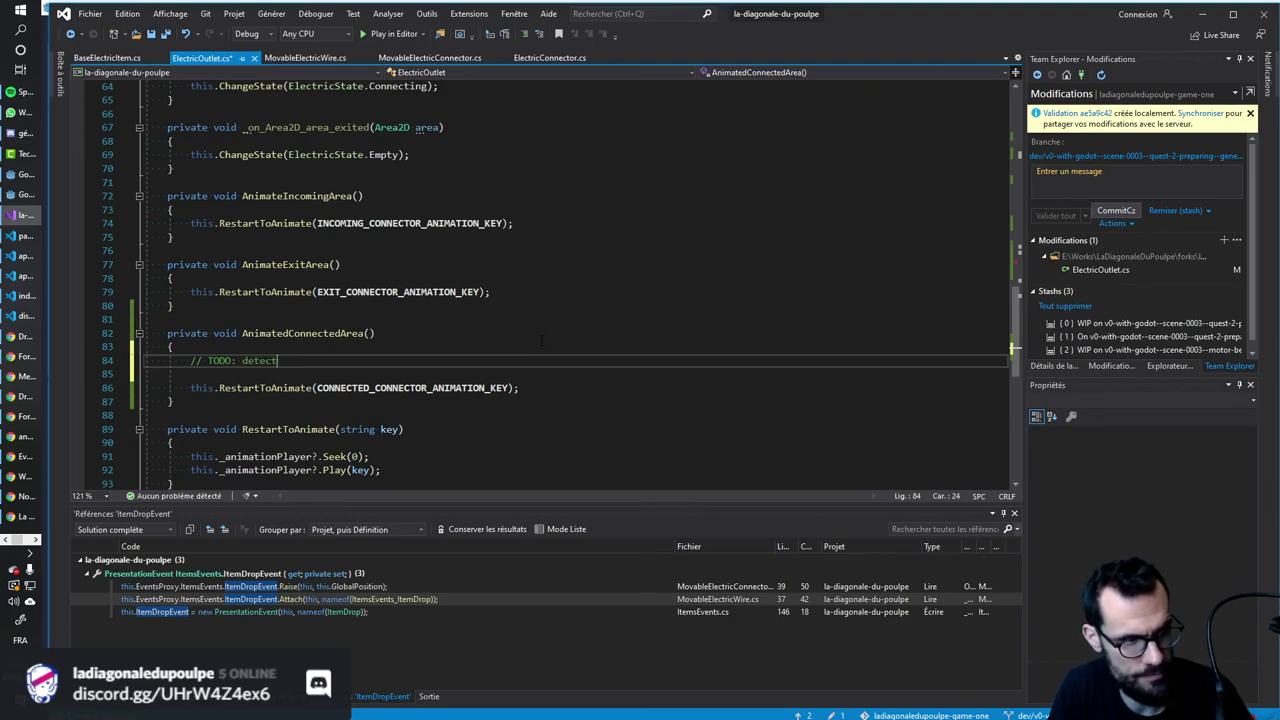
pyautogui.hotkey('ctrl', 'shift', 'Left')
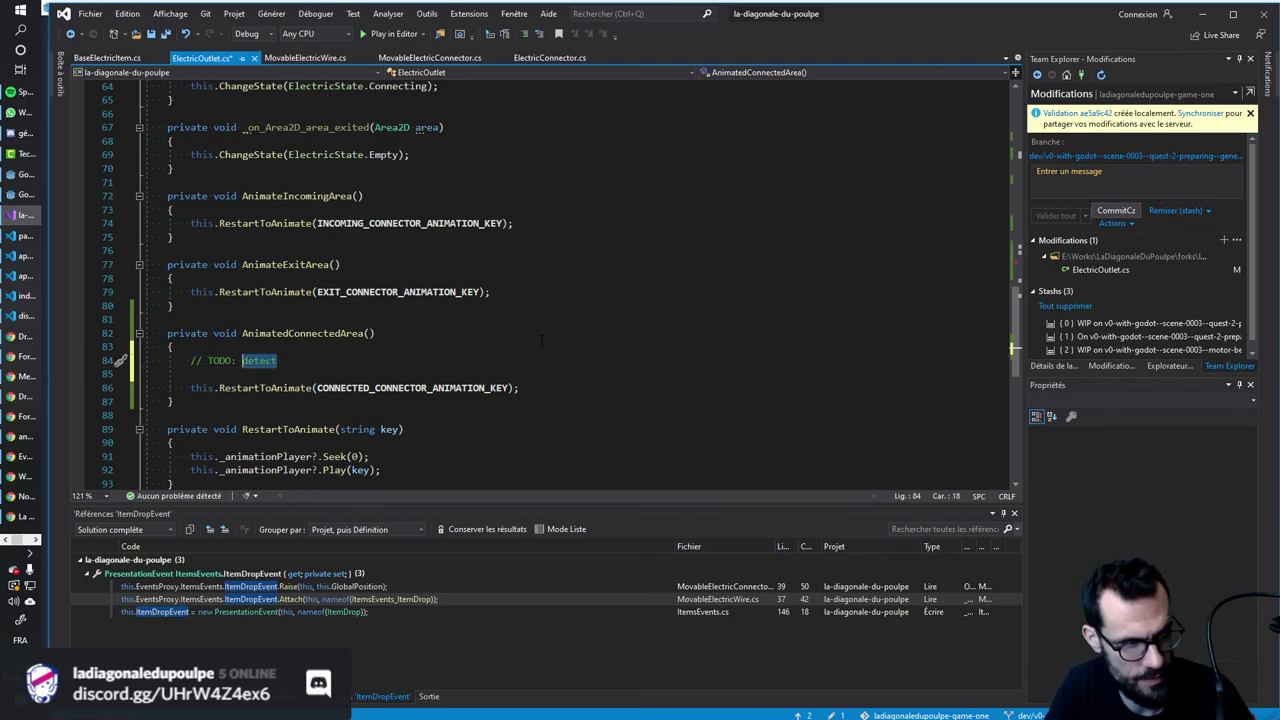
pyautogui.write('anima')
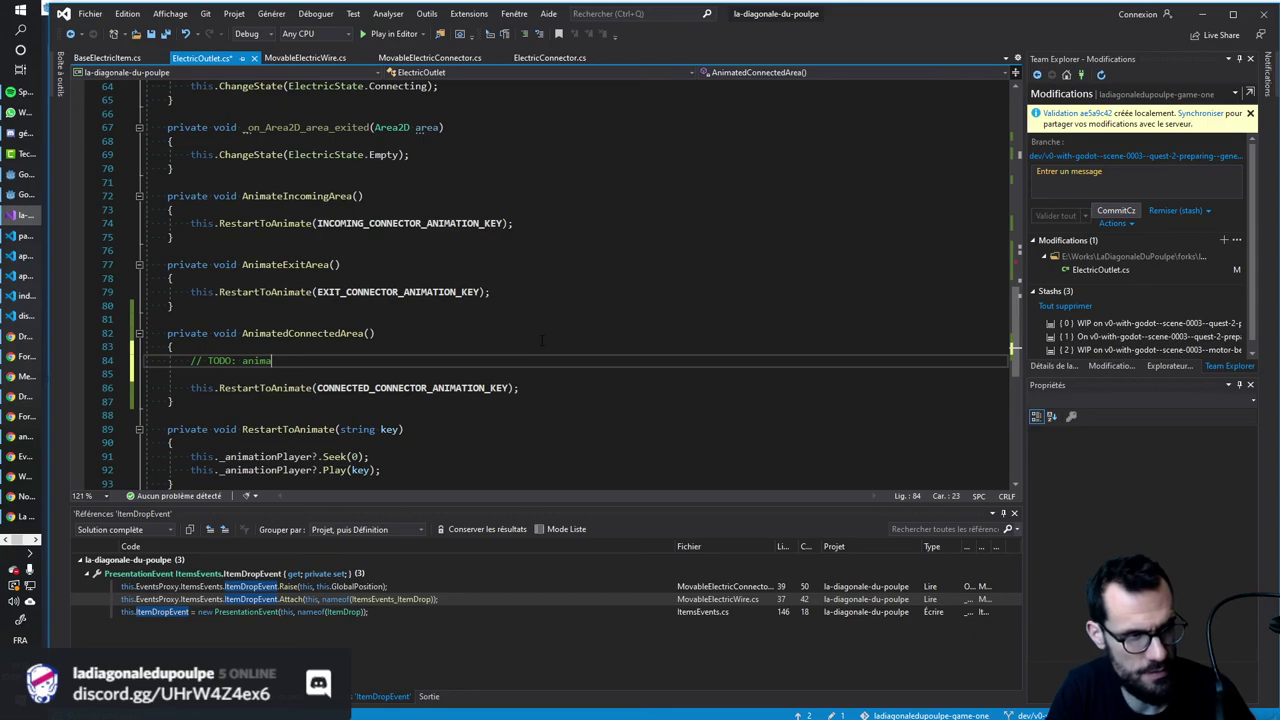
pyautogui.hotkey('ctrl', 'BackSpace')
pyautogui.write('change')
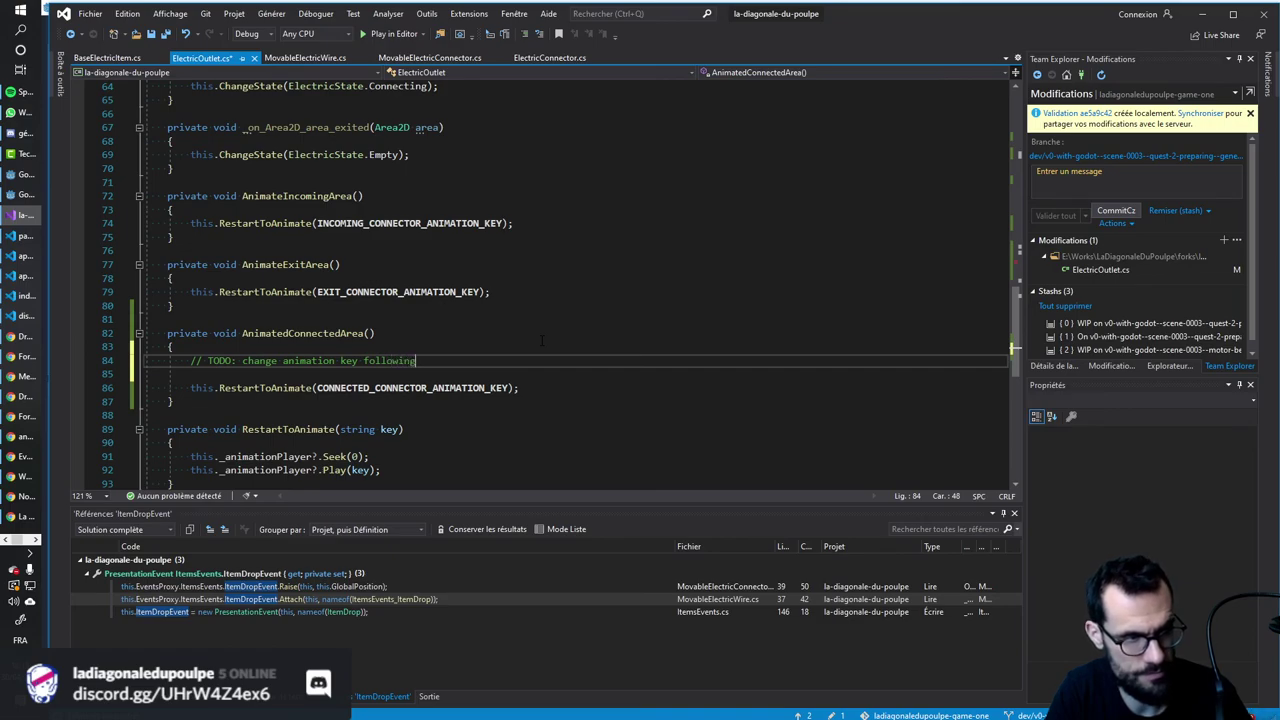
pyautogui.hotkey('ctrl', 'shift', 'Left')
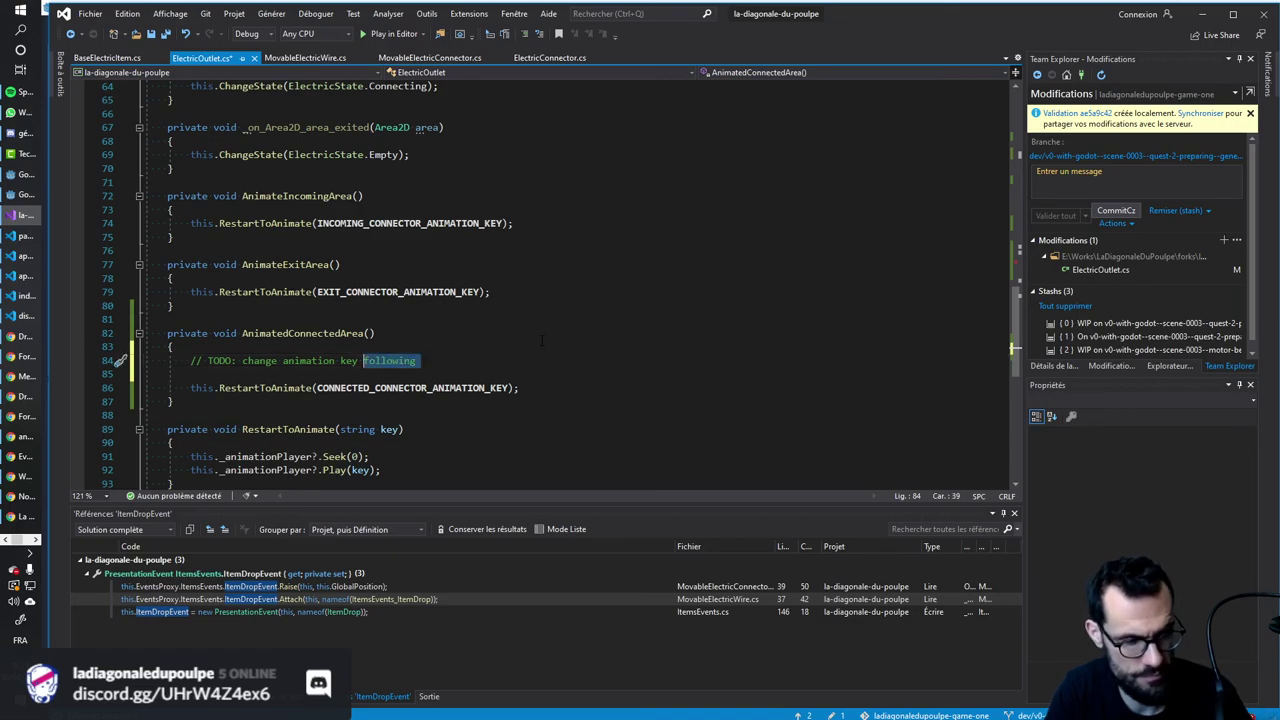
pyautogui.write('up to last')
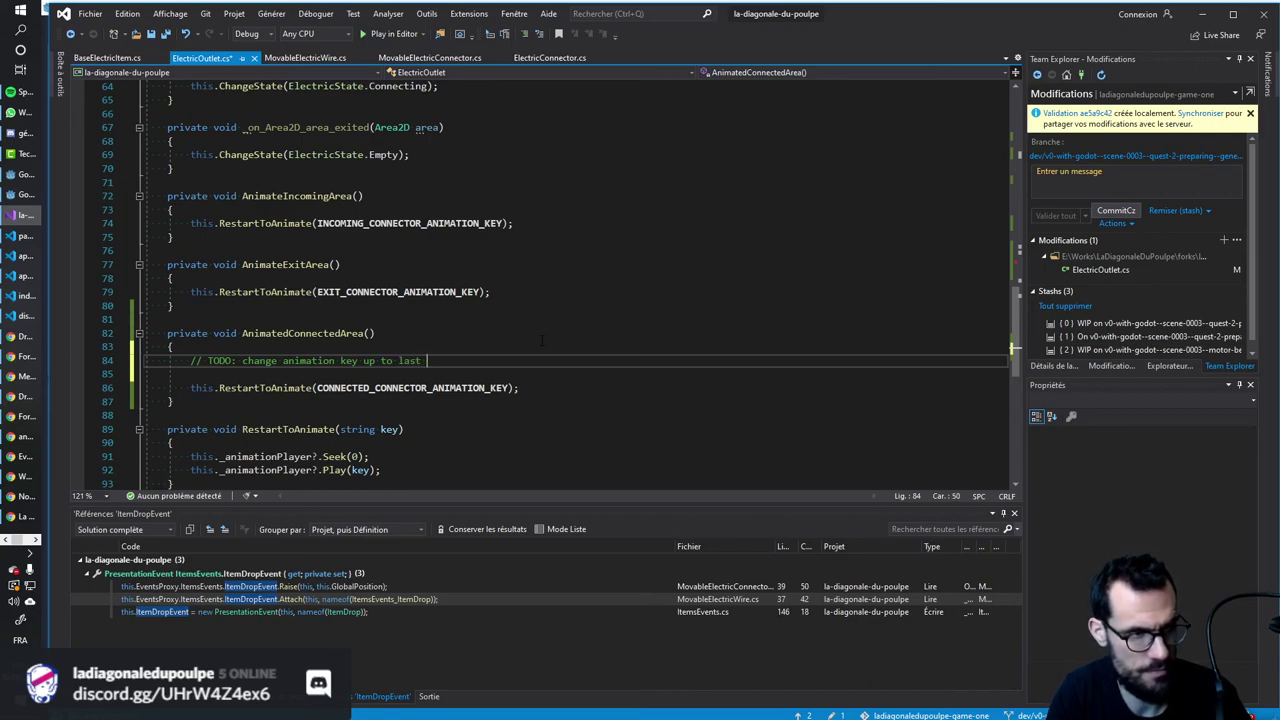
pyautogui.write('e')
pyautogui.hotkey('ctrl', 's')
pyautogui.press('Down')
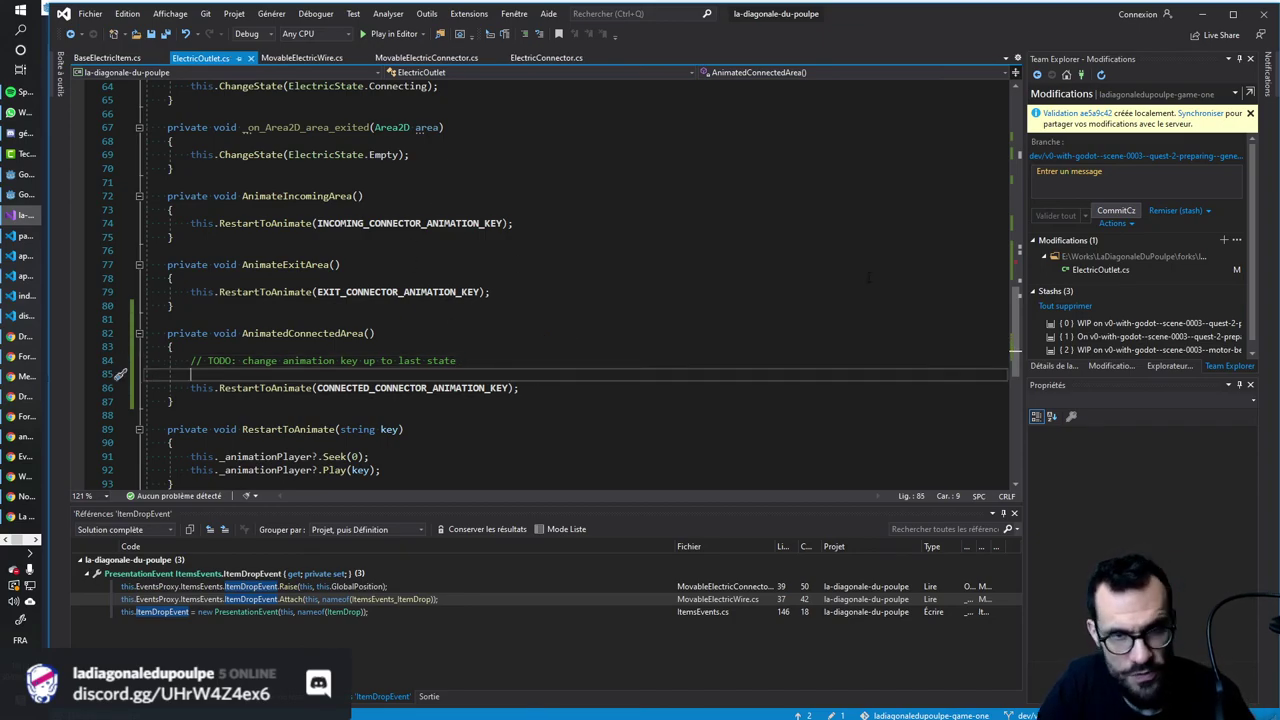
# Commit through VsCommitizen as 'feat(outlet): connected animation (working)'.
pyautogui.click(1090, 140)
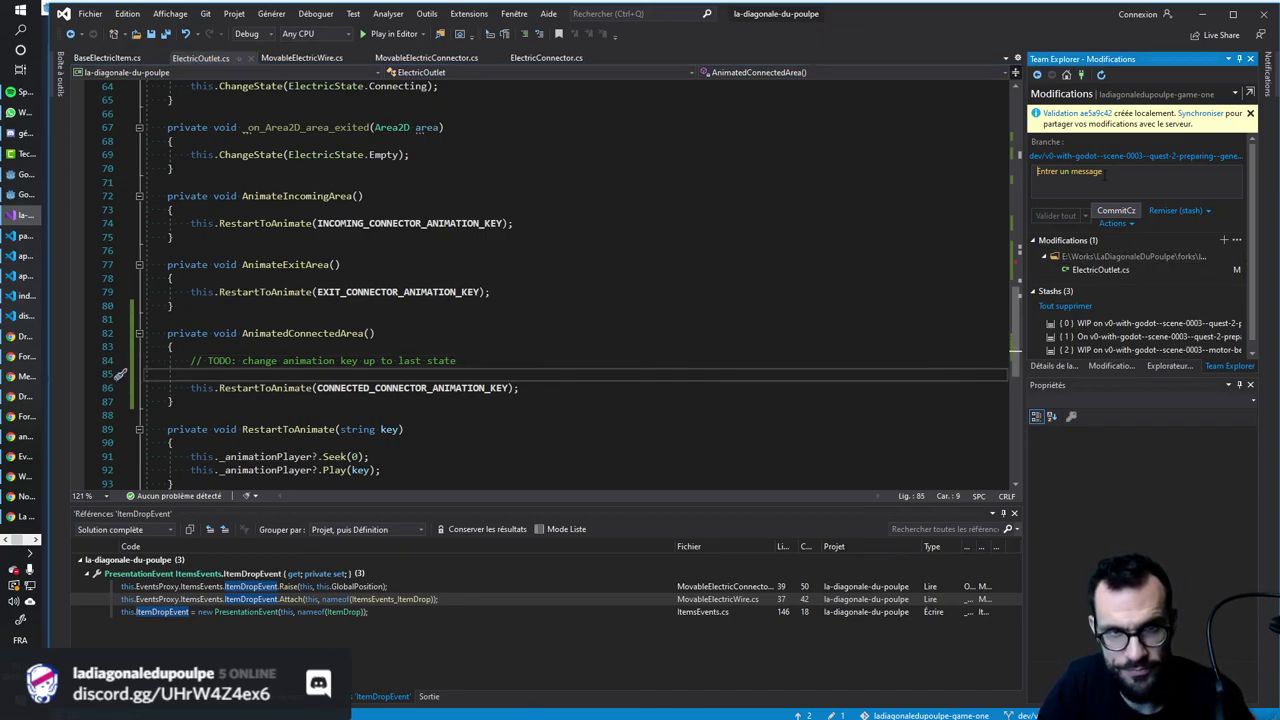
pyautogui.click(1067, 76)
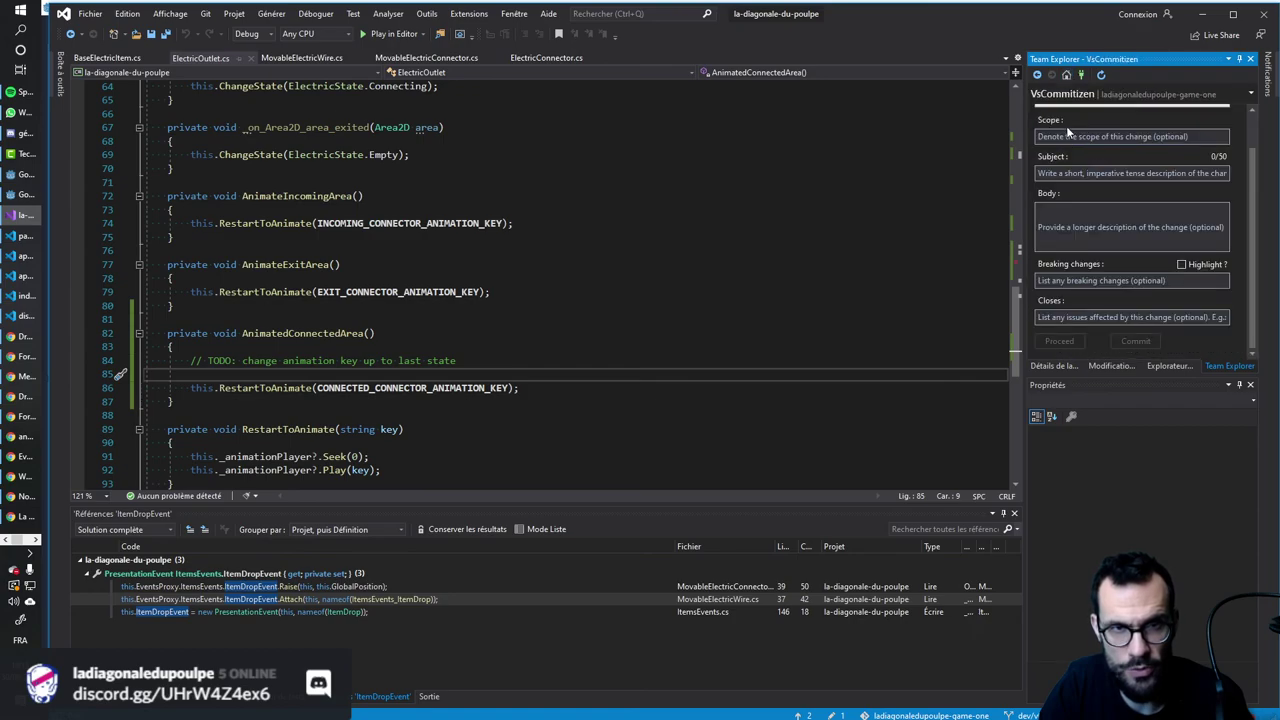
pyautogui.scroll(1, 1068, 131)
pyautogui.click(1074, 146)
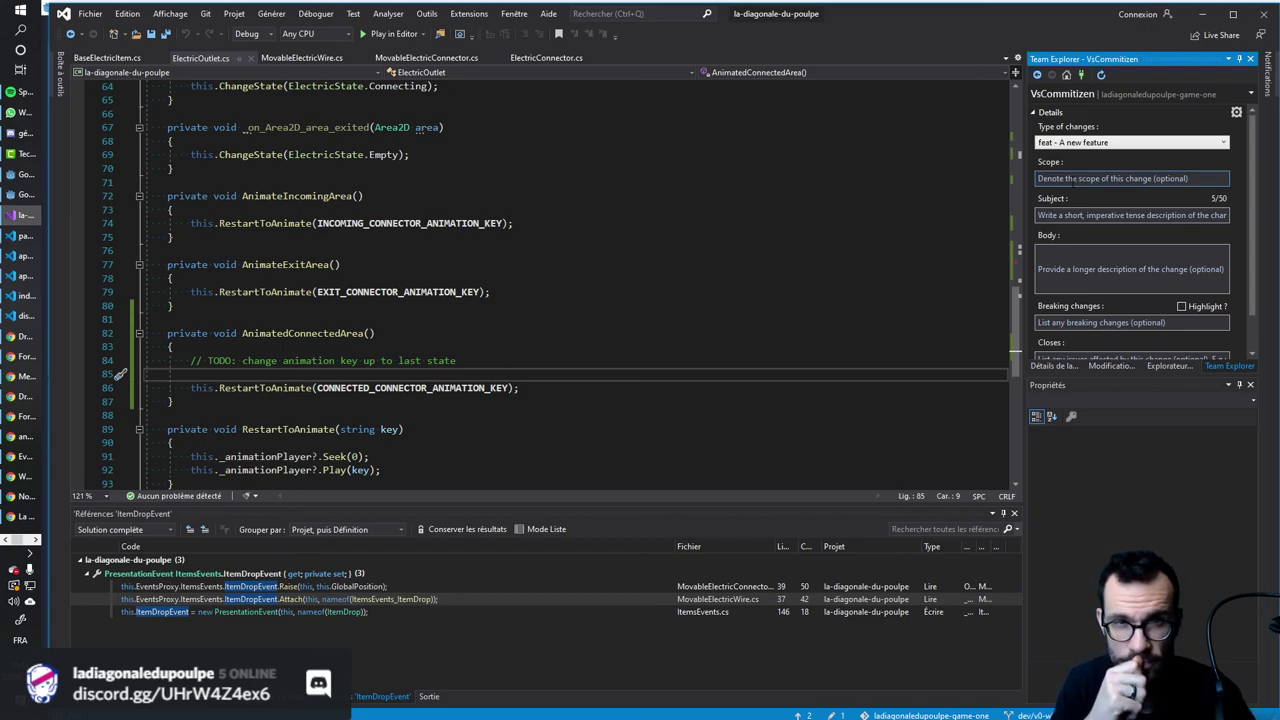
pyautogui.write('outlet')
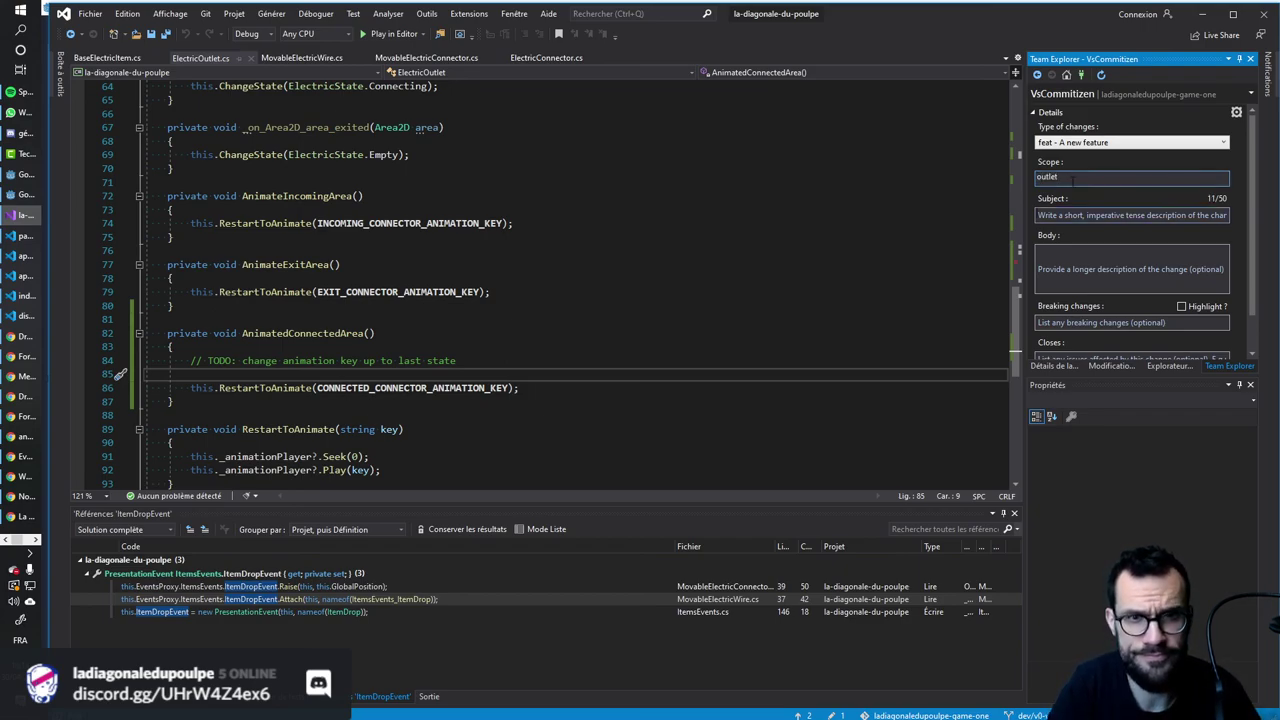
pyautogui.press('Tab')
pyautogui.write('co')
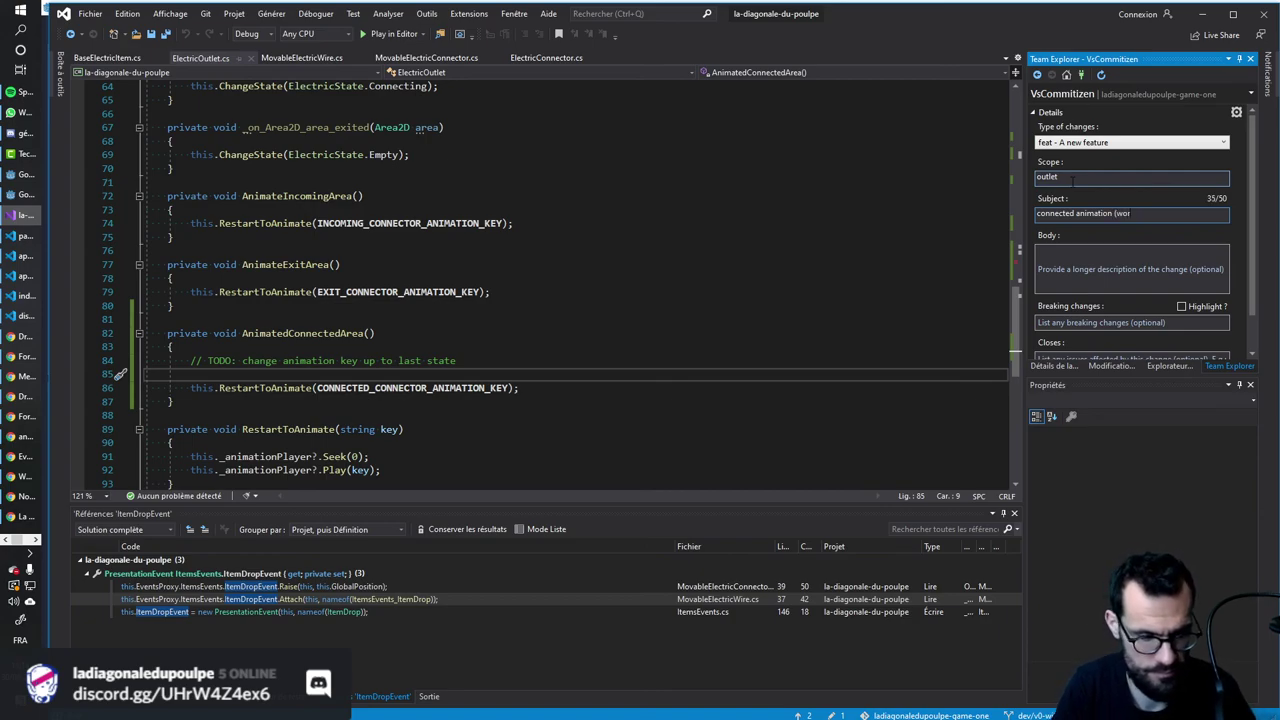
pyautogui.scroll(-2, 1093, 215)
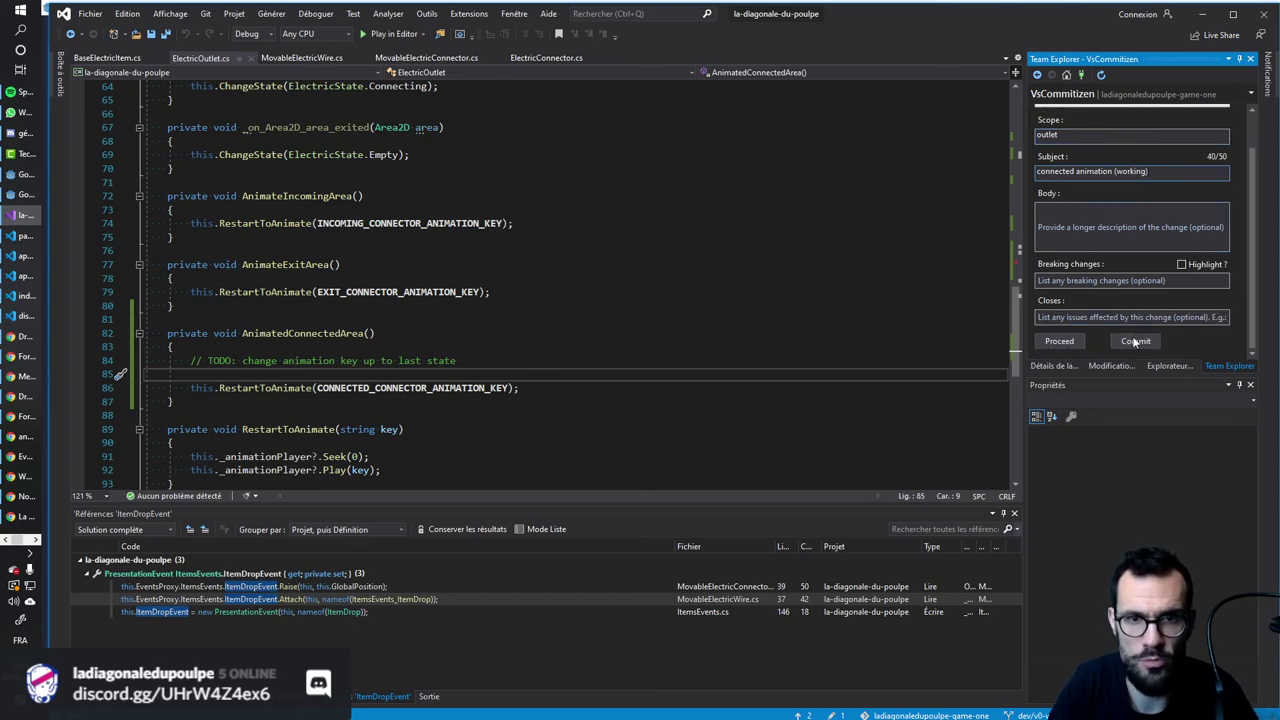
pyautogui.click(1126, 343)
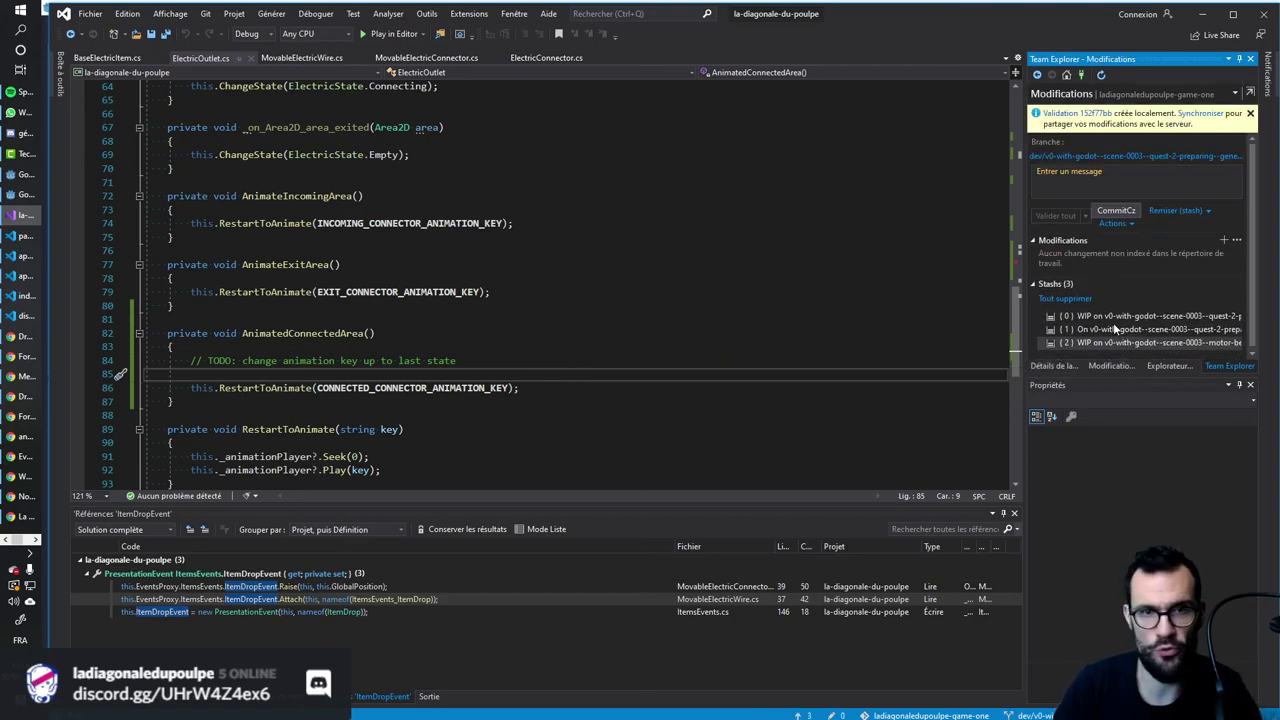
# Push the three outgoing commits to origin and scroll down through the commit history.
pyautogui.click(1200, 114)
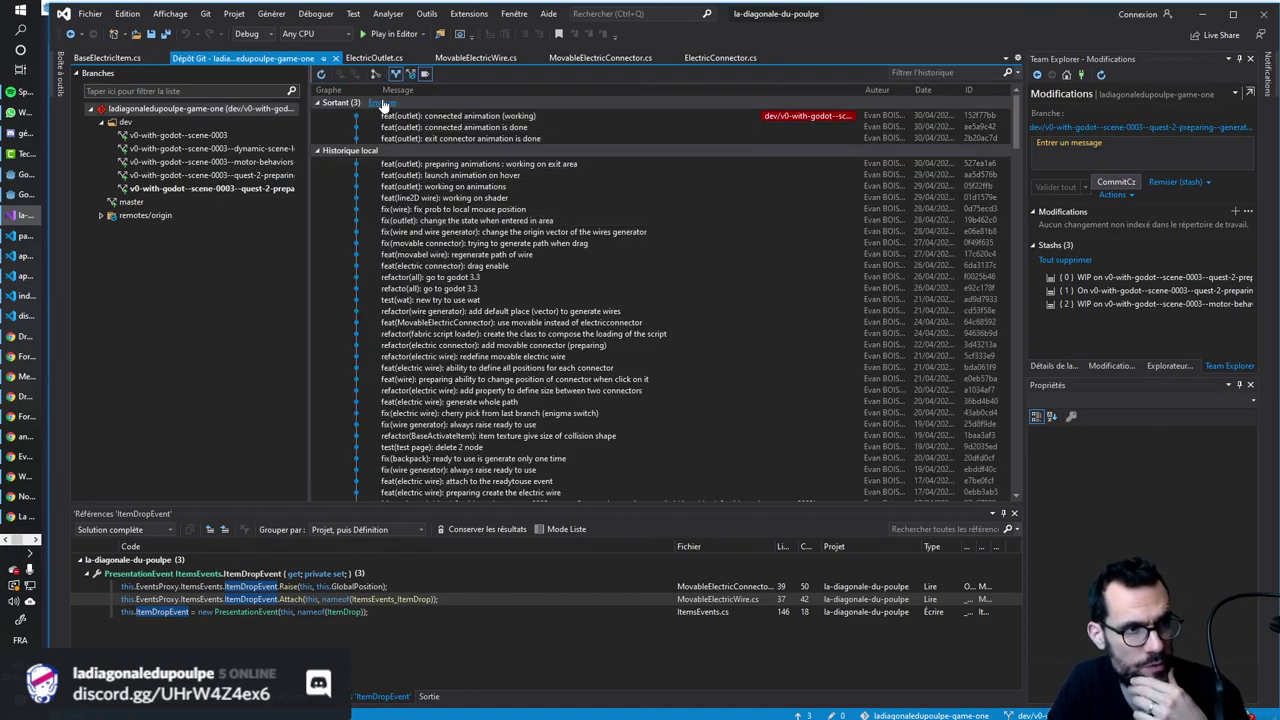
pyautogui.click(383, 104)
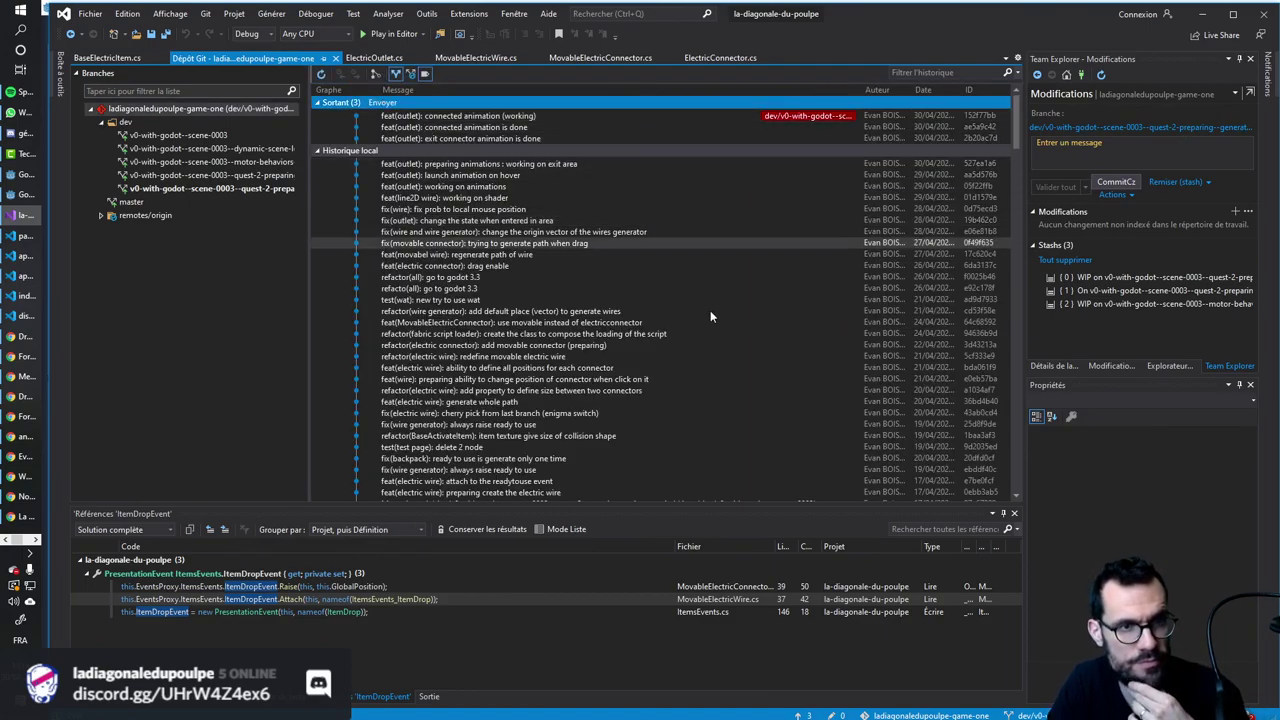
pyautogui.scroll(-10, 740, 311)
pyautogui.scroll(-3, 746, 342)
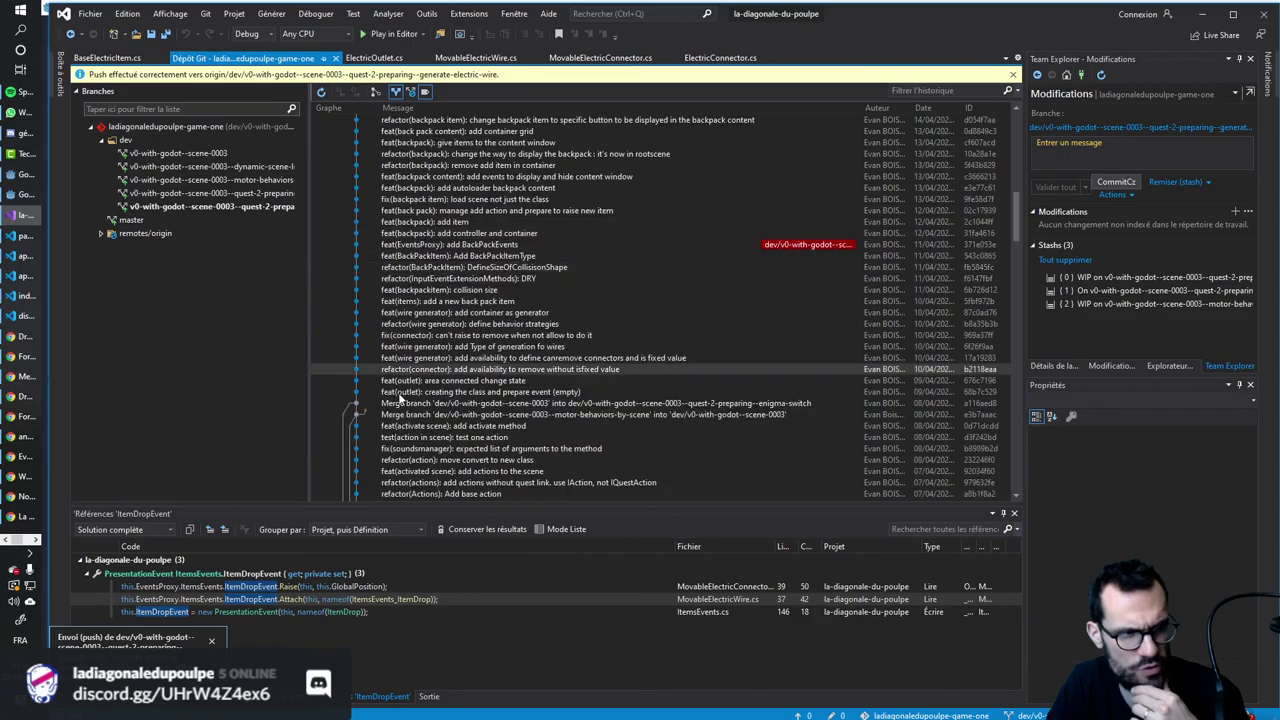
pyautogui.scroll(-15, 375, 300)
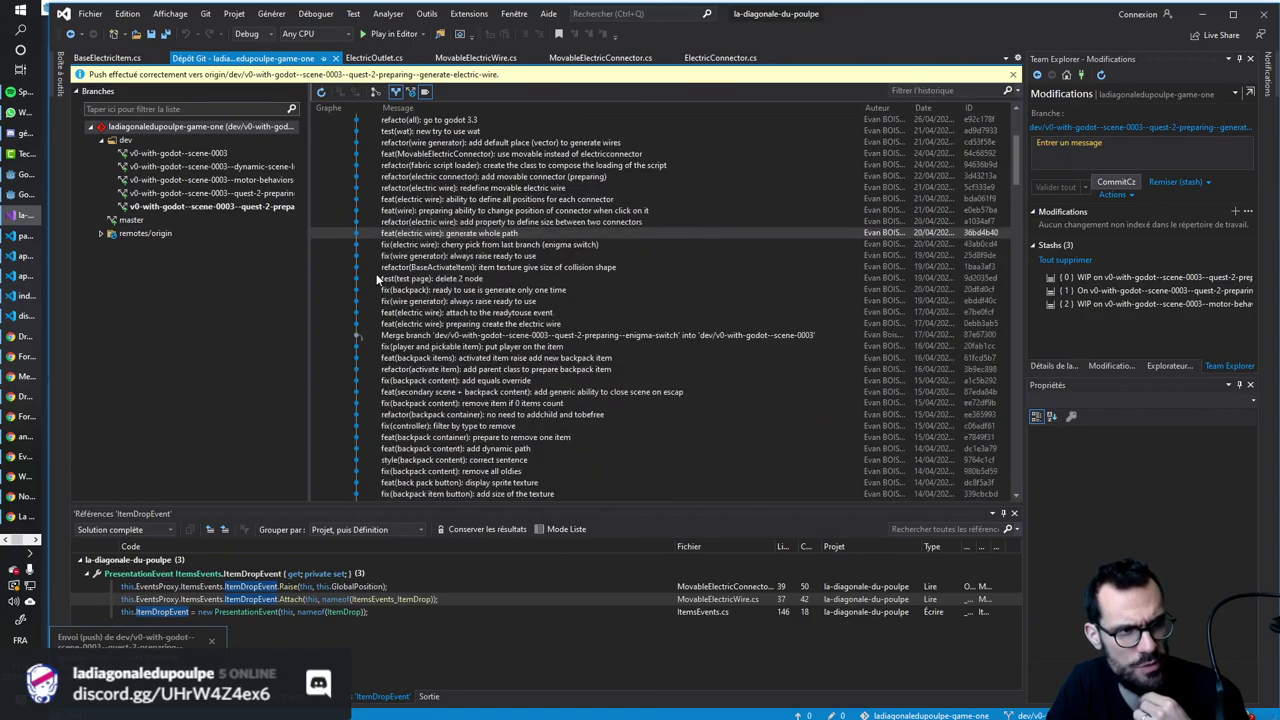
pyautogui.scroll(-5, 358, 385)
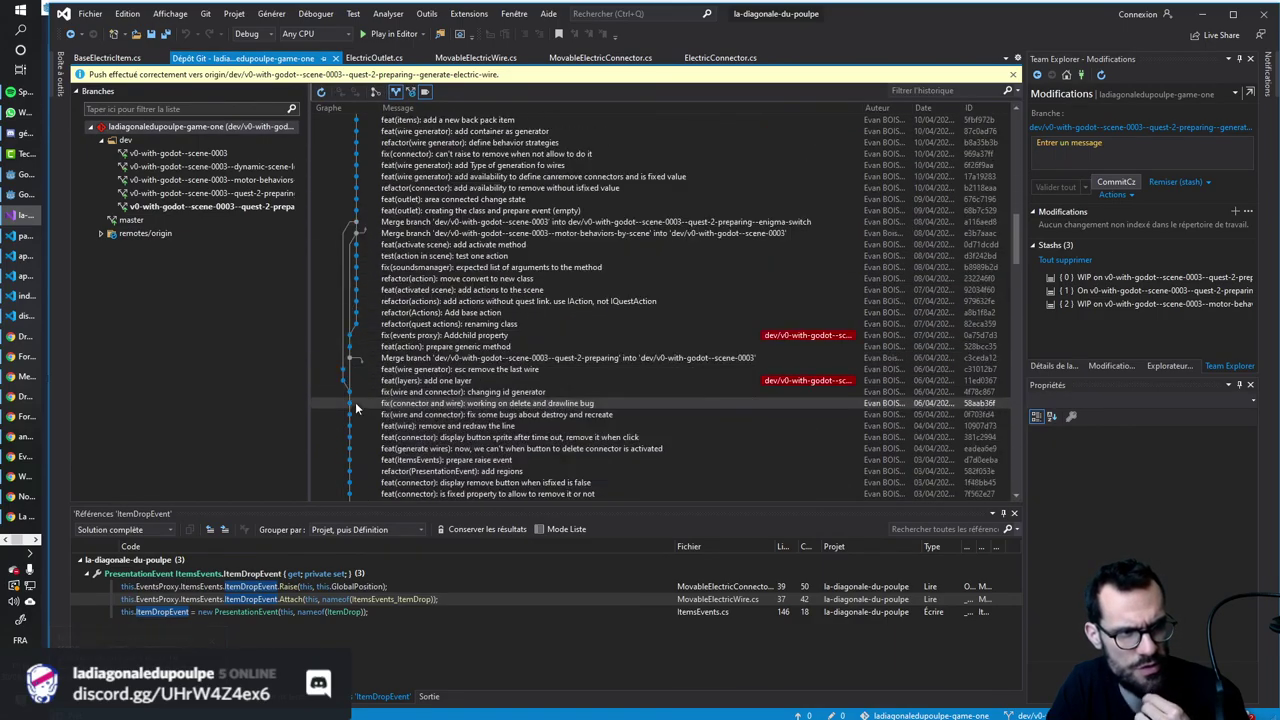
pyautogui.scroll(-5, 362, 395)
pyautogui.scroll(-5, 370, 412)
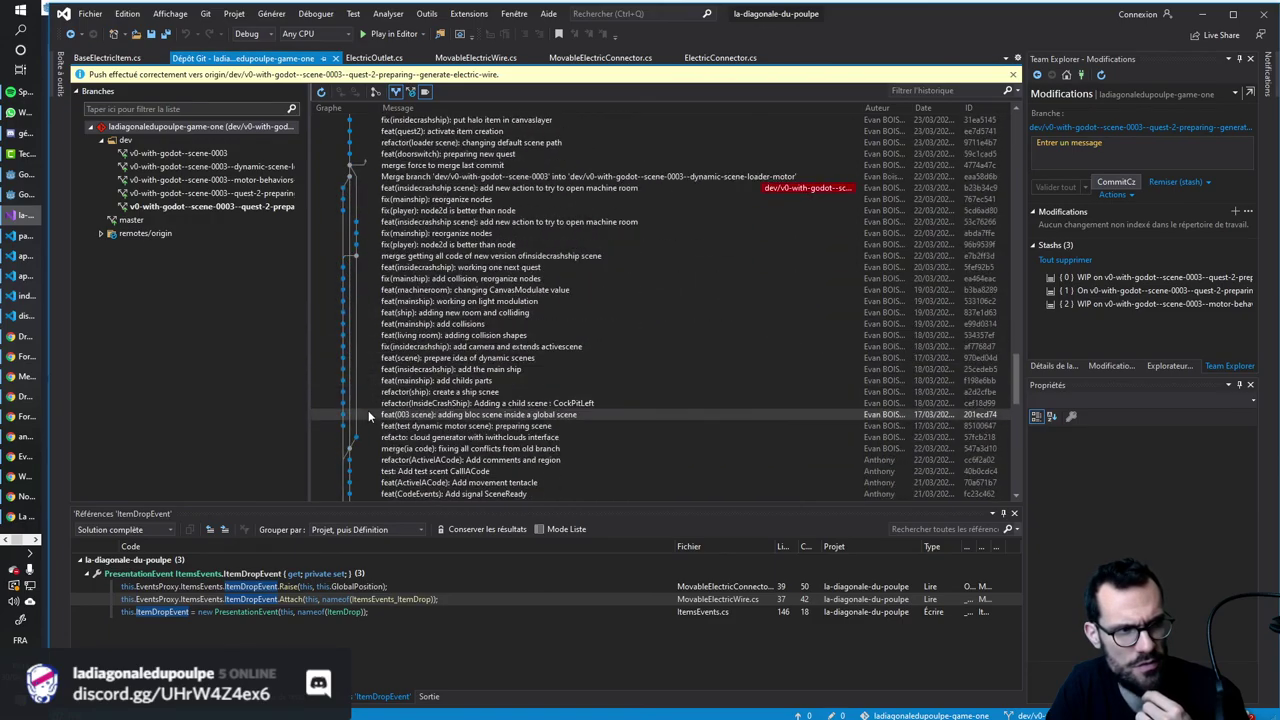
pyautogui.scroll(-8, 368, 410)
pyautogui.scroll(-2, 346, 388)
pyautogui.scroll(-6, 350, 391)
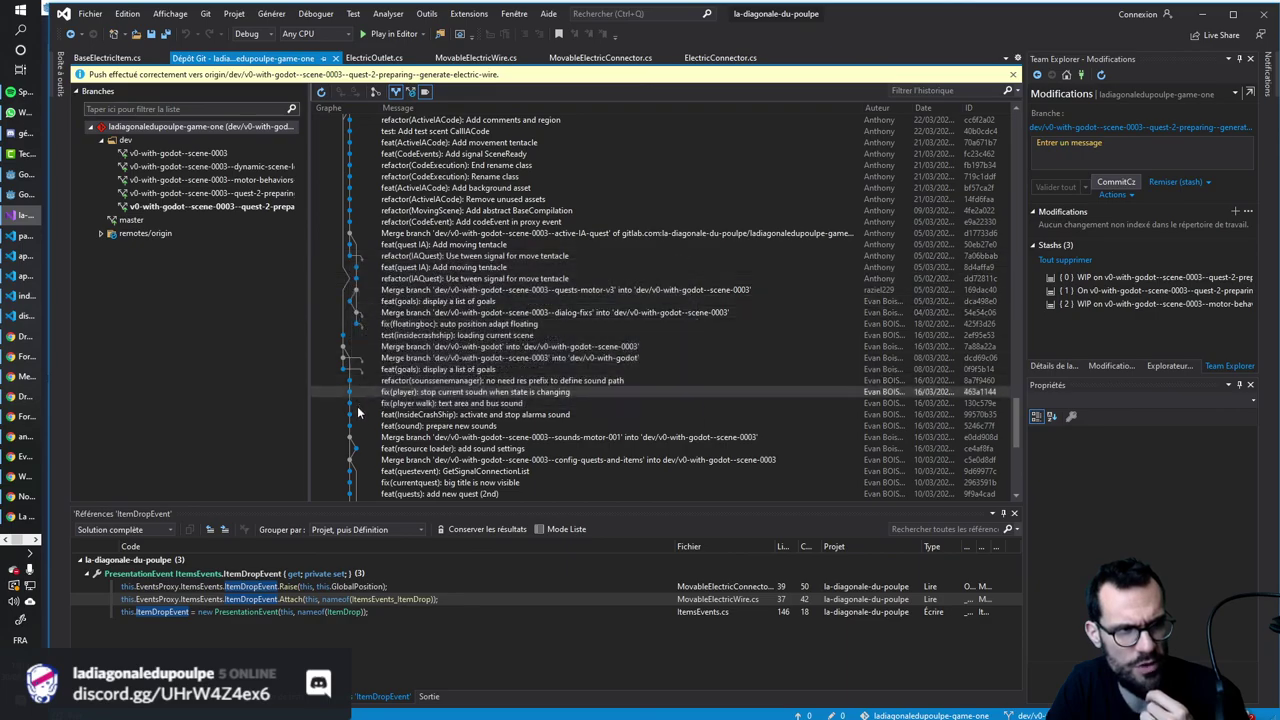
pyautogui.scroll(-10, 370, 392)
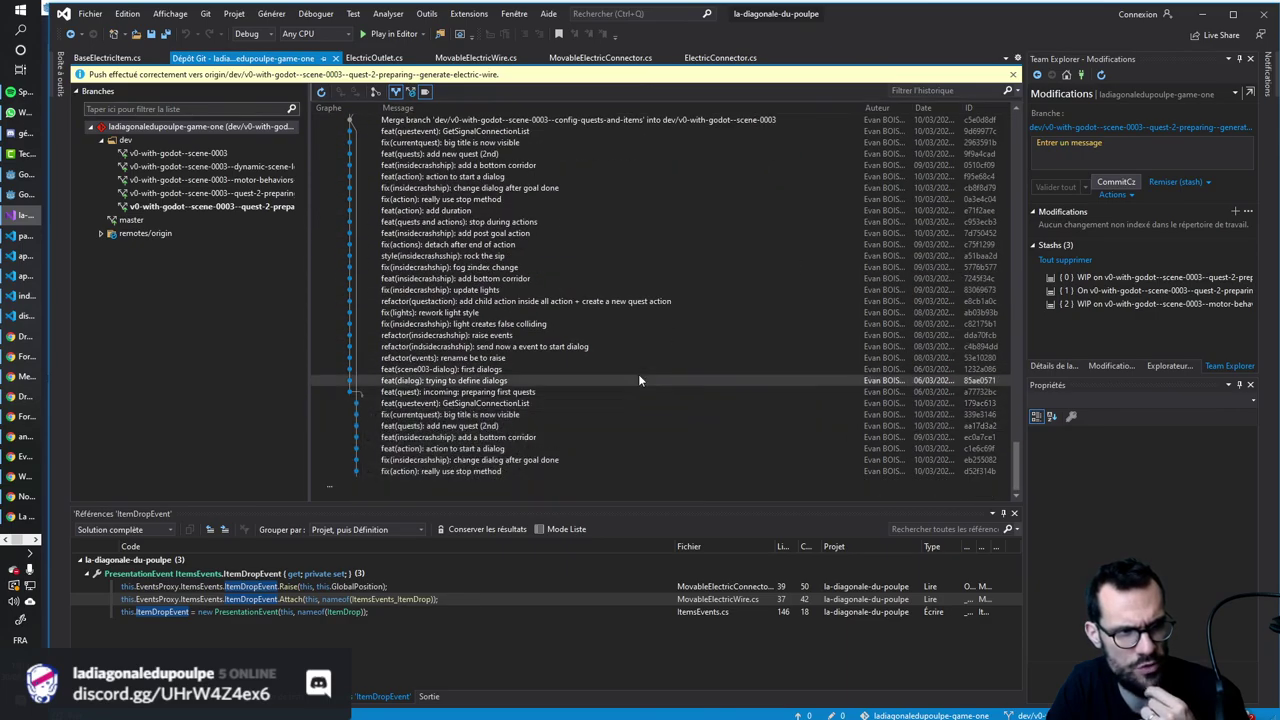
# Scroll back up to 'feat(outlet): connected animation (working)' at the top of the history.
pyautogui.scroll(5, 725, 289)
pyautogui.scroll(5, 724, 289)
pyautogui.scroll(5, 724, 290)
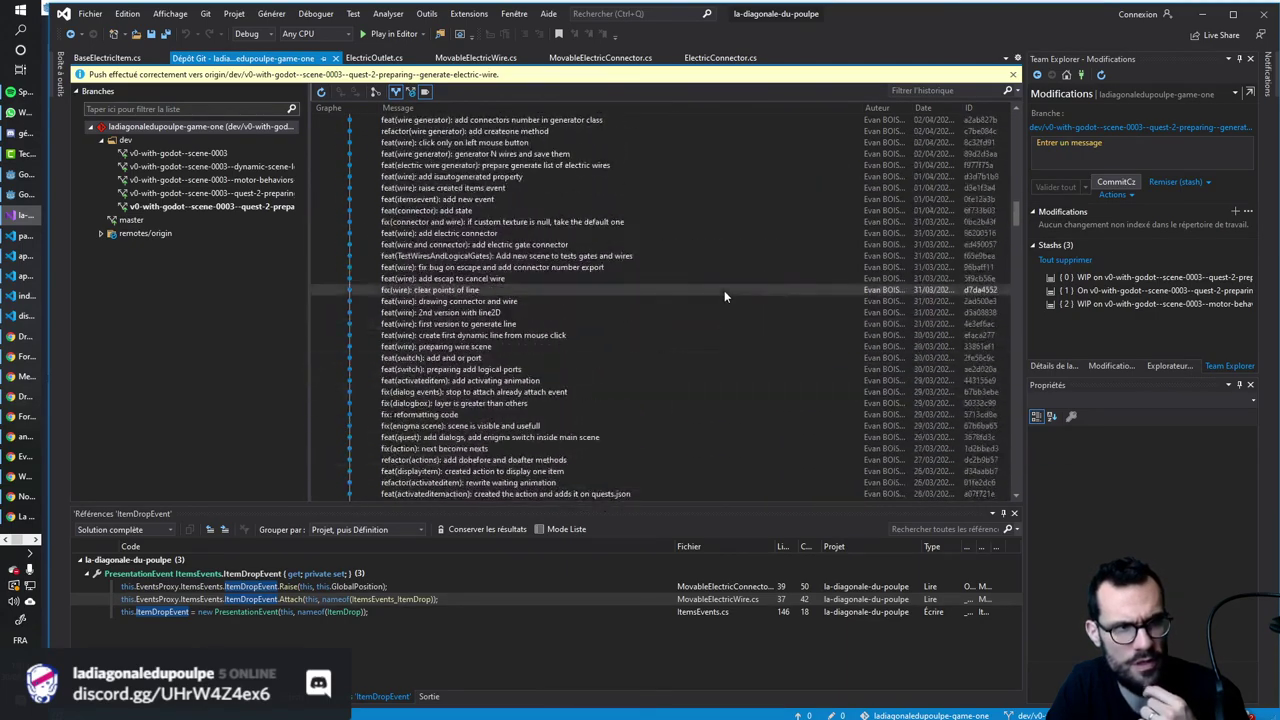
pyautogui.scroll(5, 723, 291)
pyautogui.scroll(5, 723, 291)
pyautogui.scroll(5, 722, 292)
pyautogui.scroll(5, 722, 293)
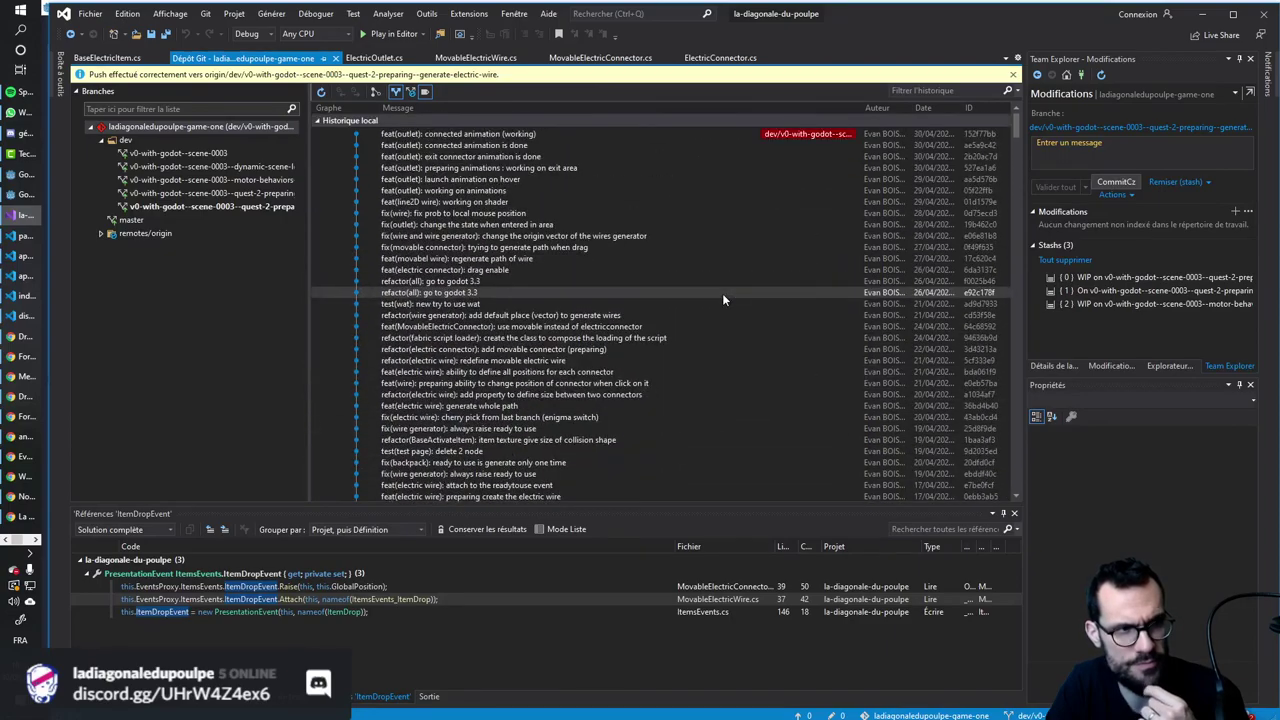